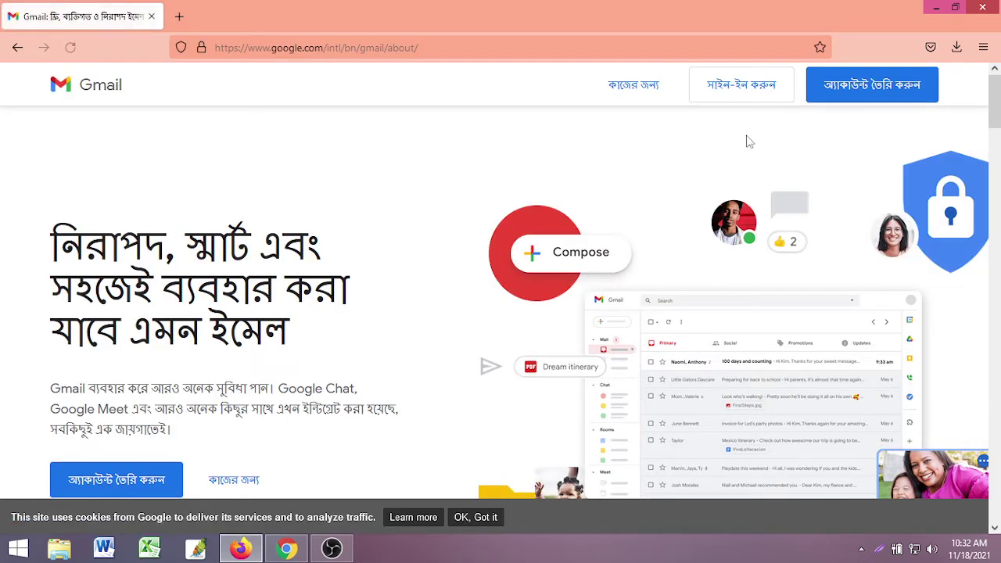
Step: Scroll down the Gmail About page to the footer and dismiss the cookie notice
scroll(509, 320, "down", 3)
scroll(508, 320, "down", 15)
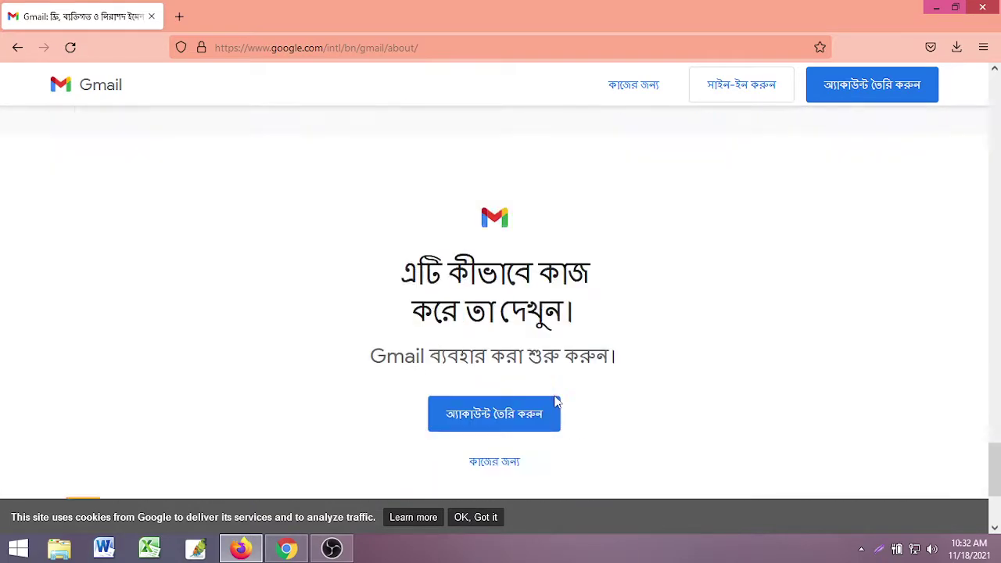
scroll(557, 403, "down", 3)
scroll(694, 227, "up", 5)
scroll(659, 266, "down", 5)
scroll(672, 264, "up", 4)
scroll(675, 270, "down", 4)
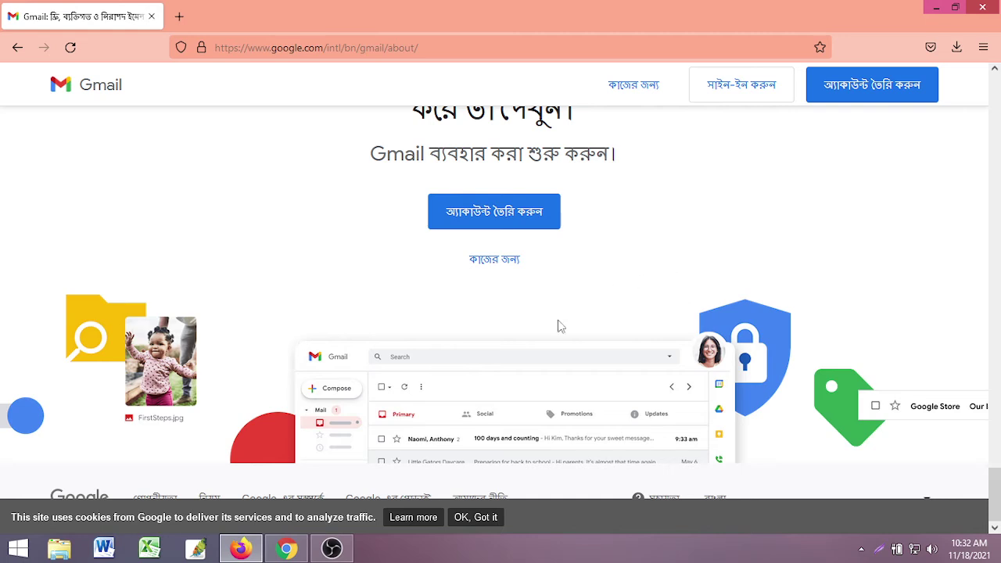
left_click(477, 519)
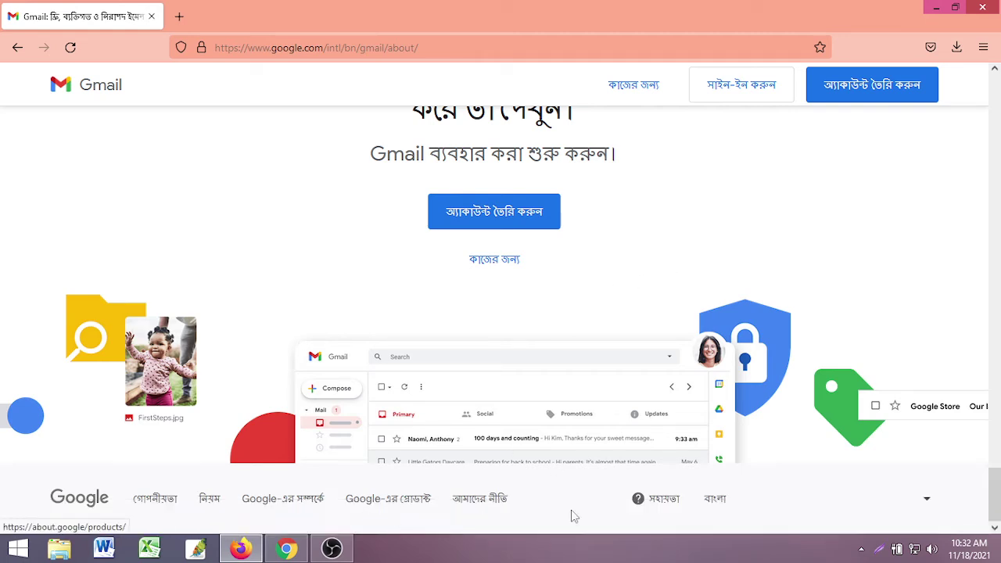
Step: Choose English from the page's language list
left_click(718, 504)
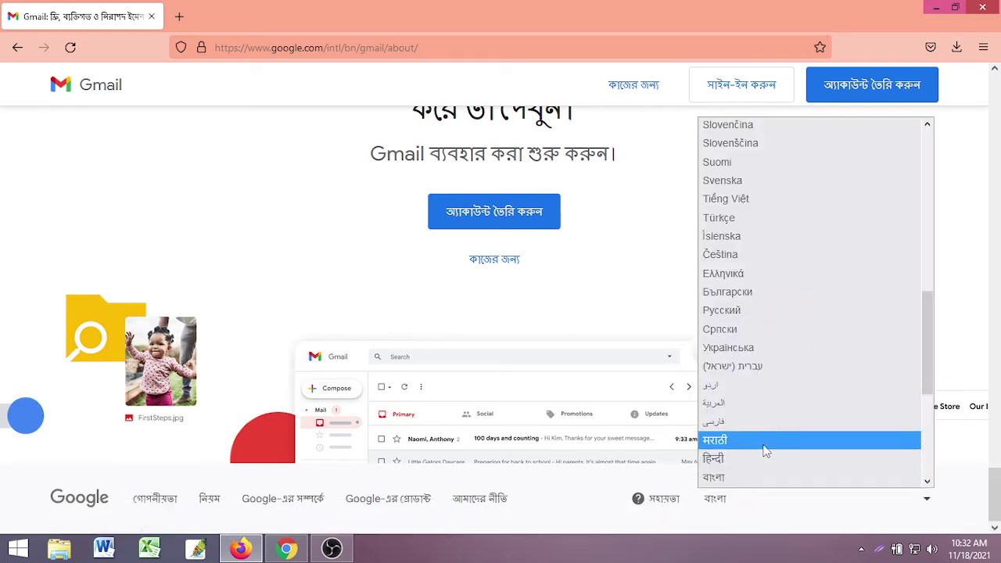
key("e")
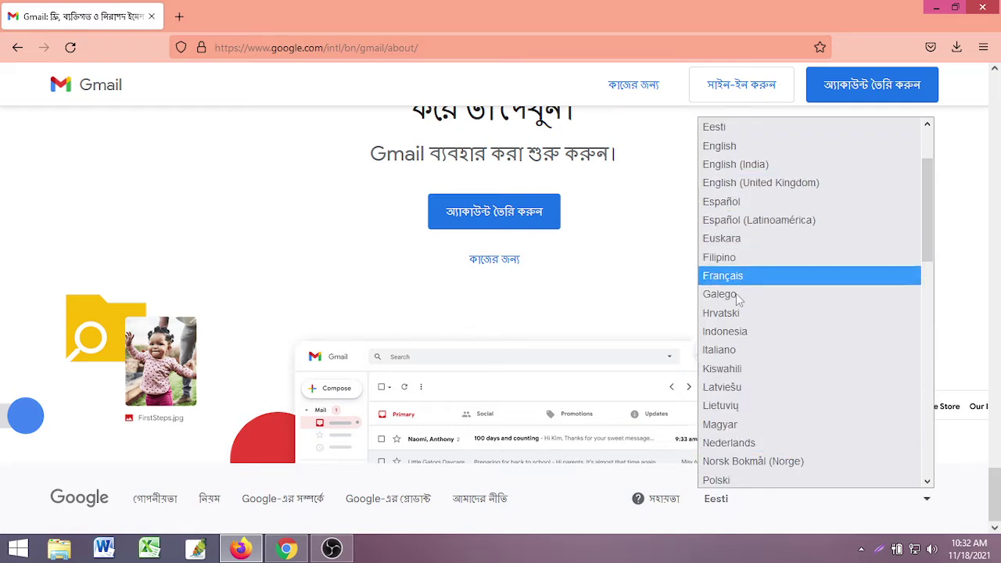
key("Down")
key("Down")
key("Down")
key("Down")
key("Down")
scroll(739, 270, "up", 2)
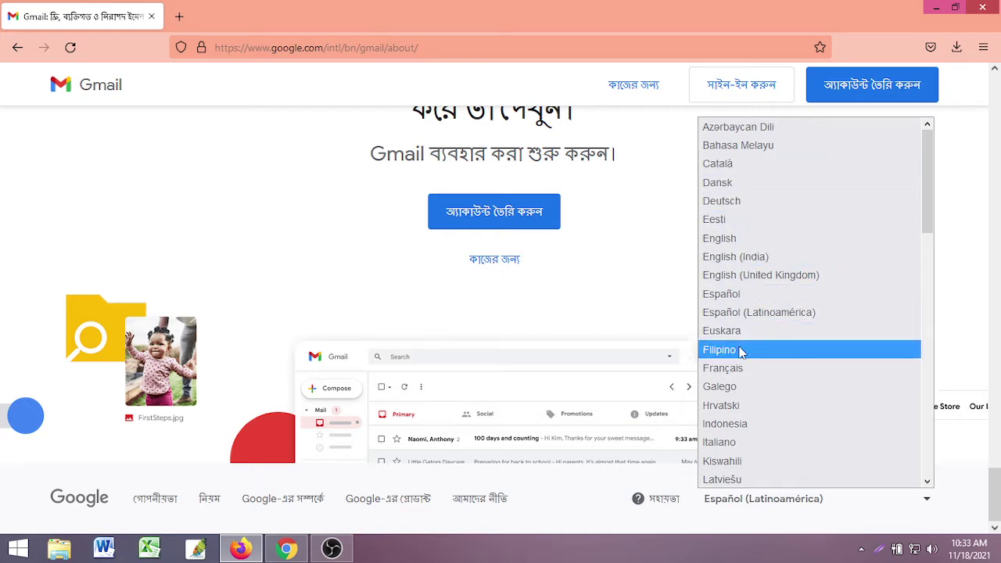
left_click(744, 247)
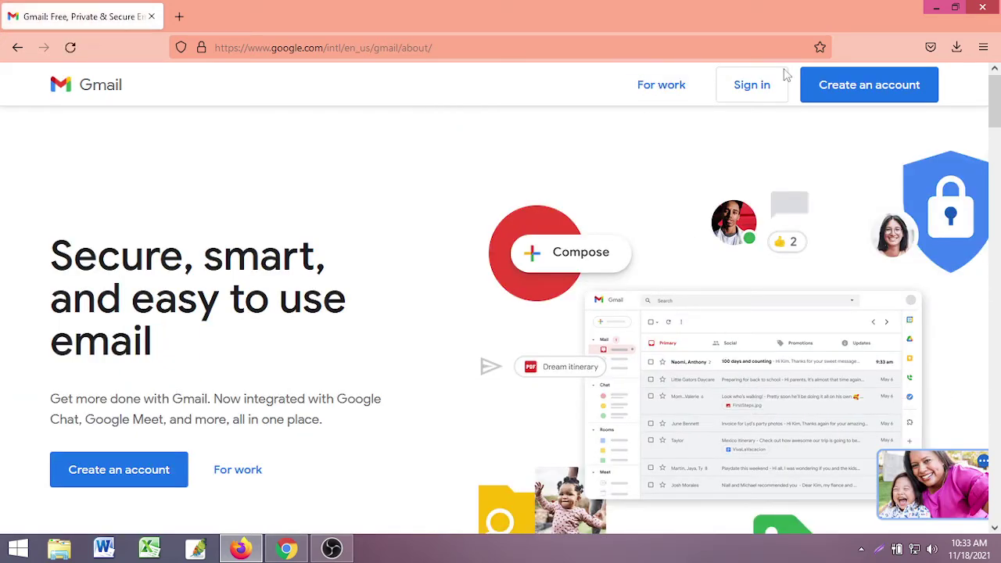
Step: Start Create an account and set the signup form's language to English (United States)
left_click(878, 93)
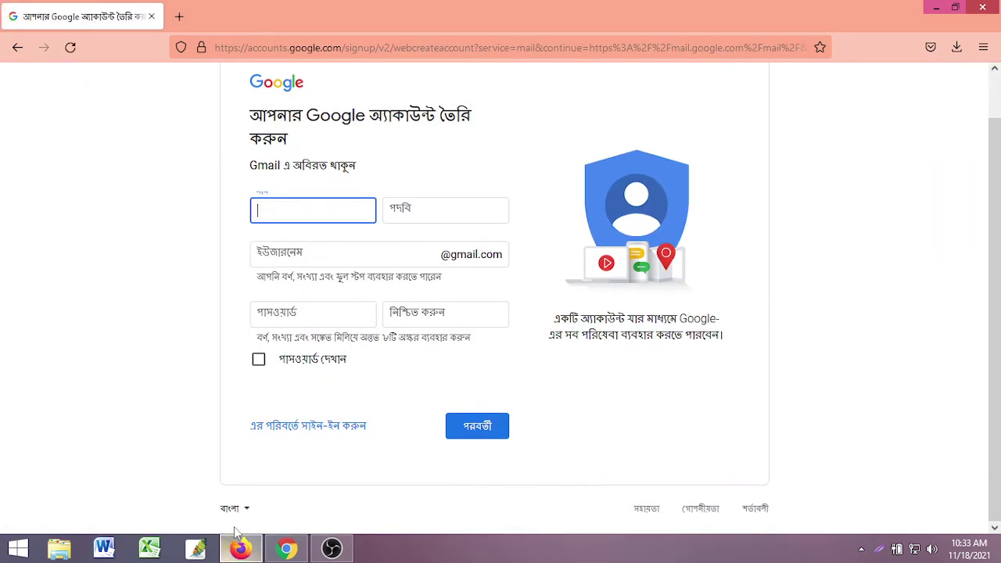
left_click(239, 510)
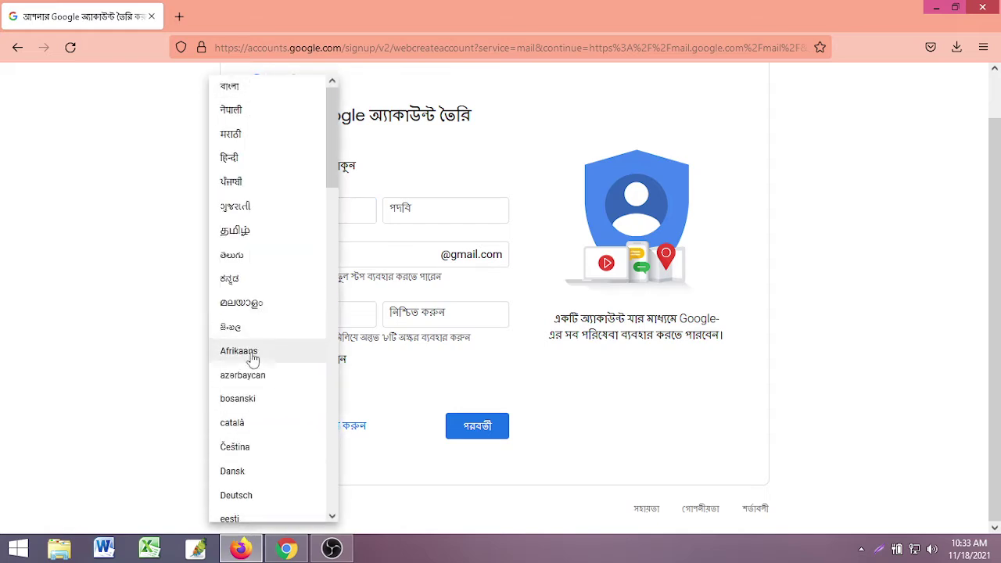
scroll(279, 435, "down", 6)
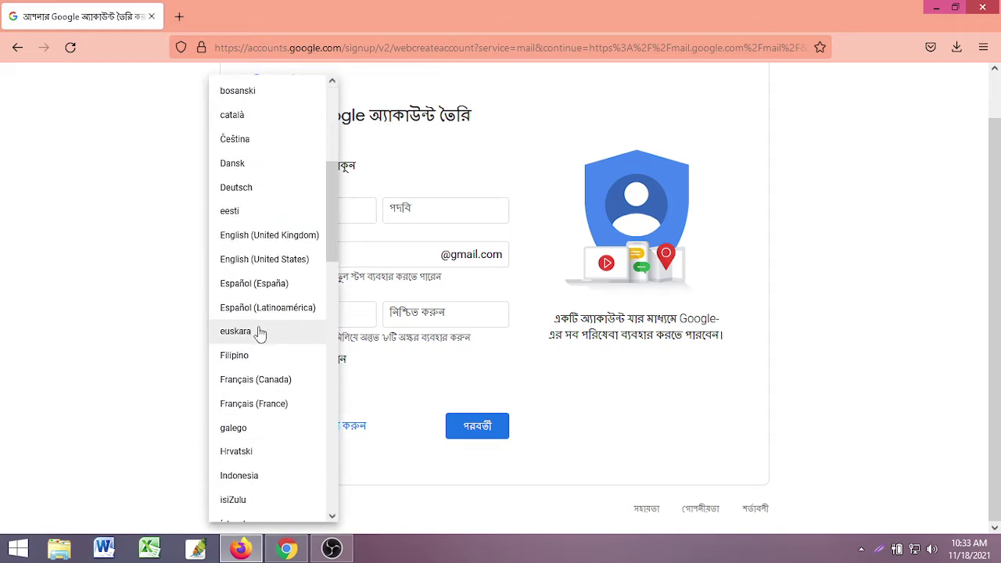
left_click(287, 260)
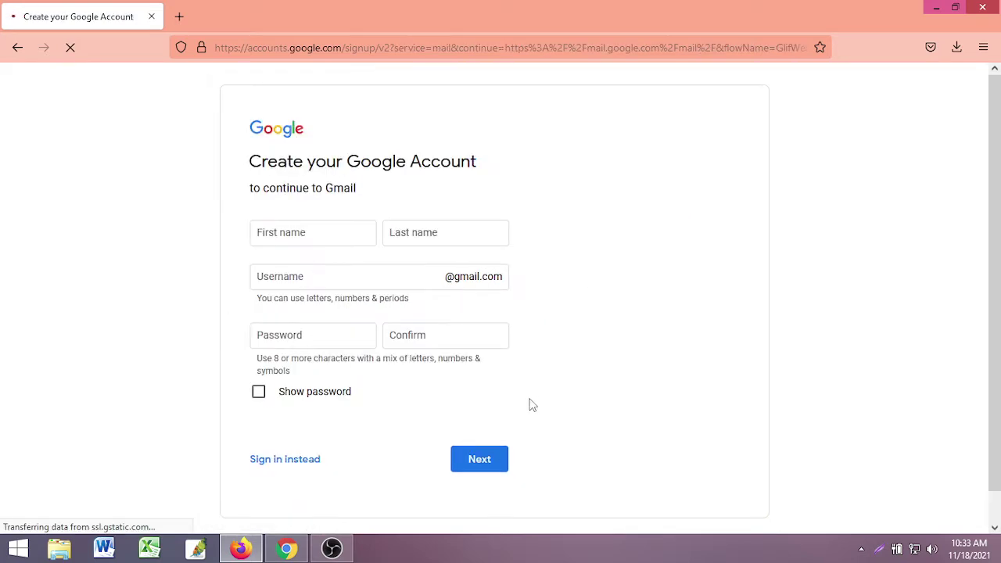
Step: Enter the first name and last name on the signup form
left_click(412, 240)
left_click(422, 212)
left_click(319, 232)
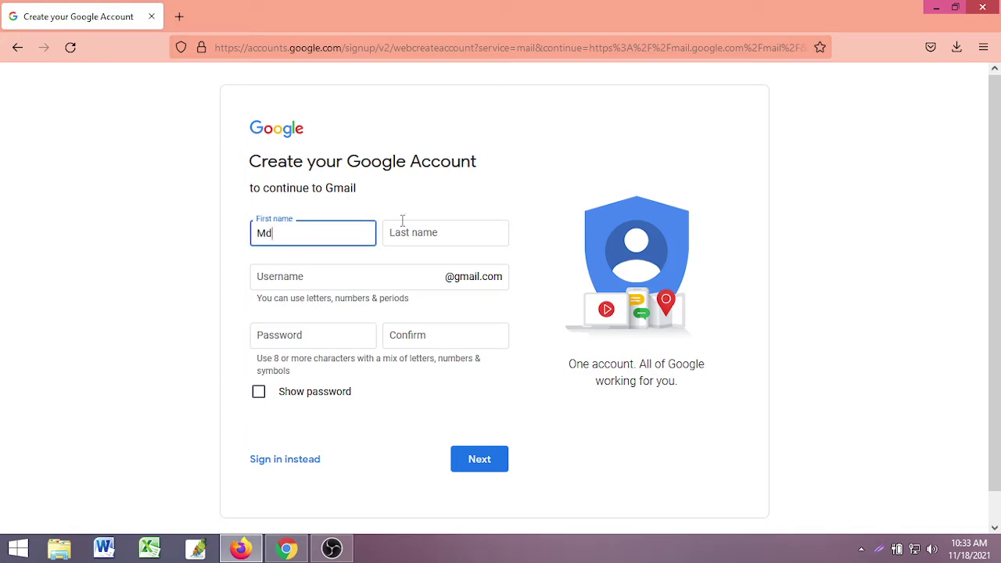
left_click(452, 234)
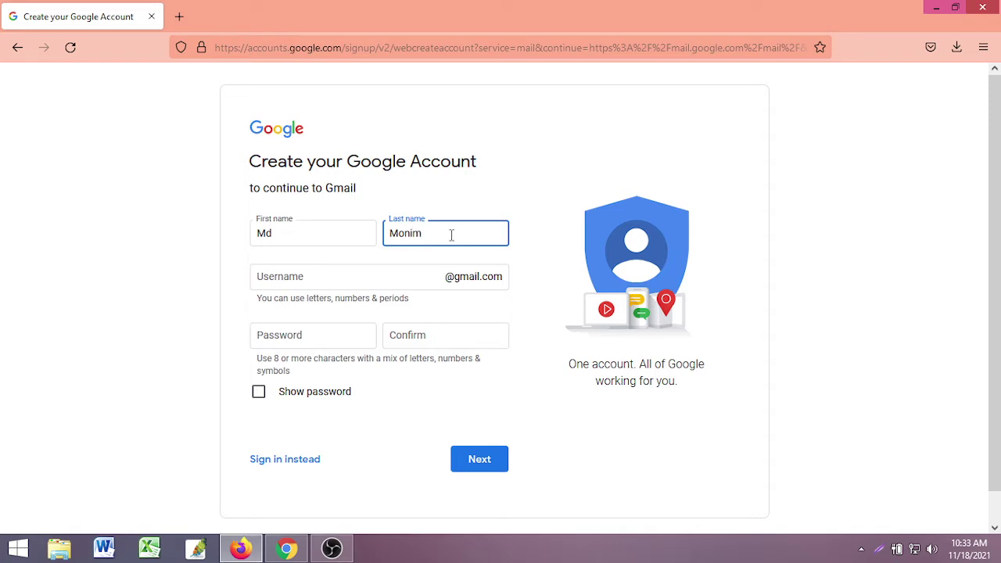
left_click(335, 278)
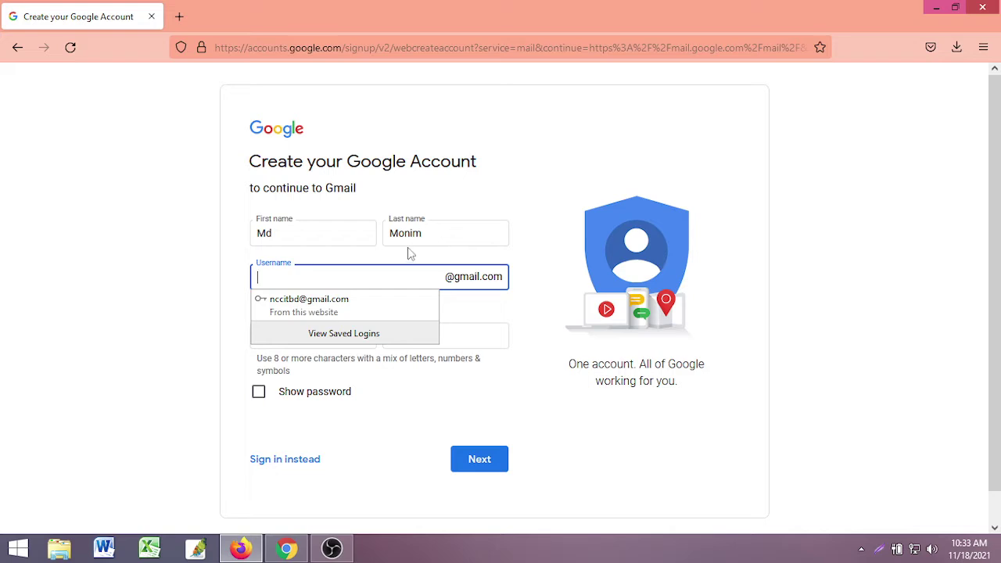
Step: Dismiss Firefox's saved-login suggestions over the username field
left_click(388, 254)
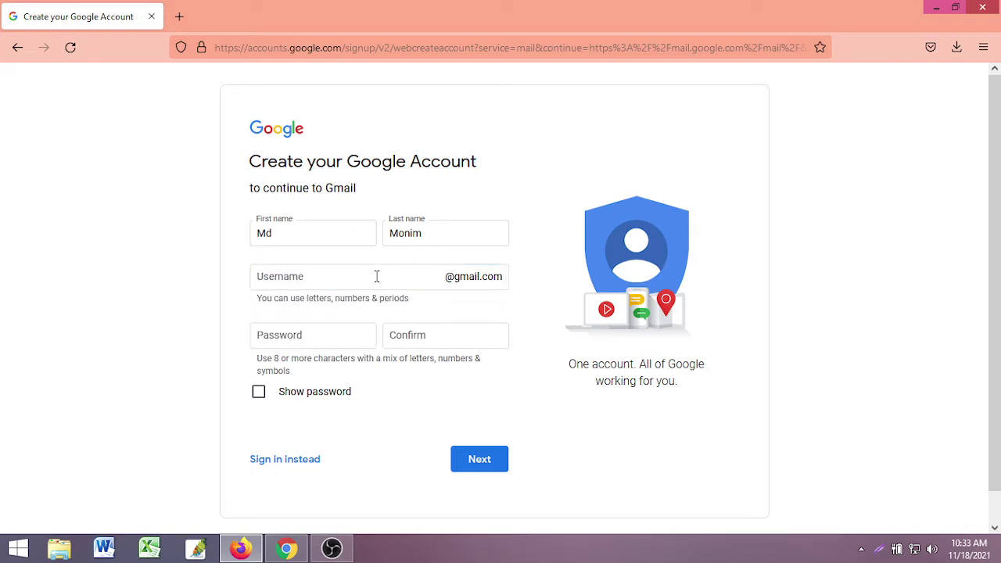
left_click(350, 272)
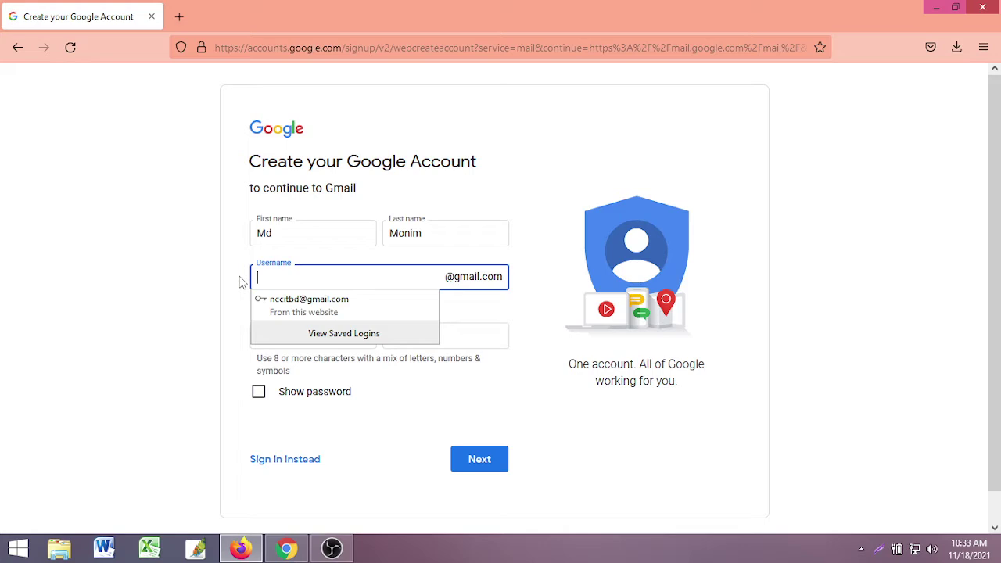
left_click(240, 281)
left_click(317, 286)
left_click(244, 305)
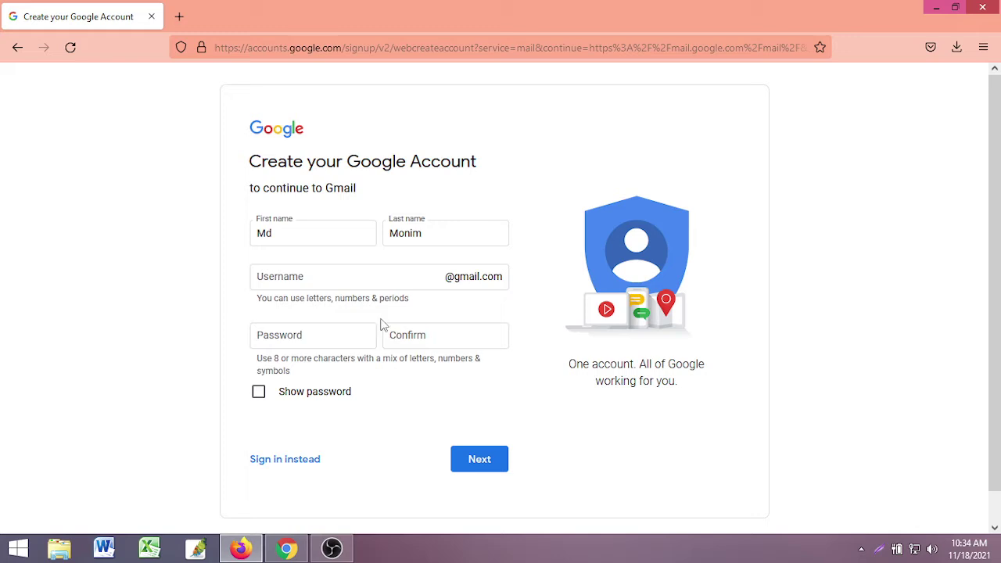
Step: Enter the chosen username in the username field
left_click(307, 271)
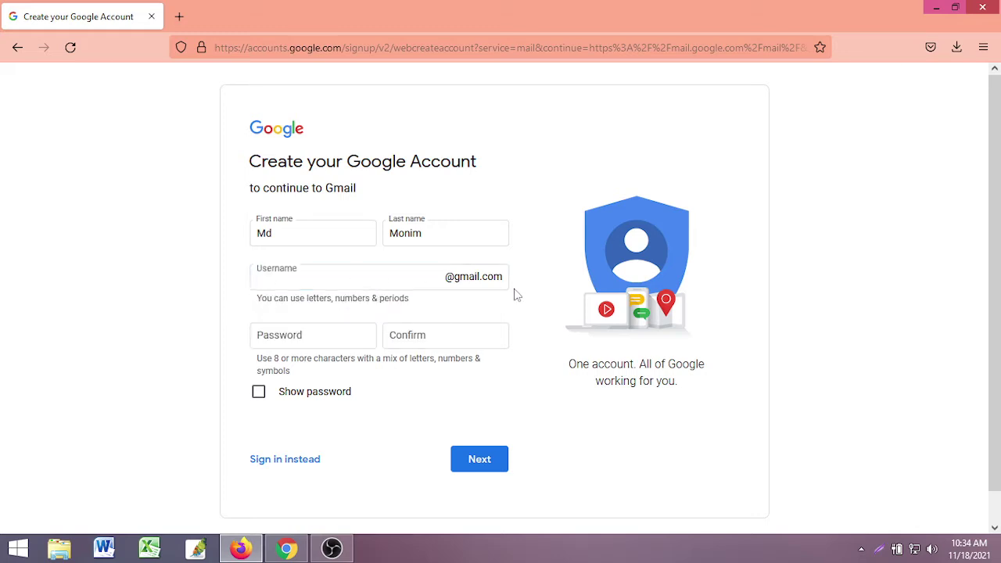
left_click(382, 285)
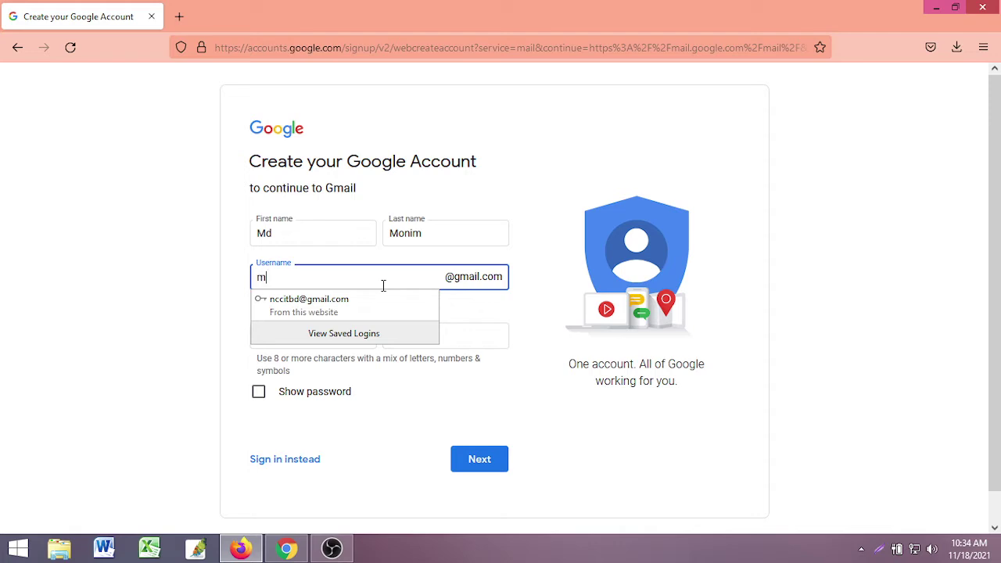
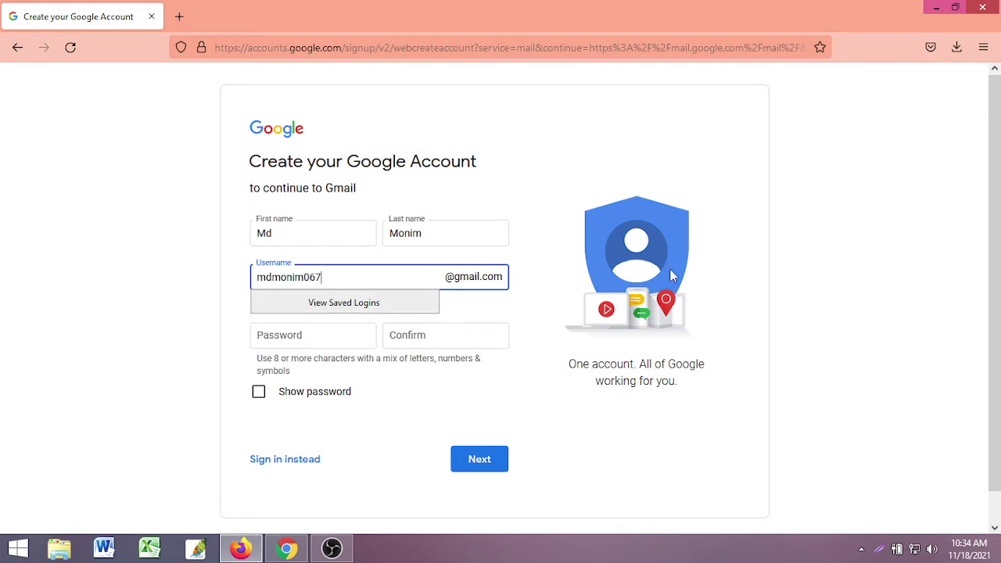
left_click(806, 327)
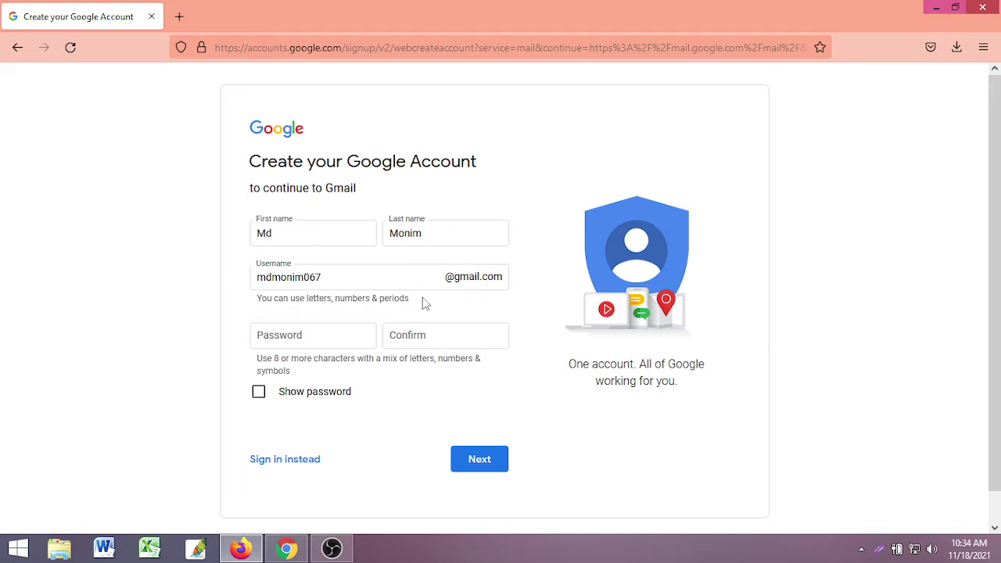
left_click(336, 338)
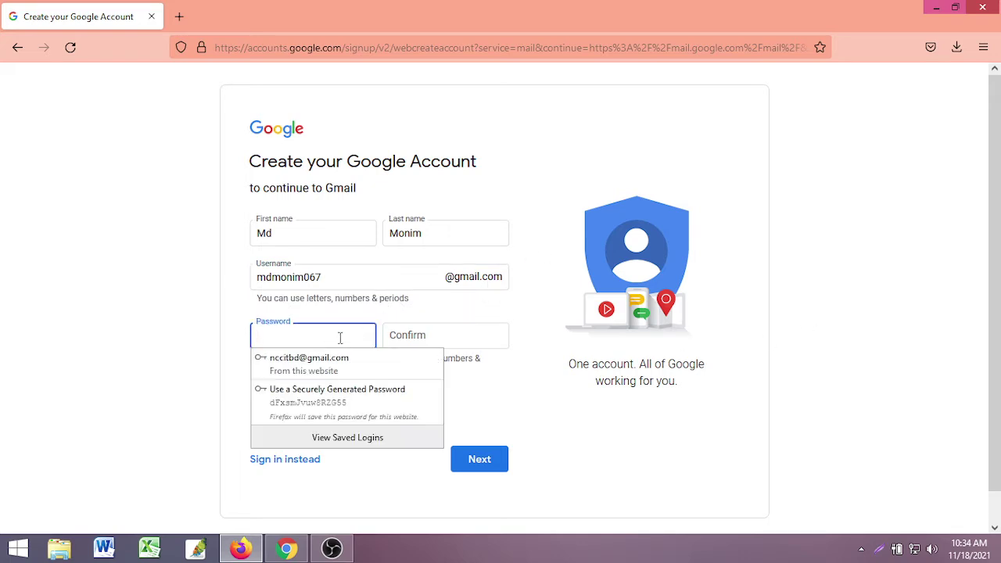
Step: Reuse the username as password and confirmation, submit, and decline Firefox's save-login prompt
double_click(351, 280)
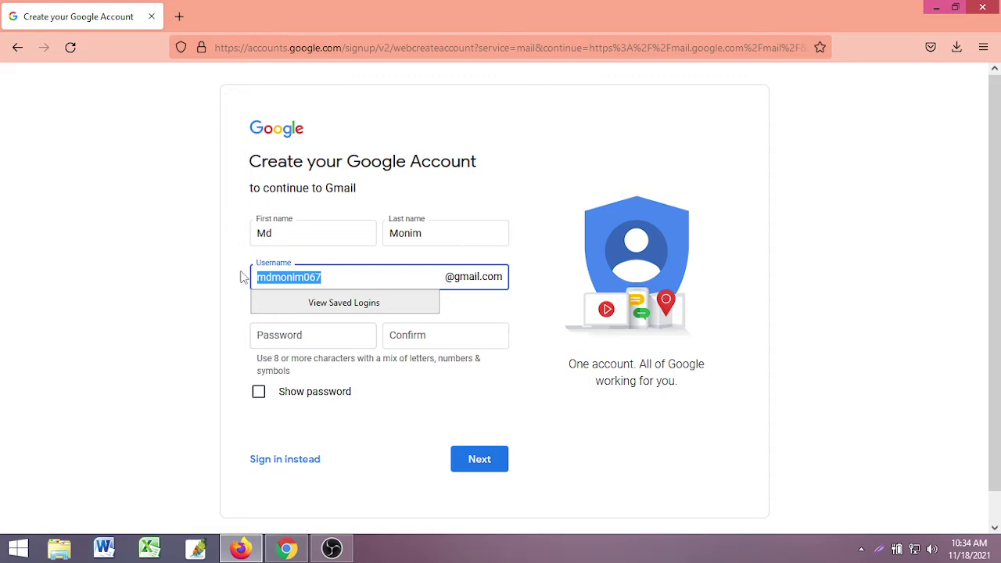
left_click(310, 333)
key("ctrl+v")
left_click(444, 342)
key("ctrl+v")
left_click(259, 392)
left_click(266, 391)
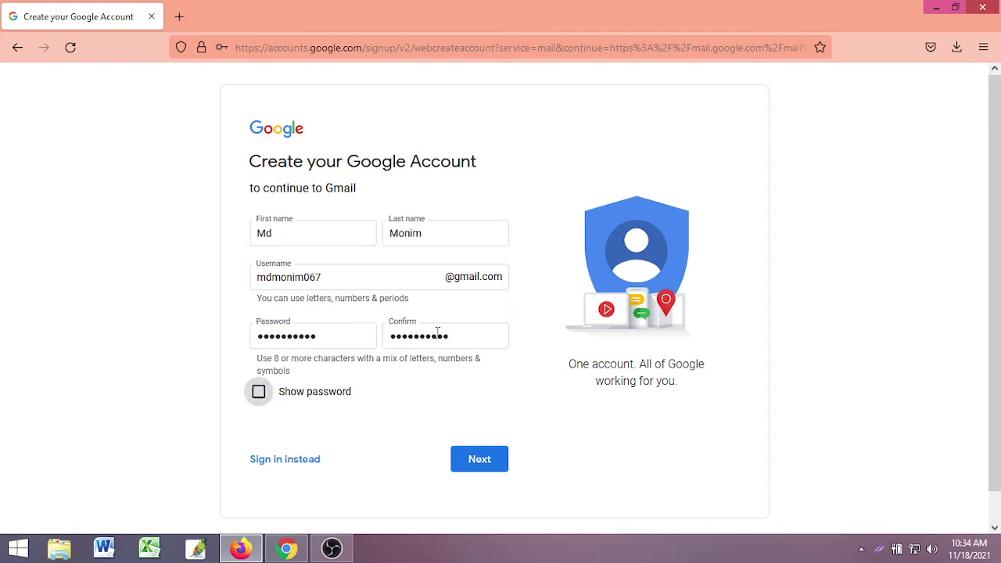
left_click(470, 466)
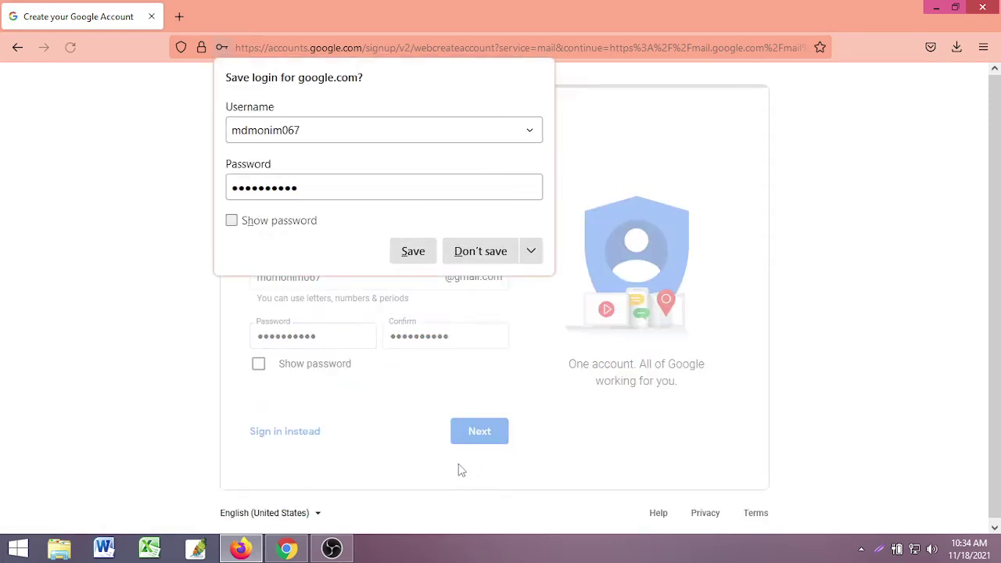
left_click(468, 255)
left_click(358, 343)
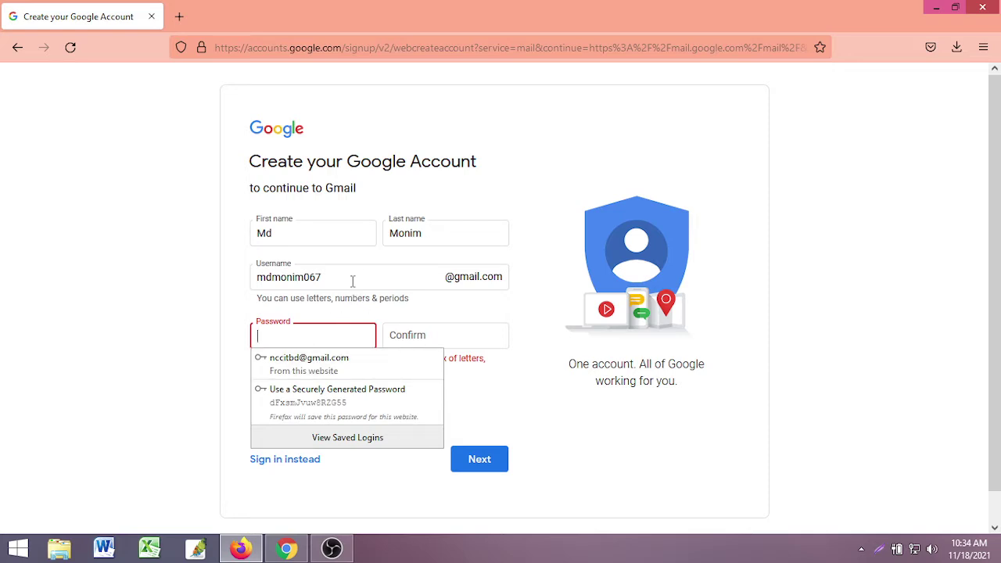
Step: Paste the copied username into both password fields and submit again
left_click_drag(347, 278, 226, 277)
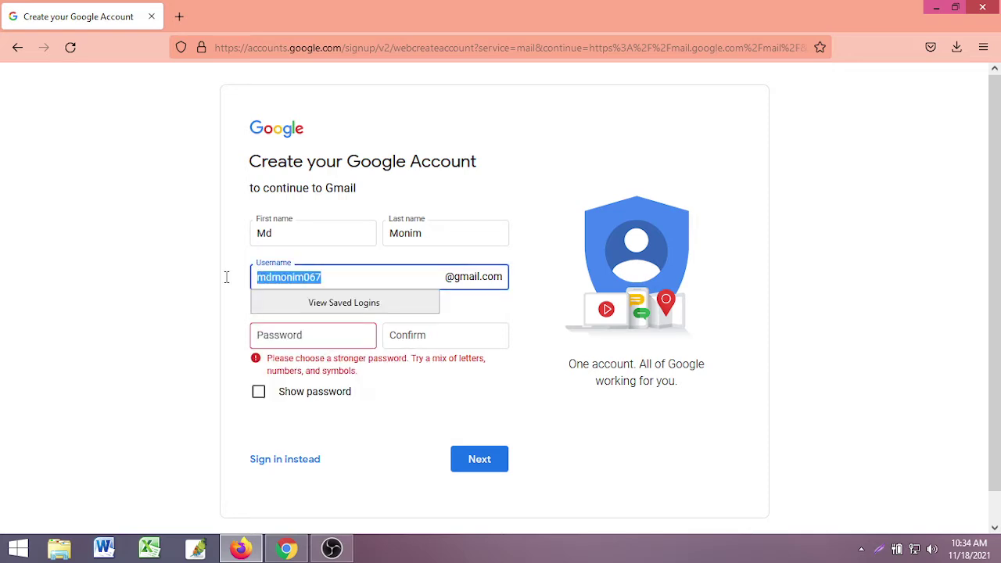
left_click(305, 336)
key("ctrl+v")
left_click(416, 333)
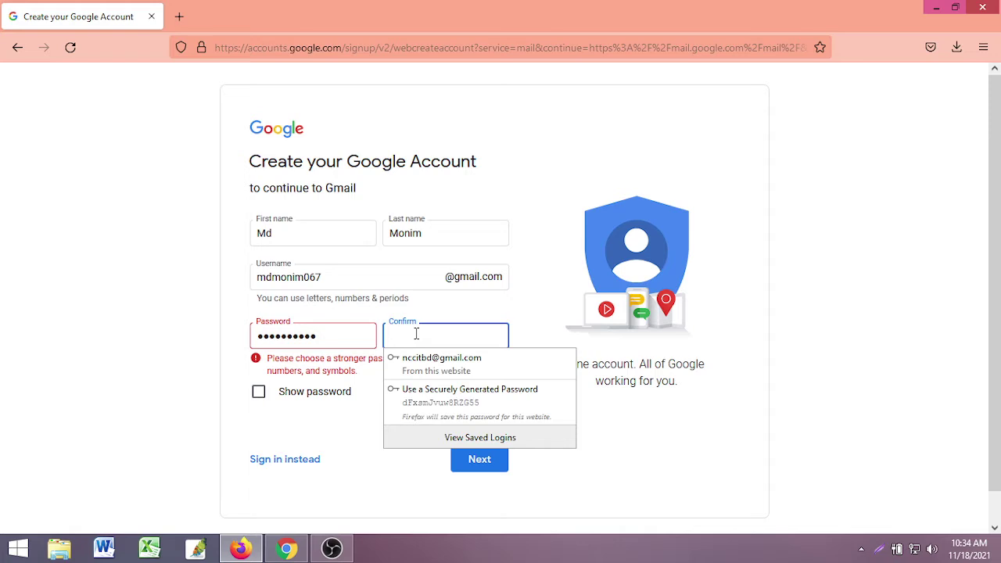
key("ctrl+v")
left_click(346, 338)
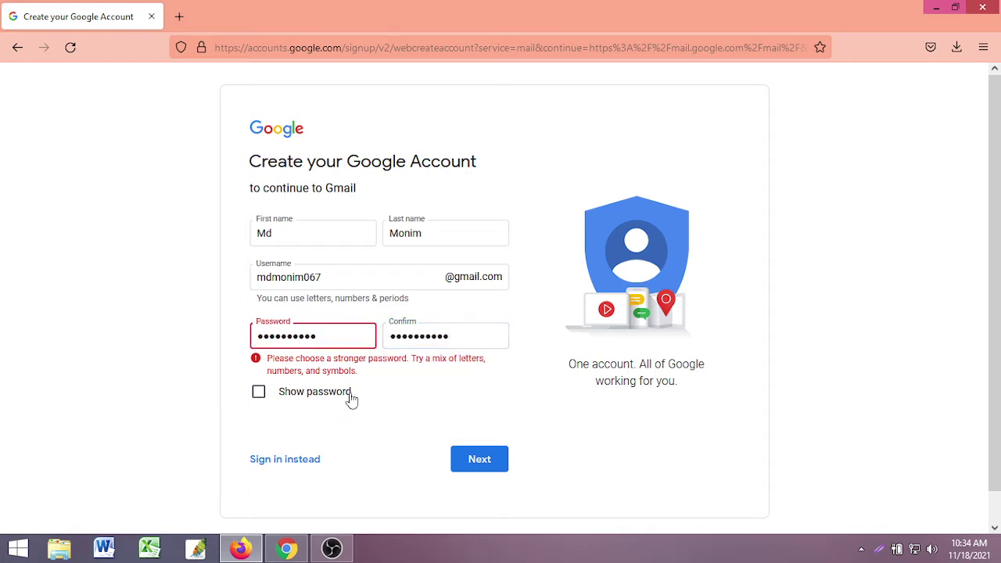
left_click(467, 342)
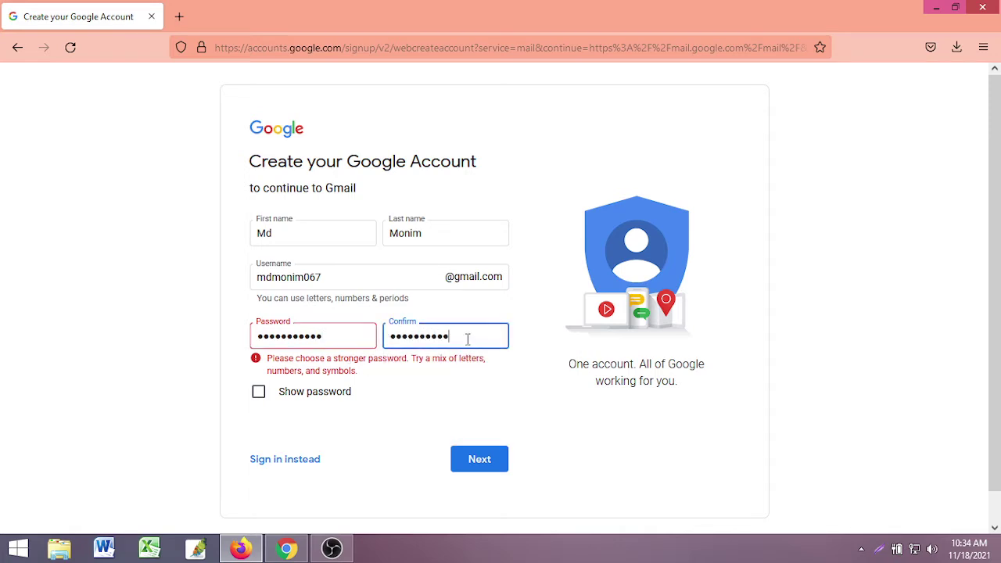
left_click(491, 461)
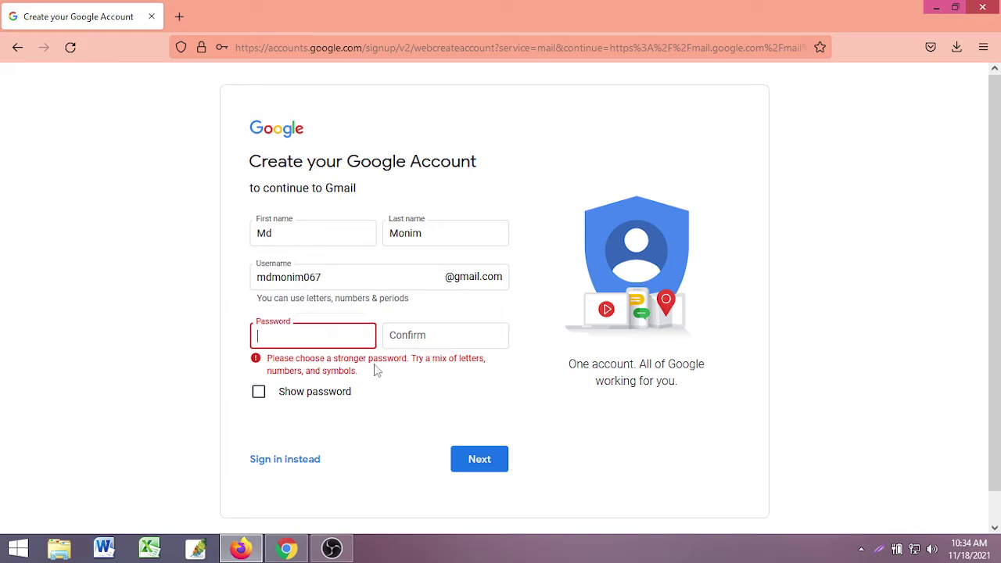
Step: Re-paste the password, append a digit to it, and resubmit
key("ctrl+v")
left_click(456, 335)
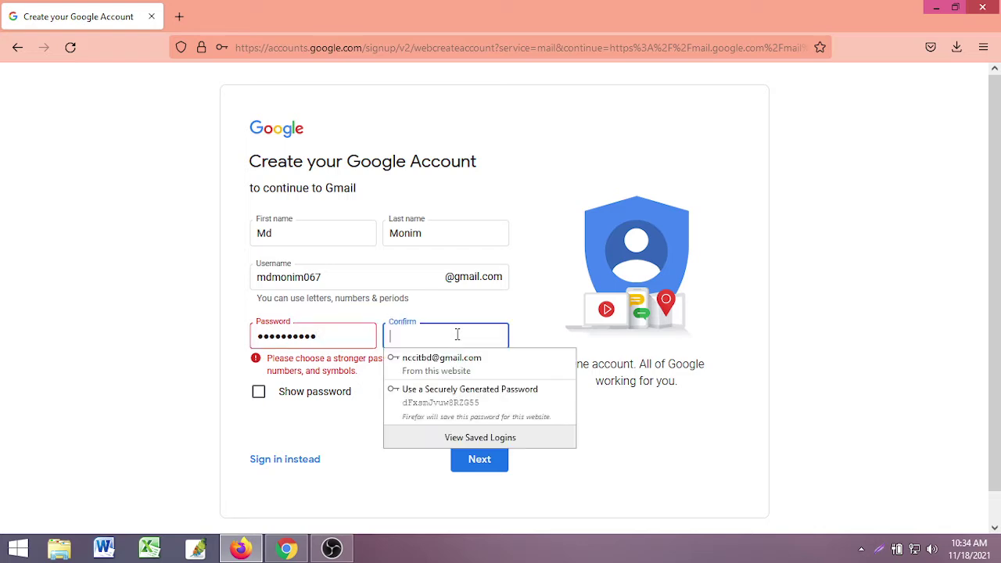
key("ctrl+v")
left_click(341, 338)
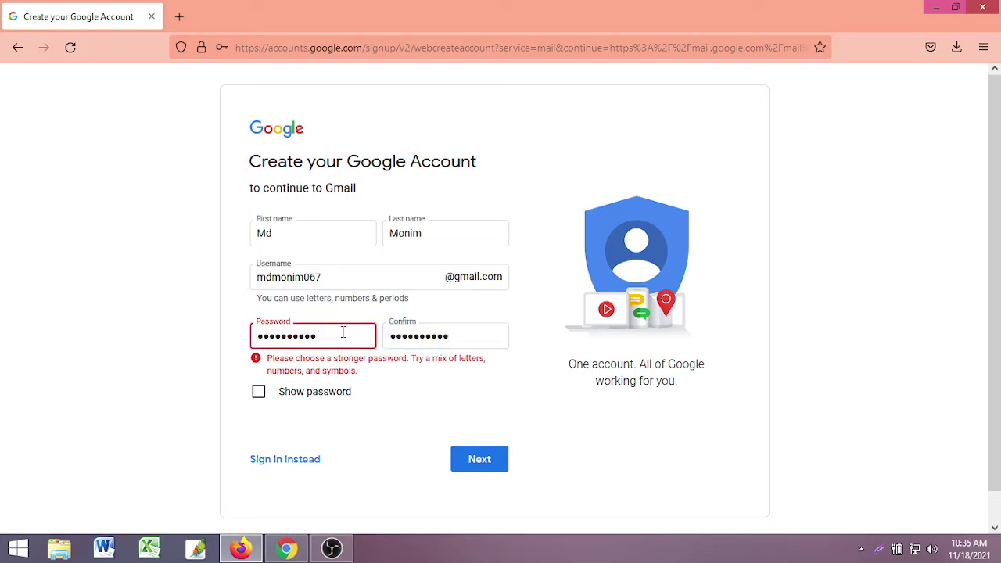
type("1")
left_click(466, 337)
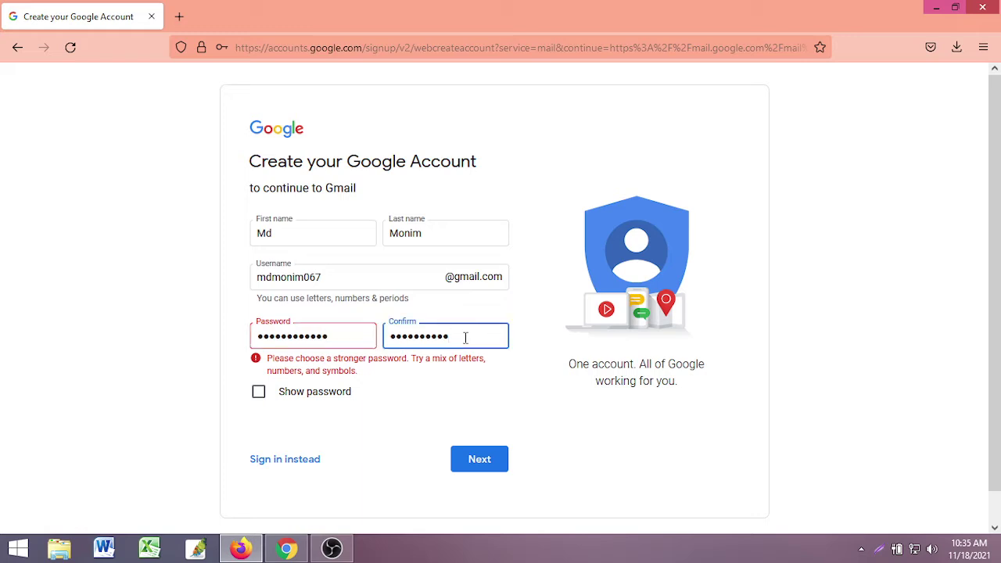
left_click(476, 458)
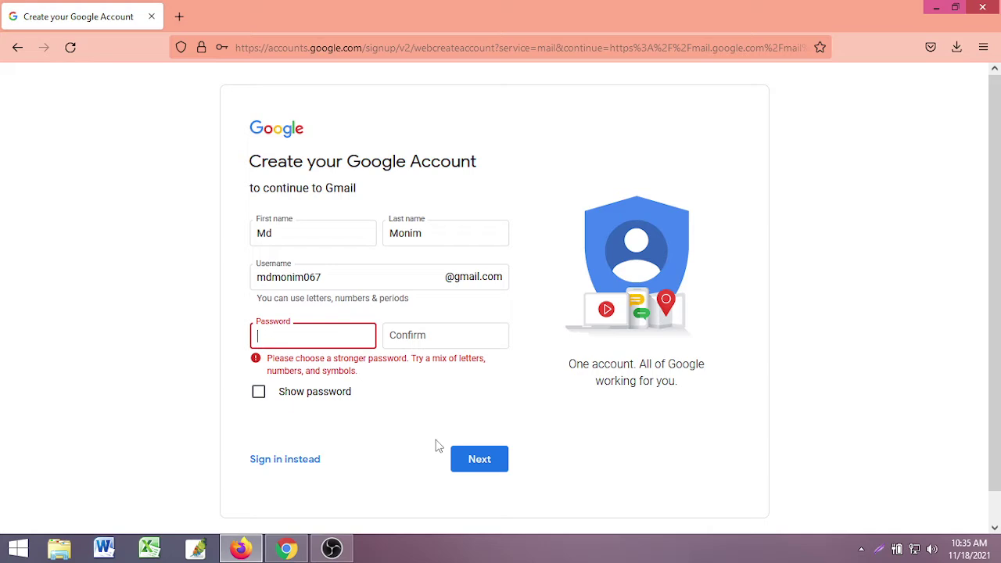
Step: Refill the password, show it, replace its start with capitals and append '@'
key("ctrl+v")
left_click(259, 391)
left_click(275, 335)
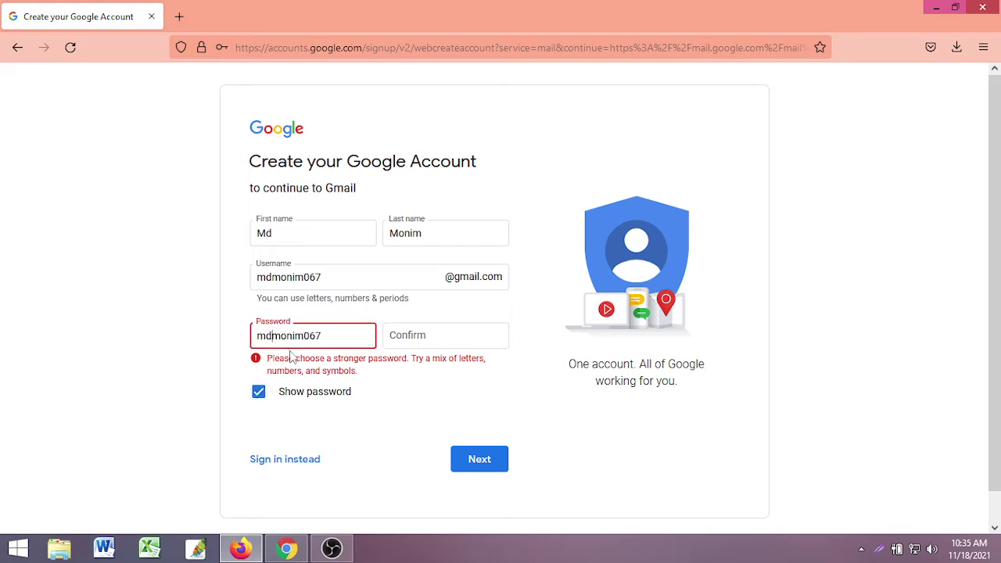
key("BackSpace")
key("BackSpace")
type("MD")
left_click(409, 341)
key("shift+Tab")
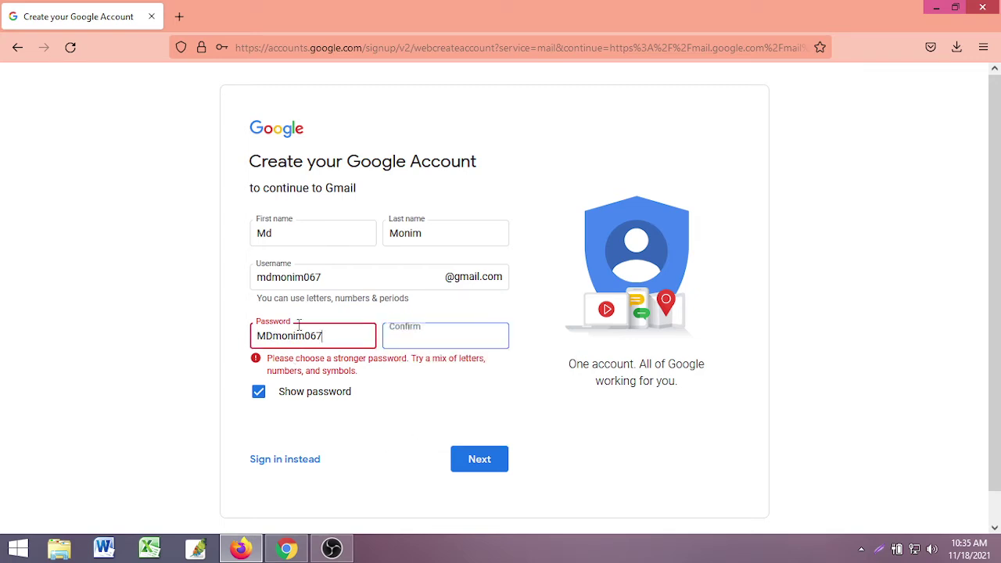
left_click(356, 339)
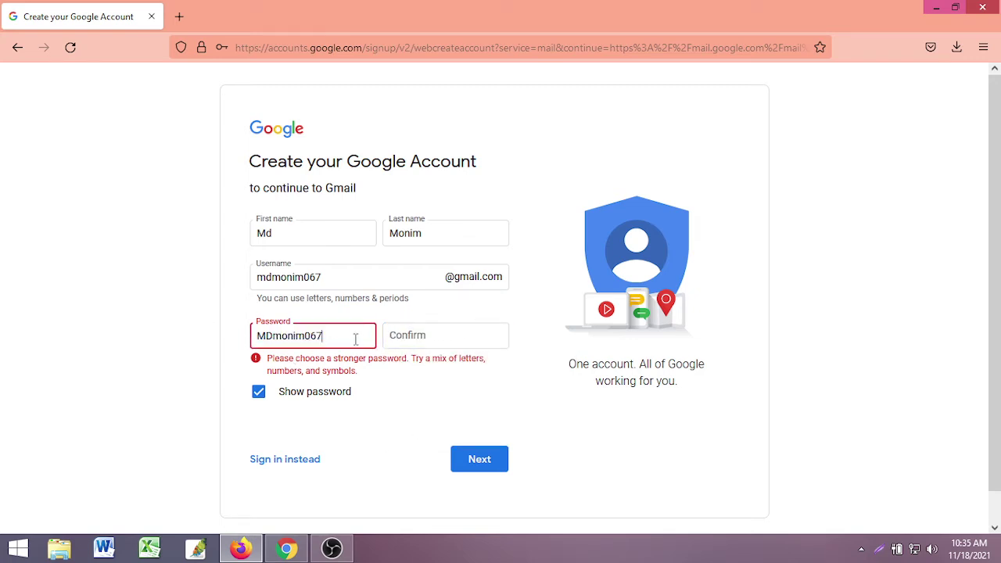
type("@")
Step: Copy the stronger password into the confirmation field, hide passwords, and submit
left_click_drag(356, 339, 230, 329)
key("ctrl+c")
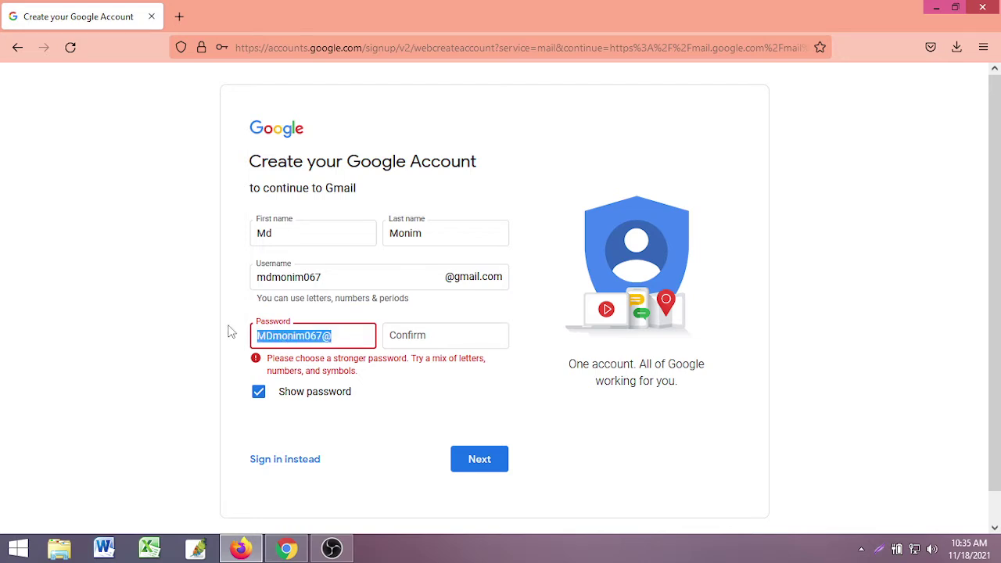
left_click(426, 329)
key("ctrl+v")
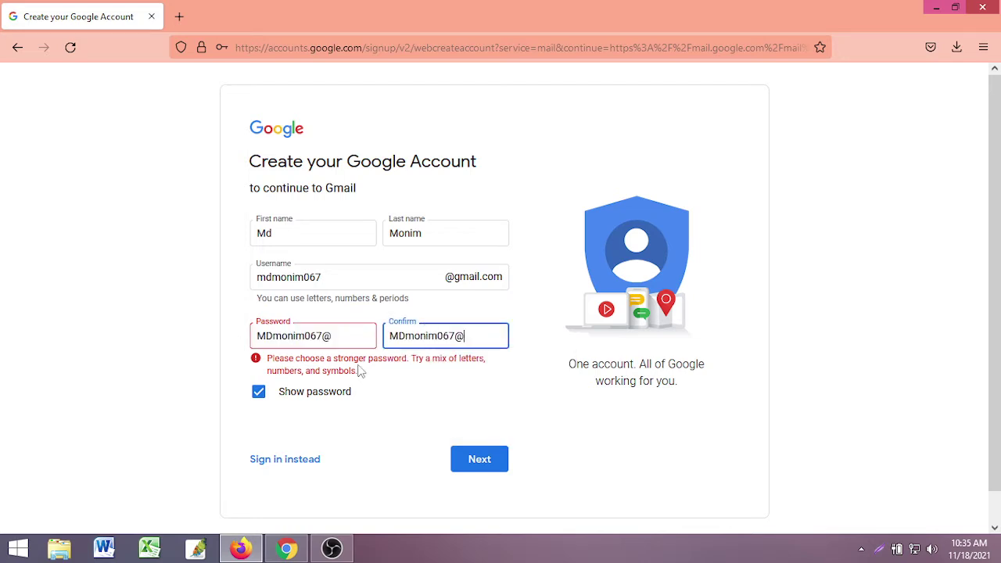
left_click(258, 391)
left_click(475, 459)
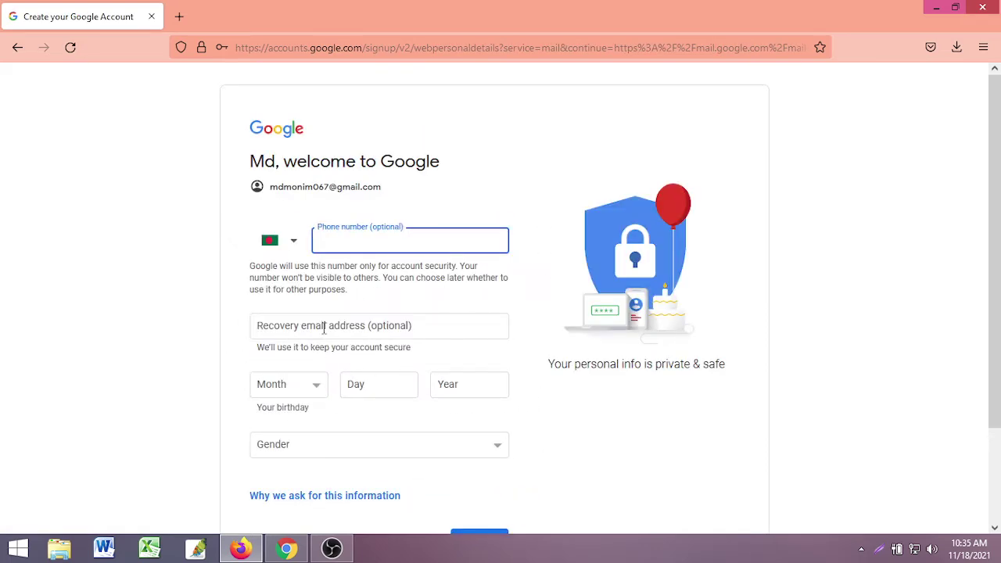
Step: Enter the birth date: month December, day 10, plus the birth year
scroll(691, 426, "down", 3)
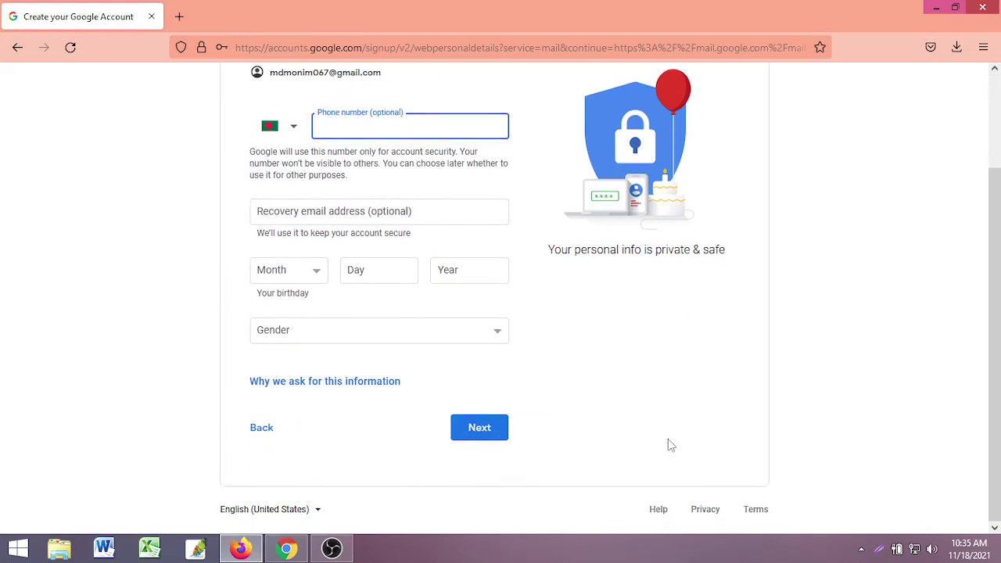
left_click(316, 272)
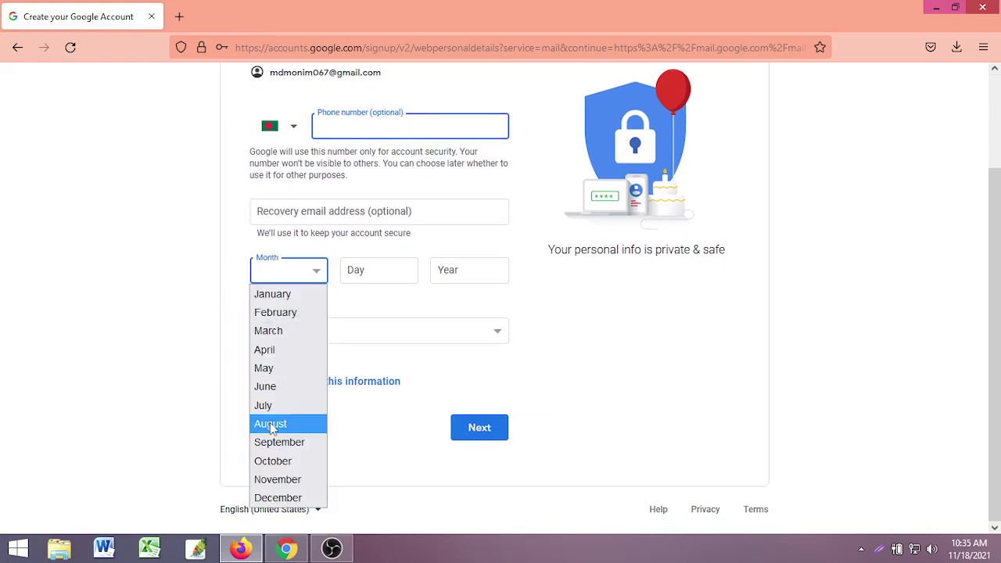
left_click(275, 498)
left_click(388, 269)
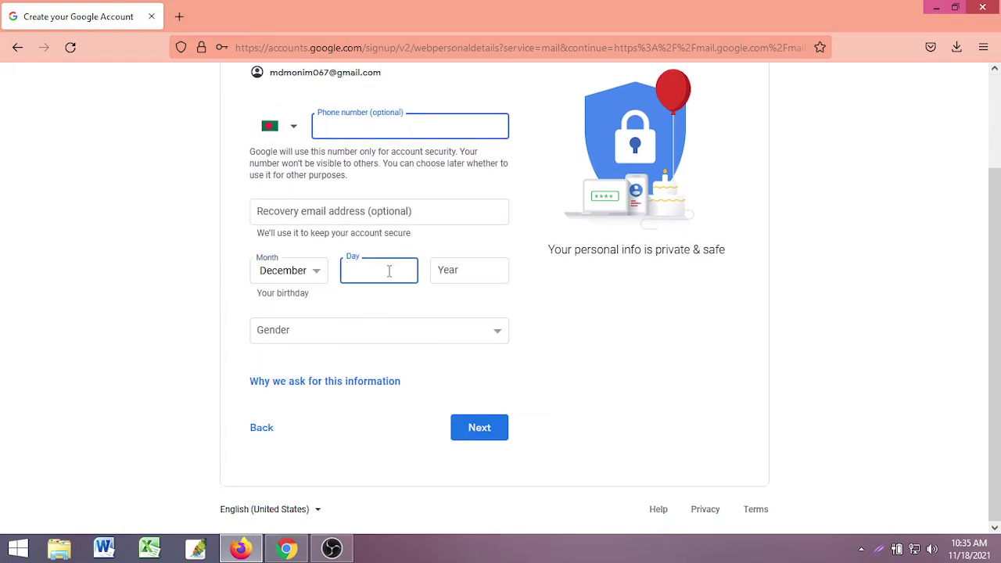
type("10")
left_click(474, 269)
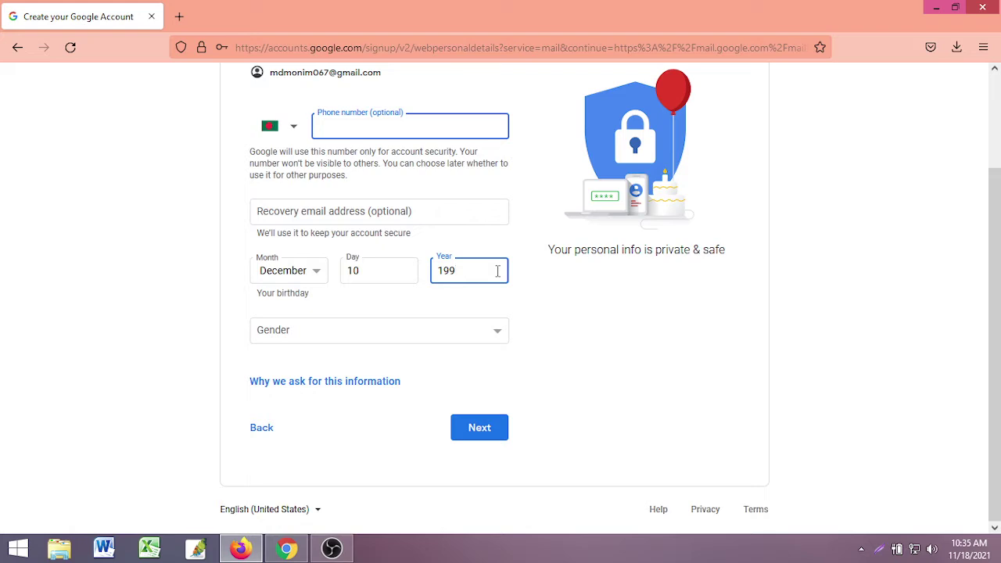
left_click(585, 332)
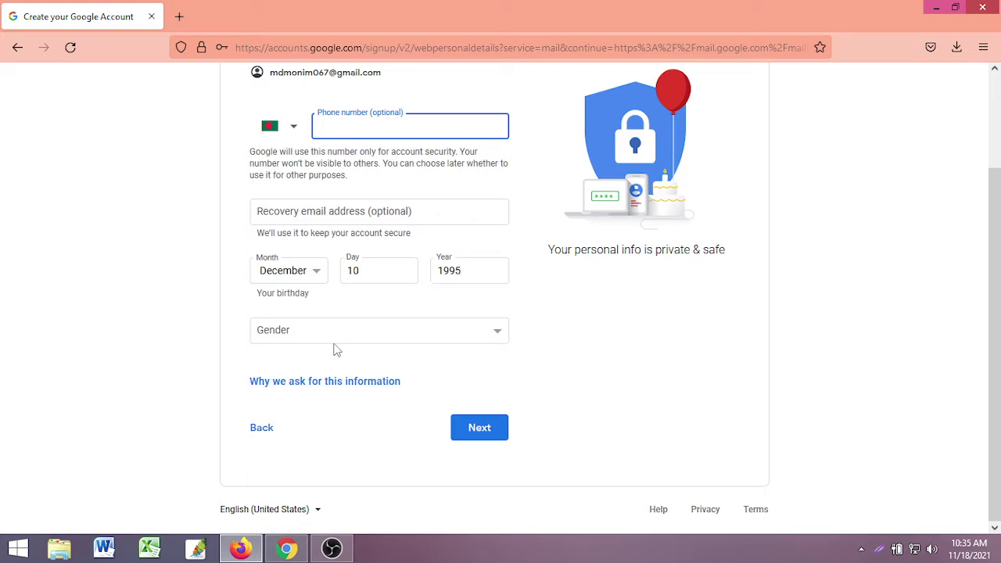
Step: Set gender to Male and submit the personal details
left_click(470, 438)
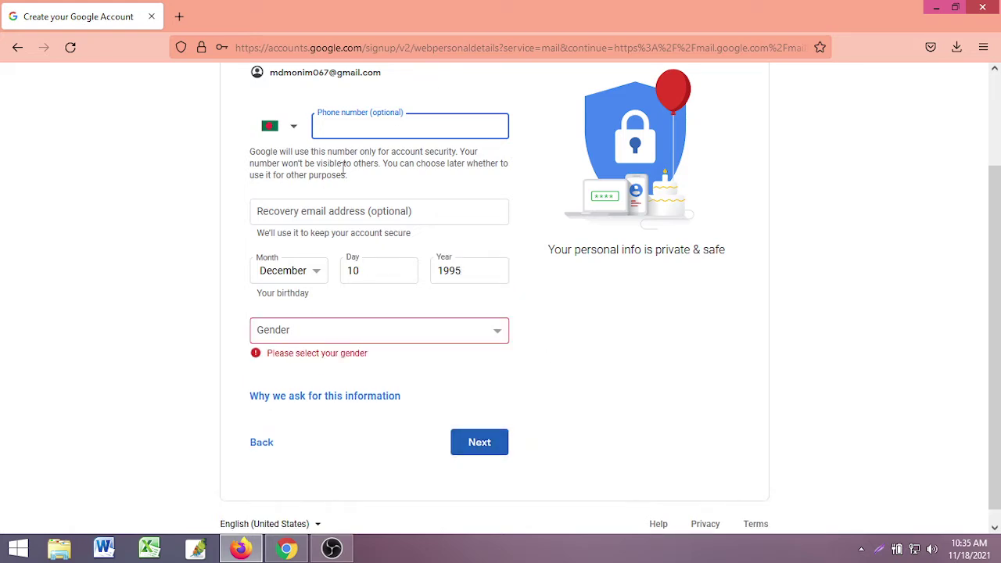
left_click(408, 340)
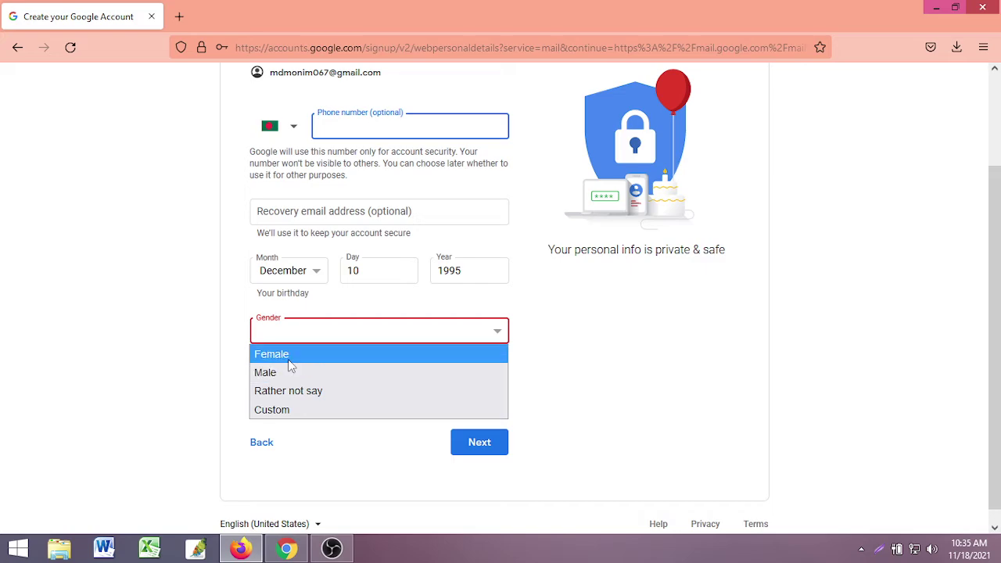
left_click(504, 430)
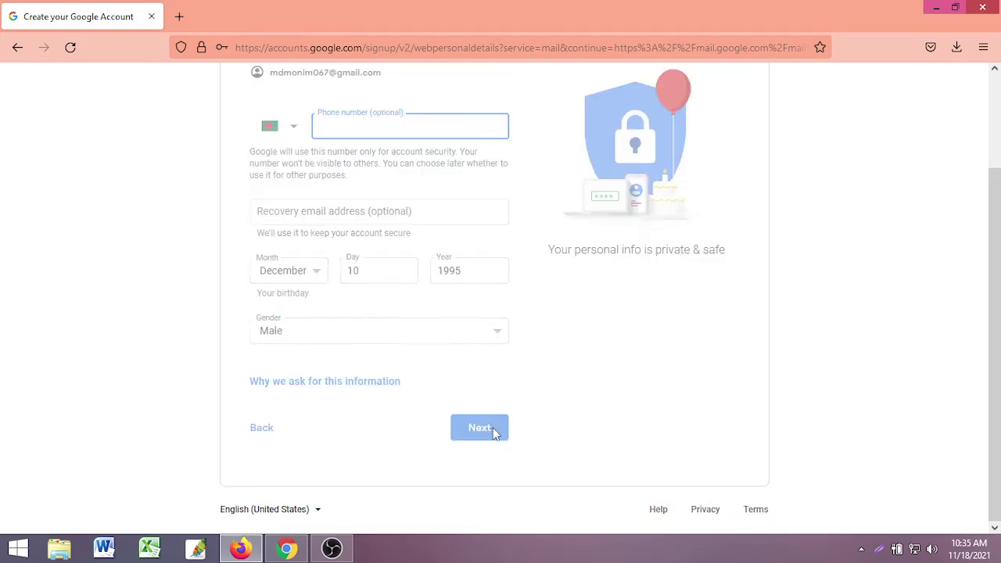
Step: Scroll through the Privacy and Terms page, then cancel instead of agreeing
scroll(420, 323, "down", 5)
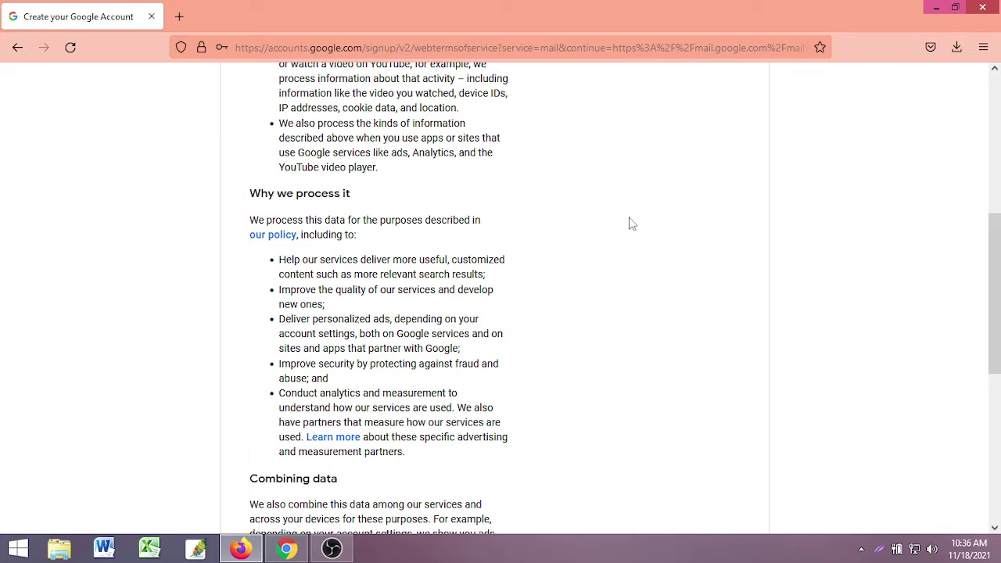
scroll(484, 287, "down", 5)
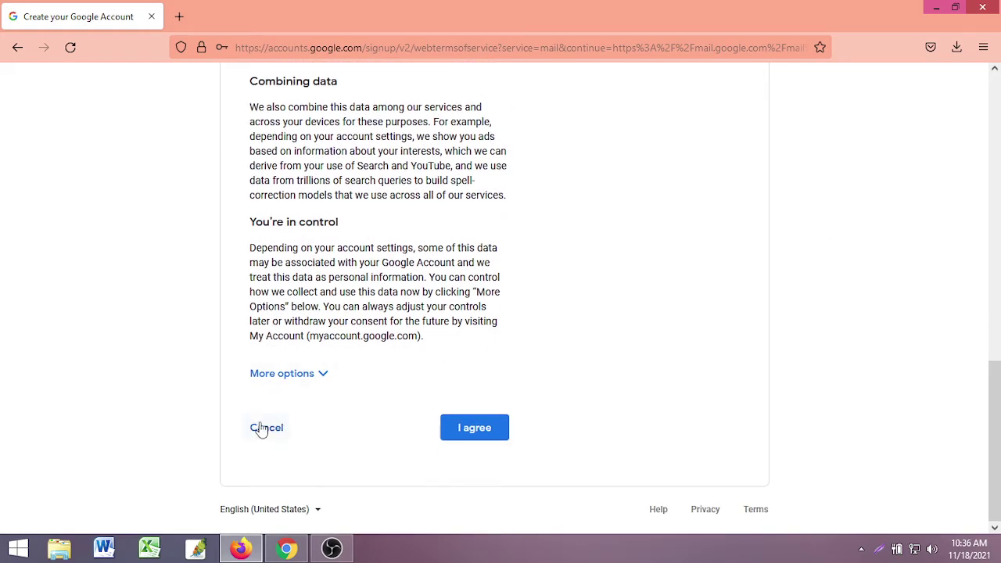
scroll(380, 409, "up", 10)
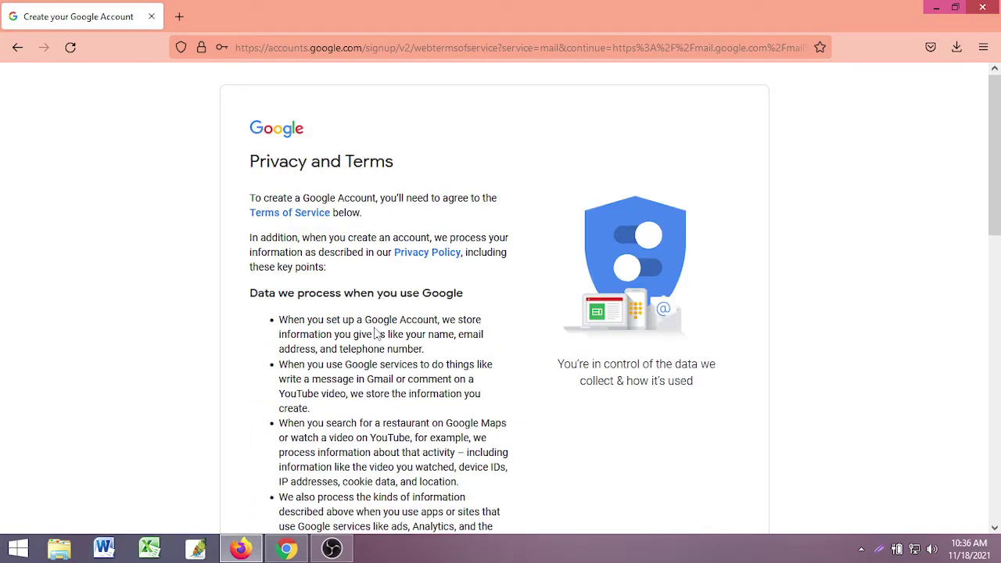
scroll(534, 485, "down", 3)
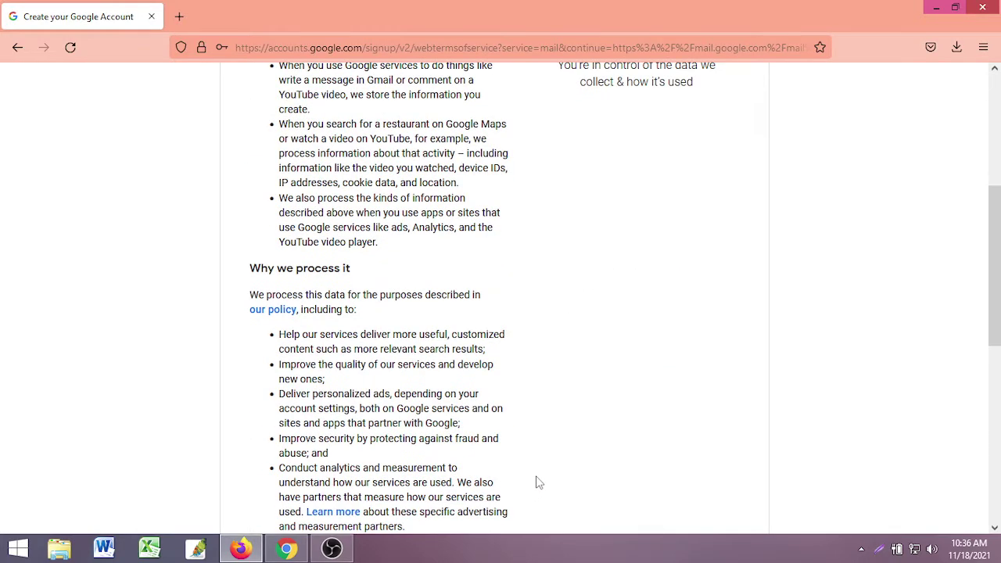
scroll(500, 437, "down", 3)
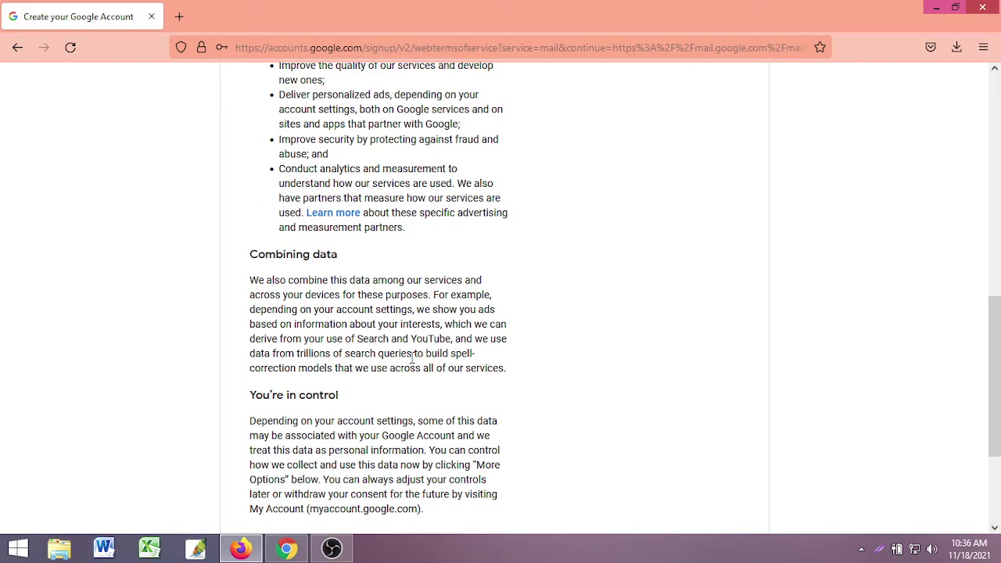
scroll(599, 373, "down", 3)
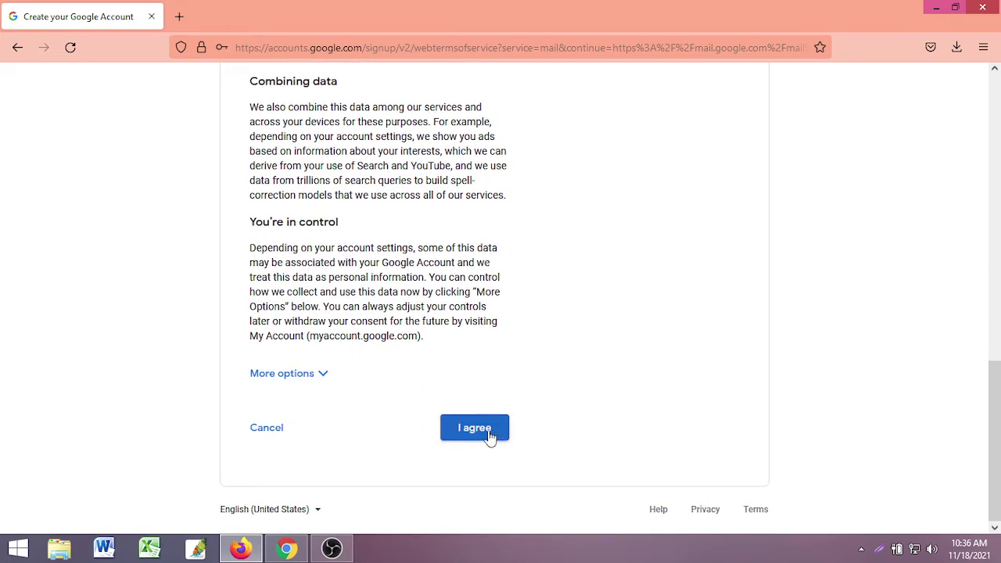
left_click(272, 428)
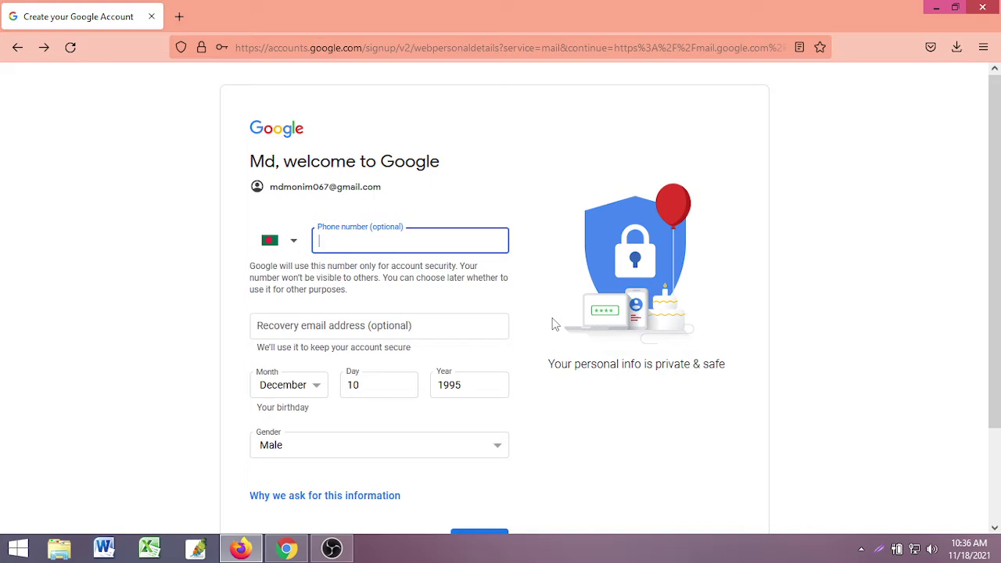
Step: Go back, close the Firefox signup tab, minimize Firefox, and switch to the Chrome Gmail inbox
scroll(578, 438, "down", 3)
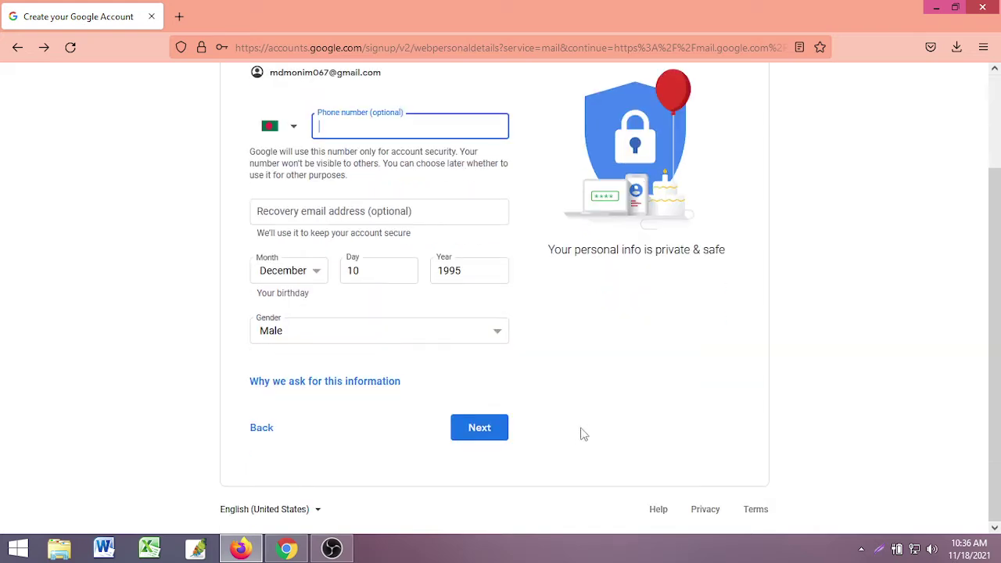
left_click(263, 427)
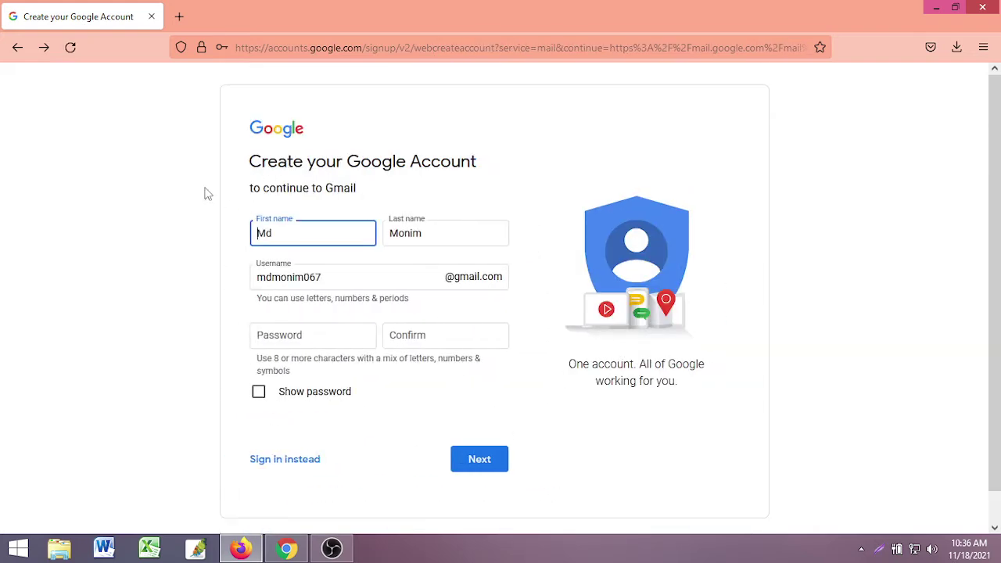
left_click(179, 17)
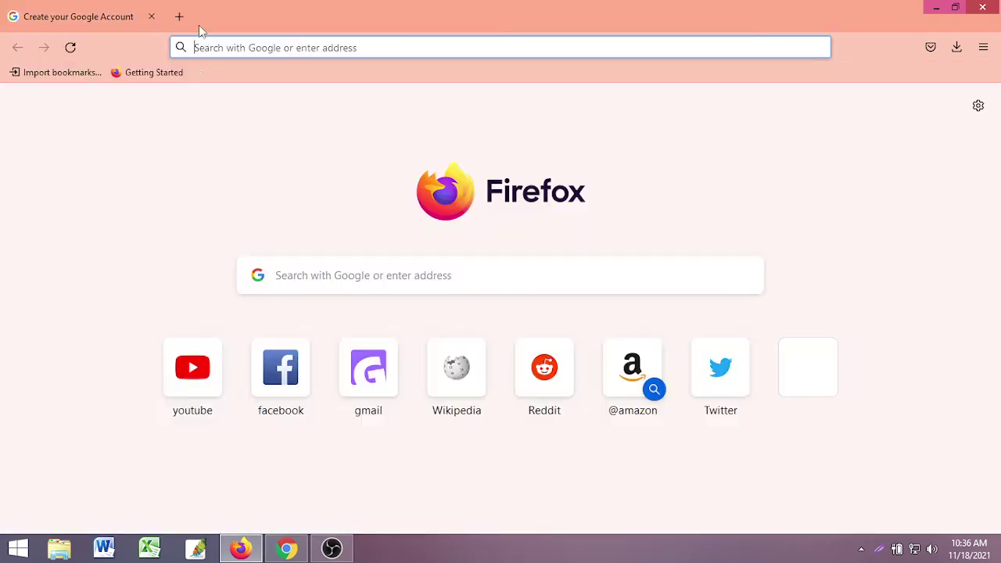
left_click(152, 16)
left_click(936, 8)
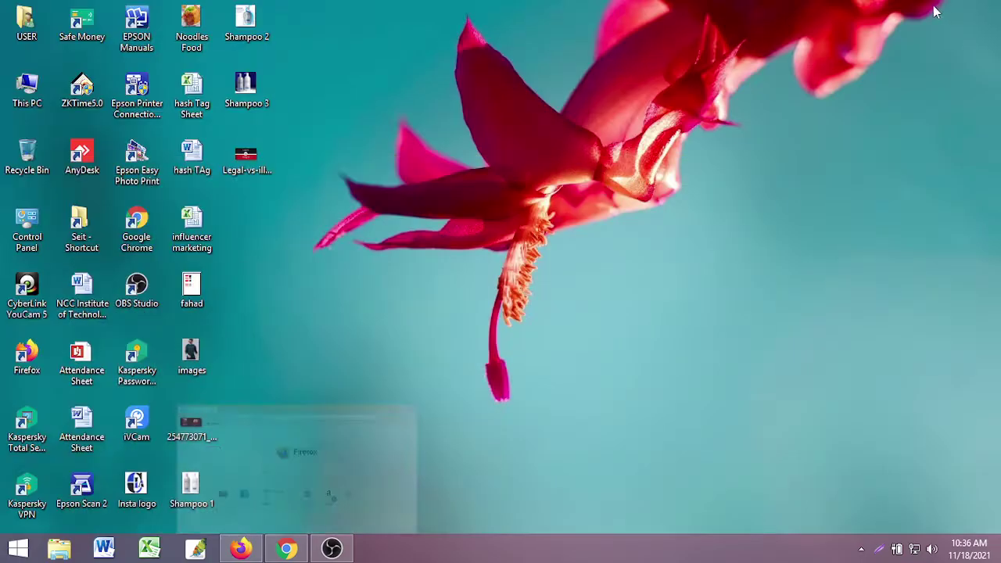
left_click(286, 548)
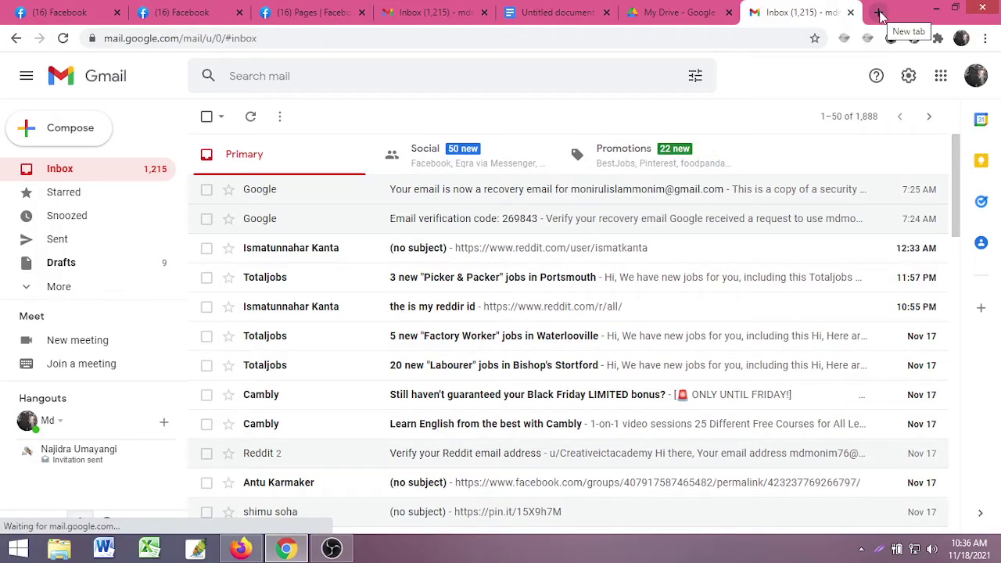
Step: Append 'Login Gmail On Your Youtube>' to the Untitled document notes line, then open a new tab
left_click(553, 8)
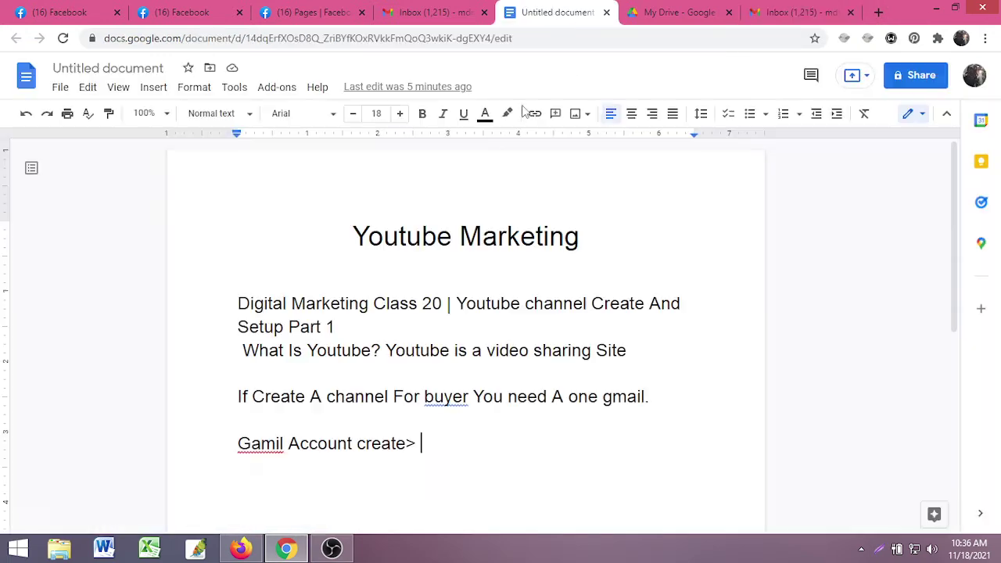
scroll(438, 389, "down", 1)
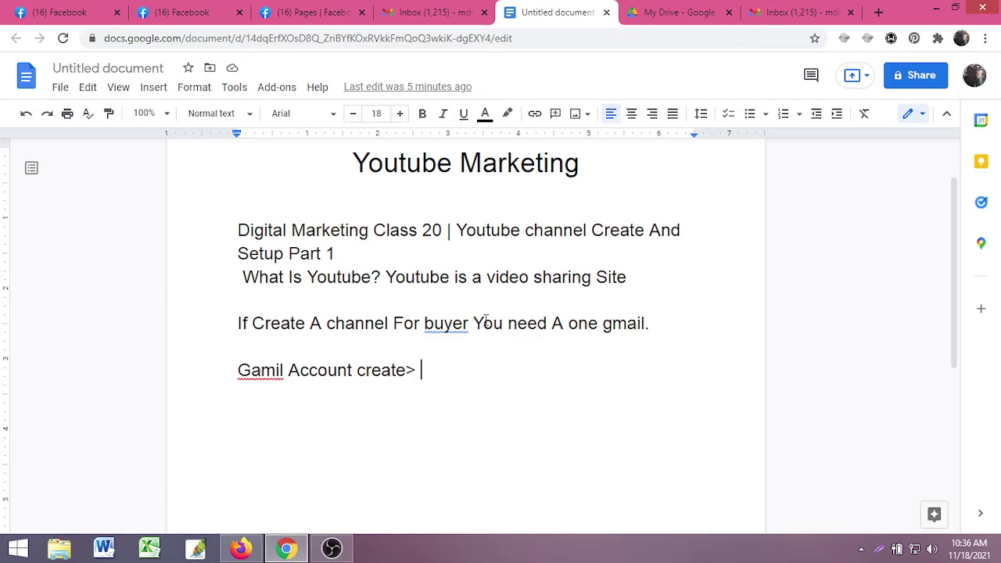
type("Login ")
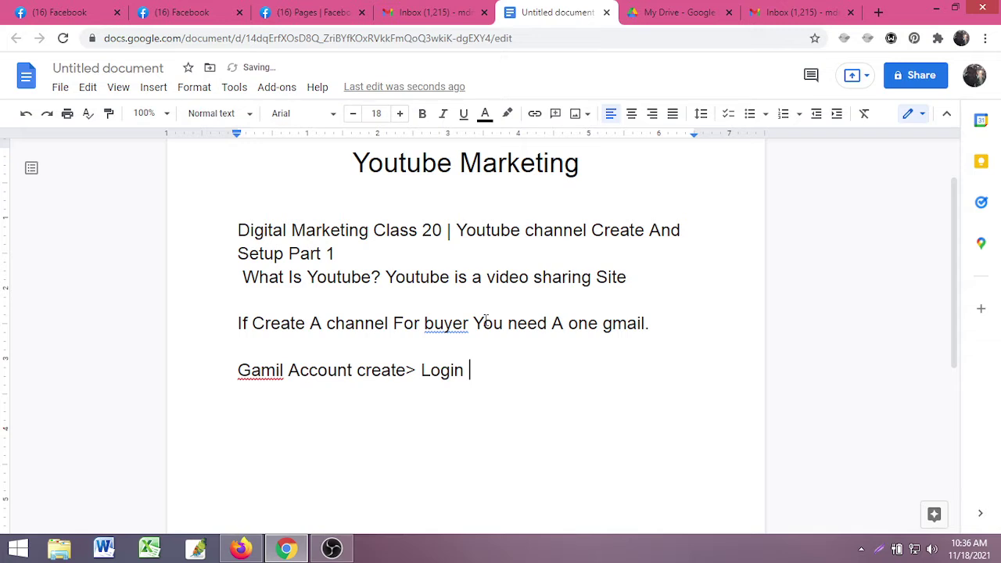
type("Gmail On ")
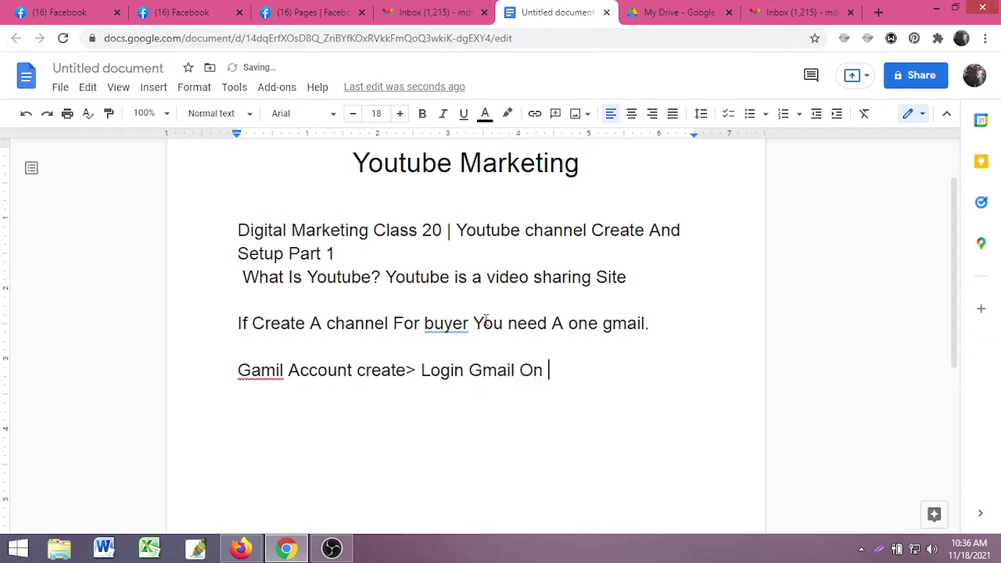
type("Your Youtube")
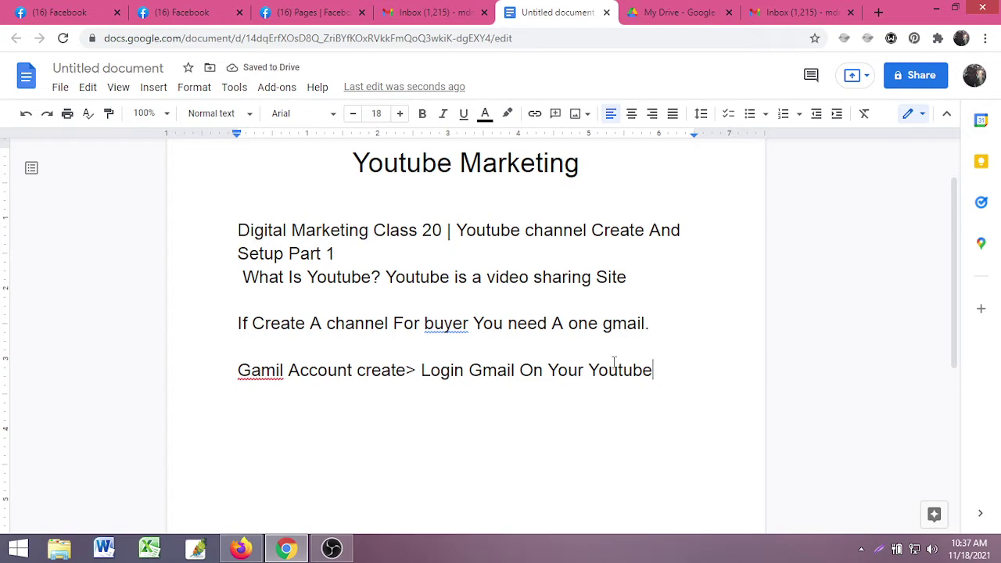
type(">")
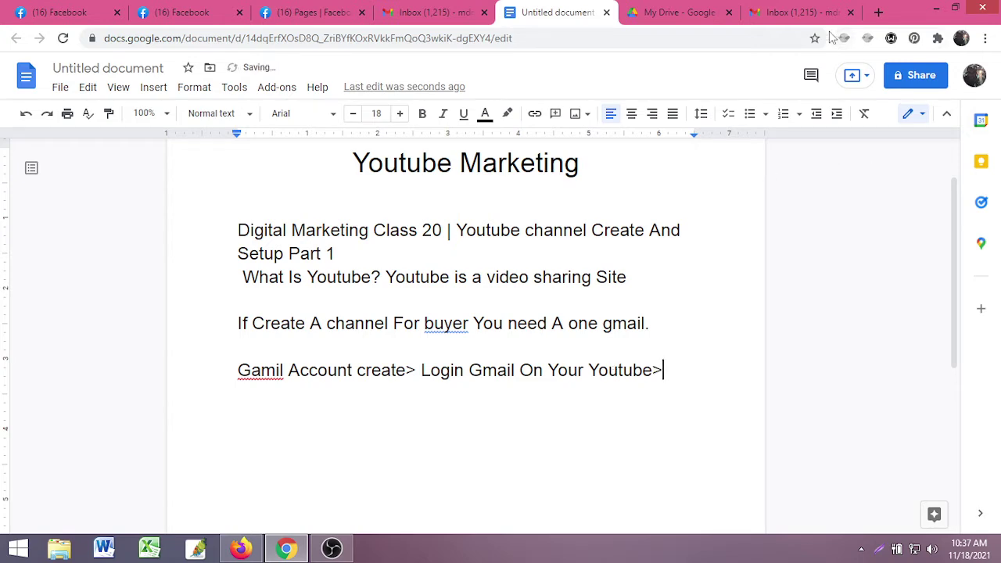
left_click(879, 13)
left_click(214, 38)
Step: Load youtube.com, sign out from the account menu, and bring up the sign-in account chooser
type("yout")
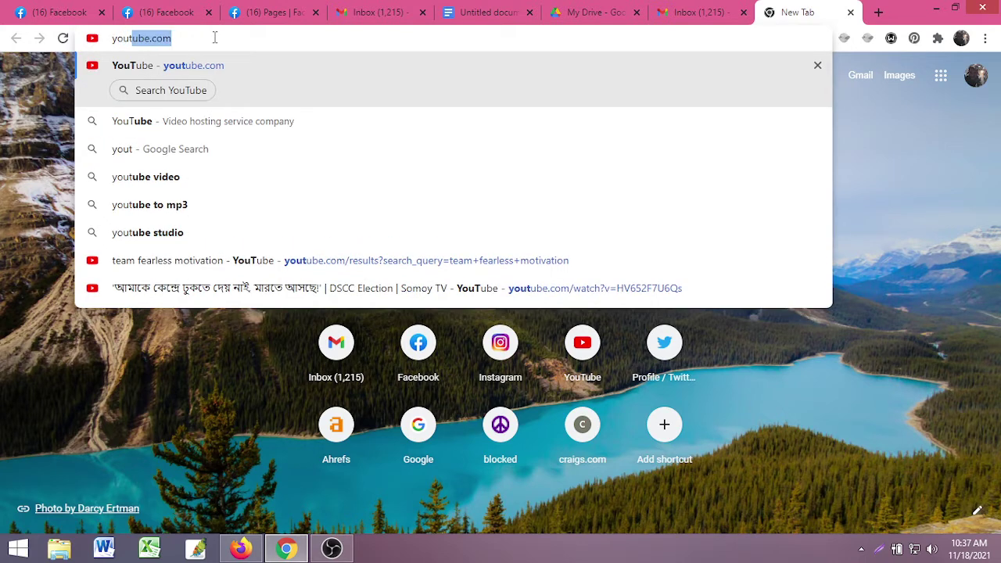
key("Return")
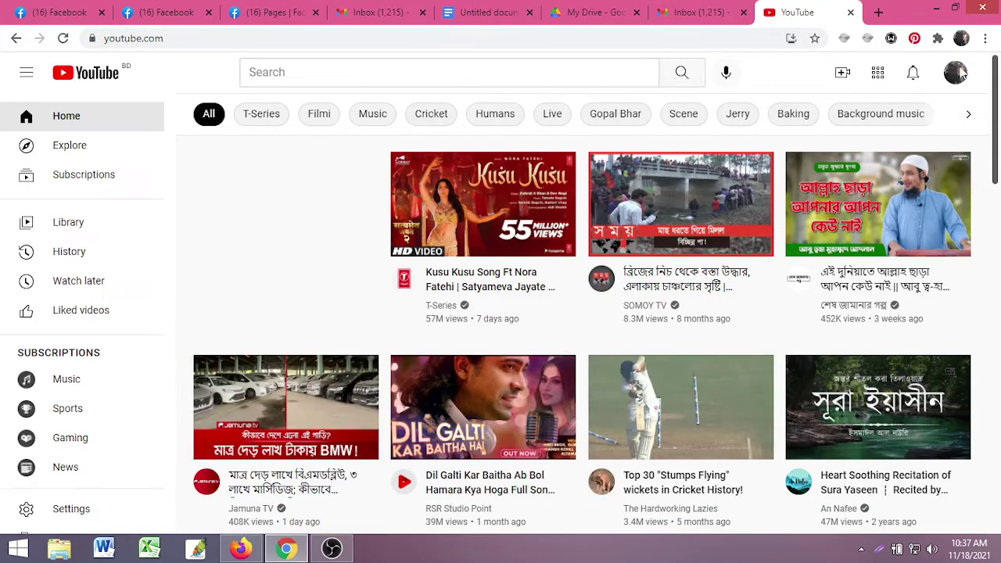
left_click(958, 76)
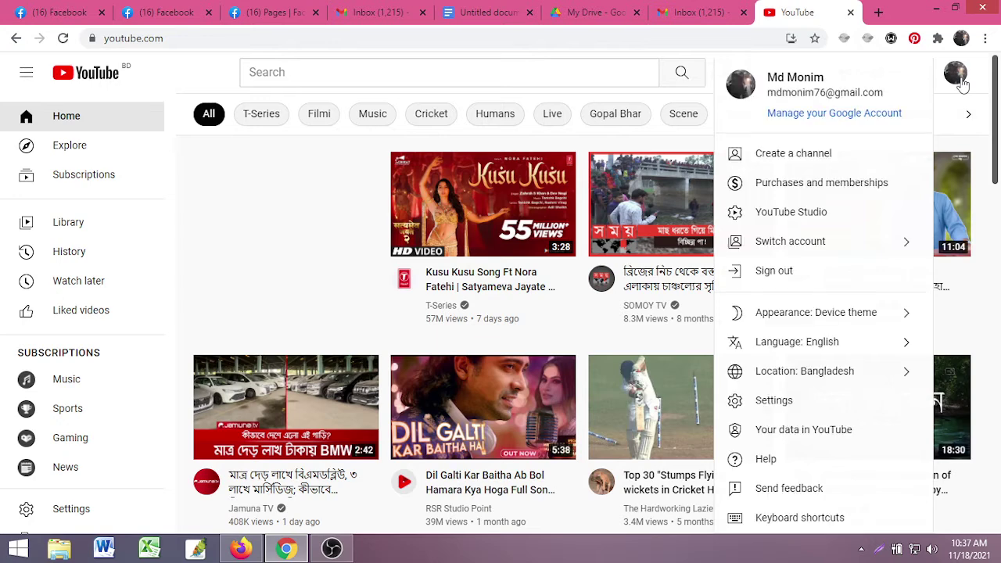
scroll(792, 363, "down", 1)
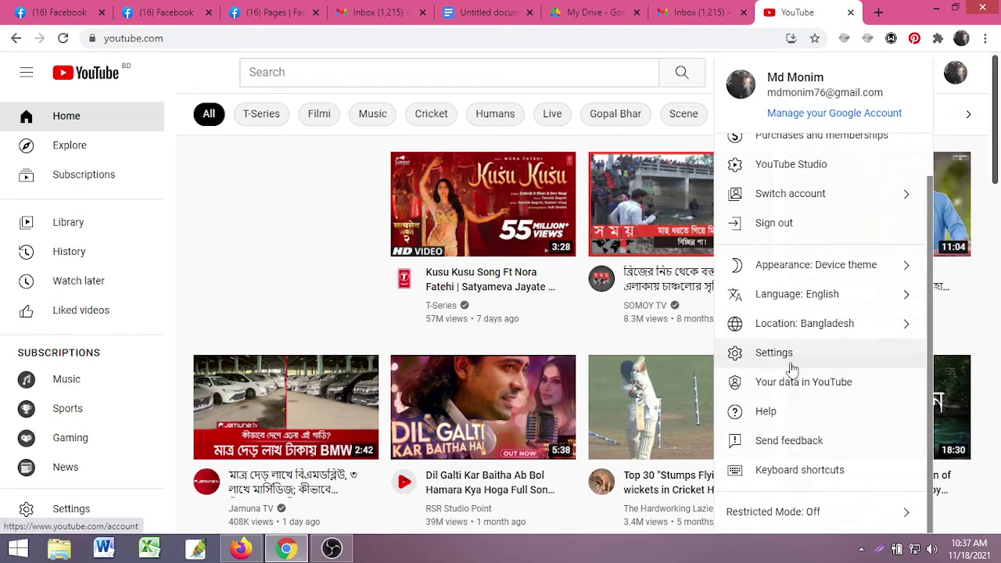
left_click(790, 228)
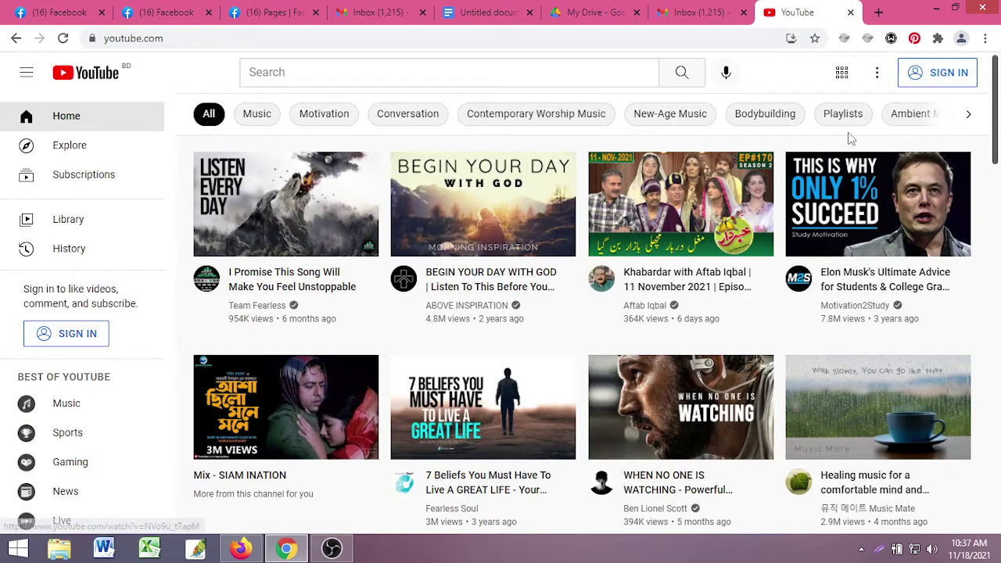
left_click(941, 78)
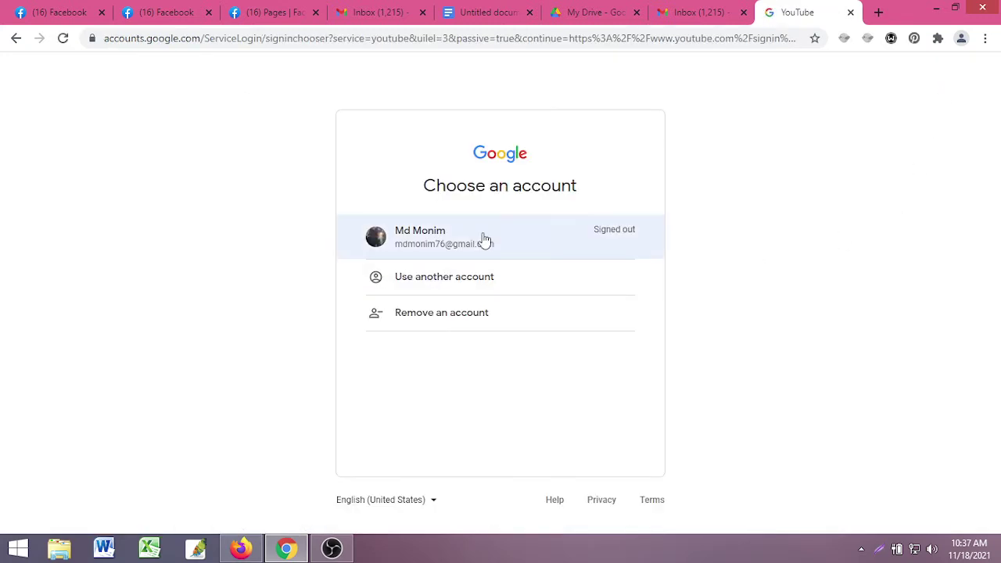
Step: Sign back into YouTube with the saved Google account and its password
left_click(482, 237)
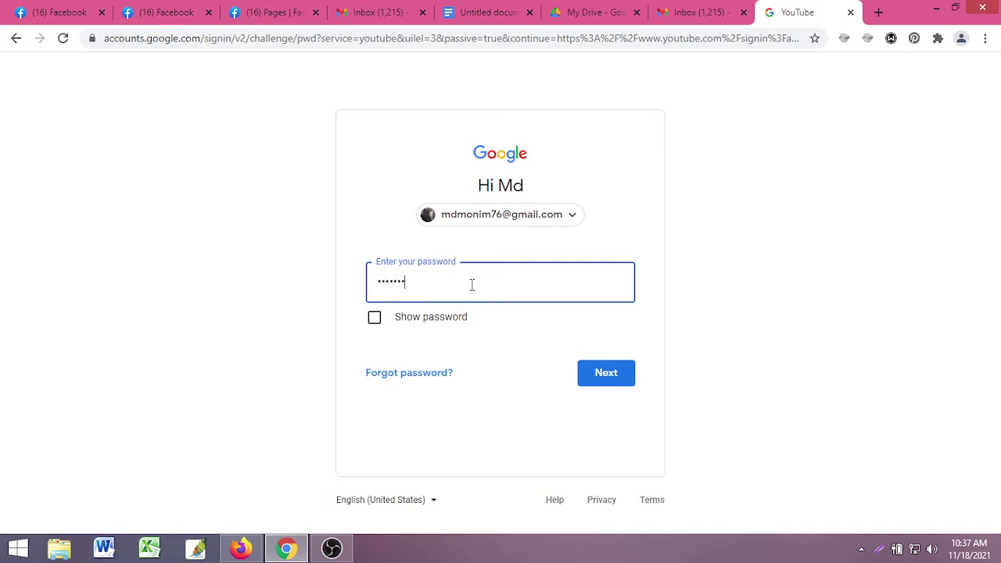
left_click(625, 370)
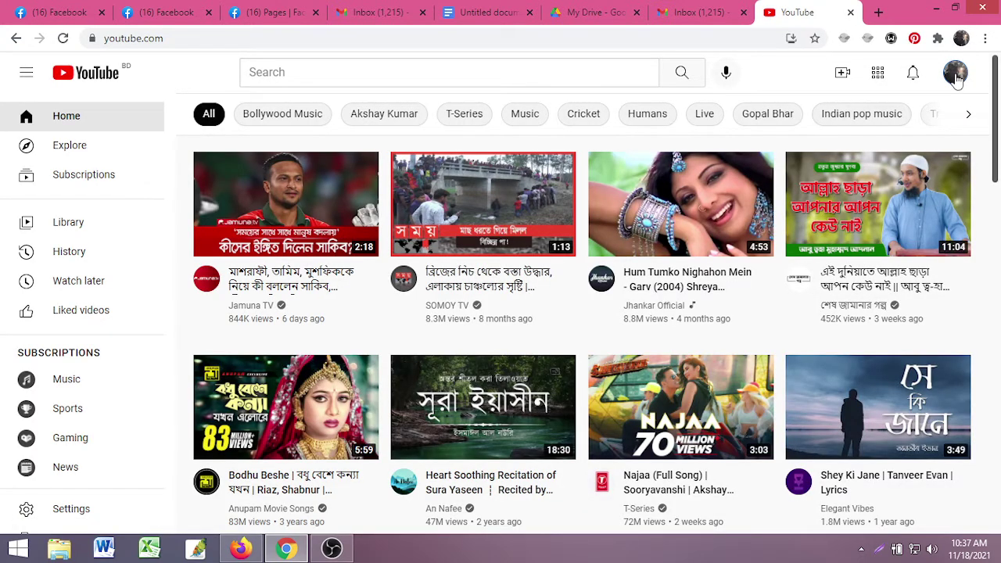
left_click(954, 72)
Step: Open and close the profile avatar's account menu several times, leaving it open
left_click(973, 93)
mouse_move(844, 329)
left_click(955, 81)
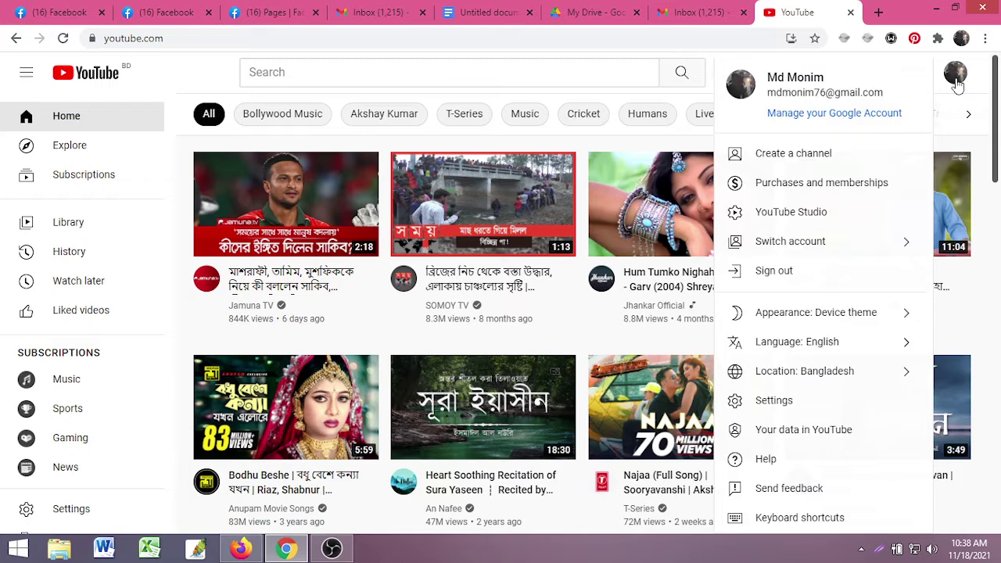
scroll(762, 485, "down", 2)
left_click(960, 81)
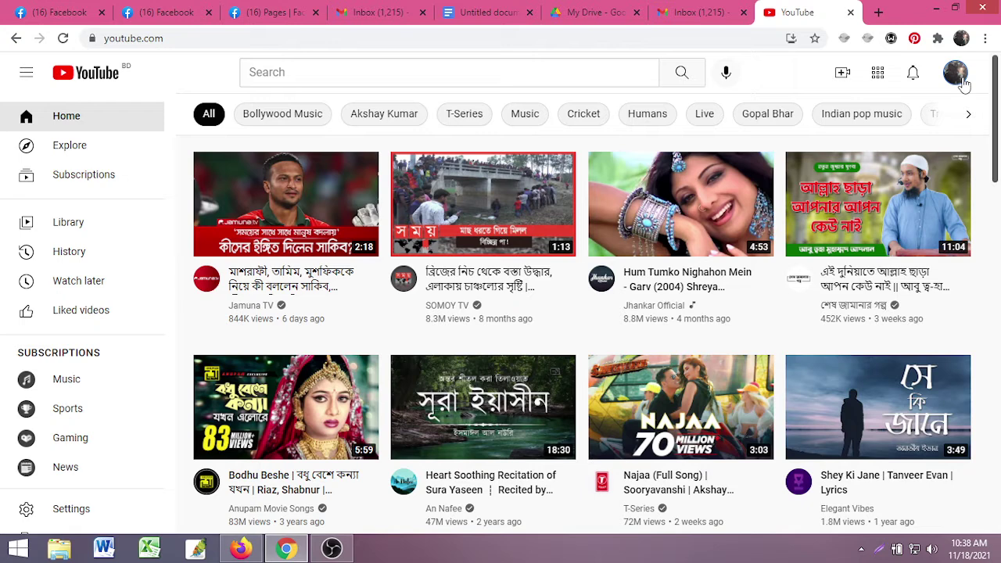
left_click(957, 75)
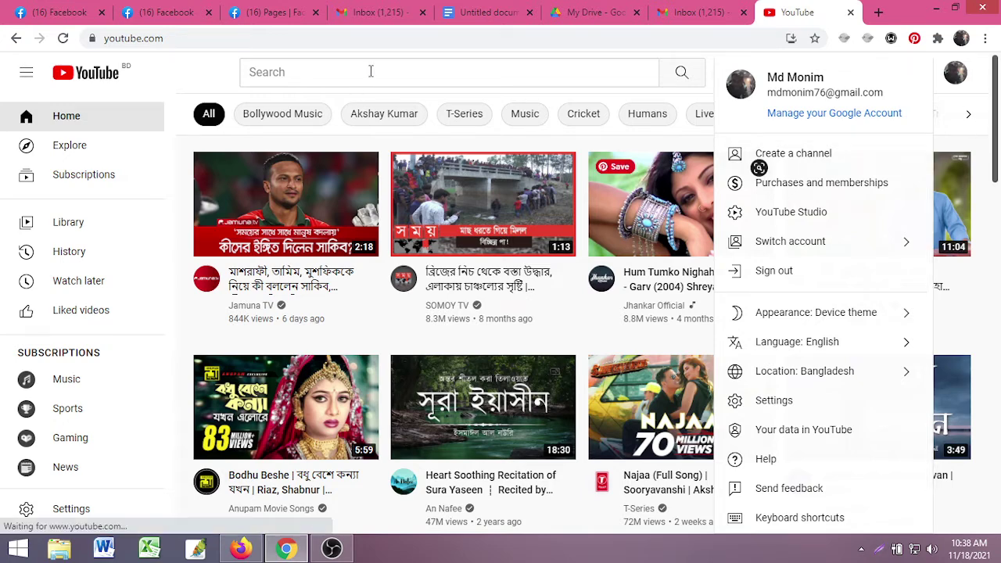
left_click(440, 89)
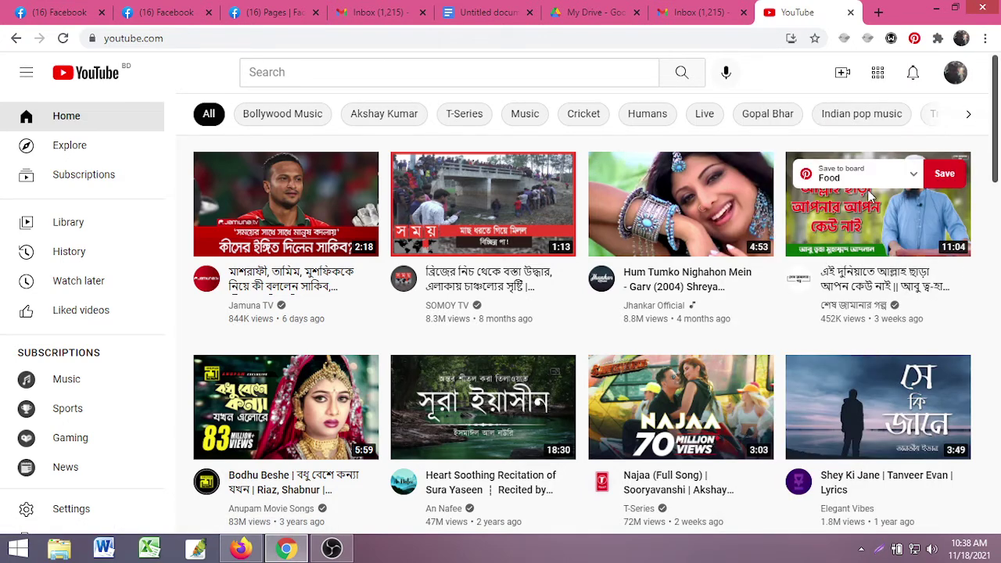
mouse_move(877, 181)
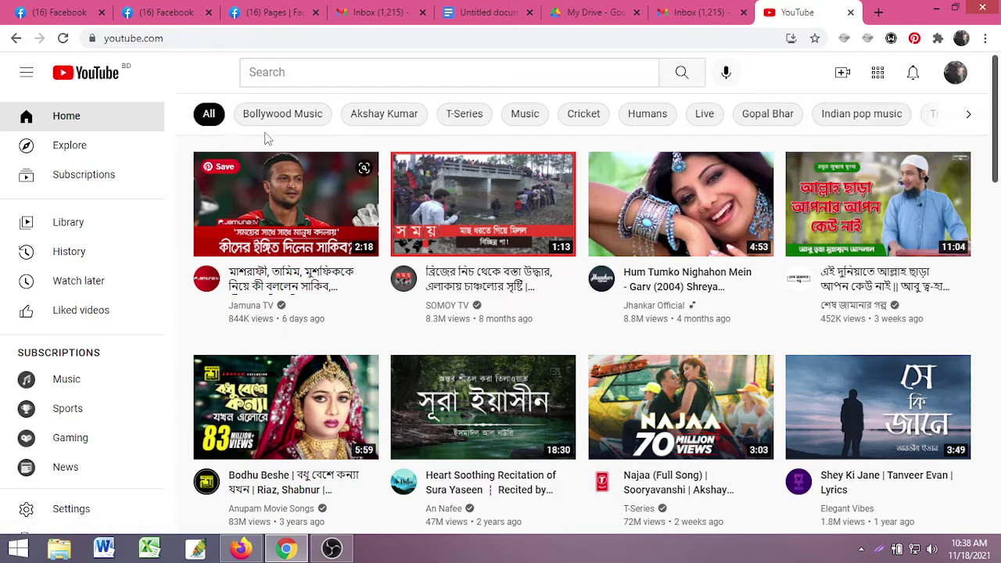
left_click(955, 74)
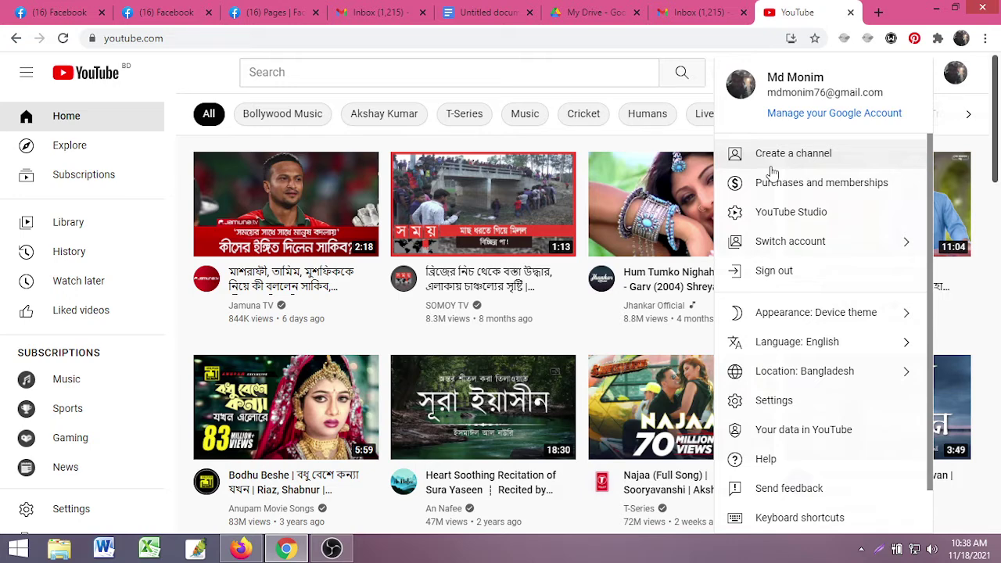
left_click(799, 244)
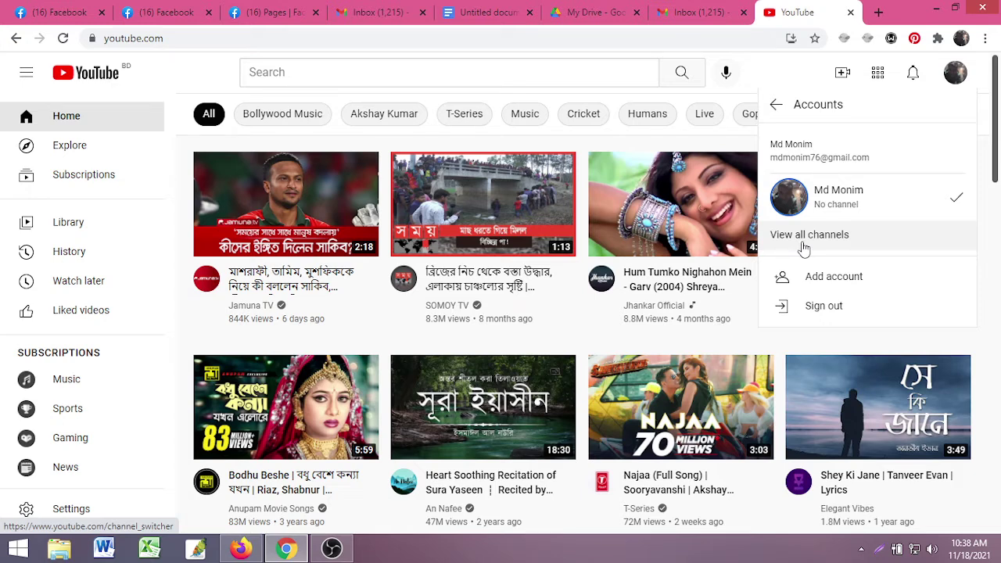
left_click(813, 244)
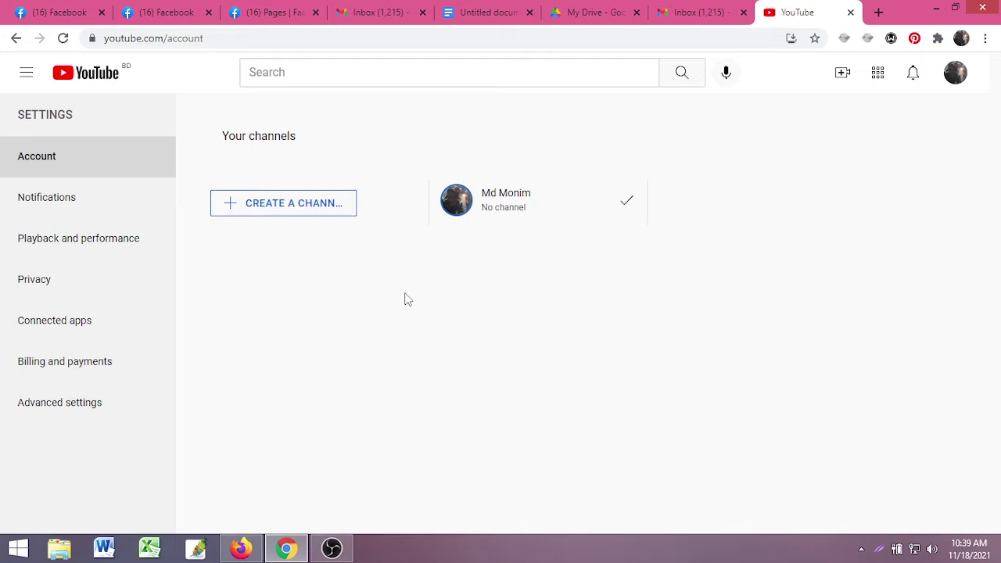
left_click(16, 37)
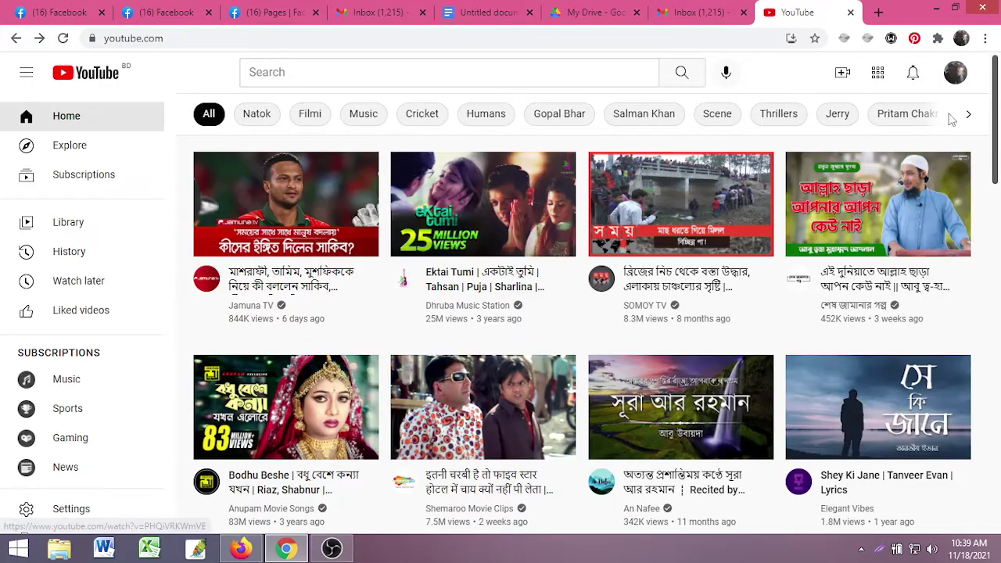
Step: Reach the Your channels page via Switch account and View all channels, then start a new channel
left_click(955, 73)
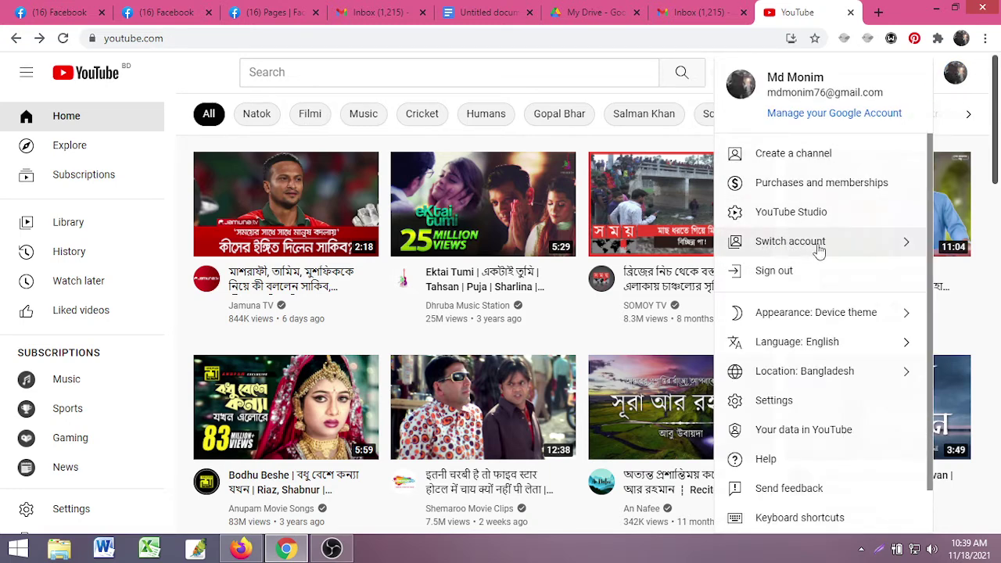
left_click(808, 248)
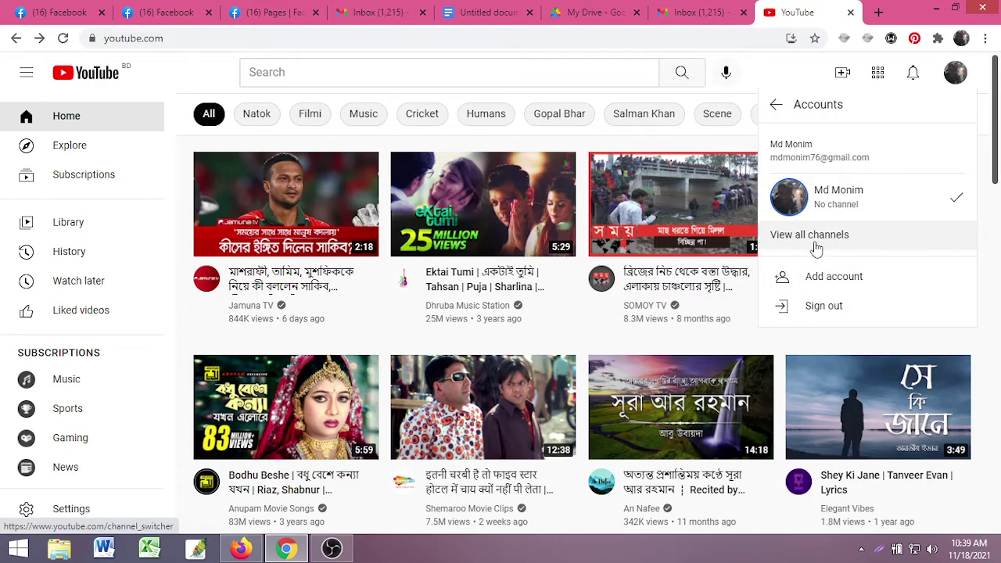
left_click(813, 249)
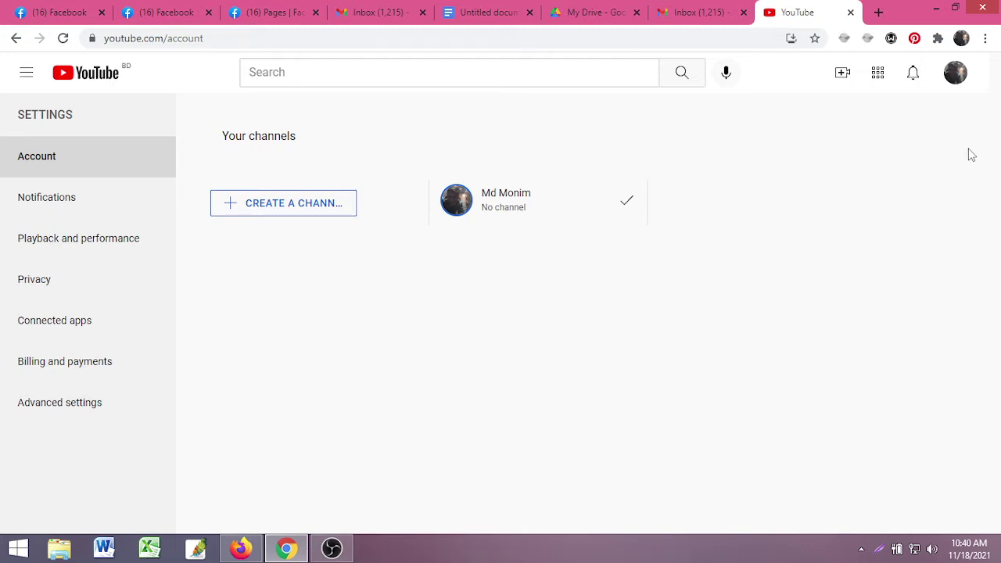
left_click(279, 205)
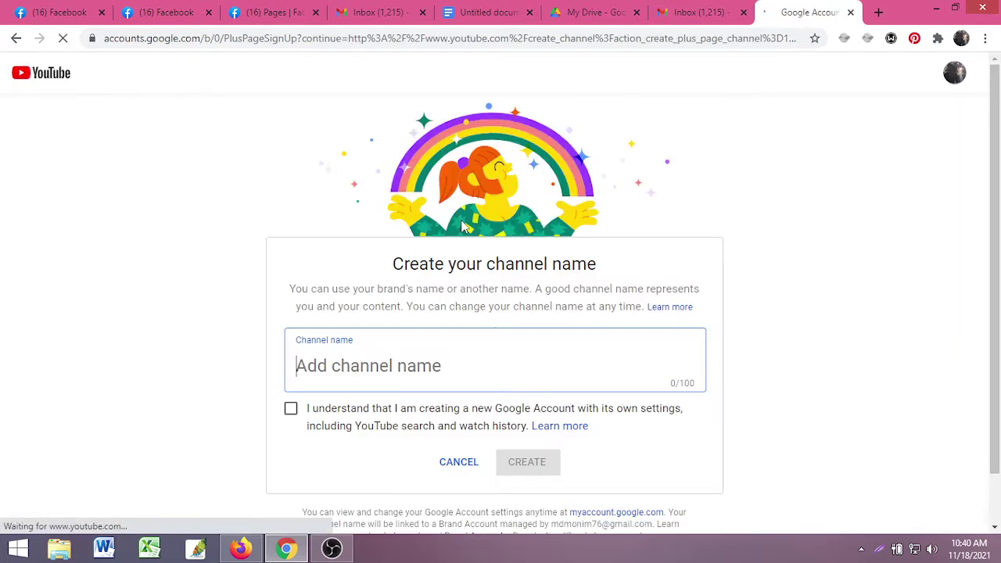
Step: Scroll the Create your channel name form, then open a blank new browser tab
scroll(453, 313, "down", 1)
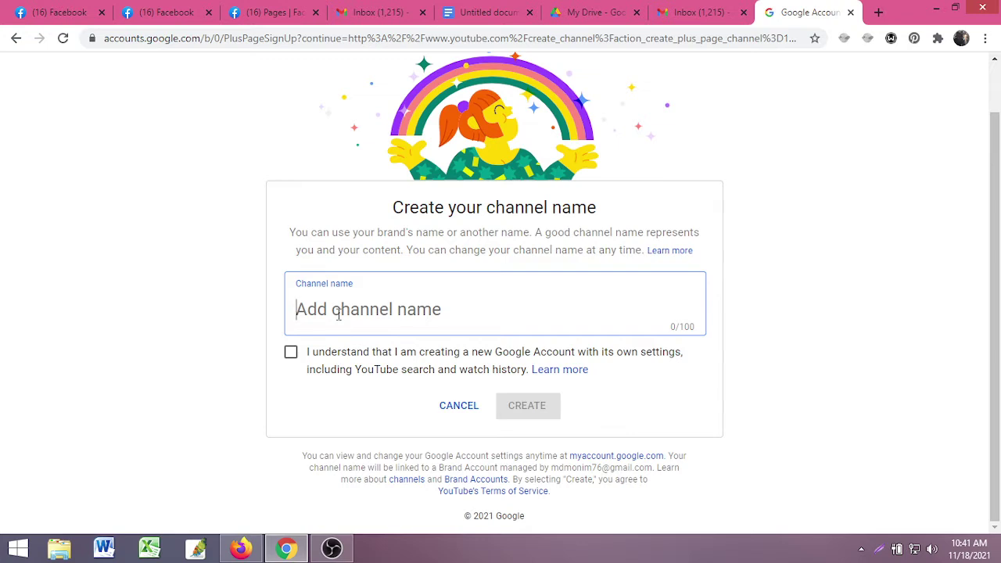
left_click(878, 12)
Step: Search Google for 'name checker' and open the namecheckr result
left_click(686, 38)
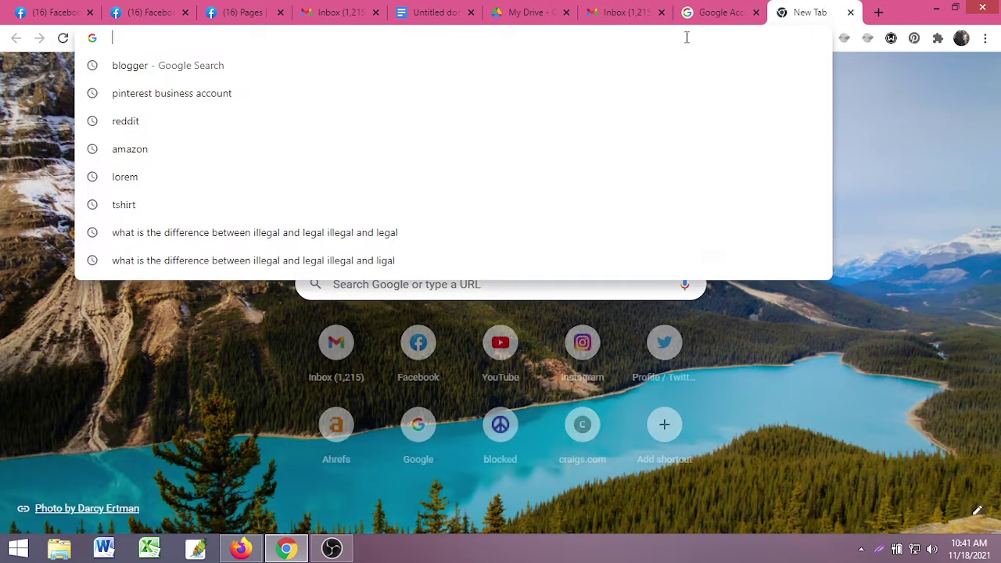
type("s")
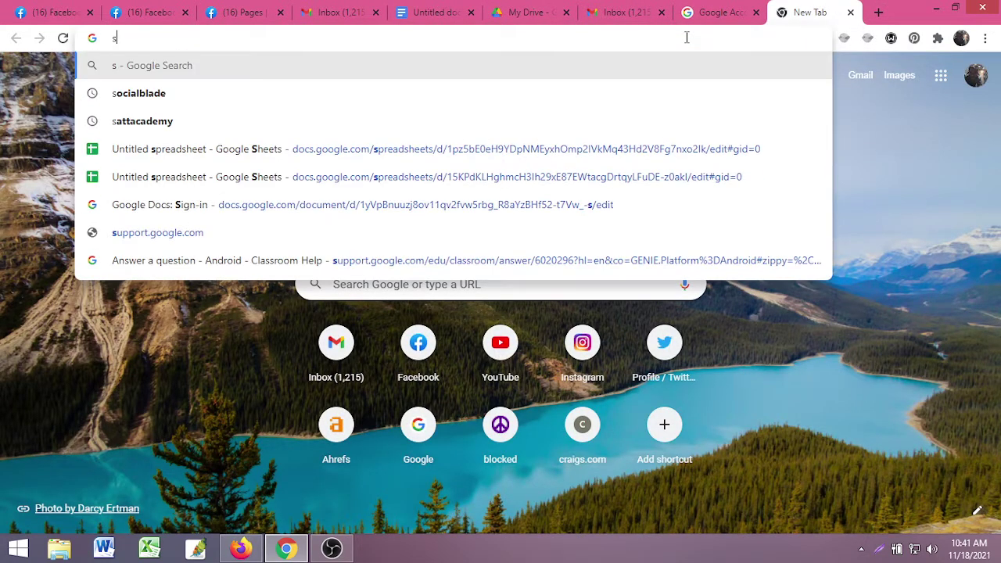
key("BackSpace")
type("name")
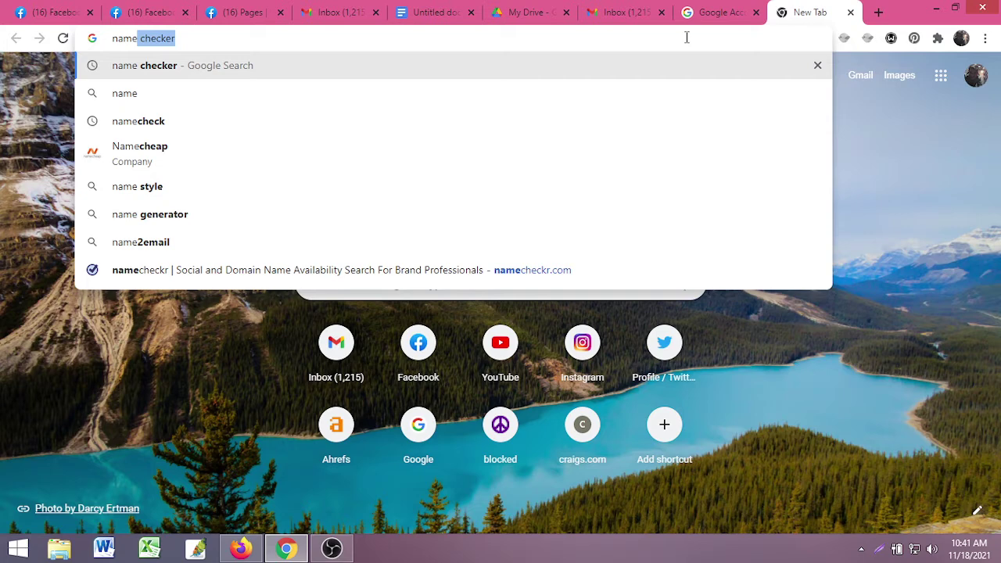
key("Return")
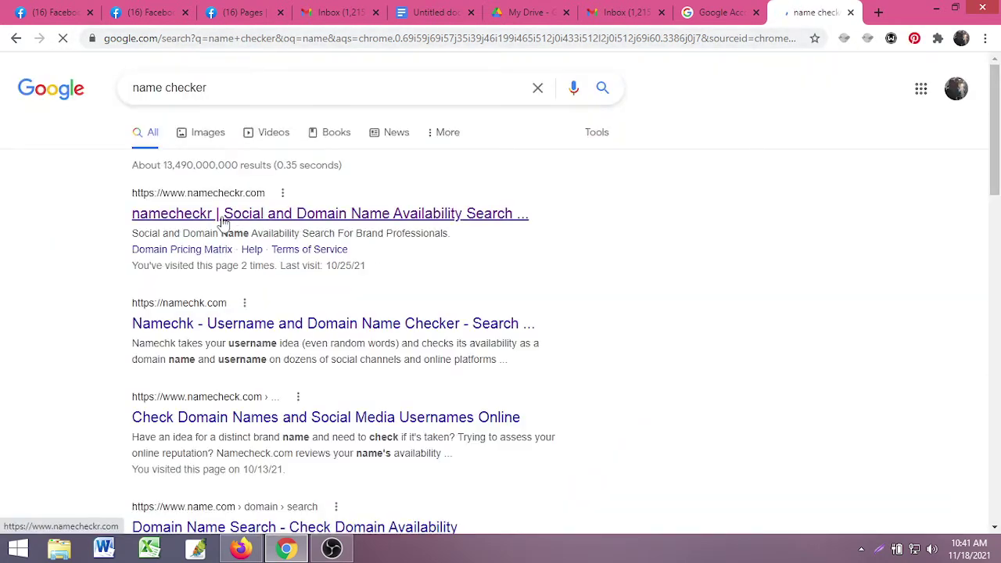
left_click(287, 218)
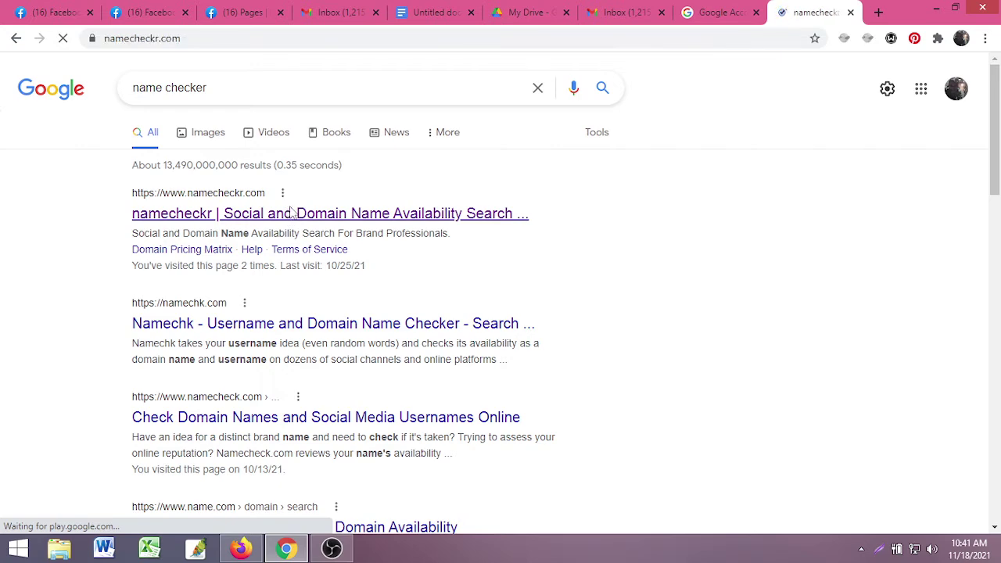
Step: Check the availability of the name 'CreativeIctAcademy' on namecheckr
left_click(344, 159)
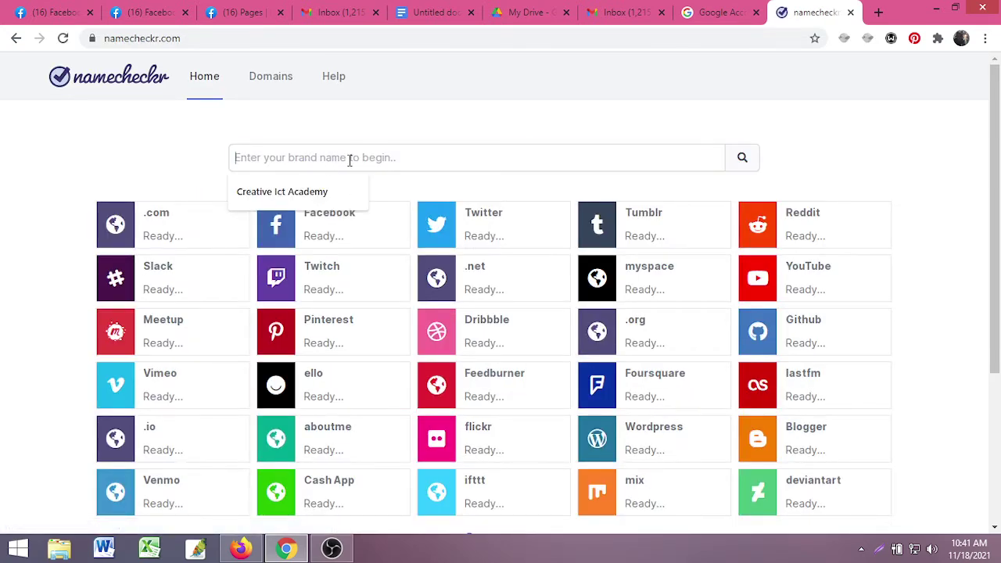
left_click(328, 189)
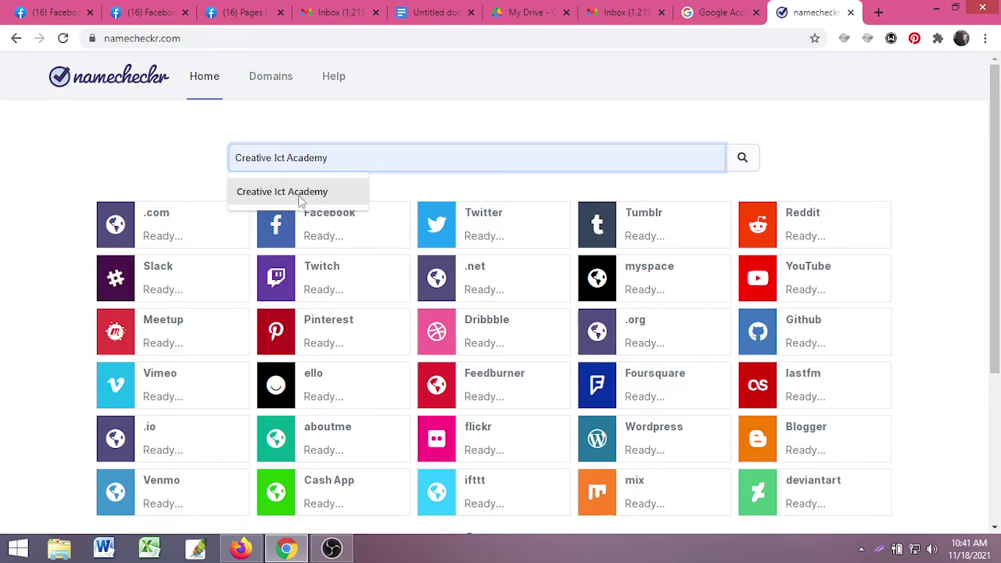
left_click(302, 201)
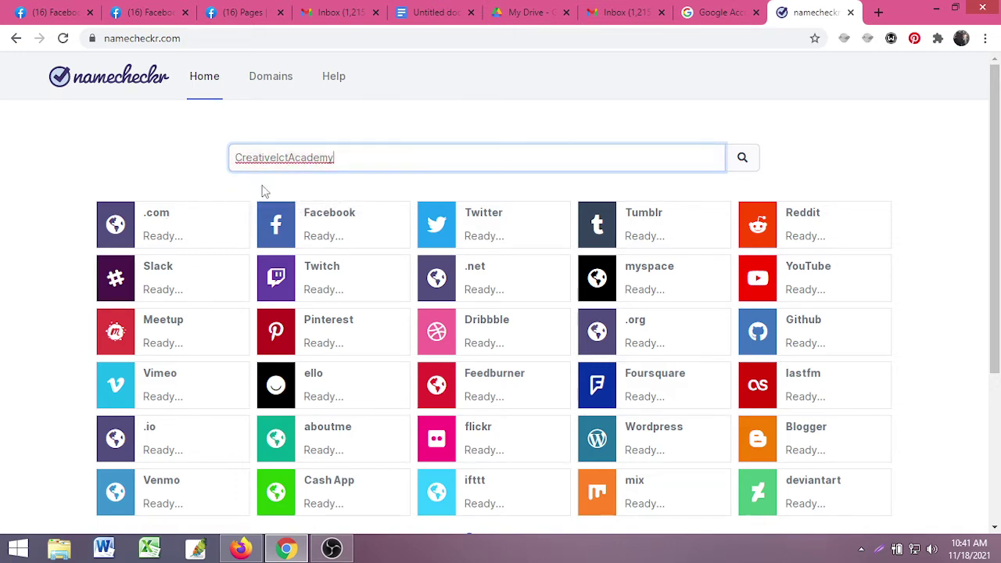
left_click(747, 164)
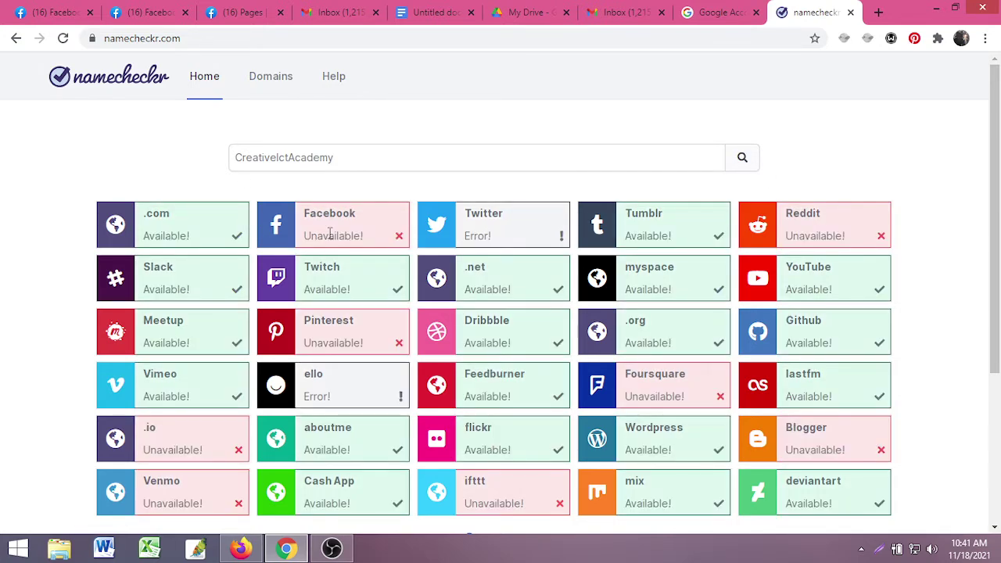
Step: Review the availability results, then return to the channel-name creation tab
scroll(776, 330, "down", 3)
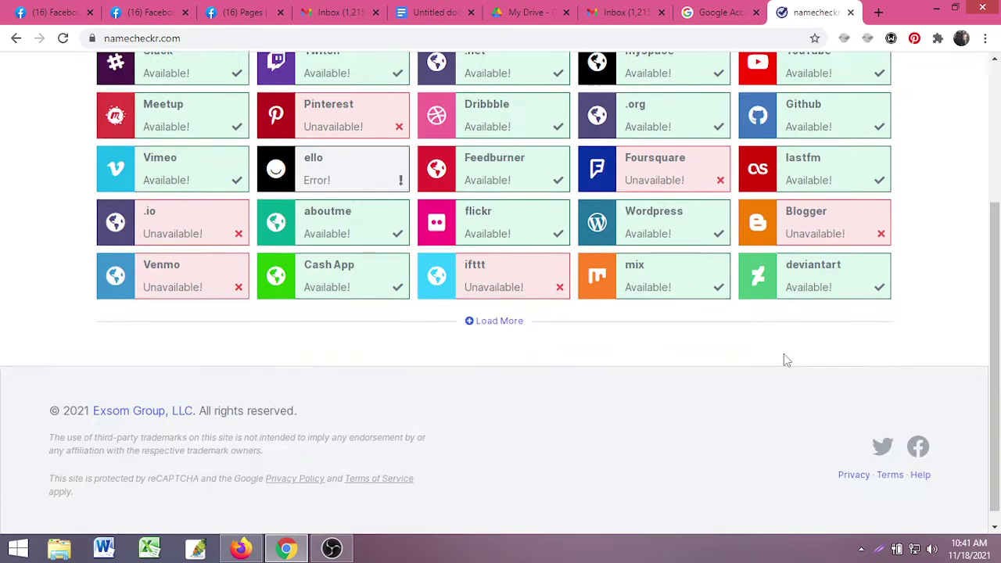
scroll(440, 303, "up", 1)
scroll(443, 323, "up", 1)
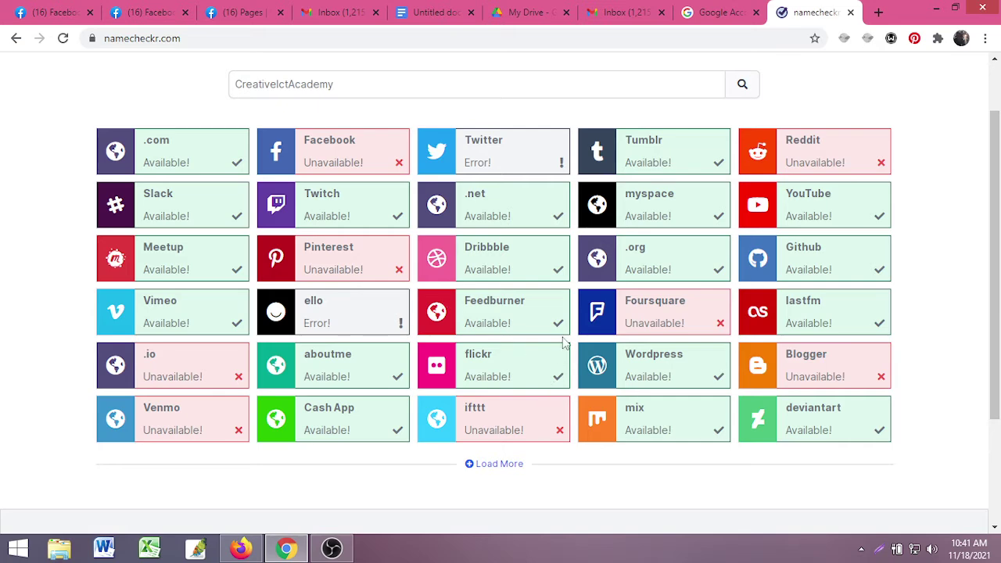
scroll(552, 283, "up", 1)
left_click_drag(364, 157, 172, 153)
key("ctrl+c")
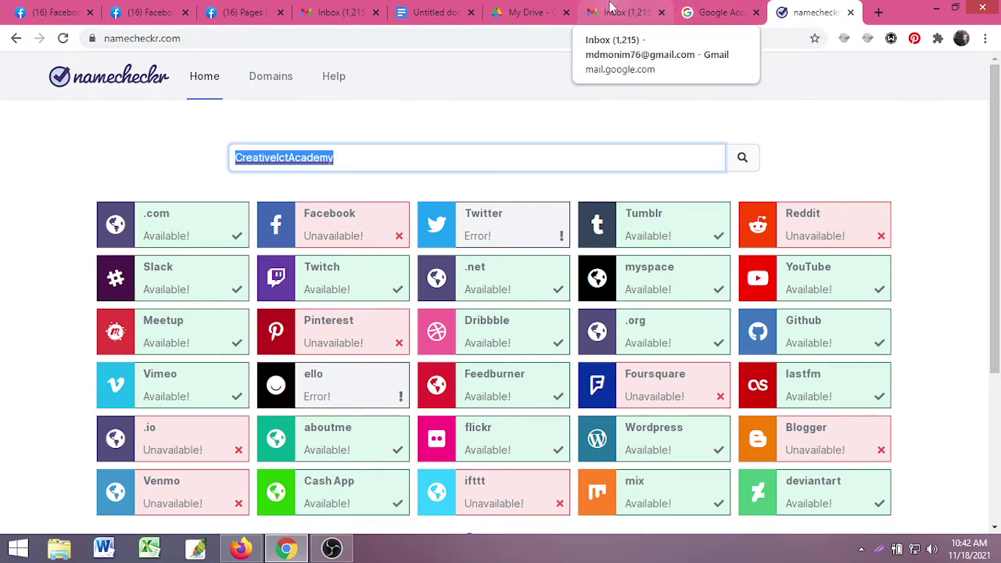
left_click(719, 13)
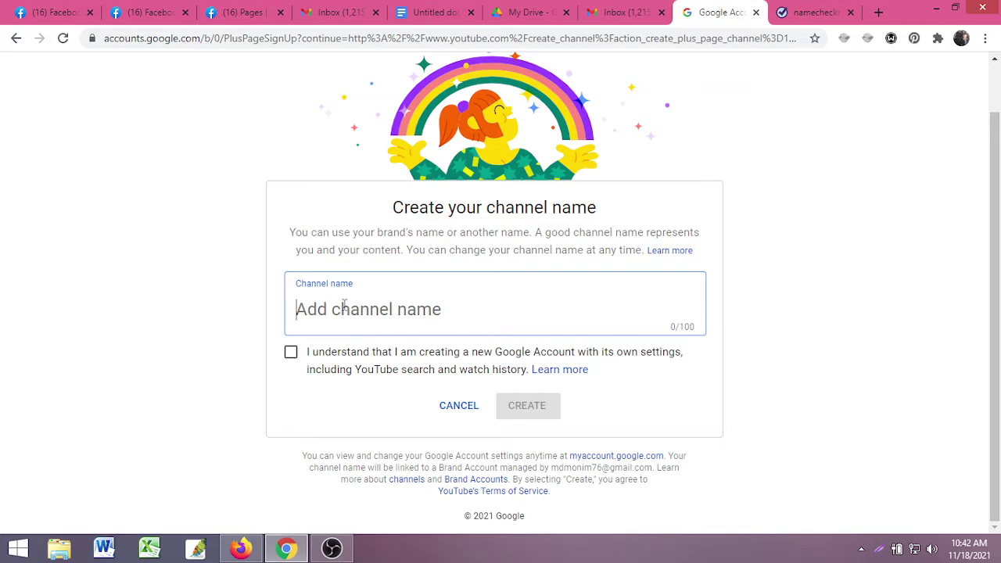
Step: Name the new channel 'Creative Ict Academy', tick the 'I understand' acknowledgement, and create it
key("ctrl+v")
left_click(382, 309)
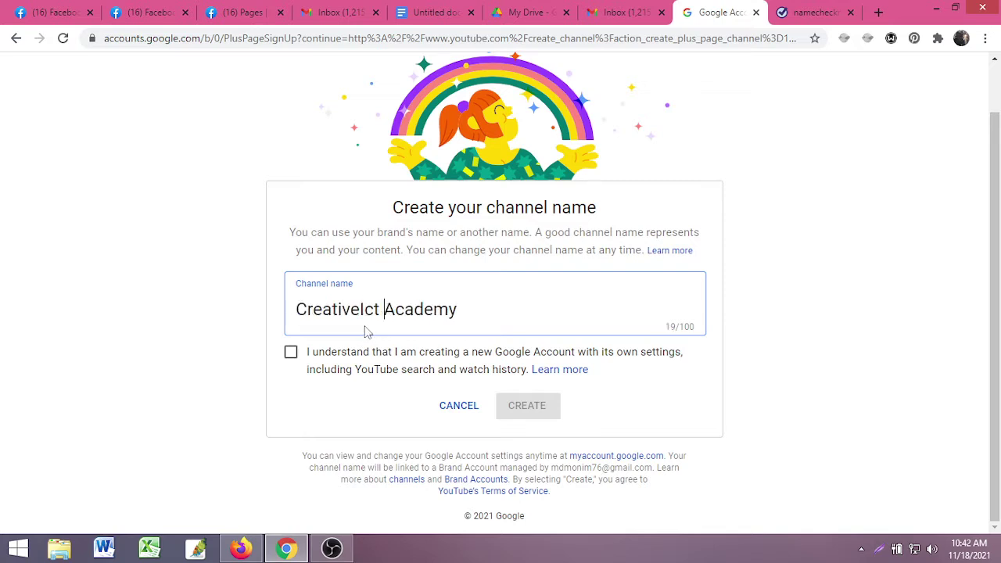
left_click(361, 310)
left_click(519, 313)
left_click(695, 331)
left_click(467, 303)
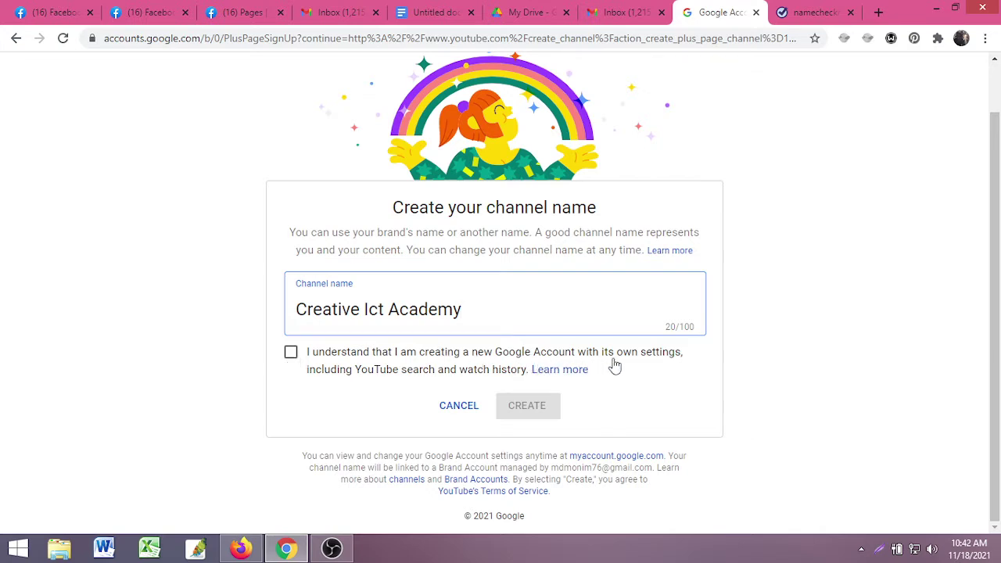
left_click(294, 353)
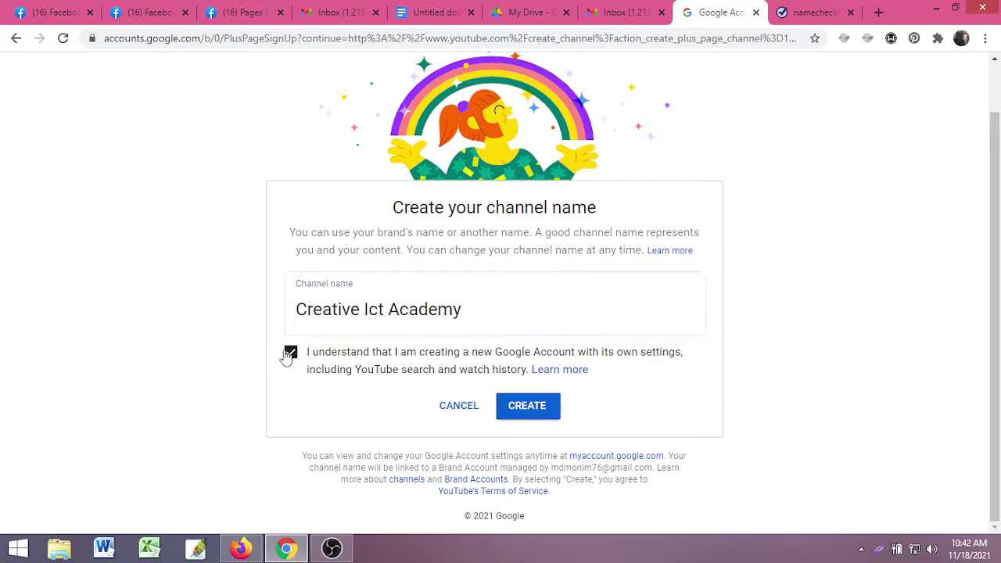
left_click(538, 426)
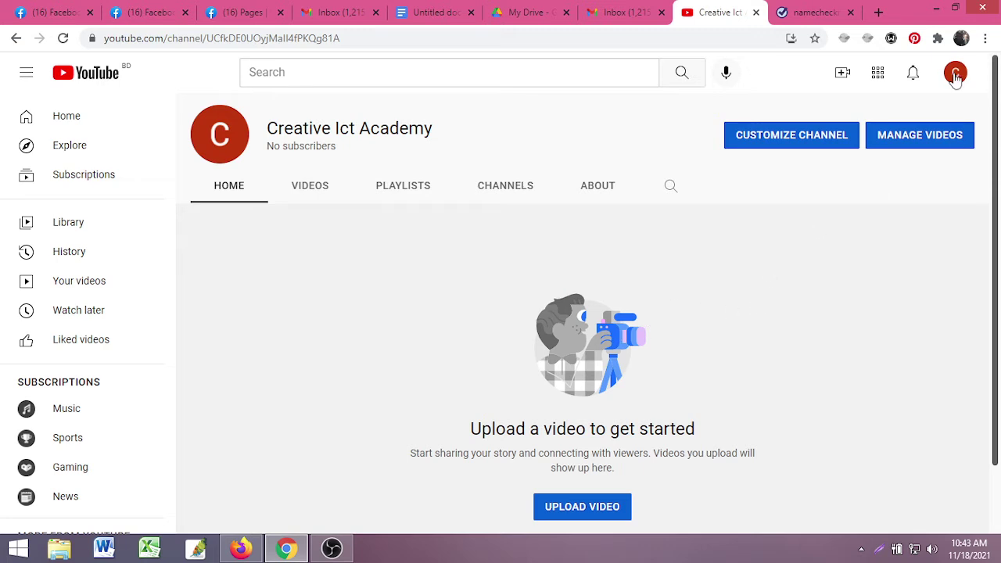
left_click(961, 39)
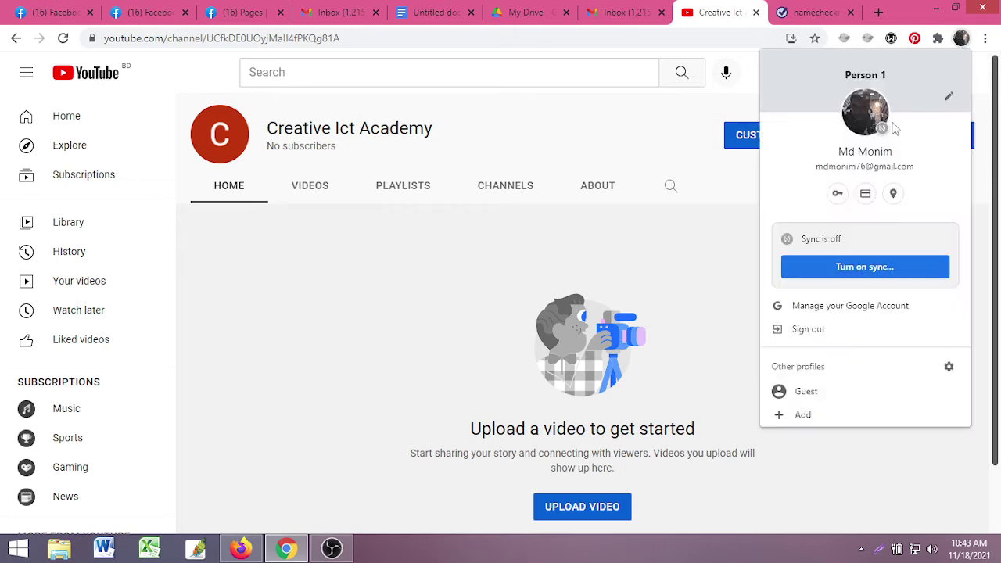
left_click(755, 264)
left_click(962, 85)
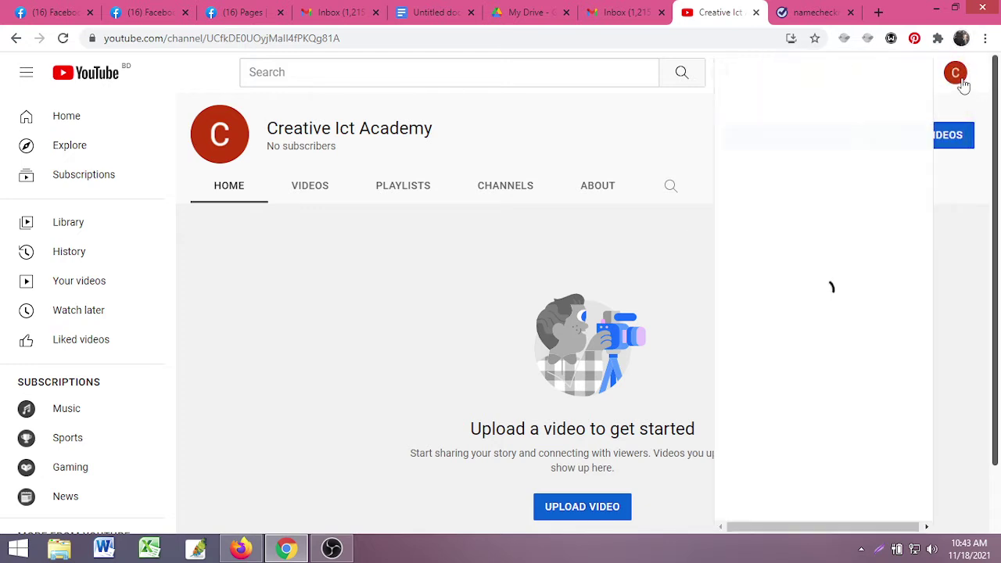
left_click(836, 226)
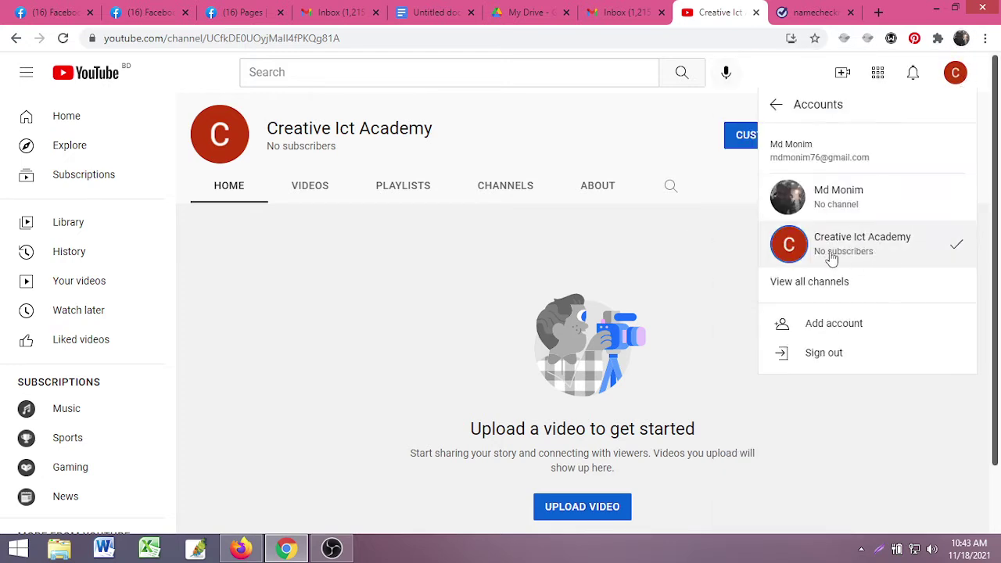
left_click(822, 210)
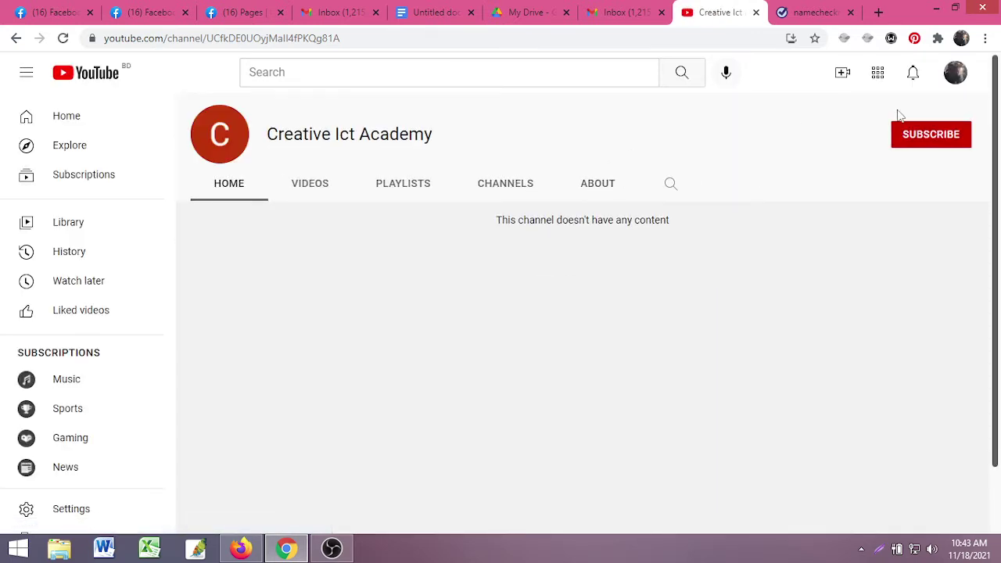
left_click(960, 78)
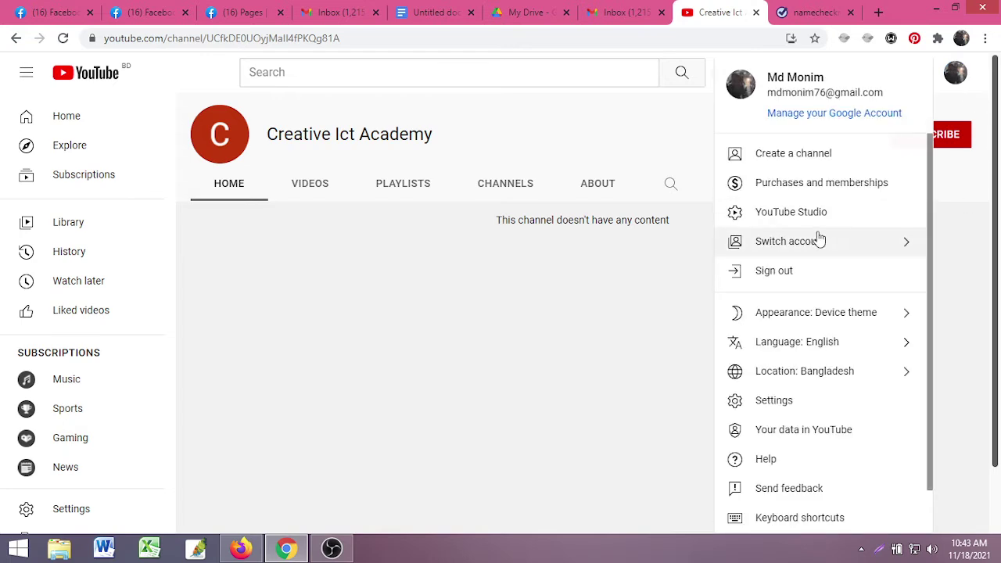
left_click(834, 249)
left_click(846, 249)
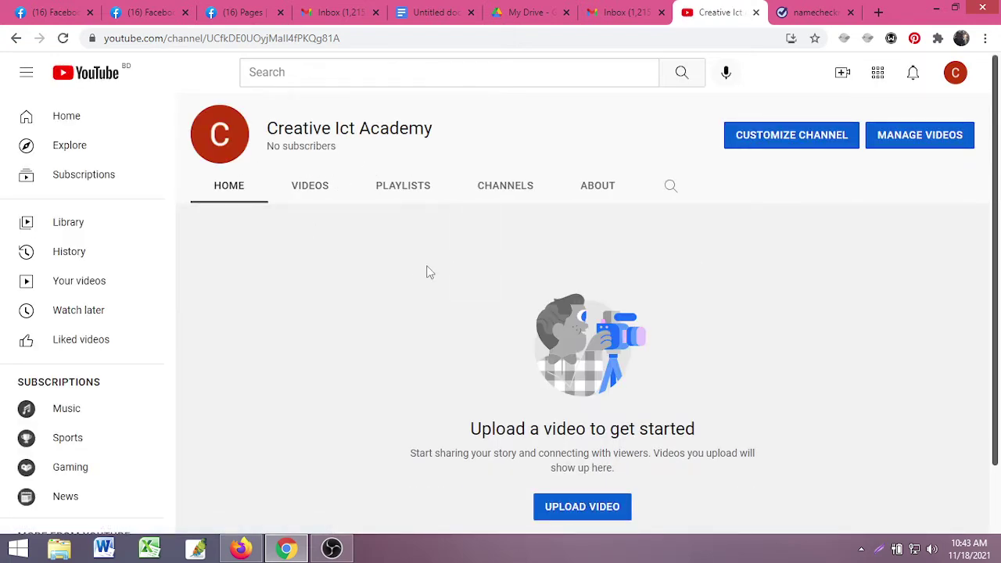
scroll(543, 252, "down", 2)
mouse_move(542, 251)
scroll(509, 283, "up", 2)
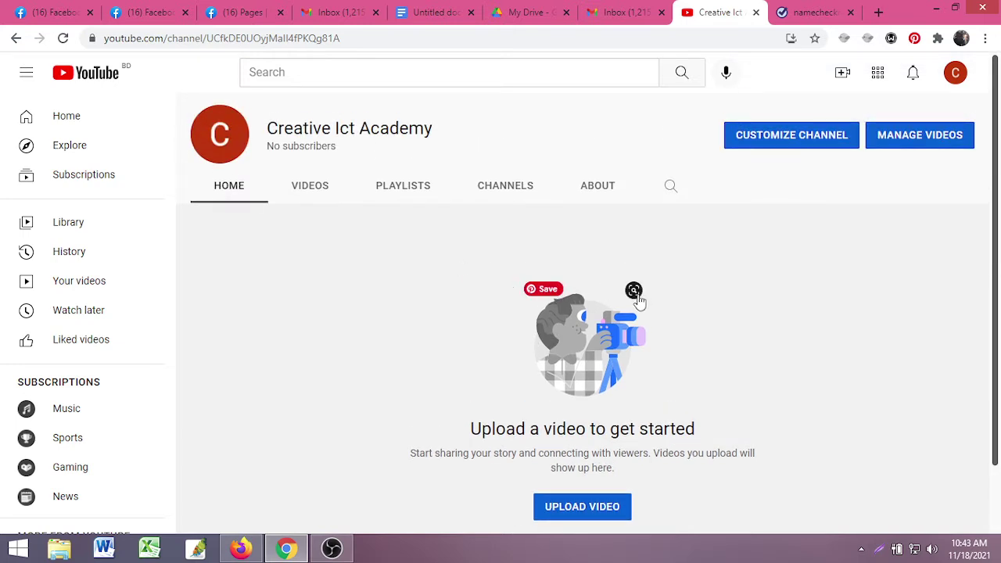
left_click(549, 291)
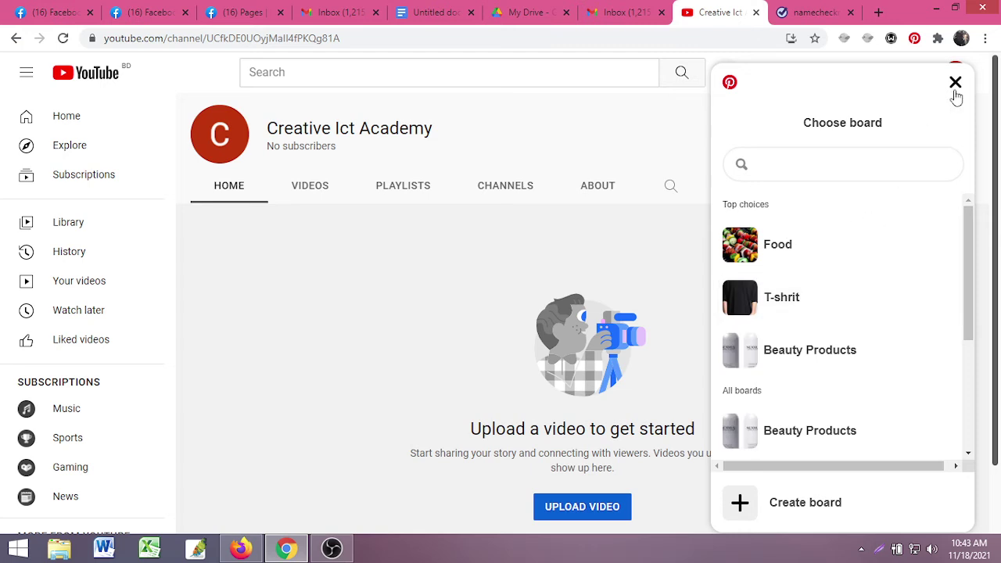
left_click(954, 83)
scroll(702, 395, "down", 1)
scroll(751, 414, "up", 1)
scroll(814, 436, "down", 1)
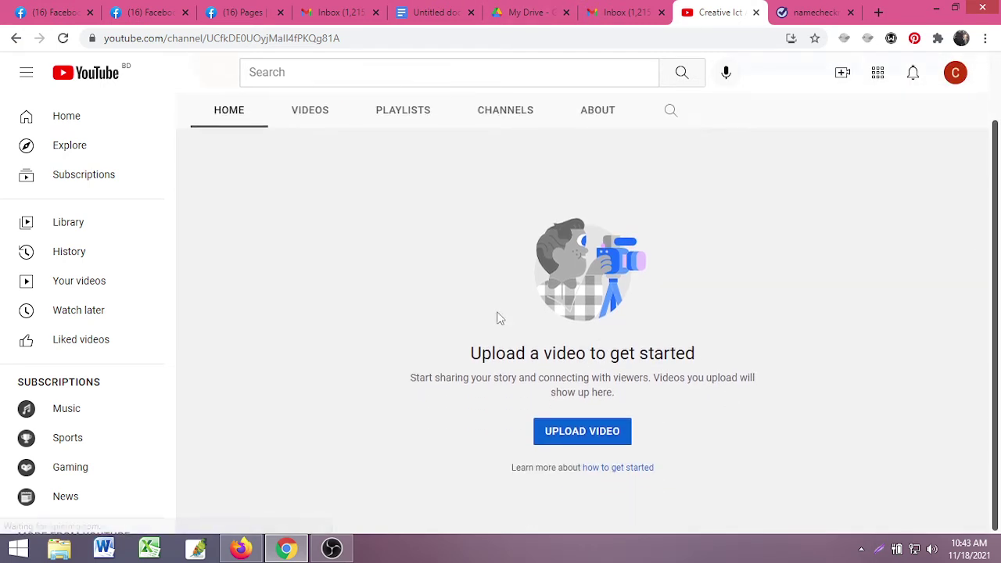
scroll(492, 318, "up", 1)
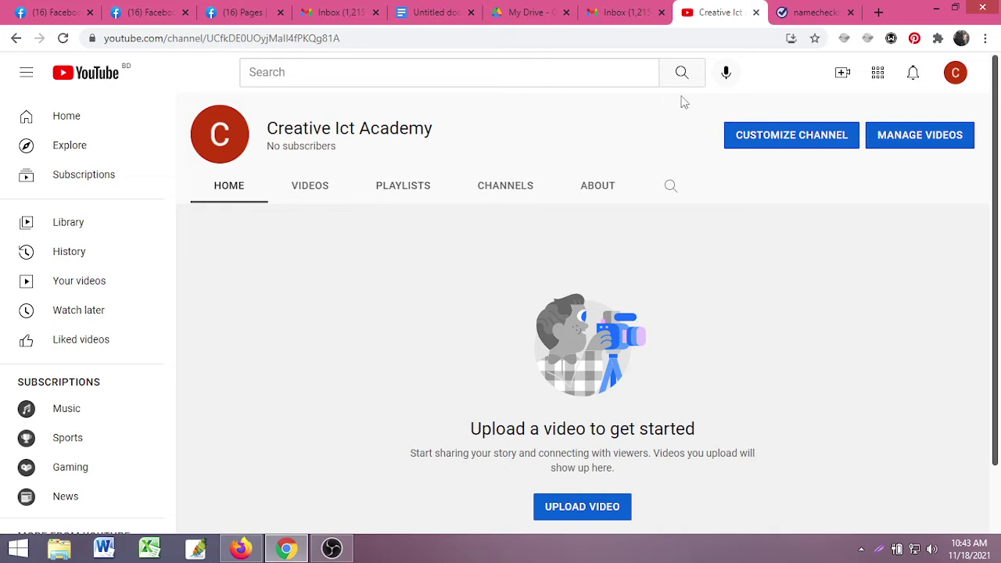
Step: Open Customize channel and dismiss the Studio welcome and dark-theme notices
left_click(809, 145)
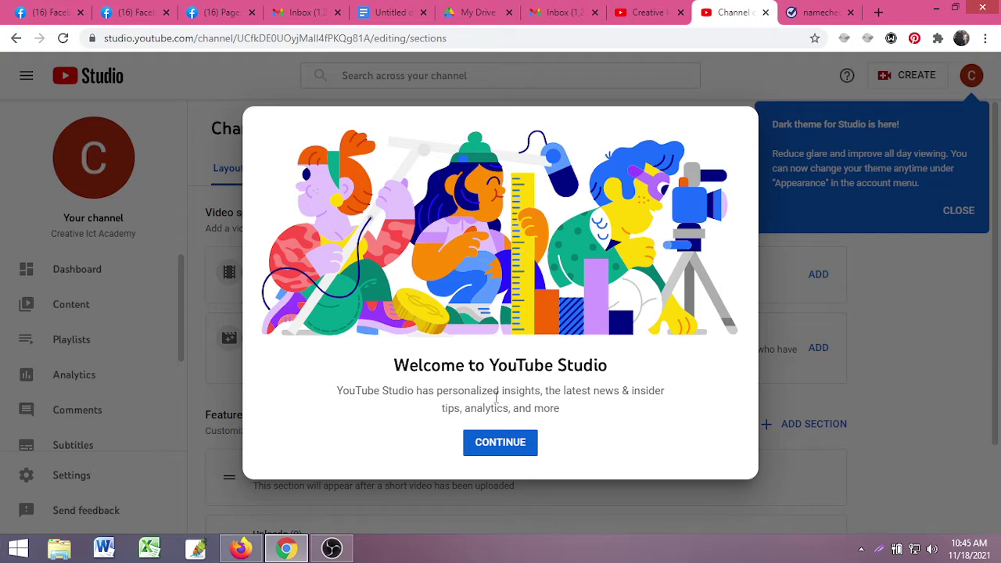
left_click(500, 443)
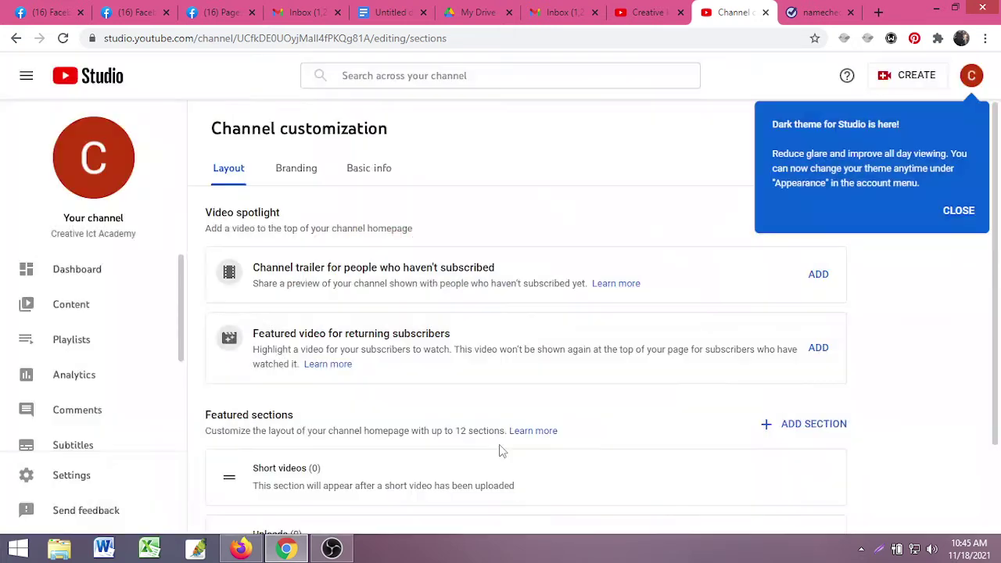
left_click(960, 212)
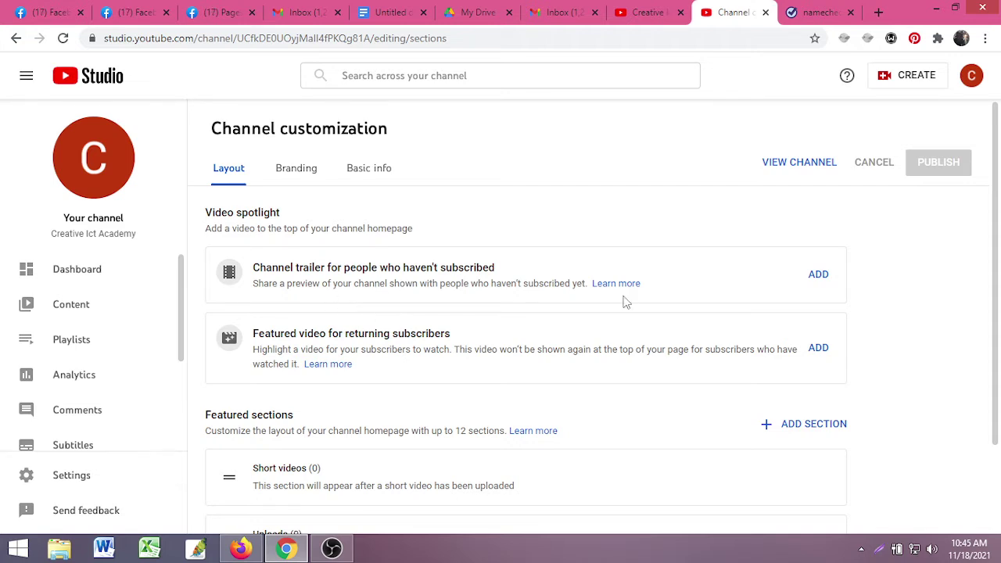
scroll(301, 346, "down", 2)
scroll(293, 358, "up", 3)
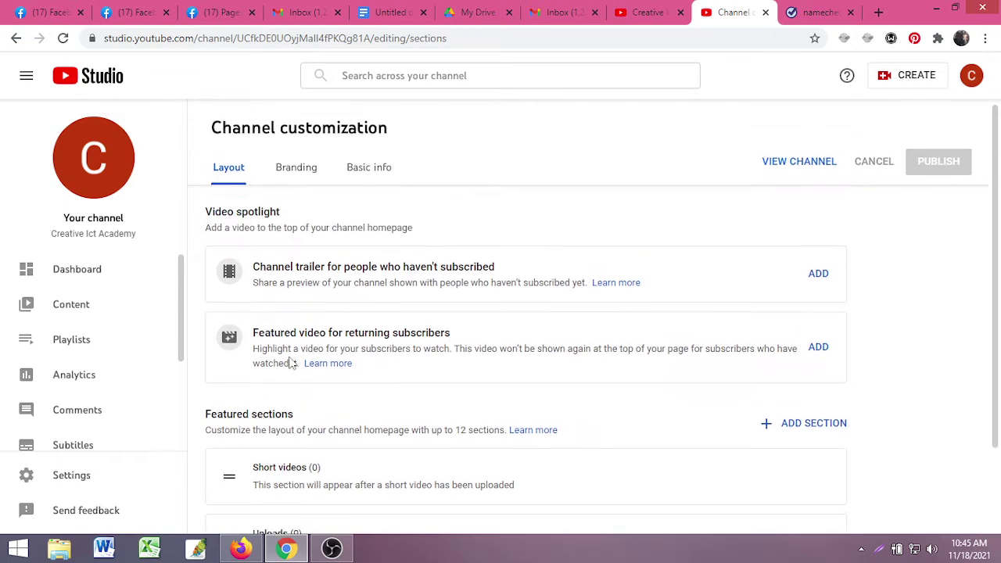
Step: Review the Branding banner requirements (2048 x 1152 pixels, 6MB), then return to the channel tab
left_click(300, 166)
scroll(594, 342, "down", 1)
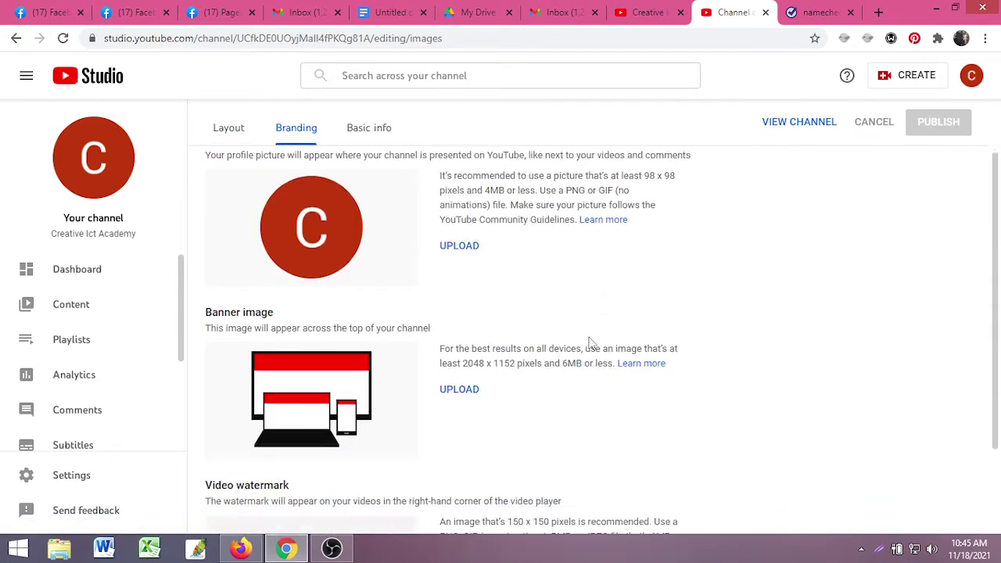
scroll(406, 287, "up", 1)
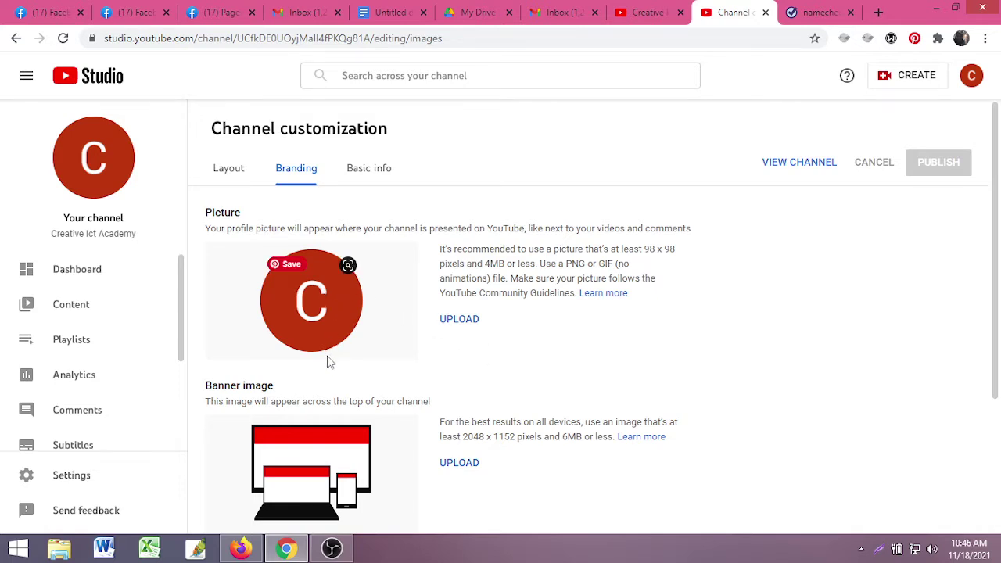
scroll(328, 361, "down", 2)
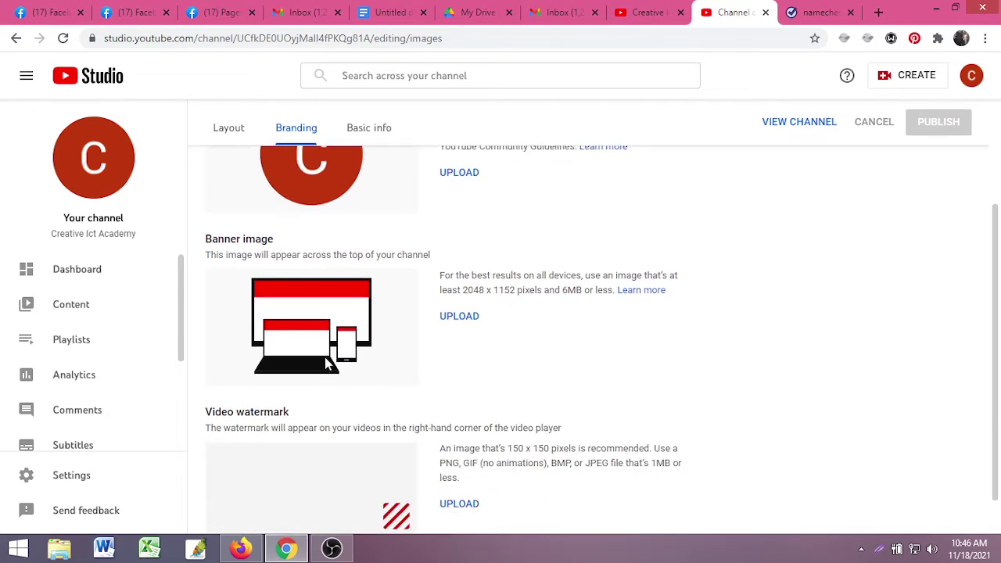
scroll(328, 356, "up", 2)
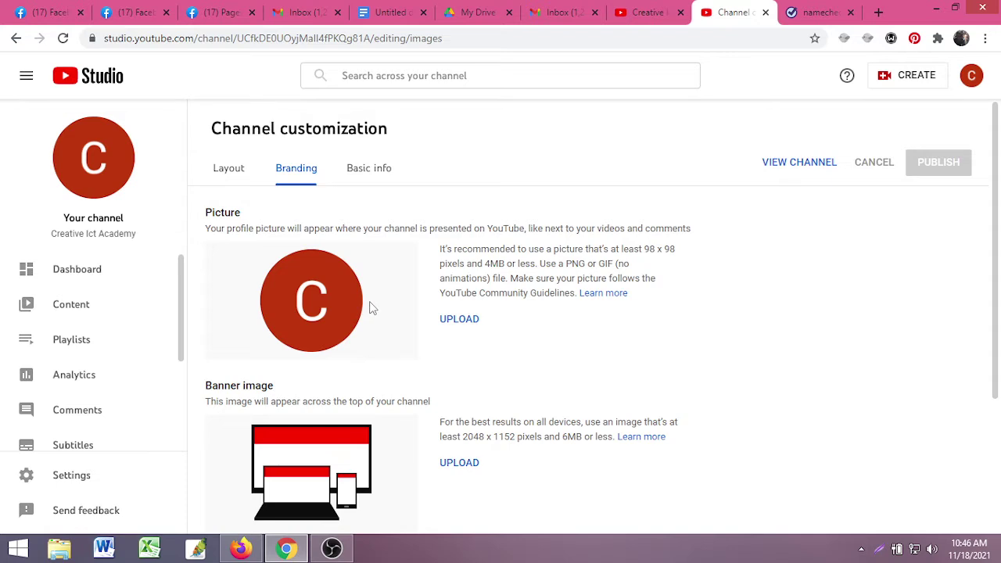
scroll(315, 415, "down", 2)
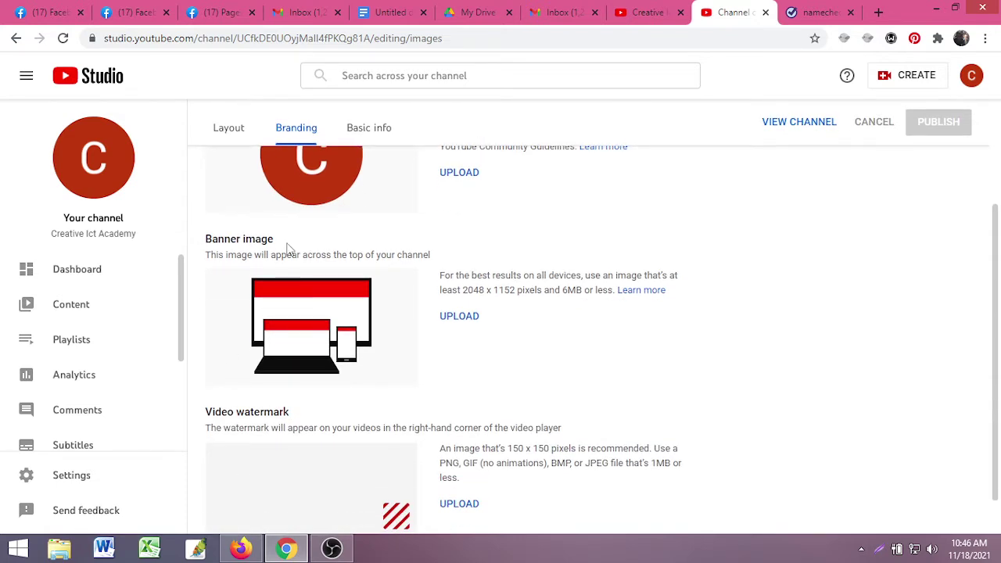
left_click_drag(291, 240, 205, 242)
left_click(460, 226)
left_click(625, 11)
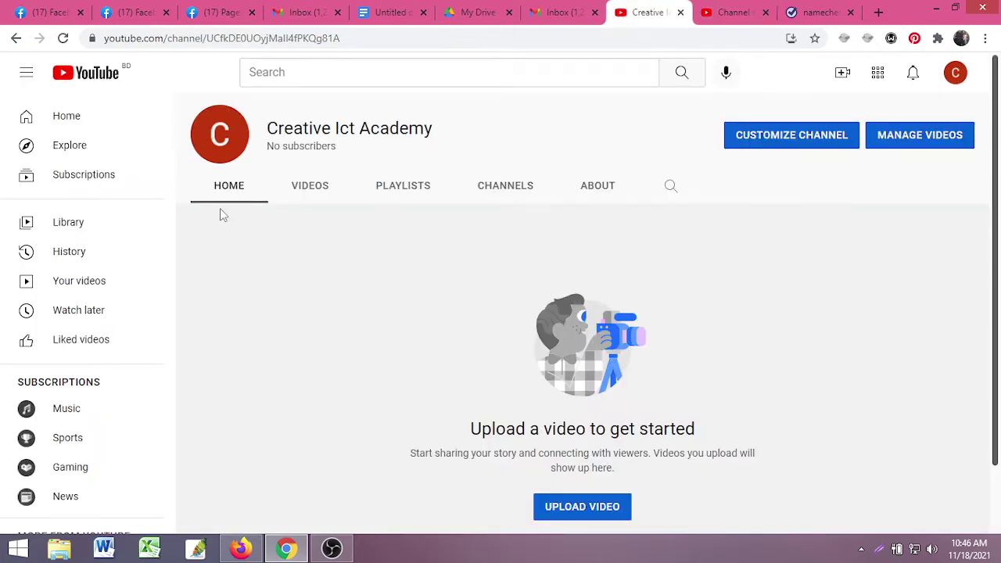
Step: Open Gopal Bhar Episode 687 in a new YouTube tab, pause the ad, and visit Sony AATH's channel
middle_click(90, 82)
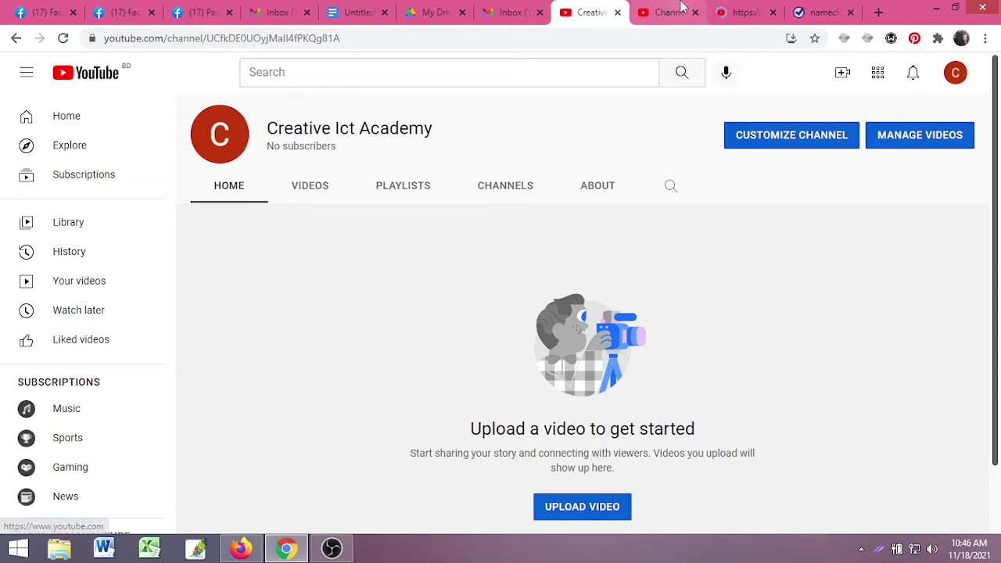
left_click(744, 16)
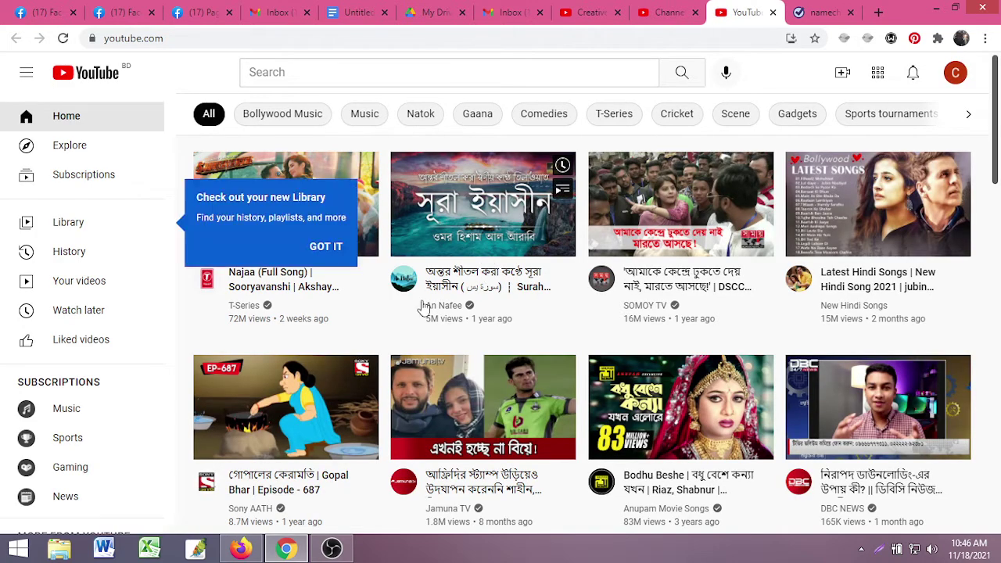
scroll(239, 369, "down", 2)
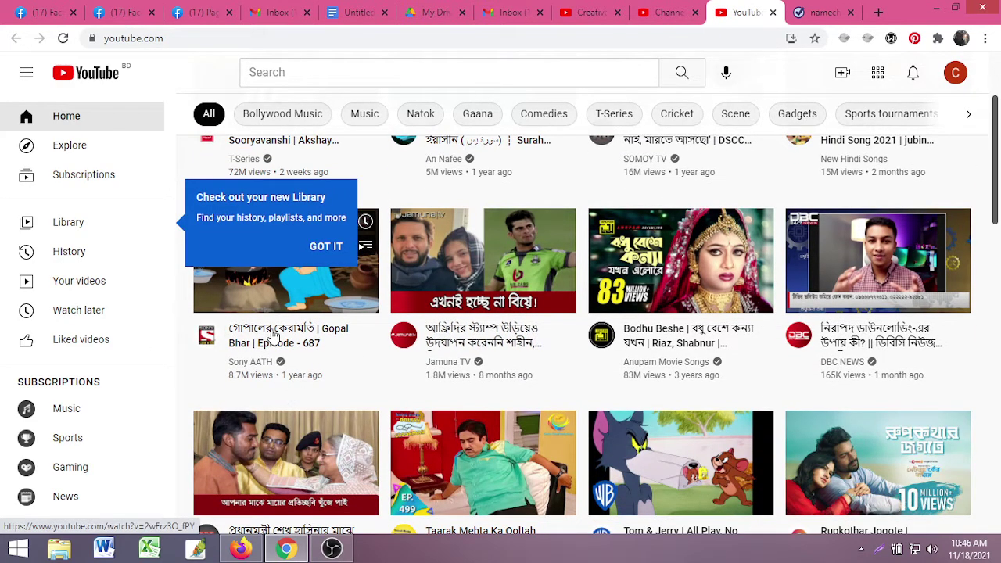
left_click(269, 335)
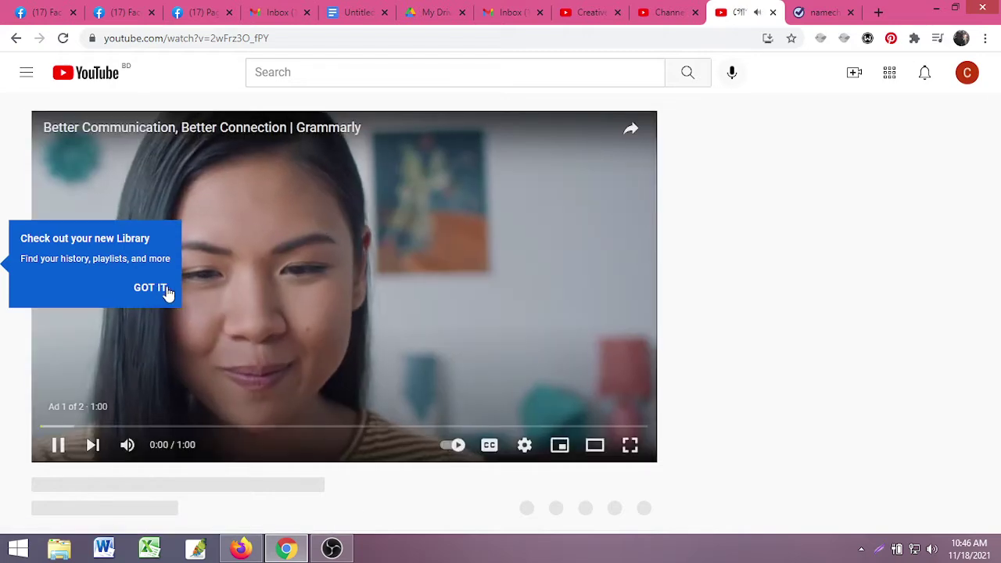
left_click(168, 288)
left_click(53, 446)
scroll(102, 352, "down", 3)
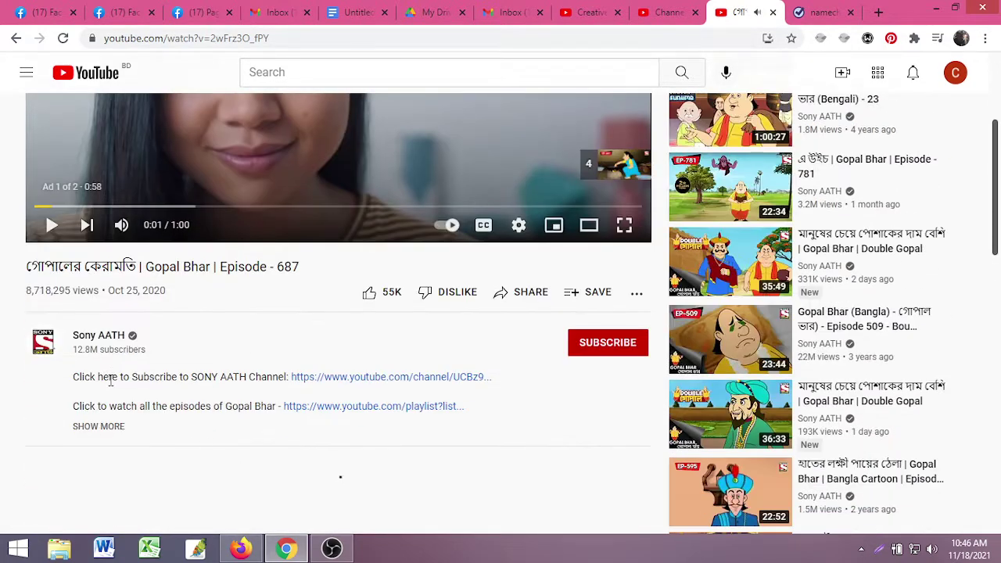
left_click(98, 336)
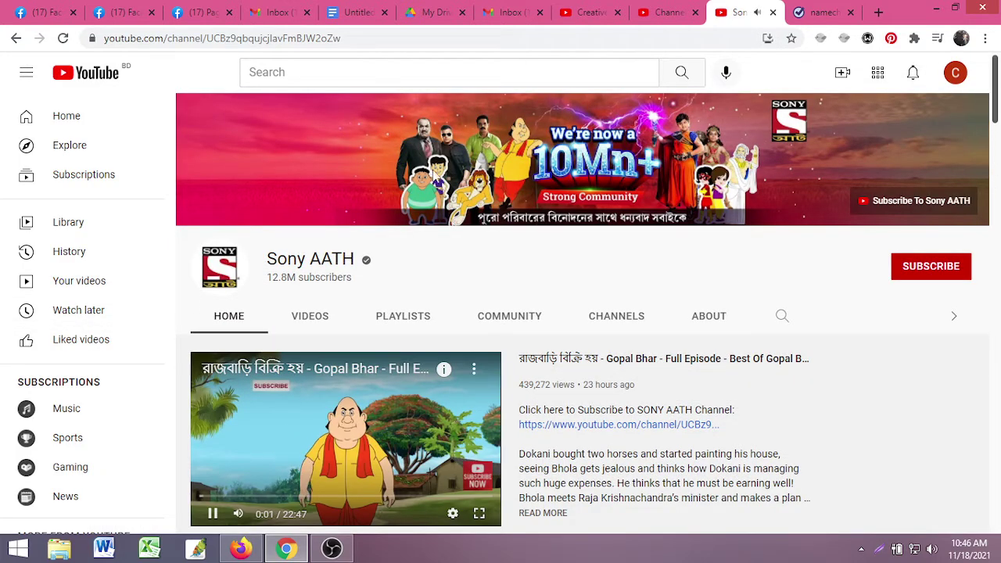
left_click(657, 12)
scroll(375, 266, "up", 2)
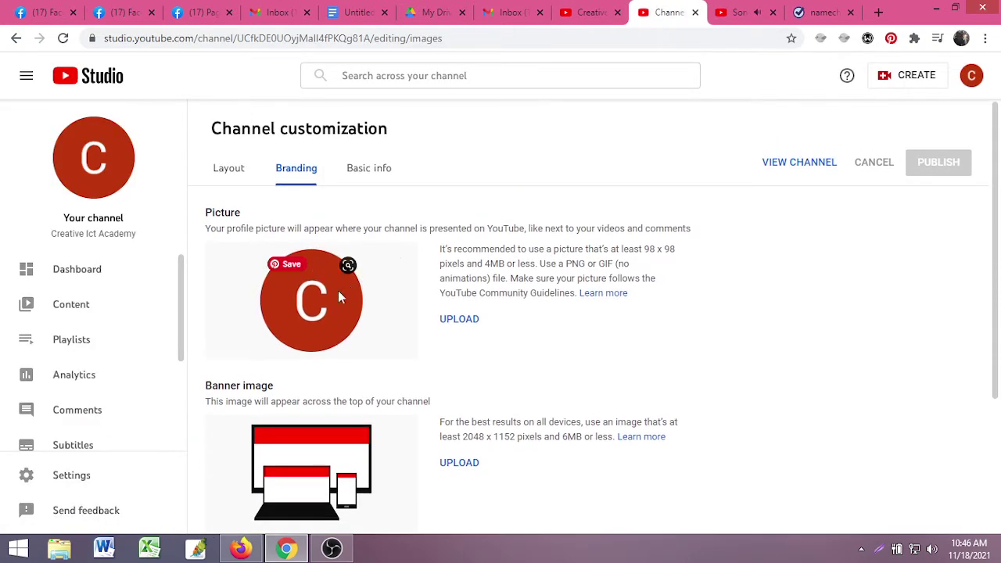
scroll(342, 281, "down", 3)
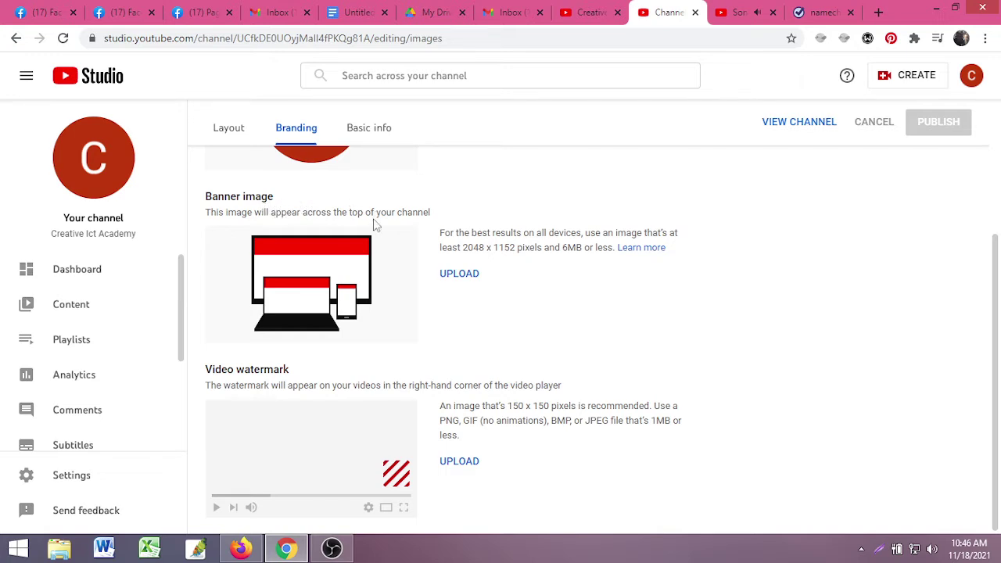
left_click(731, 13)
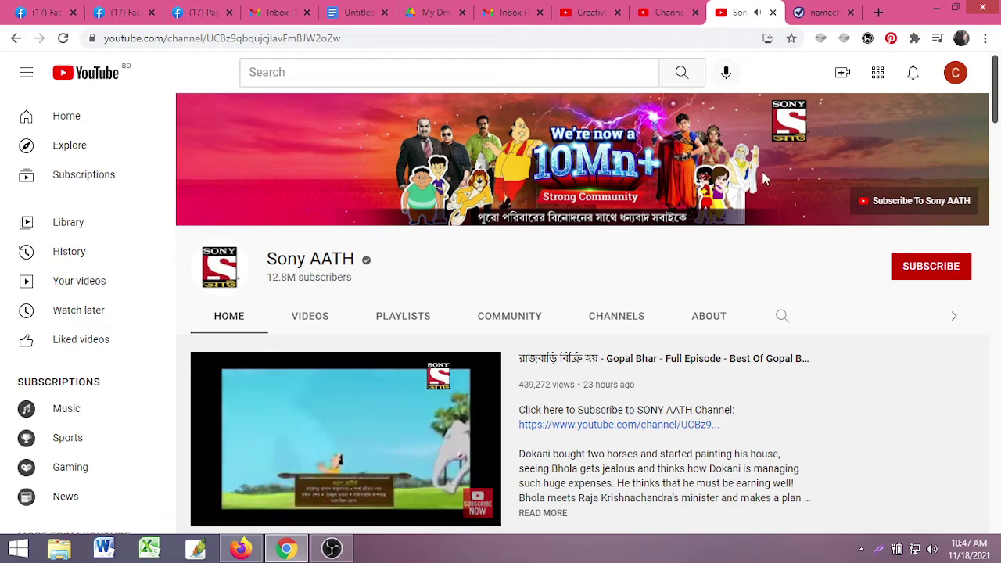
Step: Close the Sony AATH channel tab and the name-checker tab
left_click(673, 11)
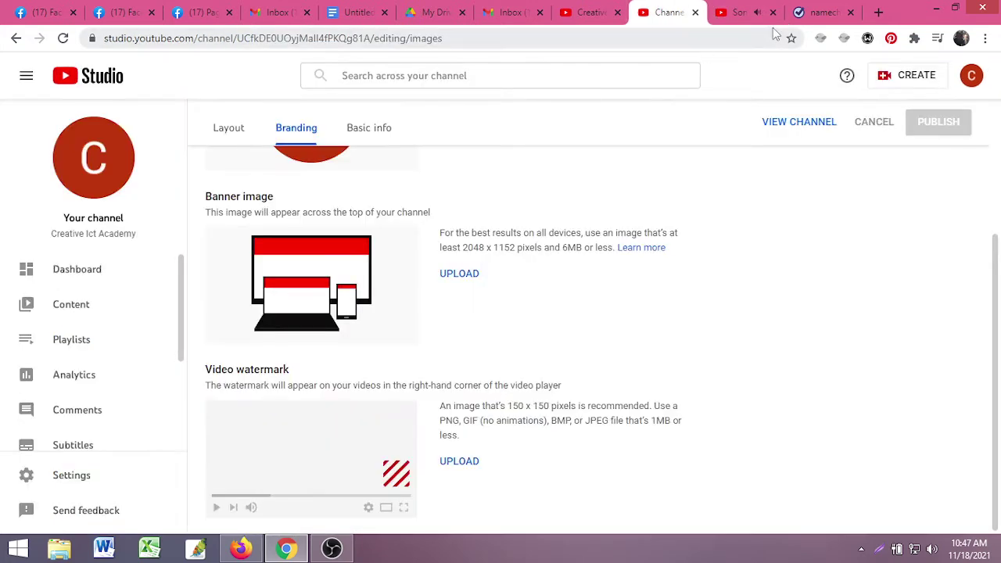
left_click(743, 14)
left_click(773, 13)
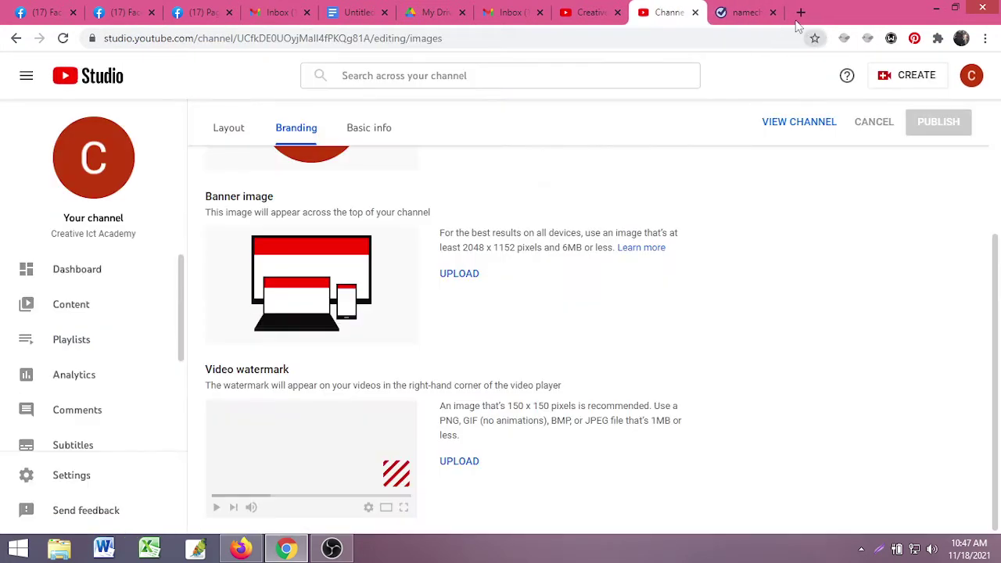
left_click(773, 12)
Step: Open a new tab and go to the Canva website by searching 'canva'
left_click(800, 12)
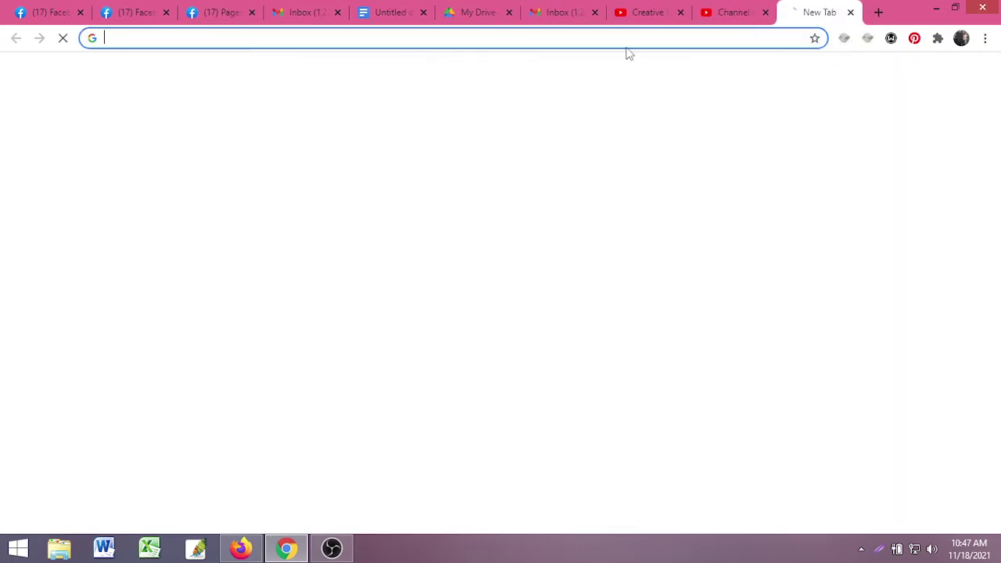
type("can")
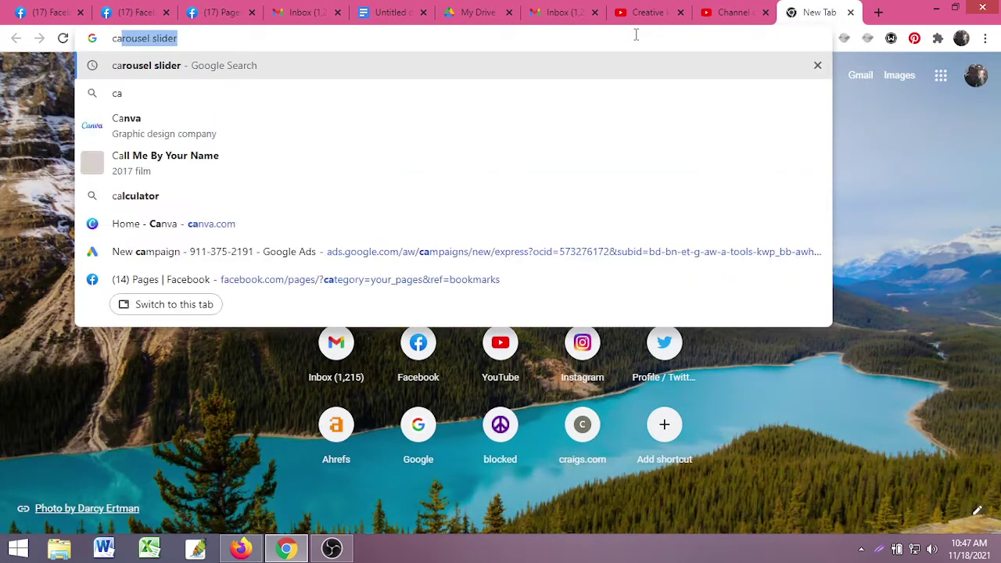
type("va")
key("Return")
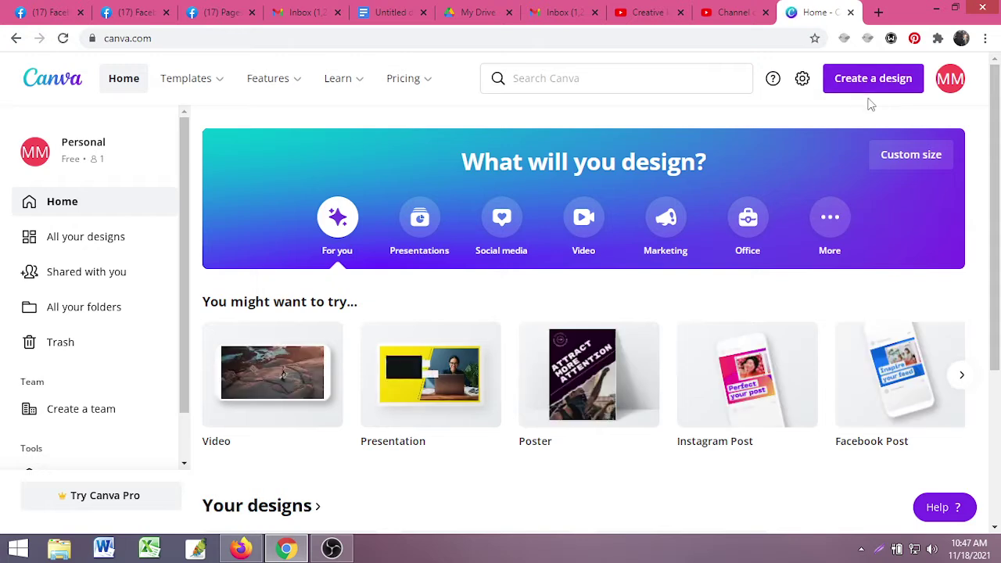
Step: Search Canva for 'youtube banner' and pick YouTube Channel Art at 2560 × 1440 px
left_click(654, 82)
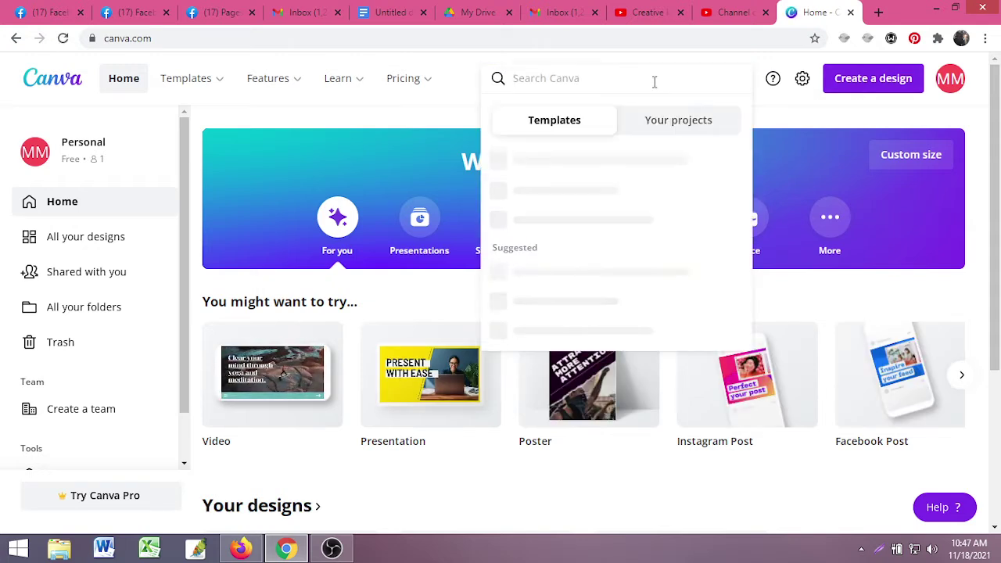
type("y")
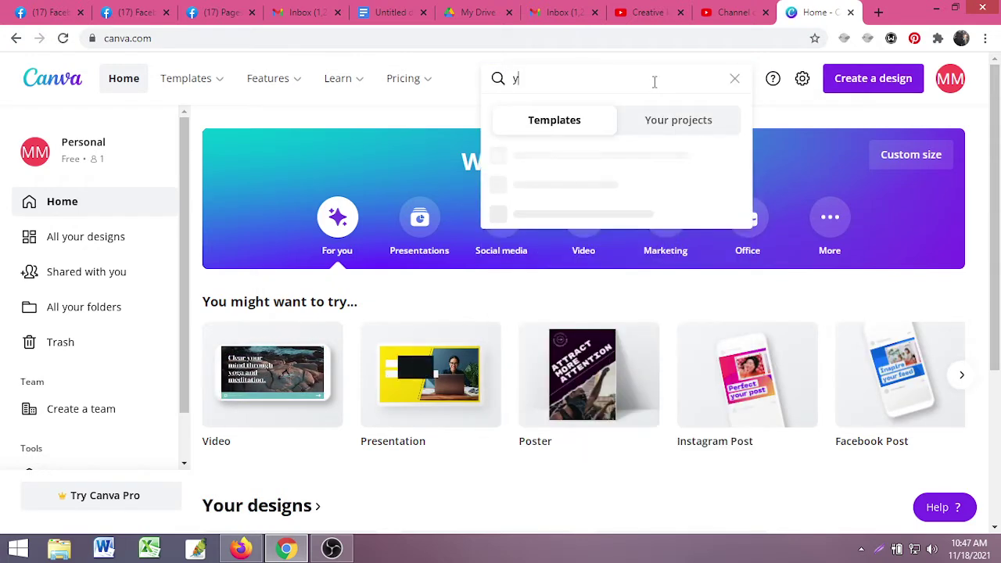
type("outube b")
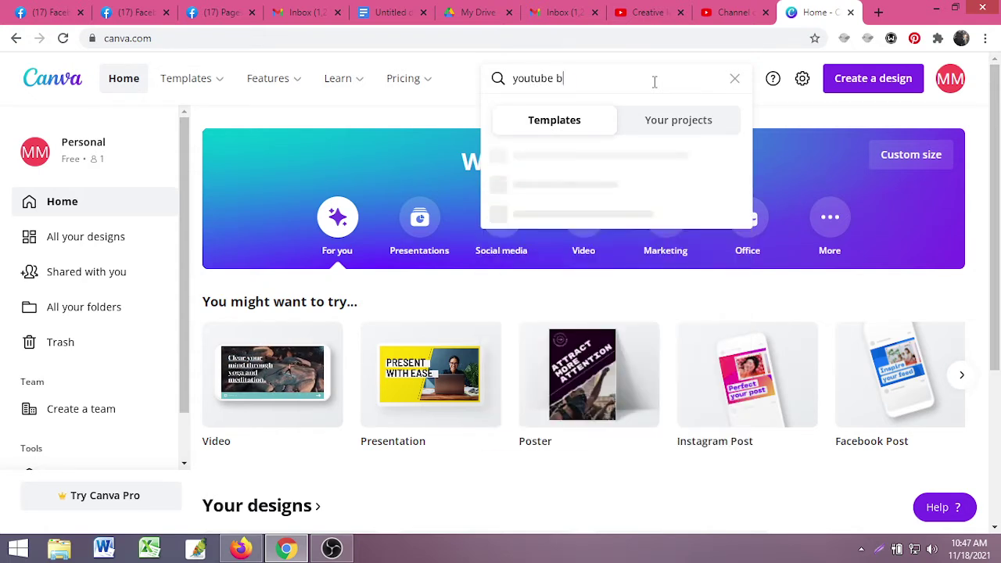
type("anner")
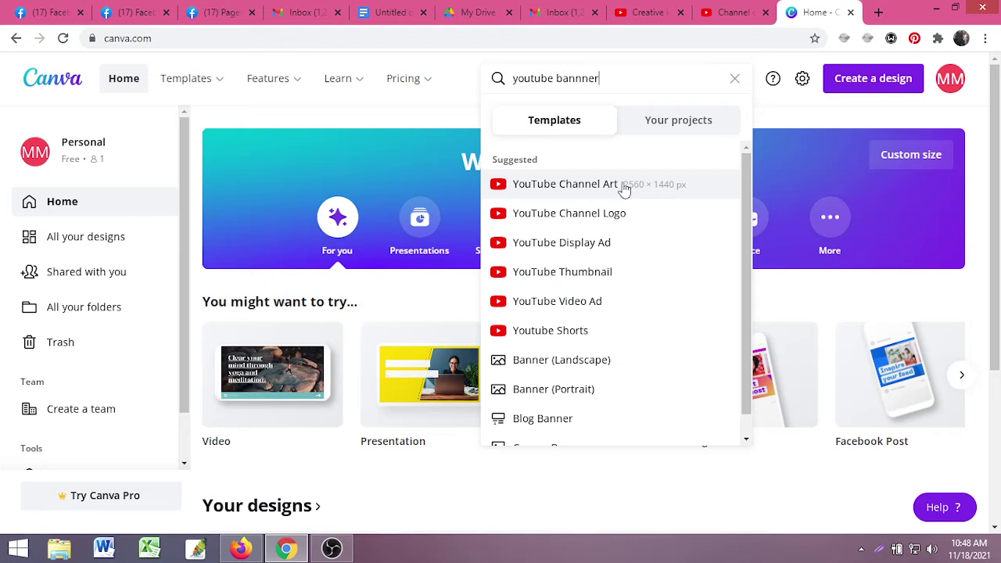
left_click(570, 184)
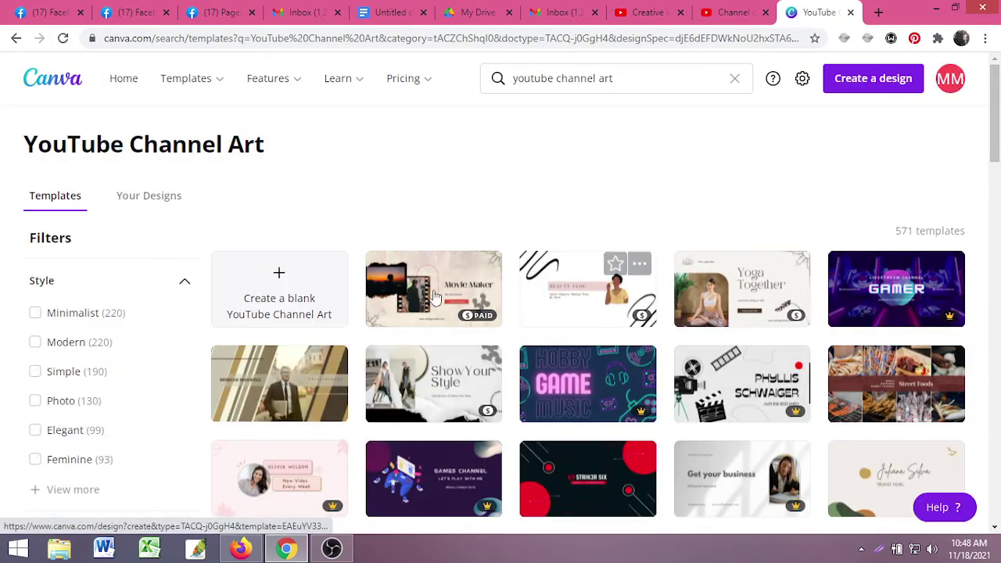
Step: Browse the channel art templates and open the misty mountain White Modern Simple Travel design
scroll(587, 344, "down", 2)
scroll(540, 354, "down", 1)
scroll(539, 353, "up", 3)
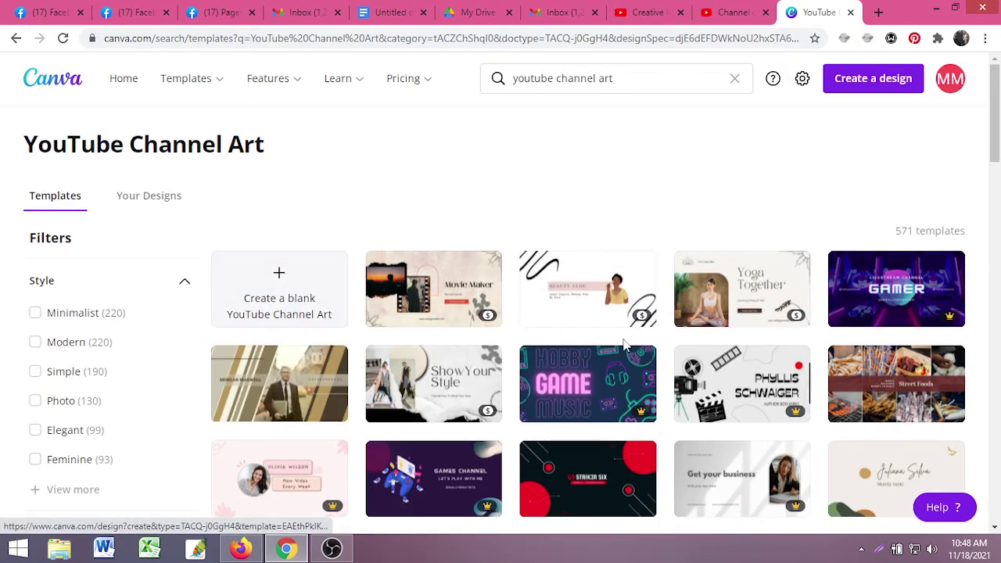
scroll(625, 344, "down", 5)
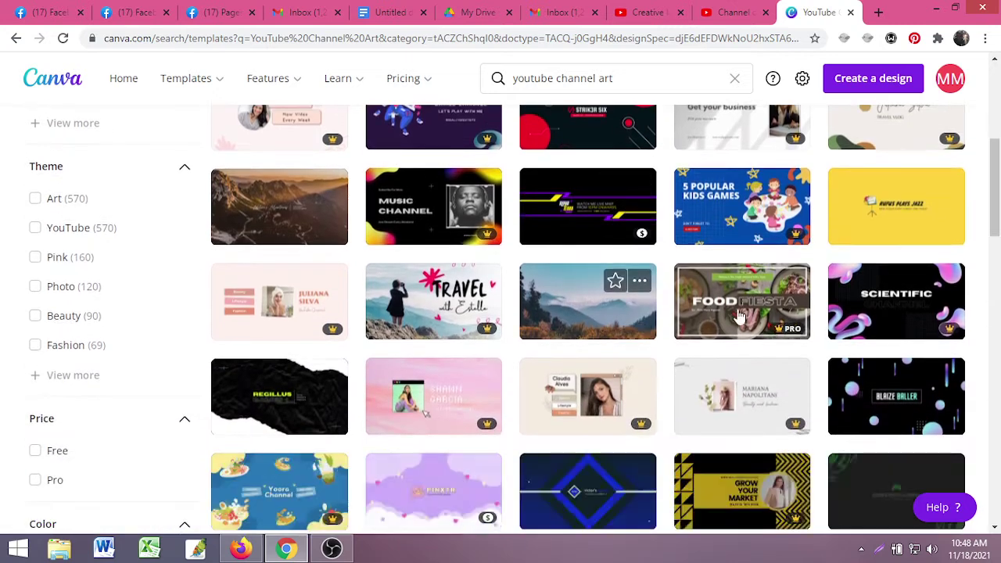
left_click(588, 321)
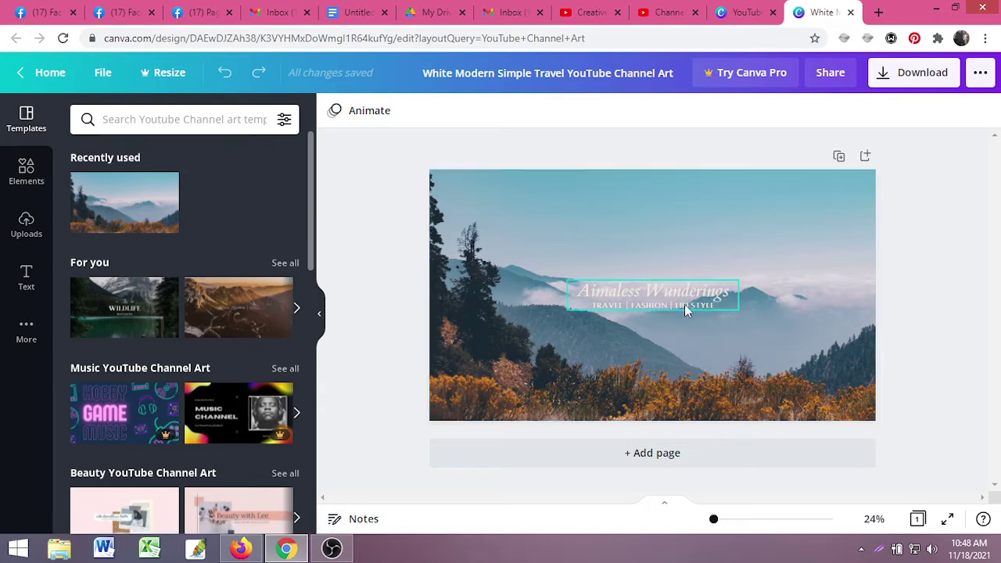
Step: Compare the mountain design with the Studio Branding page, then close the Canva design tab
left_click(663, 14)
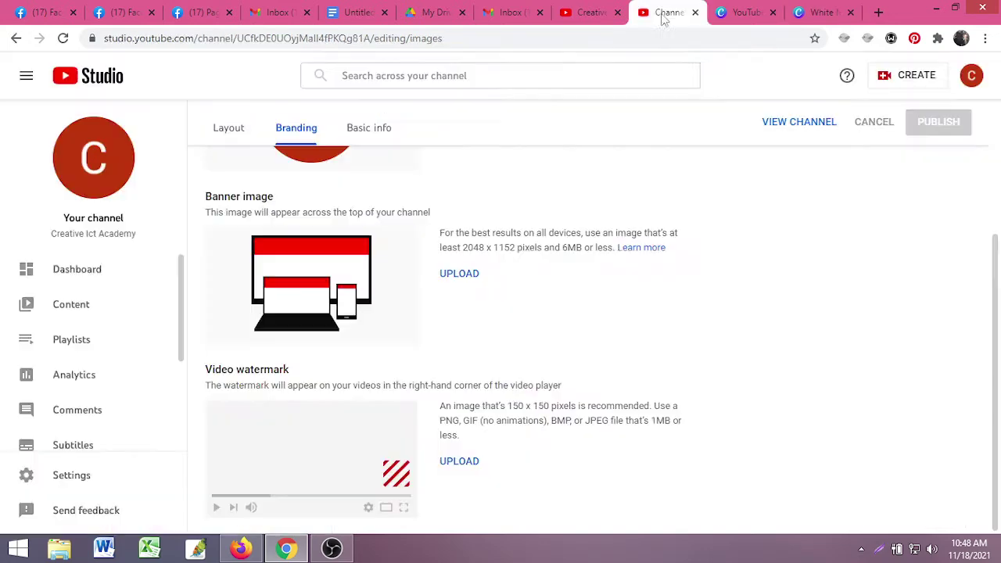
scroll(336, 208, "up", 3)
scroll(384, 284, "down", 3)
left_click(822, 13)
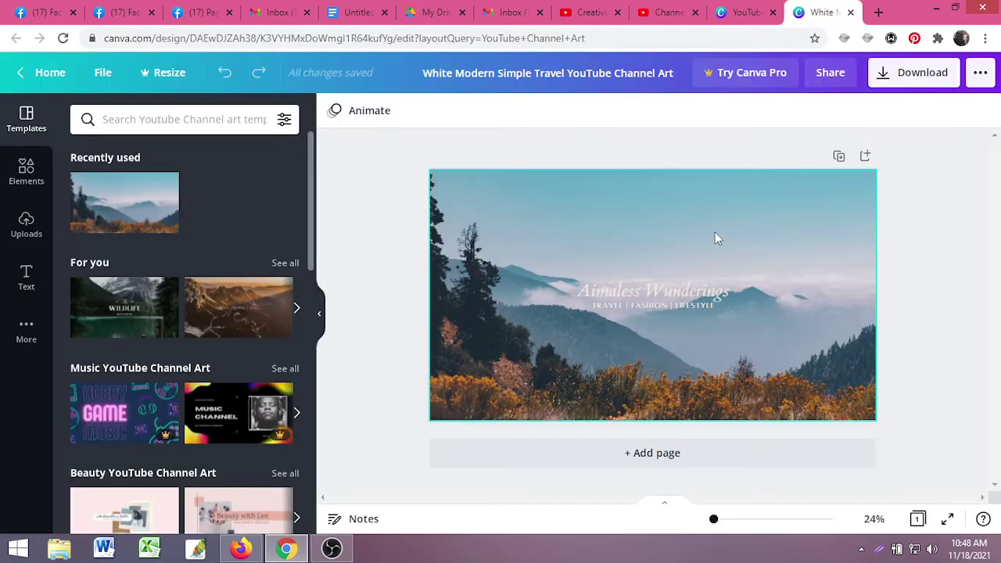
left_click(746, 13)
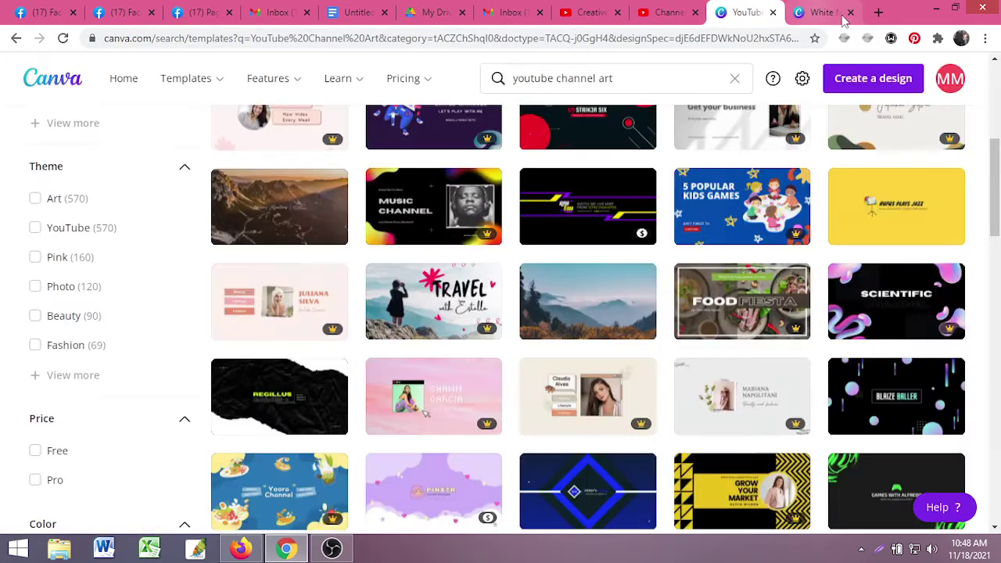
left_click(829, 12)
left_click(850, 13)
Step: Close the Canva templates tab, open a new tab, and switch to the Google Drive tab
left_click(851, 12)
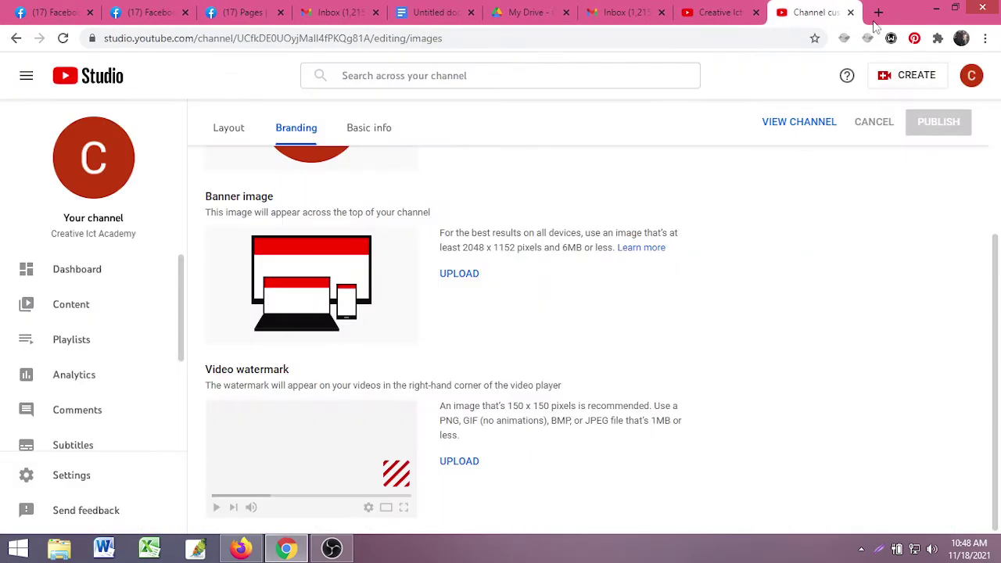
left_click(877, 14)
left_click(591, 43)
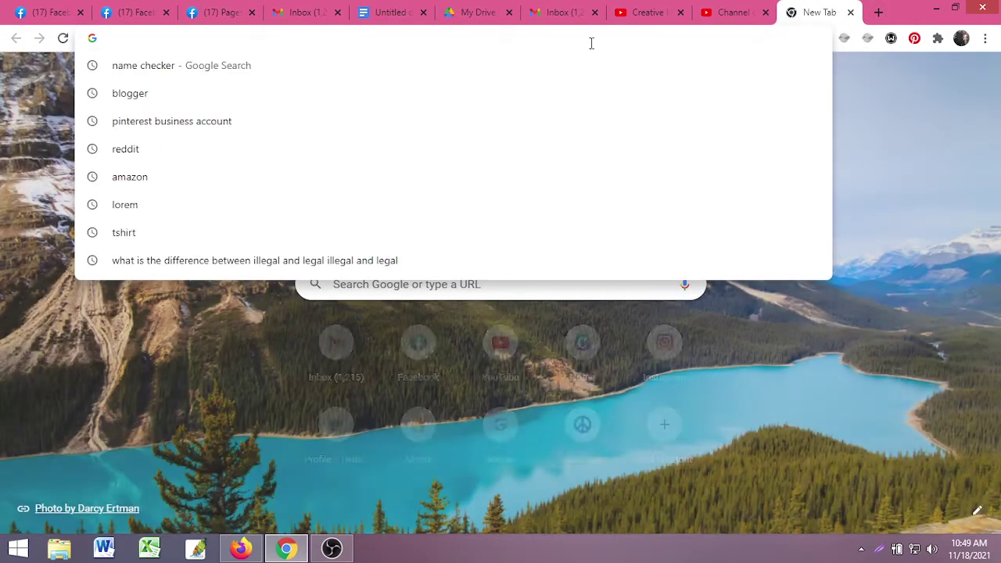
left_click(940, 75)
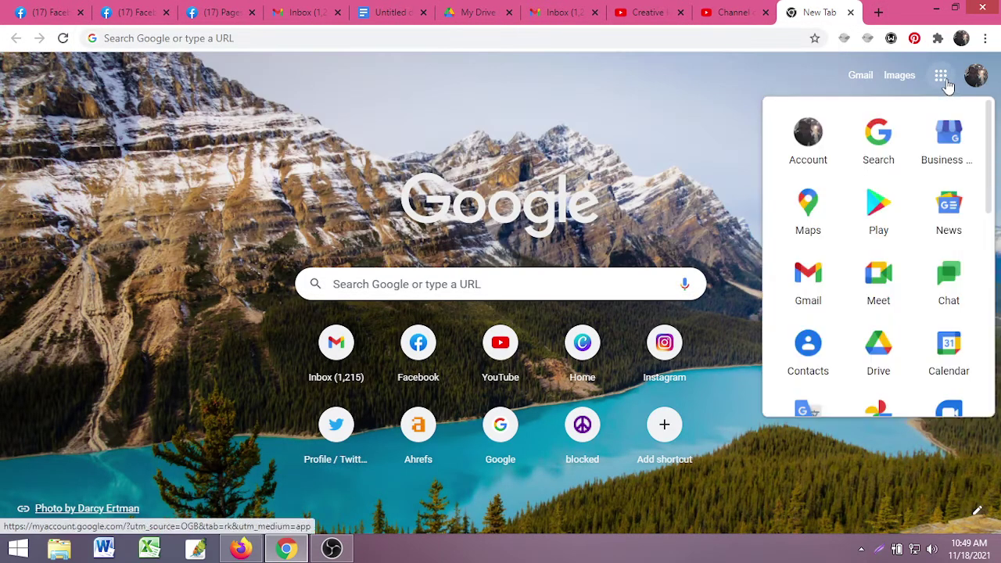
scroll(820, 340, "down", 3)
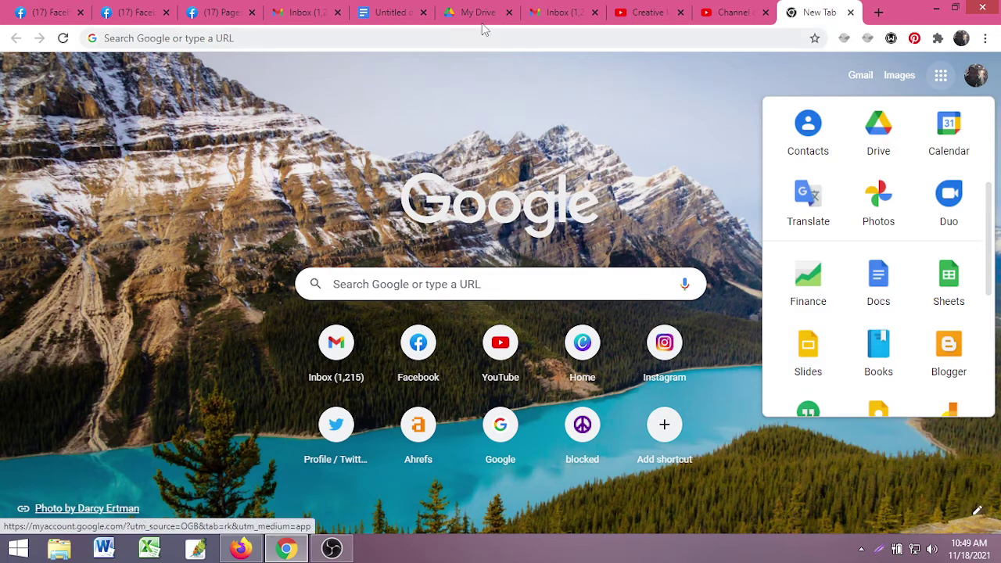
left_click(478, 14)
scroll(360, 375, "down", 2)
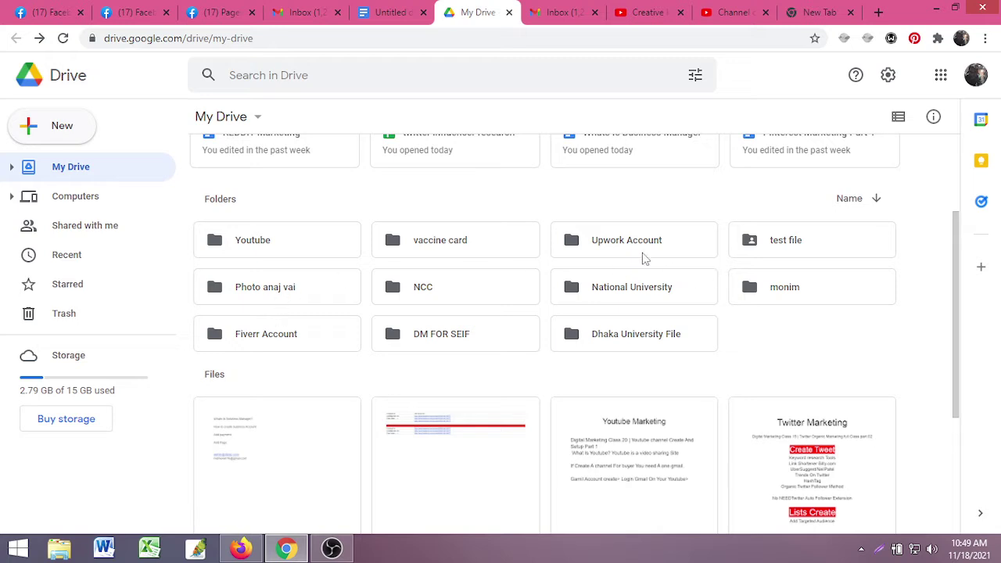
Step: Open the Youtube folder and then its Bissho jagat youtube subfolder in Drive
double_click(299, 246)
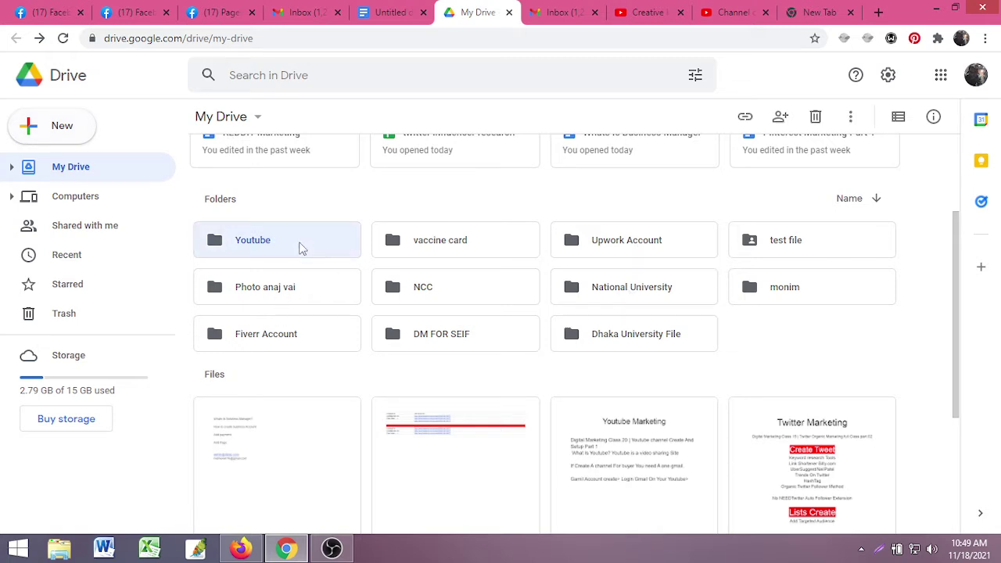
left_click(297, 204)
double_click(297, 202)
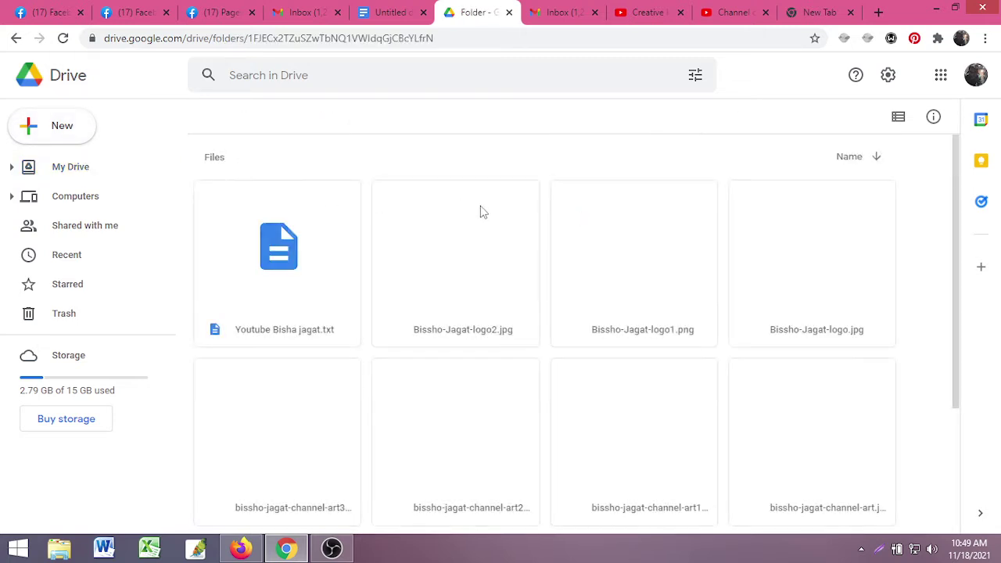
scroll(656, 327, "down", 1)
scroll(656, 327, "down", 1)
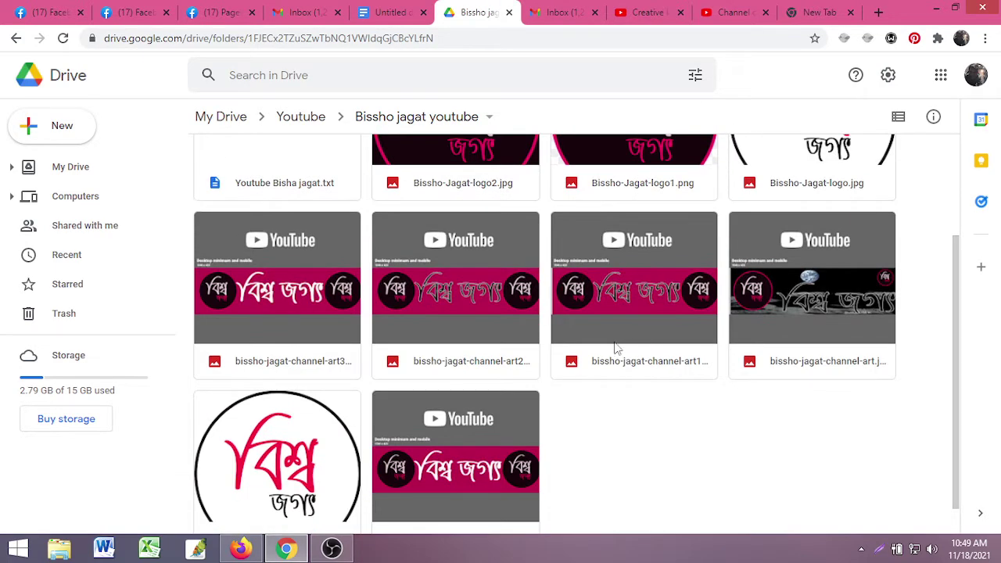
scroll(590, 379, "up", 3)
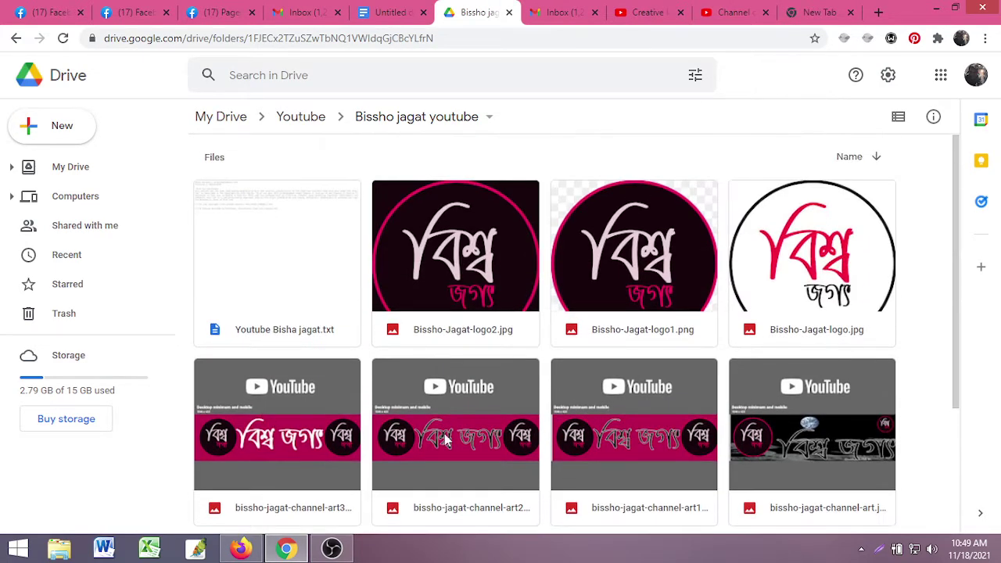
scroll(475, 459, "down", 2)
Step: Preview bissho-jagat-channel-art2.jpg, then switch to the Creative Ict Academy YouTube channel page
double_click(480, 292)
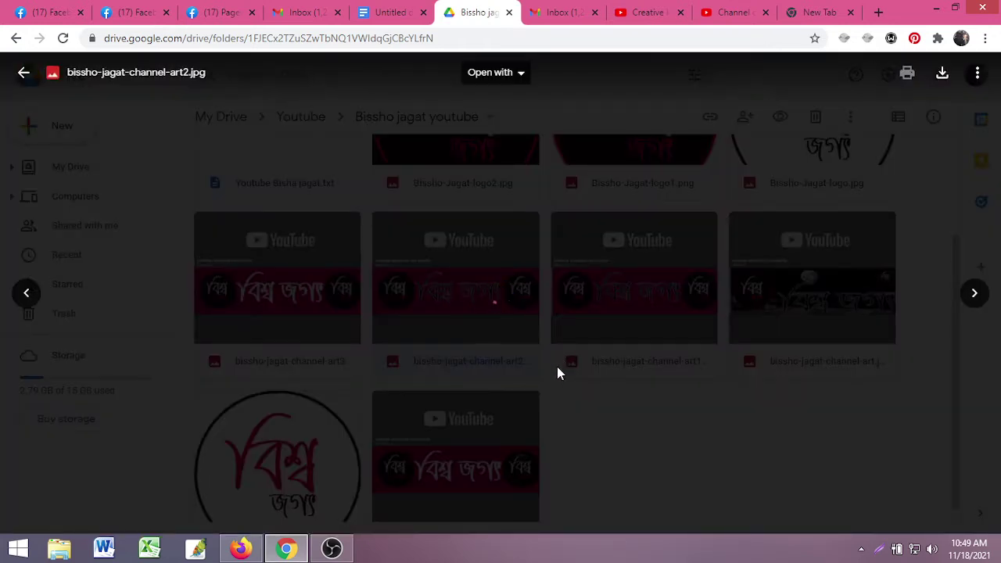
scroll(374, 285, "up", 3)
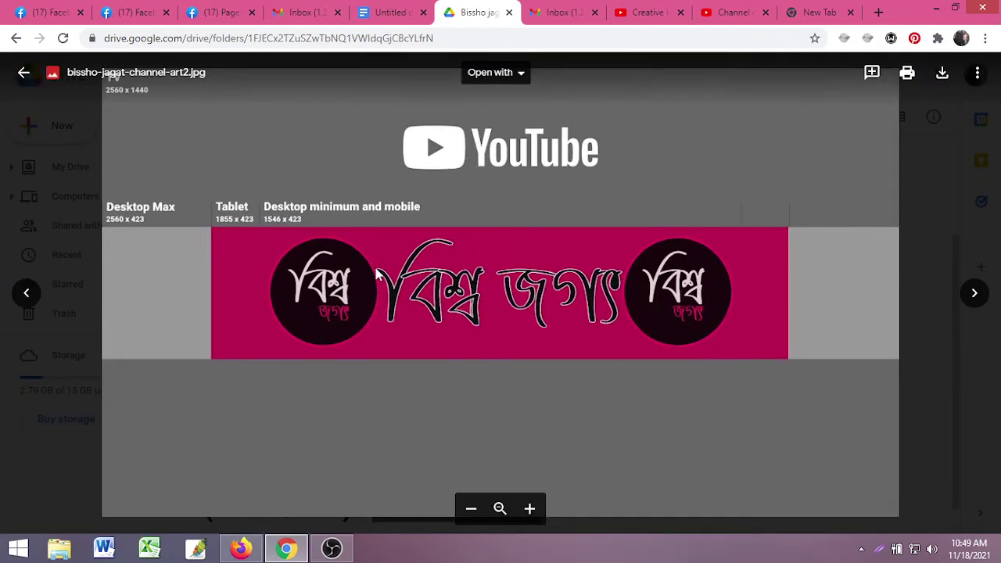
scroll(374, 285, "down", 1)
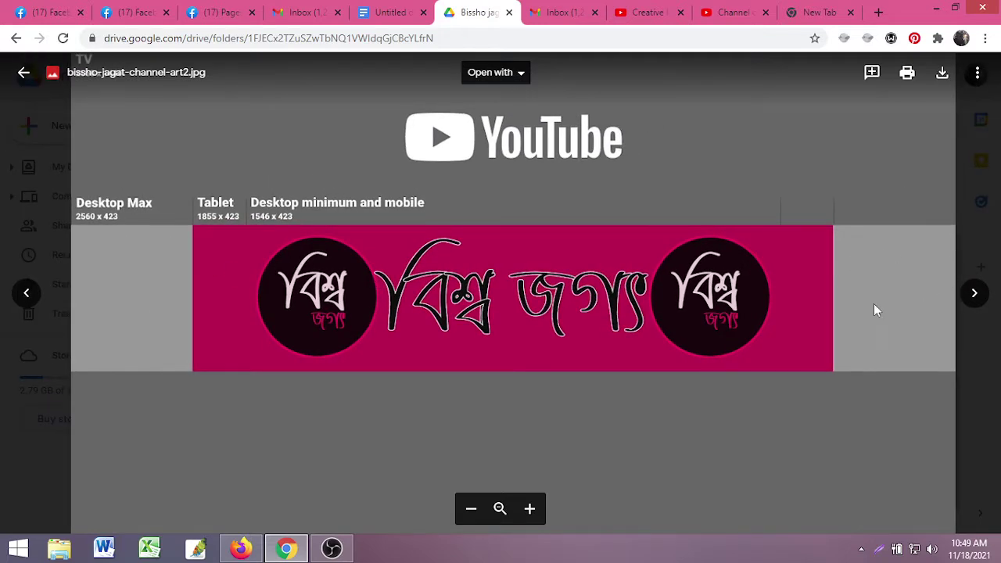
scroll(885, 310, "down", 2)
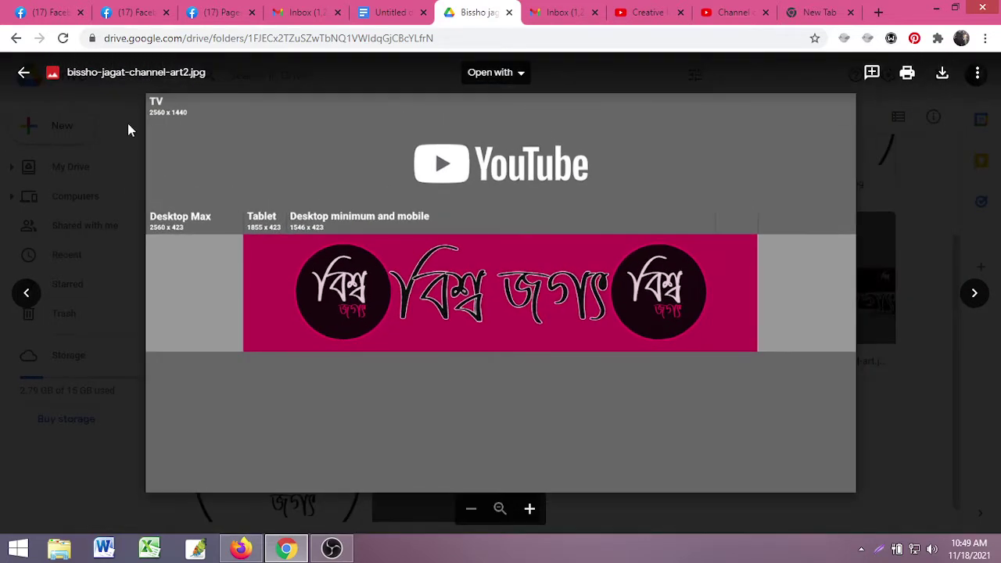
left_click(632, 13)
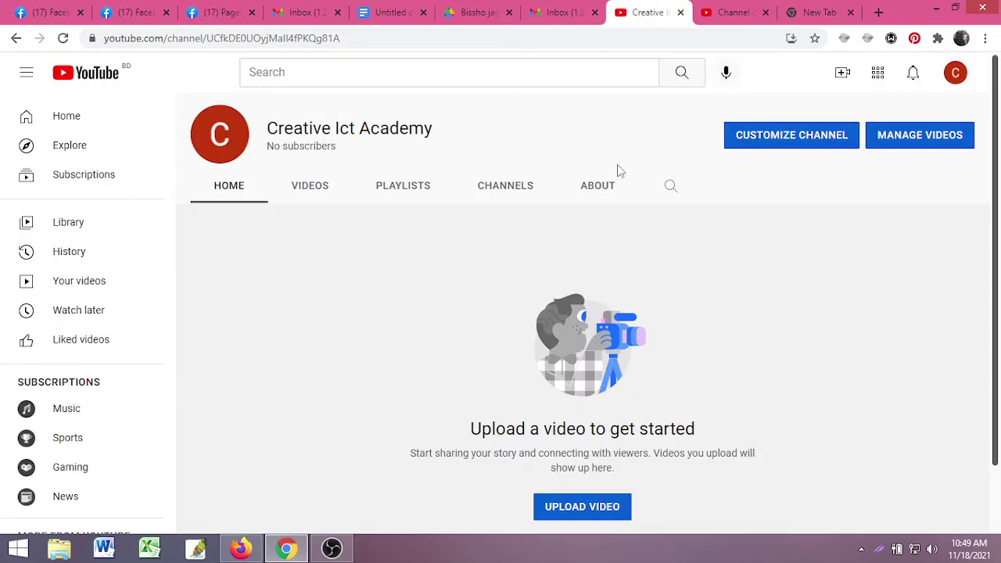
Step: On the Studio Branding page, highlight the recommended 2048 x 1152 banner size
left_click(733, 13)
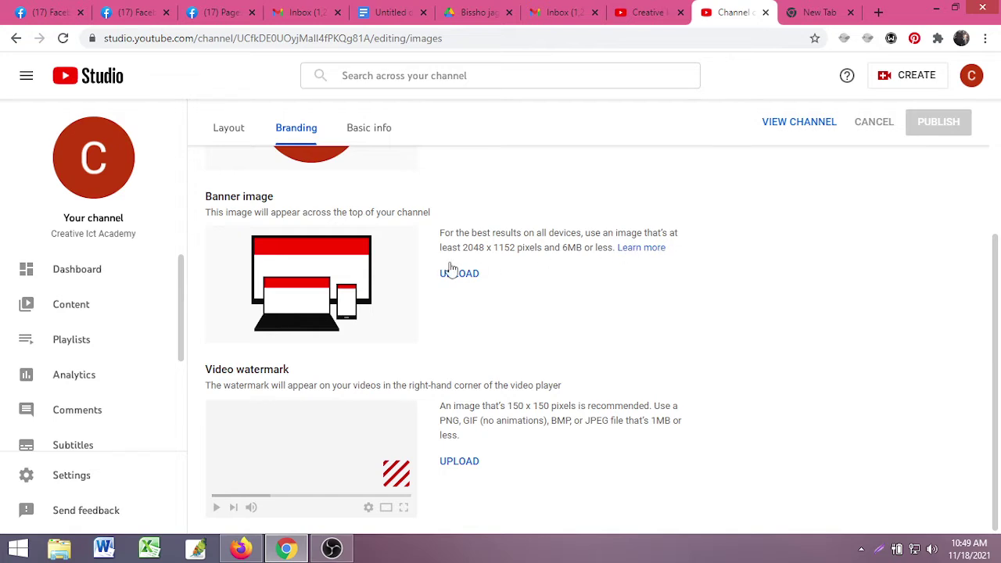
left_click_drag(466, 249, 551, 247)
left_click(549, 282)
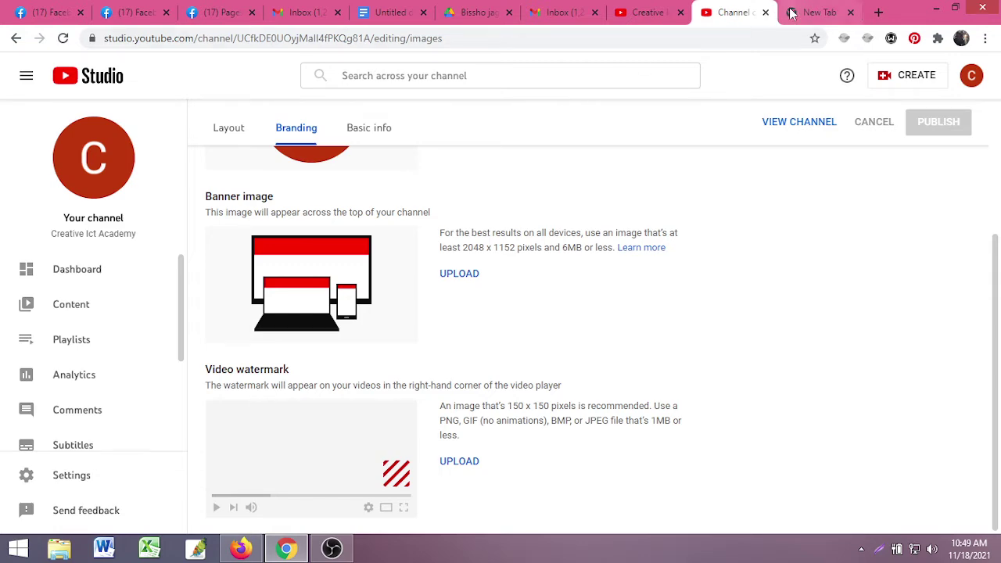
Step: Close the spare blank tab and return to the Drive banner preview
left_click(813, 11)
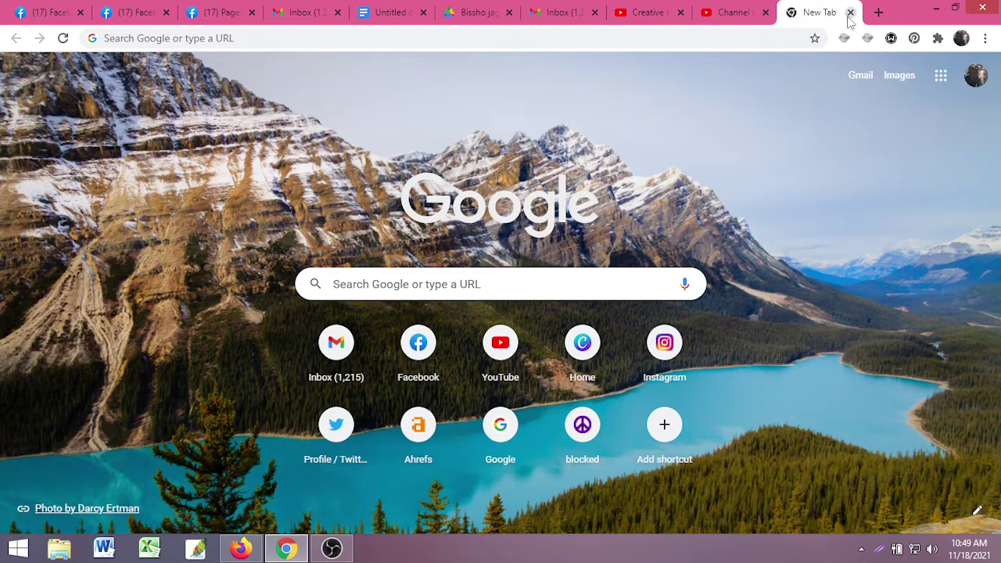
left_click(849, 12)
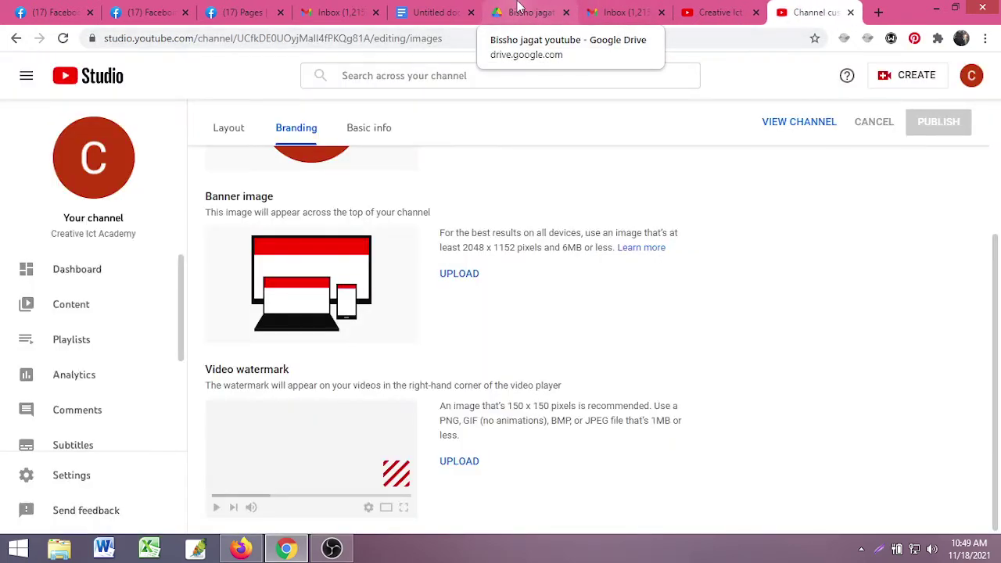
left_click(528, 12)
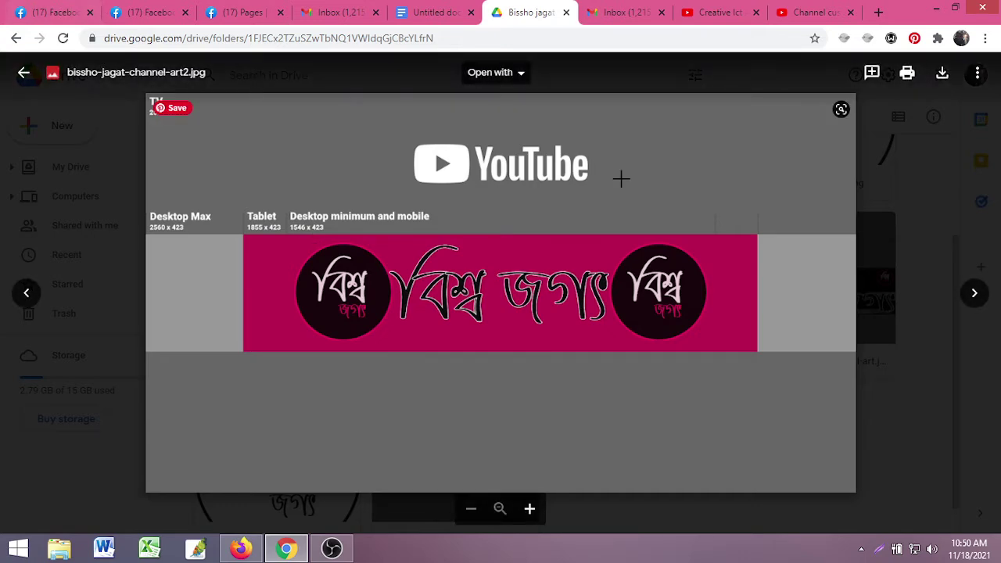
Step: Close the banner preview and view Bissho-Jagat-logo2.jpg, then close it
left_click(24, 76)
scroll(654, 344, "up", 1)
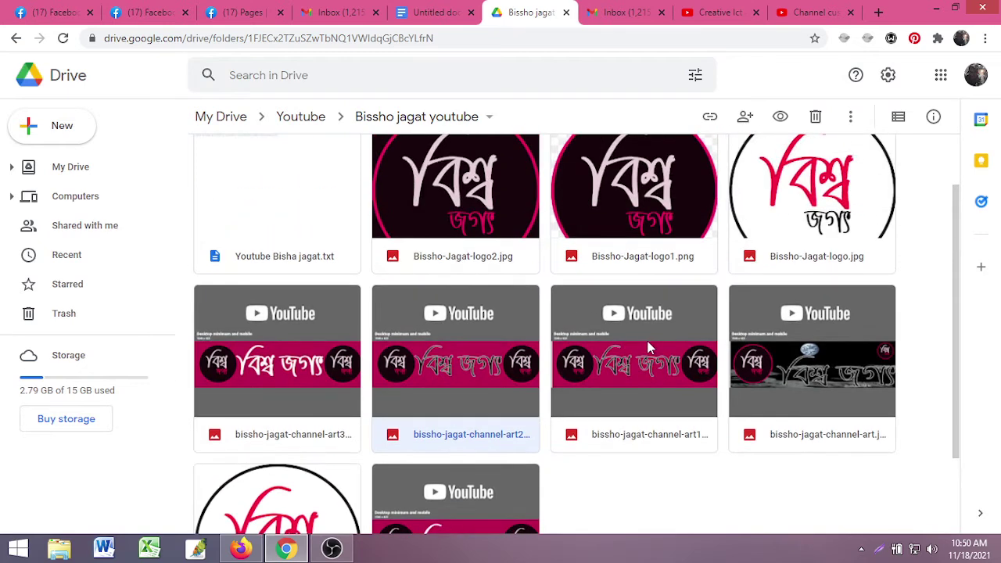
scroll(646, 348, "down", 1)
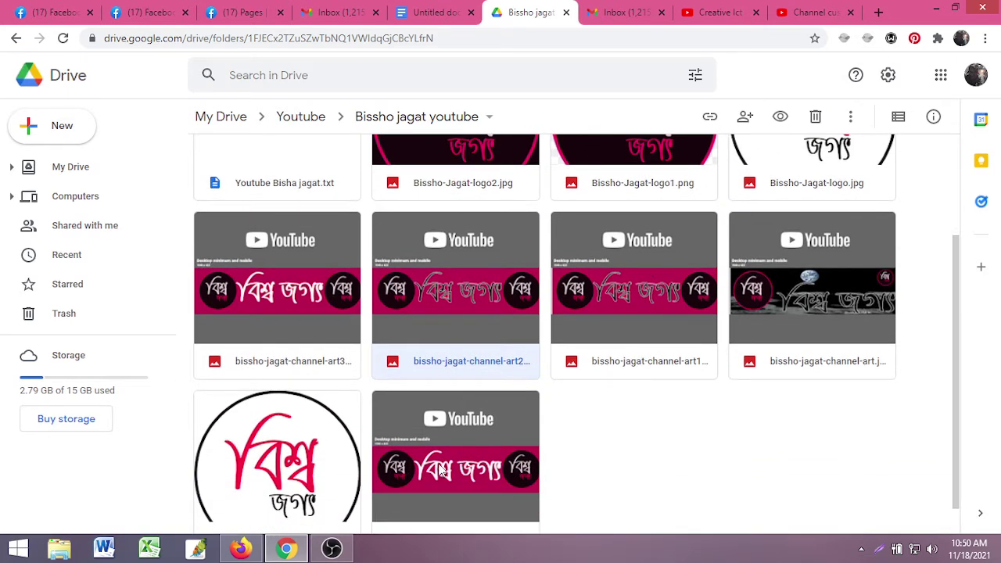
scroll(539, 282, "up", 1)
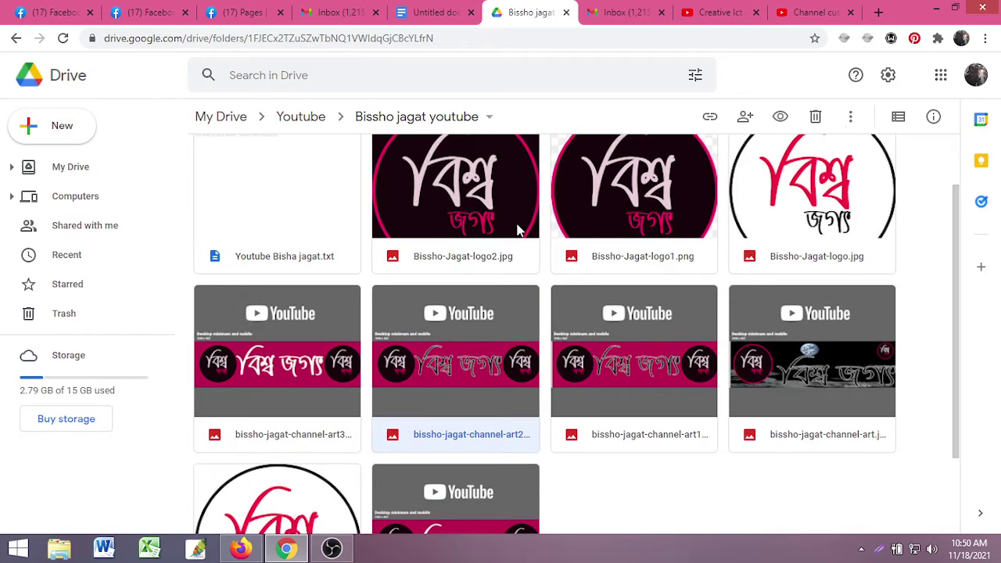
left_click(478, 194)
double_click(475, 209)
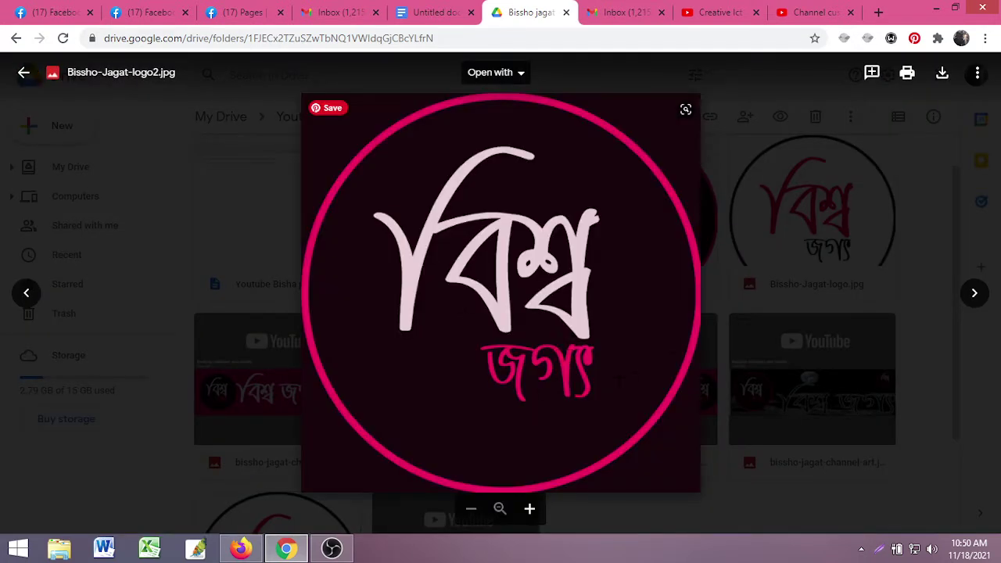
left_click(23, 72)
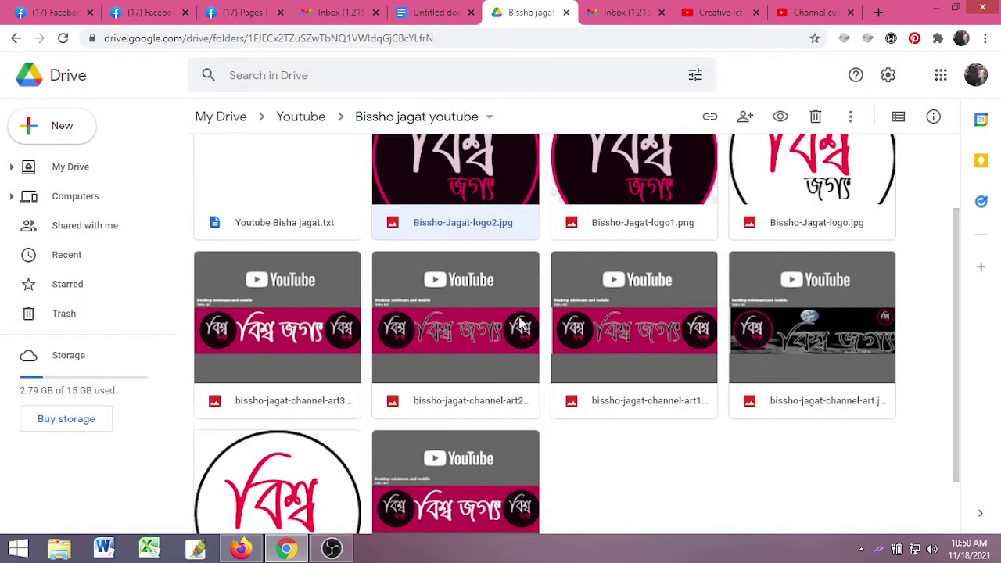
Step: Reopen the channel-art2 banner preview and start a new tab for a web search
double_click(487, 320)
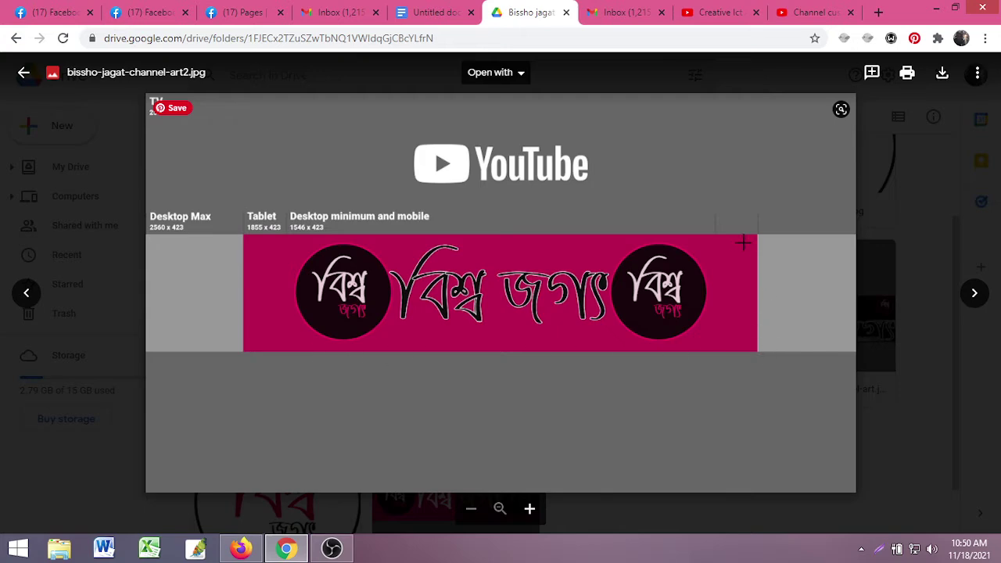
left_click(878, 12)
left_click(737, 37)
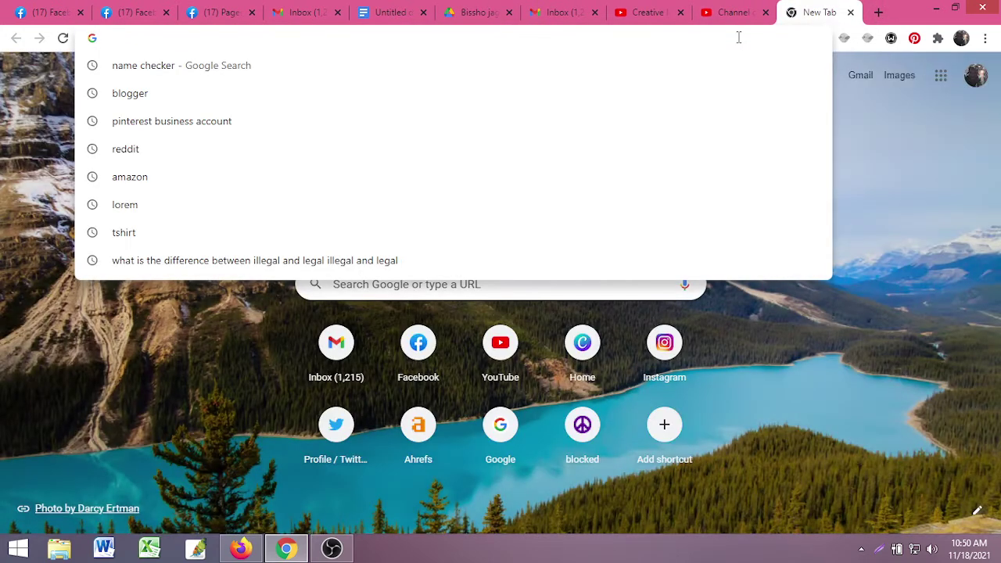
Step: Search Google Images for 'youtube channel art' and open the Pinterest safe-area template full size
type("yo")
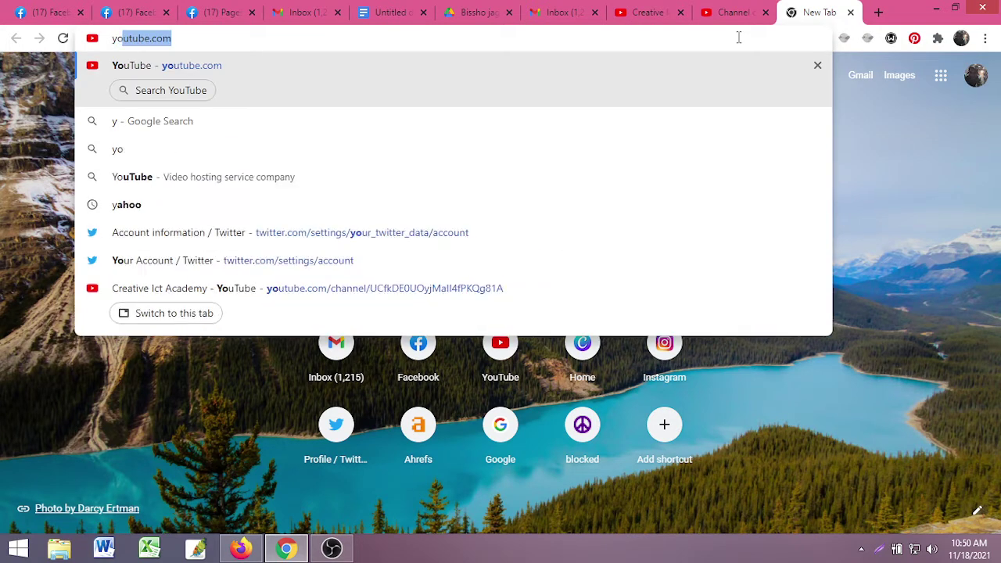
type("utube channel")
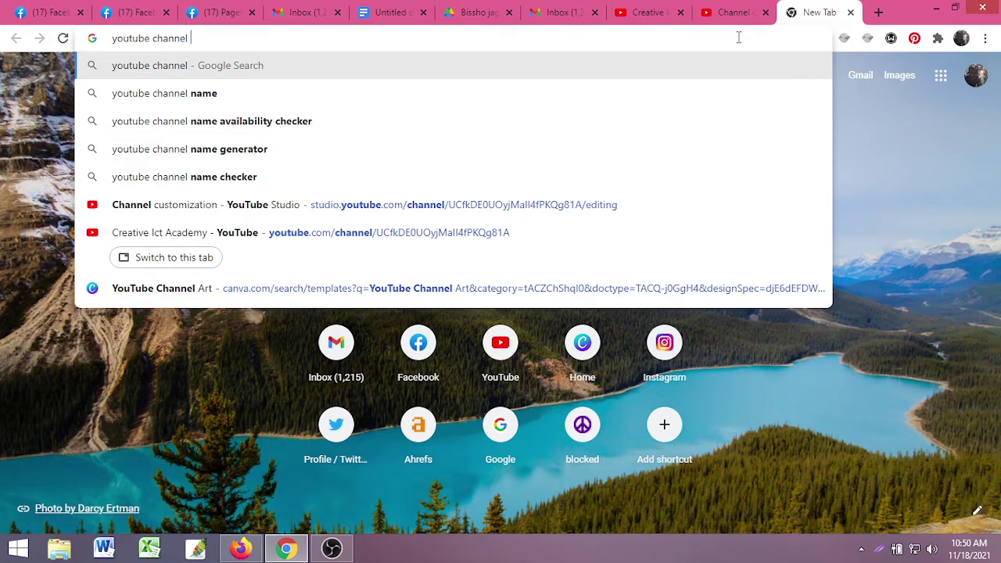
type(" art")
key("Return")
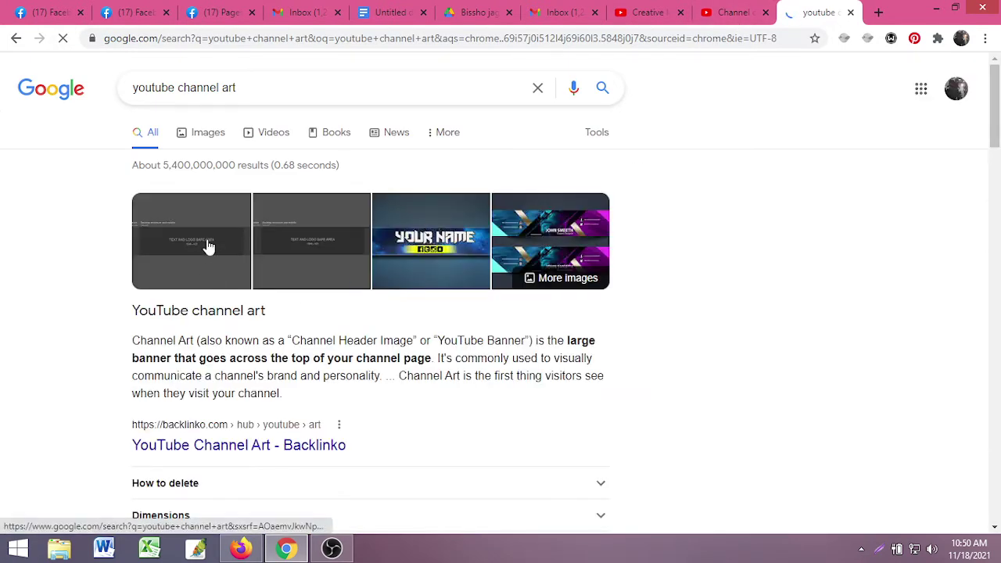
left_click(213, 247)
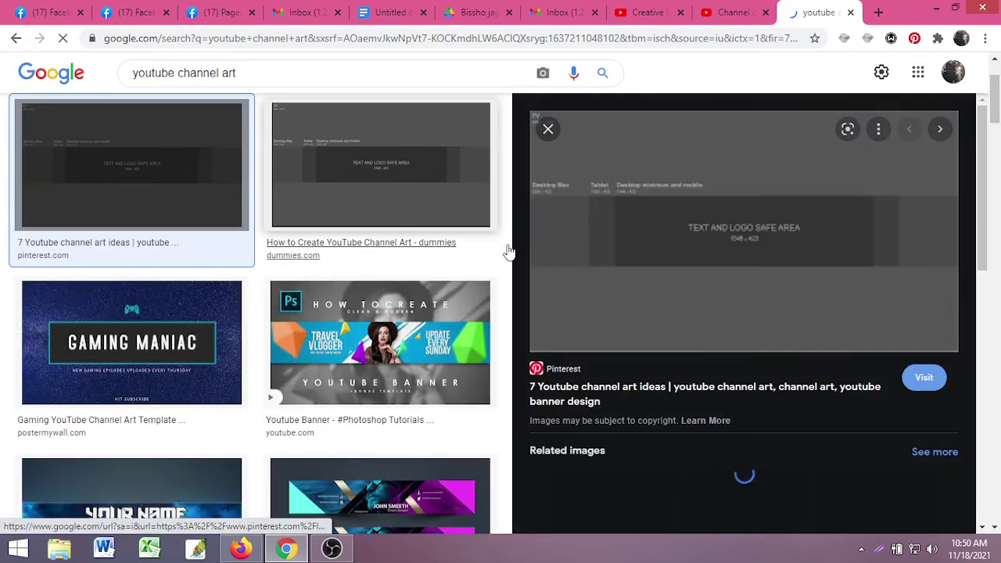
right_click(704, 229)
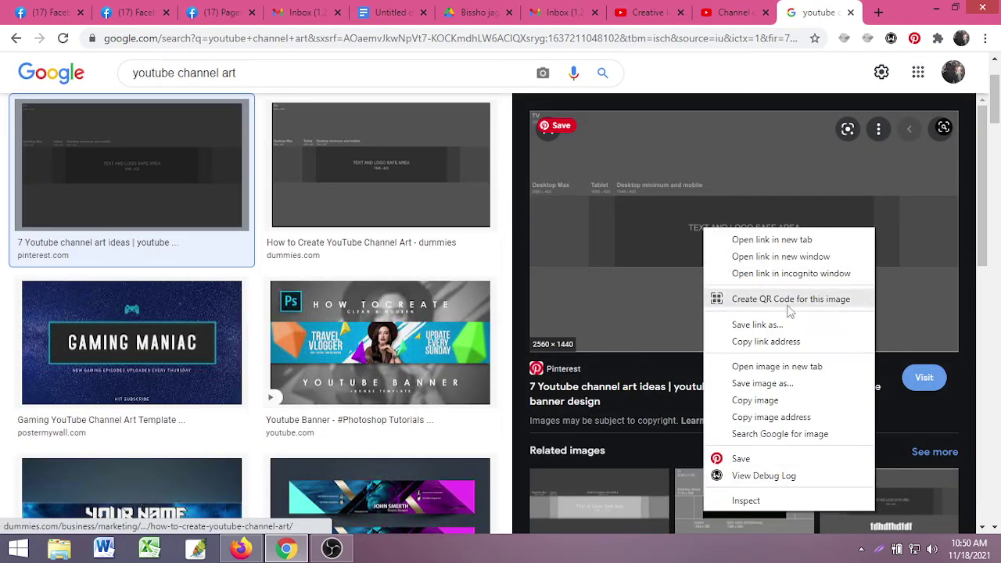
left_click(780, 369)
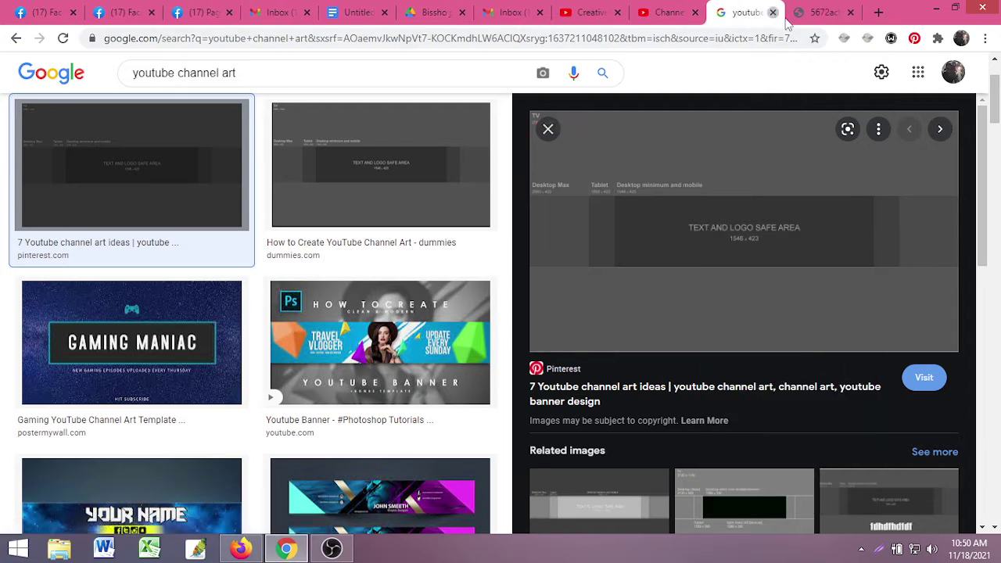
left_click(741, 17)
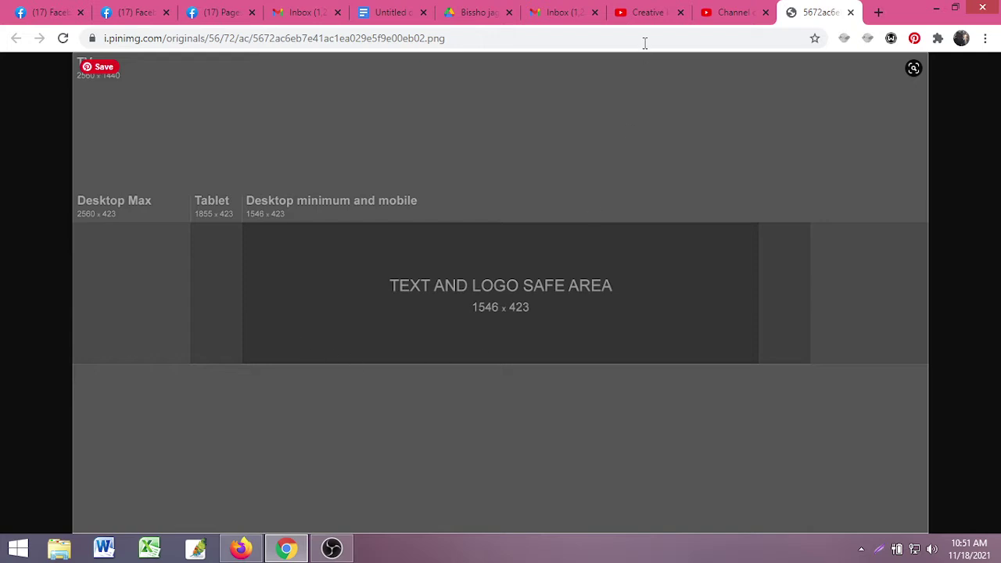
Step: Compare the pinimg safe-area template with the pink Drive banner, then close the banner preview
left_click(473, 11)
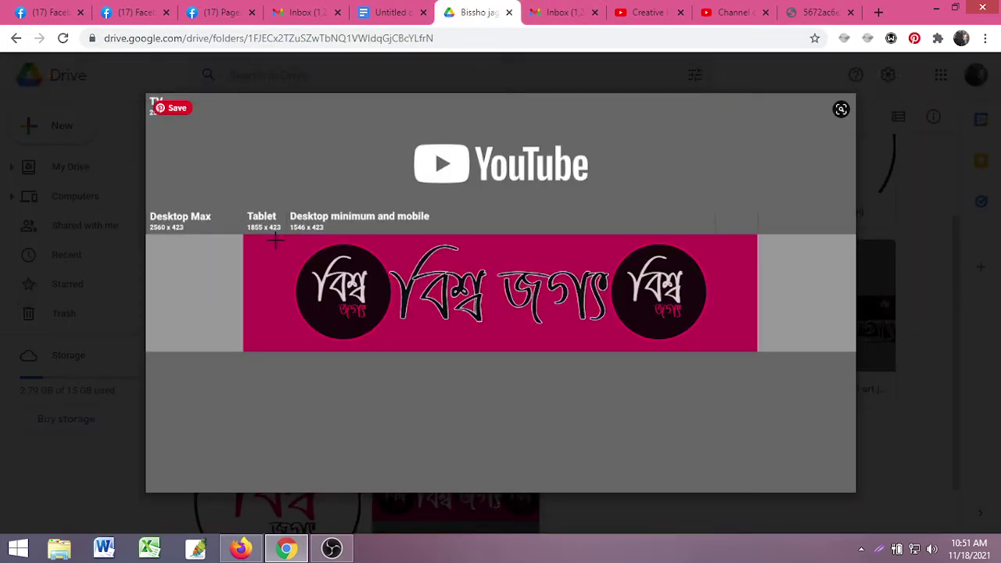
left_click(813, 11)
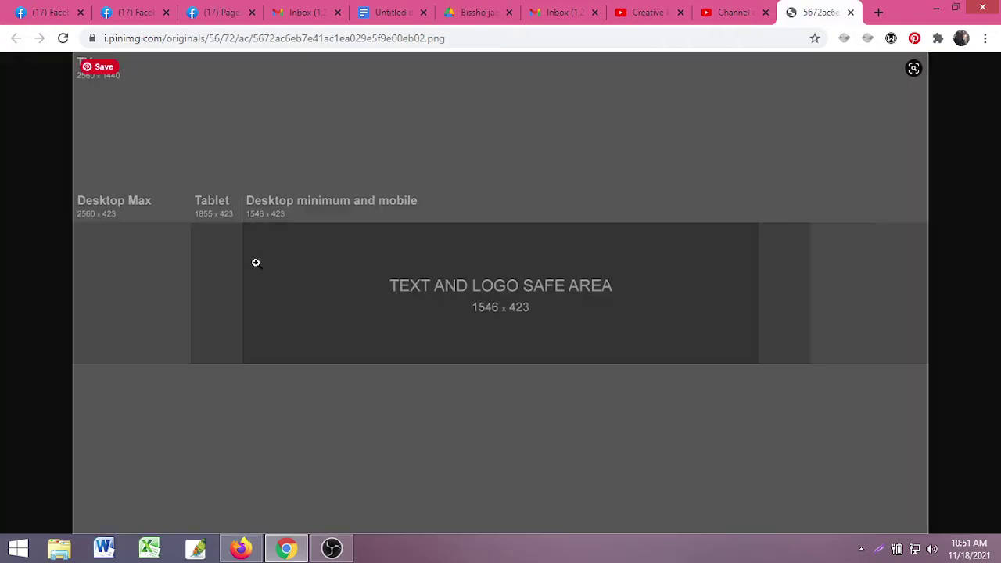
left_click(479, 13)
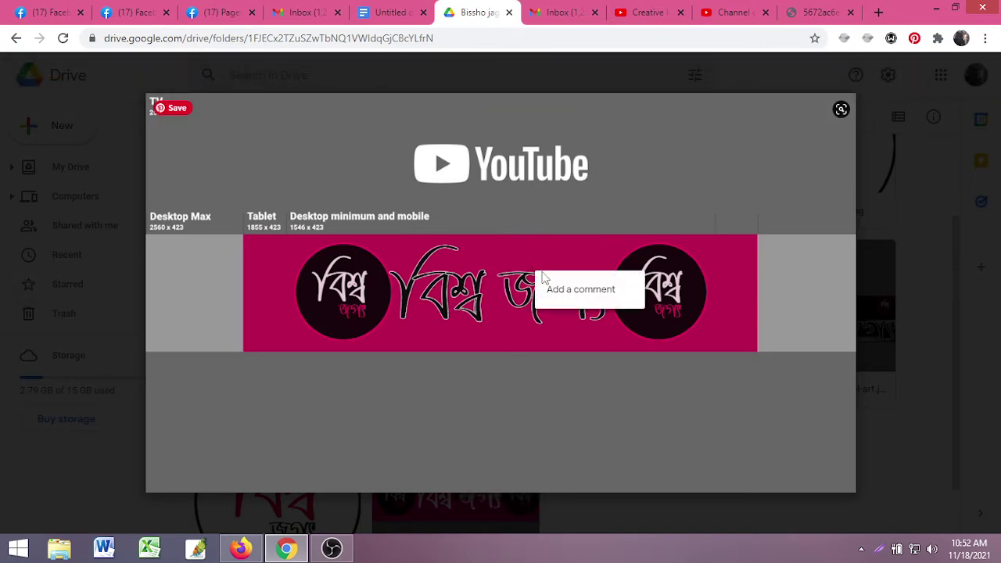
left_click(907, 168)
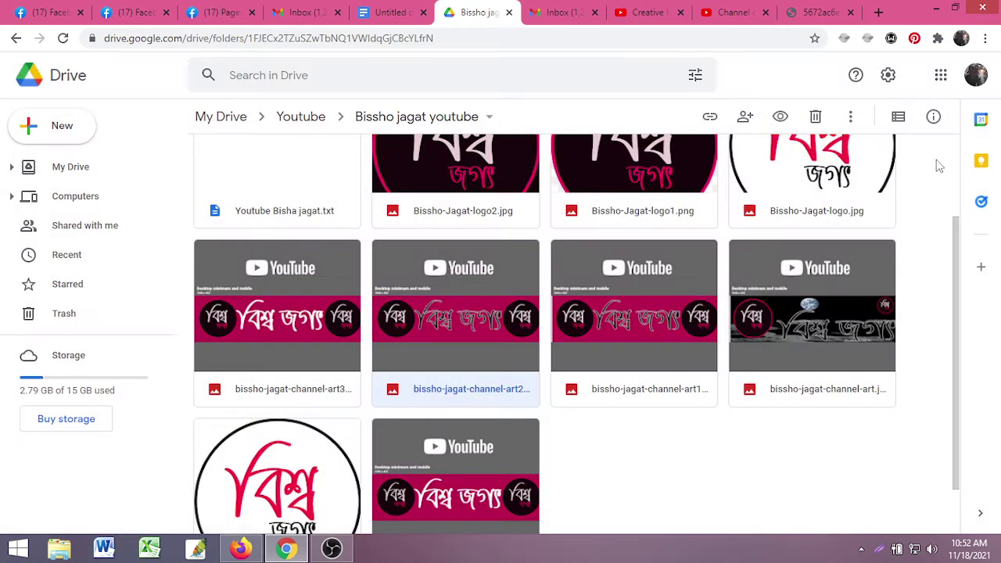
Step: Download channel-art2 and view it in Photo Viewer, then close it and minimize Chrome
double_click(465, 318)
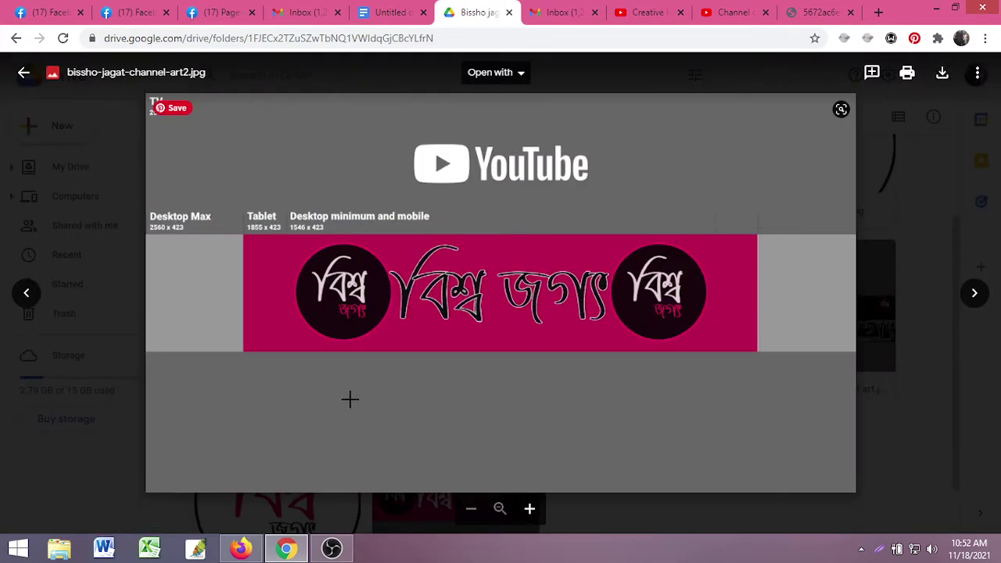
left_click(71, 522)
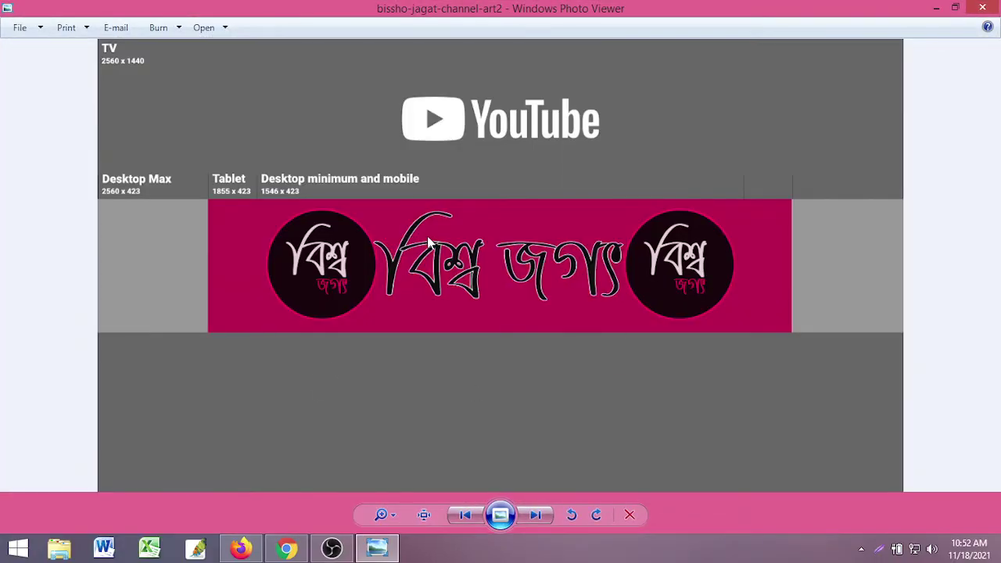
right_click(429, 238)
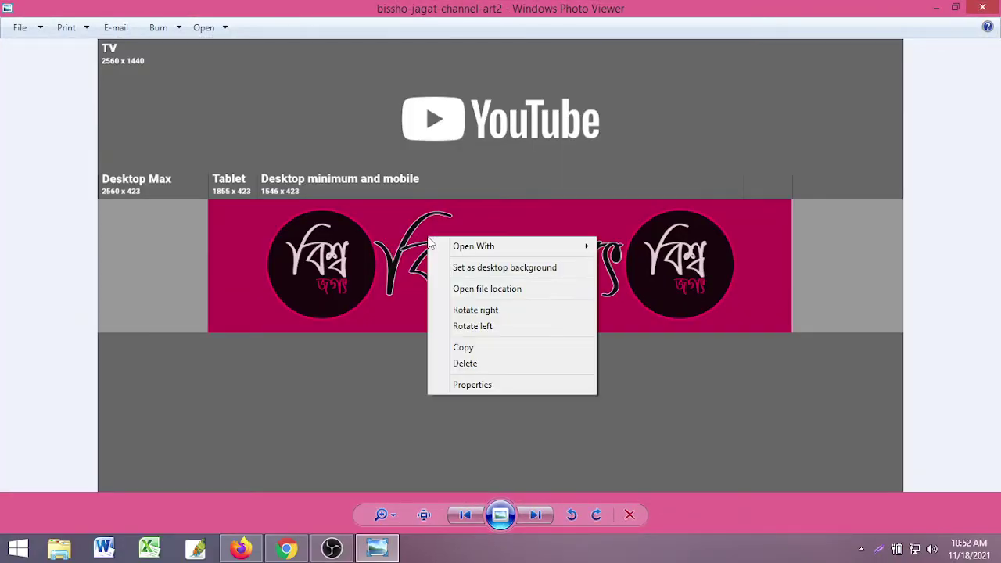
left_click(384, 362)
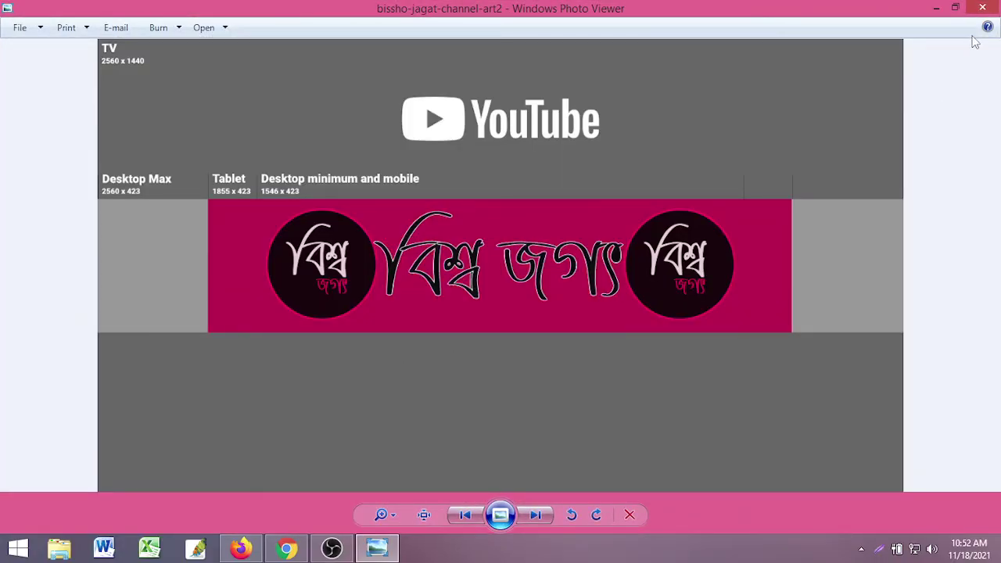
left_click(981, 9)
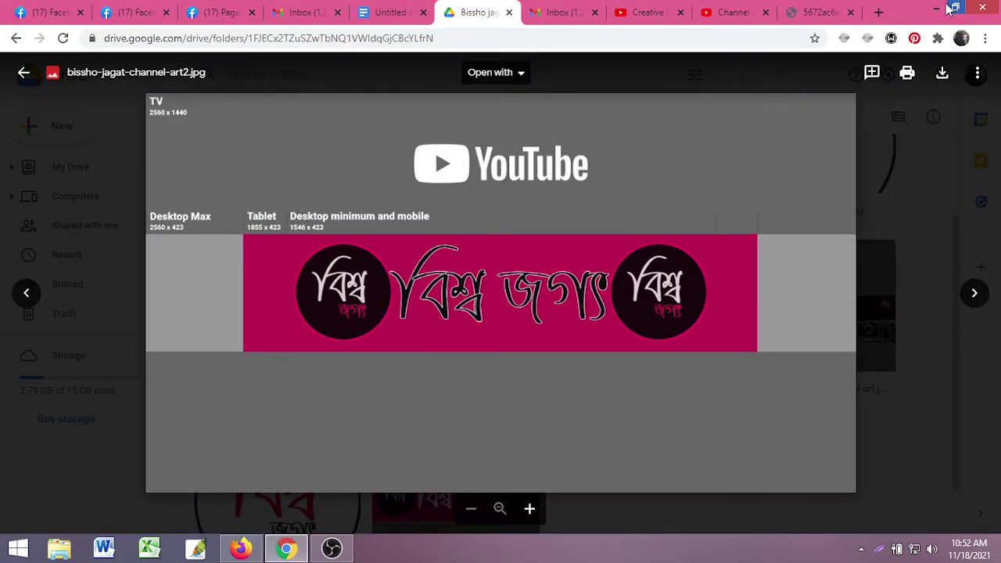
left_click(942, 10)
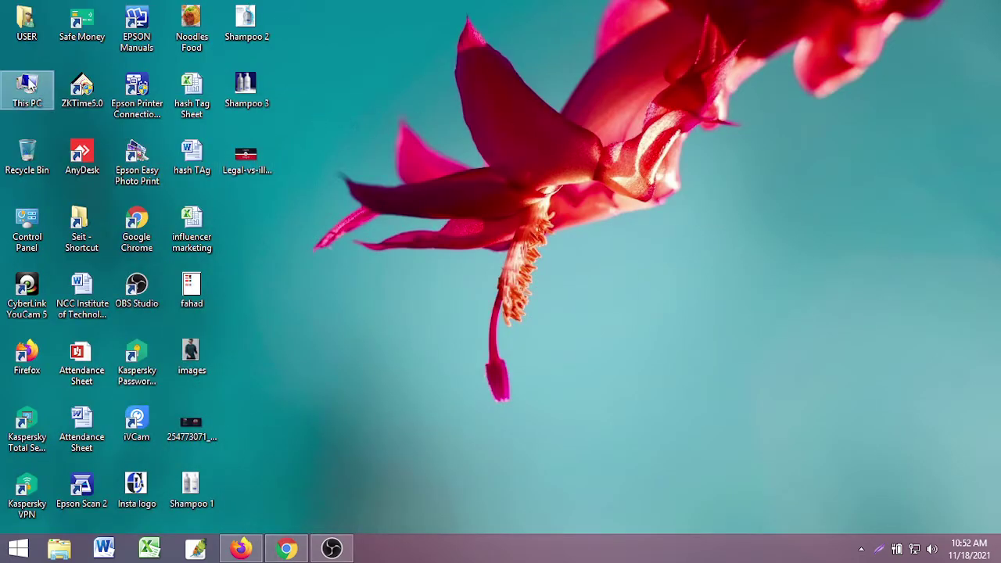
Step: From the Downloads folder, open bissho-jagat-channel-art2 for editing in Paint
key("super+e")
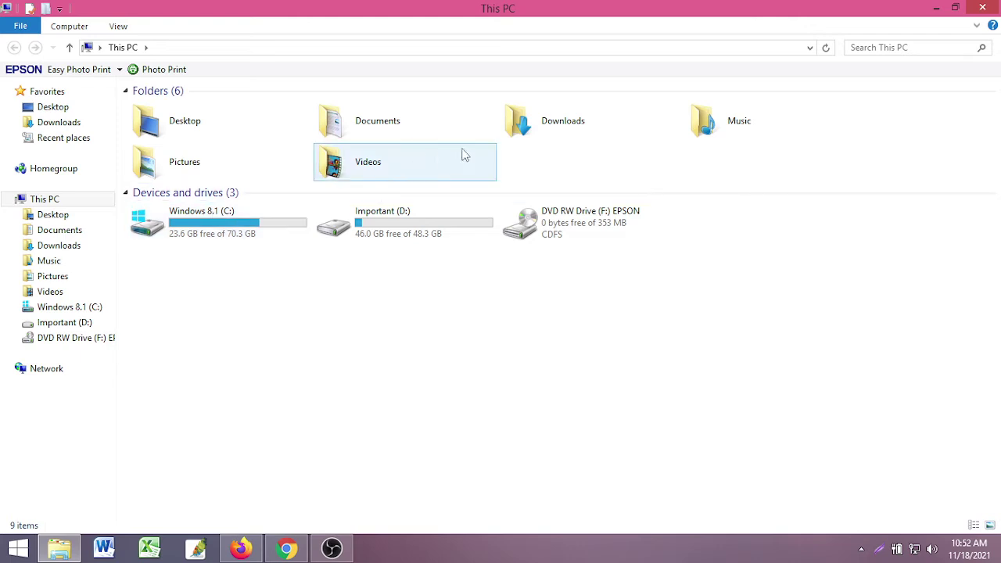
double_click(558, 130)
left_click(342, 129)
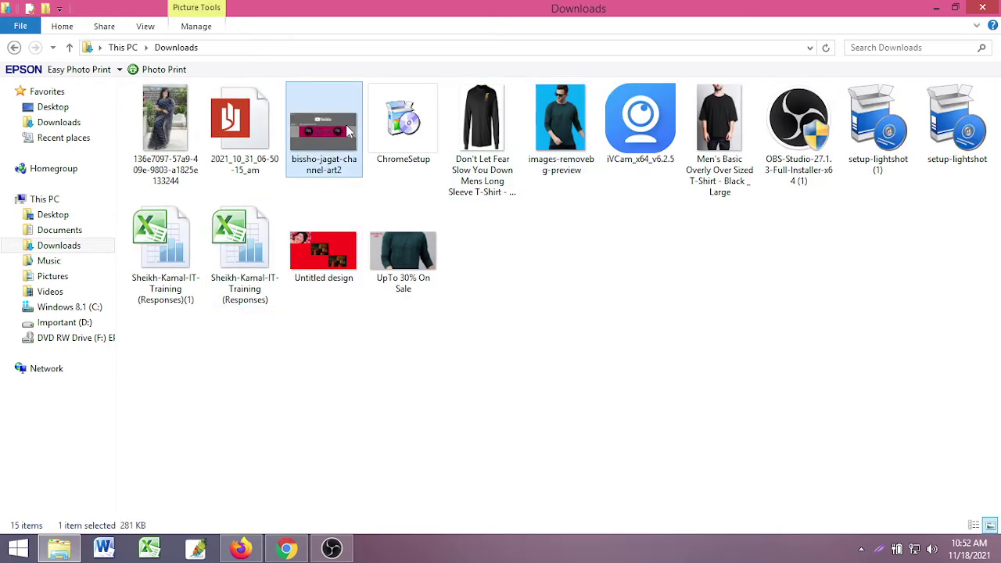
right_click(347, 125)
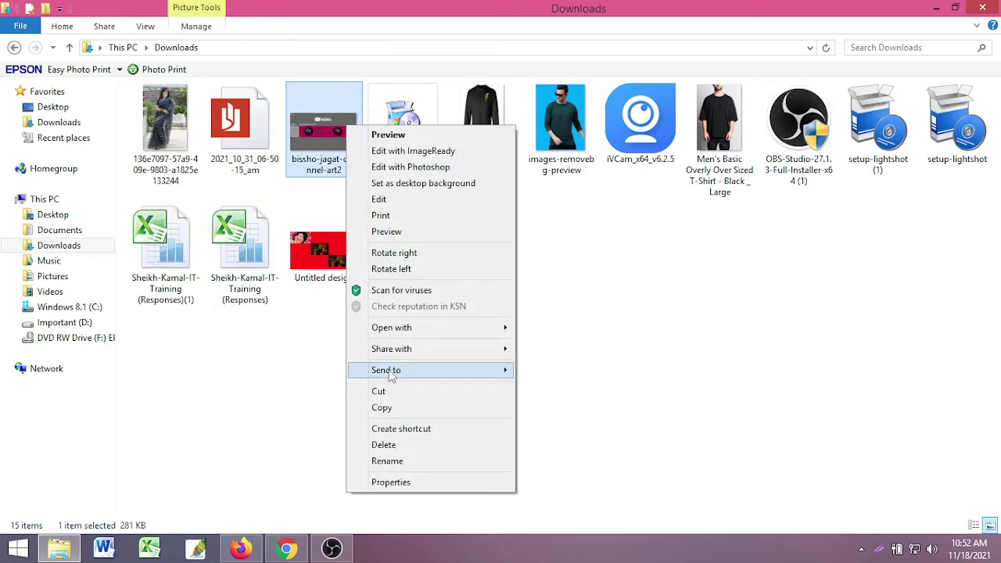
left_click(378, 199)
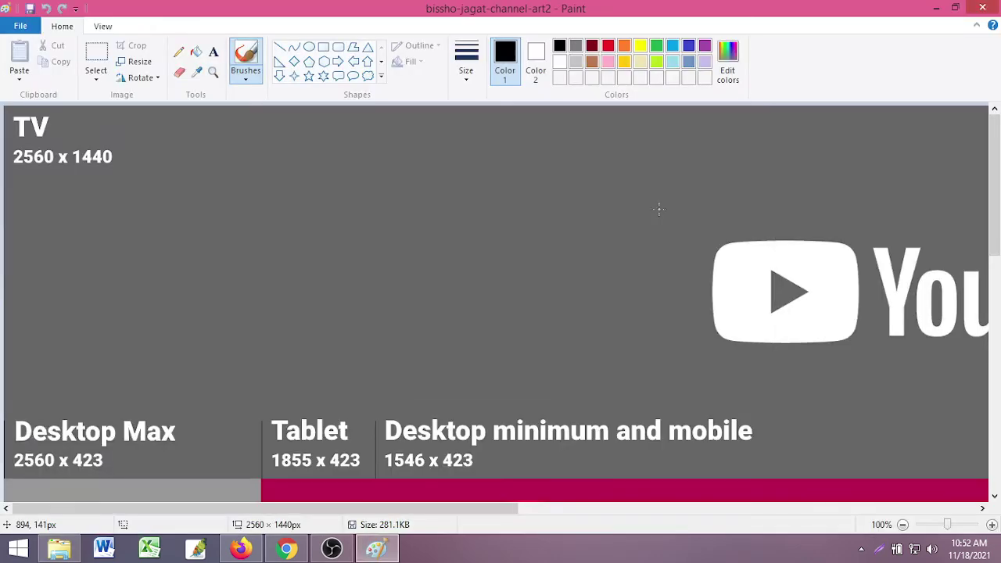
Step: Zoom the banner canvas to 50% and undo the accidental black brush stroke with Ctrl+Z
scroll(547, 296, "down", 3, "ctrl")
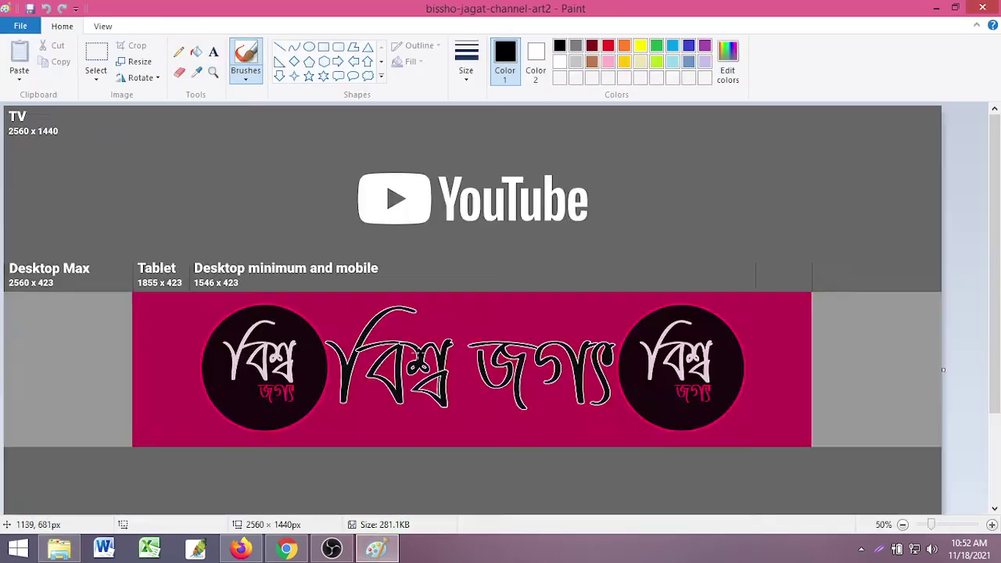
scroll(297, 324, "up", 2, "ctrl")
scroll(312, 267, "down", 1, "ctrl")
scroll(305, 270, "up", 1, "ctrl")
scroll(298, 271, "down", 1, "ctrl")
scroll(293, 268, "up", 1, "ctrl")
scroll(281, 192, "down", 1, "ctrl")
scroll(230, 206, "up", 1, "ctrl")
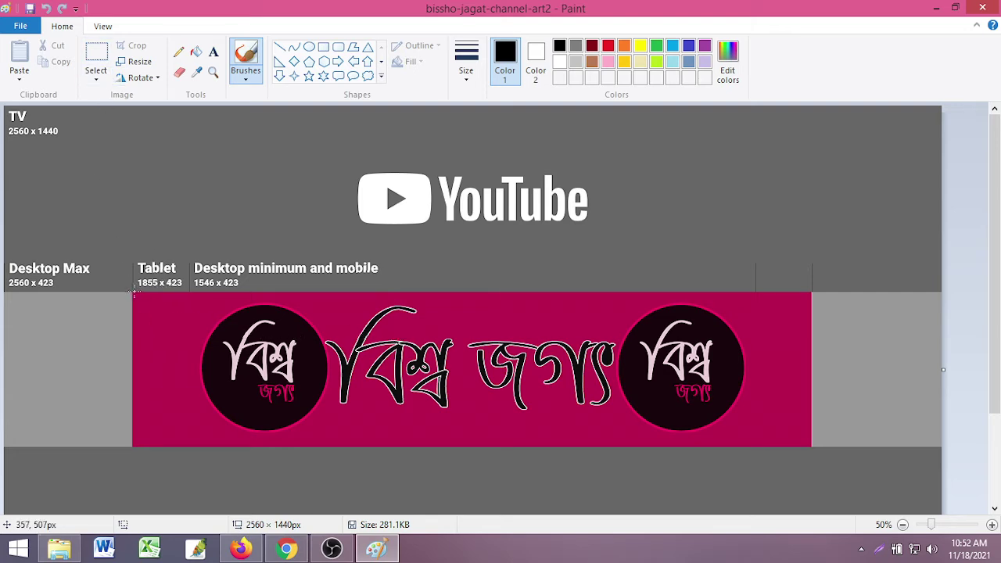
mouse_move(133, 293)
left_mouse_down()
mouse_move(201, 408)
mouse_move(235, 425)
left_mouse_up()
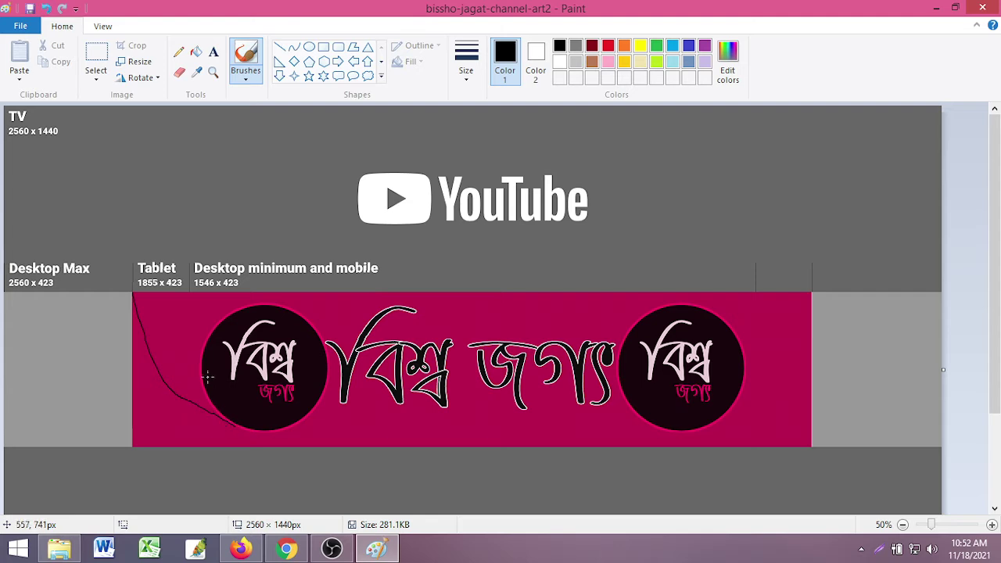
key("ctrl+z")
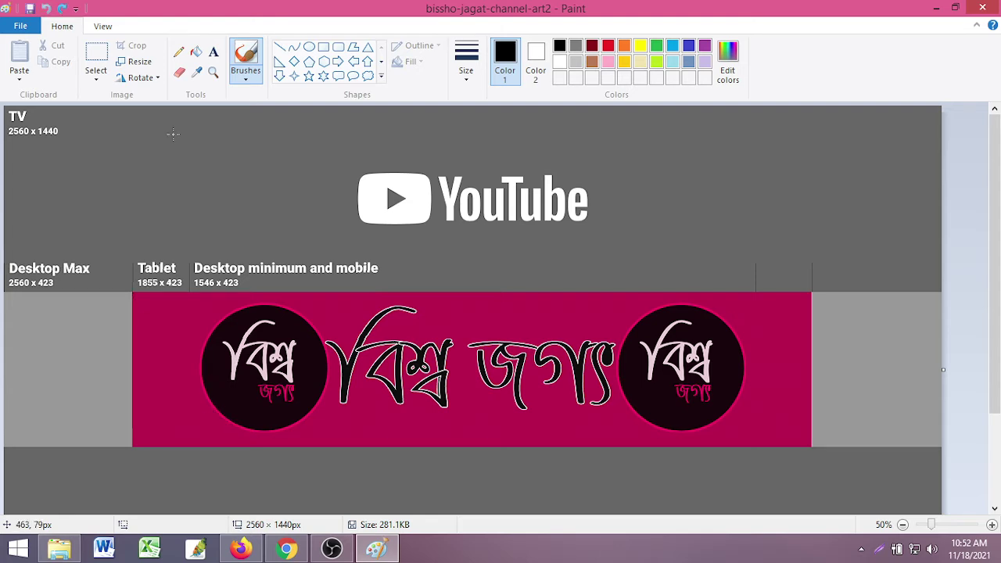
Step: Draw a Rectangle shape framing the 1855 × 425px pink title band
left_click(323, 48)
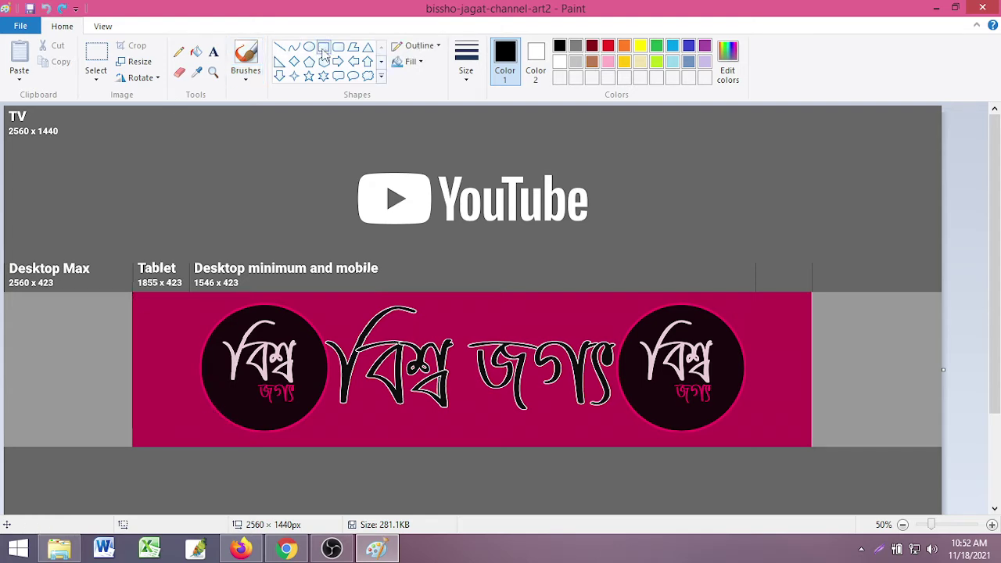
left_click(381, 76)
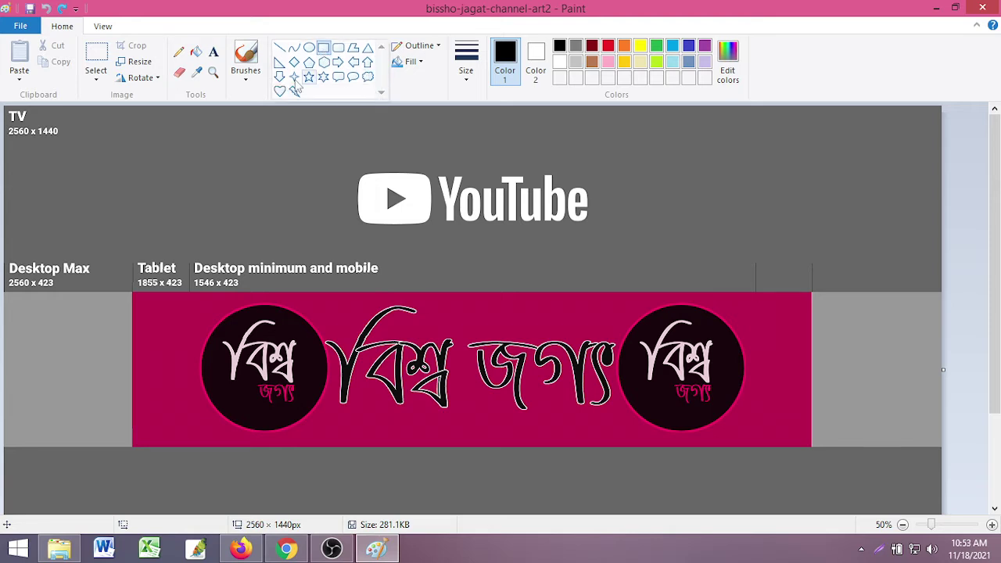
left_click(324, 50)
left_click_drag(133, 293, 812, 446)
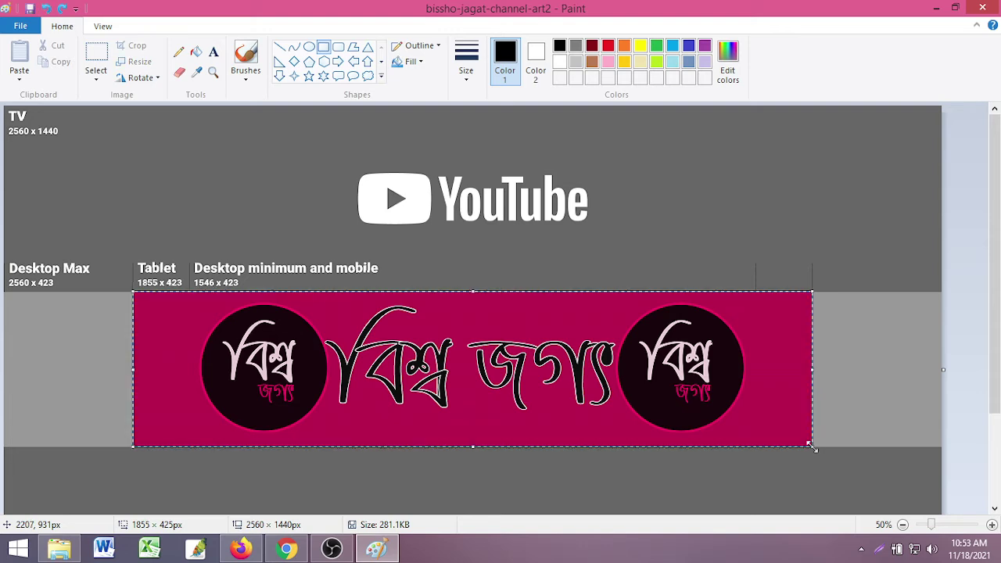
Step: Try red and yellow palette colours, ending with red as Color 1
left_click(610, 47)
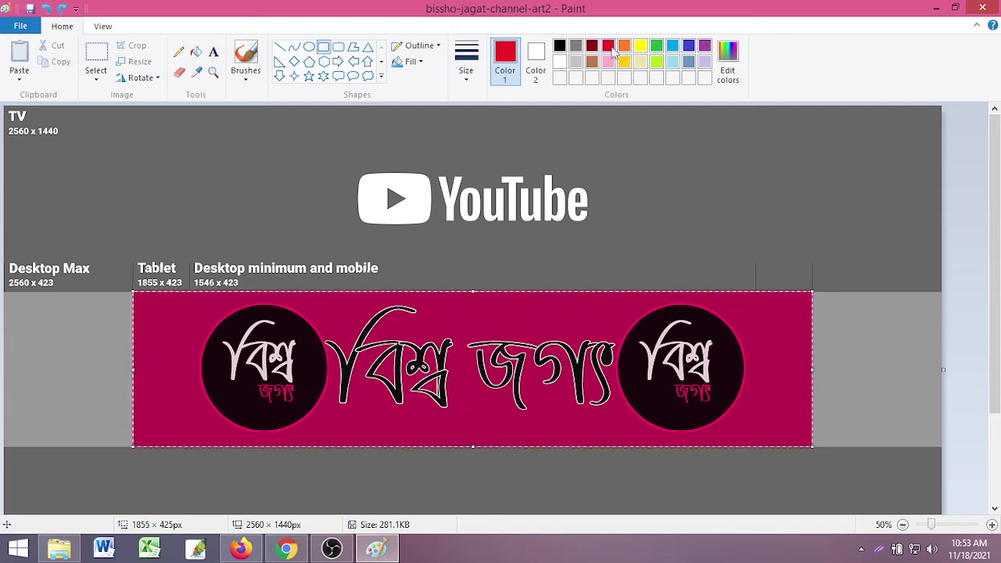
left_click(639, 45)
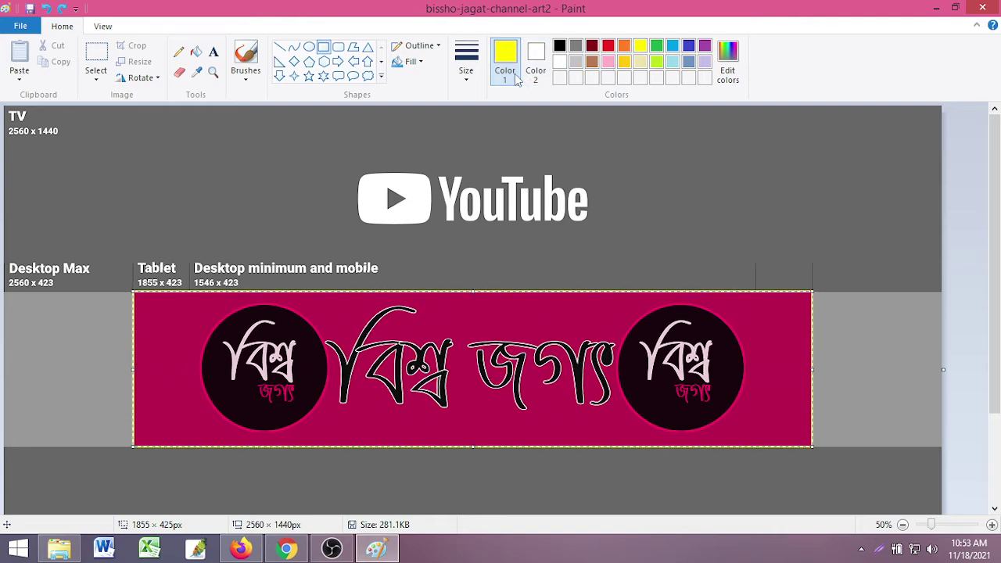
left_click(466, 71)
left_click(537, 67)
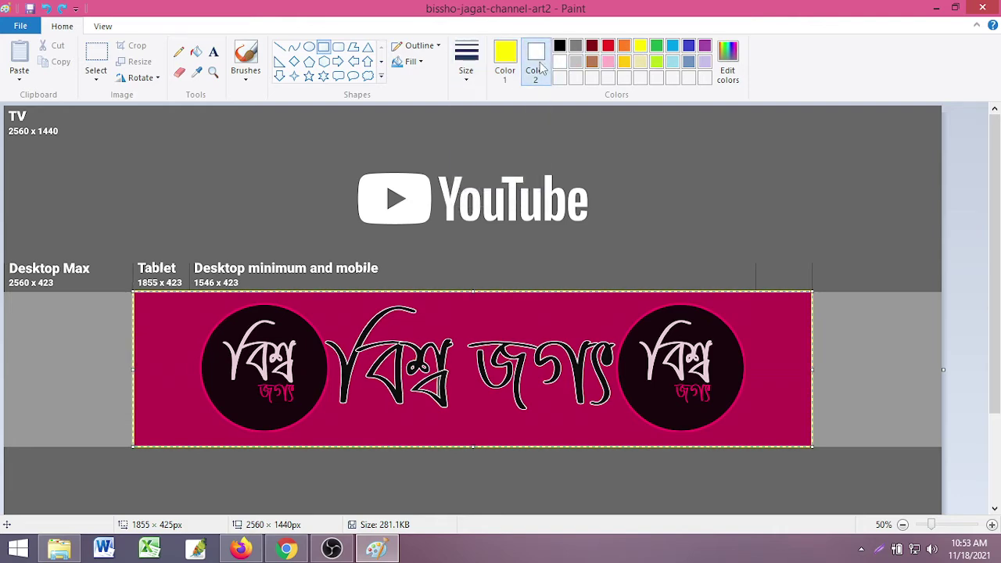
left_click(514, 56)
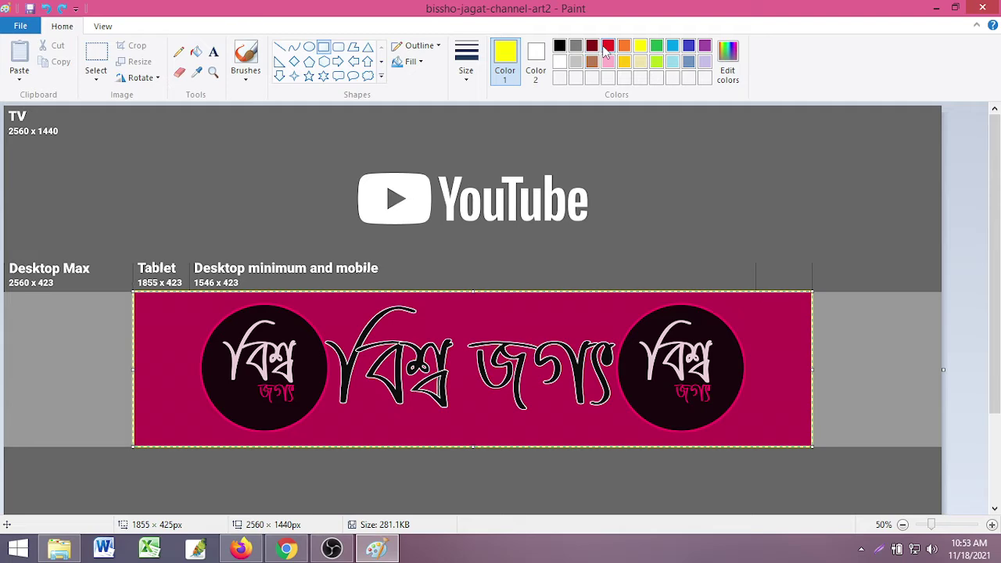
left_click(607, 48)
Step: Mix a custom orange in Edit colors and apply it as the drawing colour
left_click(727, 62)
left_click(529, 213)
left_click(554, 195)
left_click(519, 179)
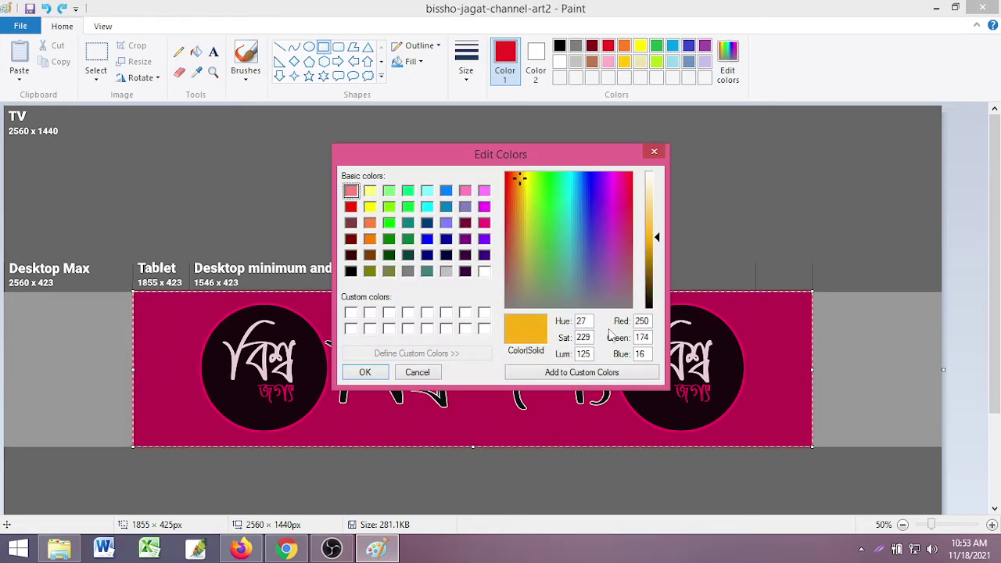
left_click(364, 372)
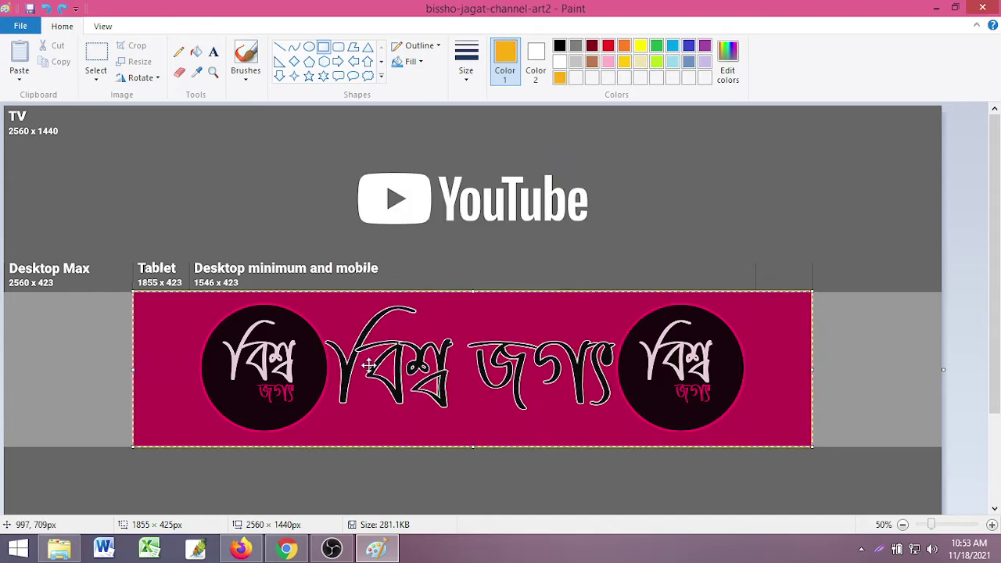
left_click(382, 76)
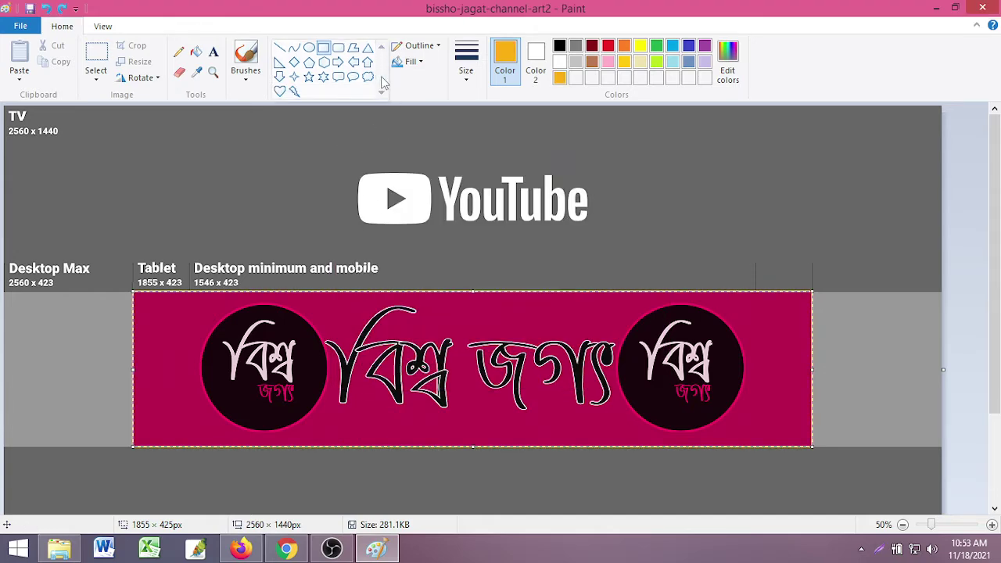
Step: Give the rectangle a Solid color fill, with orange as the drawing colour
left_click(420, 63)
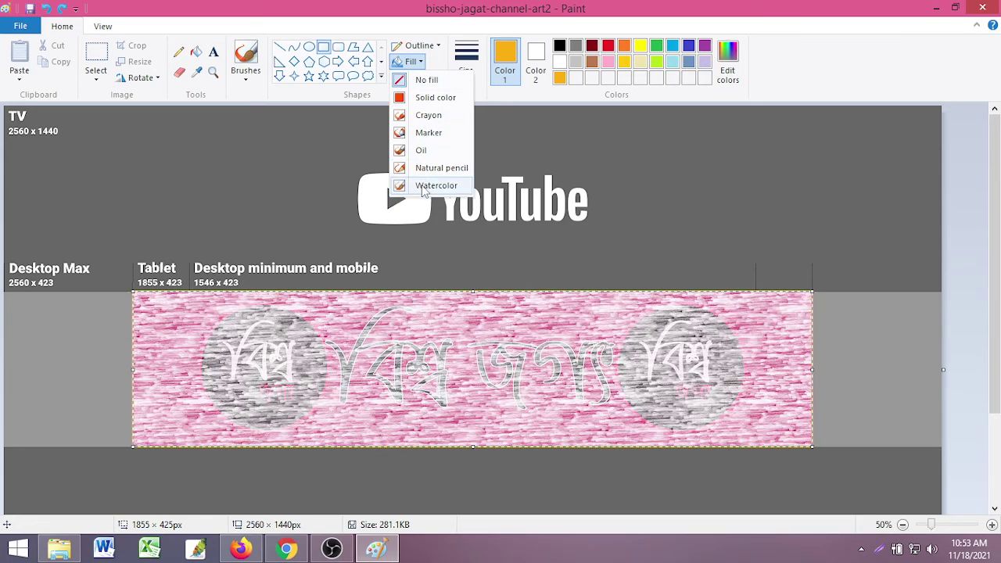
left_click(403, 99)
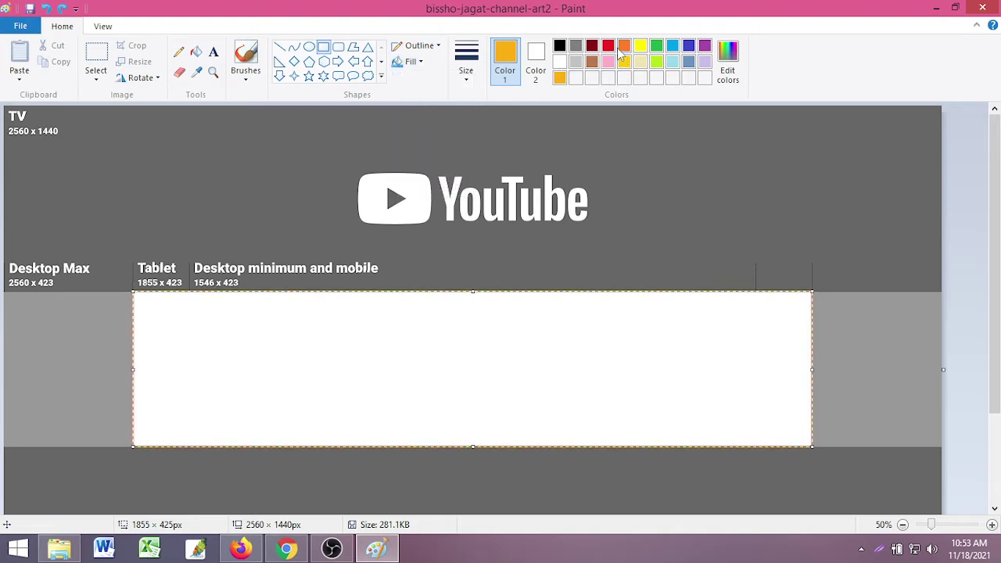
left_click(624, 47)
left_click(420, 64)
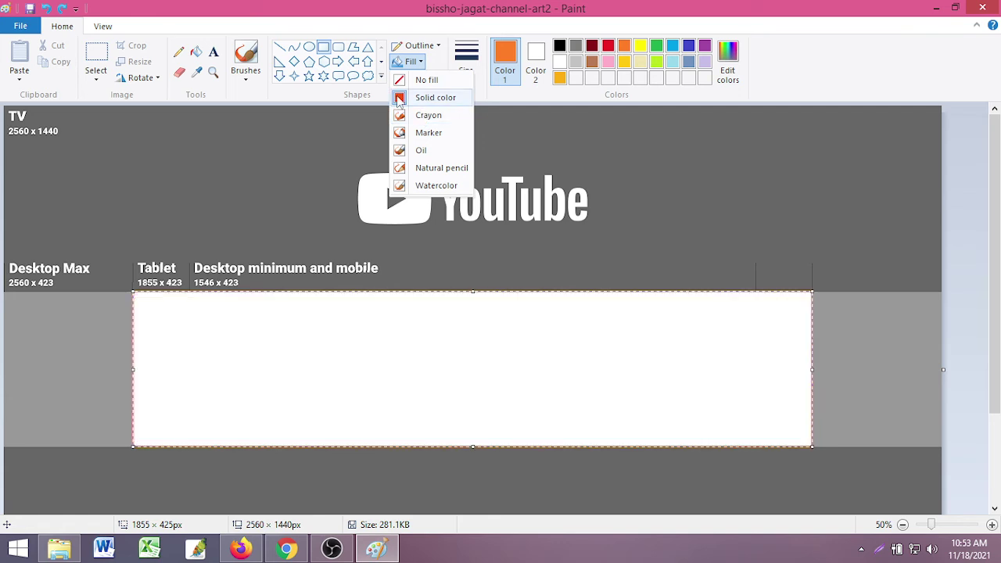
left_click(398, 100)
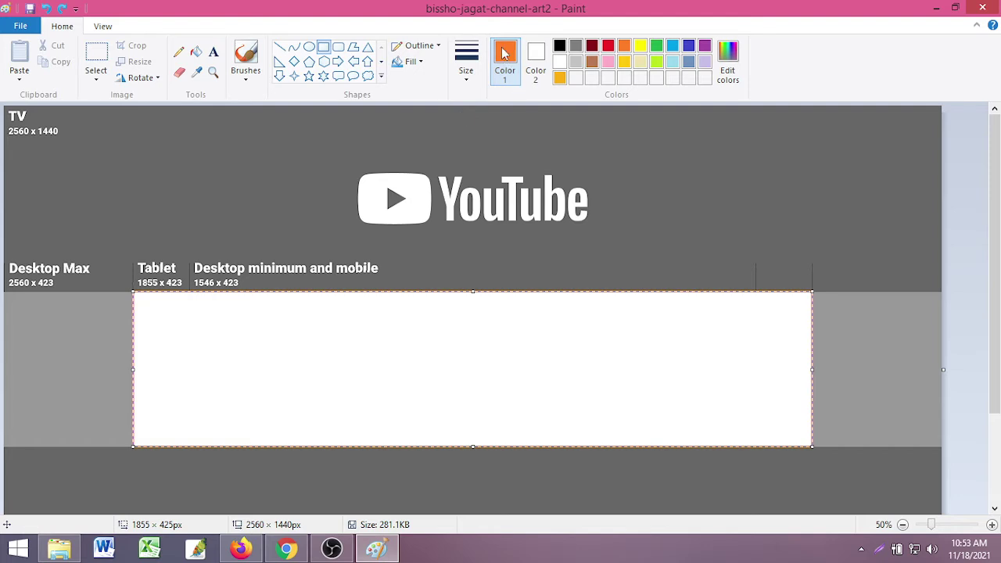
Step: Make the outline gold and fill the rectangle with solid white over the pink strip
left_click(609, 46)
left_click(625, 47)
left_click(641, 46)
left_click(657, 47)
left_click(608, 63)
left_click(624, 63)
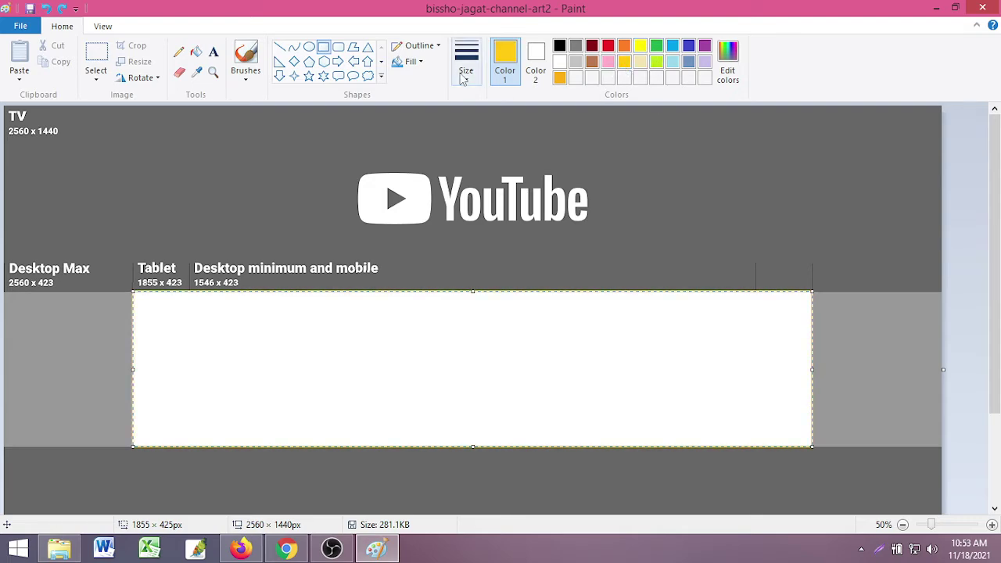
left_click(411, 61)
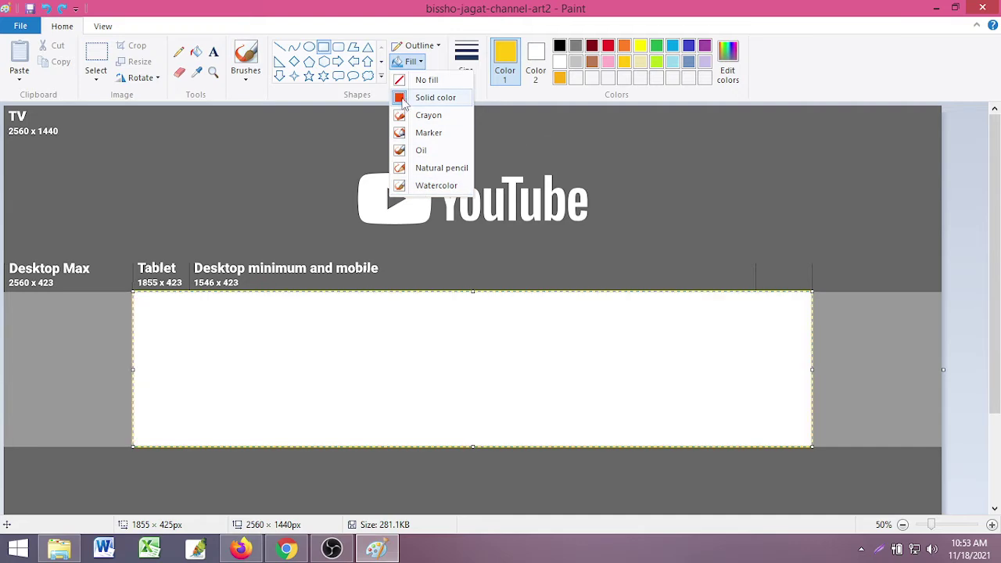
left_click(435, 97)
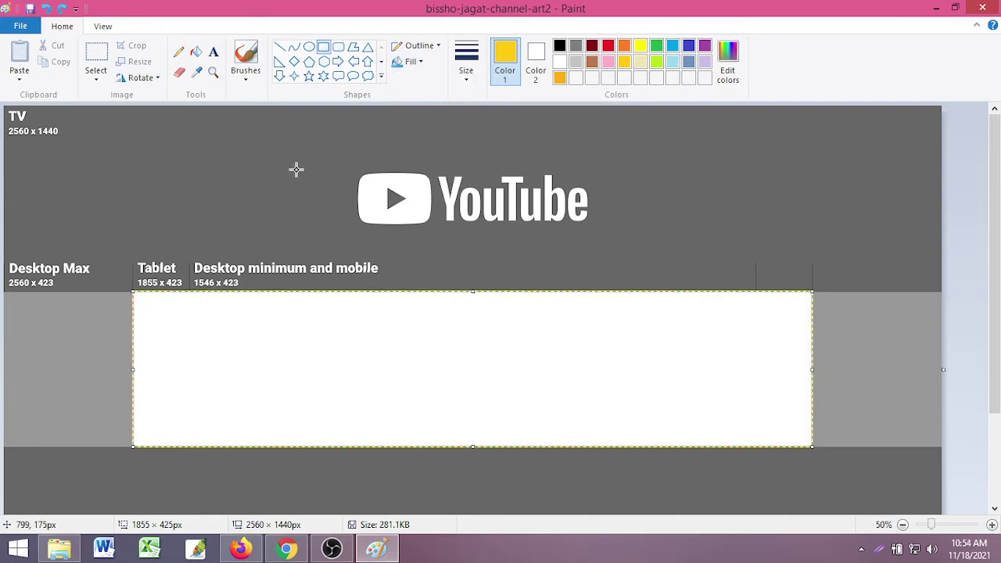
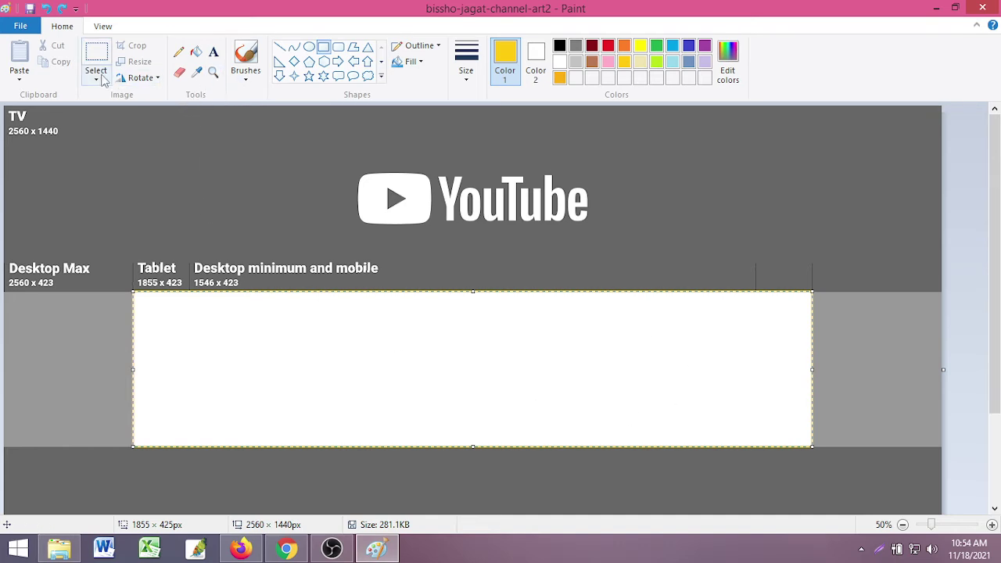
Step: Browse Paint's Select, Brushes, View and File menus
left_click(98, 84)
left_click(97, 83)
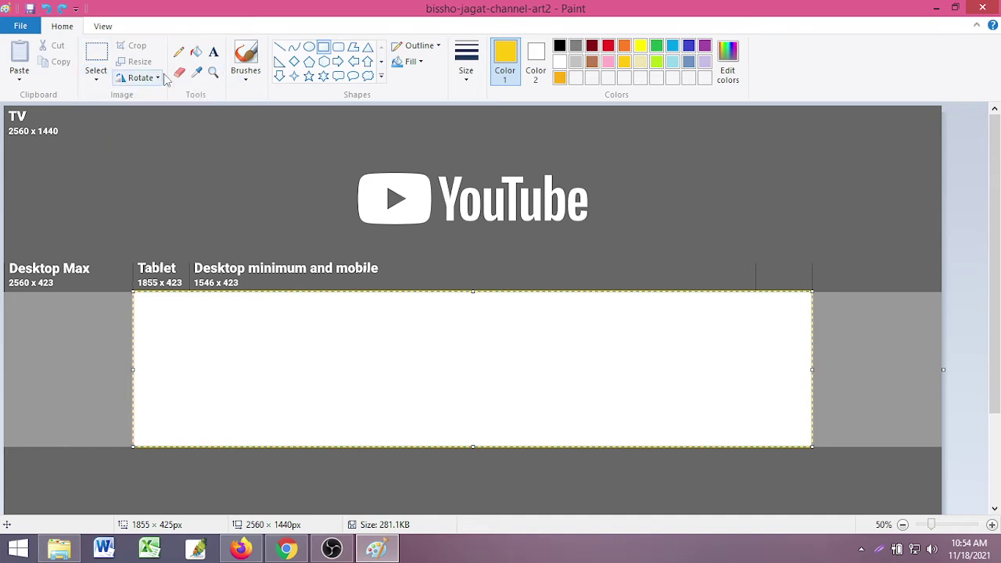
left_click(244, 80)
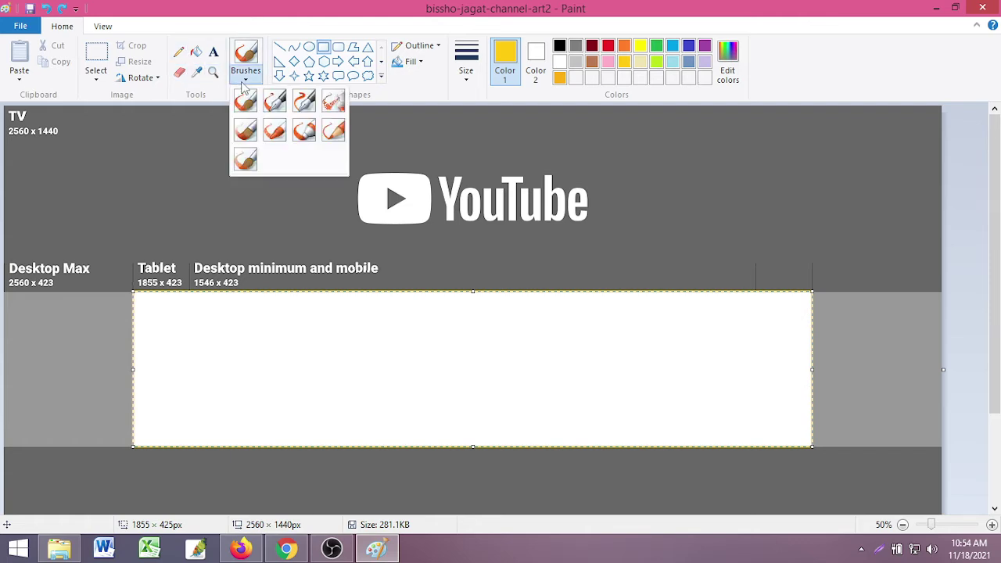
left_click(243, 86)
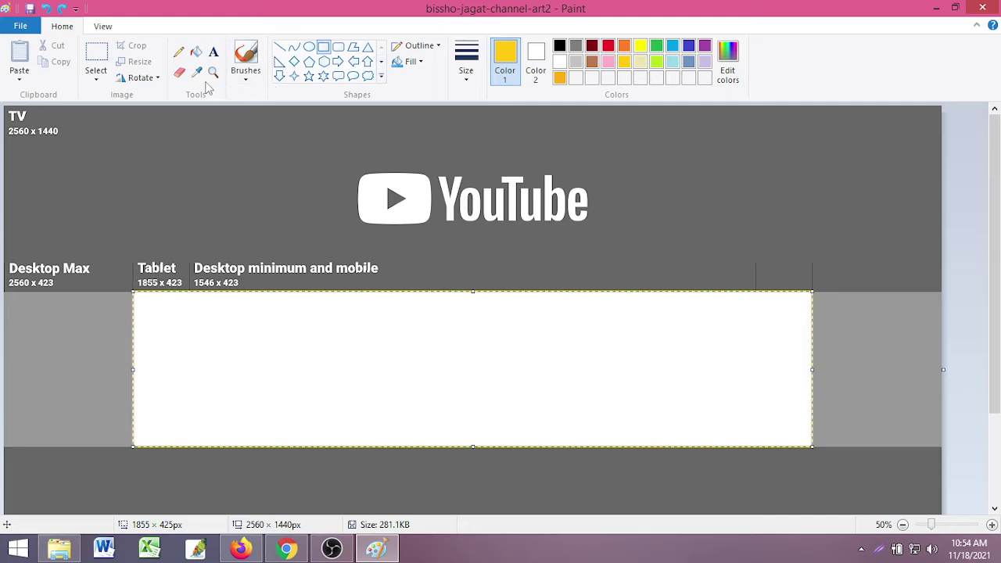
left_click(105, 27)
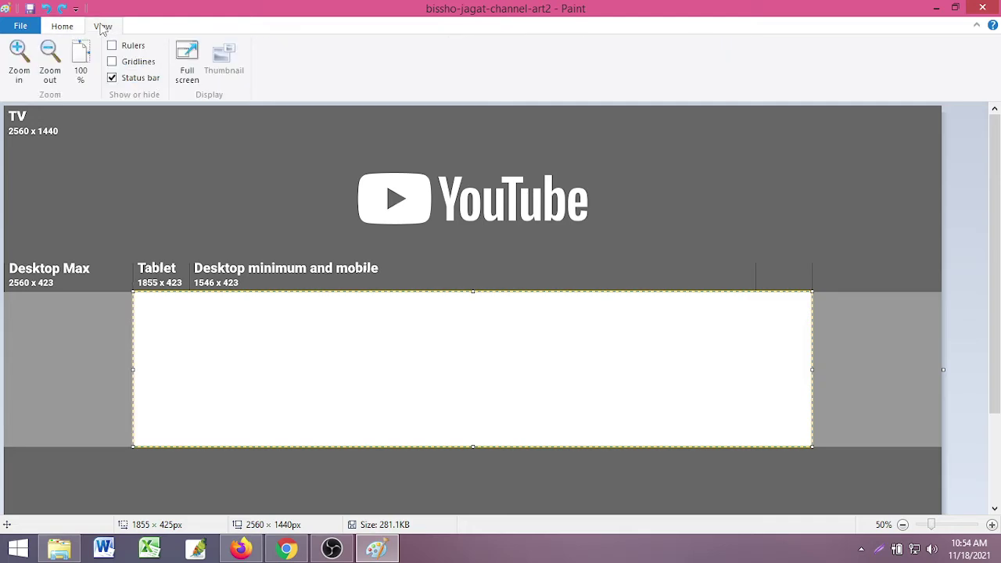
left_click(22, 26)
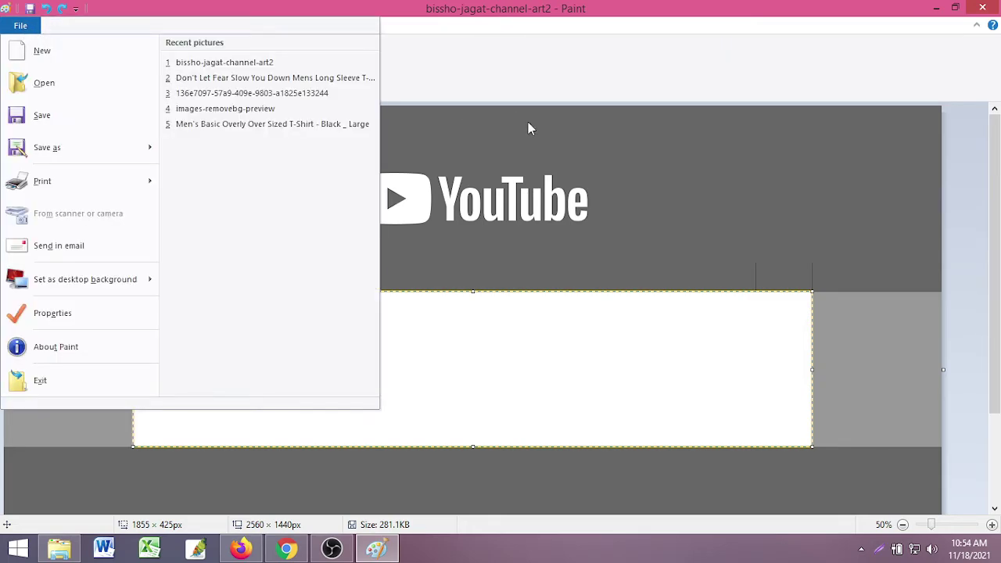
left_click(528, 128)
left_click(63, 27)
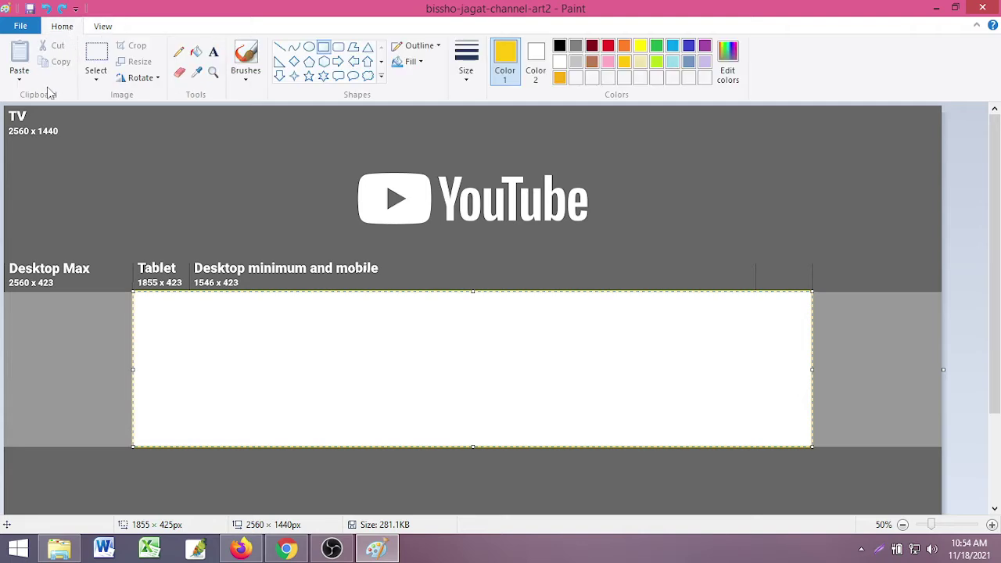
Step: Commit the white rectangle by switching to the Pencil and drawing a short yellow test stroke
left_click(102, 86)
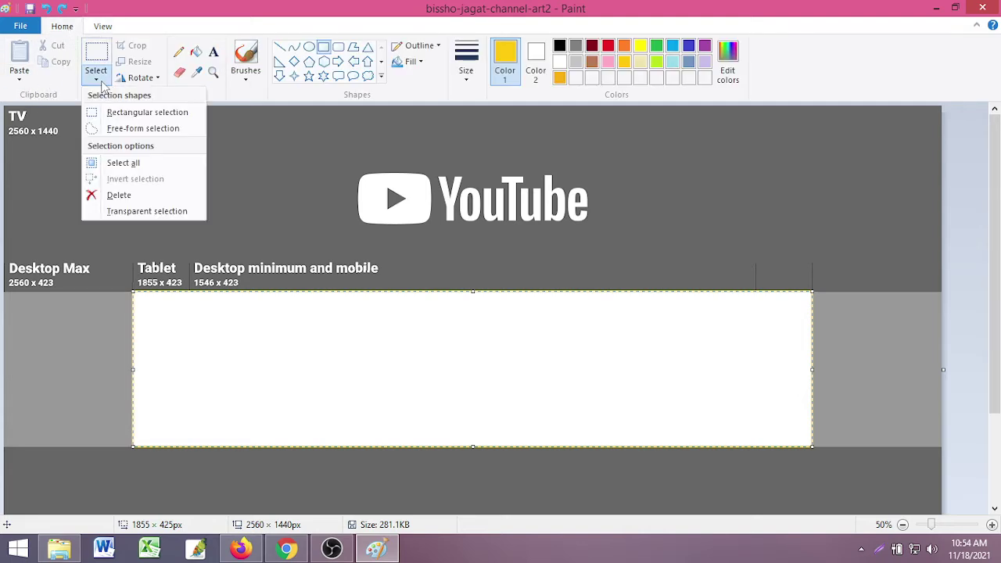
left_click(125, 77)
left_click(127, 77)
left_click(128, 77)
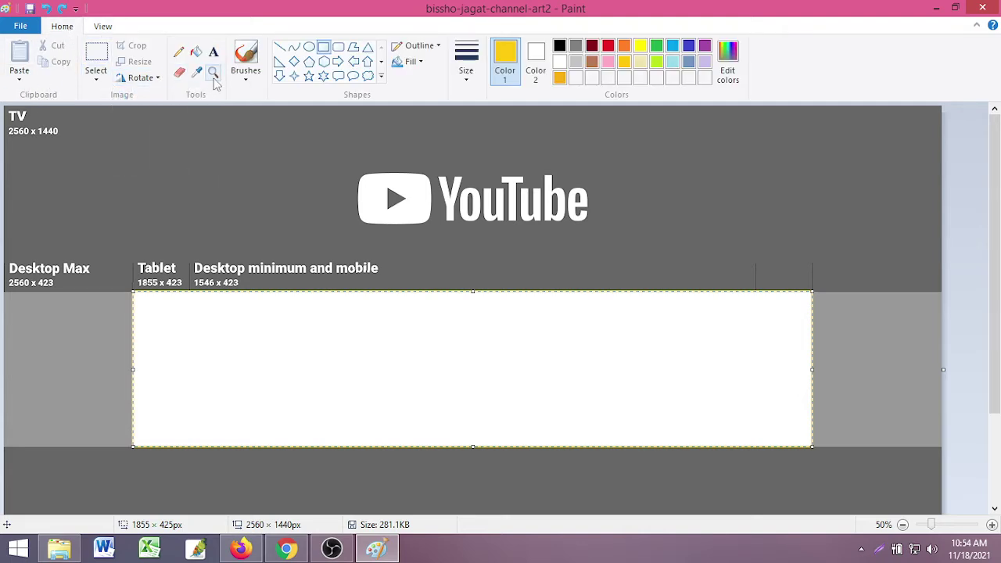
left_click(179, 53)
left_click_drag(196, 340, 201, 373)
Step: Undo the test stroke and add a 'Creative Ict Academy' text box at size 72
key("ctrl+z")
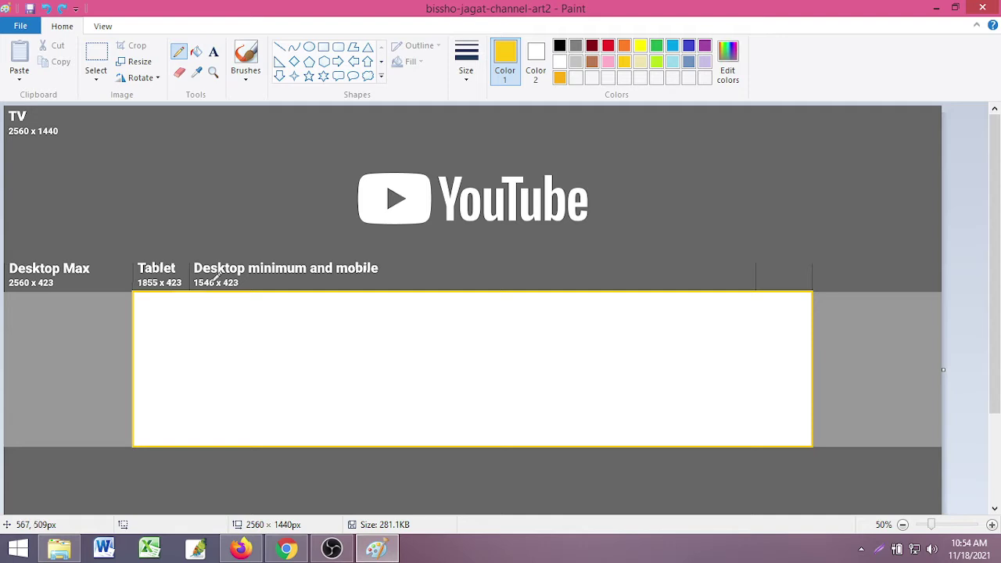
left_click(214, 54)
left_click_drag(163, 340, 270, 356)
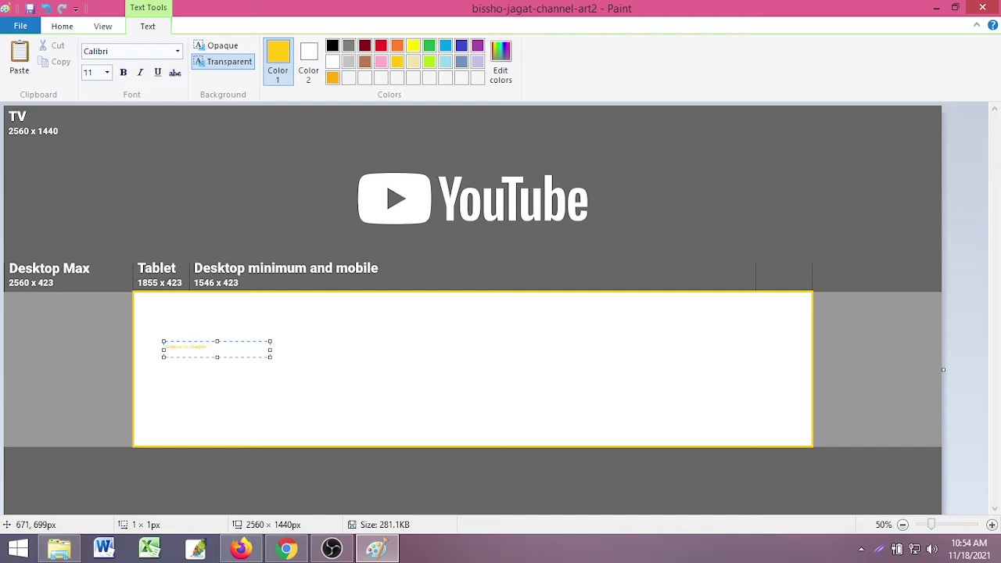
left_click_drag(211, 346, 161, 342)
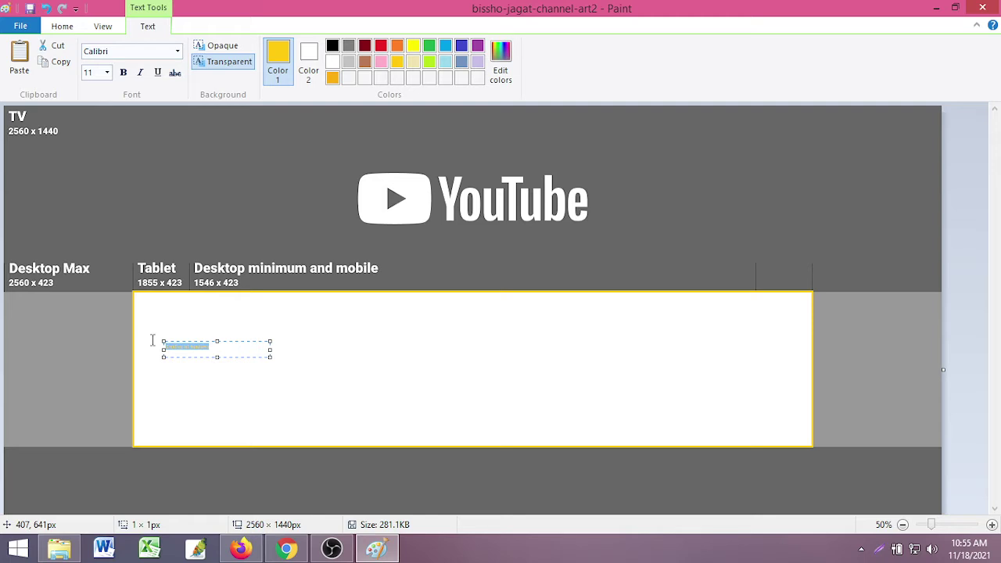
left_click(106, 72)
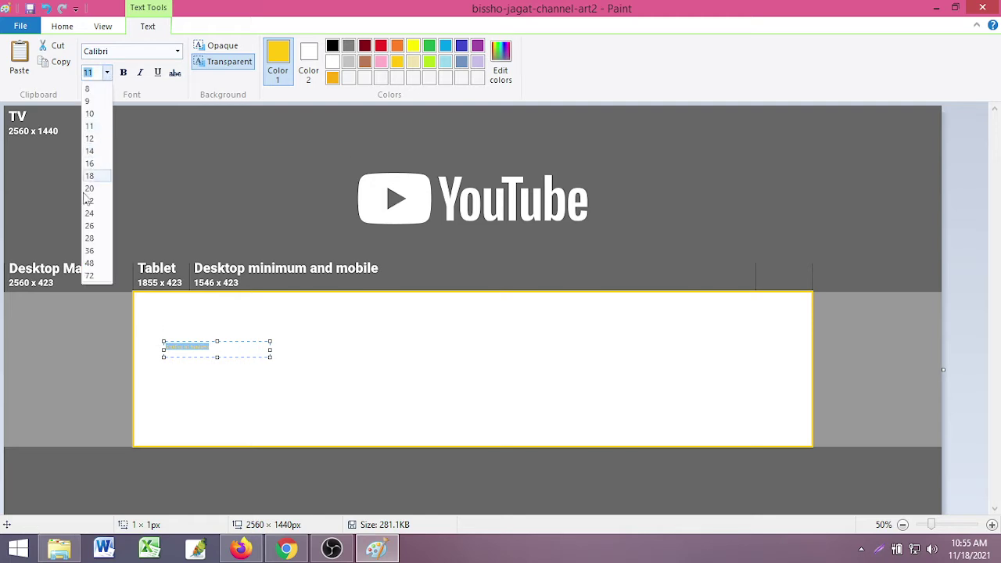
left_click(89, 275)
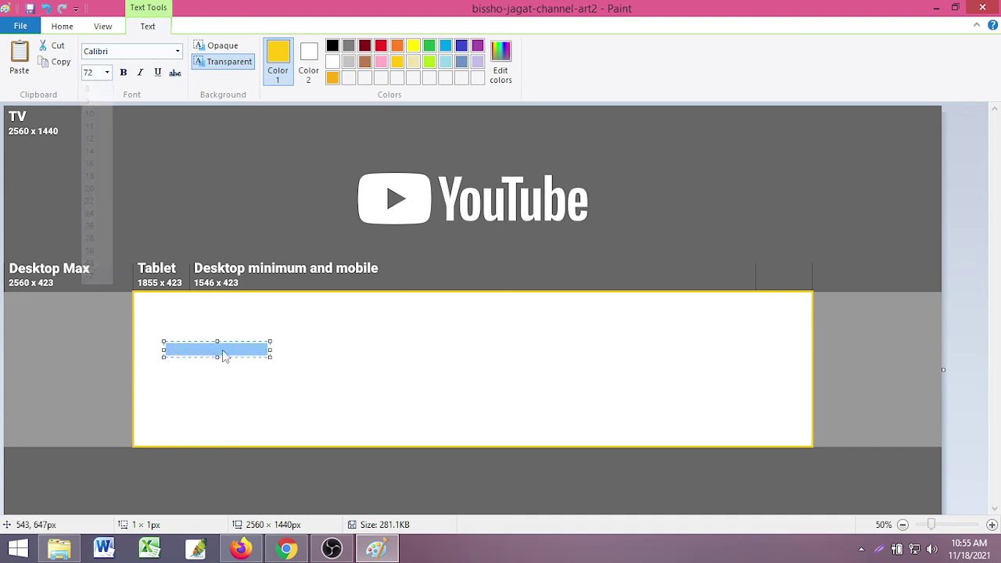
left_click_drag(269, 356, 165, 364)
Step: Enlarge the heading to size 100 and widen the box so 'Academy' fits
left_click(107, 73)
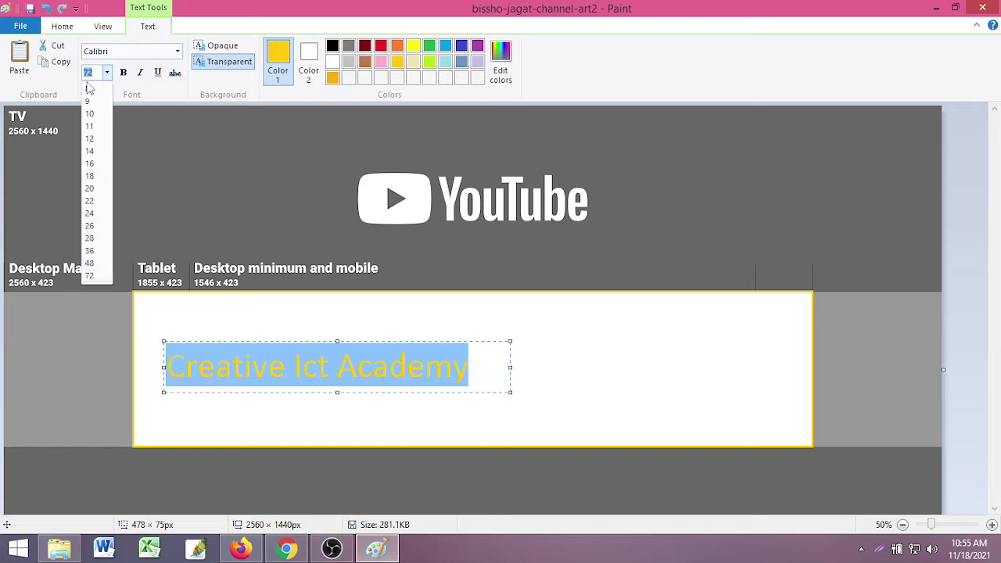
type("100")
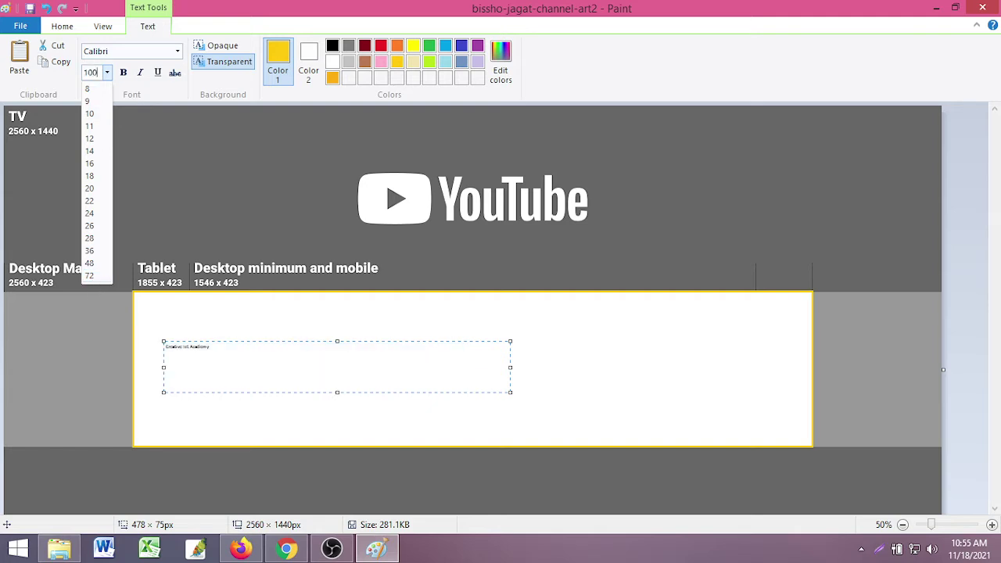
key("Return")
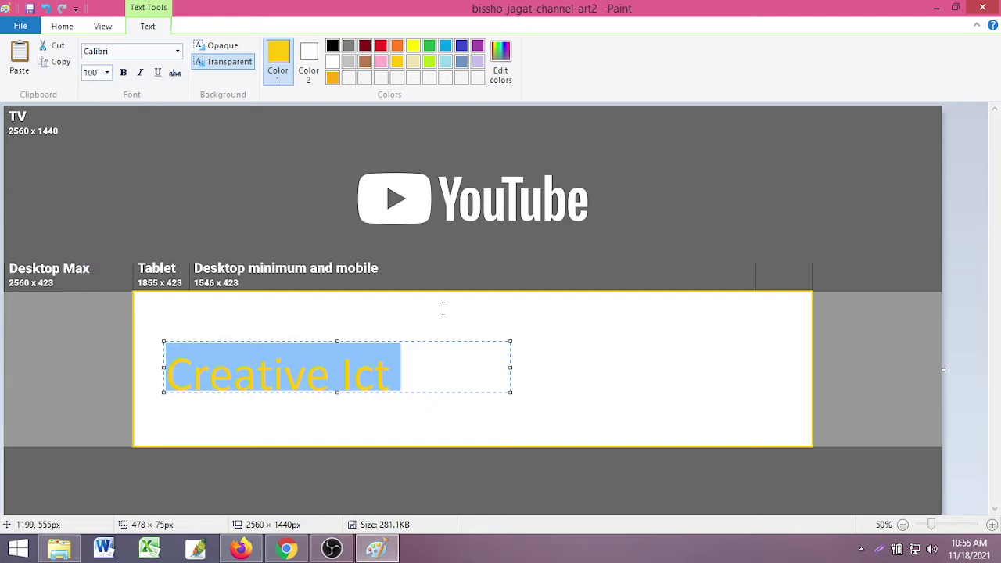
left_click_drag(510, 366, 717, 370)
left_click(762, 393)
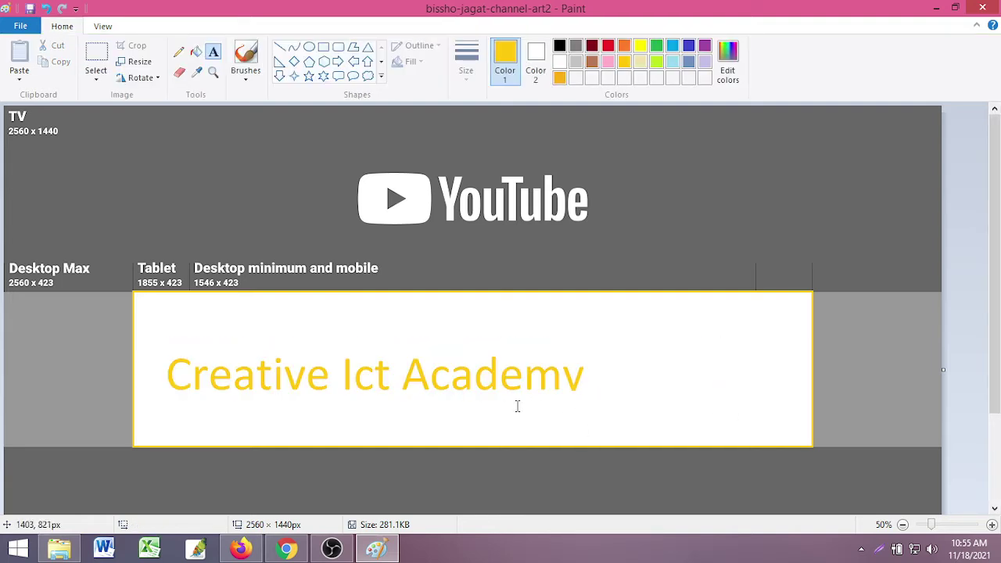
left_click(526, 313)
left_click(446, 369)
left_click(369, 307)
left_click(328, 373)
left_click(304, 308)
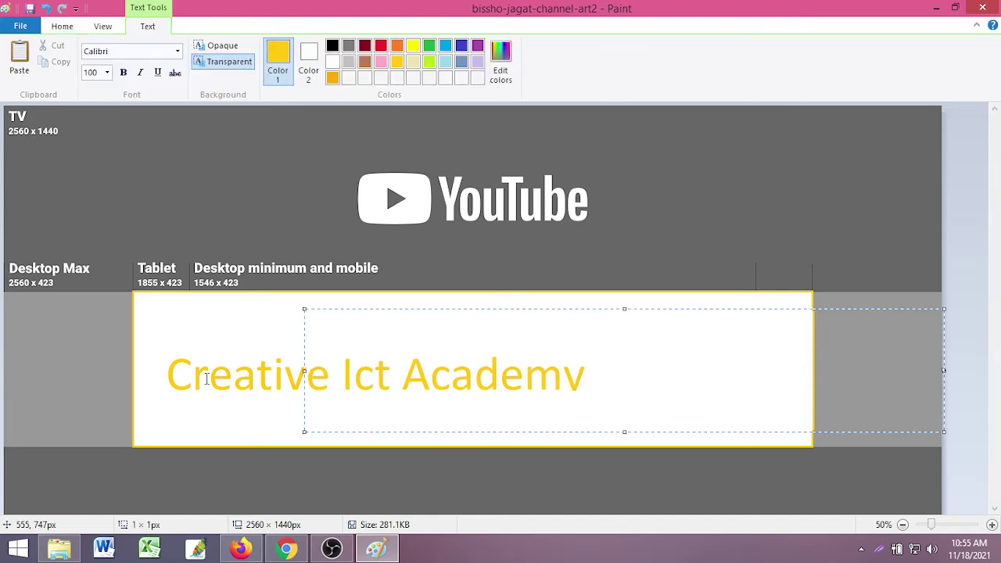
left_click(206, 378)
left_click(170, 310)
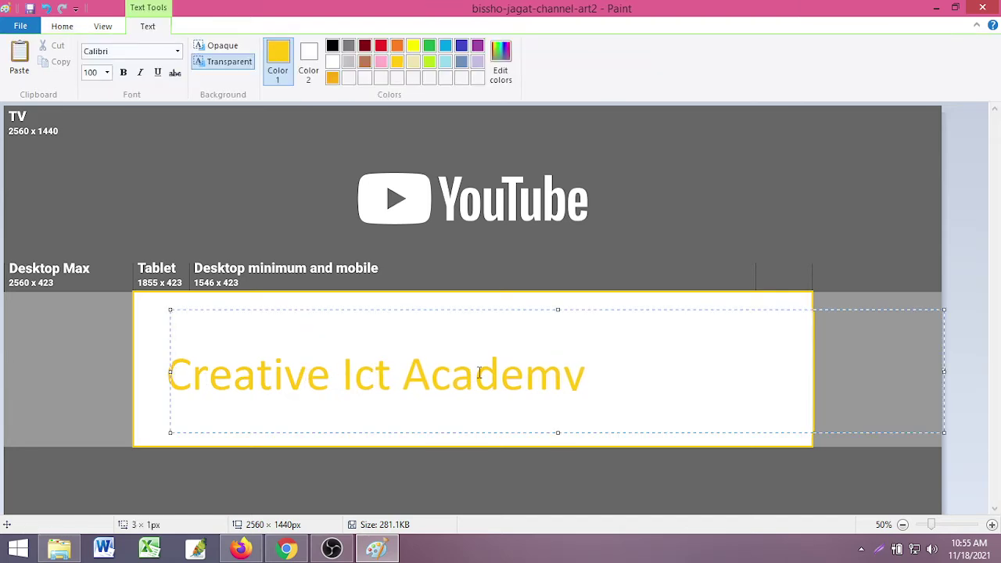
left_click_drag(943, 373, 786, 368)
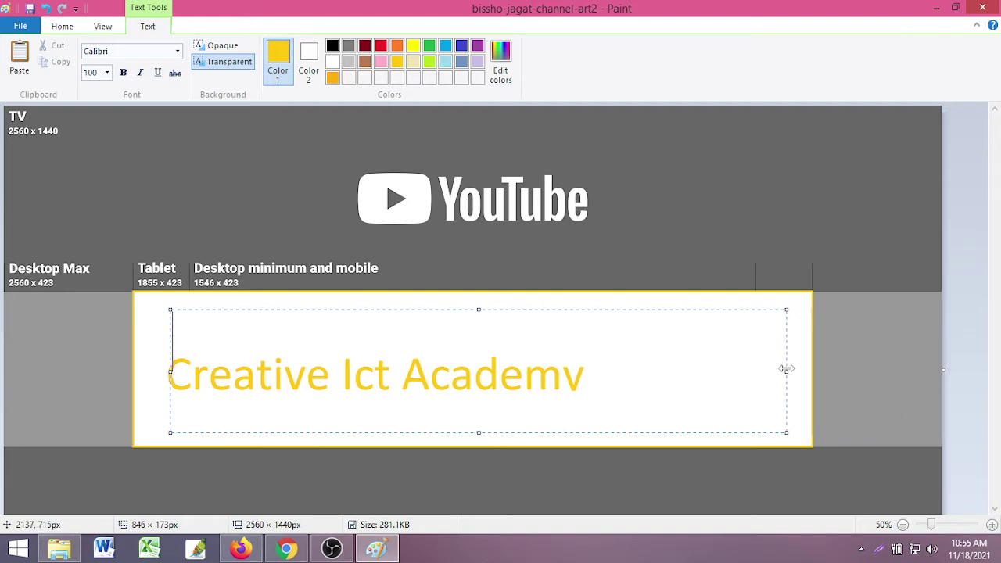
left_click_drag(786, 376, 748, 373)
left_click(529, 467)
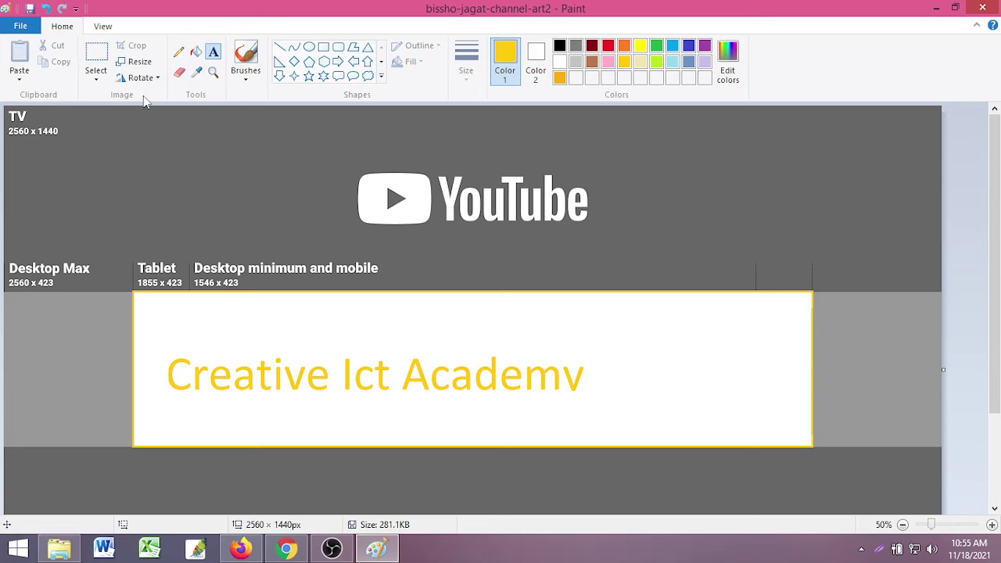
left_click(286, 549)
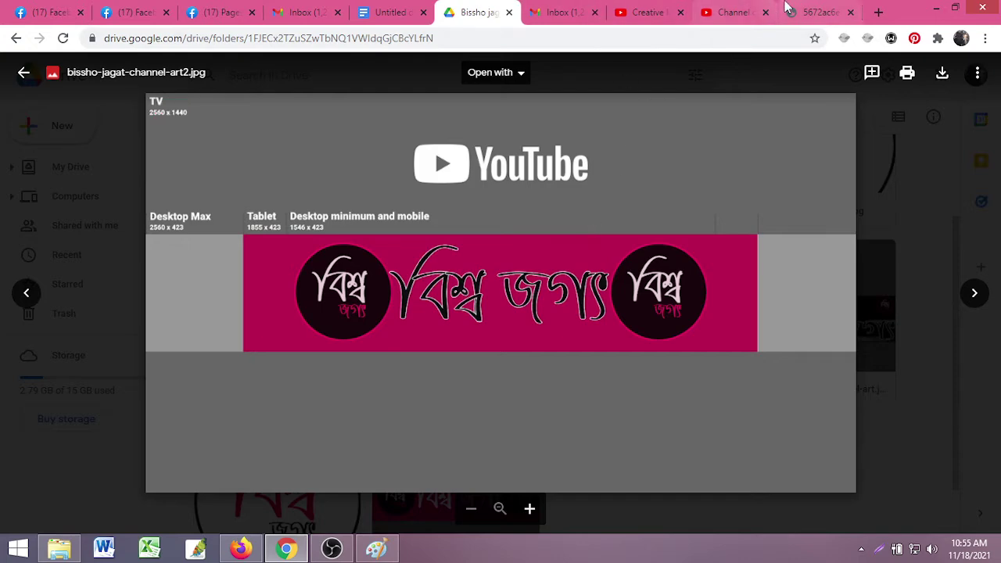
Step: Close the banner-template image tab in Chrome
left_click(809, 12)
left_click(735, 9)
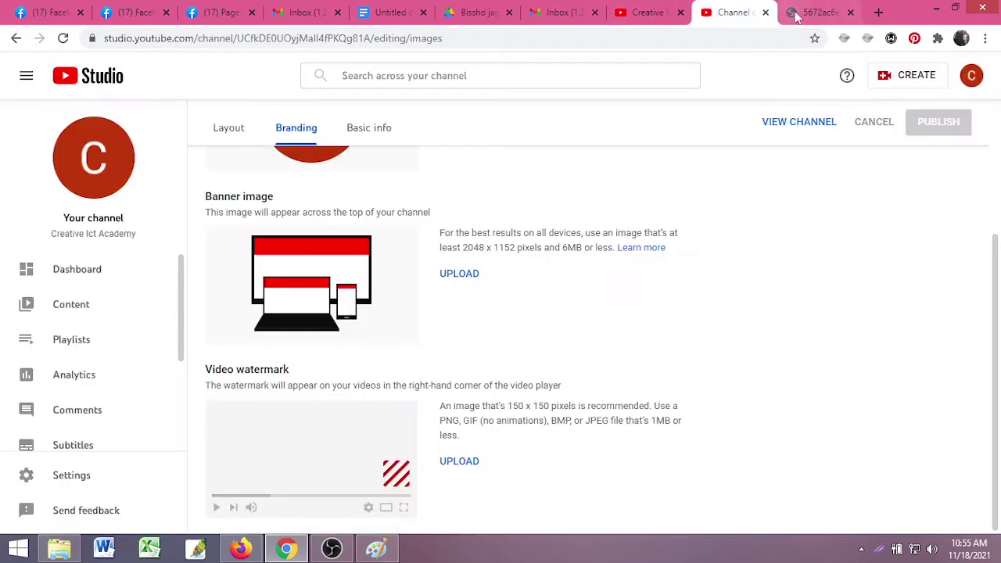
left_click(837, 16)
left_click(851, 13)
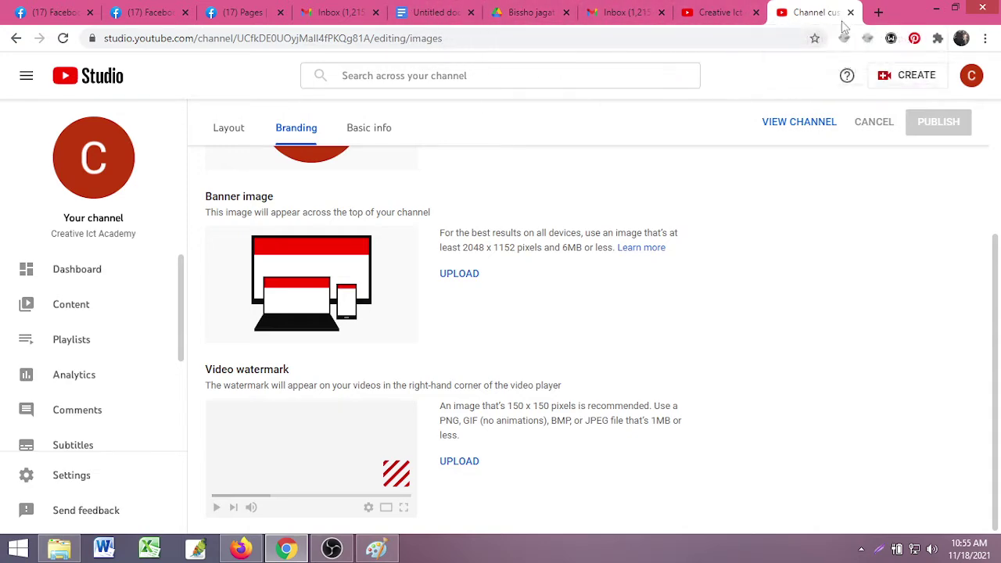
Step: Load canva.com in a new tab and return to Paint
left_click(878, 12)
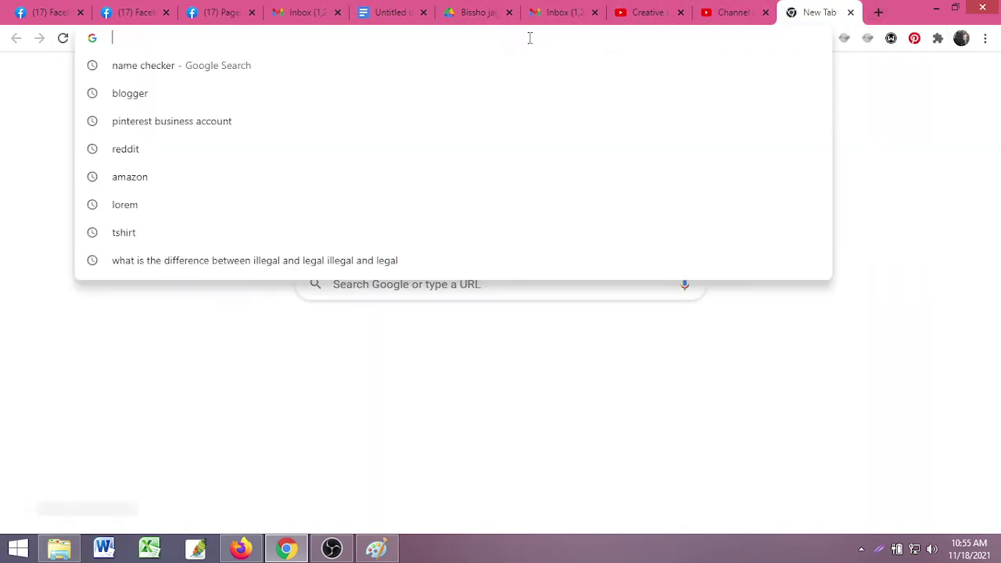
type("canva")
key("Return")
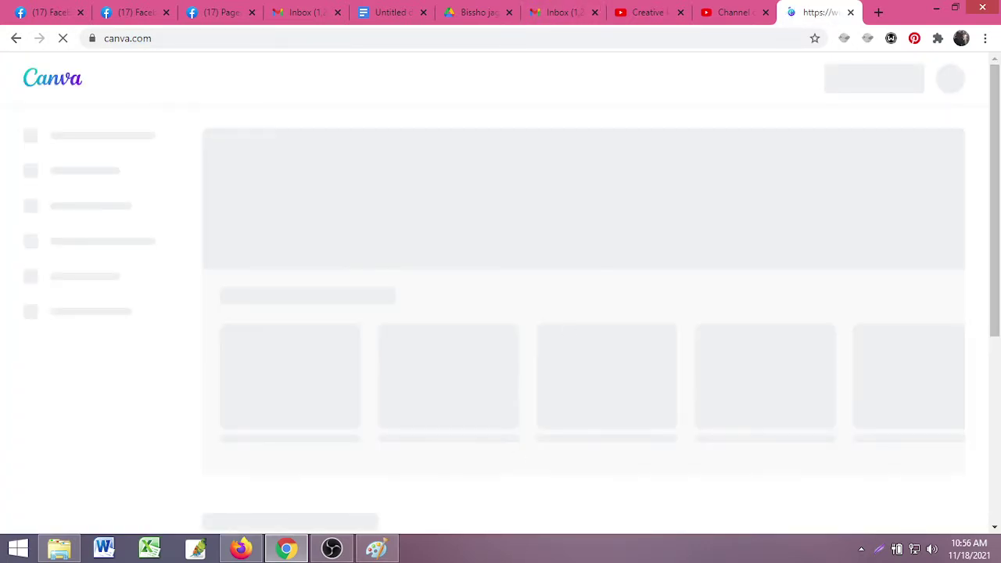
left_click(376, 548)
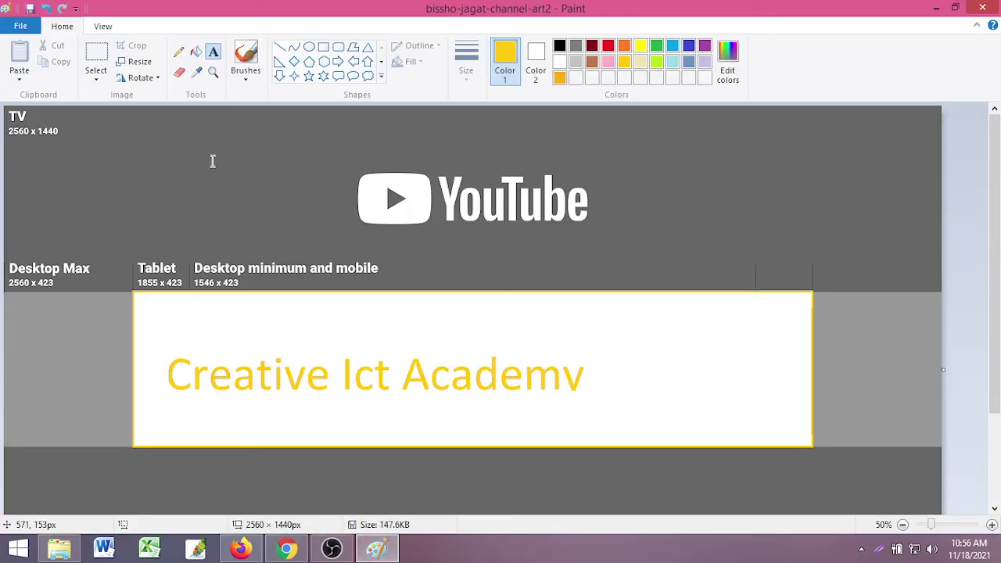
Step: Preview bissho-jagat-channel-art2 from Downloads, then bring the Canva browser window back
left_click(936, 8)
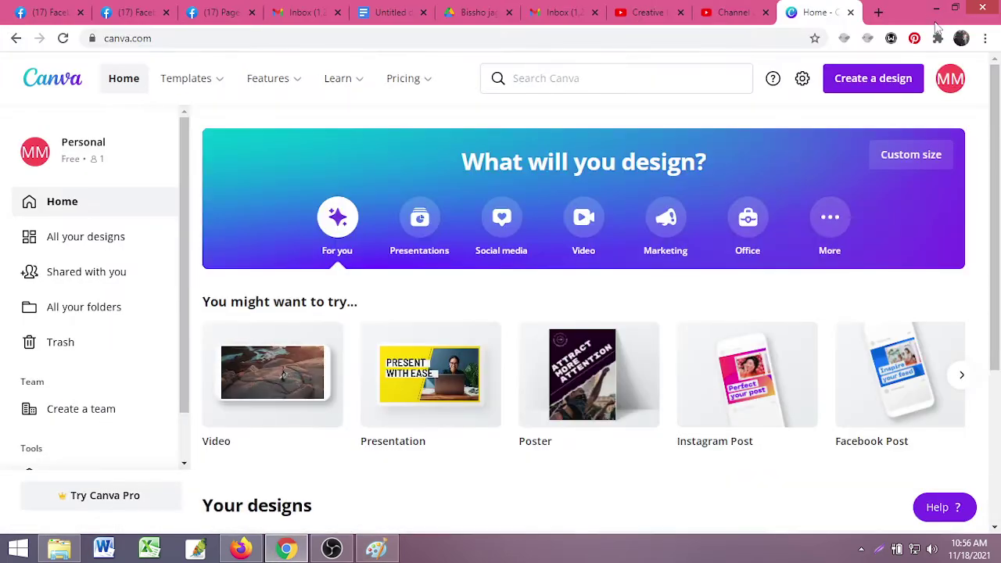
left_click(936, 8)
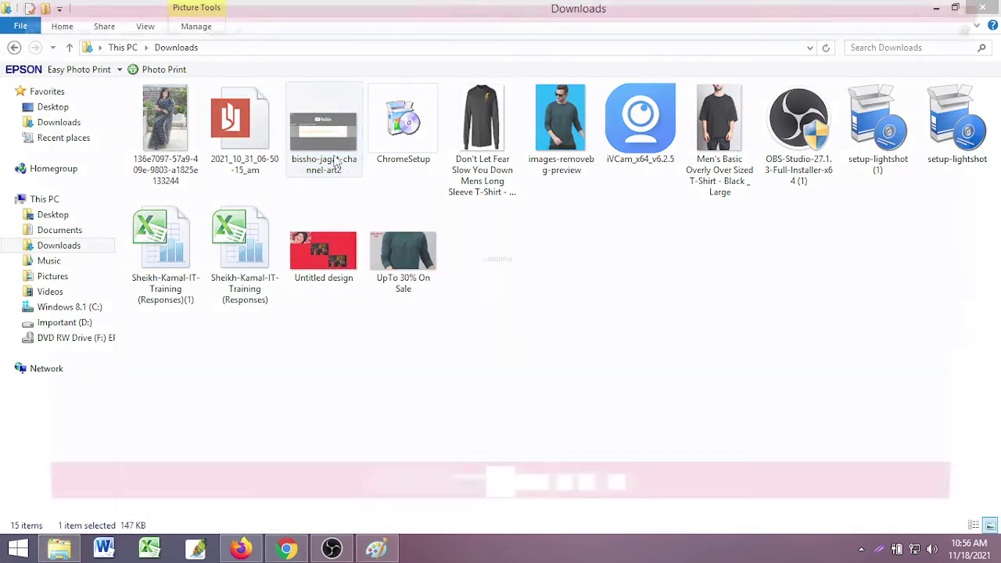
double_click(337, 162)
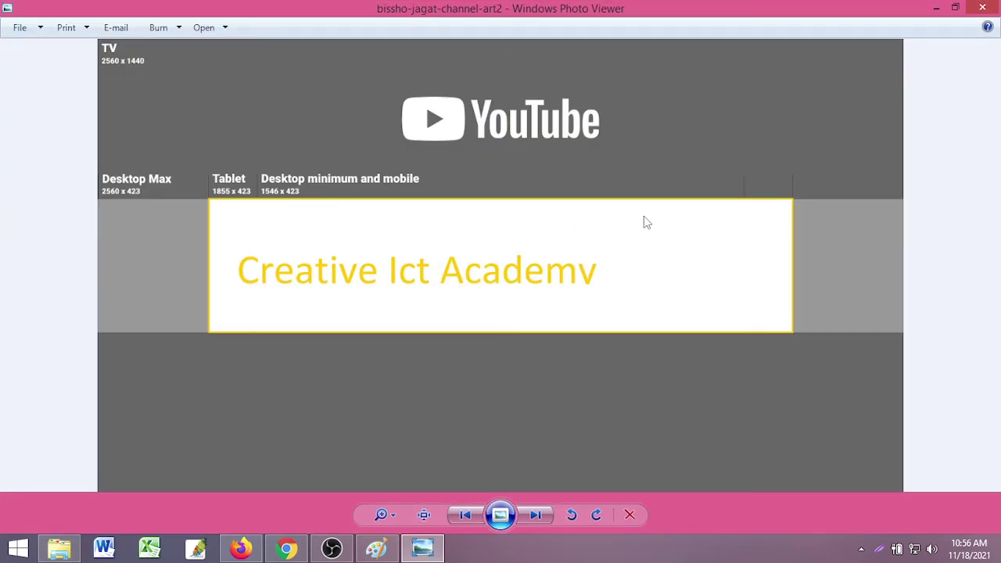
left_click(982, 8)
left_click(286, 549)
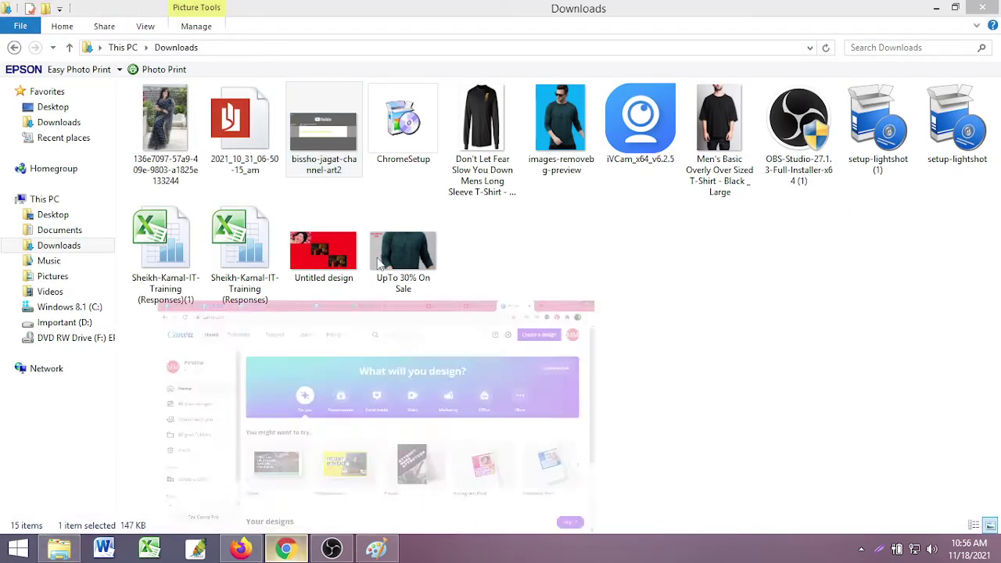
left_click(609, 78)
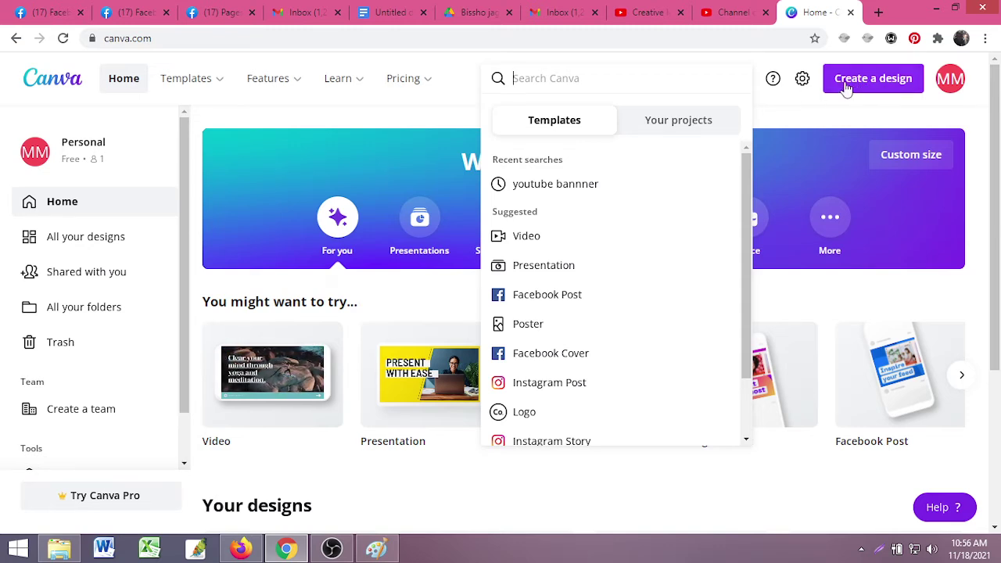
Step: Search 'youtu' in Canva and open the red-and-black gamer YouTube Channel Art template
left_click(813, 113)
left_click(599, 77)
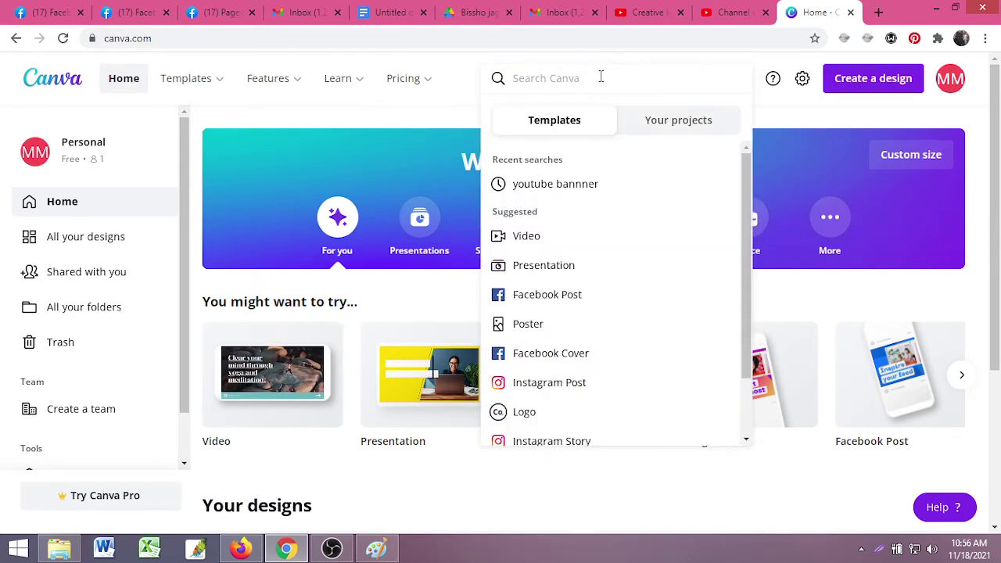
type("yout")
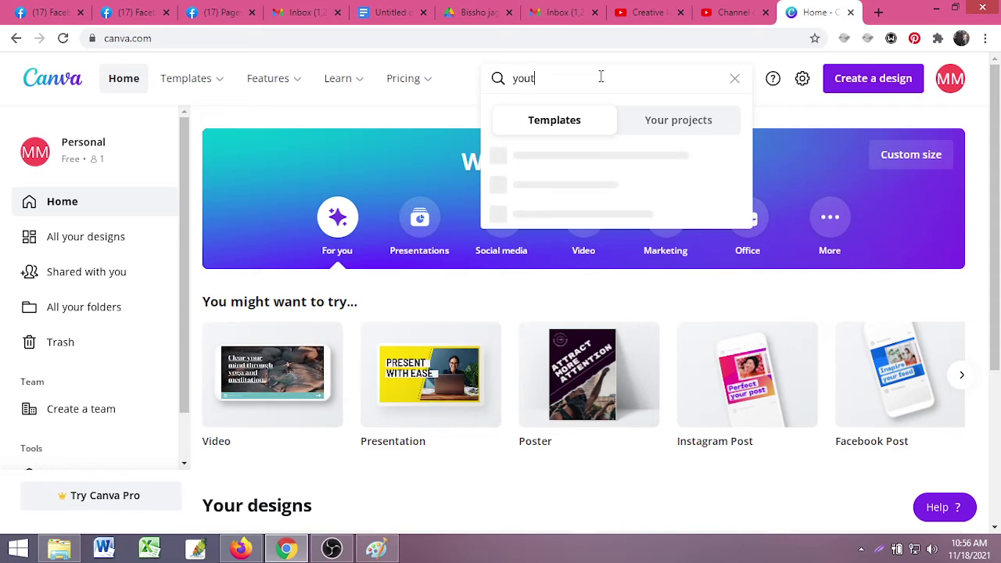
type("u")
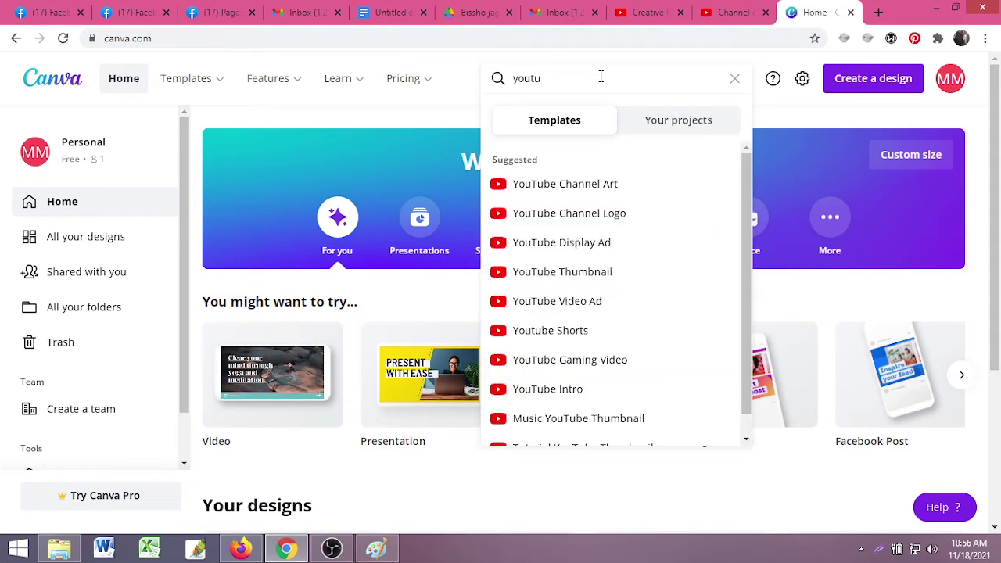
left_click(581, 183)
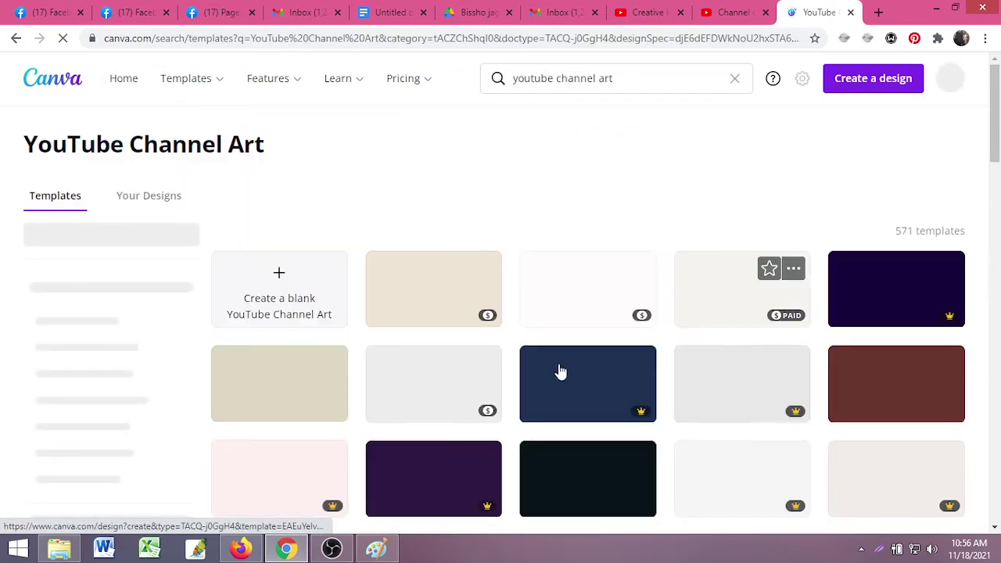
scroll(500, 406, "down", 1)
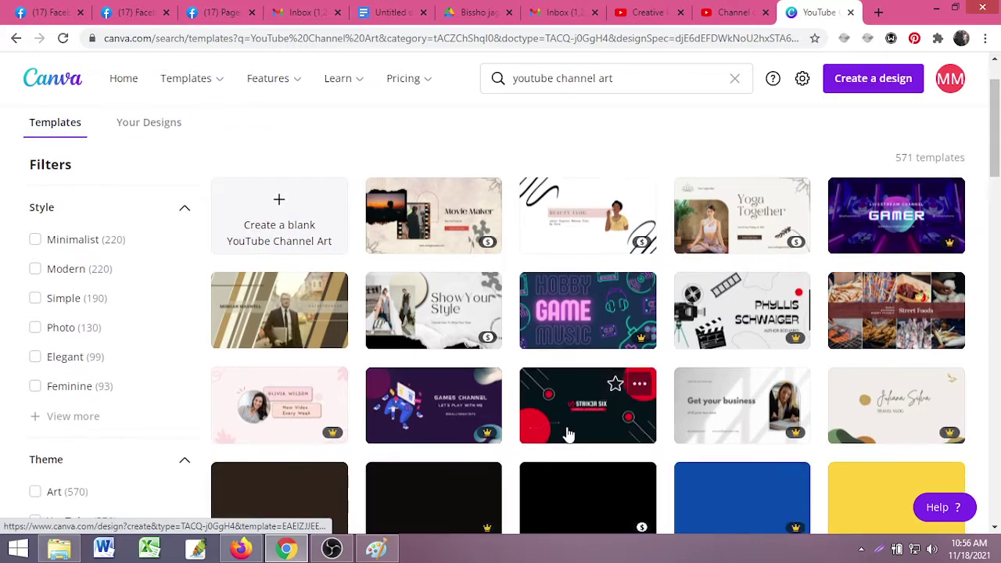
left_click(594, 414)
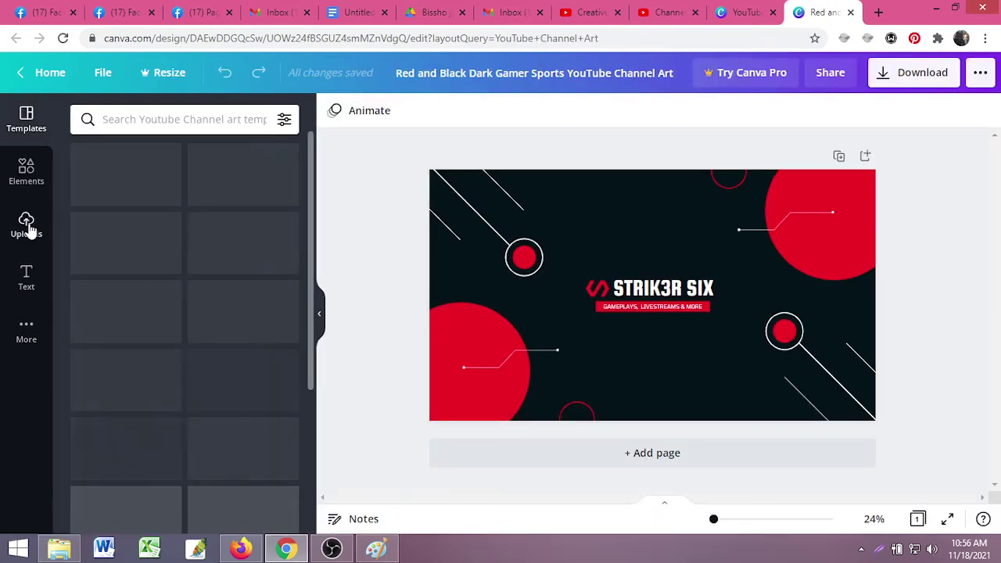
left_click(27, 222)
Step: Upload bissho-jagat-channel-art2 from Downloads and stretch it over the 2560 × 1440 canvas
left_click(206, 118)
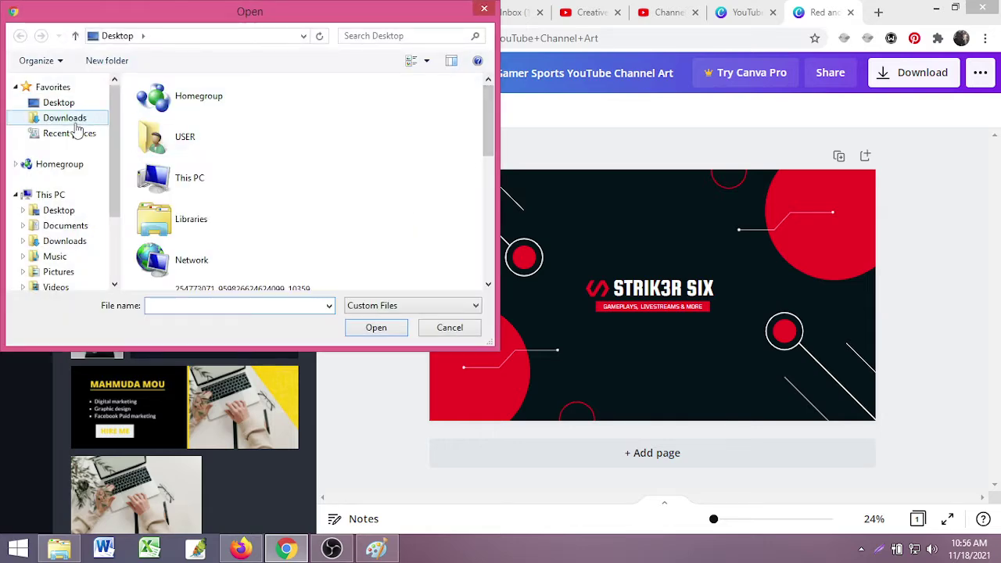
left_click(66, 118)
left_click(250, 129)
left_click(375, 327)
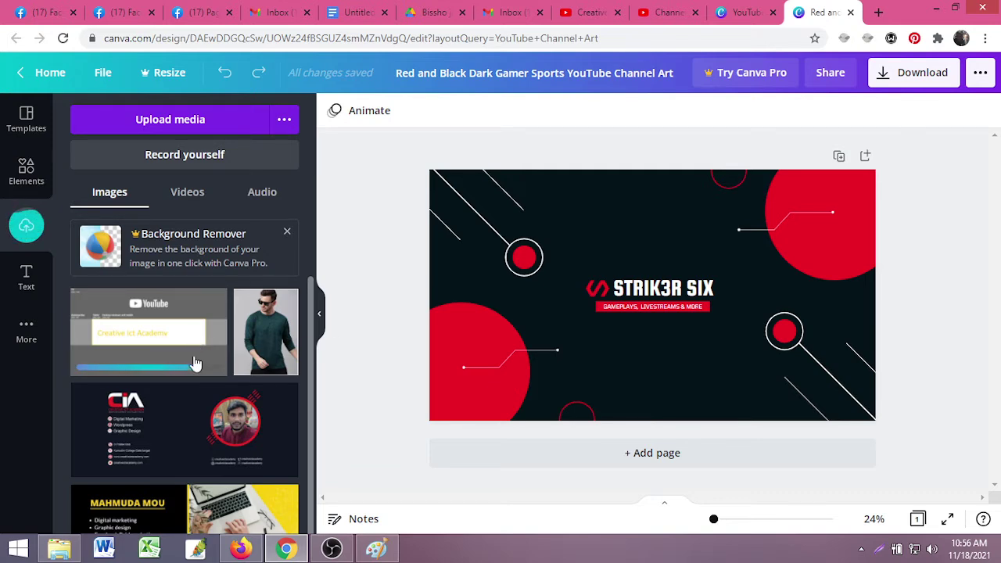
left_click(148, 330)
left_click_drag(468, 200, 429, 171)
left_click_drag(821, 392, 853, 414)
left_click(914, 321)
Step: Undo the stretch and widen the banner image to the left and right canvas edges
left_click(680, 175)
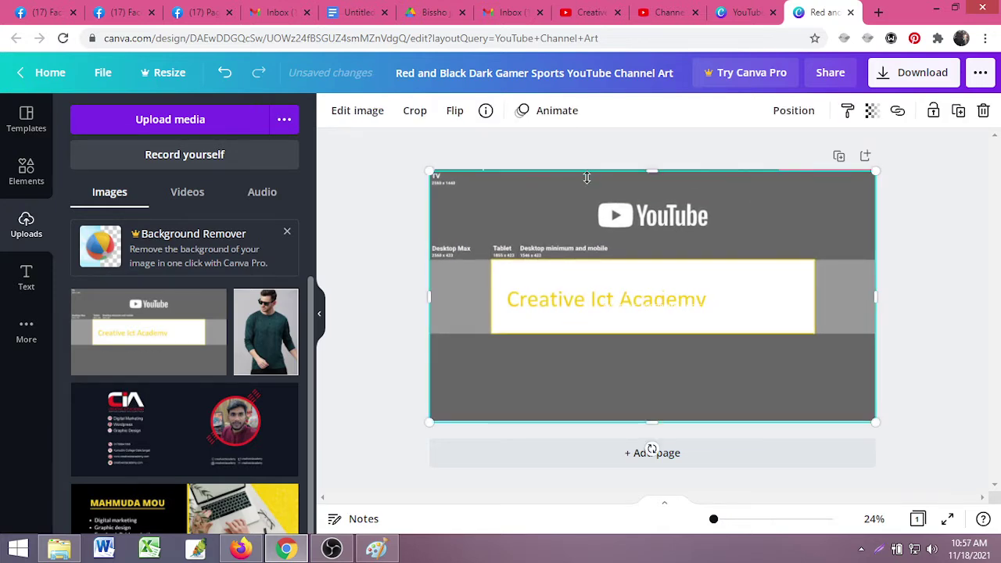
left_click_drag(651, 175, 652, 167)
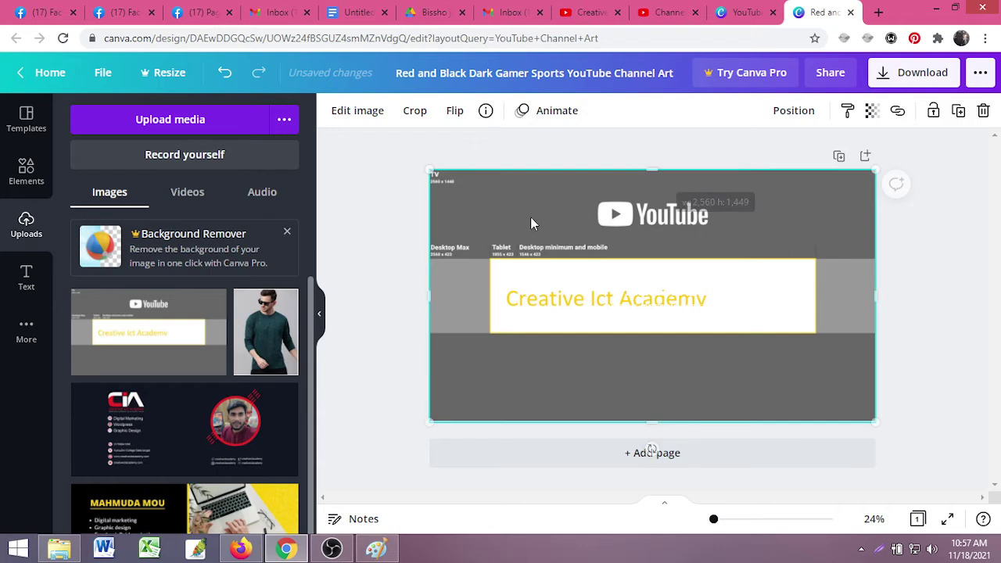
key("ctrl+z")
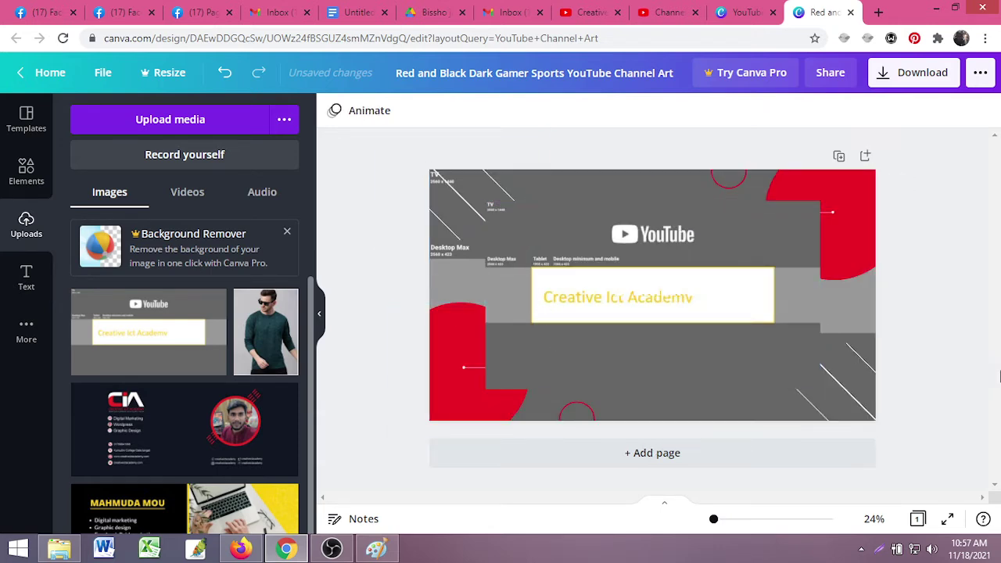
left_click(552, 291)
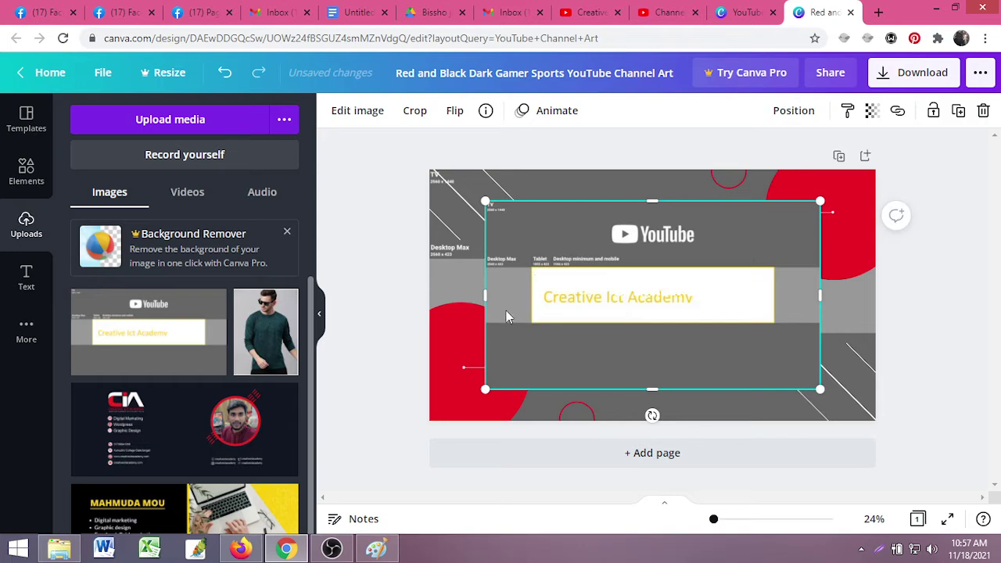
left_click_drag(486, 296, 430, 295)
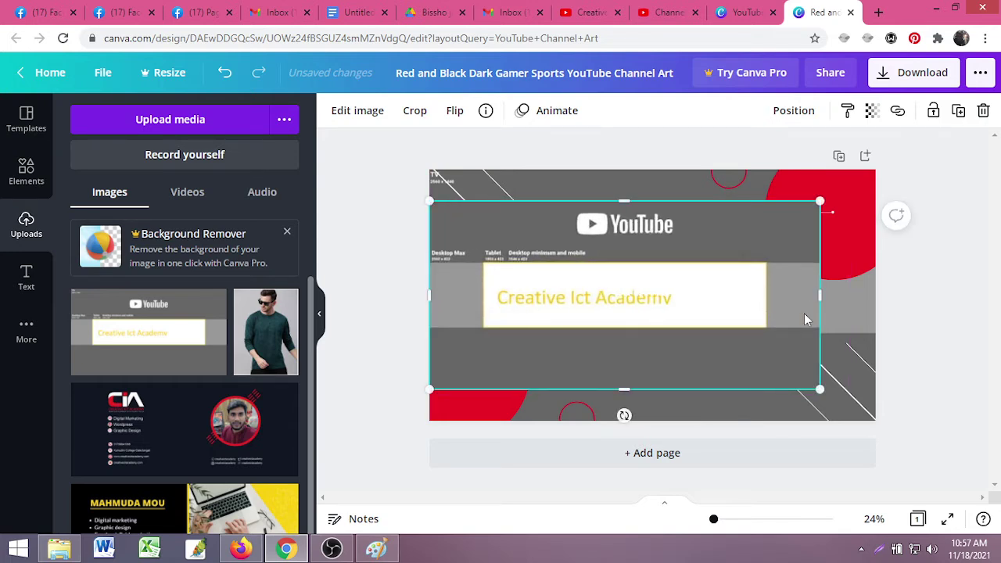
left_click_drag(819, 299, 882, 304)
left_click(896, 305)
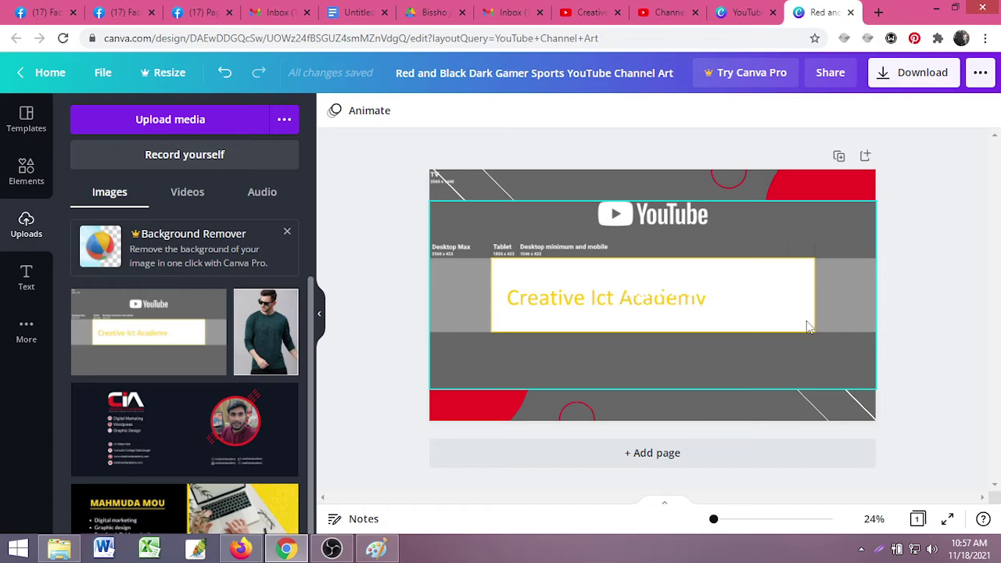
Step: Send the banner image backward behind the template graphics
left_click(618, 203)
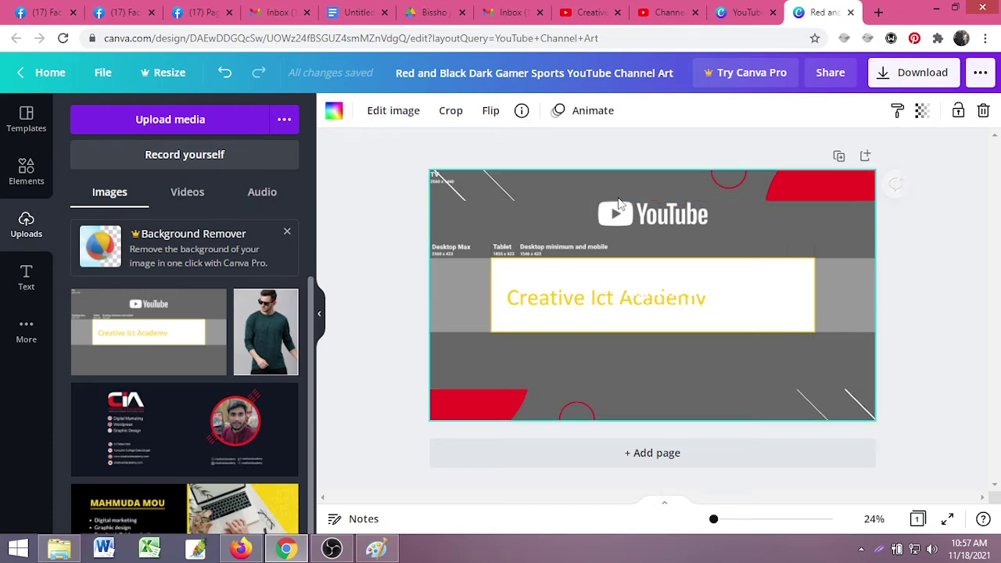
key("ctrl+alt+[")
left_click(602, 252)
Step: Delete the buried banner copy and add bissho-jagat-channel-art2 to the design again
key("Delete")
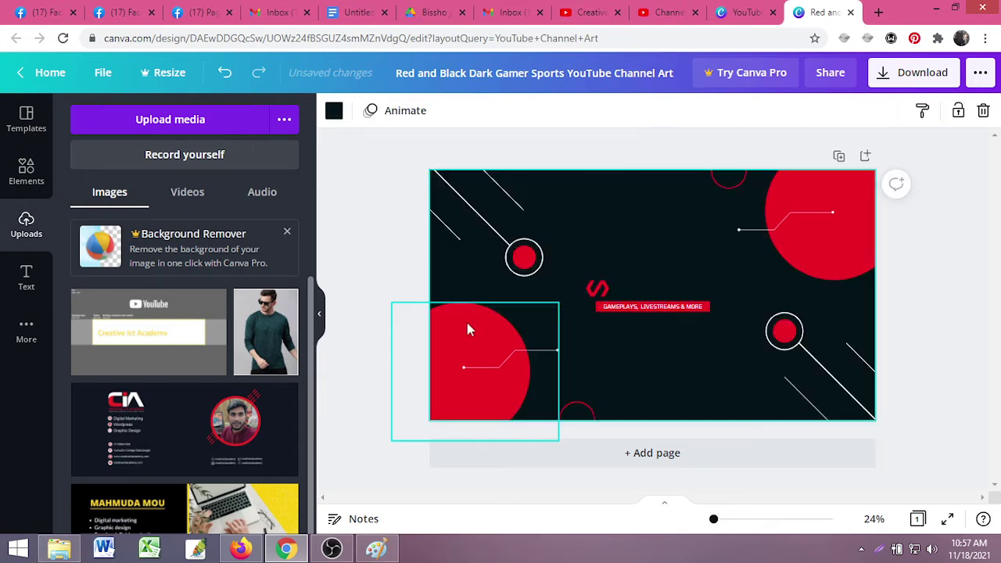
left_click(374, 359)
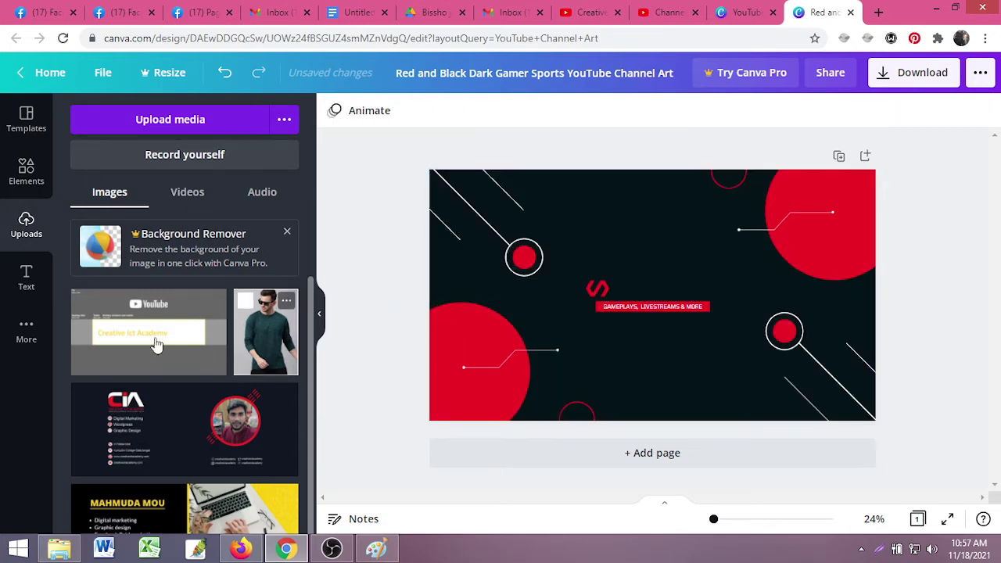
left_click(214, 125)
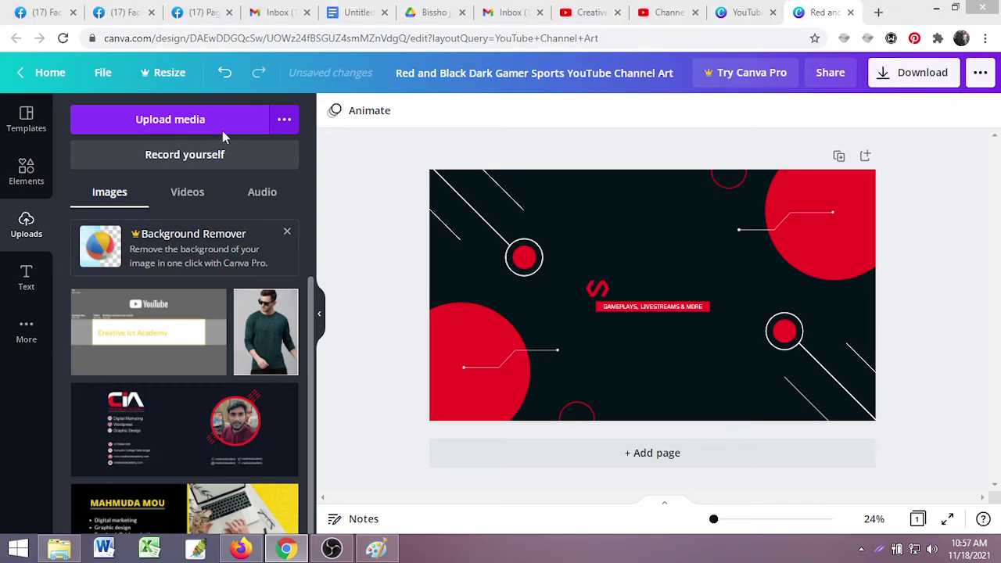
left_click(266, 162)
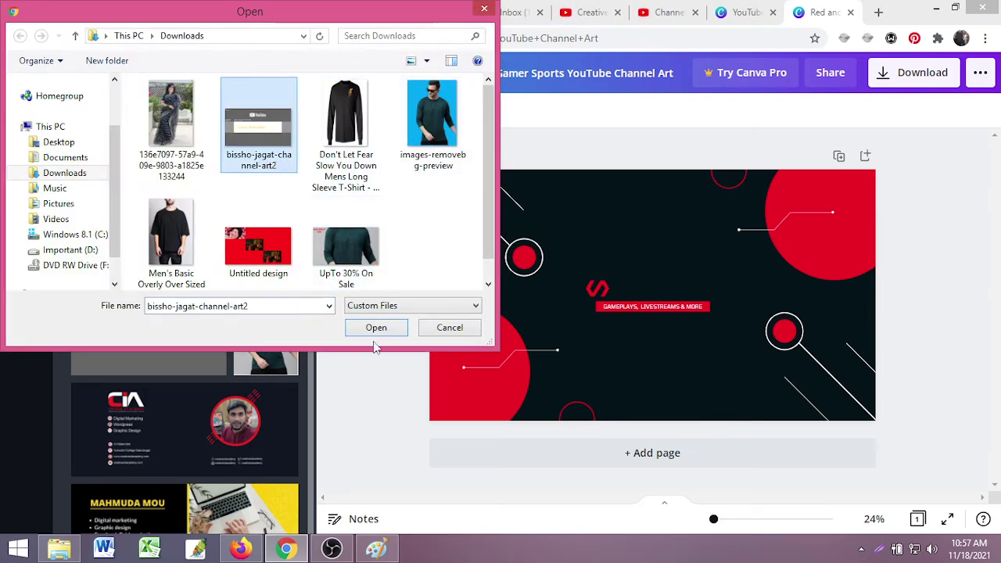
left_click(376, 328)
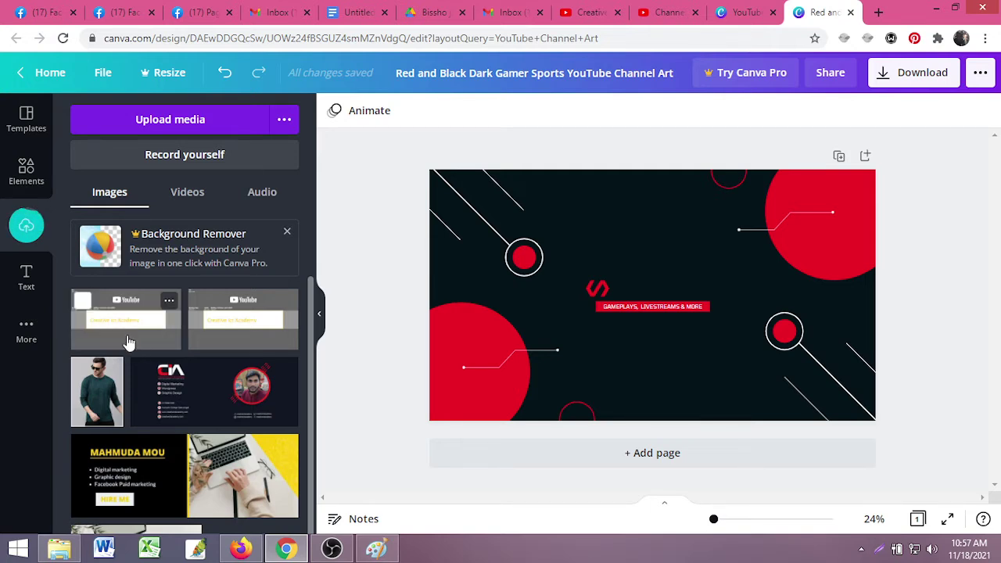
left_click(133, 336)
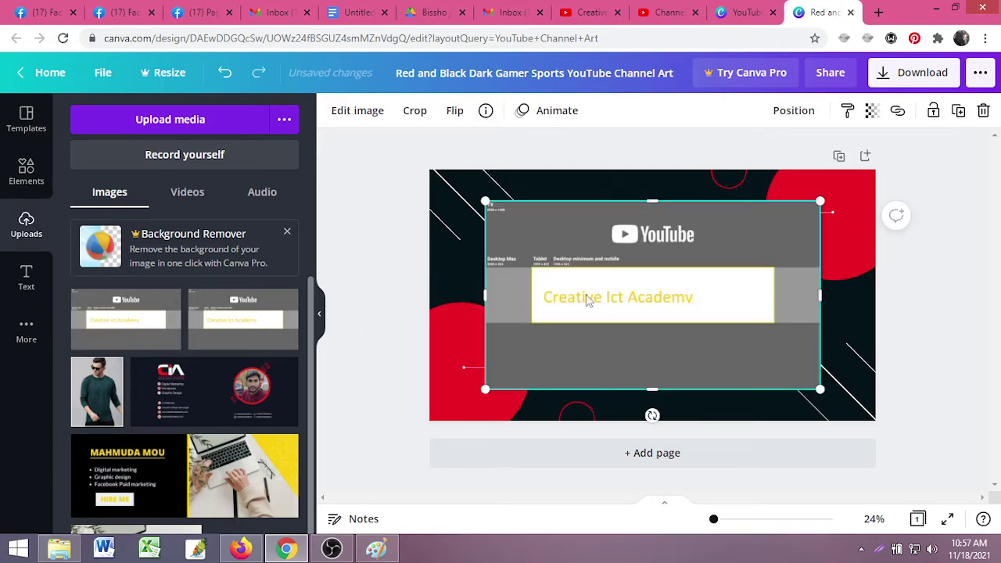
Step: Stretch the new banner to all four canvas edges and close the Canva tab
left_click_drag(490, 299, 430, 296)
left_click_drag(819, 295, 876, 296)
left_click_drag(655, 199, 659, 168)
left_click_drag(654, 390, 654, 420)
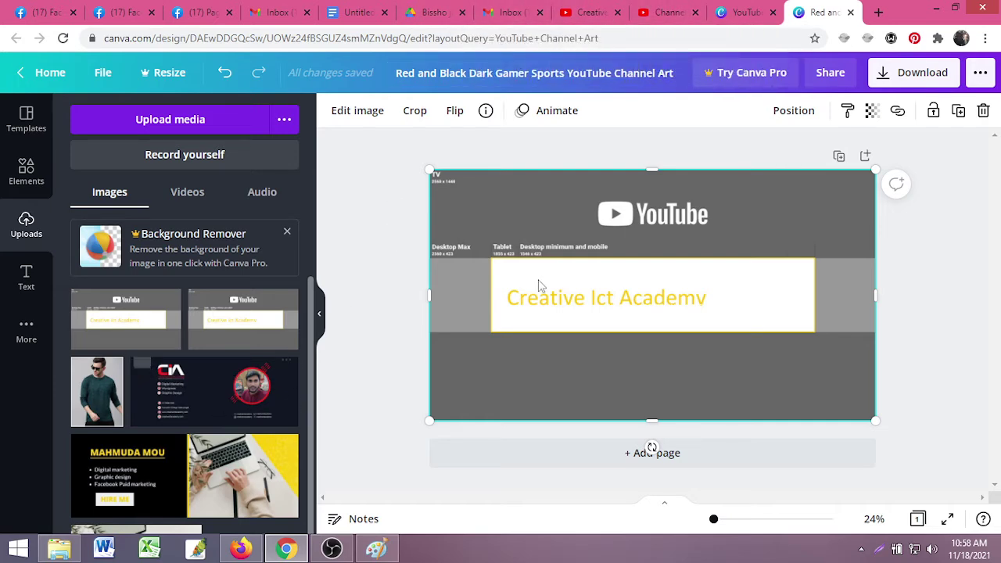
left_click(851, 11)
Step: Download bissho-jagat-channel-art2 from the Bissho jagat Drive folder
left_click(850, 12)
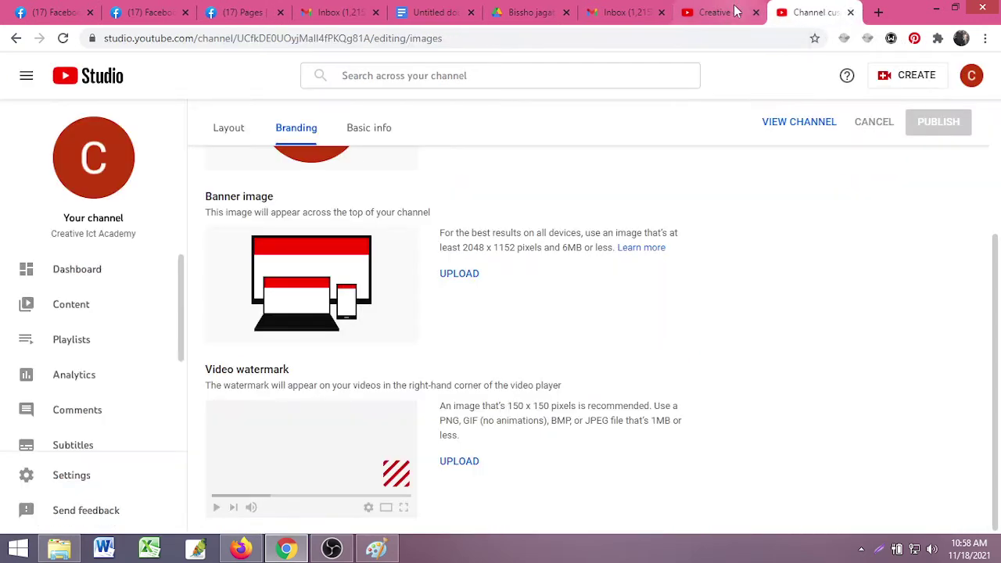
left_click(582, 9)
left_click(528, 12)
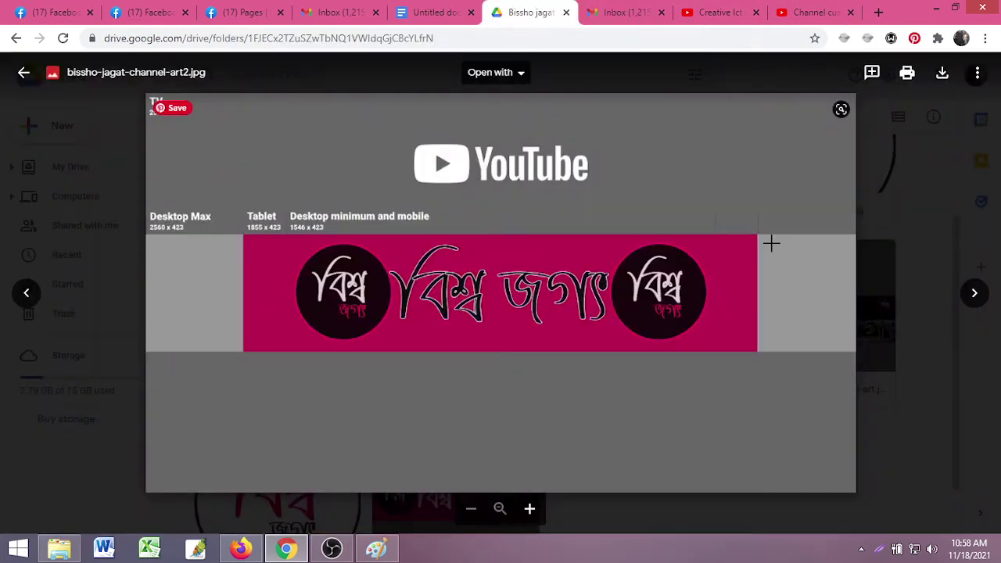
left_click(23, 72)
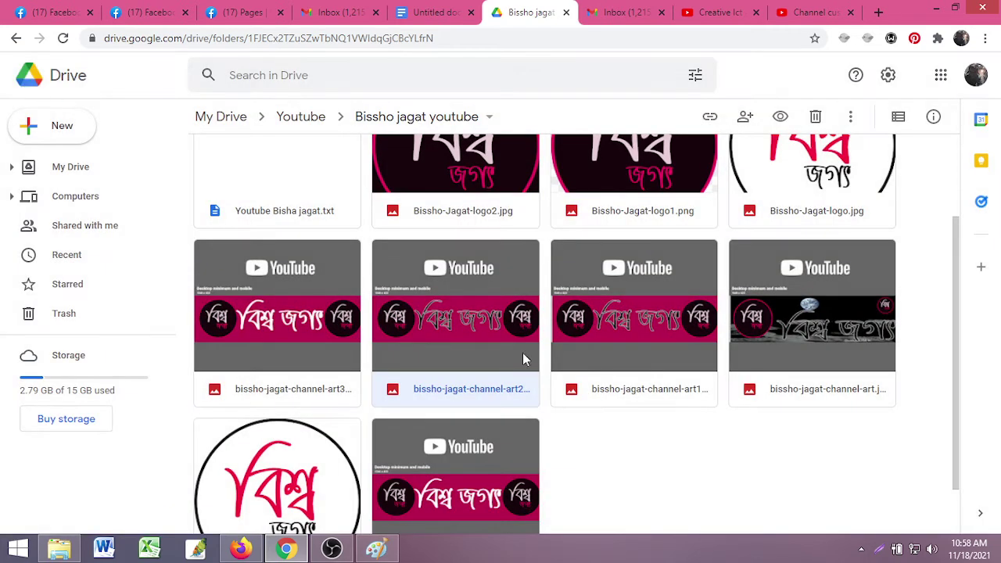
double_click(438, 297)
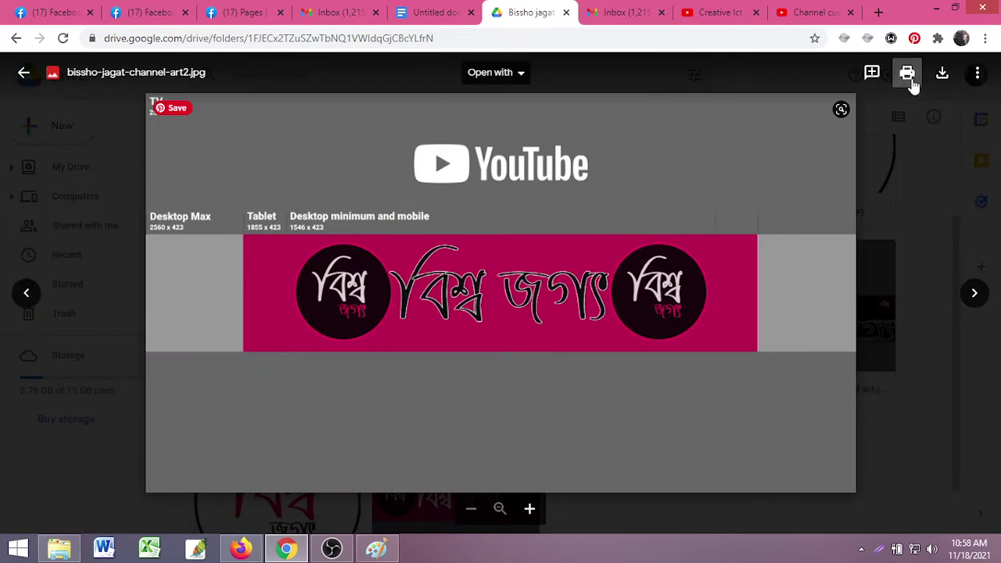
left_click(941, 75)
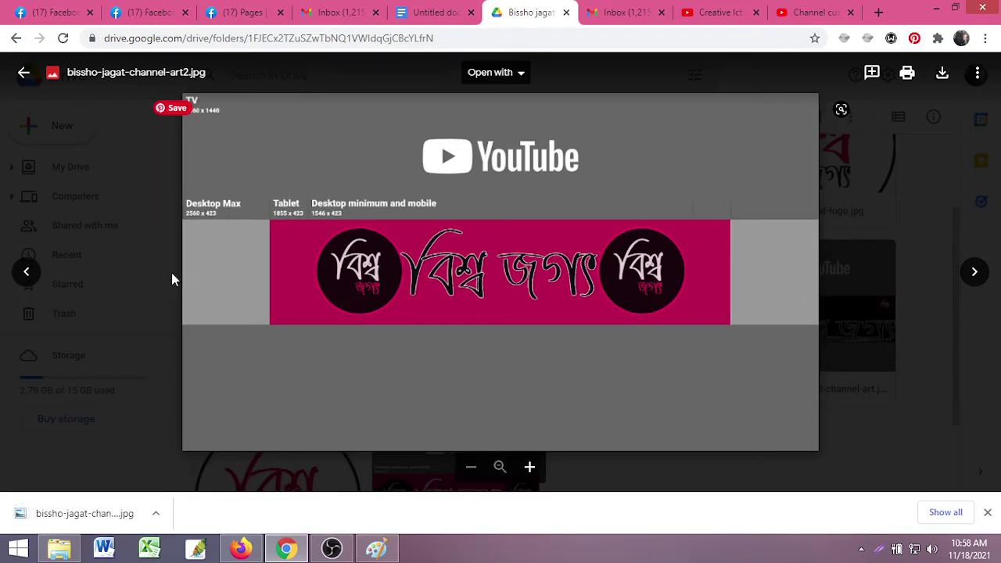
left_click(24, 74)
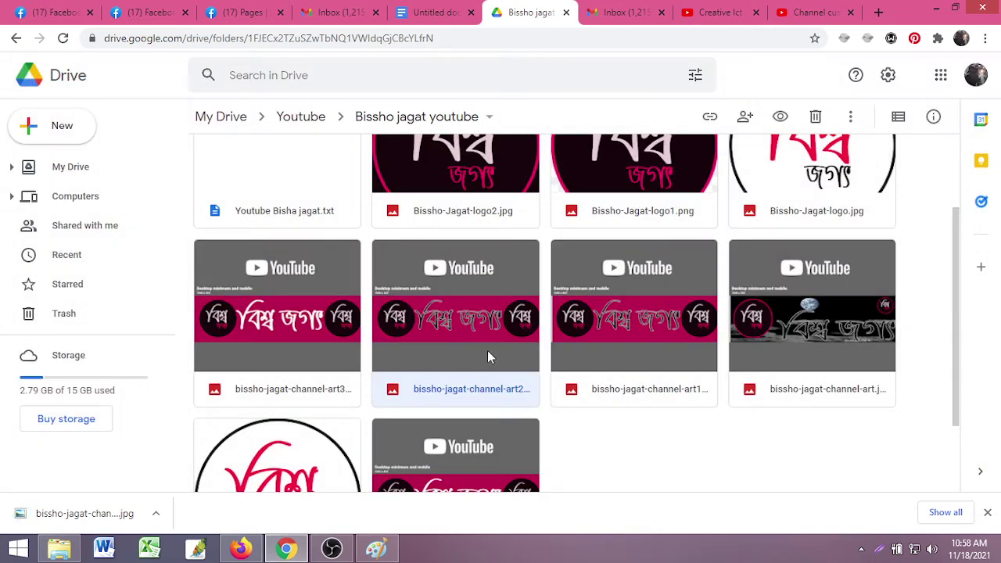
Step: Download Bissho-Jagat-logo2.jpg from Drive and switch to the YouTube channel tab
scroll(485, 354, "up", 2)
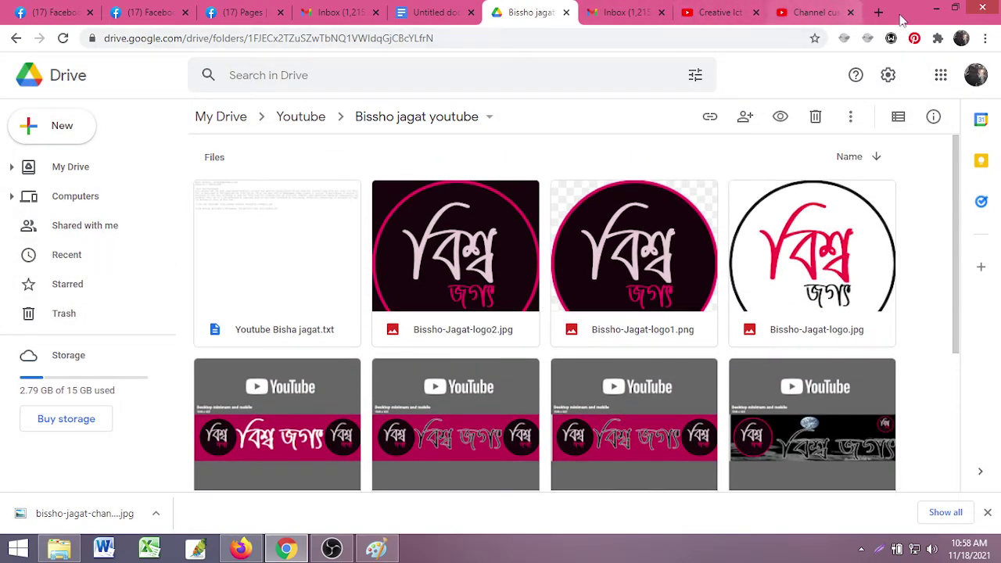
left_click(483, 250)
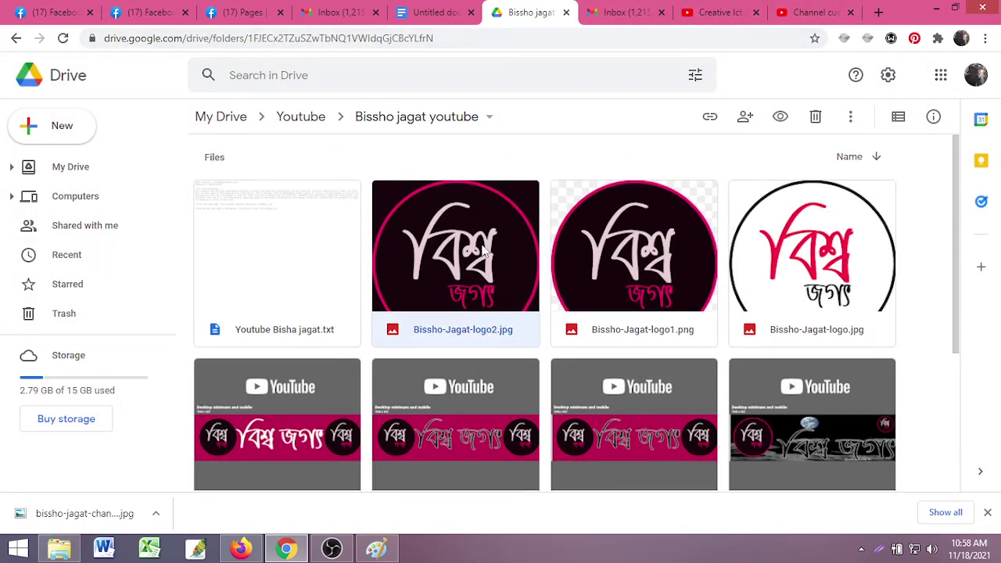
double_click(483, 250)
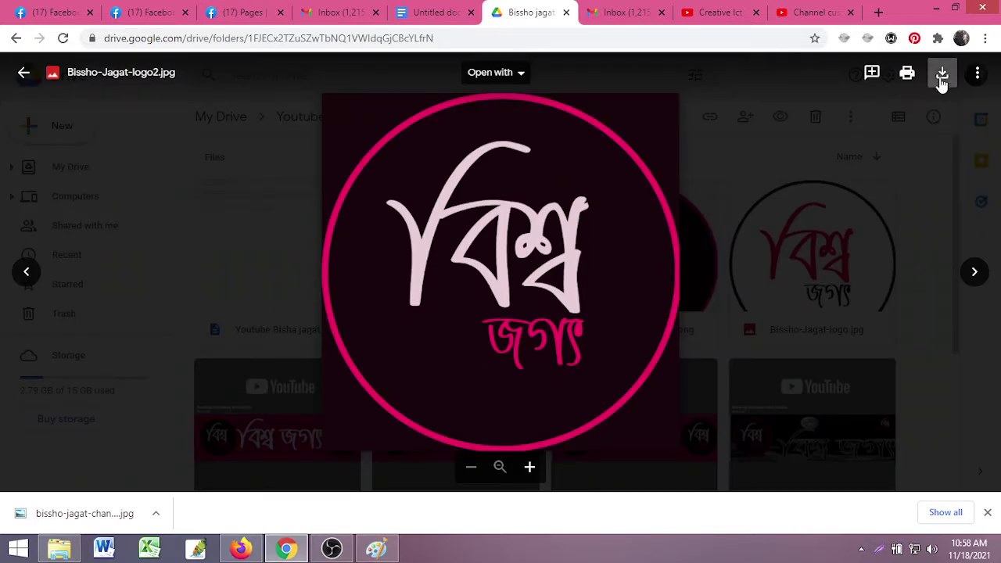
left_click(942, 74)
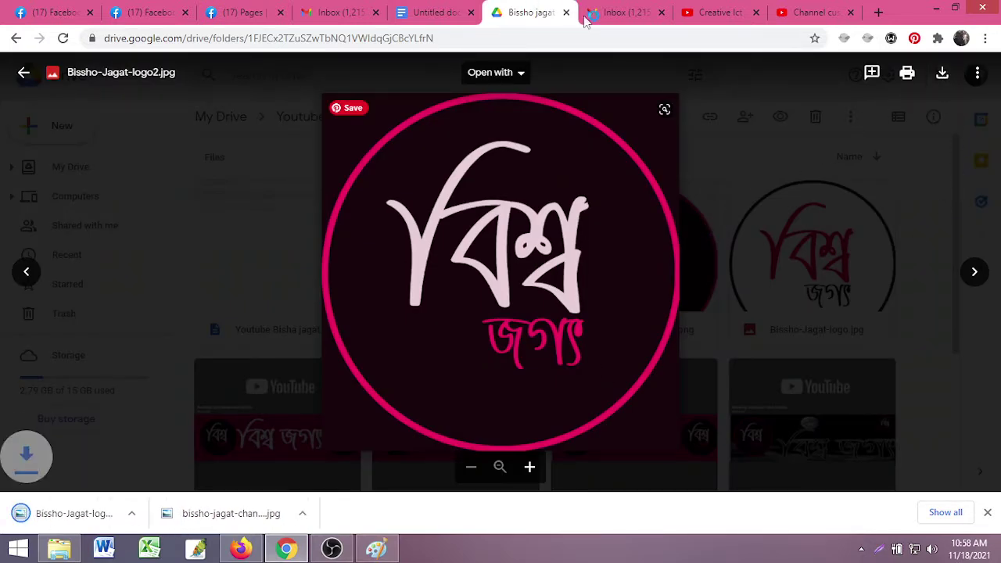
left_click(725, 13)
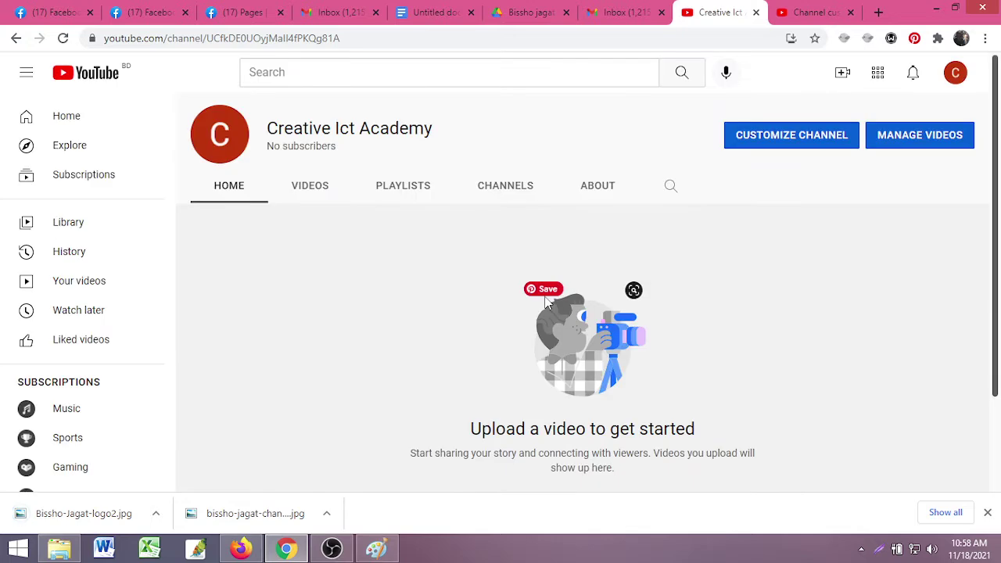
Step: Reopen channel customization and go to the Branding settings
left_click(808, 16)
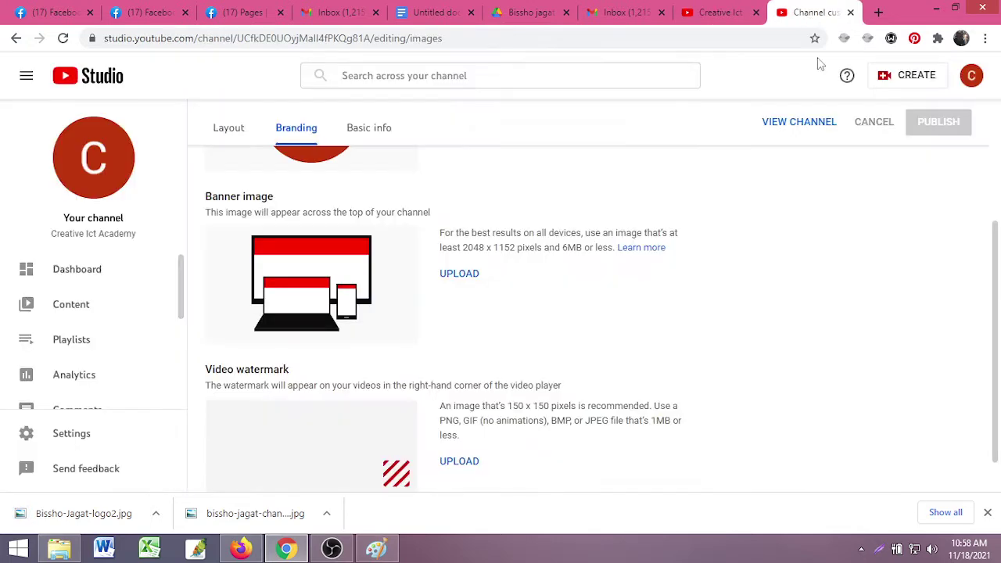
scroll(252, 323, "up", 3)
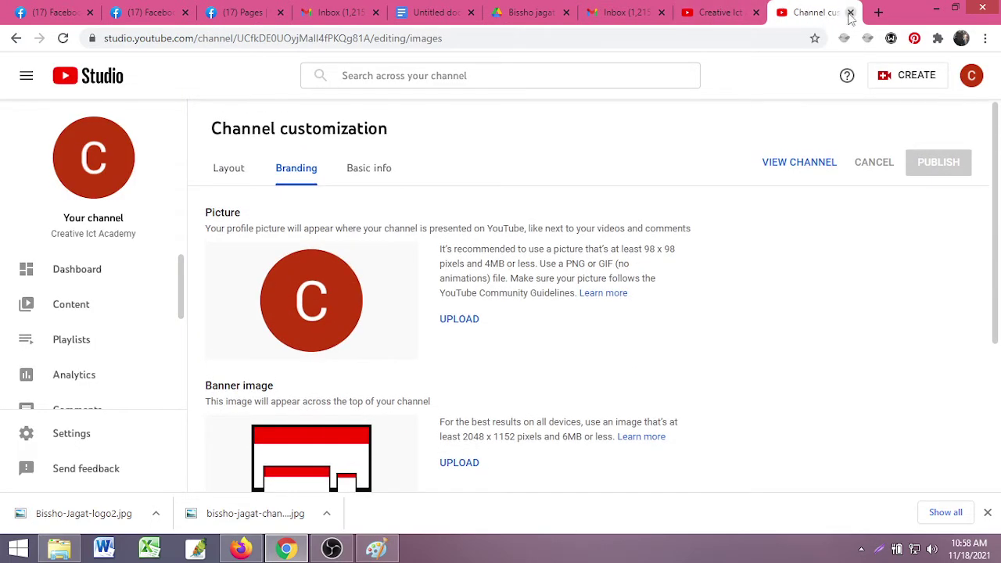
left_click(850, 12)
left_click(778, 139)
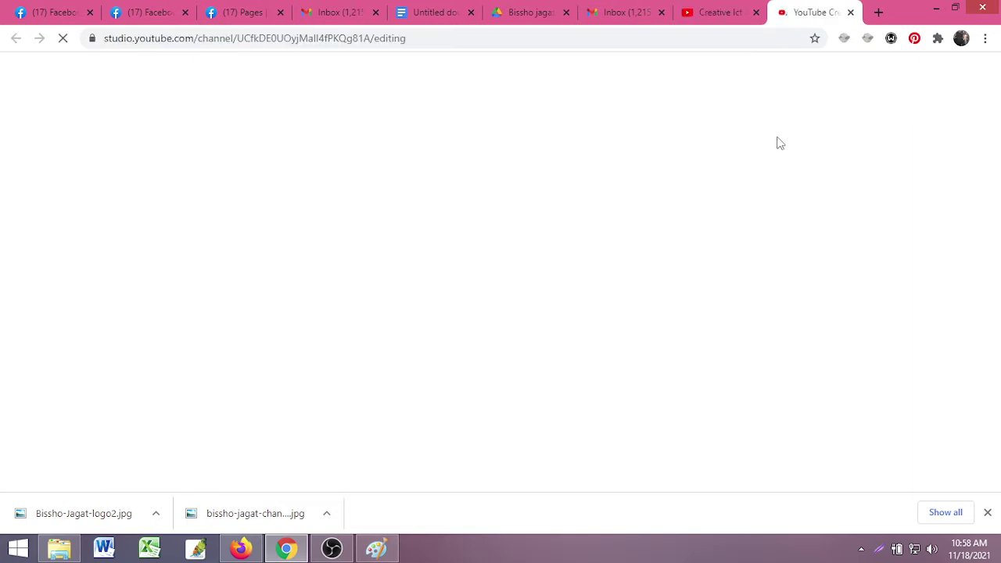
left_click(986, 513)
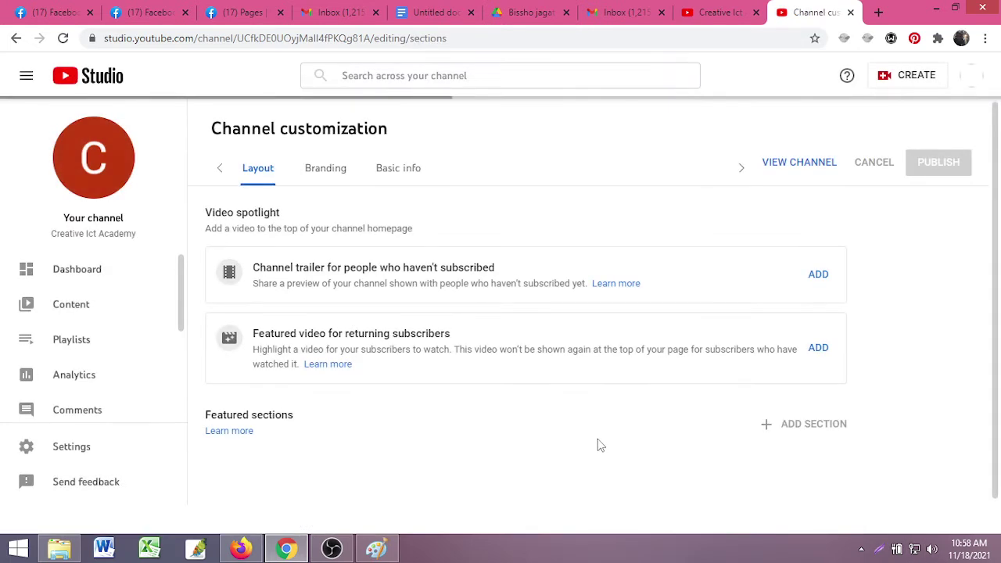
left_click(311, 179)
scroll(330, 405, "down", 1)
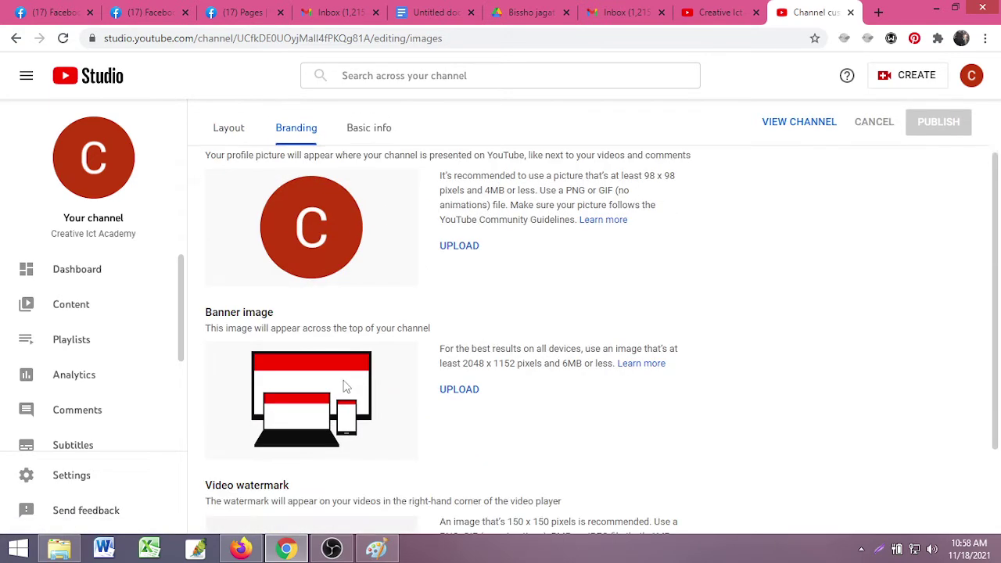
scroll(326, 206, "up", 1)
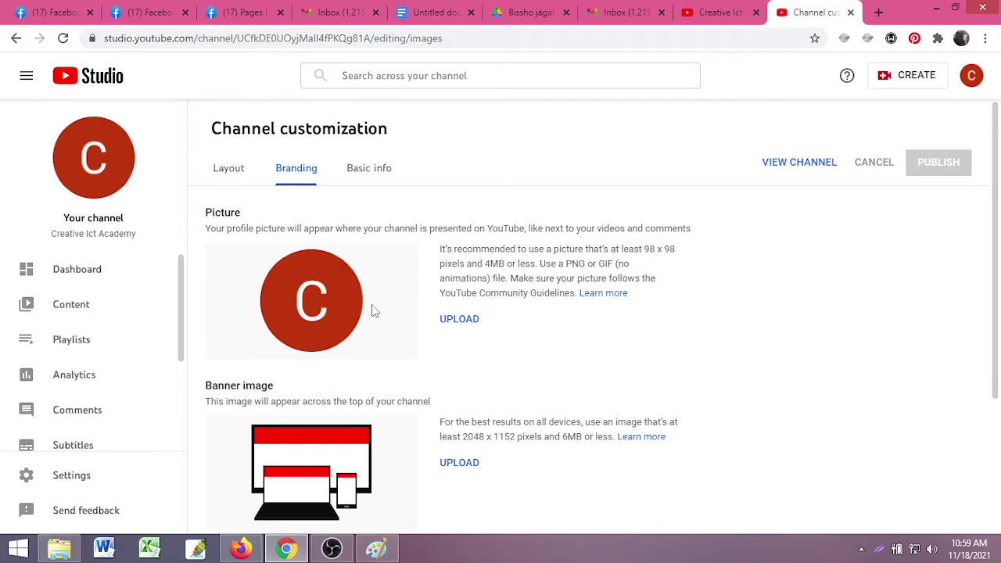
Step: Try Bissho-Jagat-logo2 as the profile picture, adjust its crop, then cancel
left_click(459, 319)
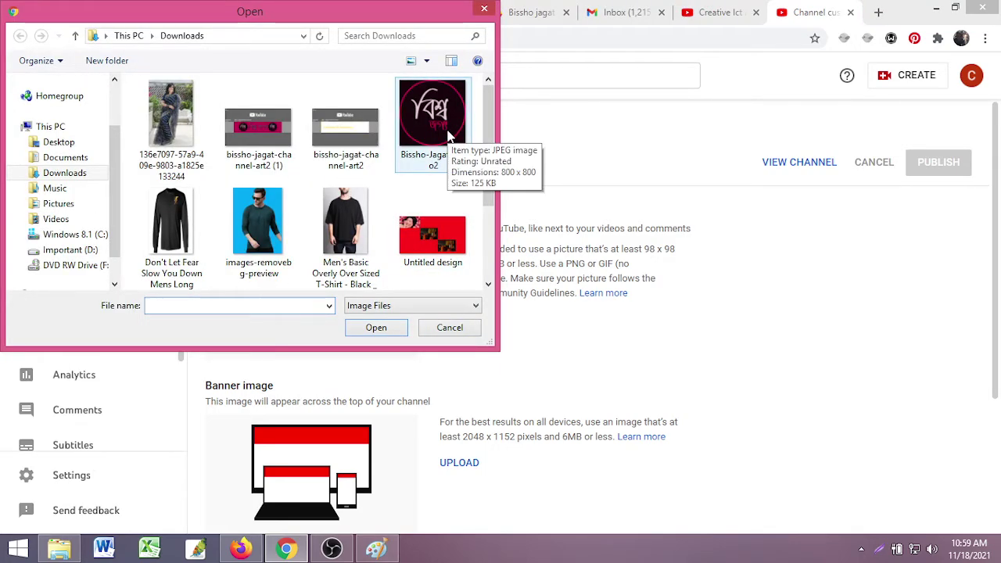
left_click(450, 137)
left_click(375, 326)
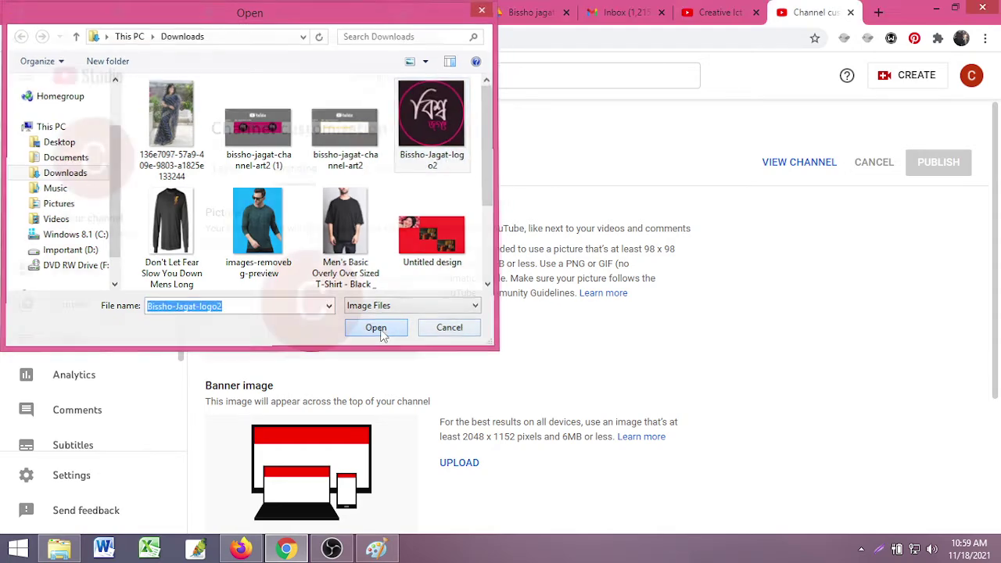
scroll(630, 409, "down", 1)
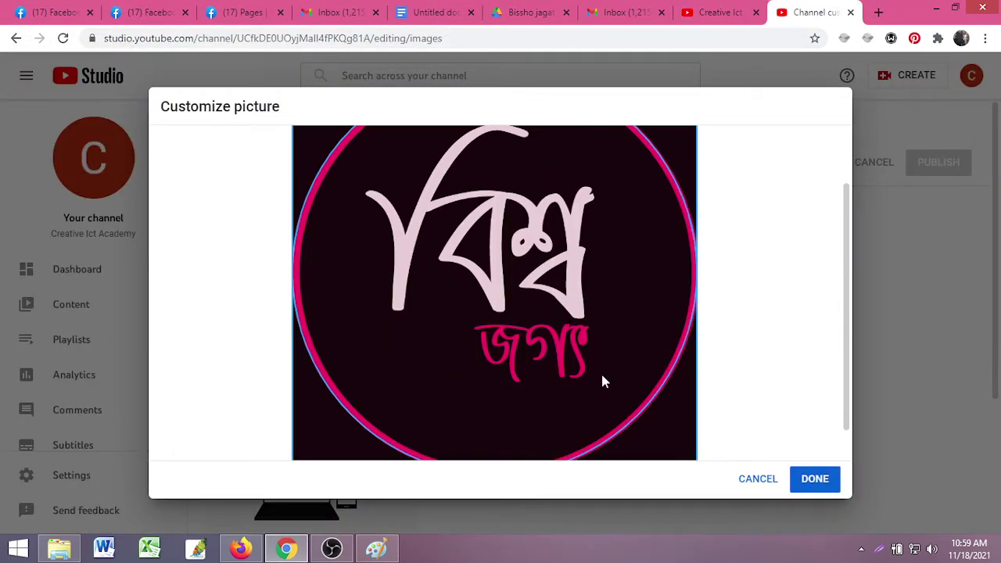
scroll(604, 354, "down", 1)
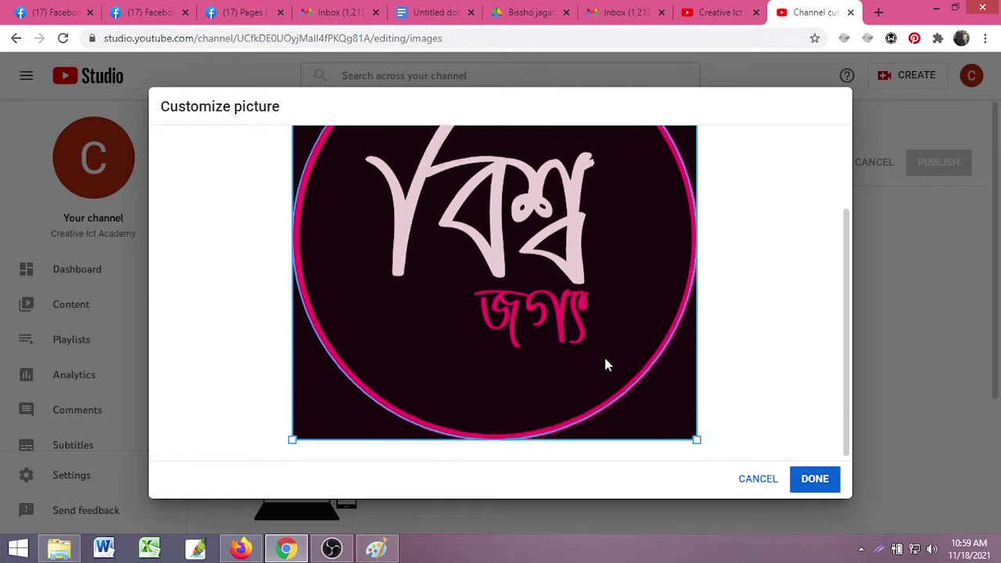
scroll(602, 359, "up", 2)
scroll(599, 353, "down", 1)
scroll(327, 212, "up", 1)
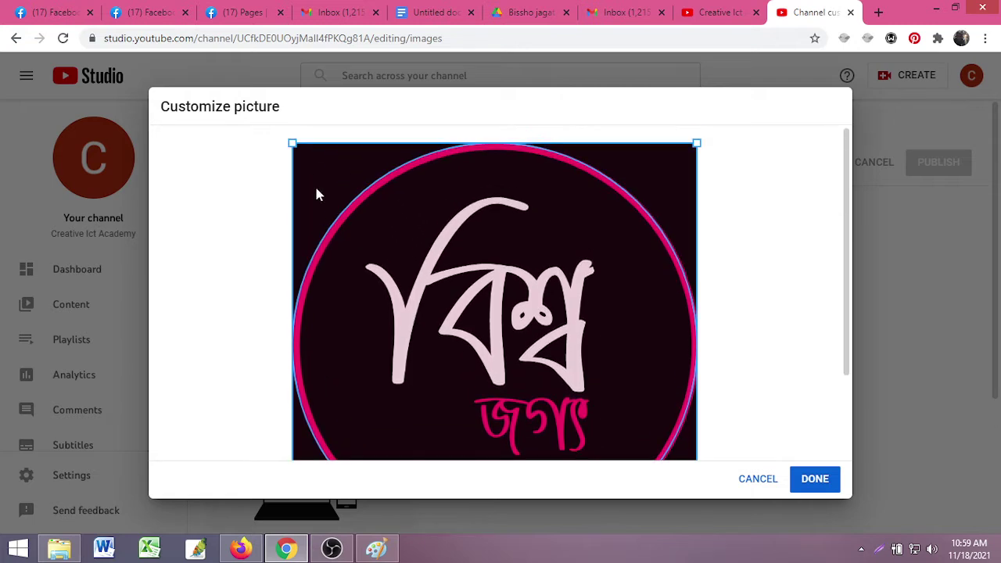
left_click_drag(290, 143, 334, 186)
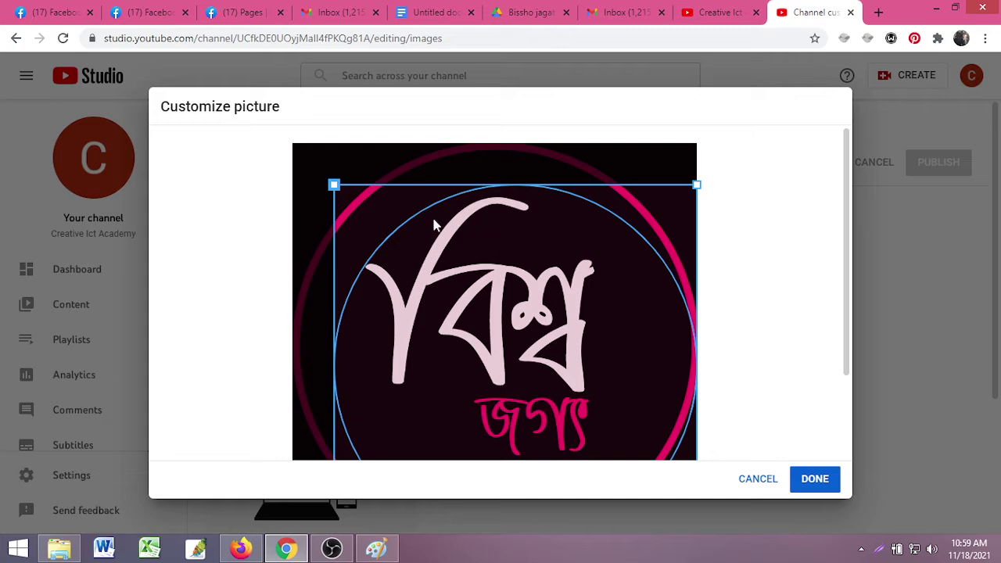
left_click_drag(330, 182, 291, 146)
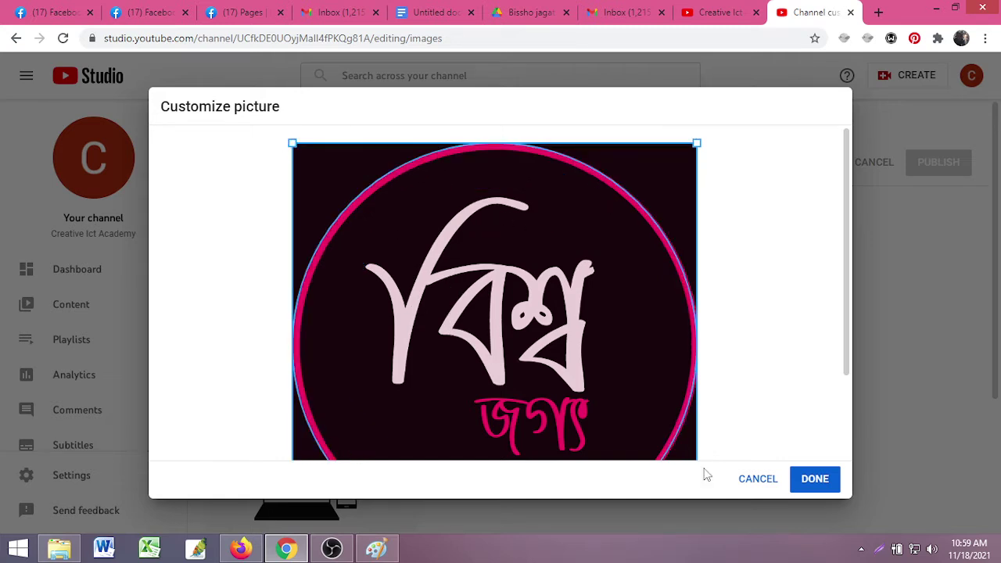
left_click(757, 478)
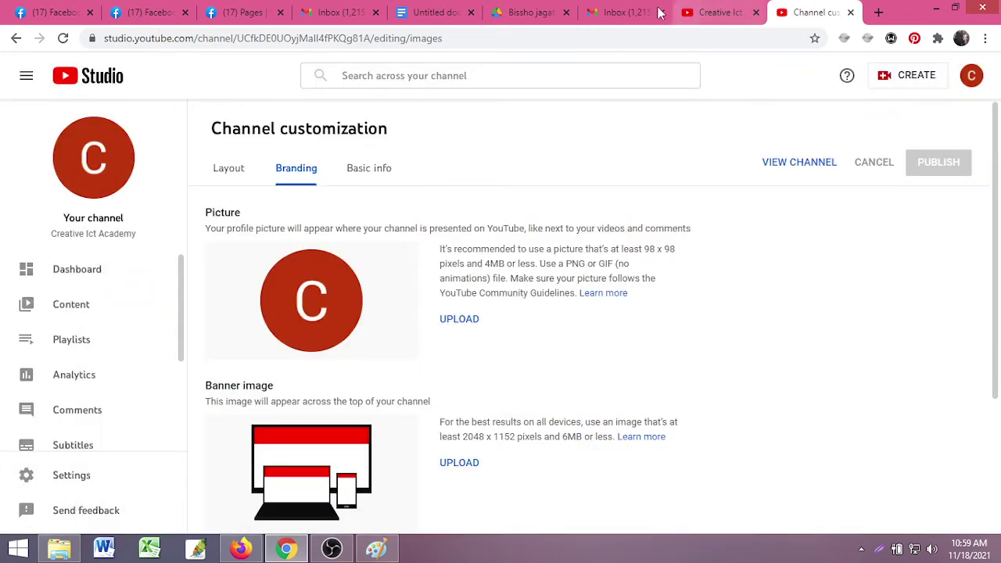
Step: In the Google Drive folder, close the logo2 preview and open Bissho-Jagat-logo1.png
left_click(528, 12)
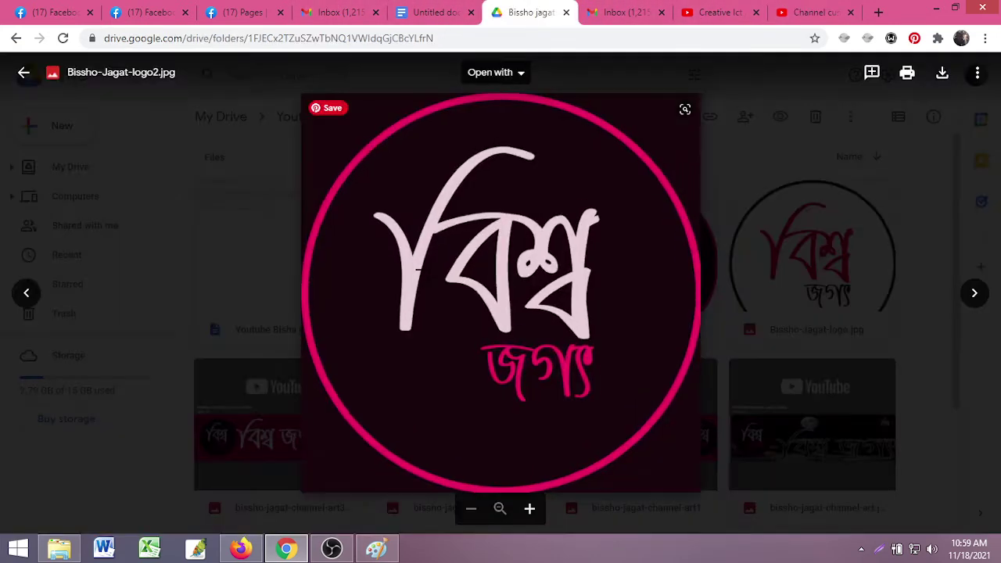
left_click(23, 72)
double_click(638, 275)
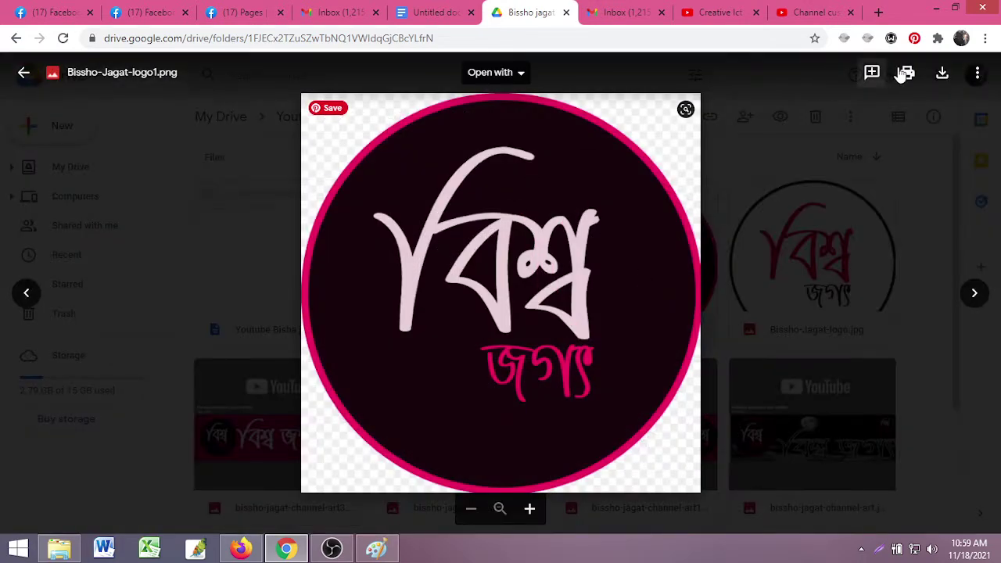
left_click(24, 72)
scroll(586, 380, "down", 3)
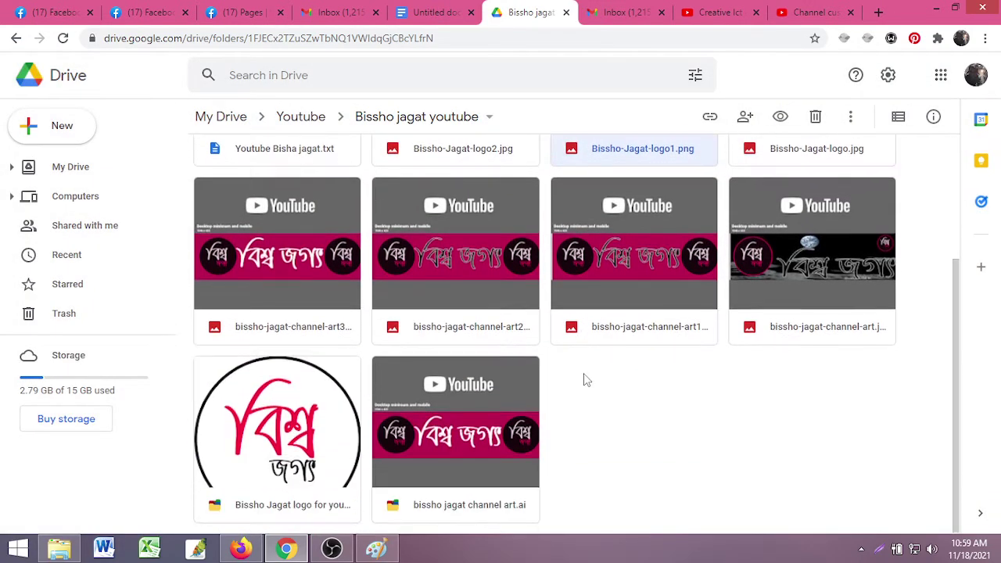
scroll(586, 380, "up", 3)
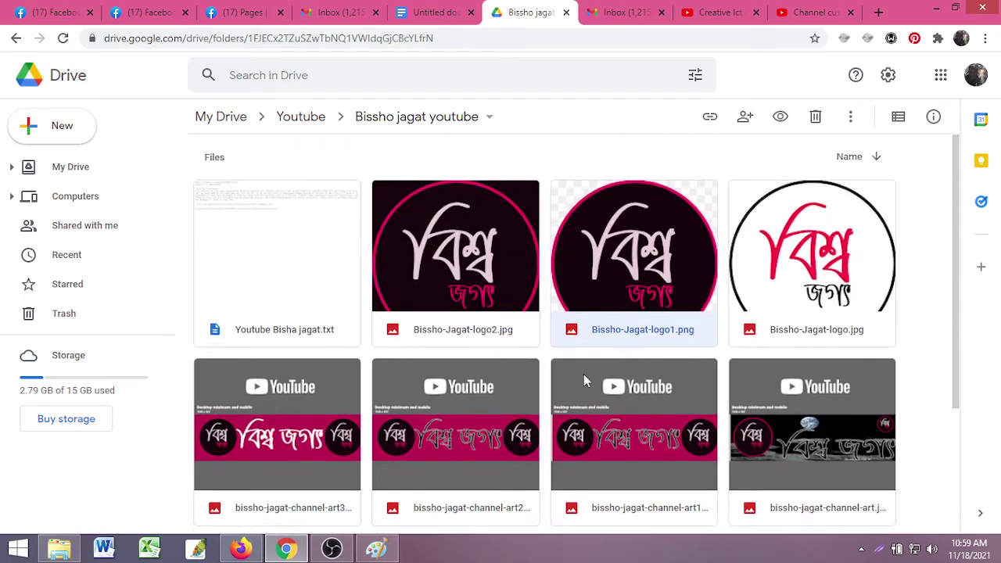
Step: Download the transparent-background Bissho-Jagat-logo1.png and close its preview
double_click(650, 265)
left_click(941, 72)
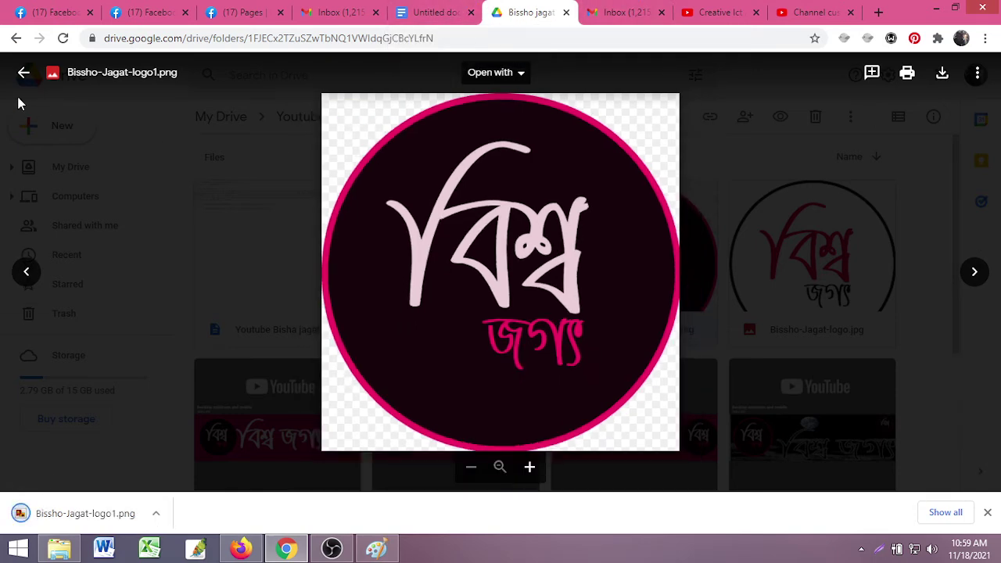
left_click(24, 72)
Step: Upload Bissho-Jagat-logo1 as the channel's profile picture instead of logo2
left_click(812, 12)
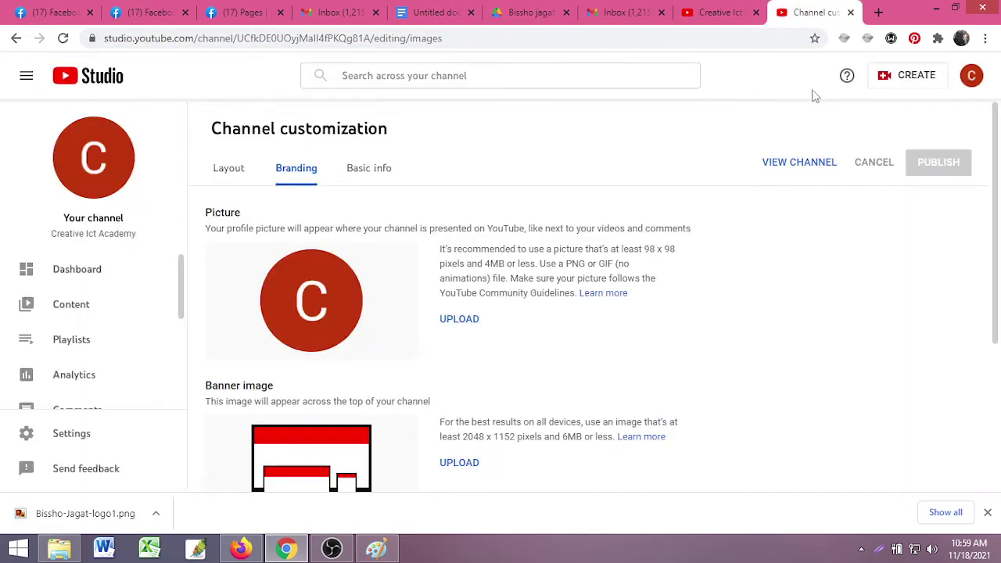
left_click(457, 322)
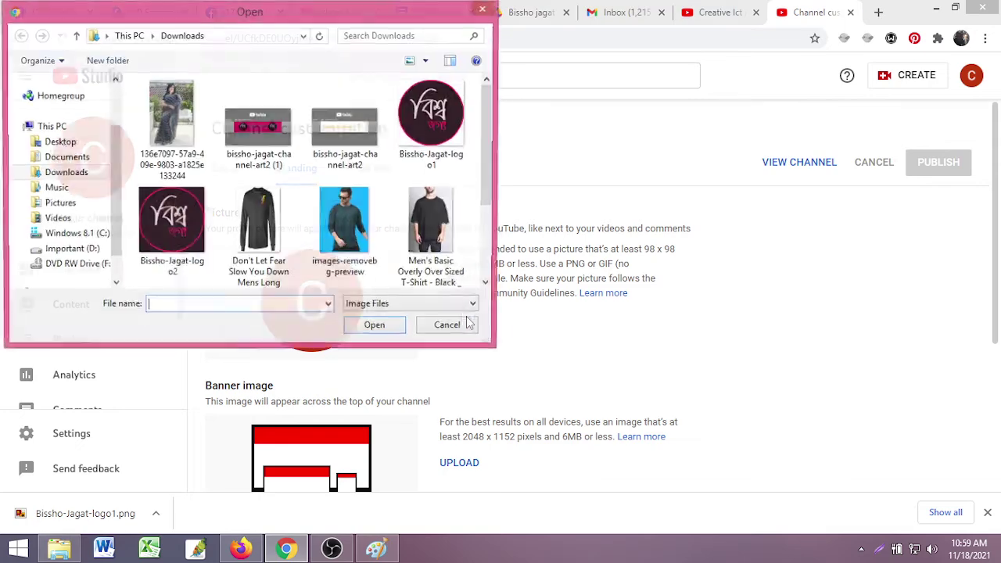
left_click(172, 274)
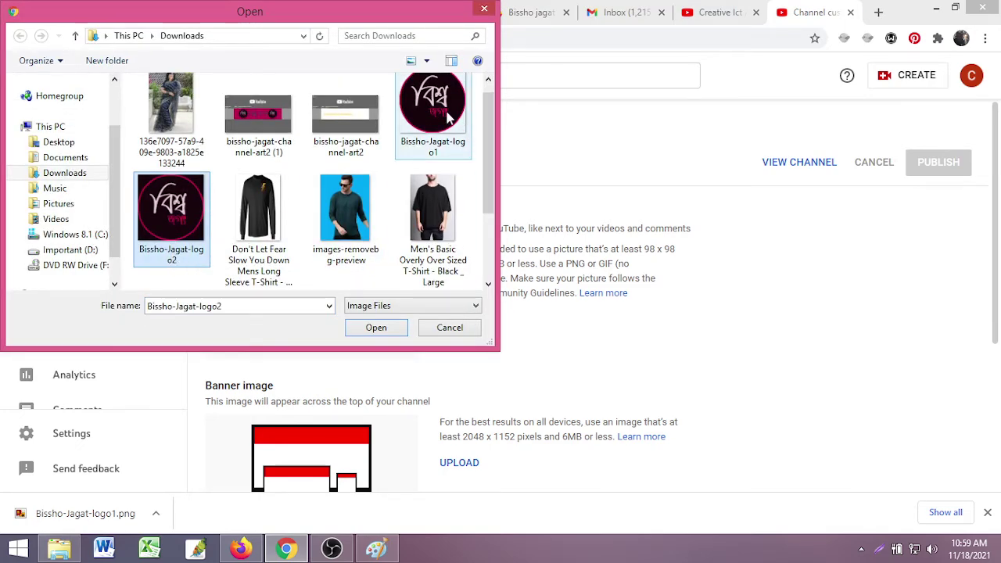
left_click(461, 148)
left_click(391, 332)
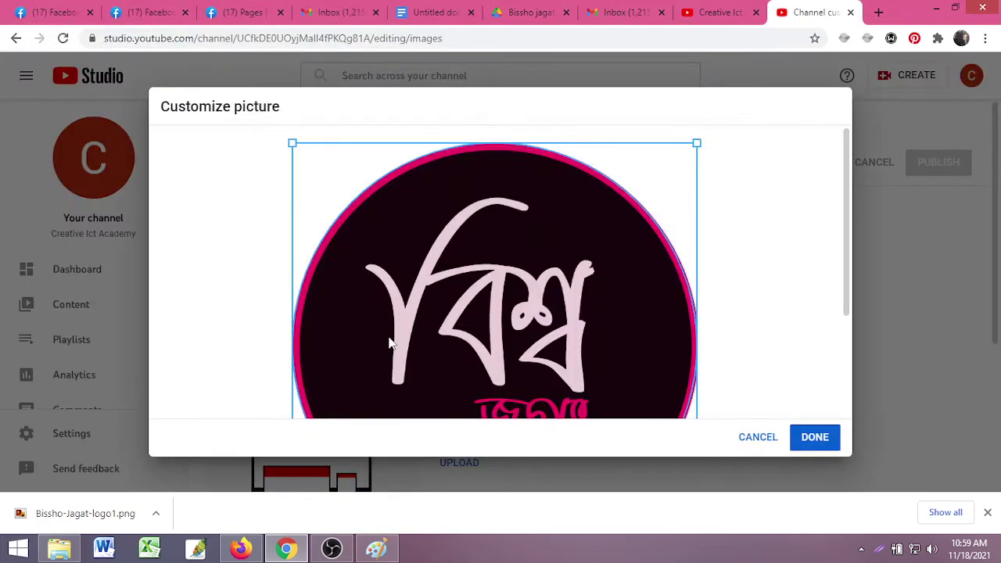
scroll(487, 351, "down", 3)
scroll(487, 351, "up", 1)
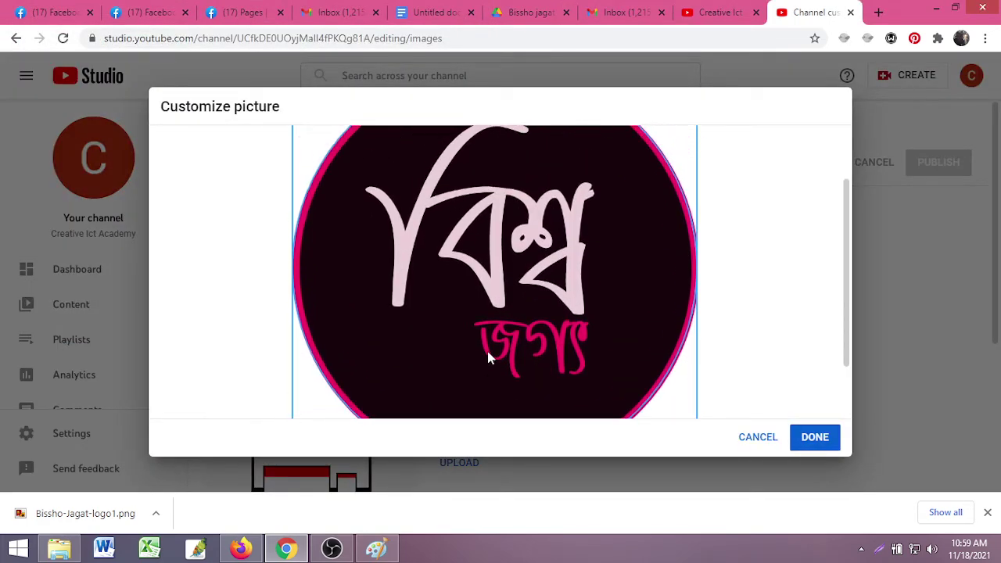
scroll(485, 360, "up", 3)
scroll(485, 359, "down", 2)
left_click(813, 438)
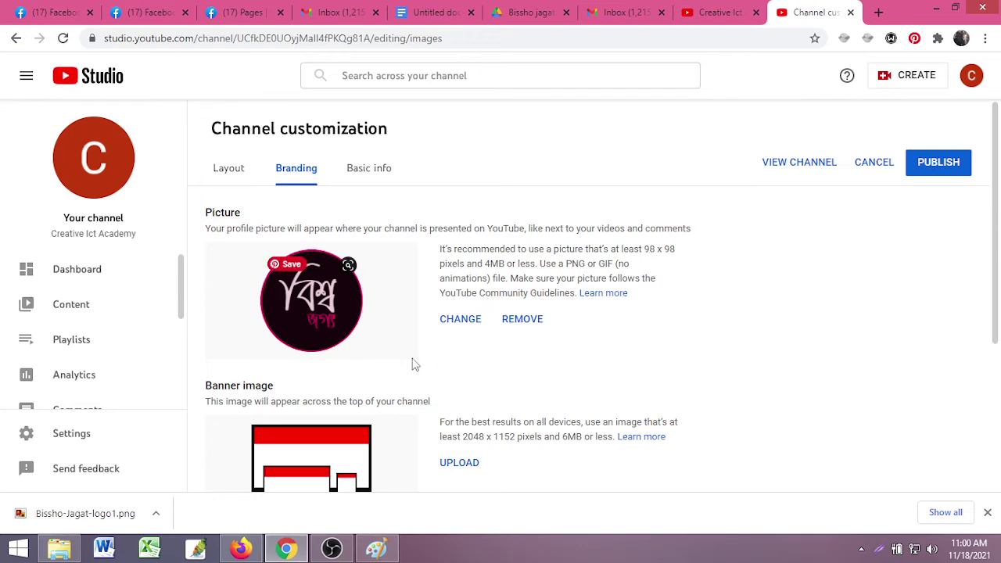
Step: Scroll through the Branding page to review the Banner image section
scroll(560, 381, "down", 1)
scroll(560, 381, "down", 1)
scroll(536, 393, "up", 3)
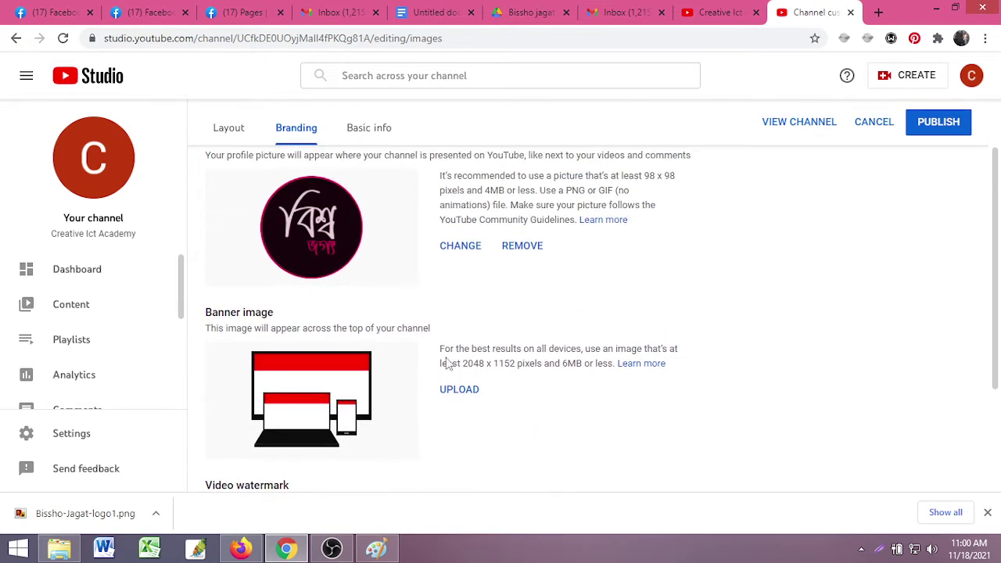
scroll(438, 403, "down", 1)
scroll(332, 357, "up", 1)
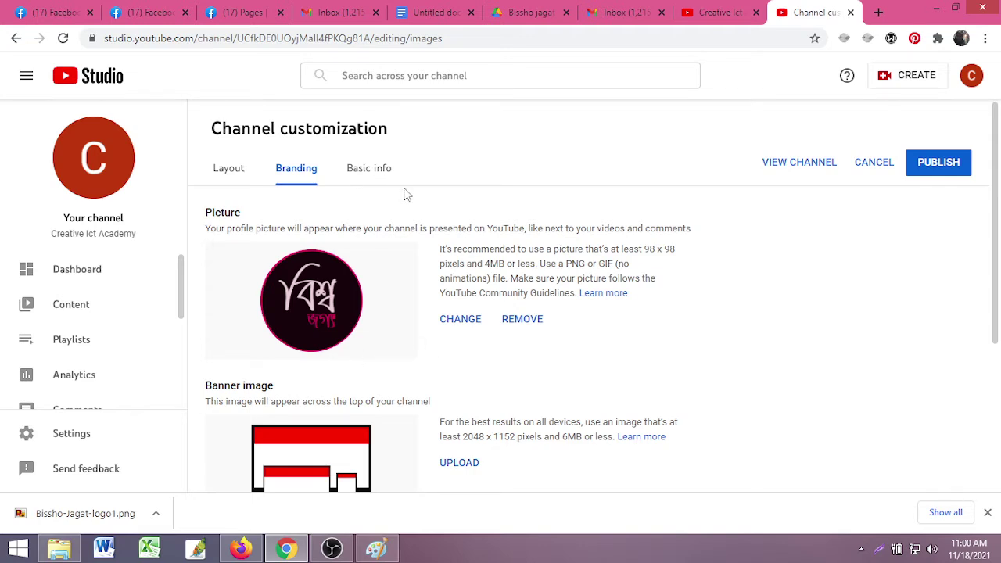
Step: Discard the new 'canva' browser tab and minimize Chrome
left_click(875, 18)
type("c")
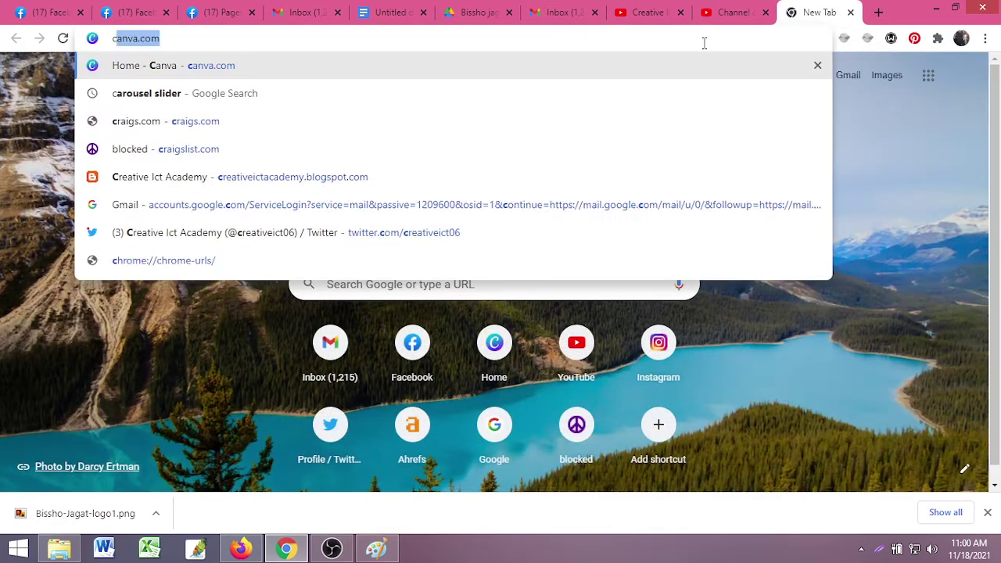
type("anva")
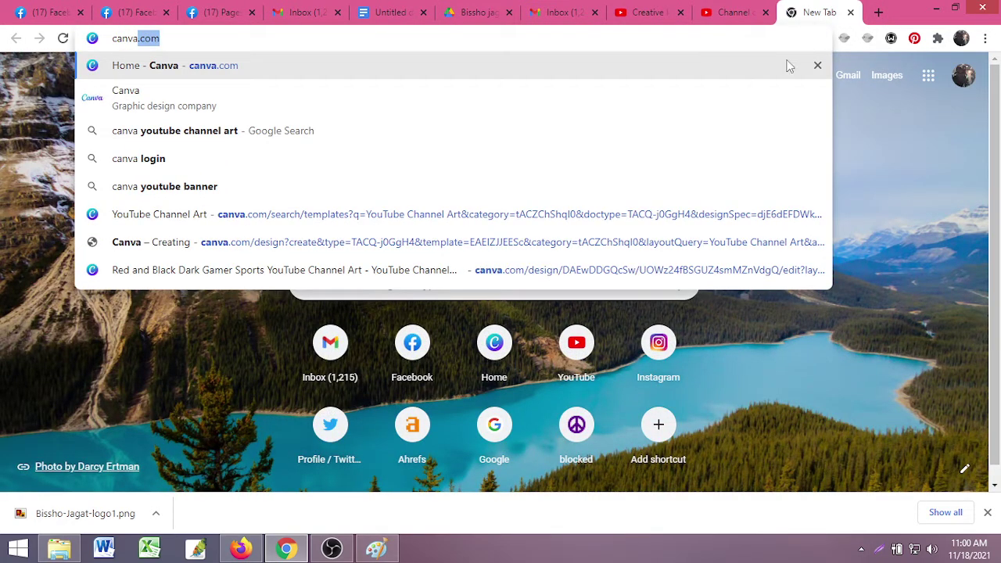
left_click(851, 12)
left_click(936, 8)
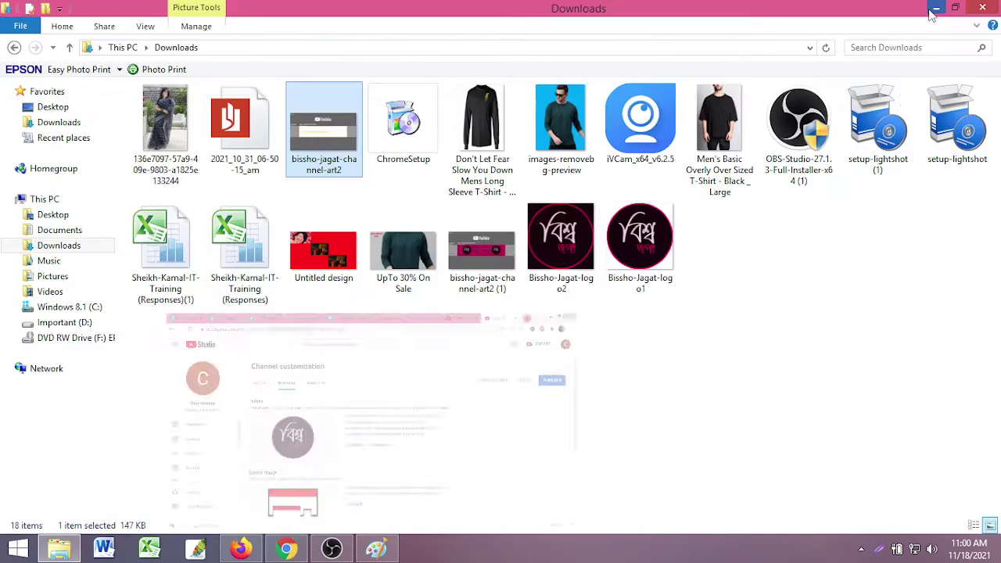
Step: View the Details of Bissho-Jagat-logo1.png in its Properties dialog
left_click(627, 250)
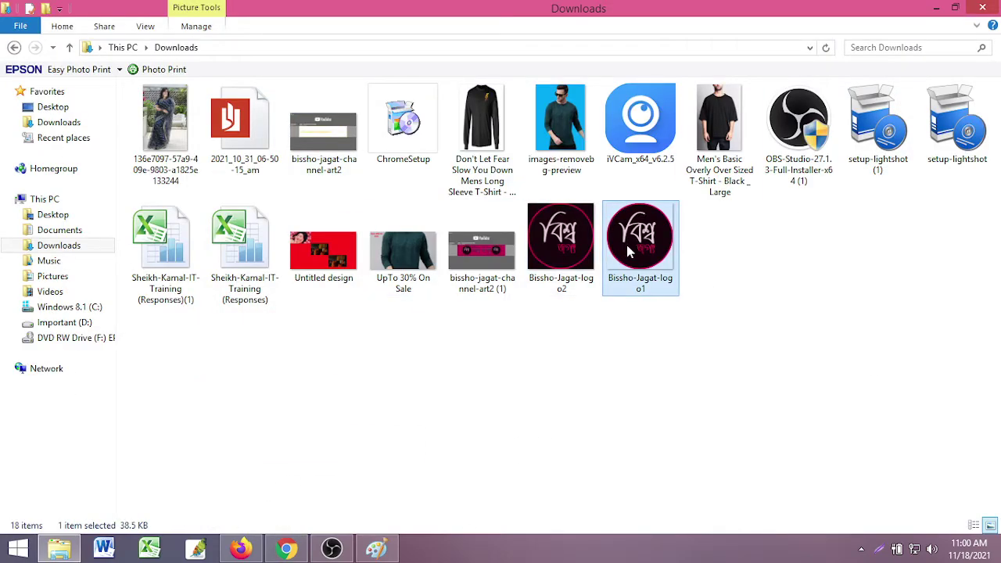
right_click(628, 251)
left_click(673, 519)
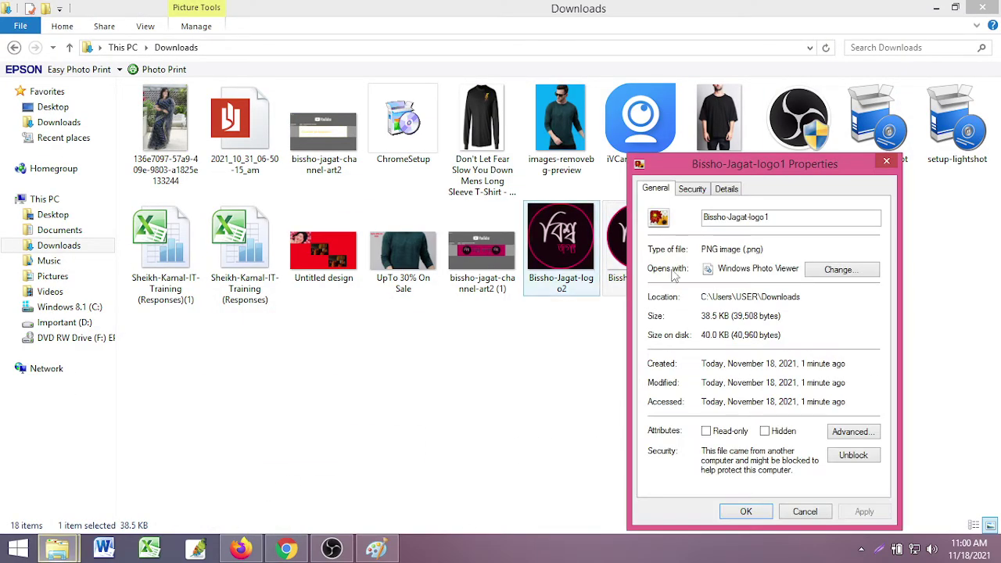
left_click(727, 188)
left_click_drag(801, 165, 595, 97)
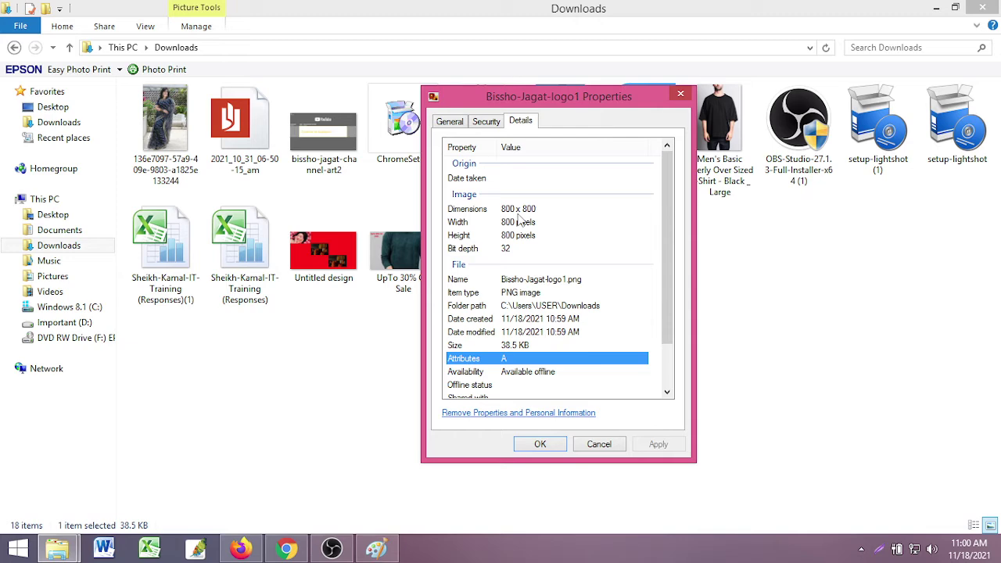
left_click(680, 93)
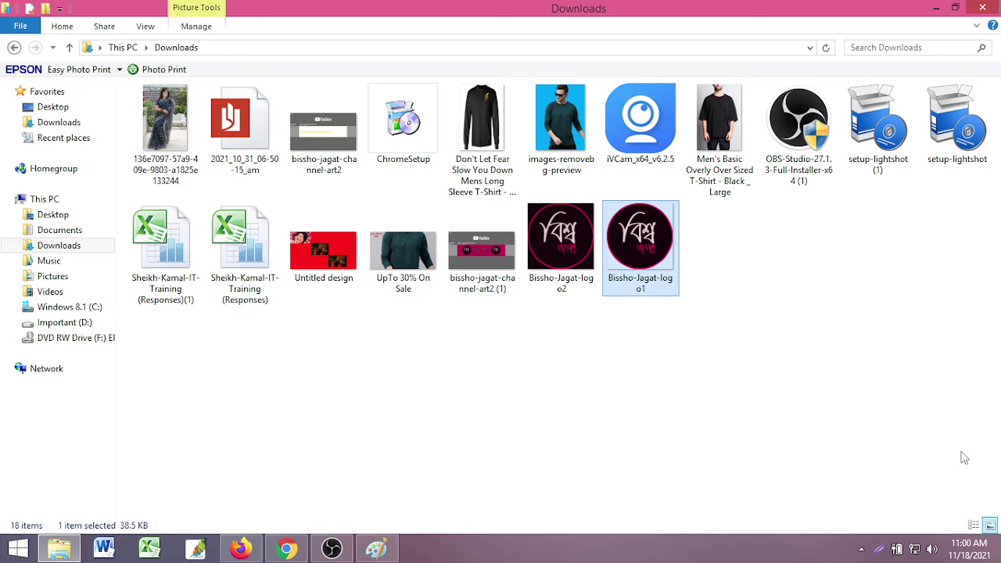
Step: Reopen the logo's Properties Details to confirm it is 800 × 800 pixels
right_click(631, 247)
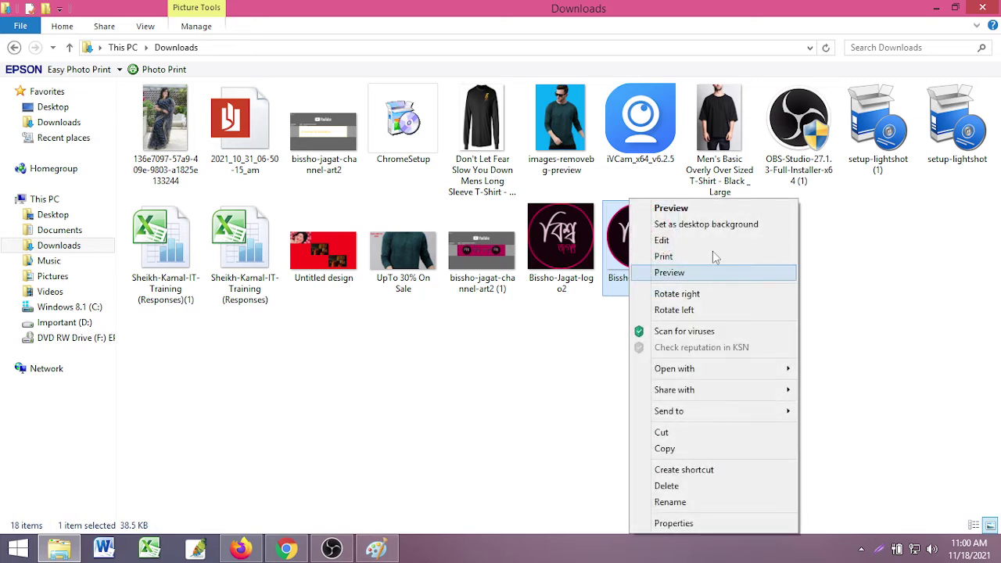
left_click(638, 247)
right_click(637, 247)
left_click(680, 524)
left_click(739, 189)
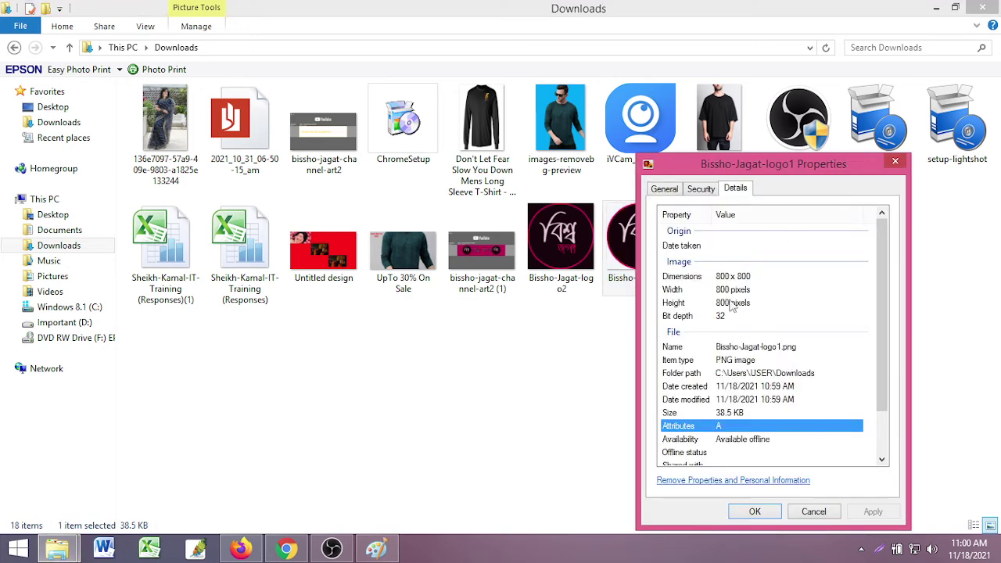
left_click(895, 162)
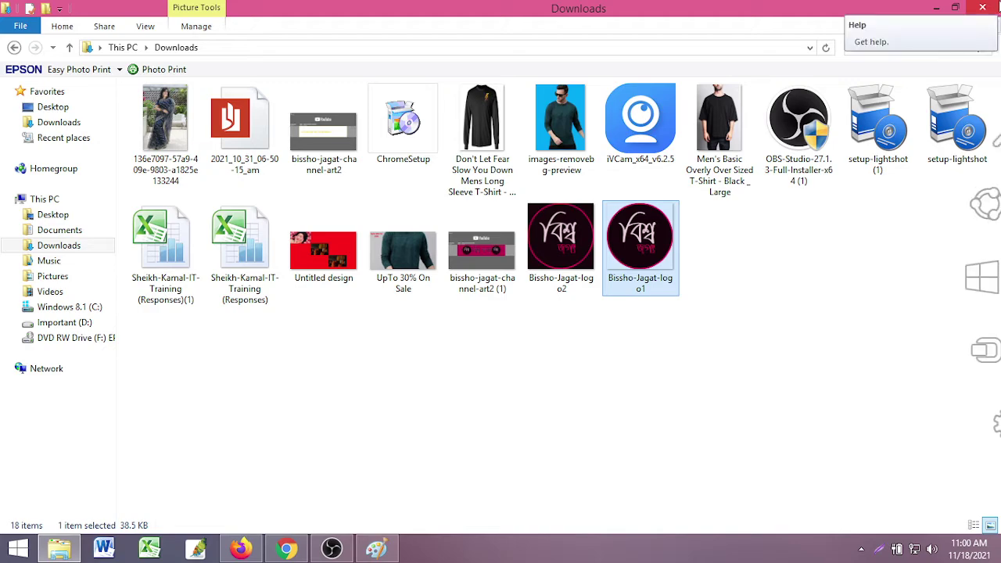
Step: Close the Downloads folder and Paint, returning to the YouTube Studio branding page
left_click(982, 6)
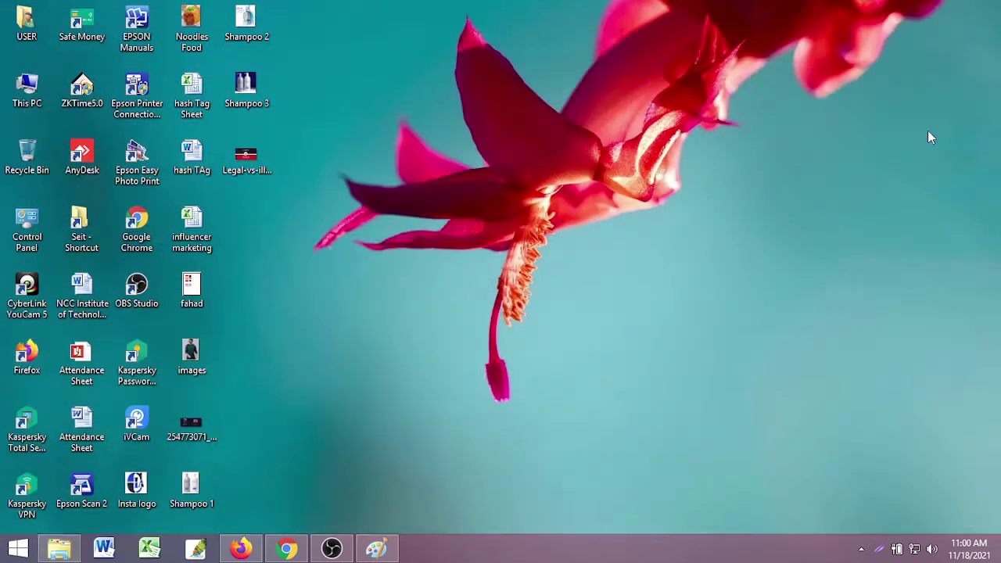
left_click(376, 548)
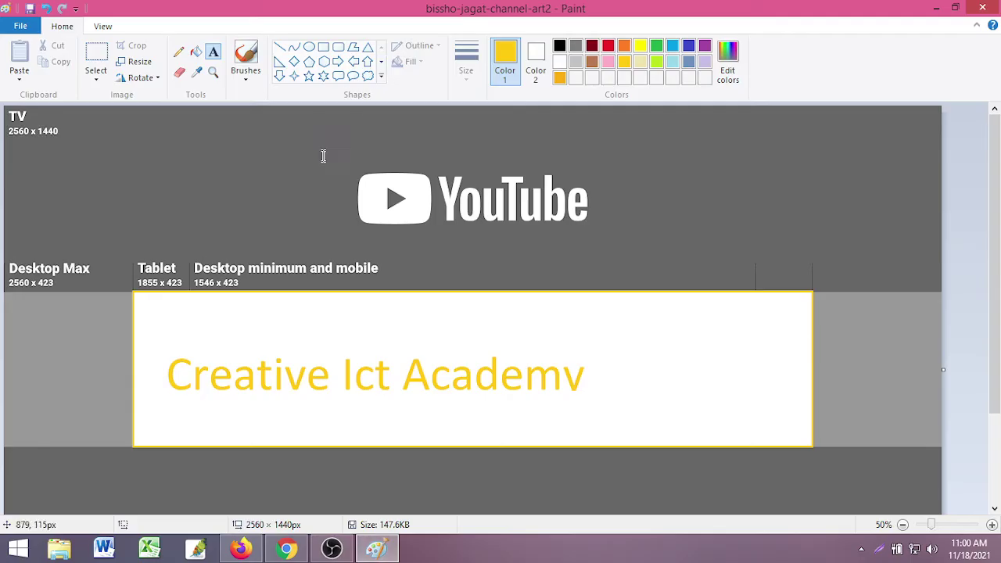
left_click(382, 549)
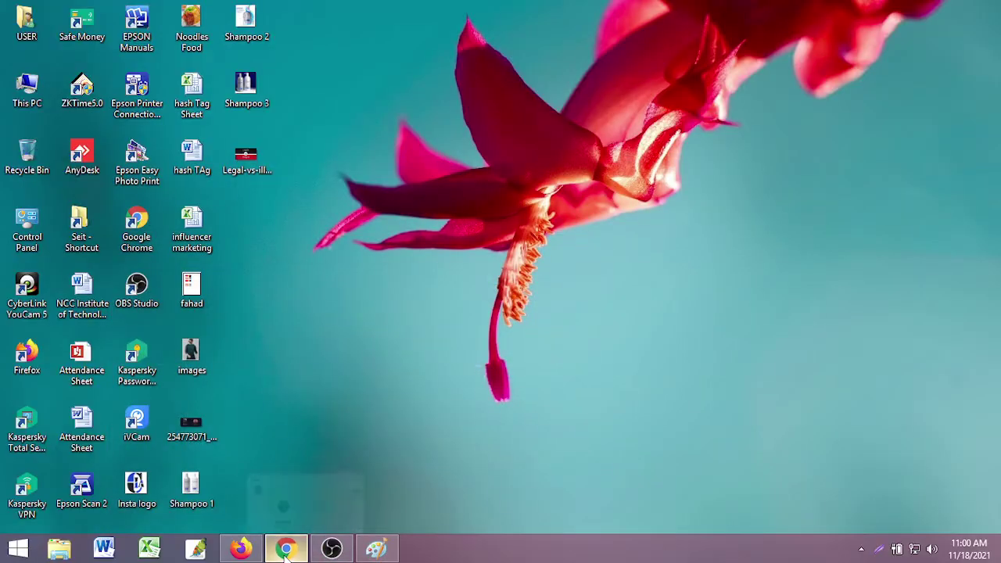
left_click(286, 548)
scroll(537, 372, "down", 2)
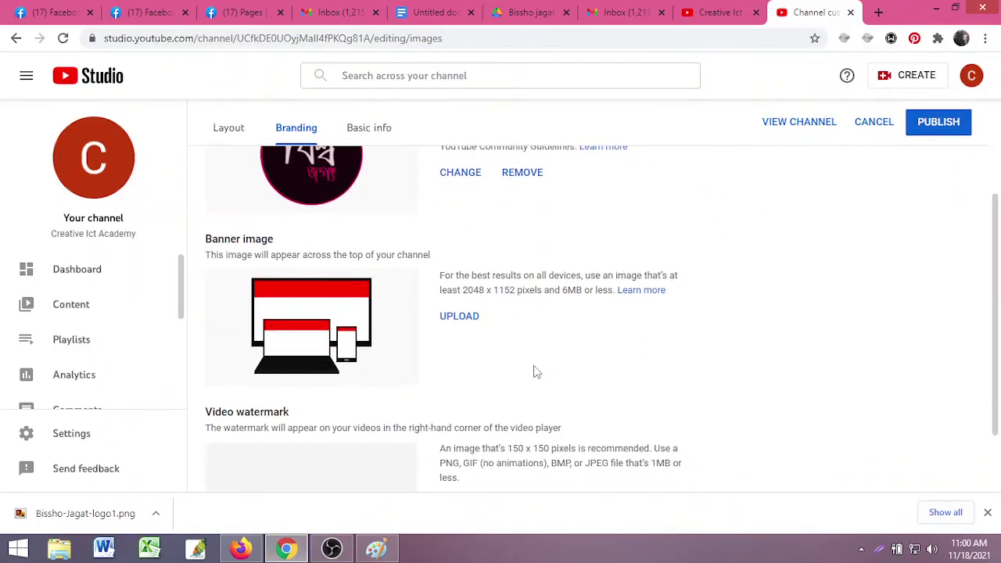
Step: Upload bissho-jagat-channel-art2 (1) as the banner image and accept the adjusted crop
left_click(468, 317)
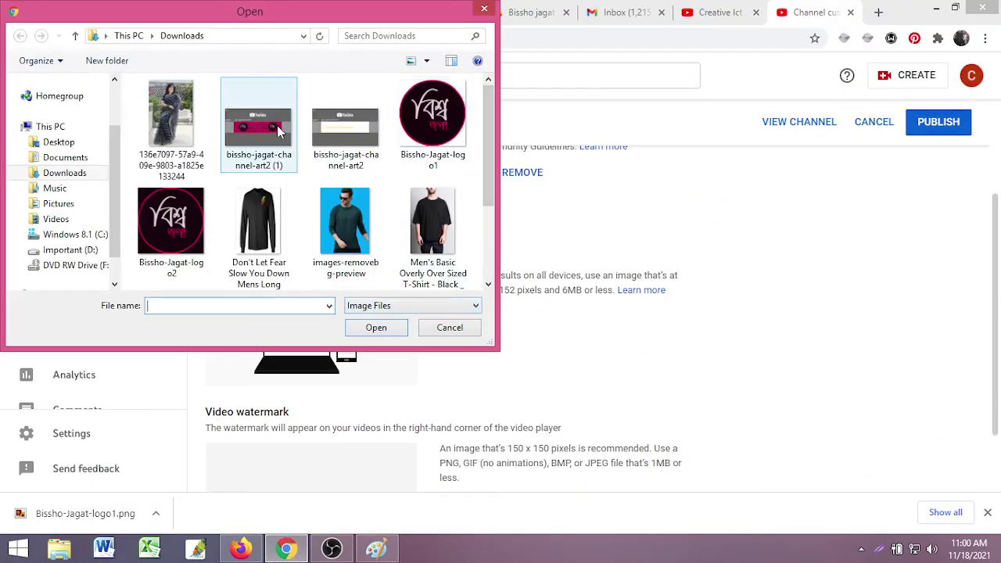
left_click(269, 135)
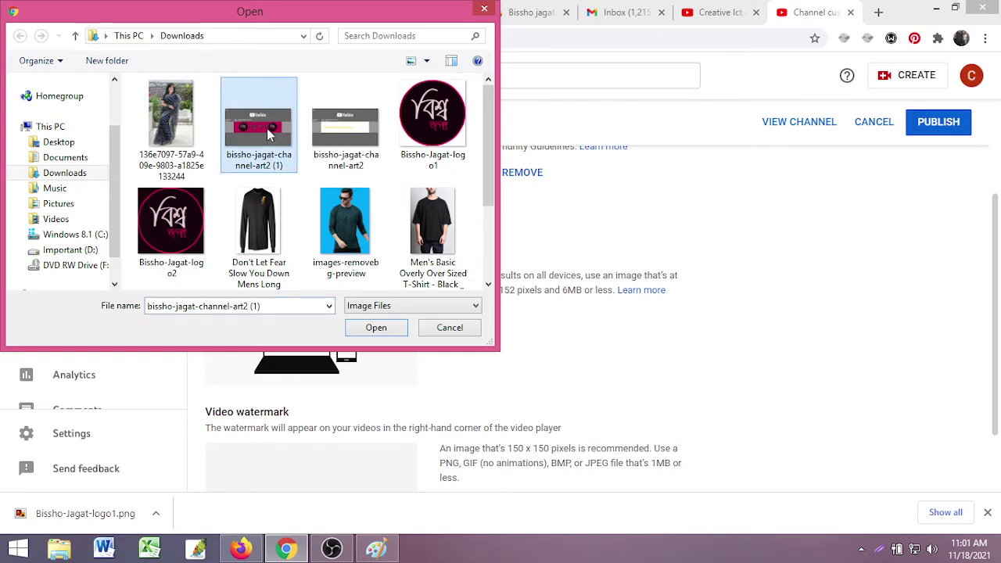
left_click(379, 328)
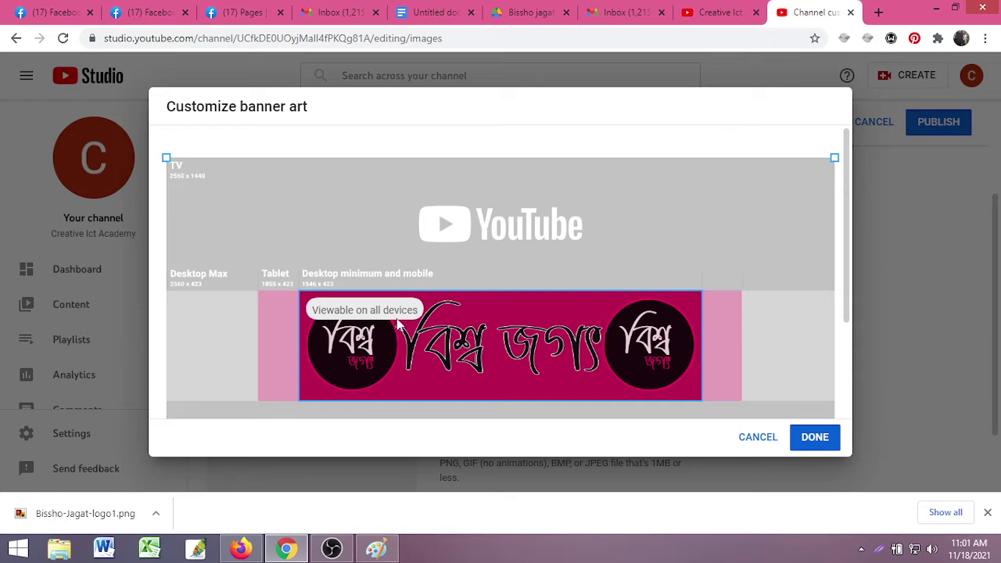
scroll(449, 362, "down", 3)
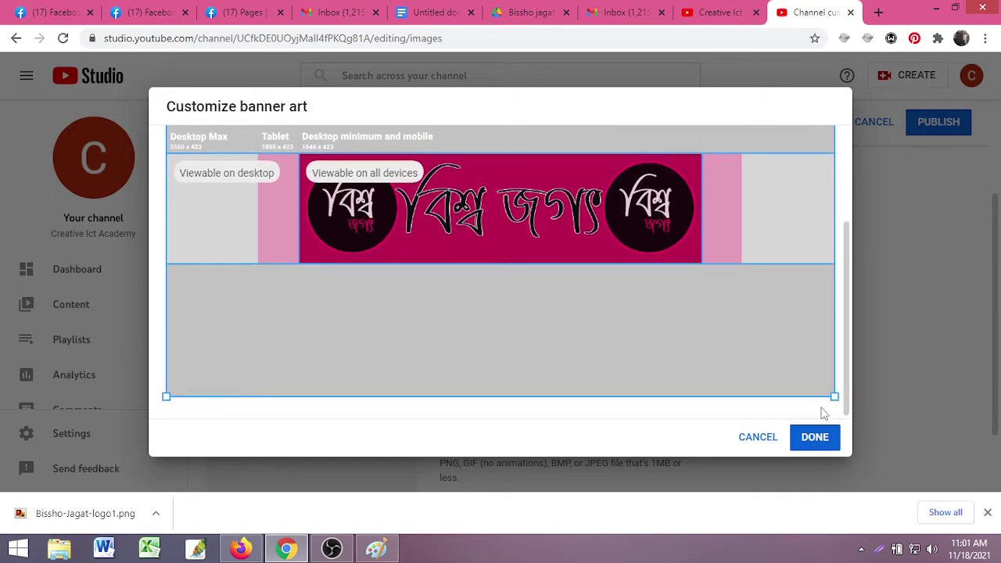
mouse_move(834, 396)
left_mouse_down()
mouse_move(796, 376)
mouse_move(834, 396)
left_mouse_up()
left_click(798, 449)
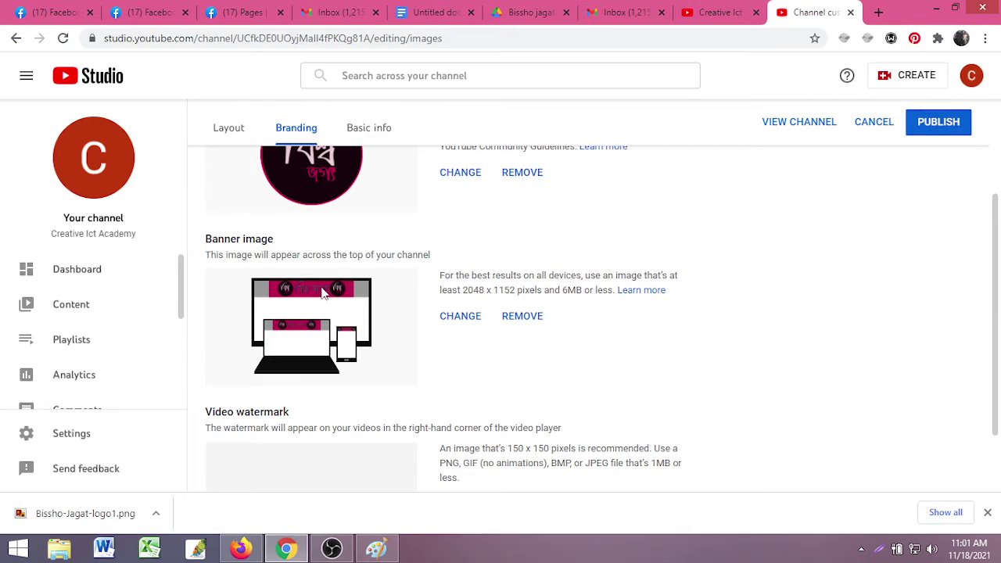
Step: Publish the new logo and banner branding changes
scroll(323, 328, "up", 2)
scroll(336, 336, "down", 3)
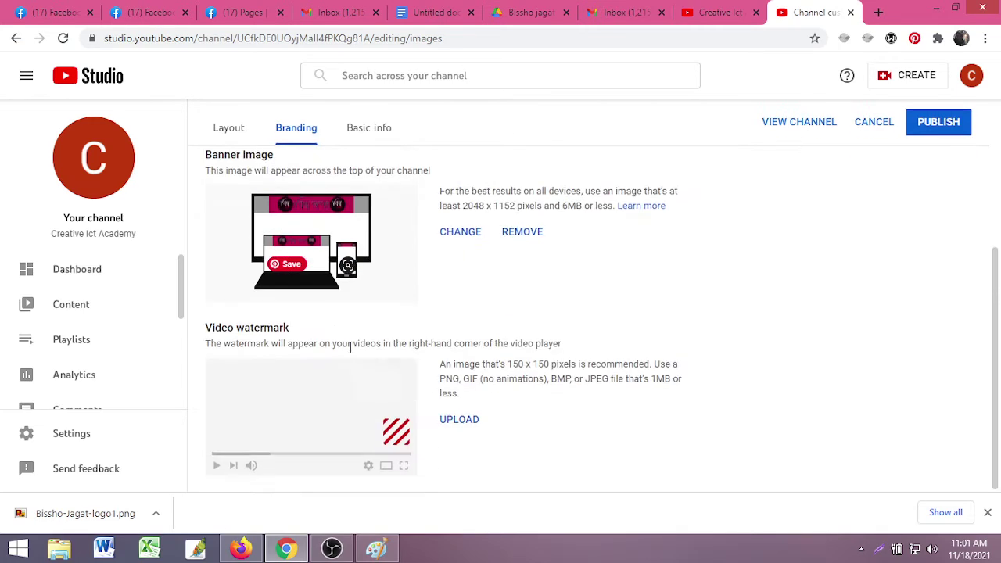
scroll(358, 417, "up", 3)
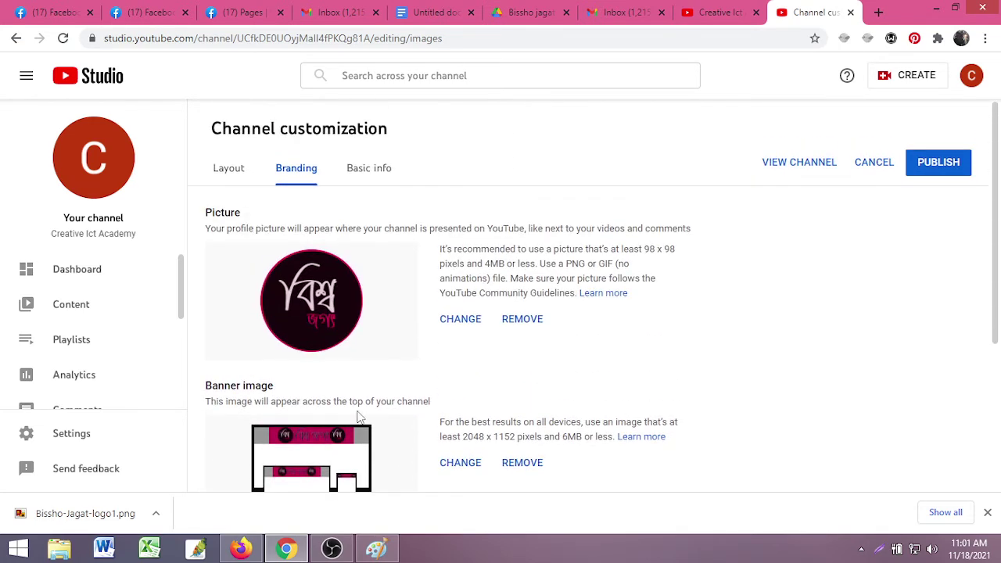
left_click(943, 163)
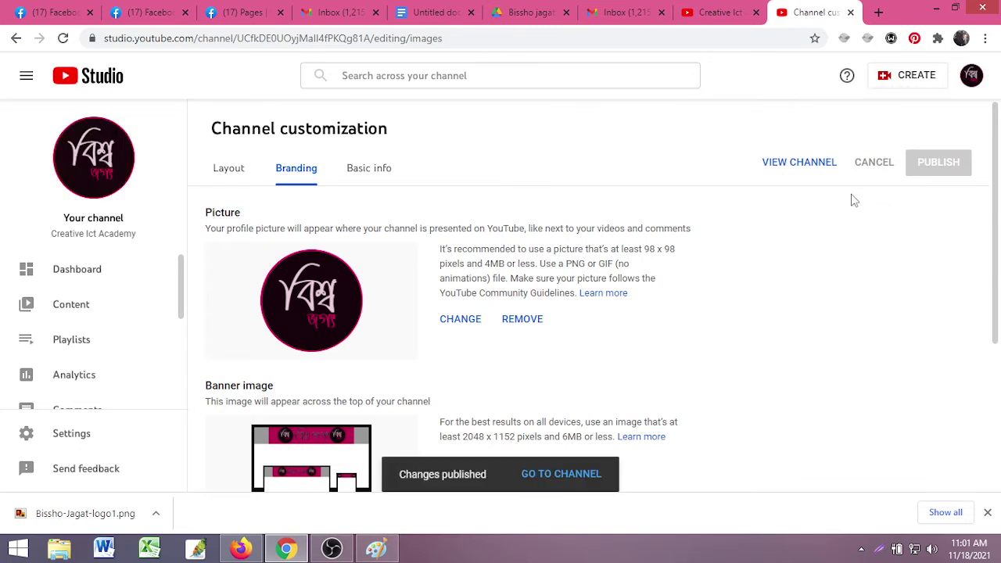
Step: Check the live channel page shows the banner and logo, then return to customization
left_click(783, 167)
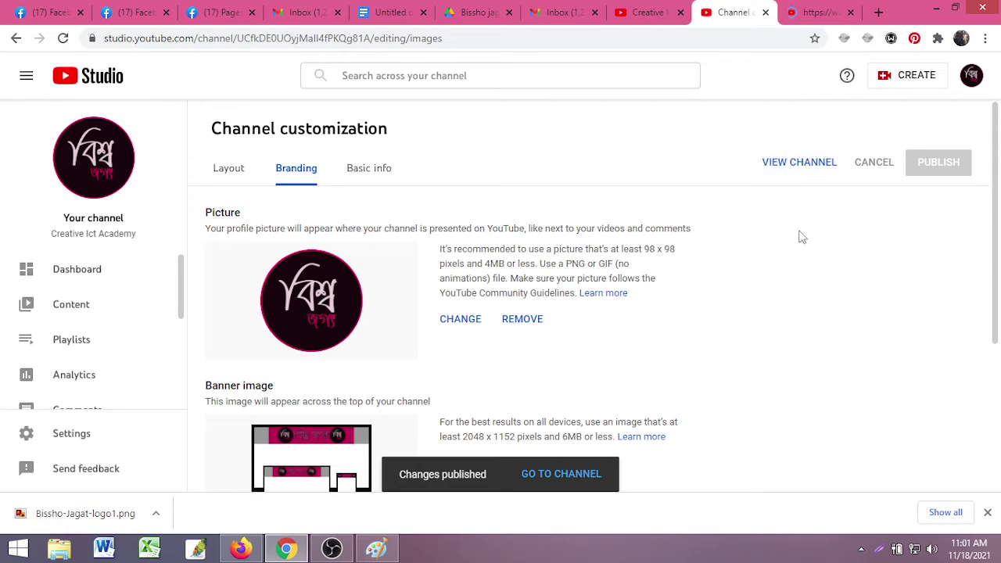
left_click(813, 13)
scroll(646, 243, "down", 3)
scroll(618, 258, "up", 3)
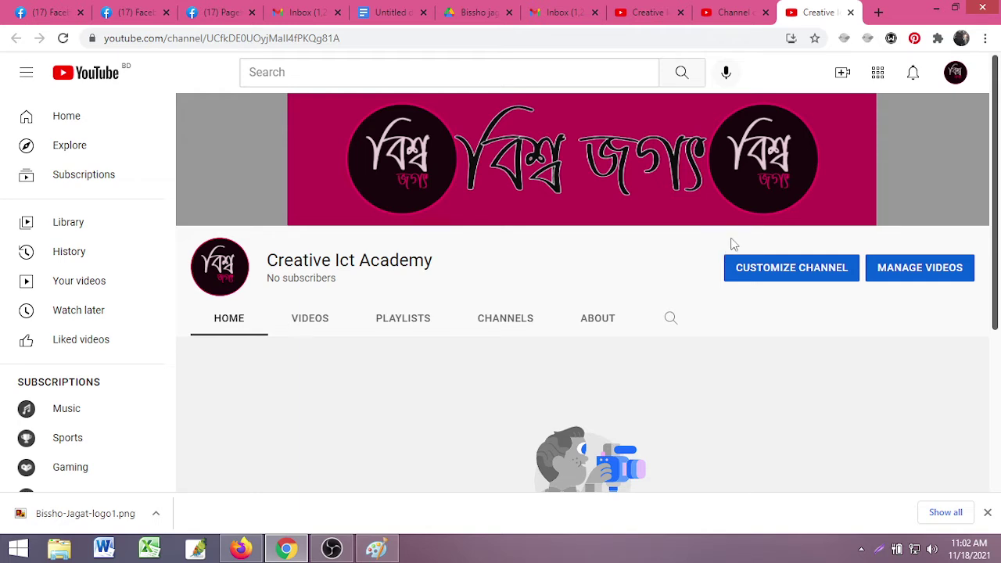
left_click(733, 12)
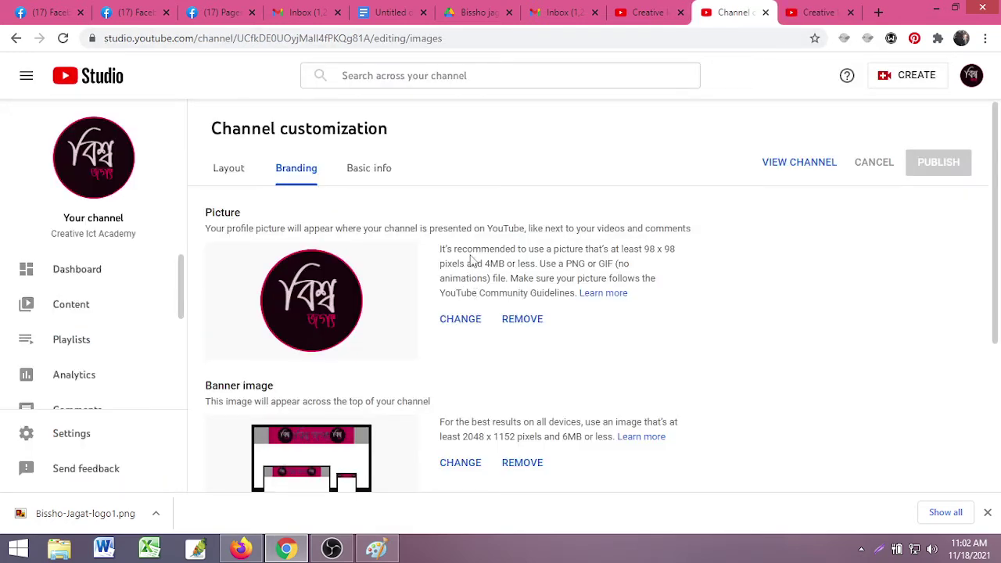
Step: Close the customization and duplicate channel page tabs
left_click(765, 12)
left_click(642, 12)
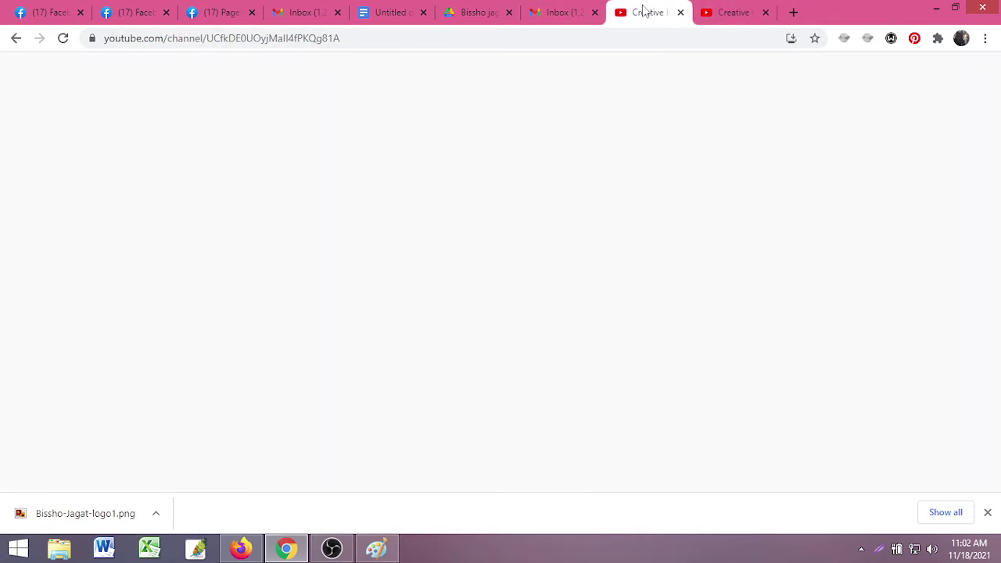
left_click(766, 12)
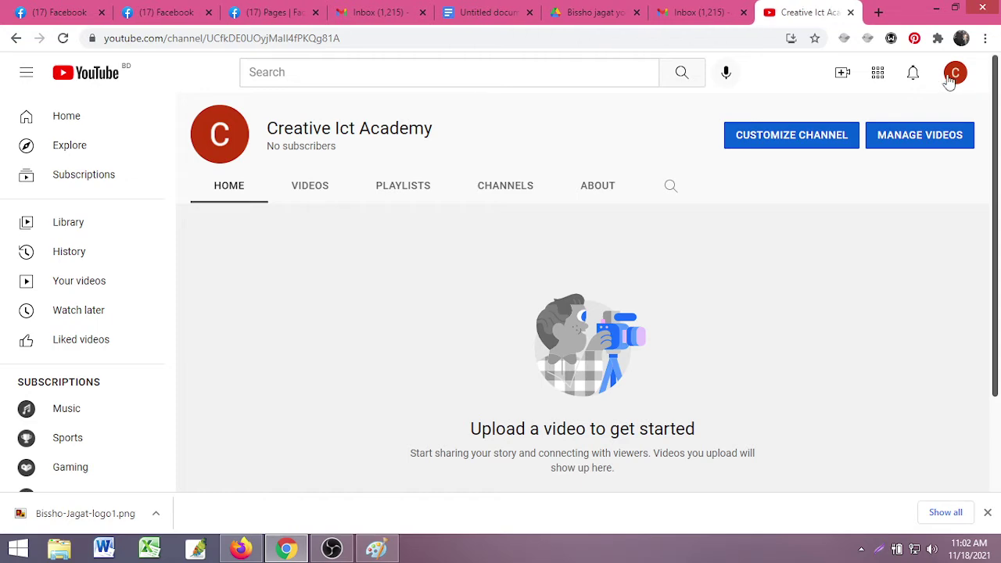
Step: Go from the account menu's Settings to 'Channel status and features'
left_click(953, 73)
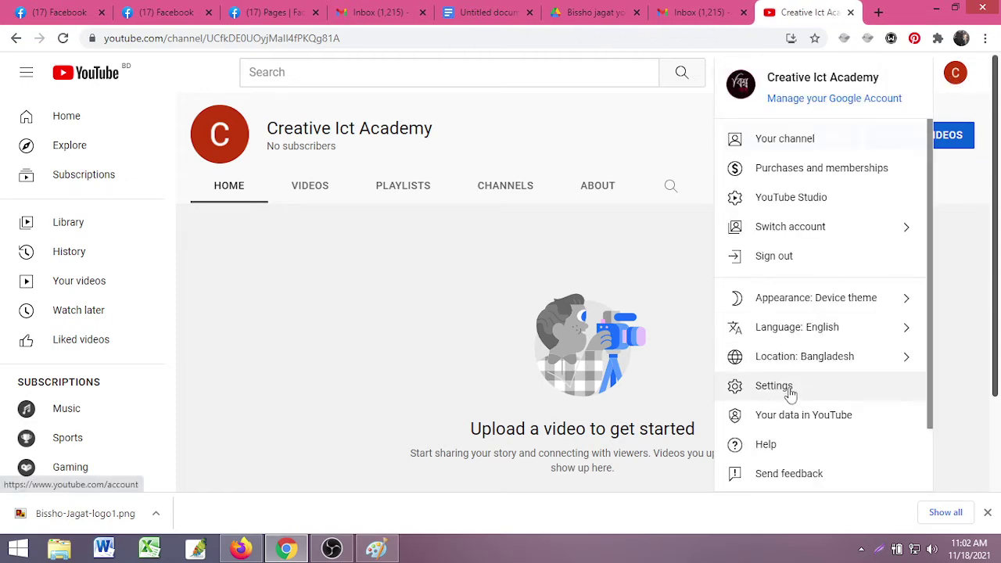
left_click(789, 387)
scroll(474, 403, "down", 1)
scroll(474, 403, "down", 2)
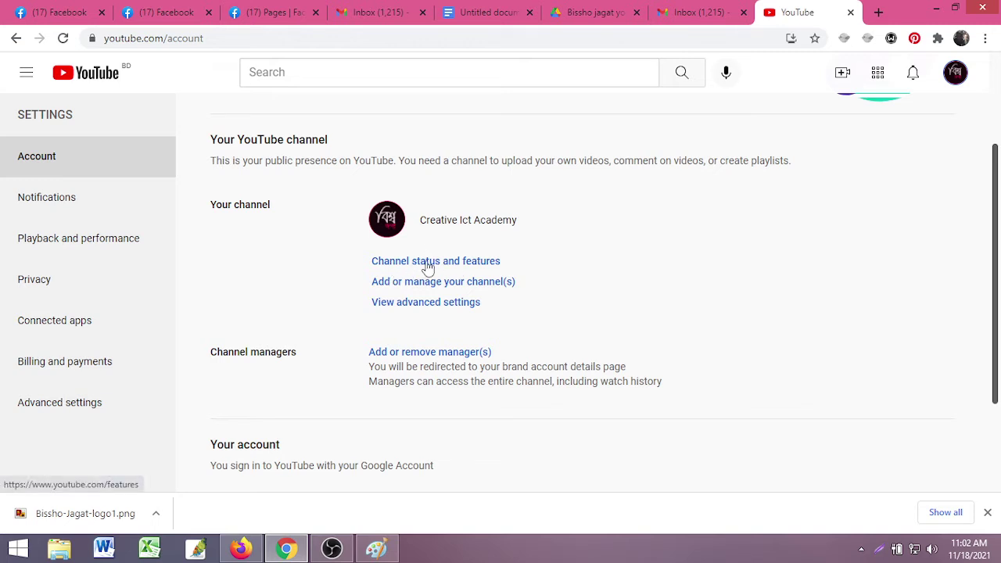
left_click(427, 266)
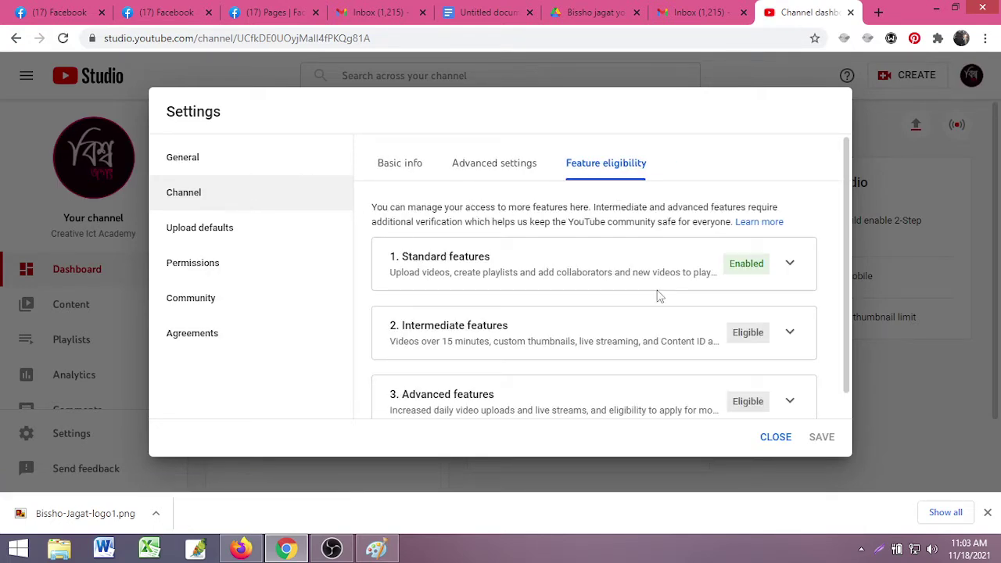
Step: Expand and collapse the Standard and Intermediate features cards to read their details
scroll(739, 320, "down", 1)
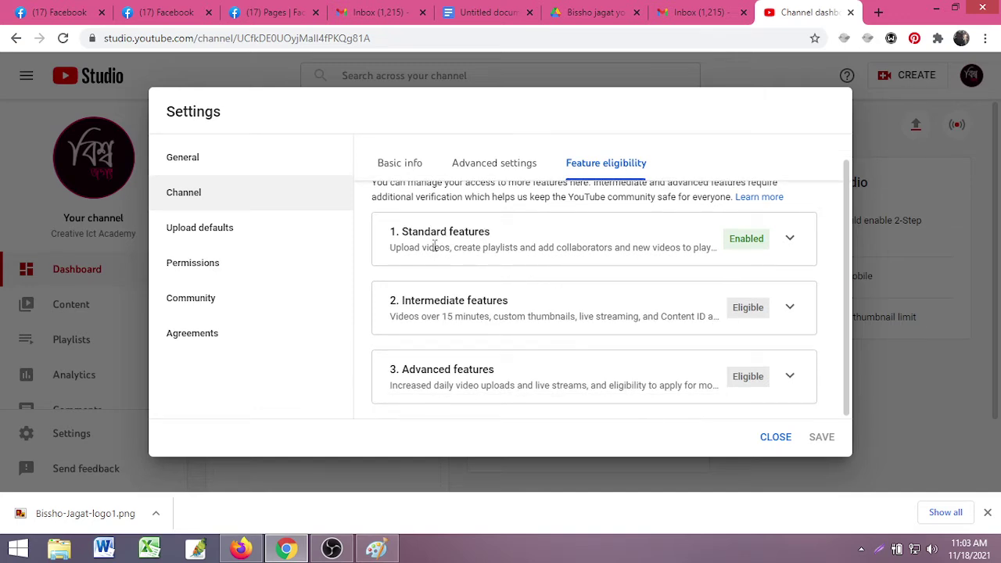
left_click(790, 244)
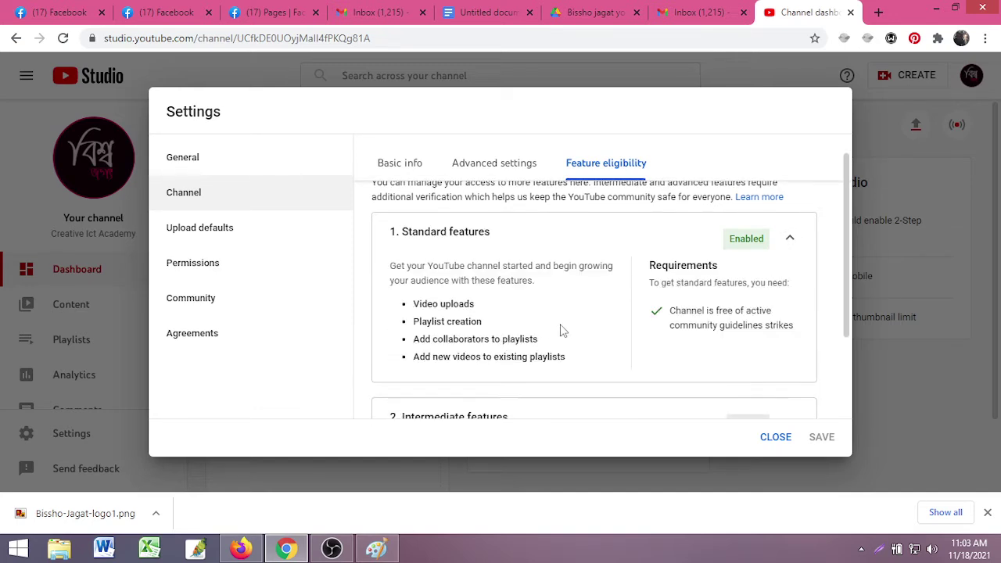
scroll(422, 328, "down", 1)
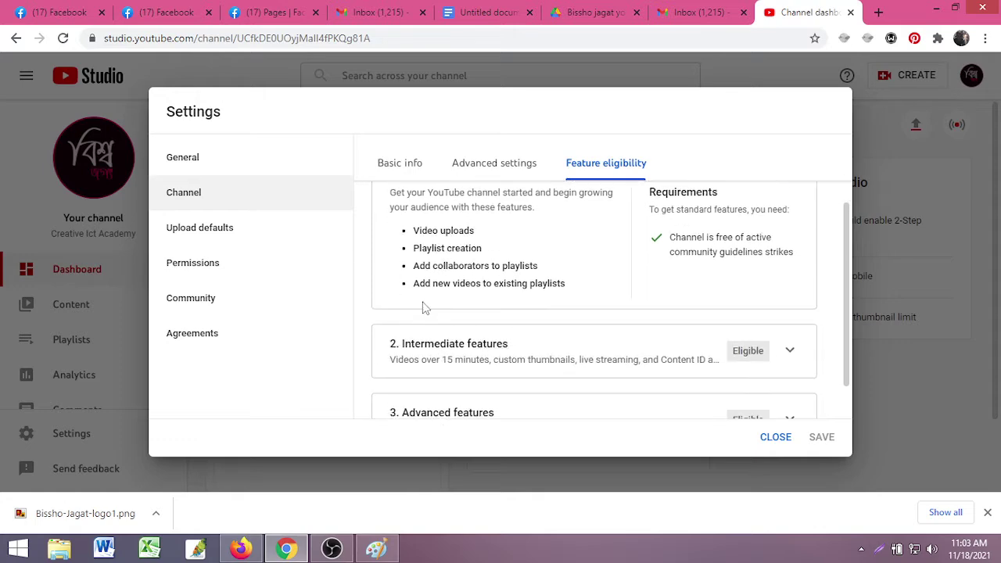
scroll(759, 235, "up", 2)
left_click(786, 262)
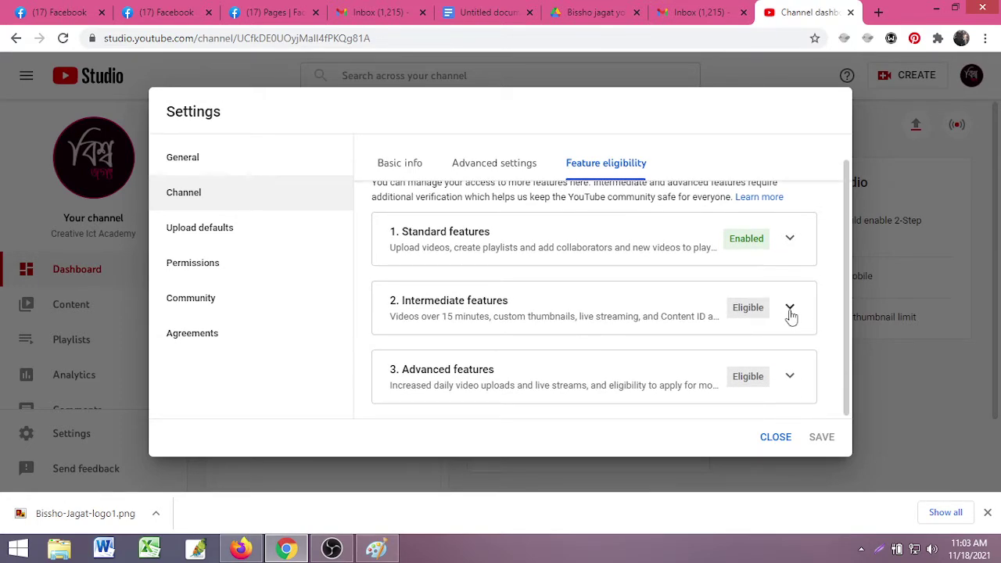
left_click(789, 311)
scroll(641, 366, "down", 2)
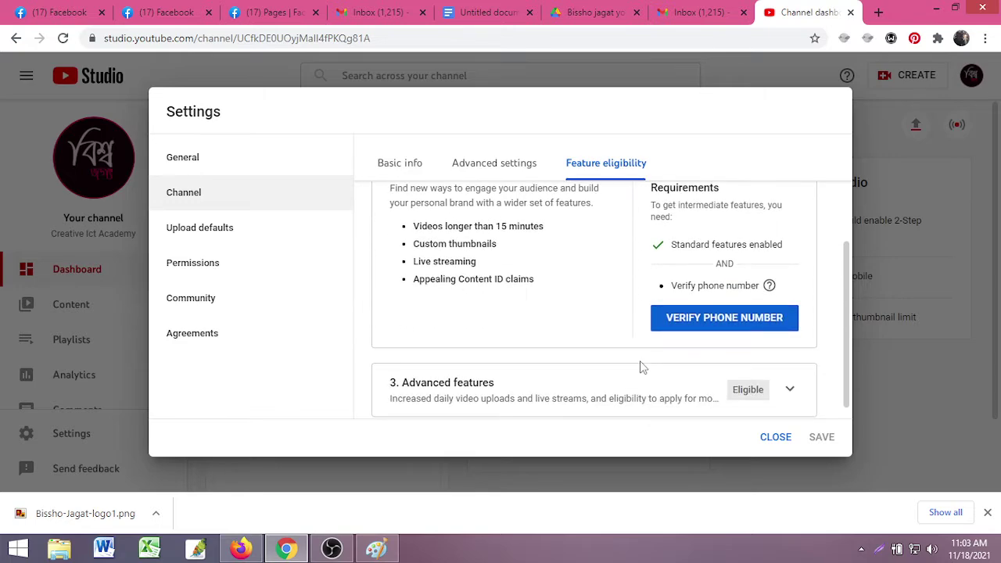
scroll(743, 332, "up", 2)
left_click(789, 332)
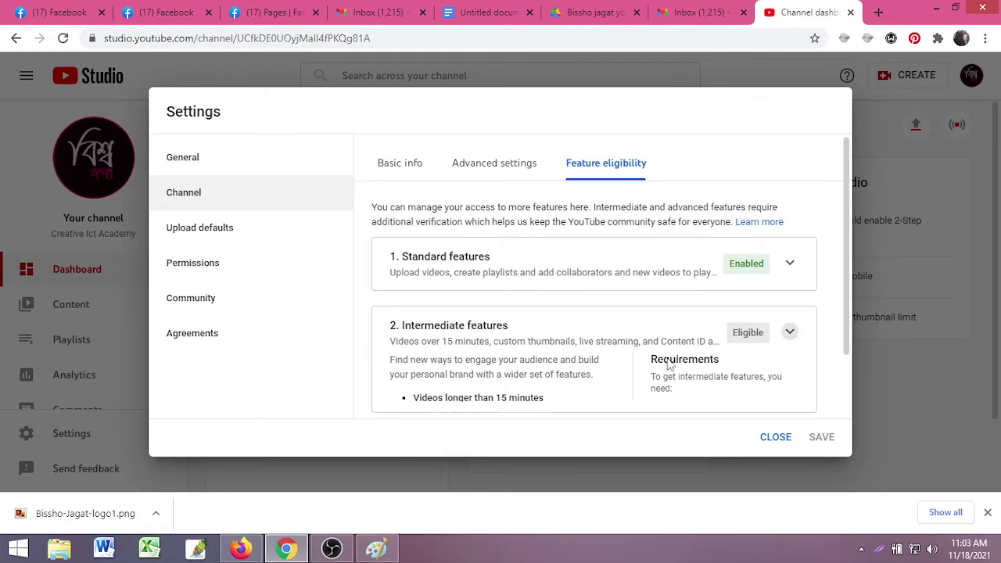
Step: Expand and collapse the Advanced features card to review its requirements
scroll(540, 372, "down", 1)
left_click(787, 380)
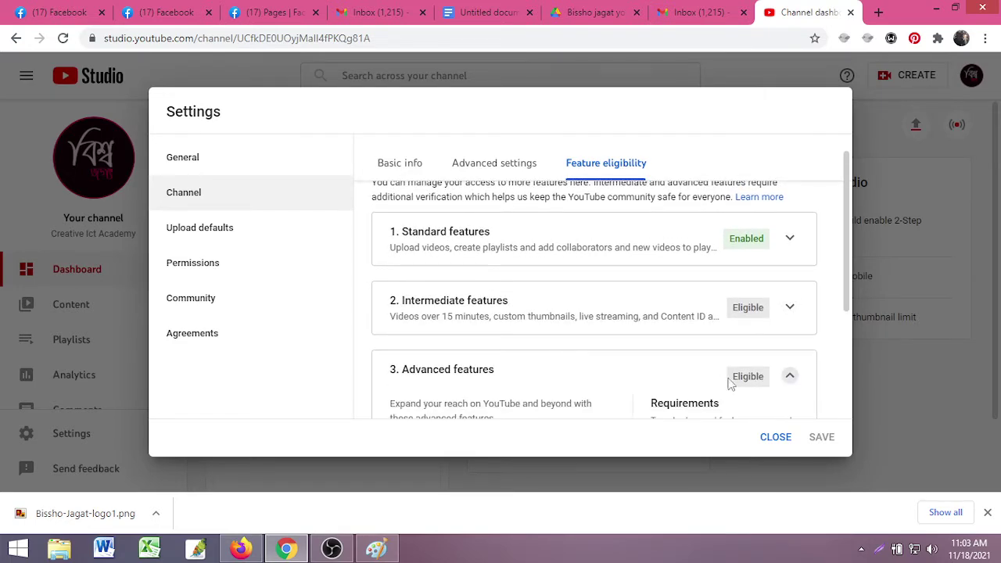
scroll(688, 378, "down", 3)
scroll(690, 384, "up", 1)
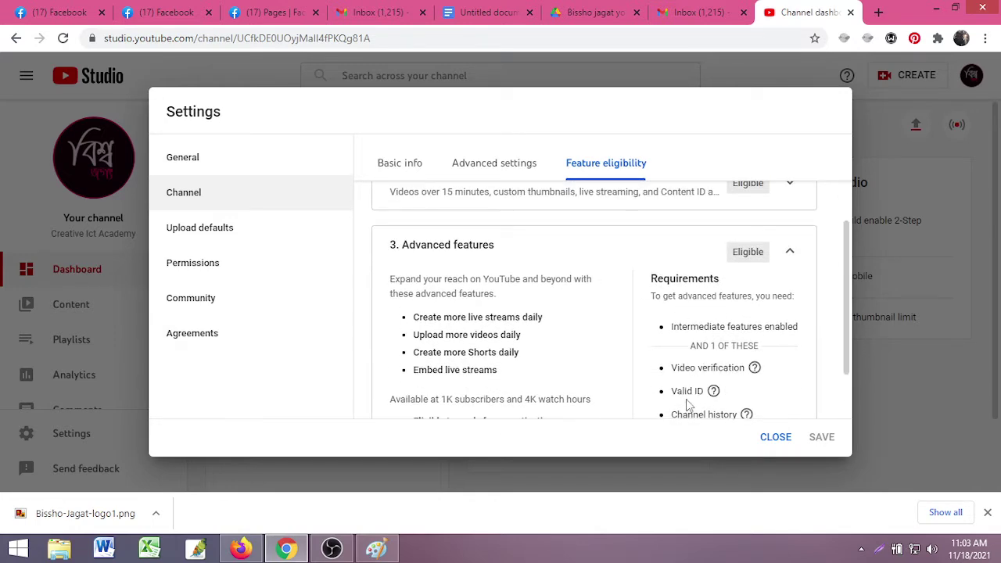
scroll(685, 406, "down", 1)
scroll(668, 361, "up", 3)
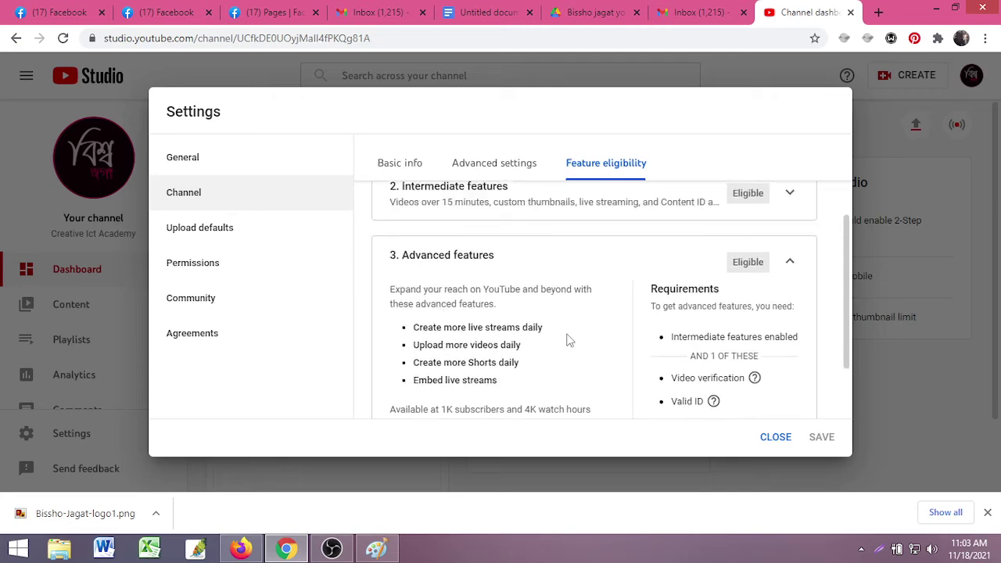
left_click(787, 329)
scroll(671, 372, "up", 1)
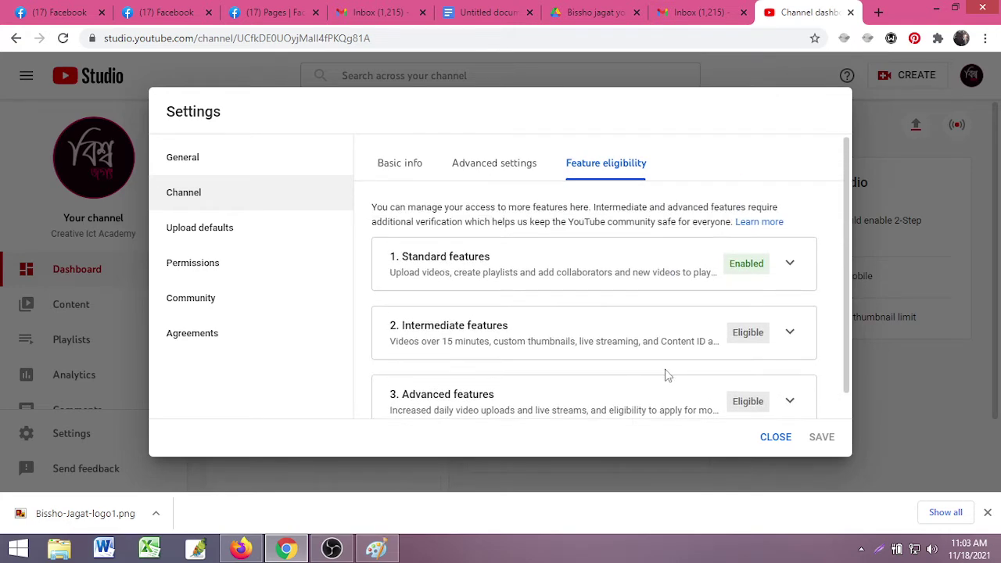
scroll(626, 359, "down", 1)
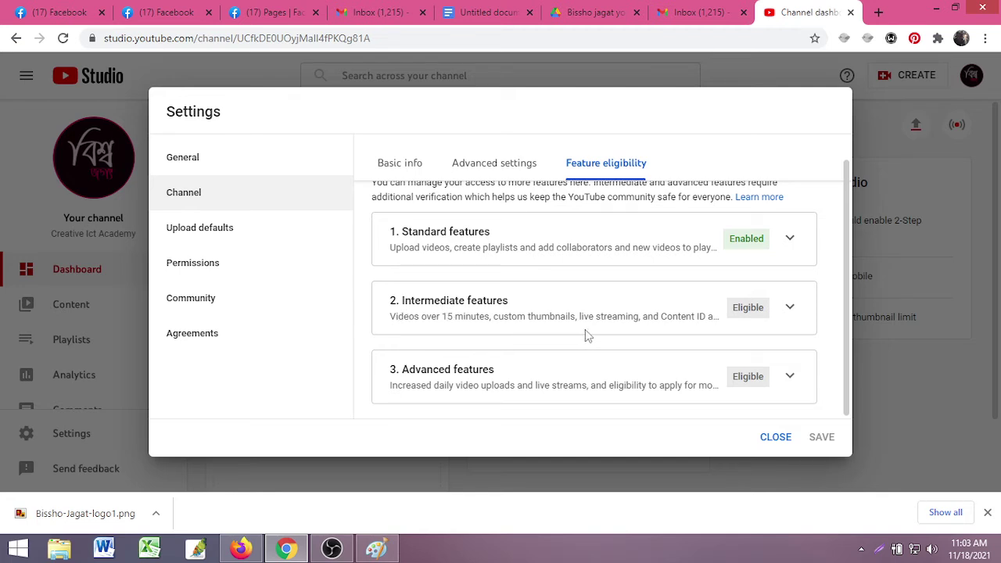
Step: Leave Intermediate features expanded, showing phone number verification is still needed
left_click(789, 307)
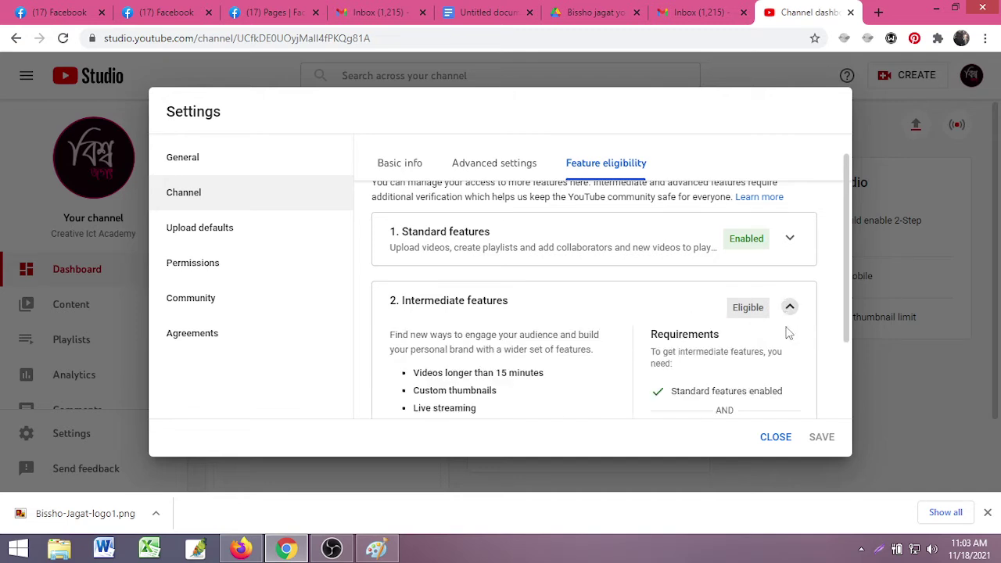
scroll(630, 344, "down", 1)
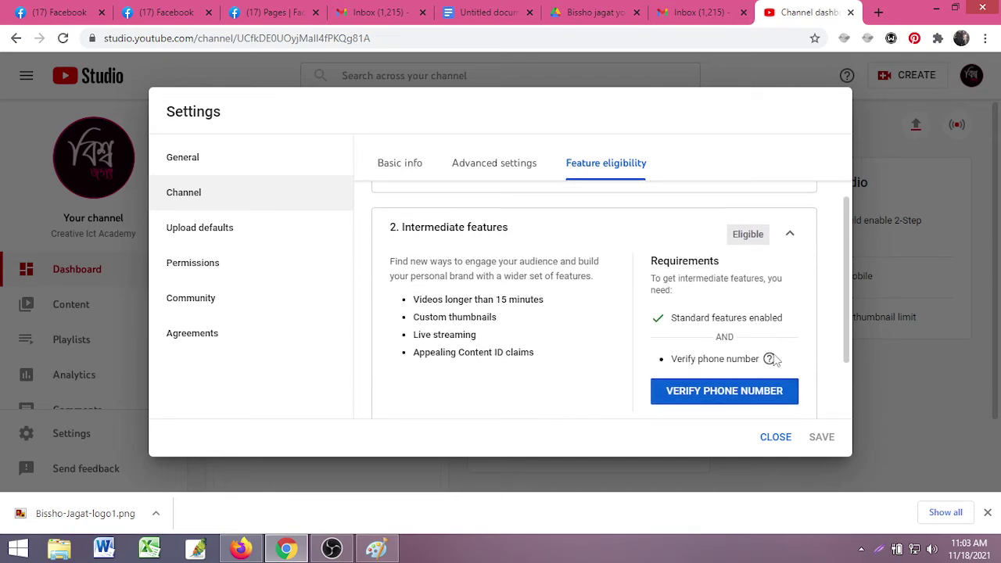
scroll(692, 399, "down", 1)
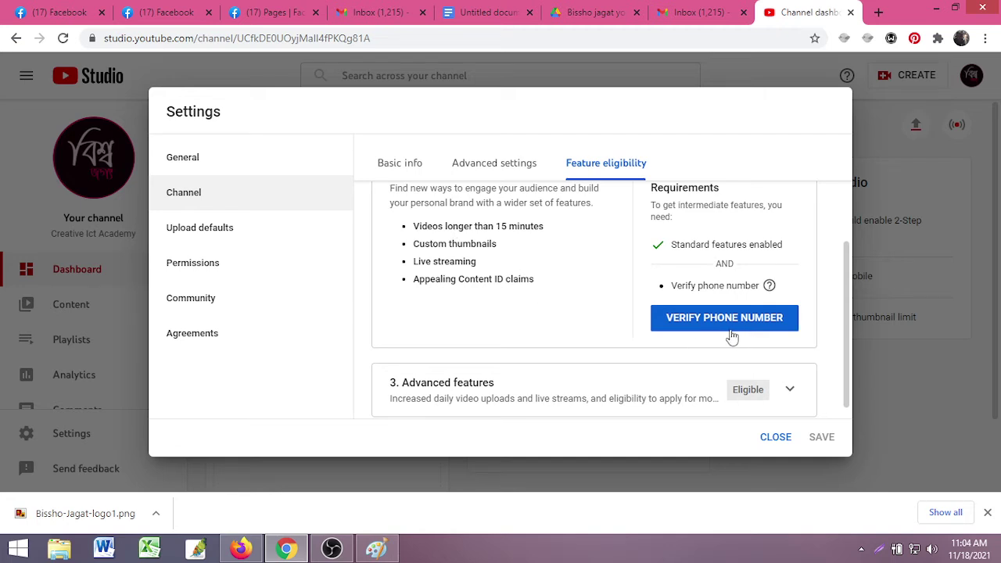
Step: Start phone verification, keeping Bangladesh as the country
left_click(698, 328)
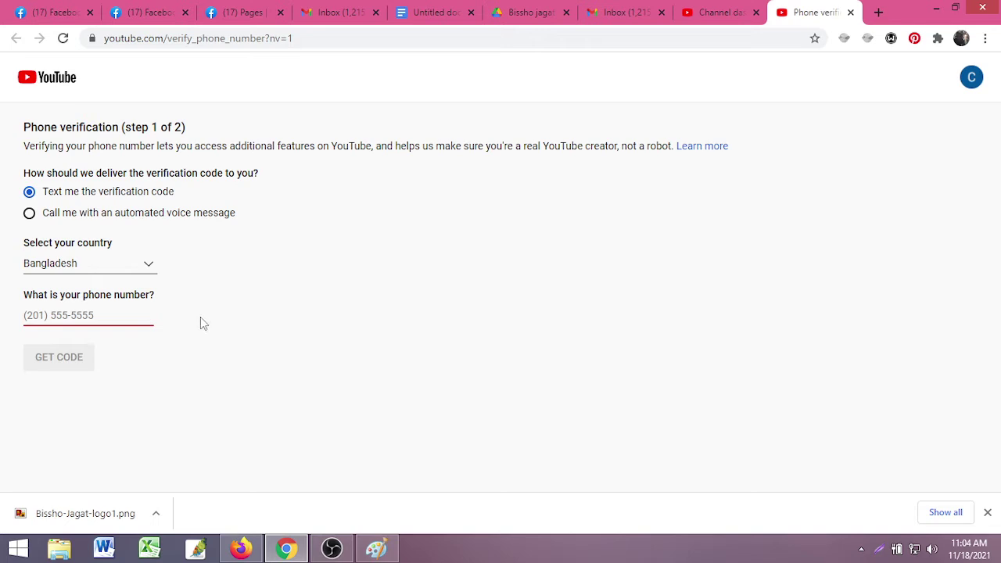
left_click(90, 263)
scroll(80, 373, "down", 8)
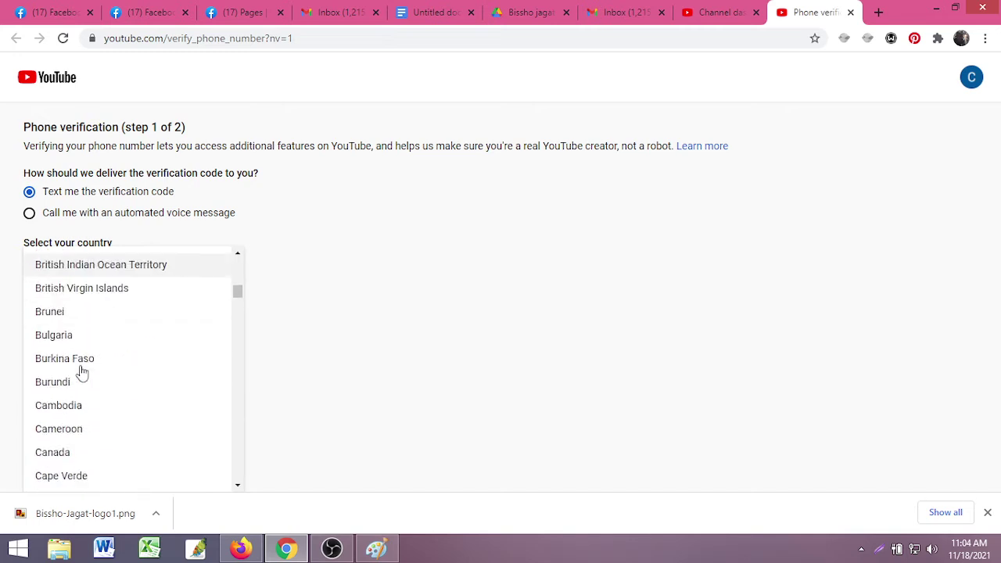
left_click(435, 315)
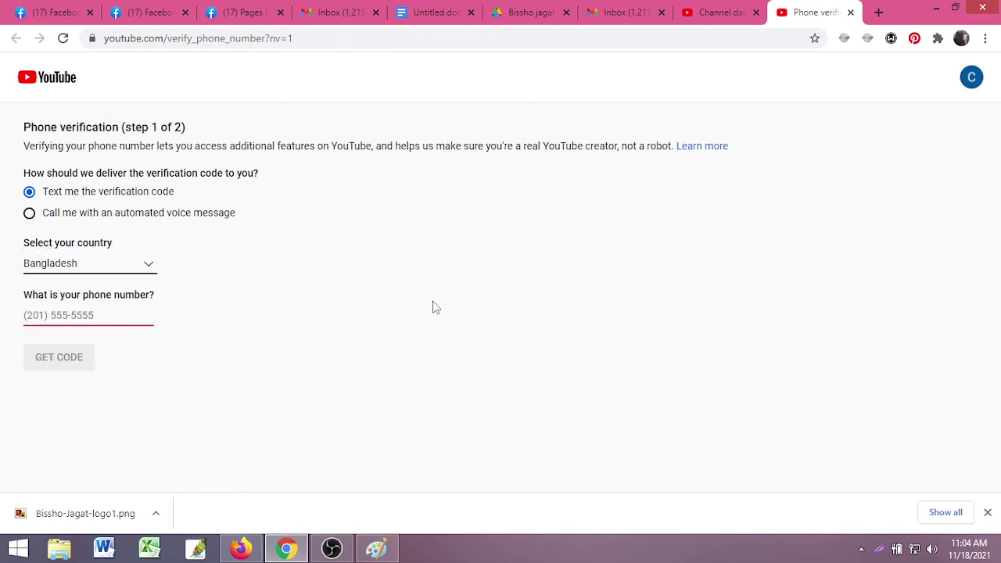
Step: Enter the phone number, request a text code, and submit the received verification code
left_click(85, 313)
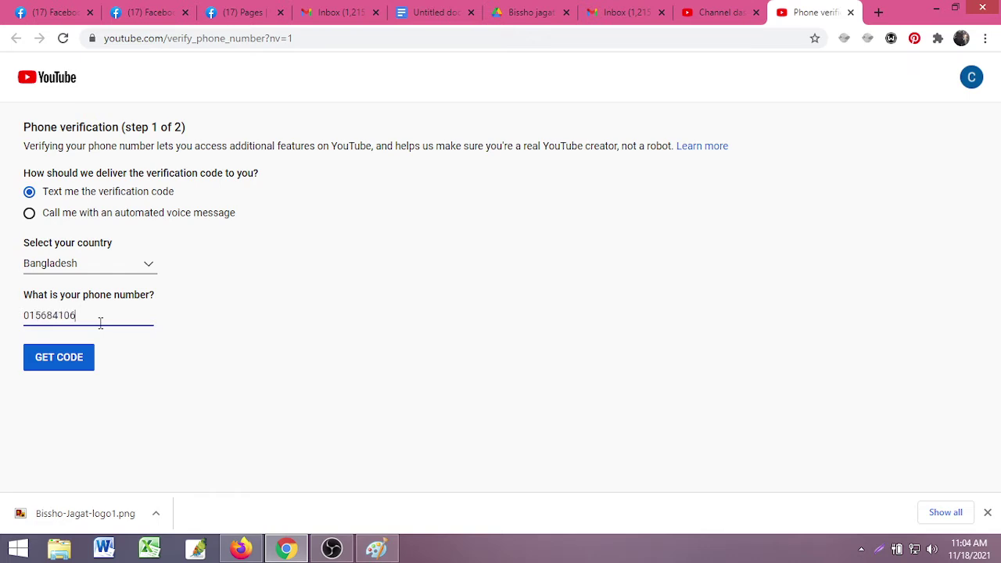
left_click(35, 315)
left_click(49, 359)
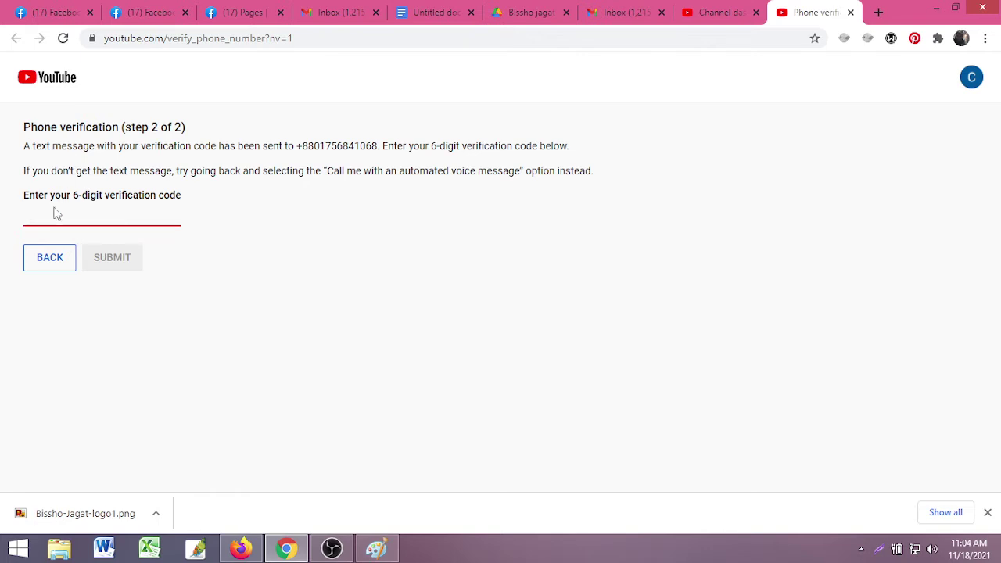
left_click(129, 261)
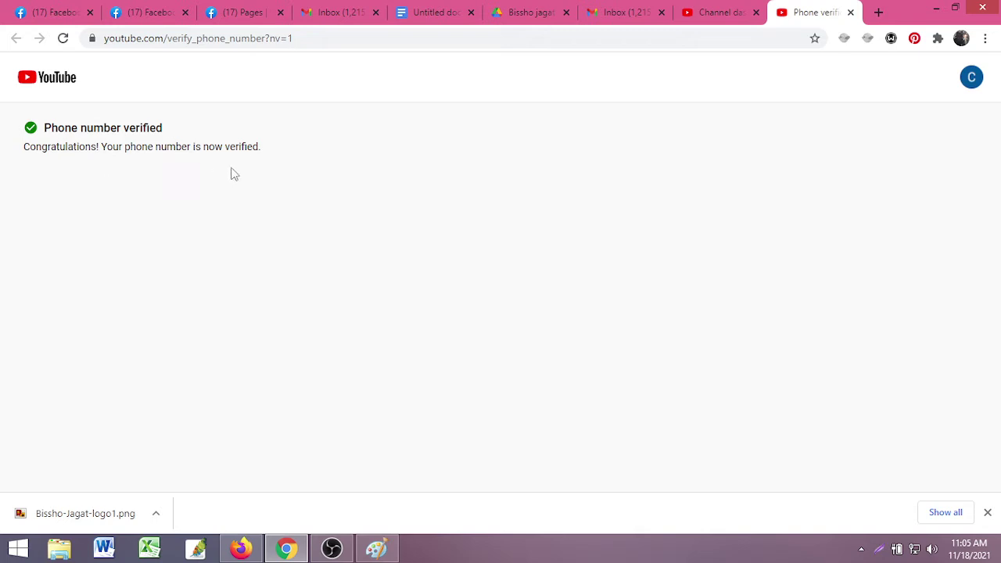
Step: Confirm Intermediate features are now enabled and close the channel settings
left_click(707, 14)
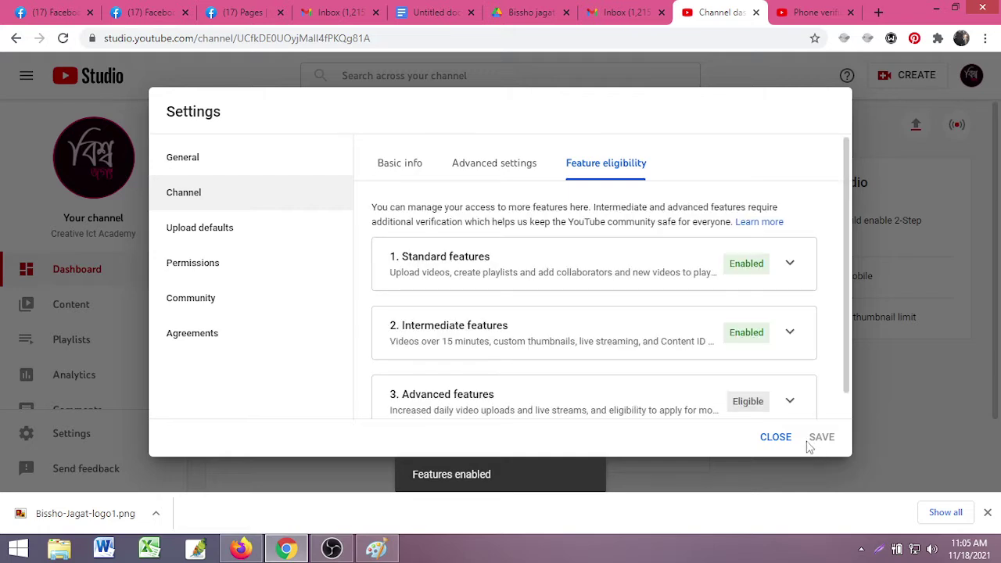
scroll(772, 383, "down", 1)
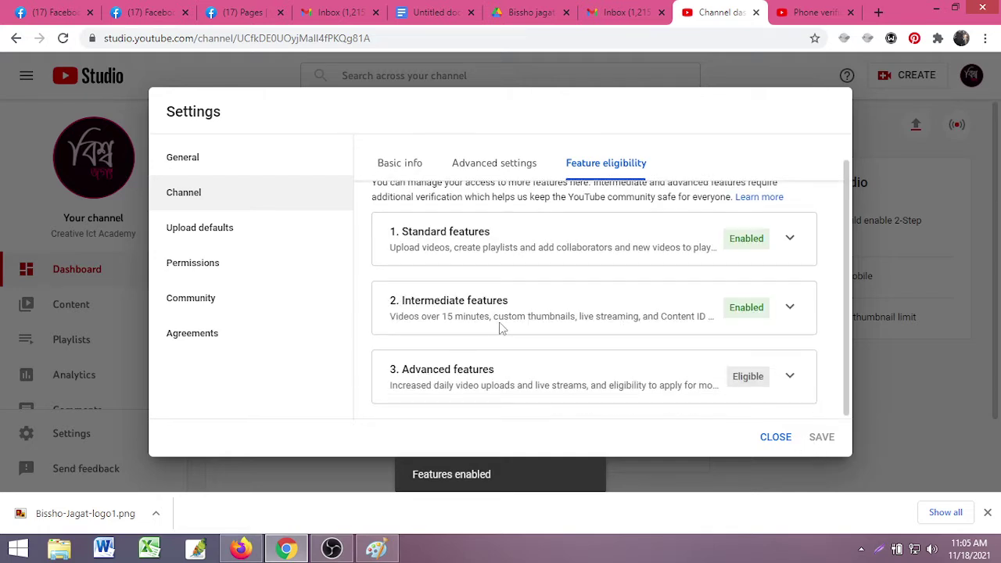
left_click(786, 313)
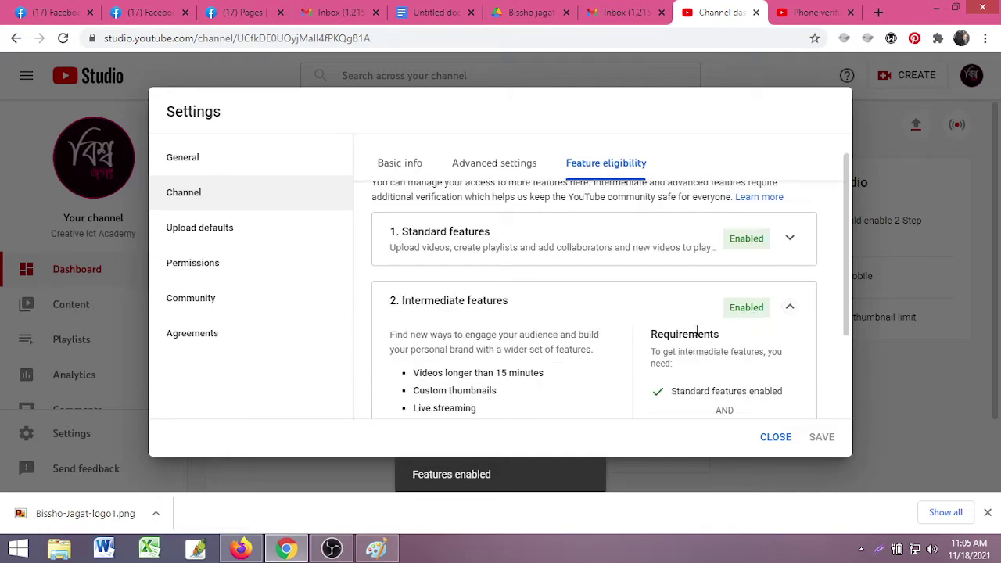
scroll(674, 345, "down", 2)
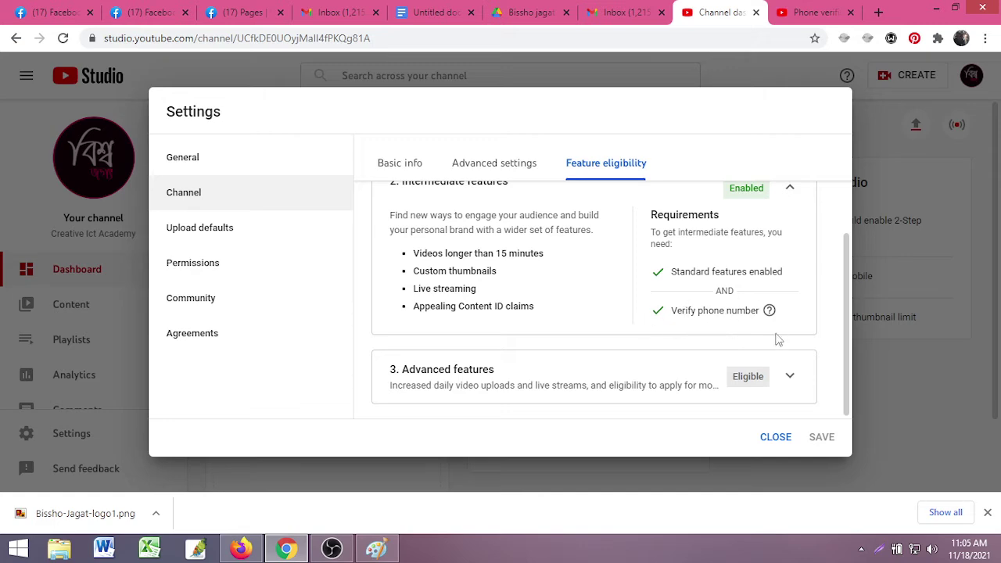
scroll(424, 315, "up", 3)
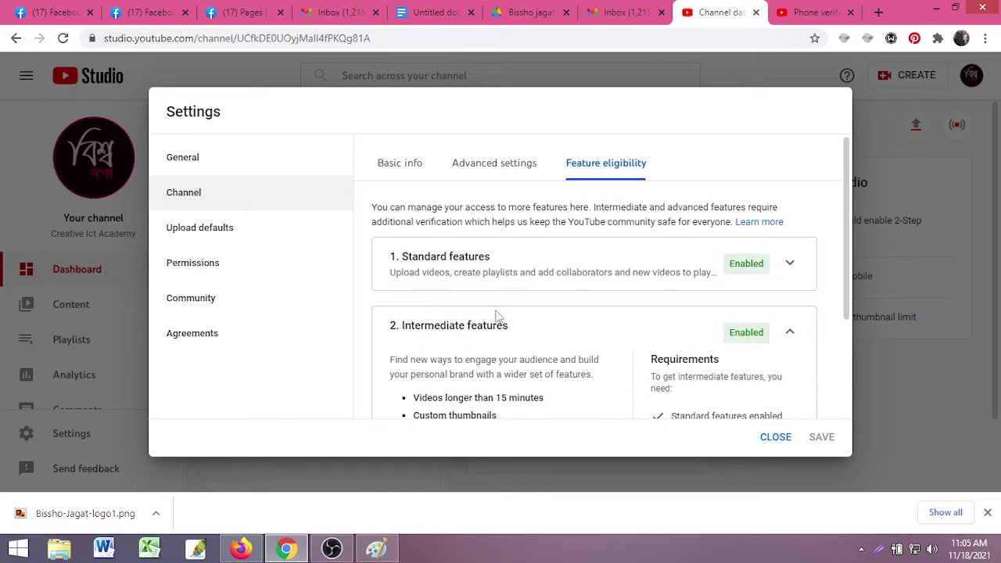
left_click(775, 436)
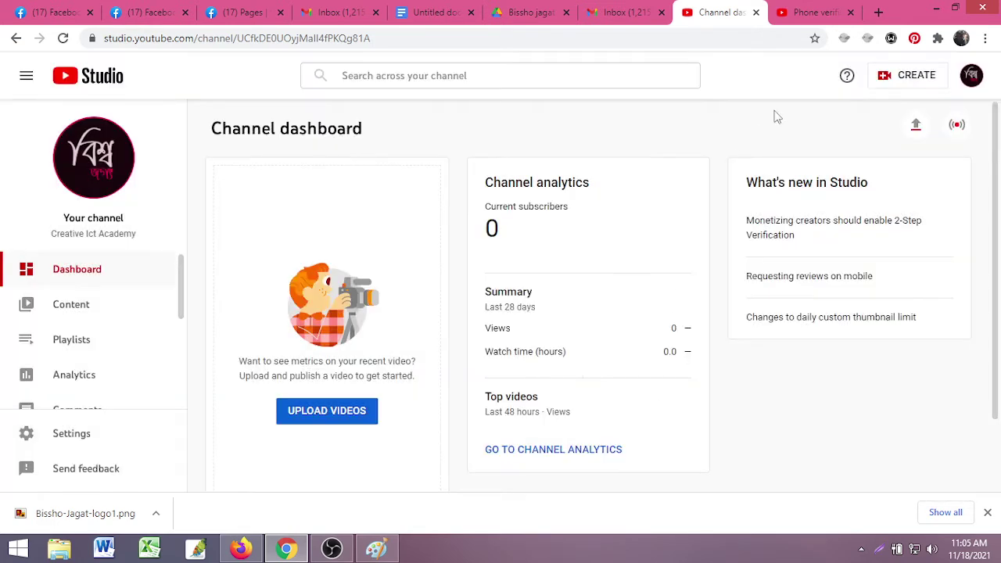
Step: Close the phone verification tab and reload the channel dashboard
left_click(821, 13)
left_click(850, 13)
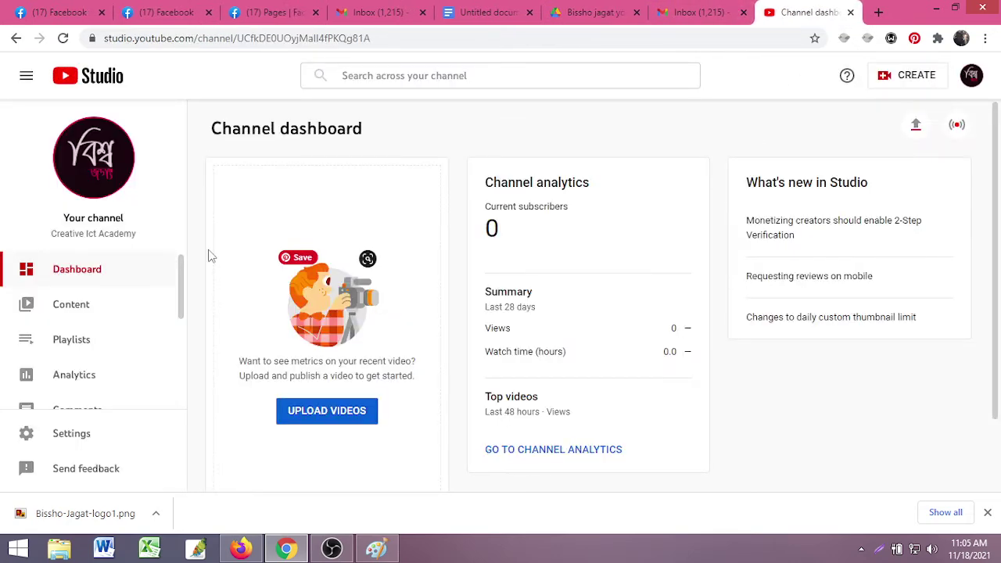
left_click(62, 37)
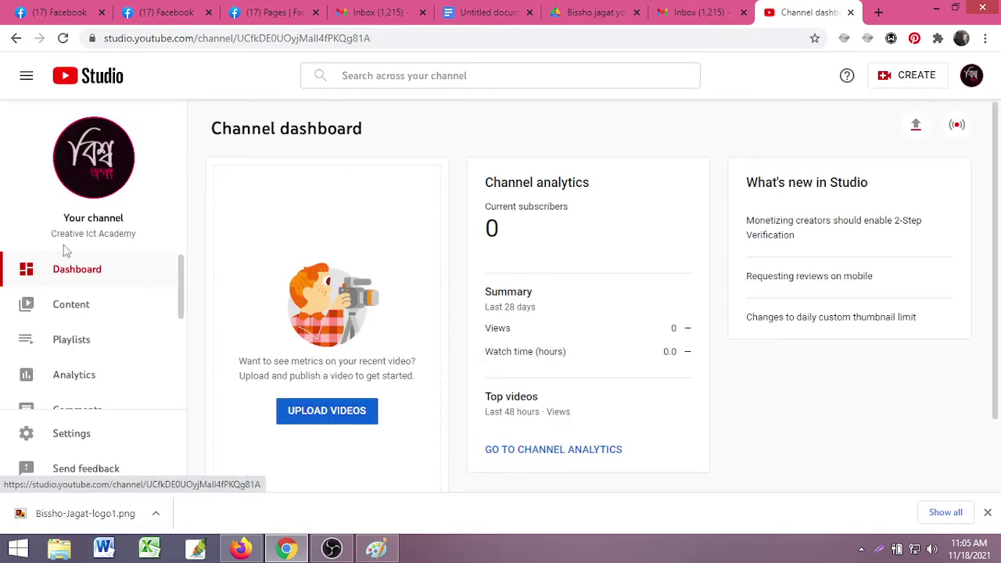
Step: Dismiss the customization tip and go to 'Your channel' from the account menu
scroll(125, 351, "down", 3)
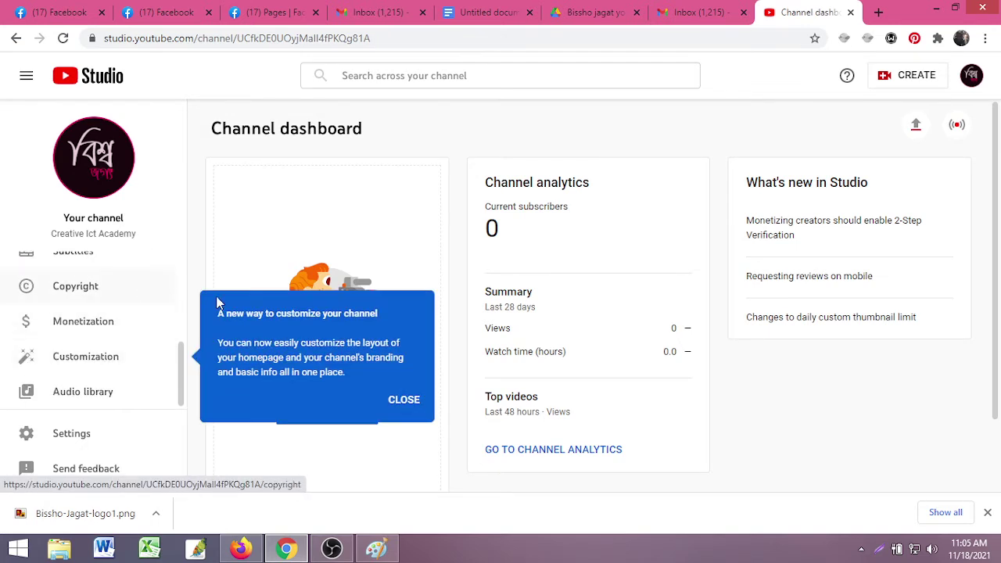
left_click(405, 401)
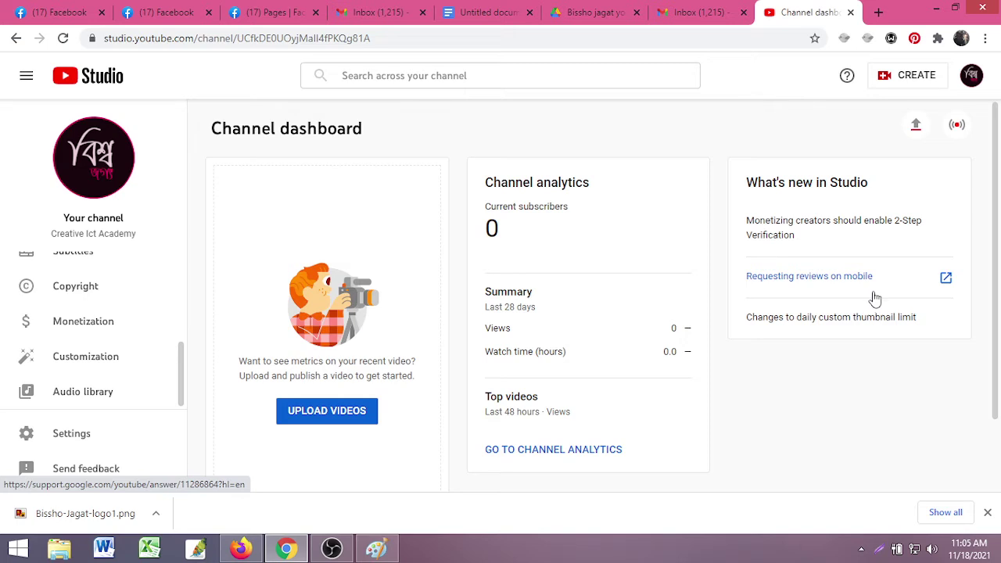
left_click(971, 75)
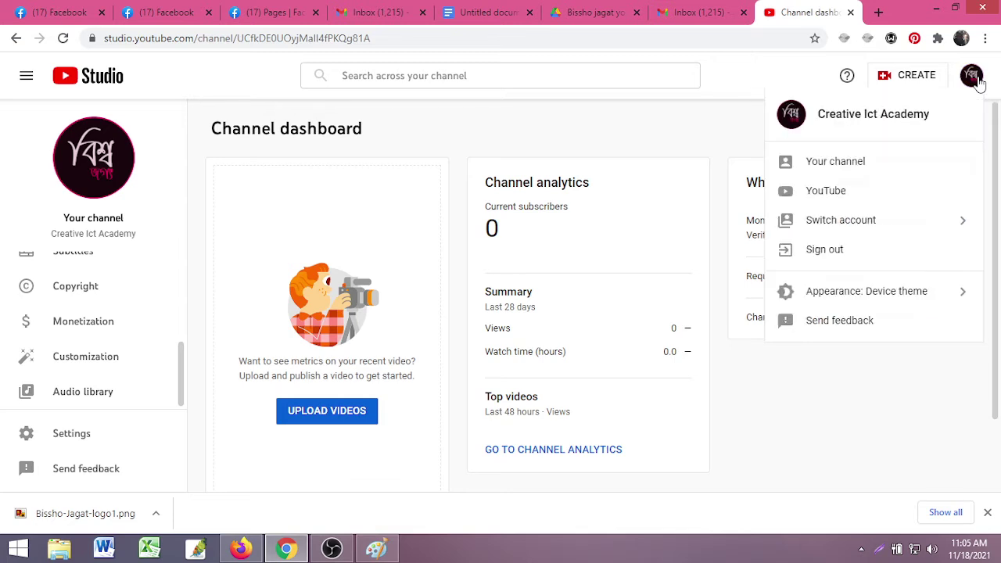
left_click(838, 165)
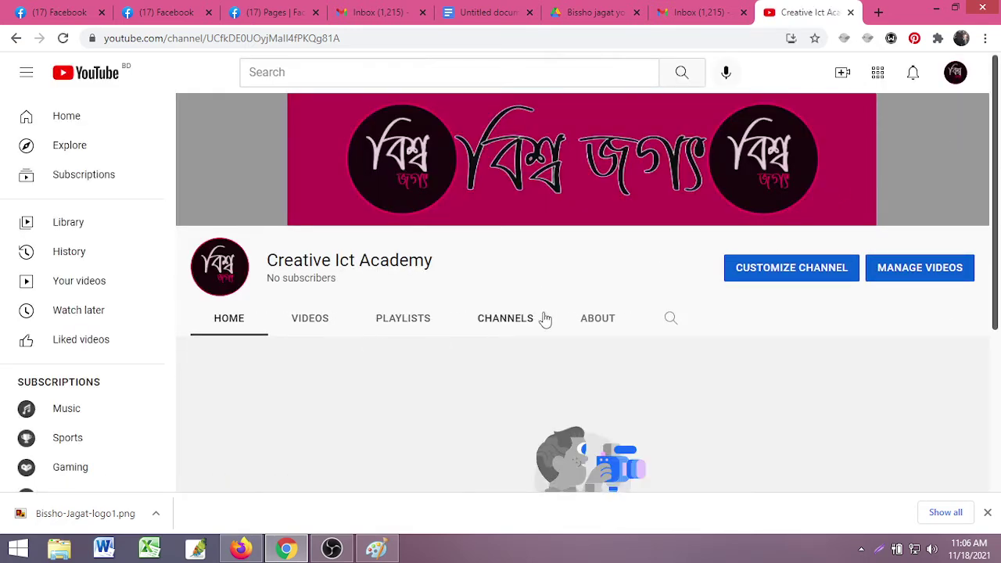
Step: Browse the channel's VIDEOS, PLAYLISTS and CHANNELS tabs
scroll(750, 355, "down", 3)
scroll(665, 367, "up", 3)
left_click(316, 332)
left_click(408, 334)
scroll(446, 382, "down", 3)
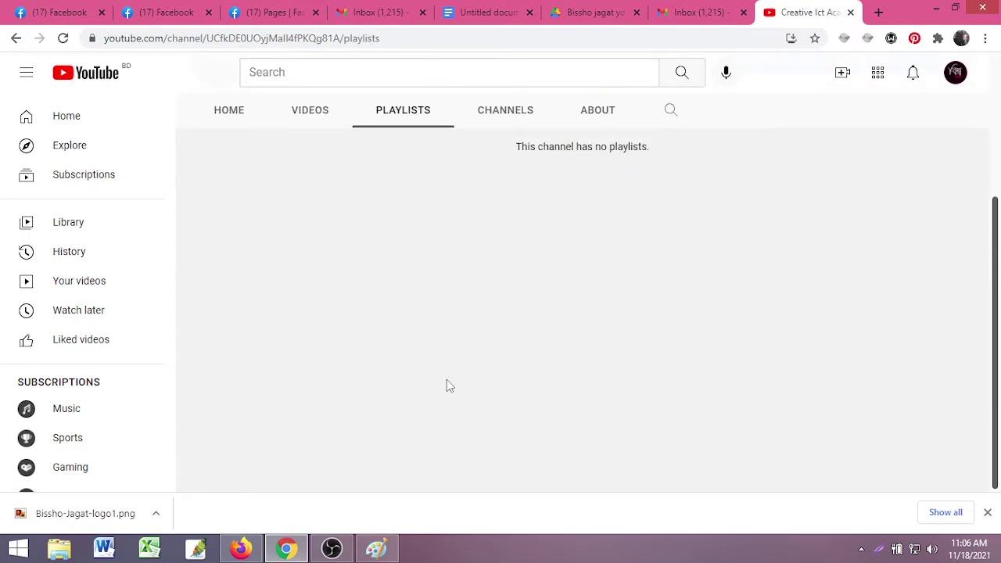
scroll(460, 373, "up", 3)
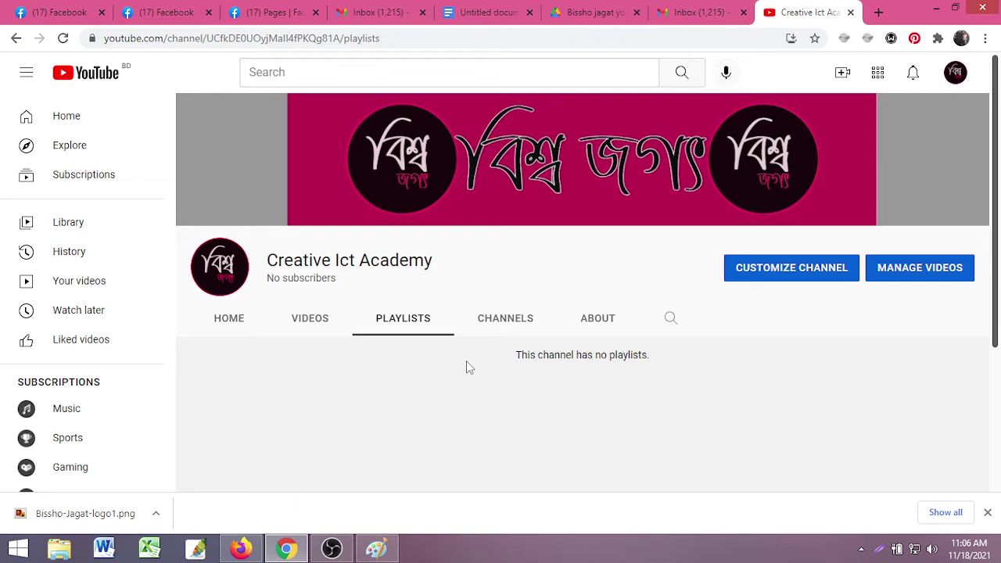
left_click(516, 327)
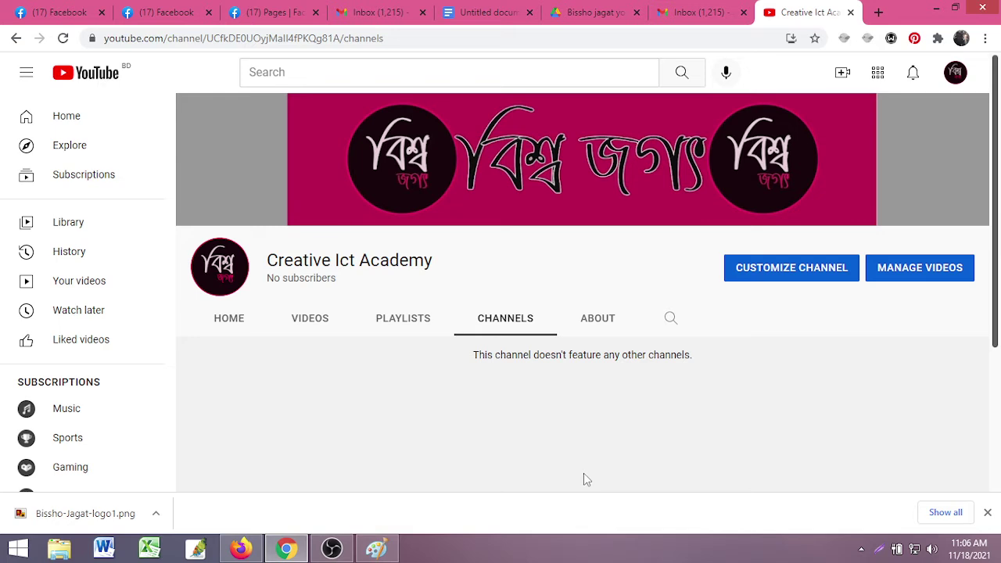
Step: Open the ABOUT tab to check the Nov 18, 2021 join date and close the downloads bar
left_click(597, 320)
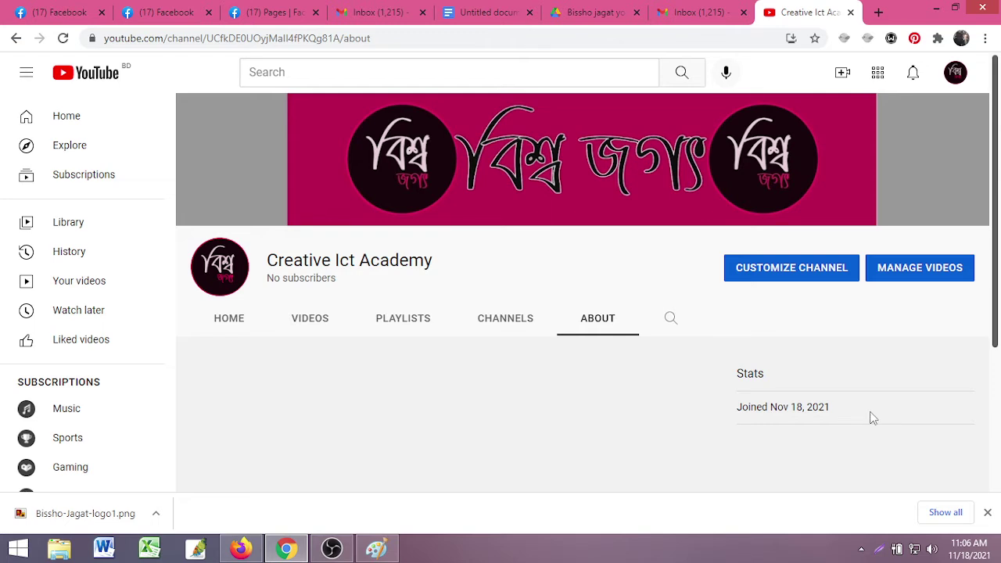
left_click_drag(870, 415, 717, 407)
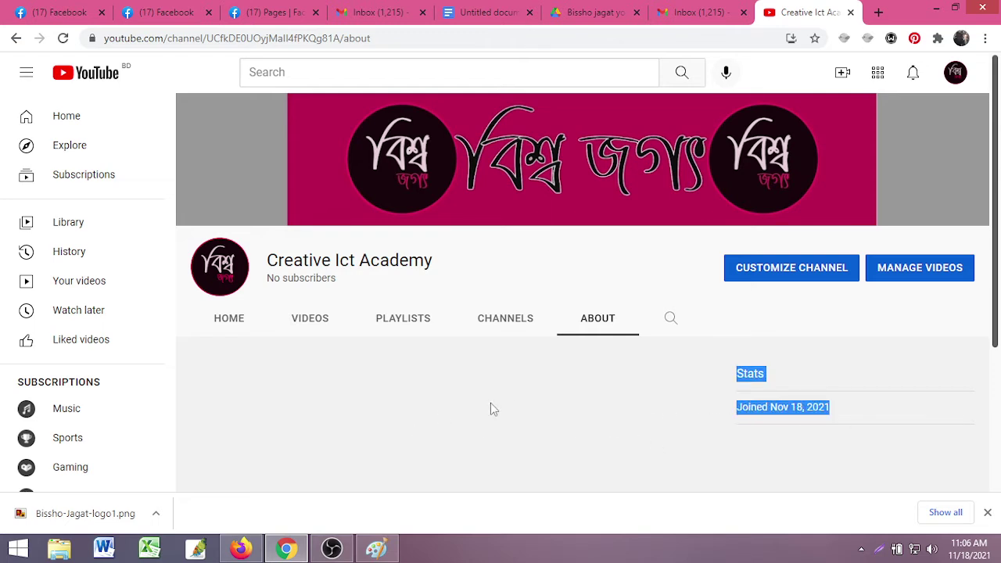
scroll(593, 268, "down", 3)
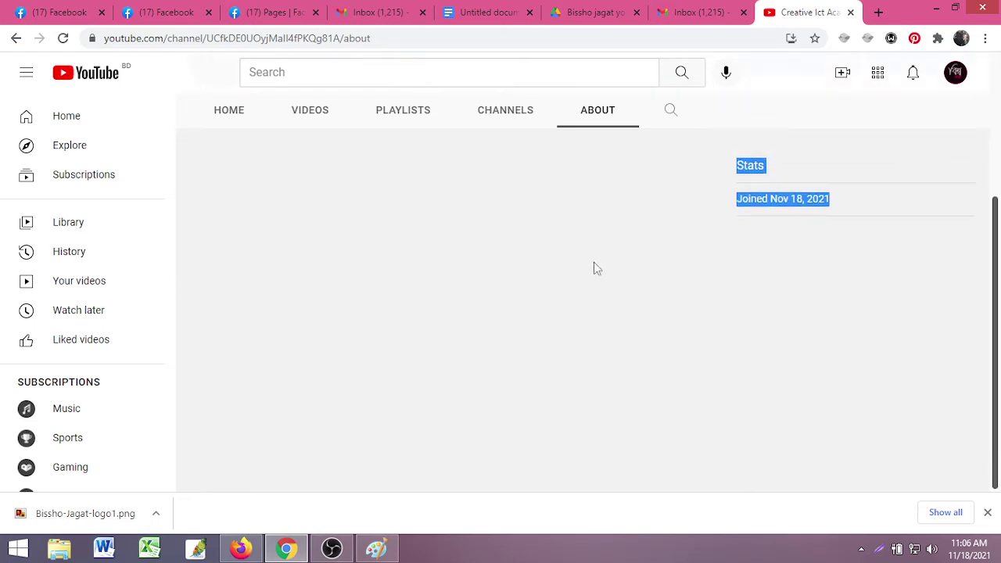
left_click(986, 512)
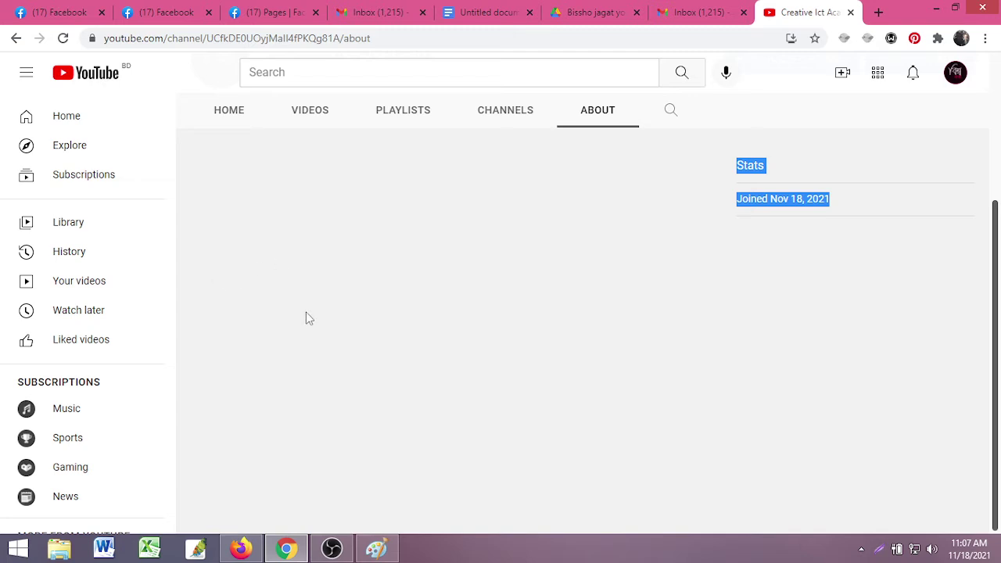
scroll(305, 312, "up", 3)
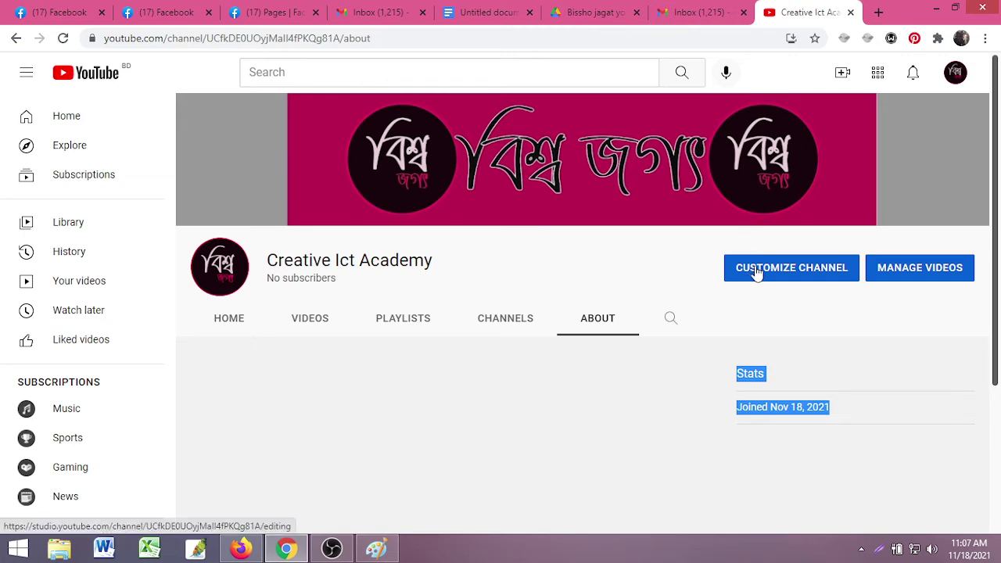
left_click(755, 269)
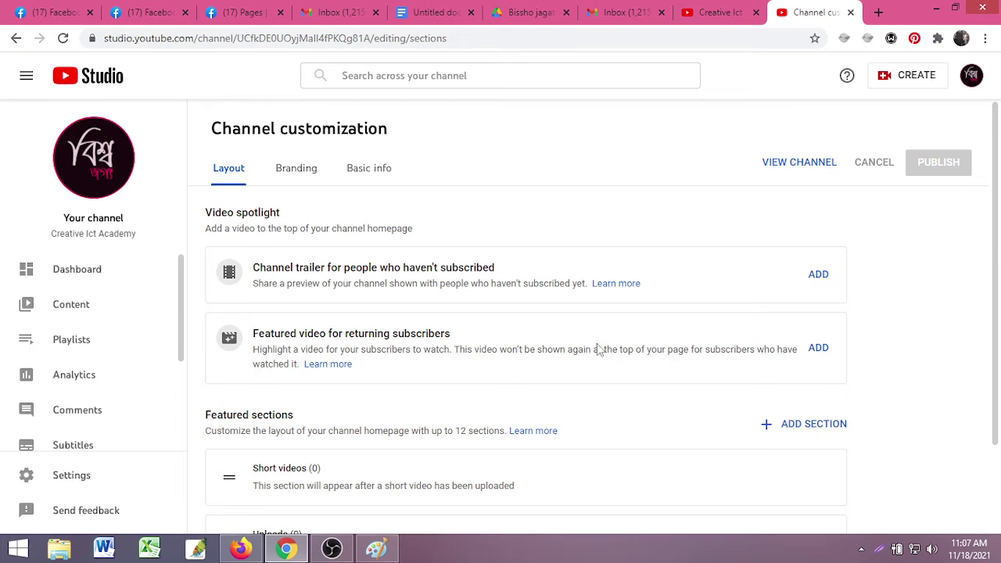
Step: Look over the channel's Branding settings, then open its Basic info section
scroll(531, 361, "down", 3)
scroll(297, 262, "up", 3)
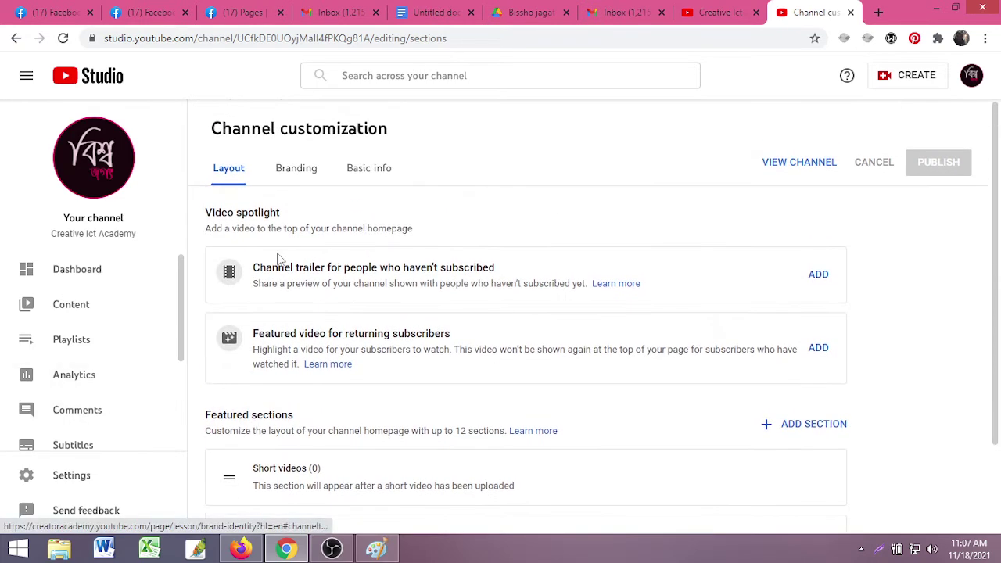
scroll(312, 462, "down", 3)
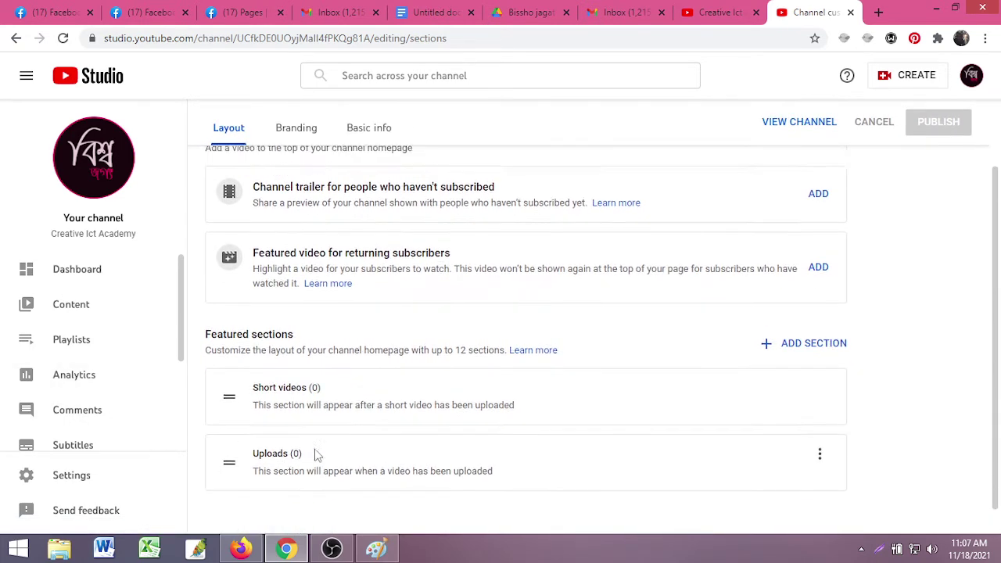
scroll(313, 452, "up", 3)
left_click(306, 173)
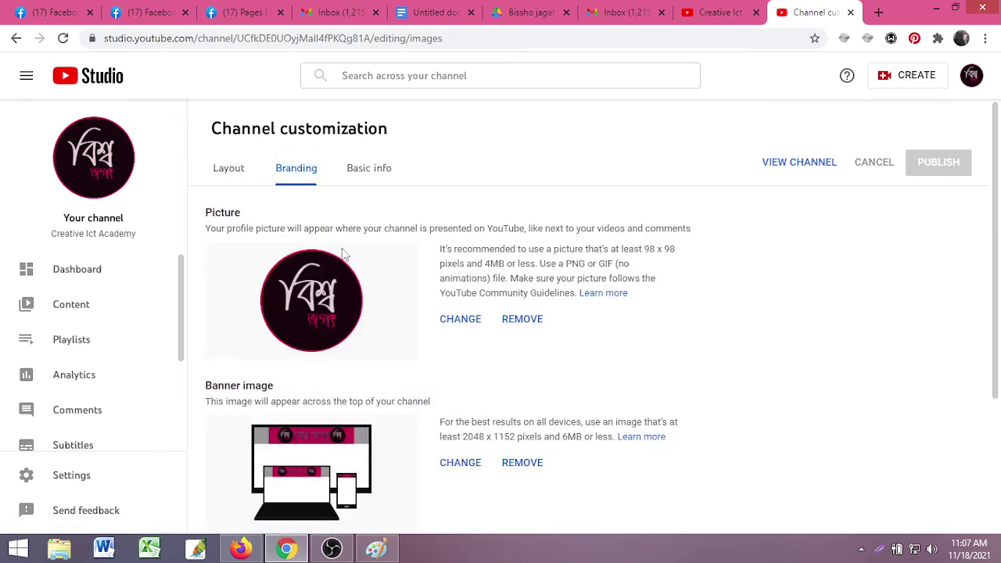
scroll(391, 313, "down", 3)
scroll(385, 364, "up", 3)
left_click(375, 176)
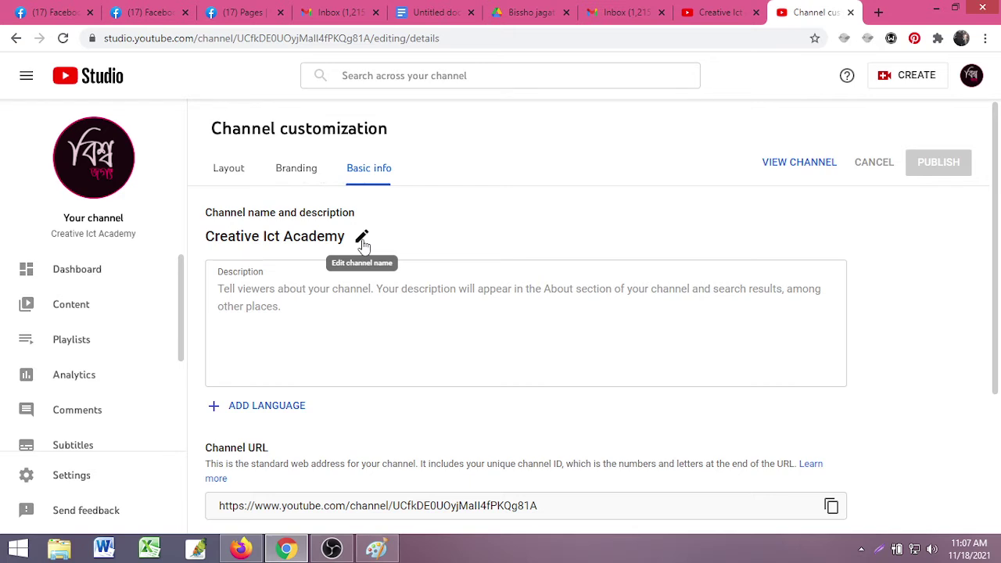
Step: Make the channel name editable and start the description, then switch to the Facebook dashboard
left_click(362, 241)
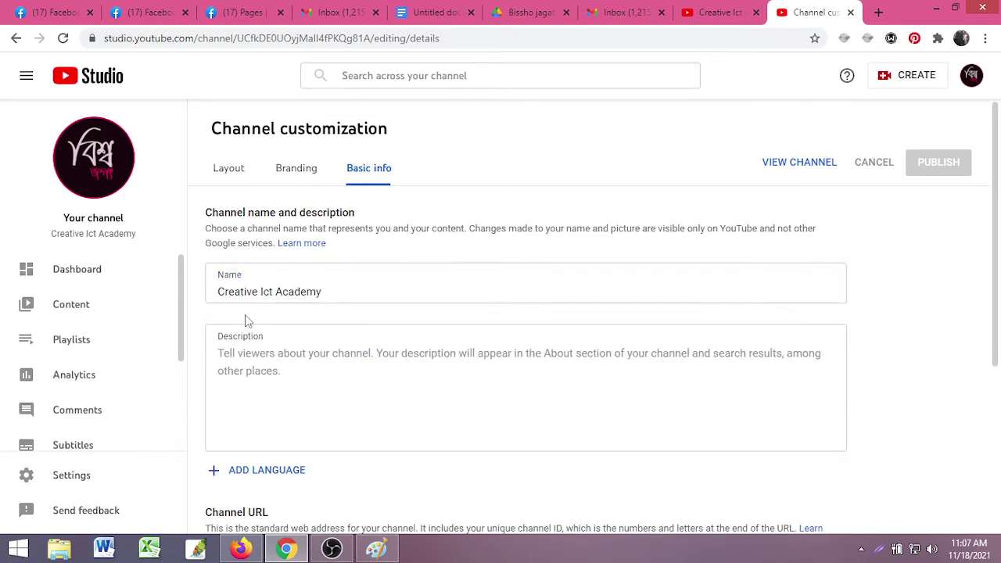
scroll(259, 304, "down", 2)
scroll(301, 257, "up", 2)
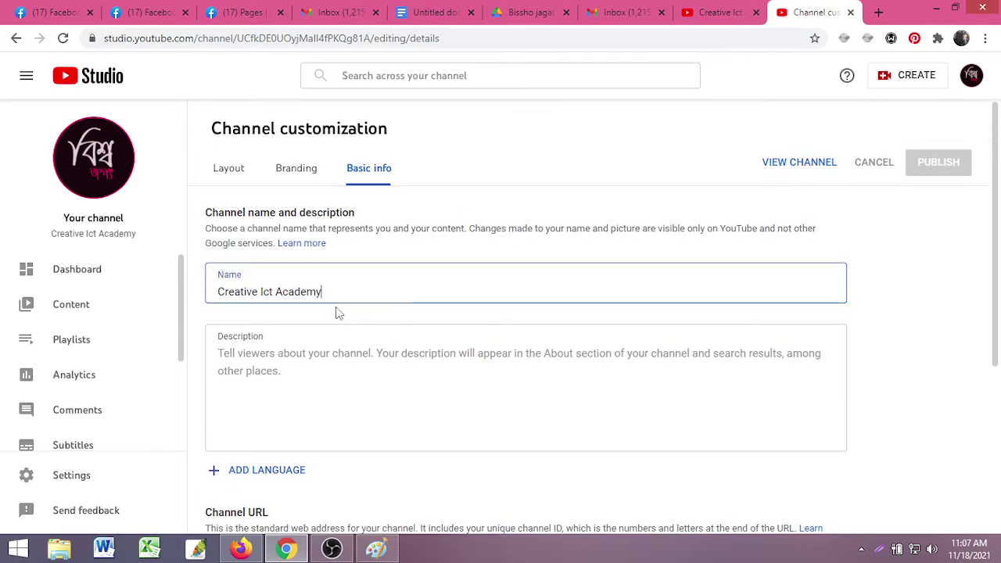
left_click(310, 330)
scroll(317, 336, "down", 2)
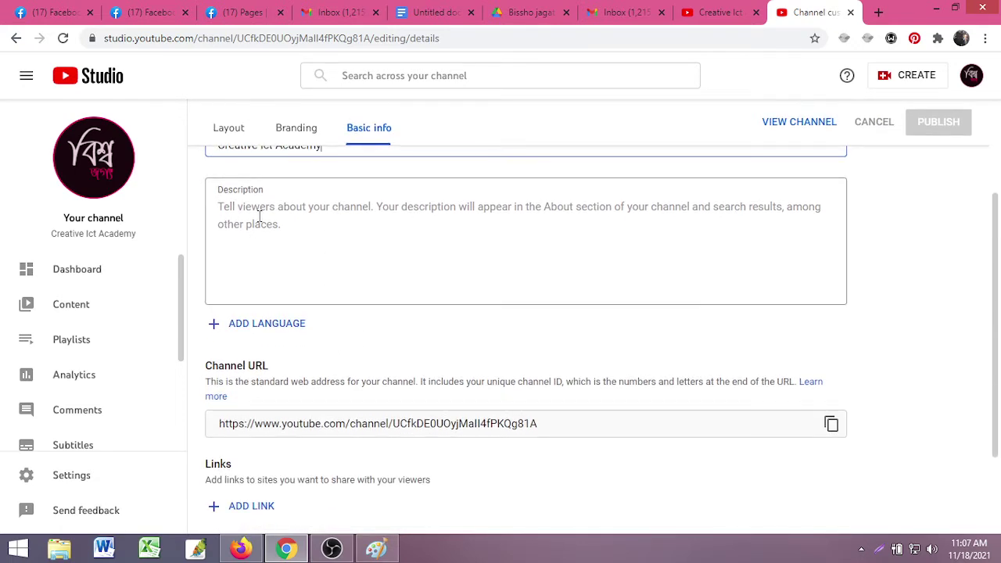
left_click(149, 11)
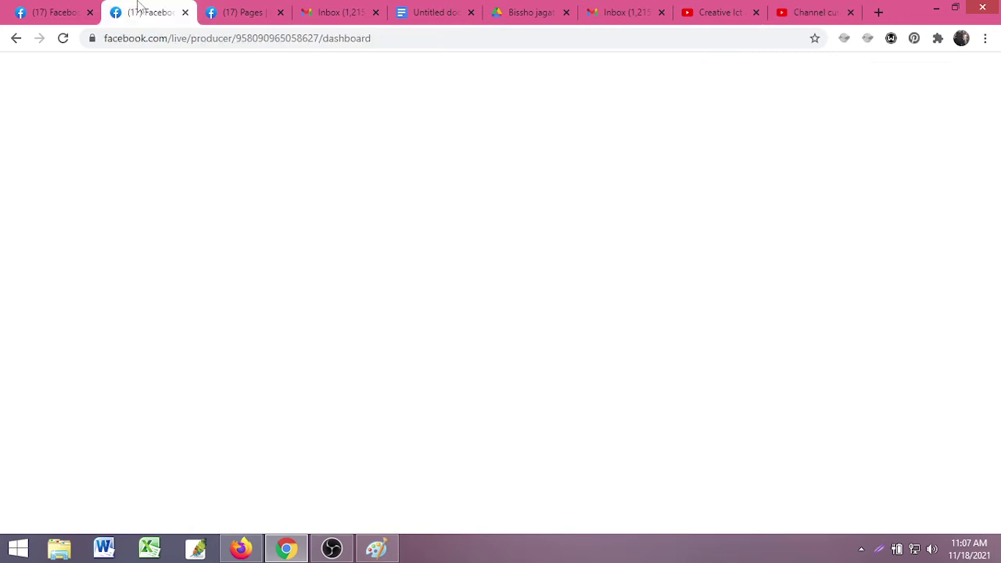
Step: Open the Creative Ict Academy page from the managed Facebook pages, then return to YouTube Studio
left_click(258, 13)
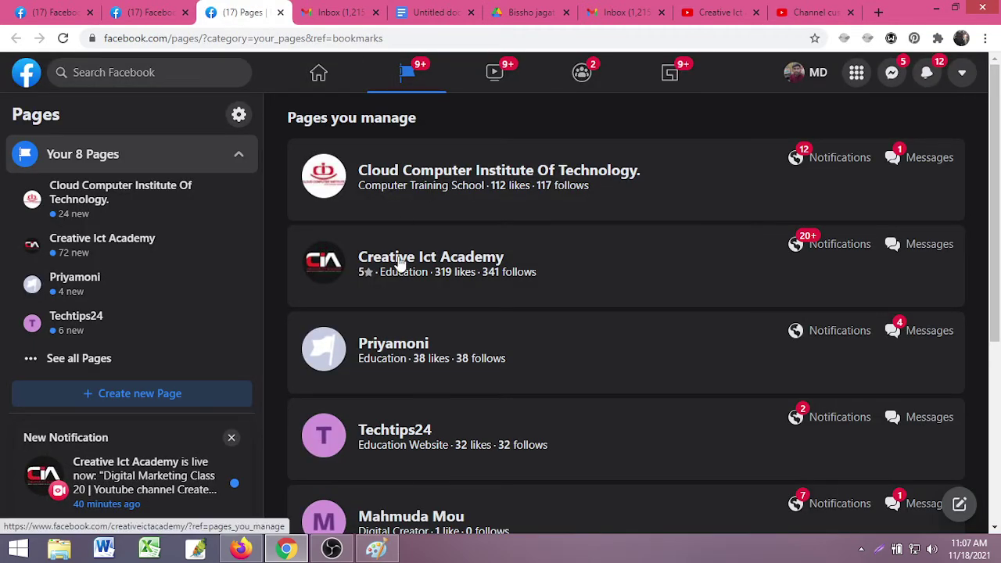
left_click(401, 263)
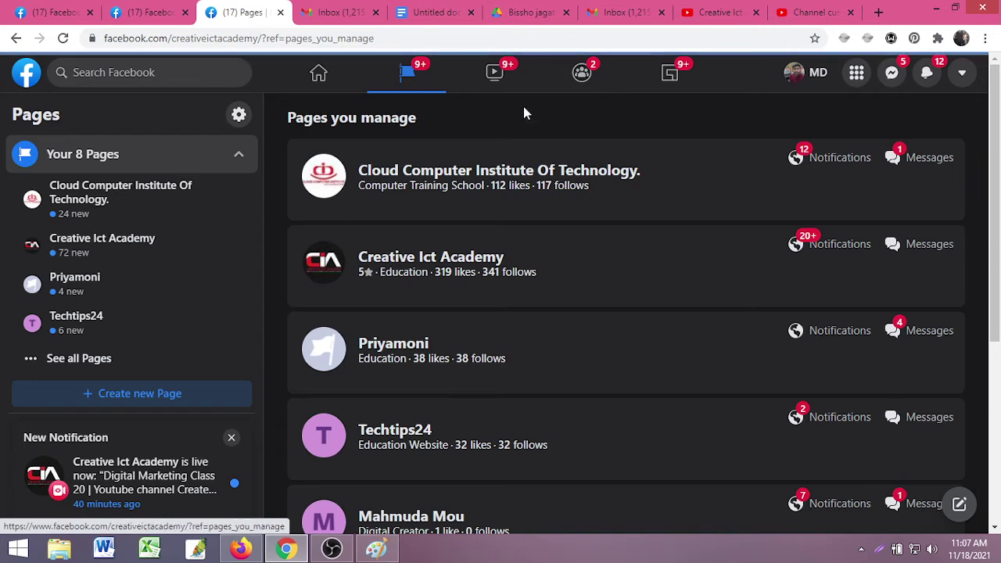
left_click(739, 10)
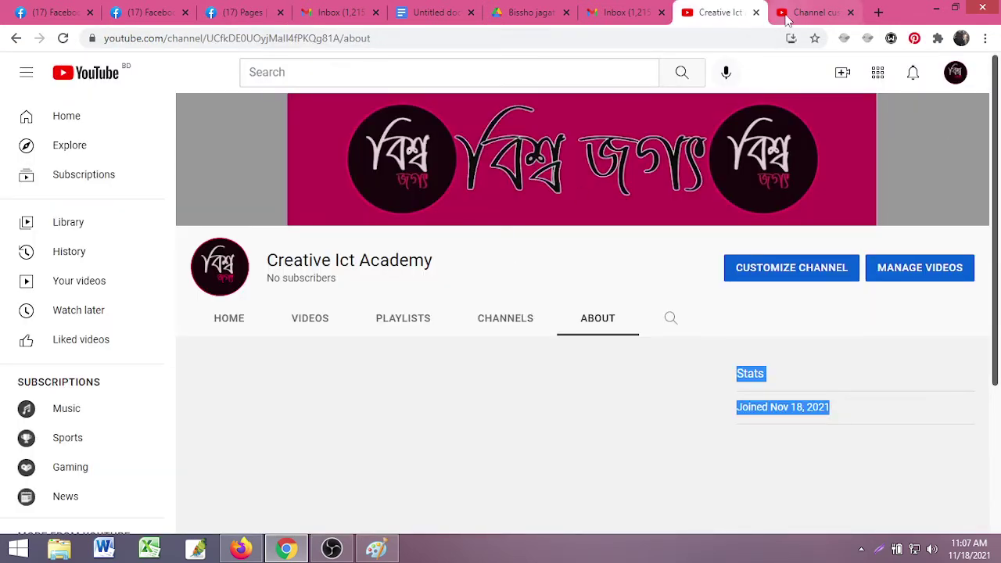
left_click(813, 12)
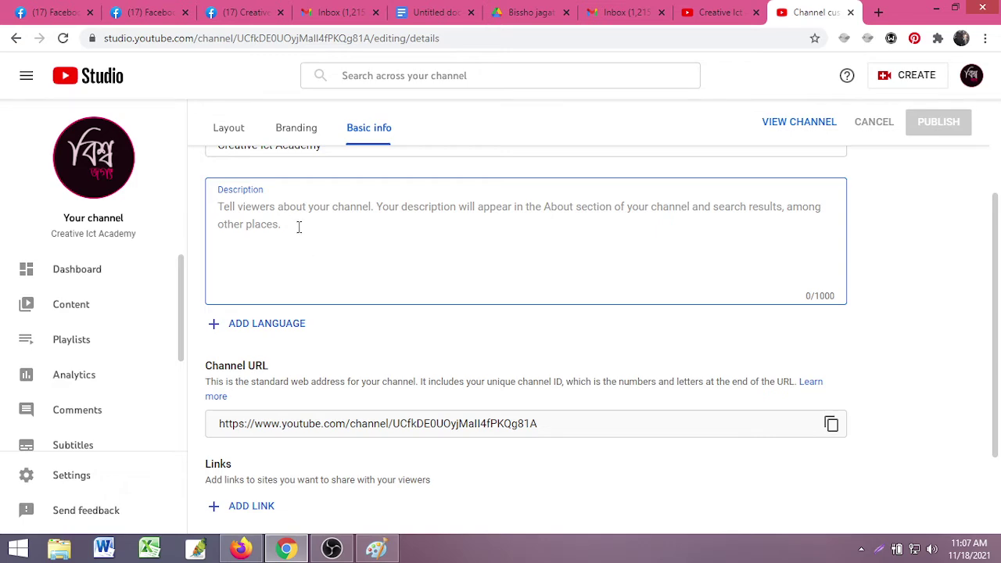
Step: Expand and select the Facebook page's full Welcome description, then return to channel customization
left_click(247, 12)
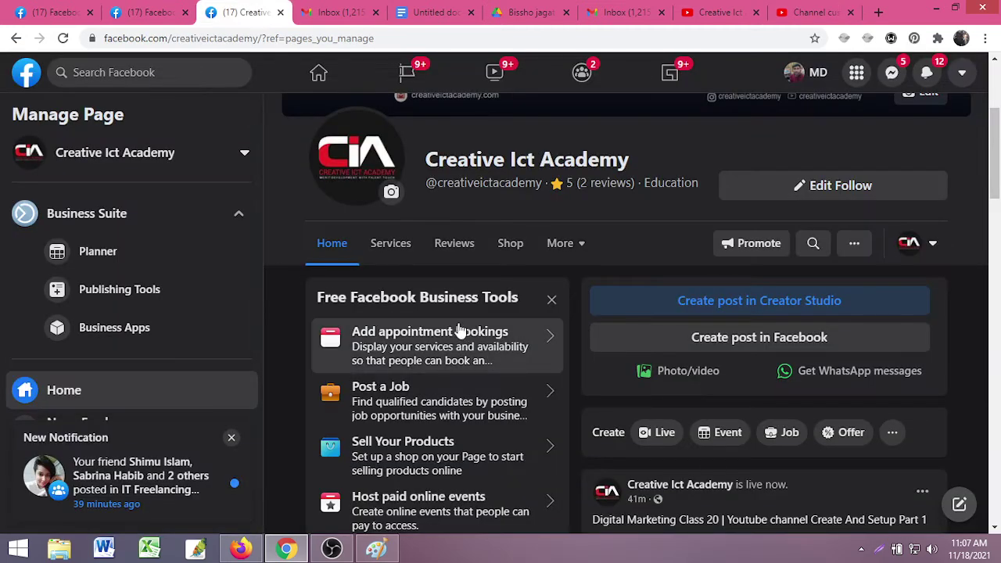
scroll(460, 333, "down", 13)
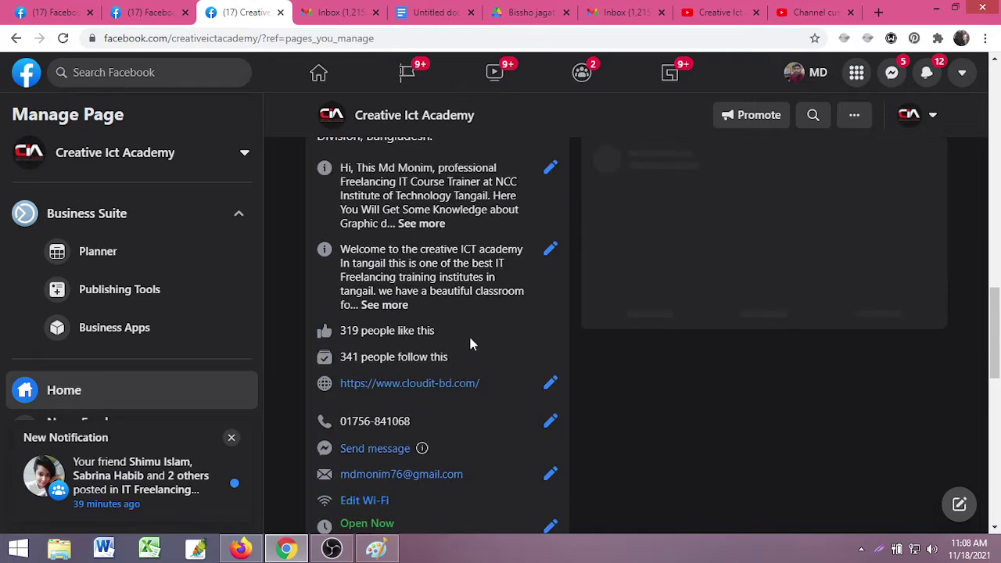
left_click(395, 306)
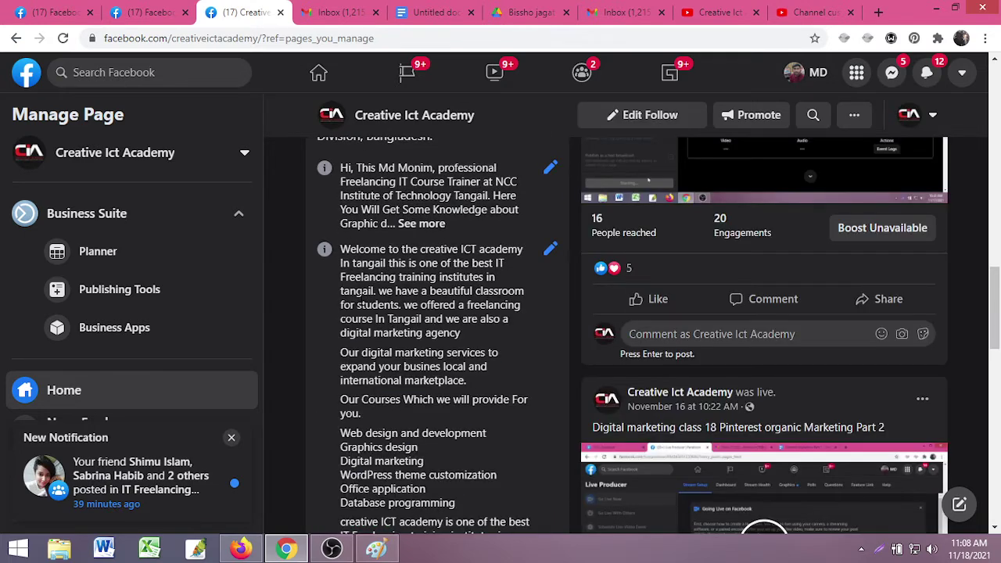
left_click_drag(341, 249, 450, 412)
key("ctrl+c")
scroll(427, 491, "down", 2)
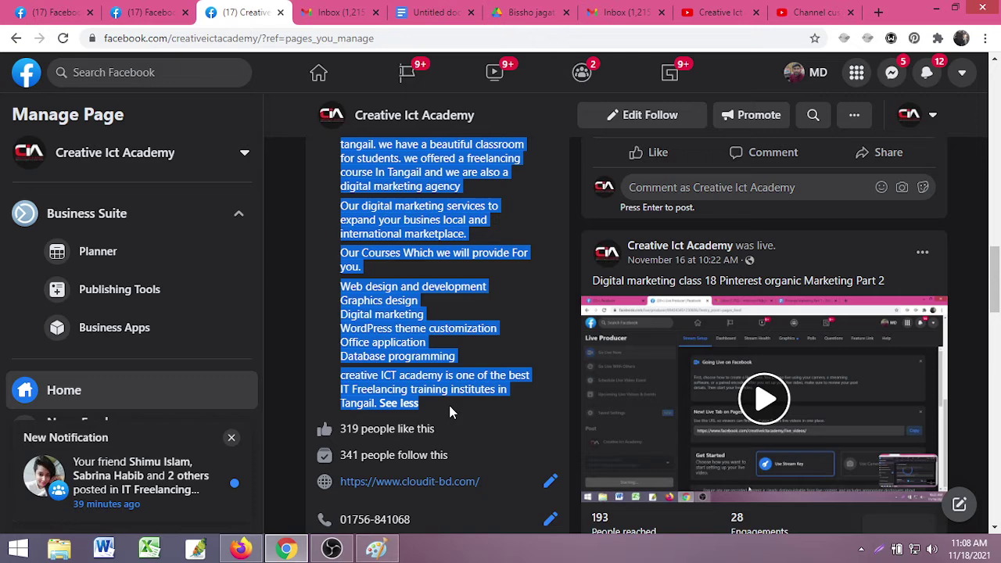
left_click(809, 12)
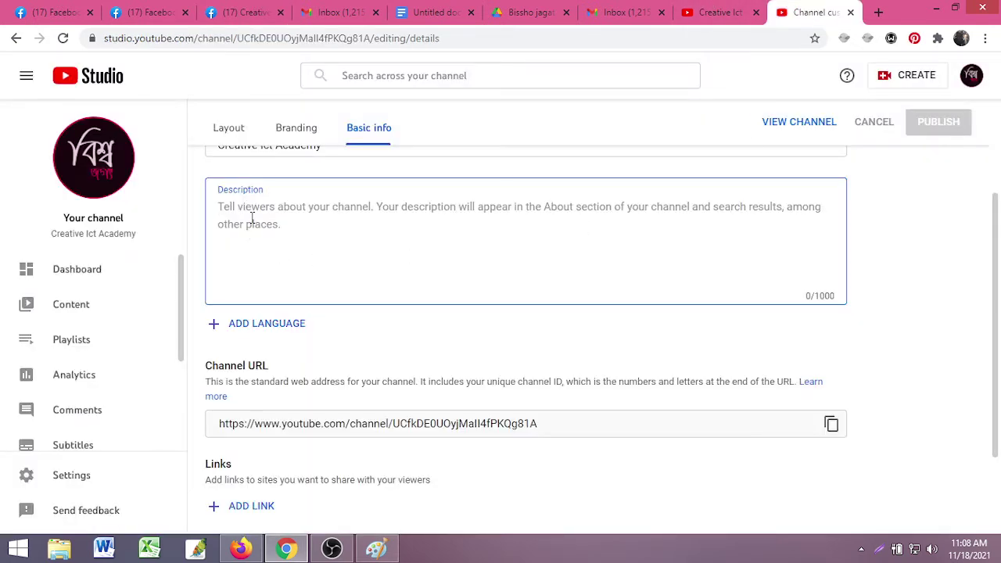
Step: Paste the academy's welcome text into the Description and correct 'busines' to 'business'
key("ctrl+v")
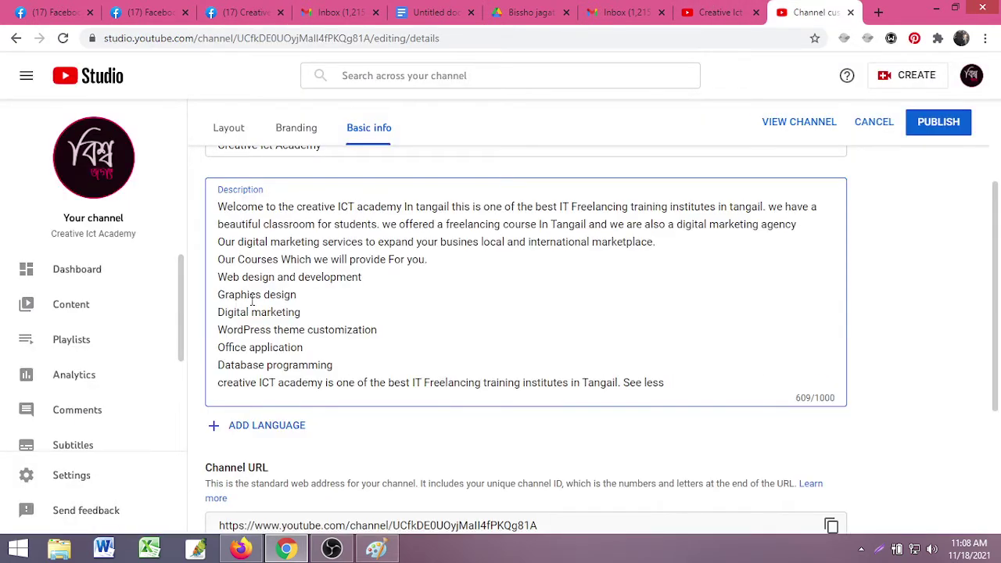
scroll(259, 294, "up", 2)
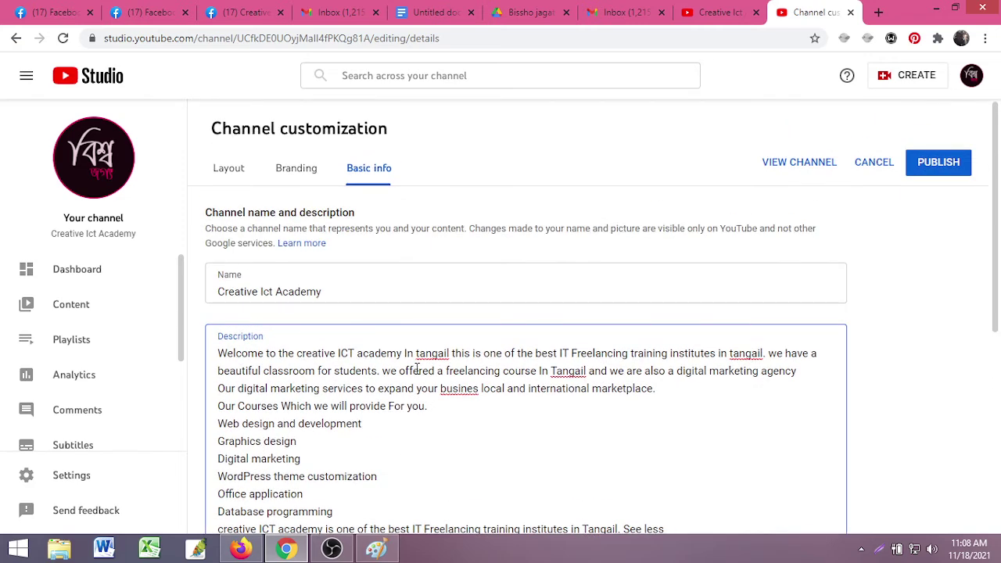
scroll(436, 366, "down", 1)
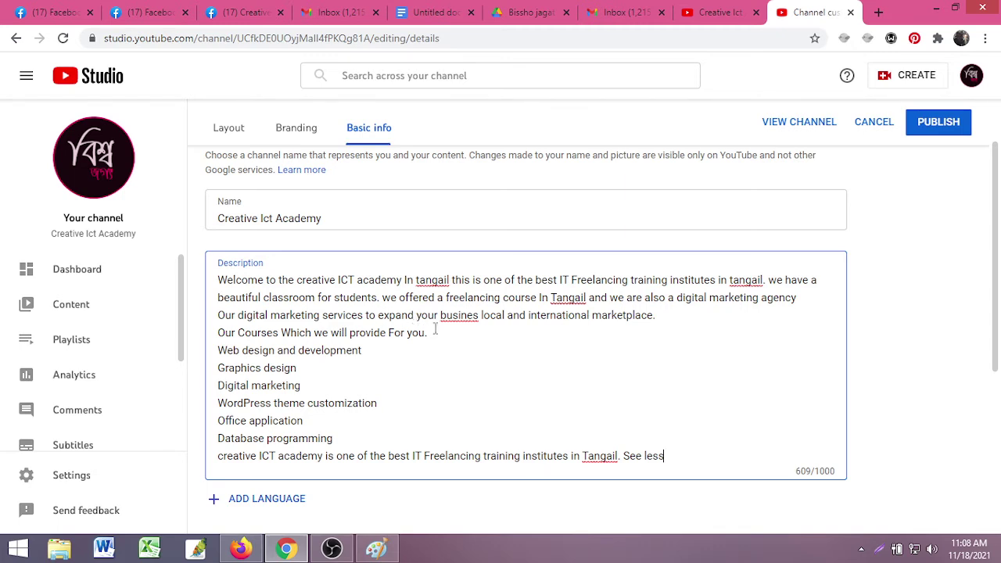
left_click(478, 315)
type("s")
Step: Review the pasted course list, placing the cursor after 'For you.' and 'Database programming'
key("Down")
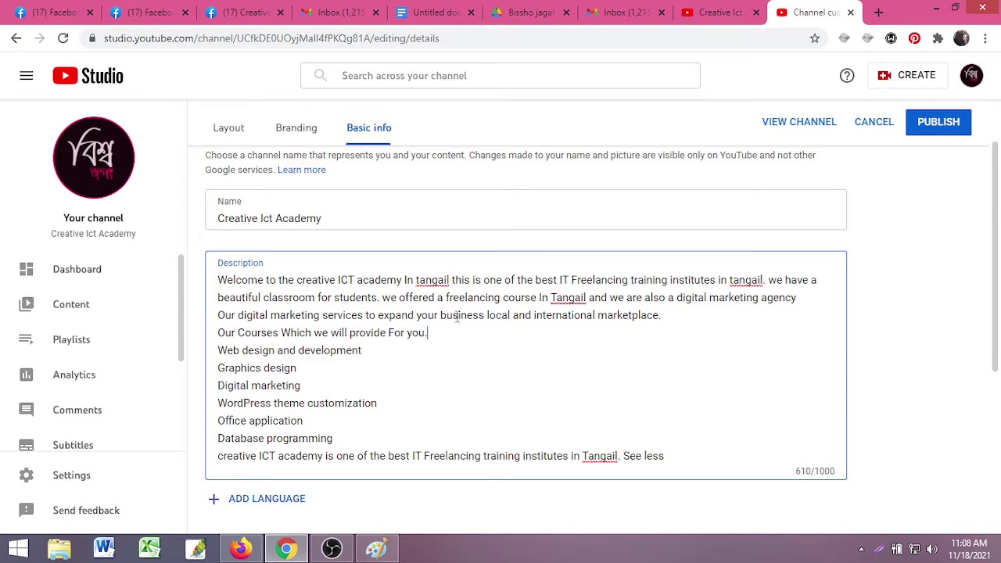
scroll(391, 356, "down", 3)
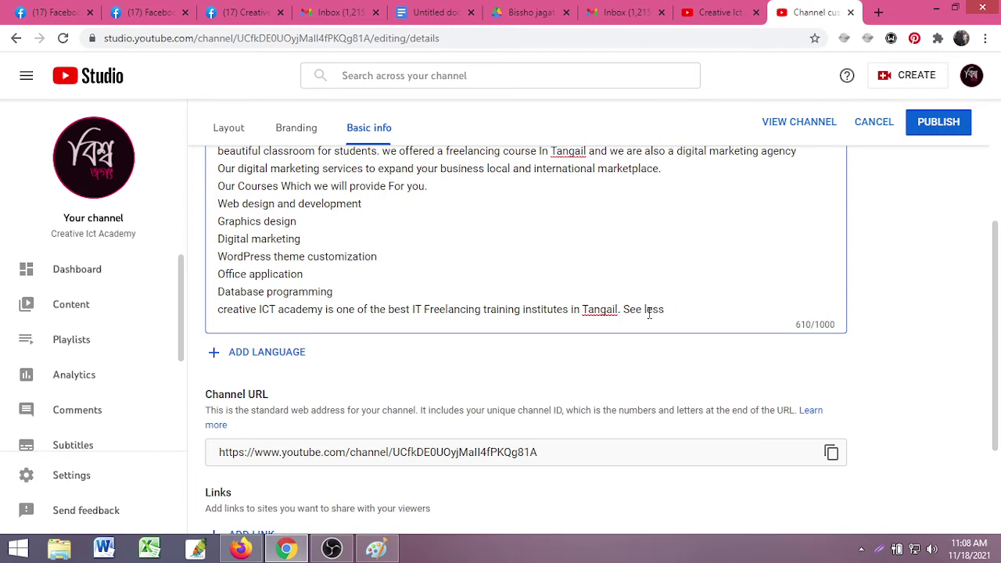
scroll(681, 348, "up", 3)
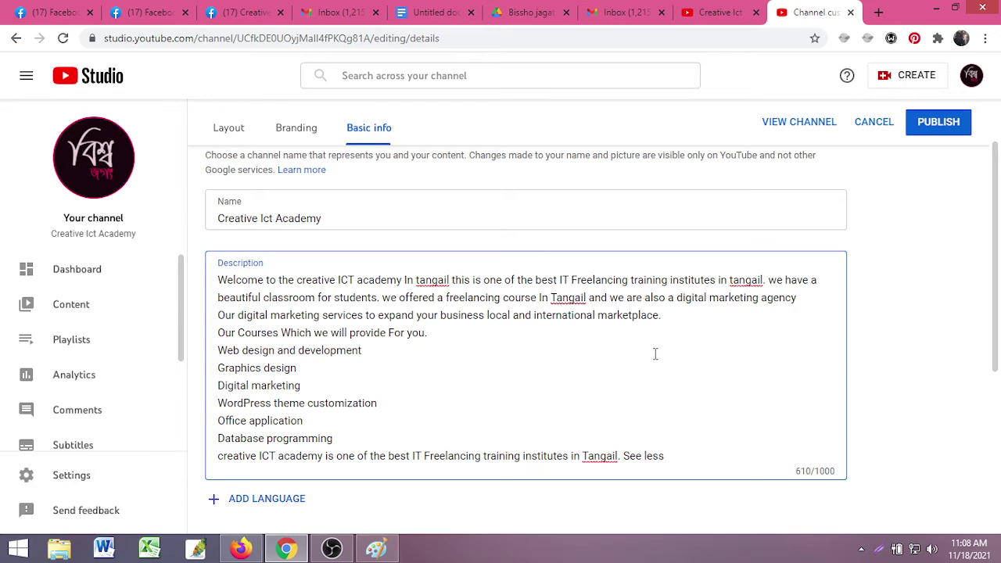
scroll(708, 360, "down", 1)
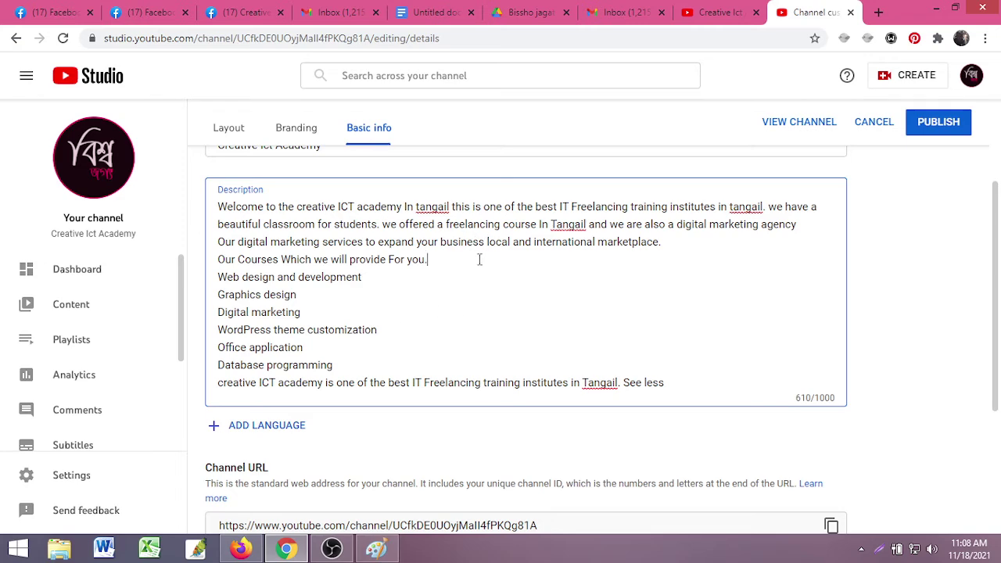
scroll(471, 351, "up", 2)
scroll(590, 333, "down", 2)
left_click(729, 359)
scroll(470, 367, "down", 3)
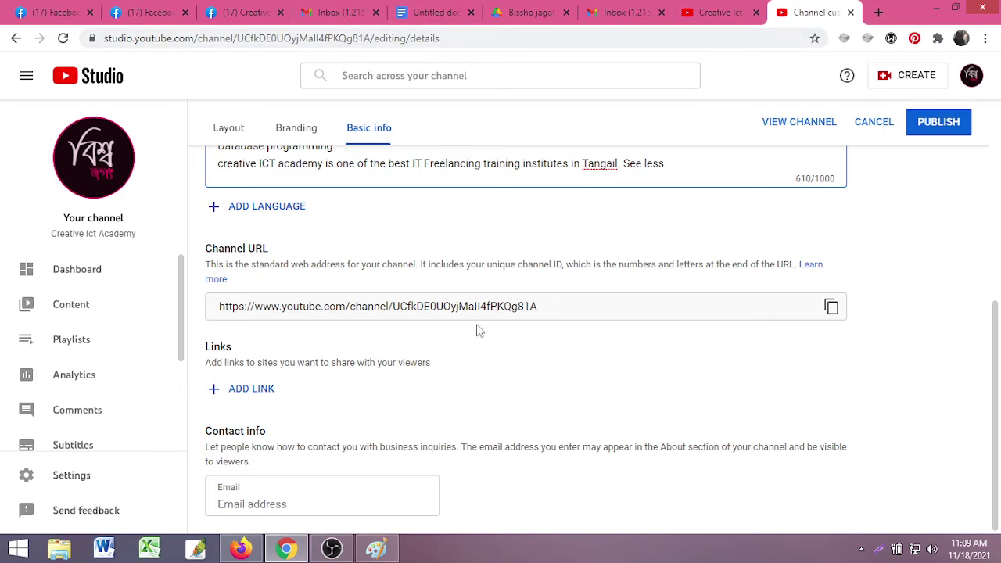
triple_click(555, 308)
left_click(621, 376)
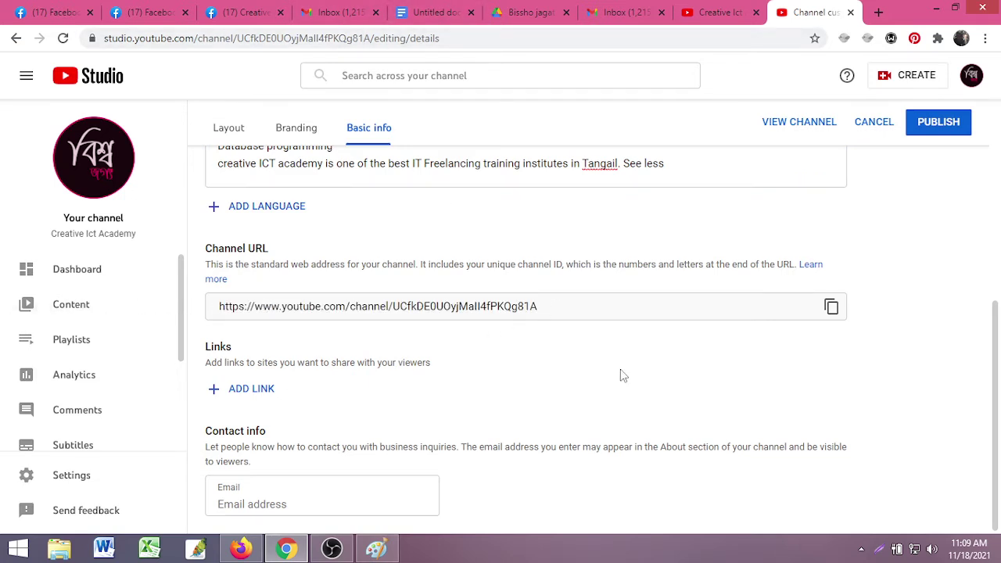
left_click(349, 307)
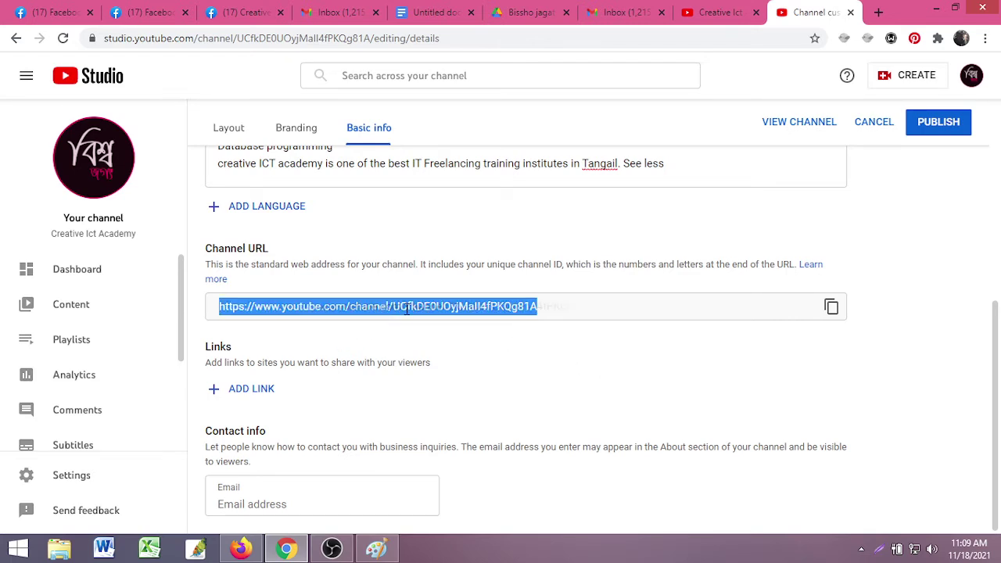
left_click(353, 309)
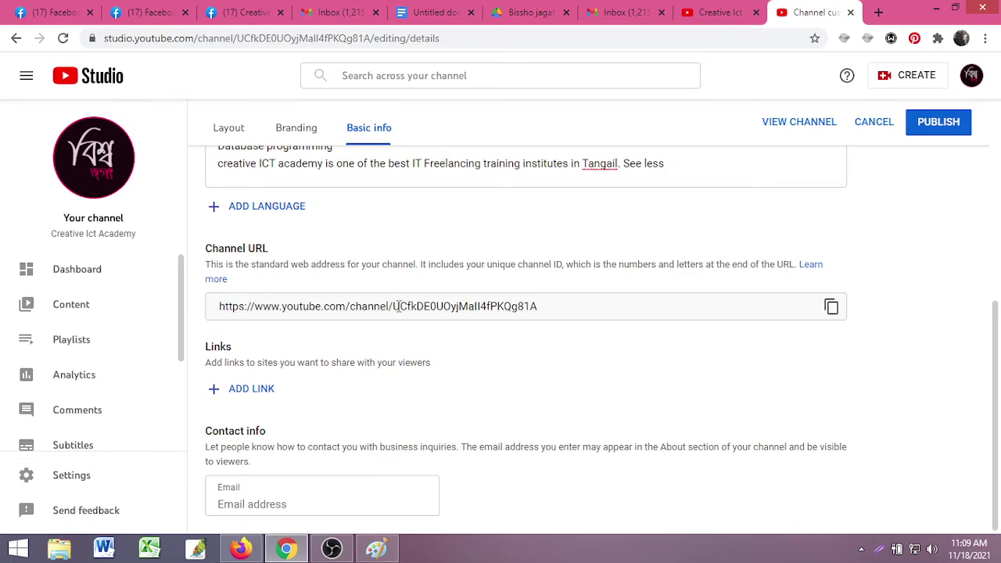
left_click_drag(395, 305, 545, 307)
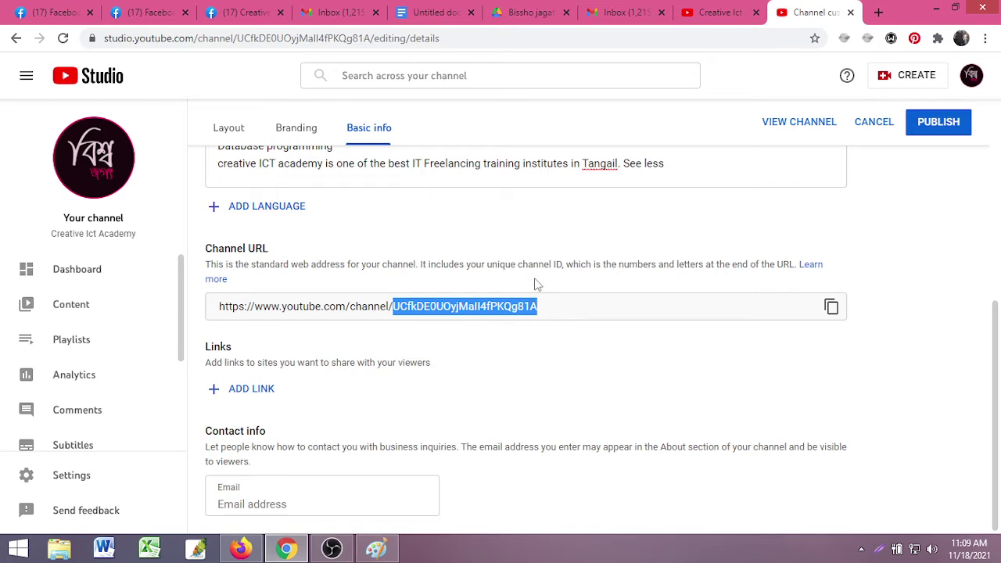
left_click(455, 320)
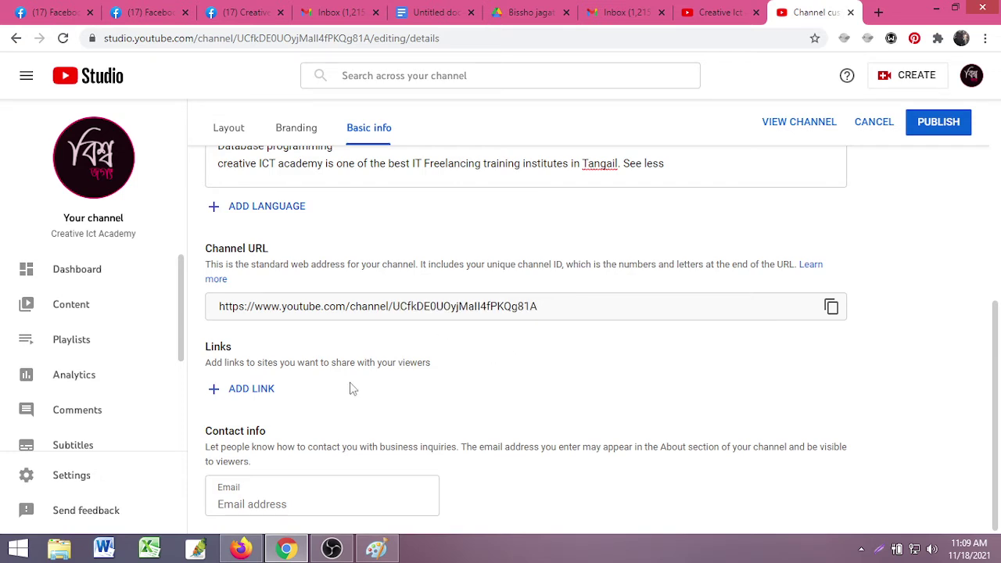
scroll(311, 379, "up", 1)
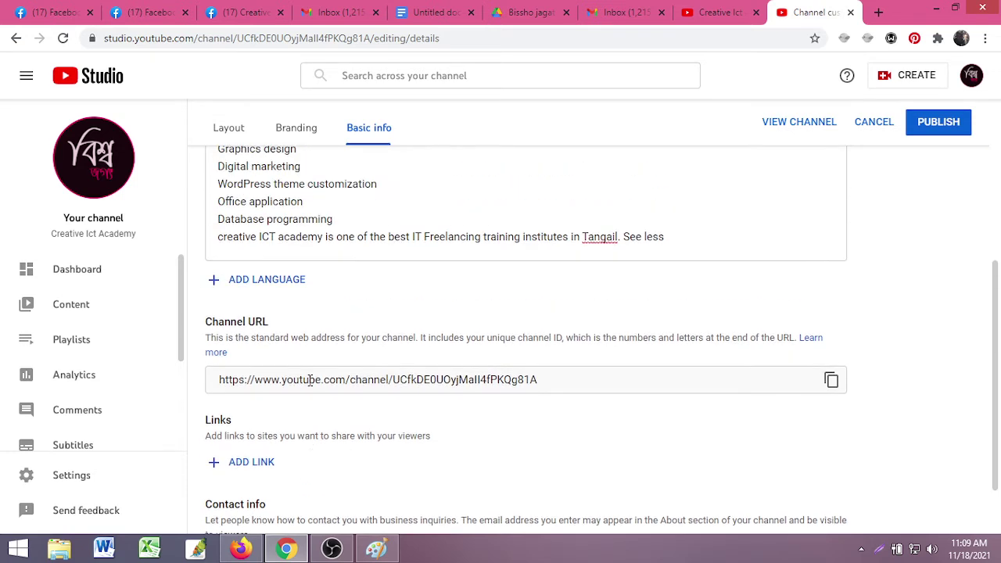
scroll(313, 381, "up", 2)
scroll(348, 388, "down", 2)
Step: Open the channel translation settings, close them, and reopen them
left_click(267, 279)
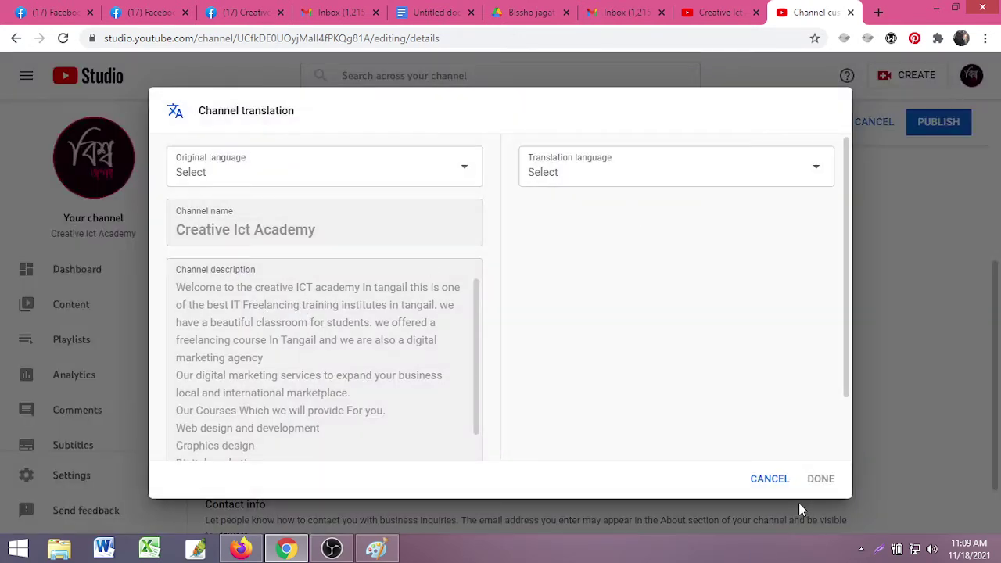
left_click(768, 480)
scroll(319, 335, "up", 1)
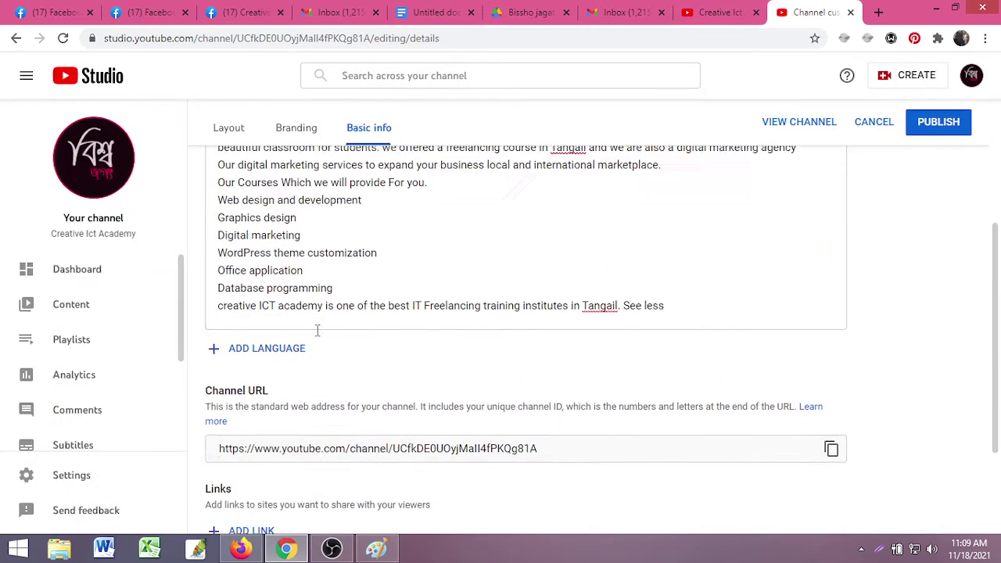
scroll(319, 334, "up", 3)
left_click(267, 426)
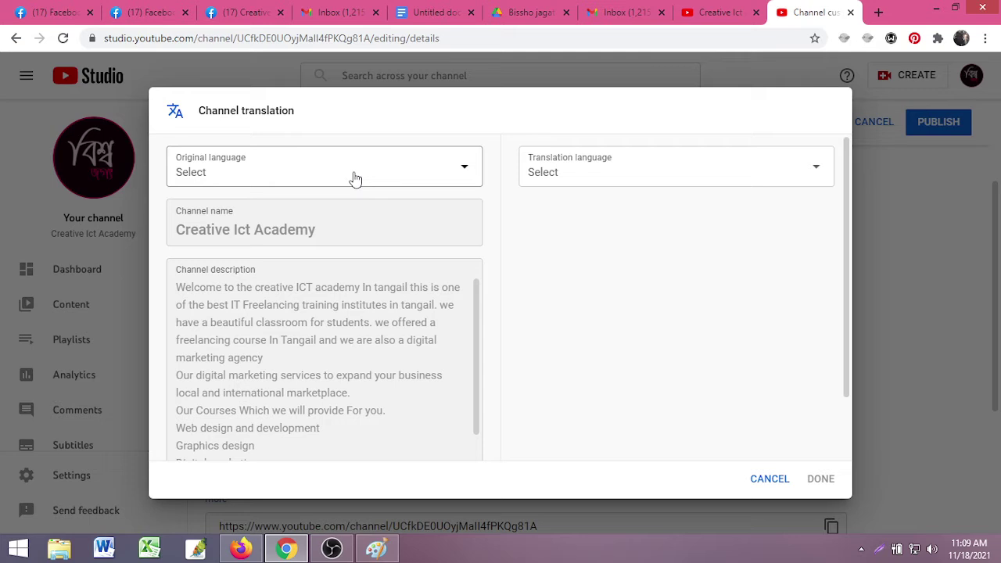
scroll(312, 312, "down", 5)
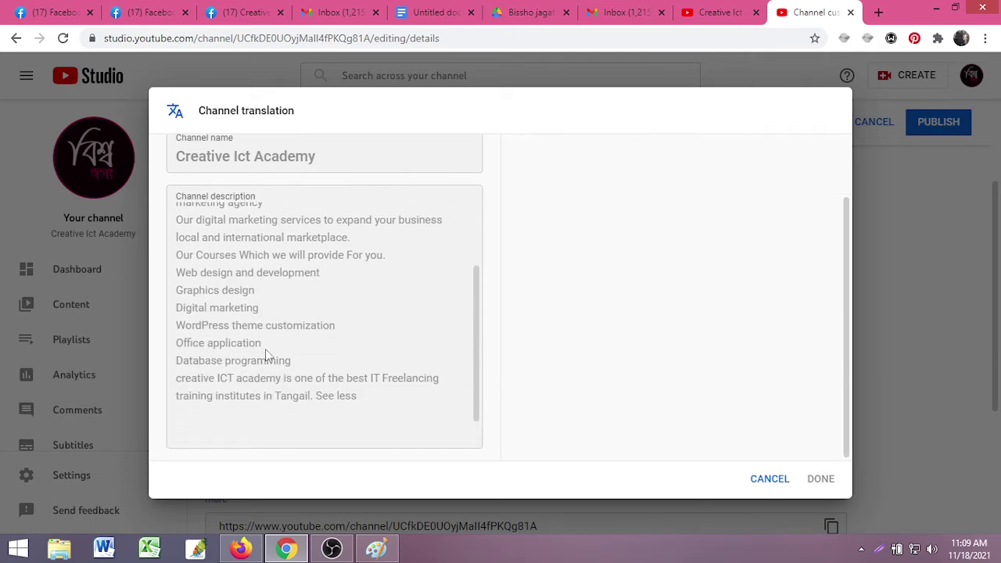
scroll(279, 349, "up", 5)
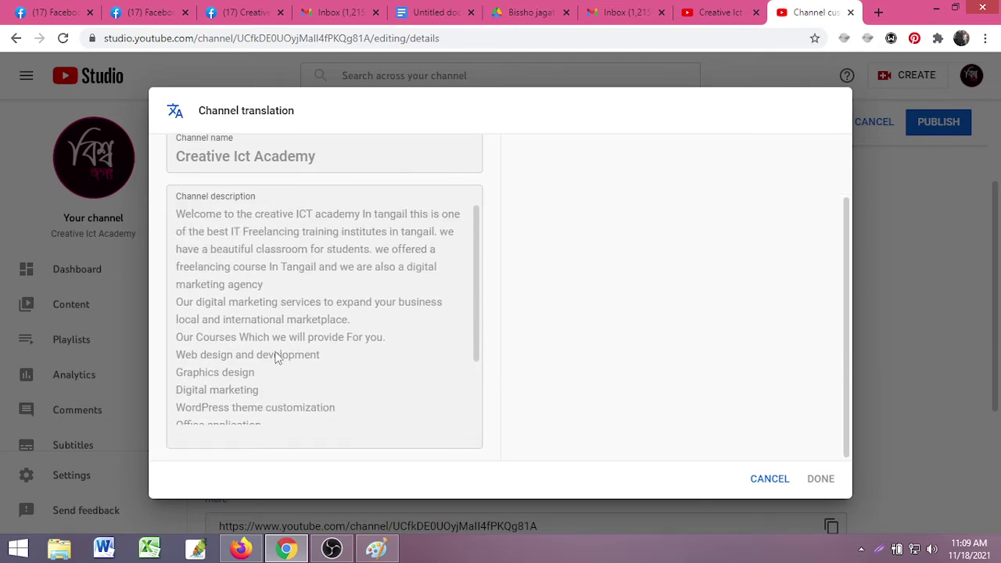
Step: Set the channel's original language to English
left_click(462, 177)
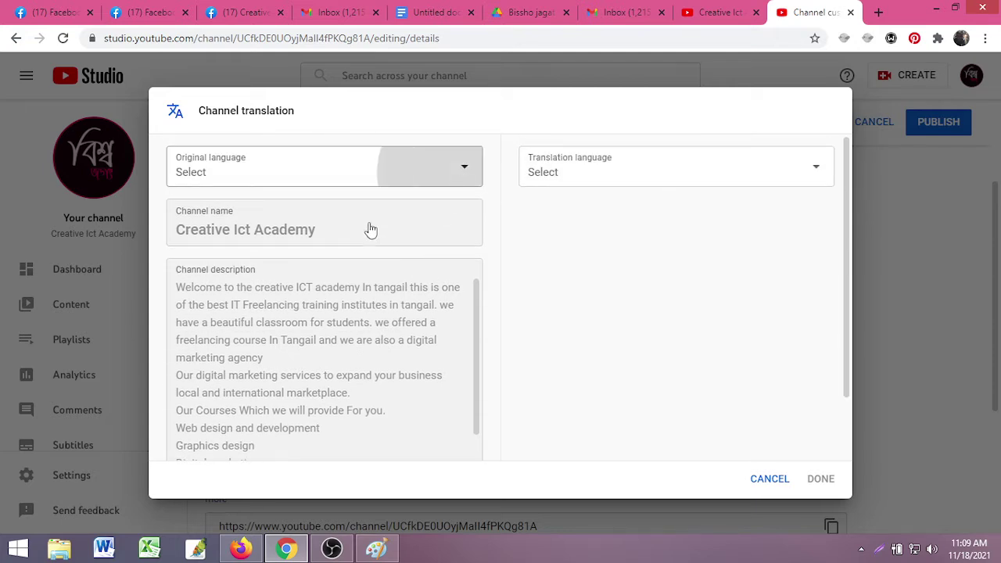
scroll(223, 359, "down", 6)
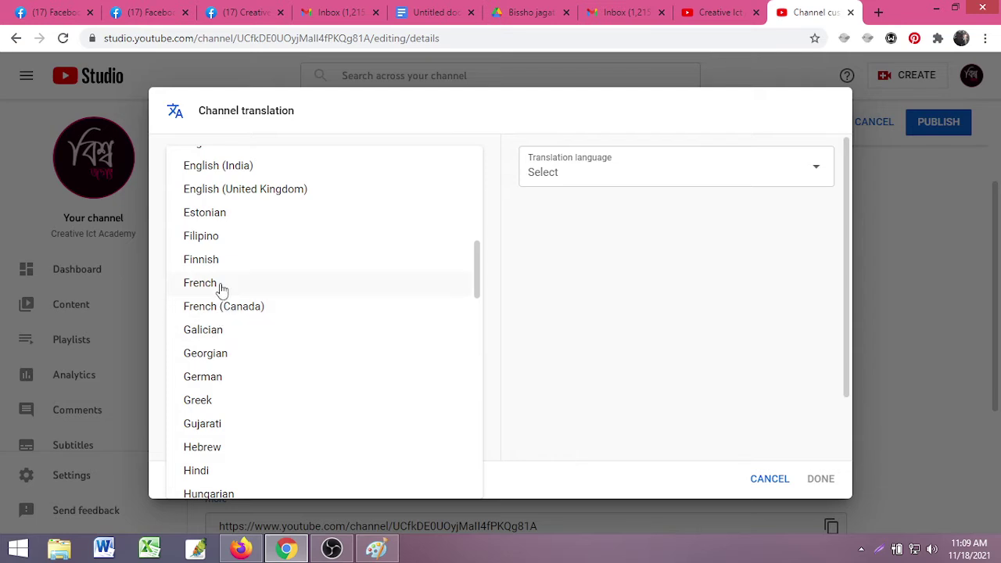
scroll(223, 293, "up", 2)
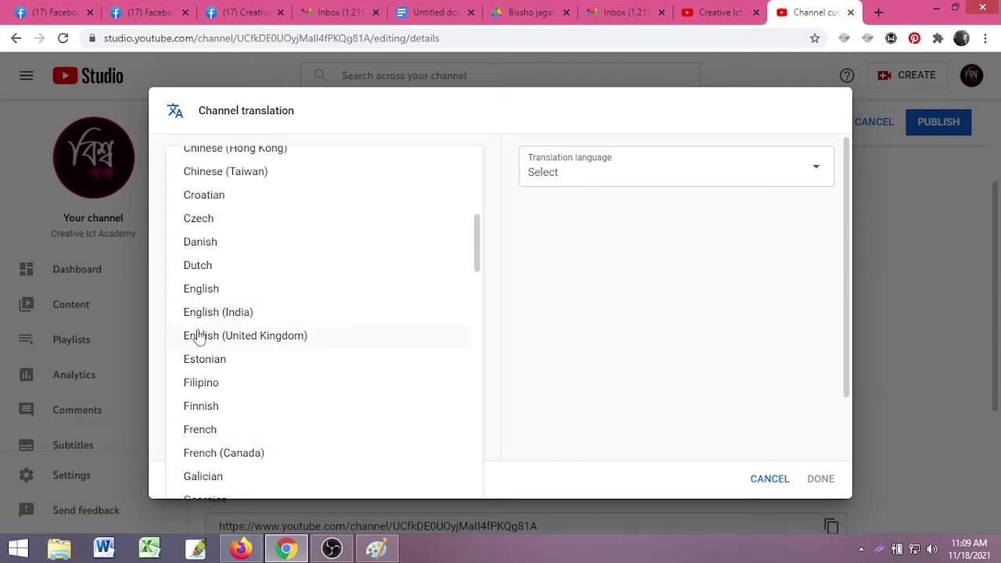
left_click(208, 289)
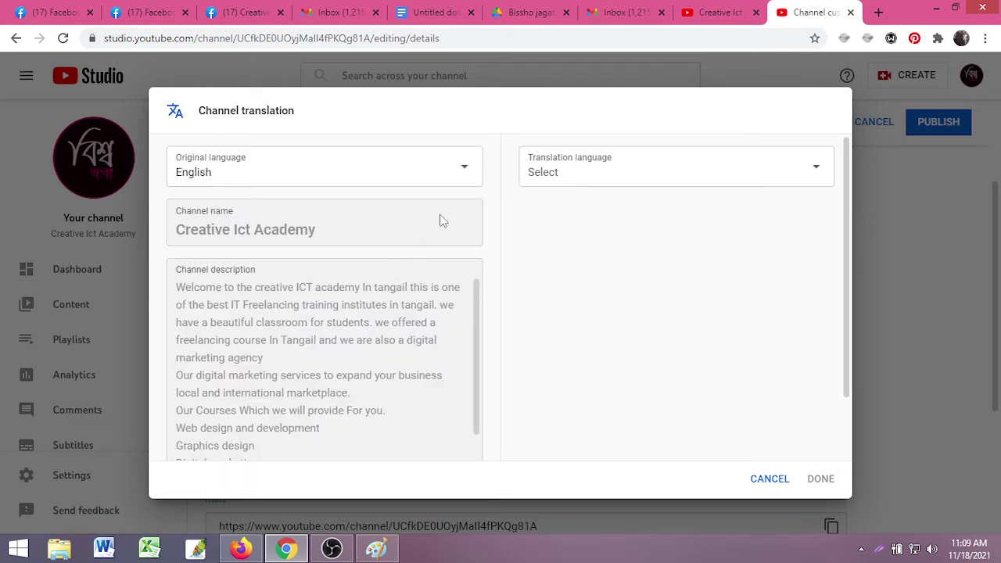
left_click(612, 180)
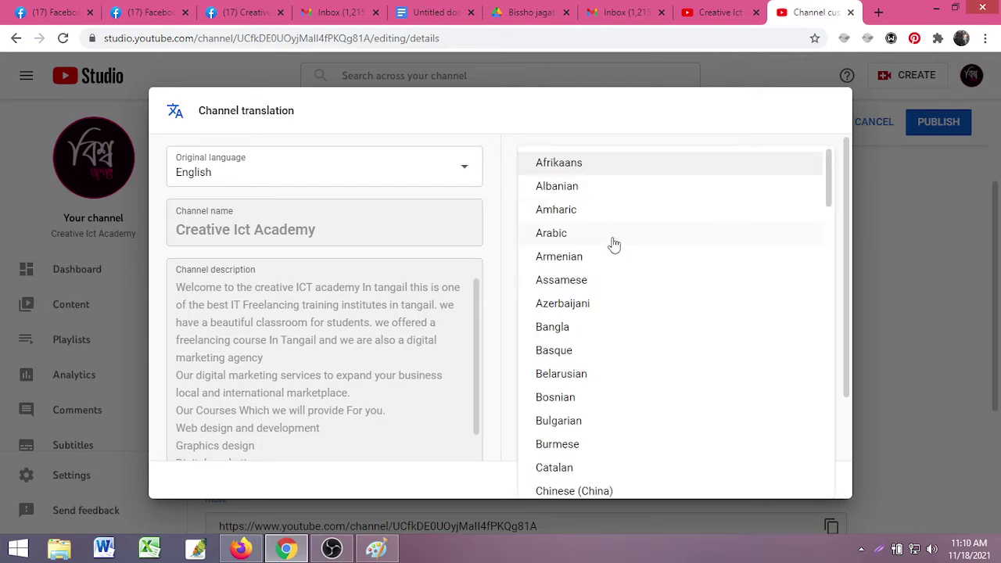
Step: Browse the translation language list twice and close it without picking a language
scroll(610, 327, "down", 11)
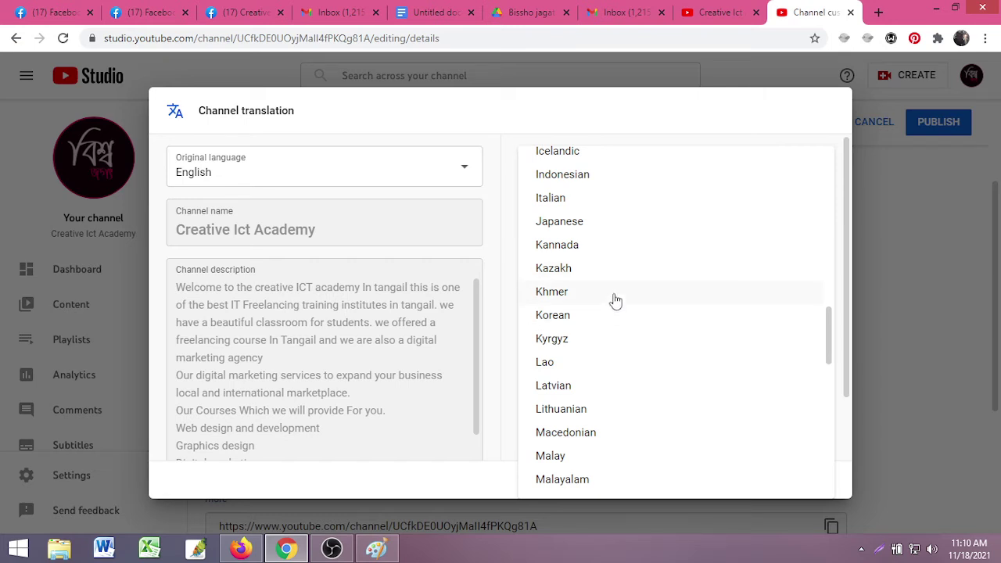
scroll(610, 305, "up", 10)
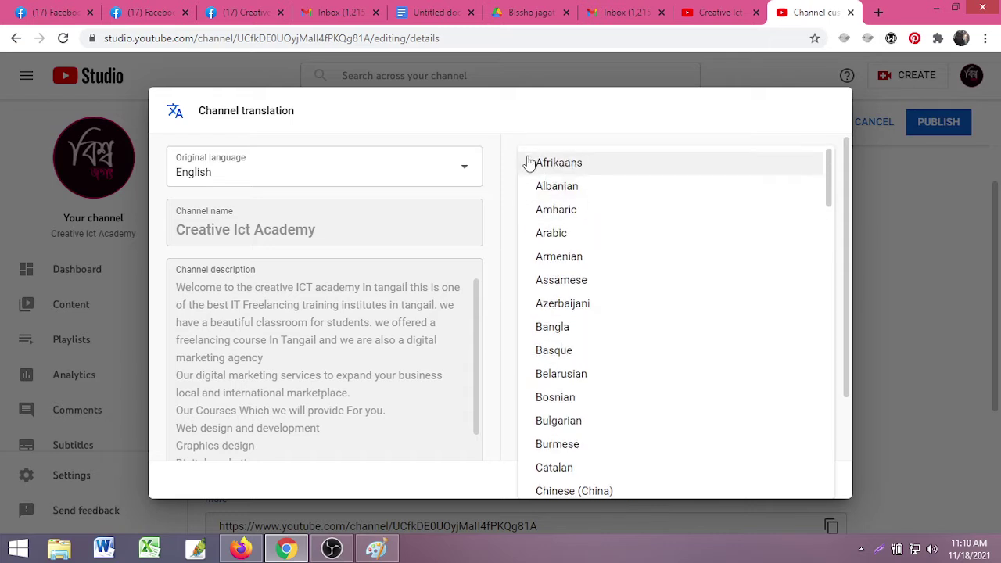
left_click(512, 152)
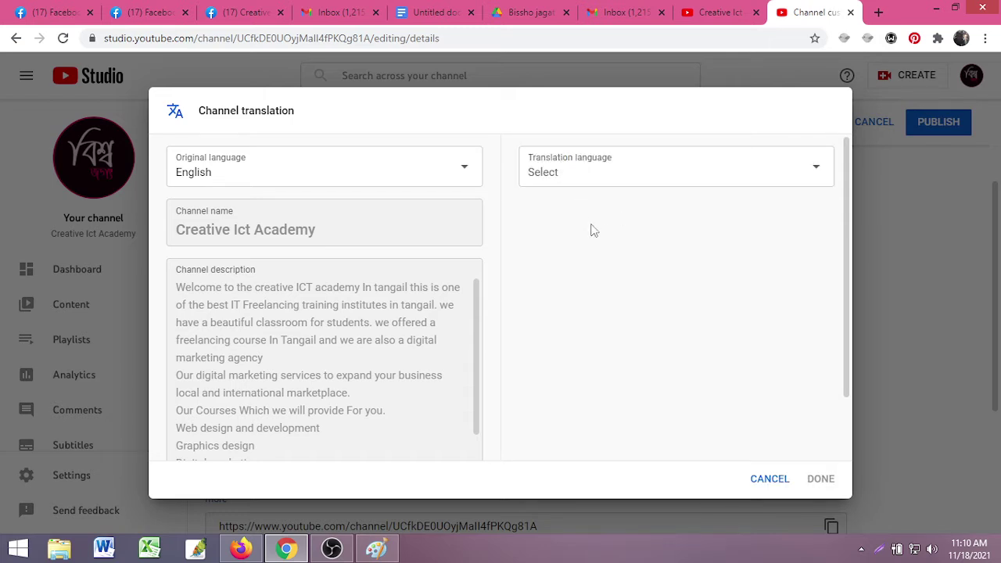
left_click(691, 174)
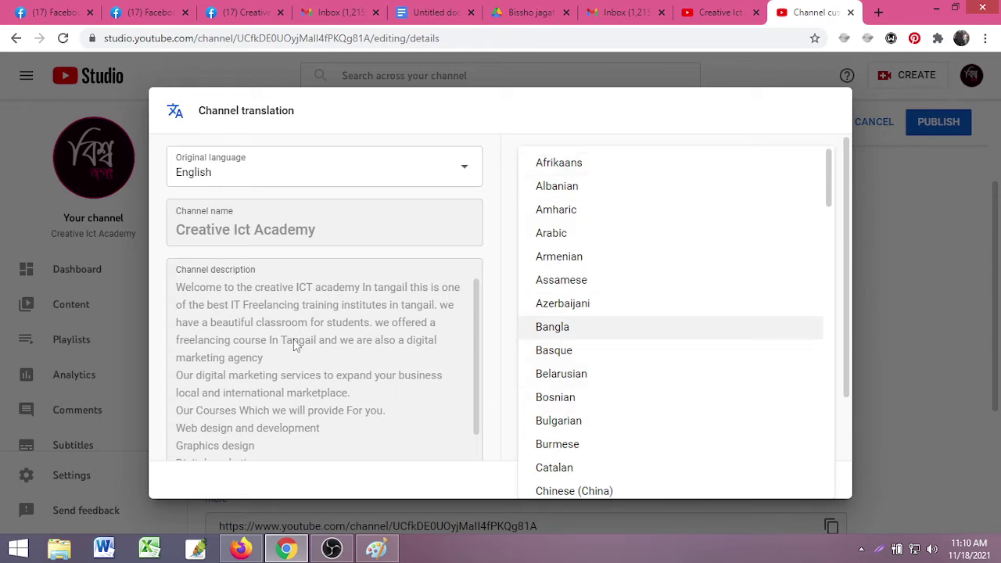
scroll(557, 391, "down", 2)
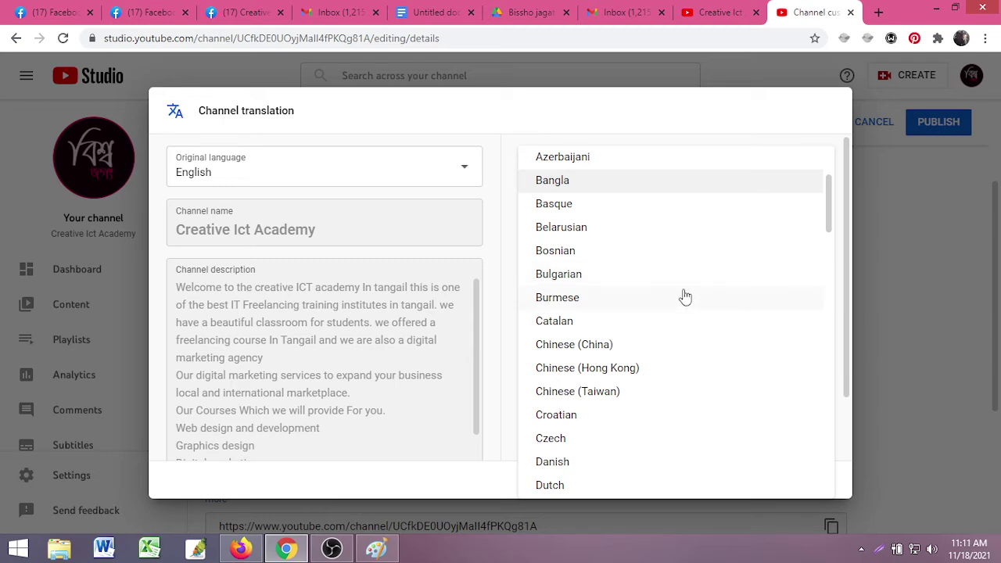
left_click(739, 114)
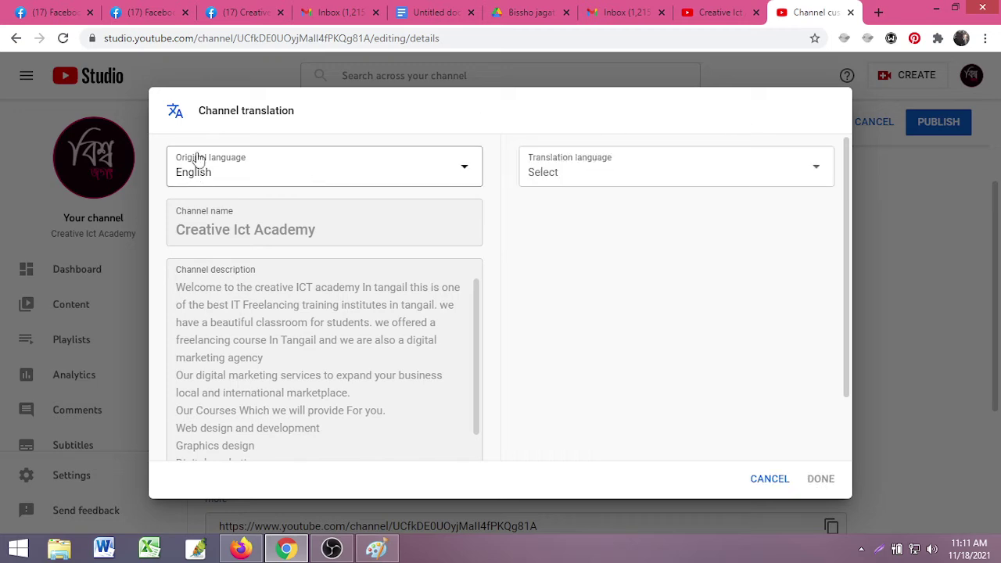
Step: Cancel the Channel translation dialog and go to the channel's public About page
left_click(756, 478)
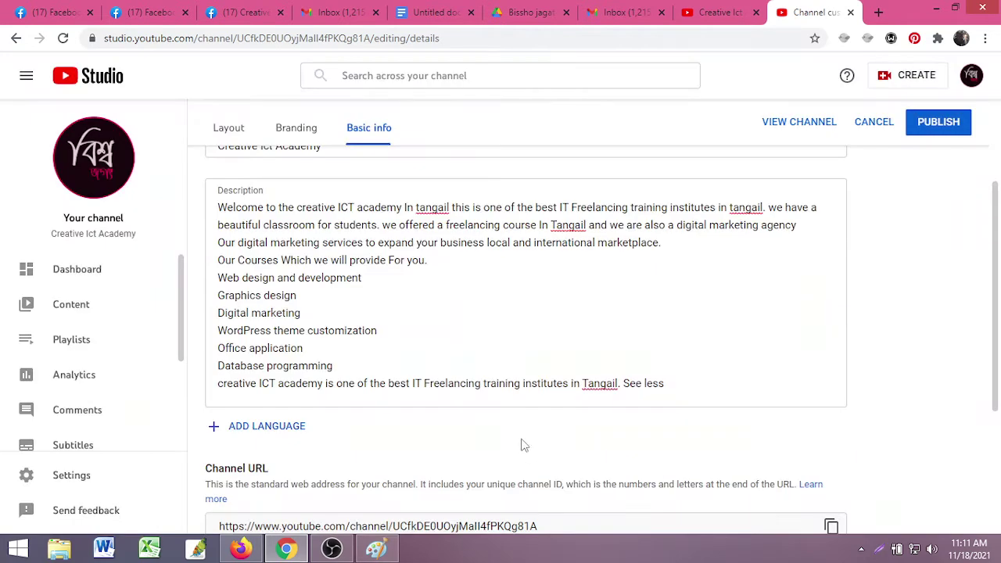
scroll(262, 399, "down", 3)
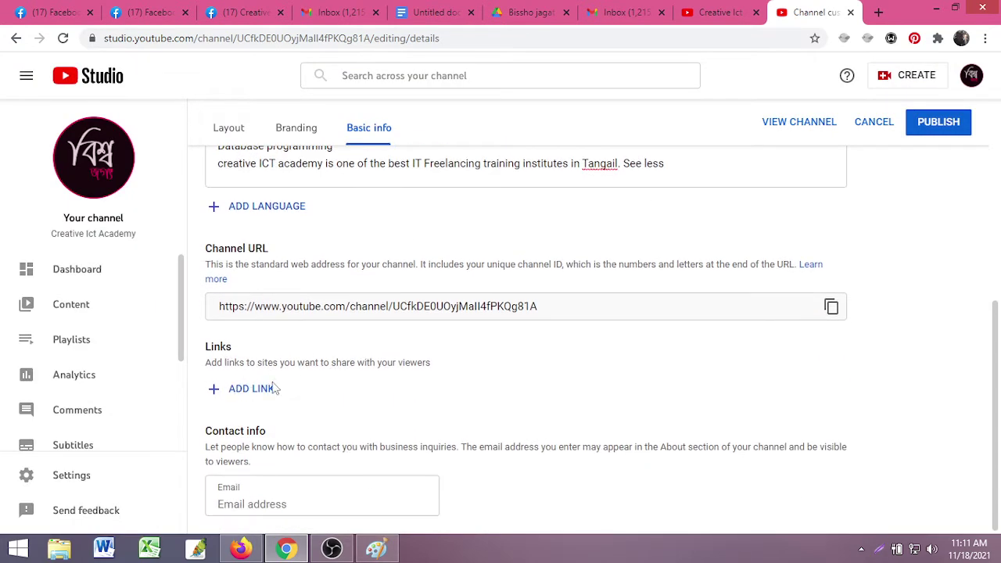
scroll(610, 376, "up", 10)
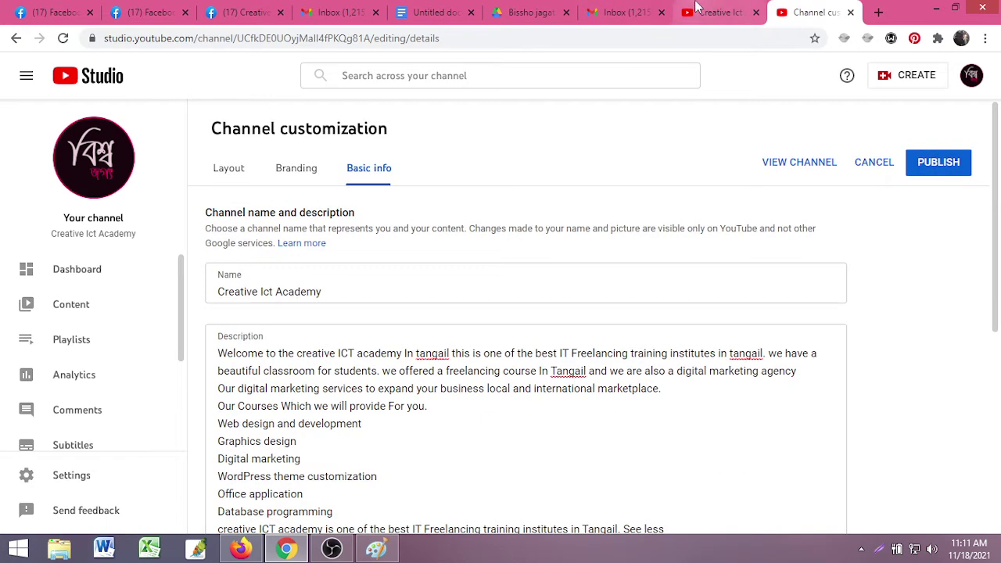
left_click(715, 12)
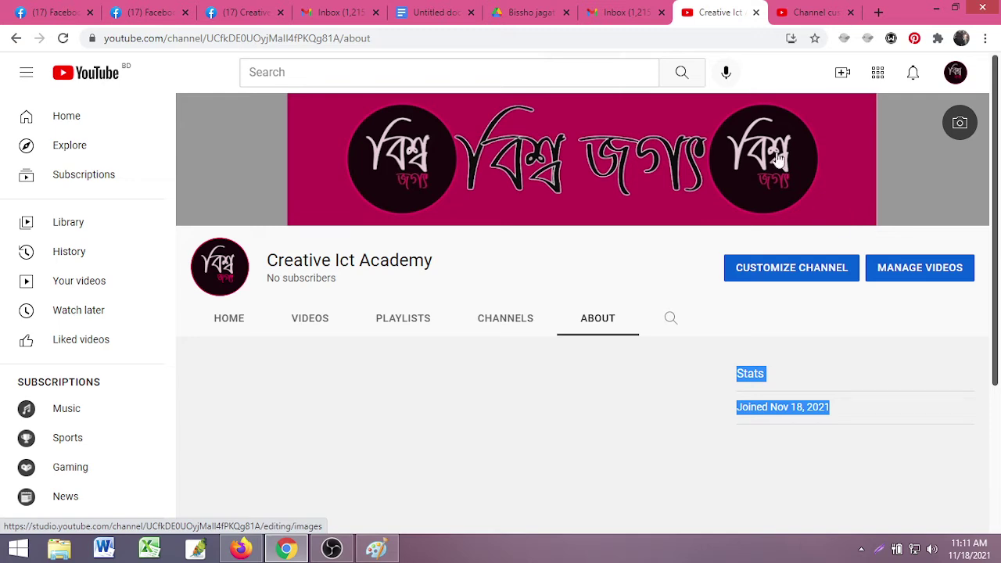
Step: Check the Jamuna TV channel's banner social links through one of its videos, then return to Basic info
middle_click(83, 75)
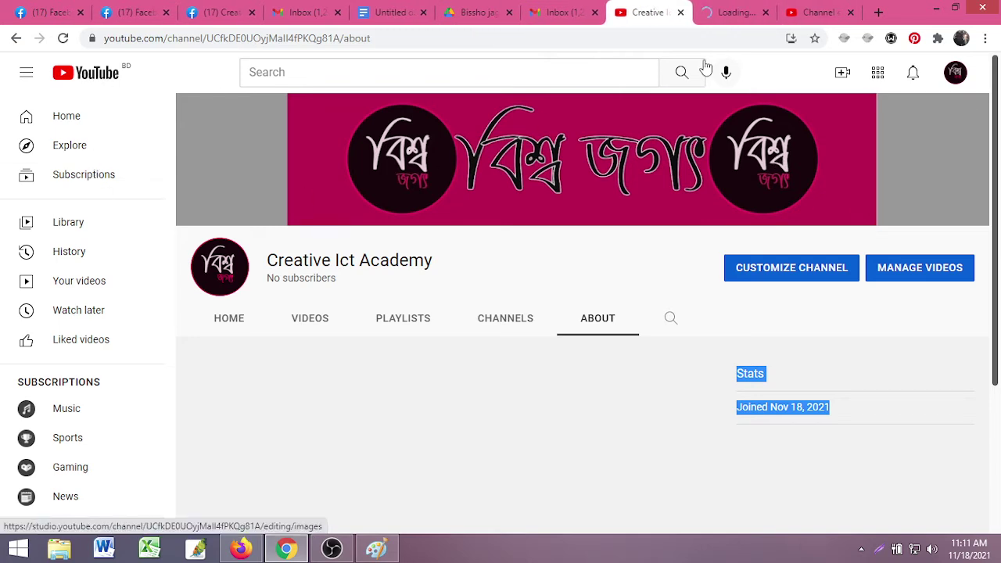
left_click(731, 12)
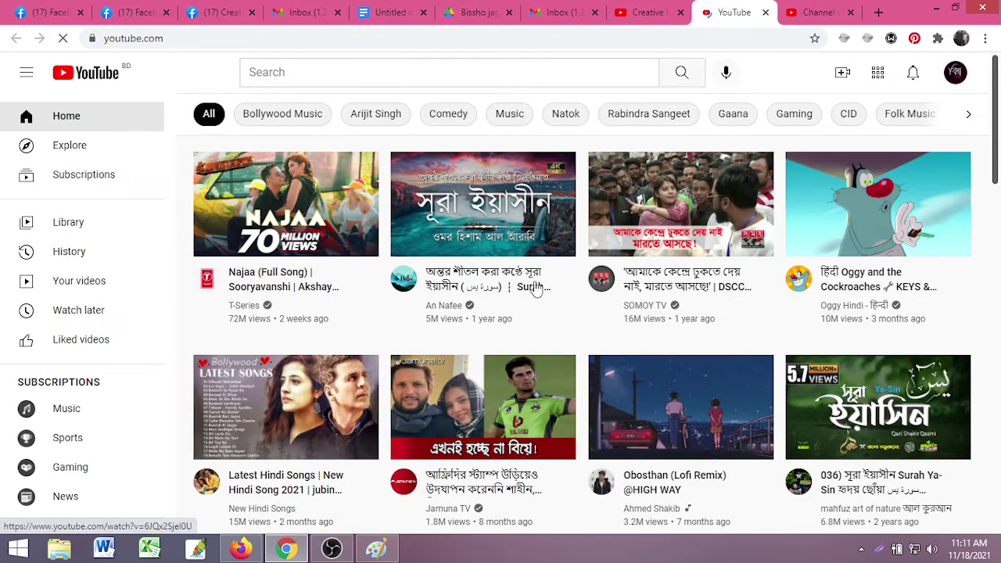
scroll(379, 420, "down", 1)
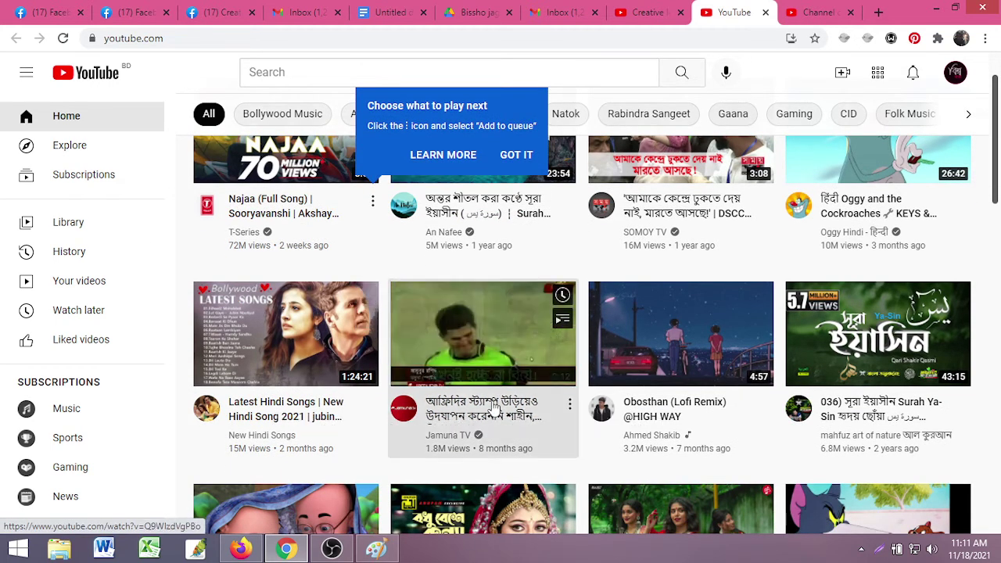
left_click(526, 420)
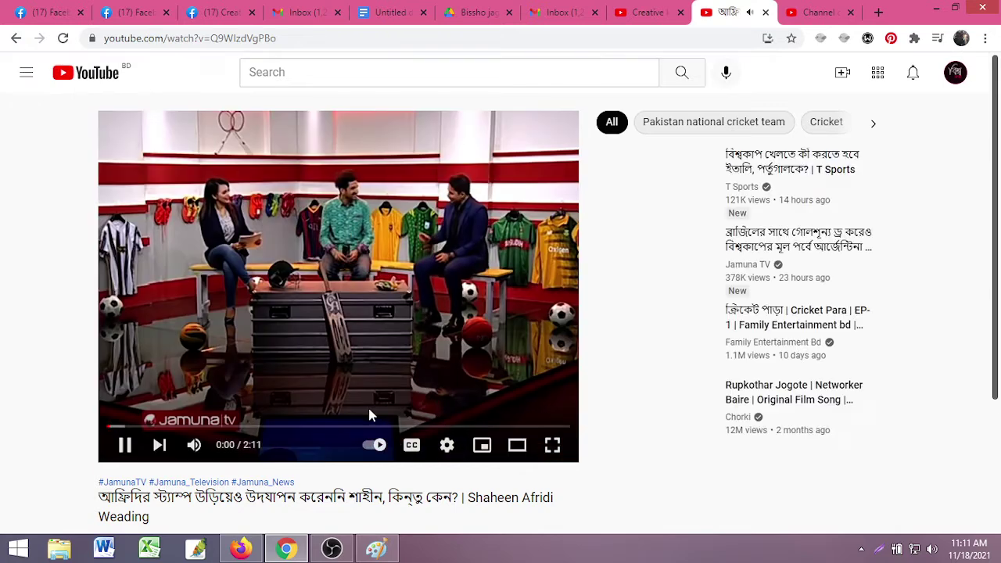
scroll(175, 391, "down", 3)
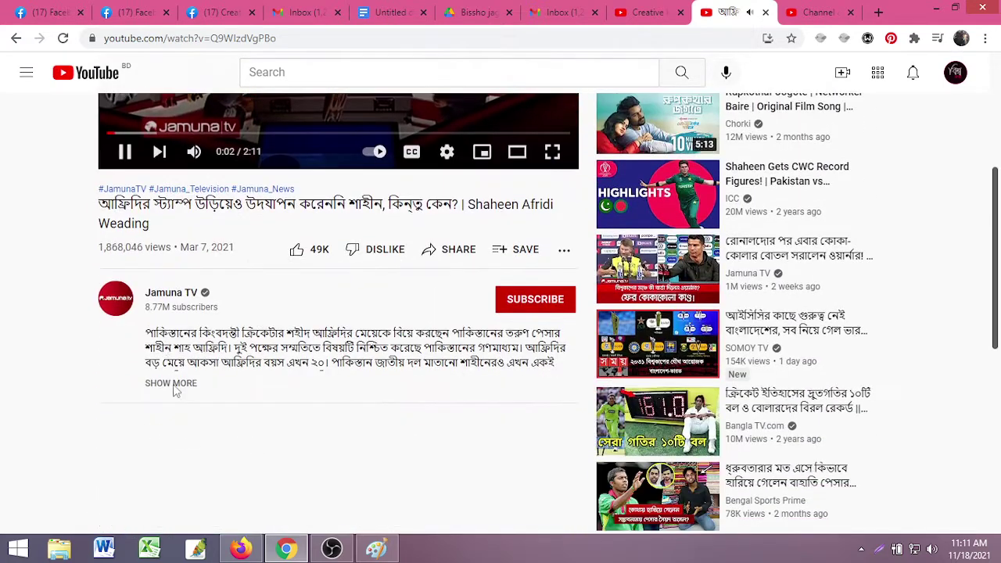
left_click(171, 292)
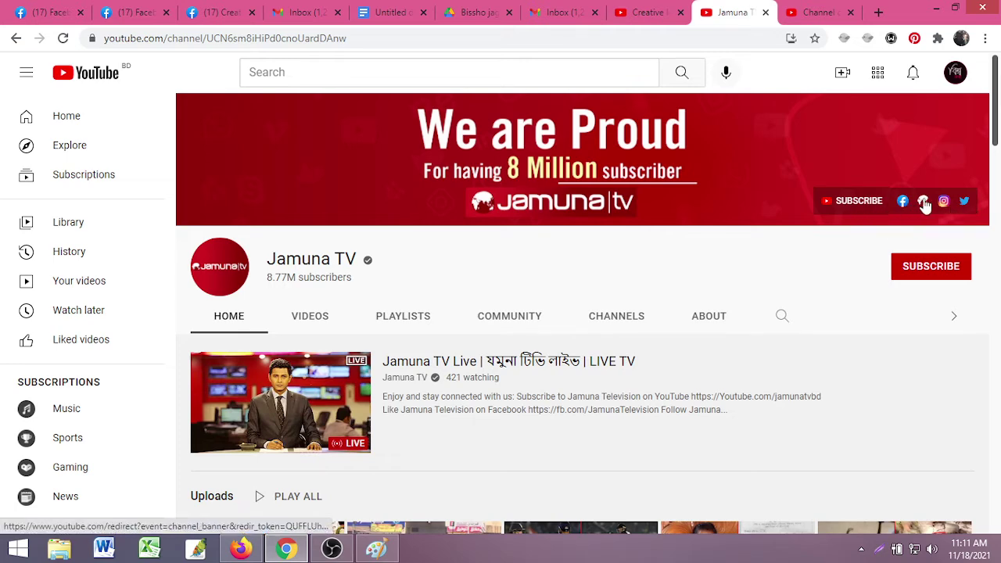
left_click(653, 12)
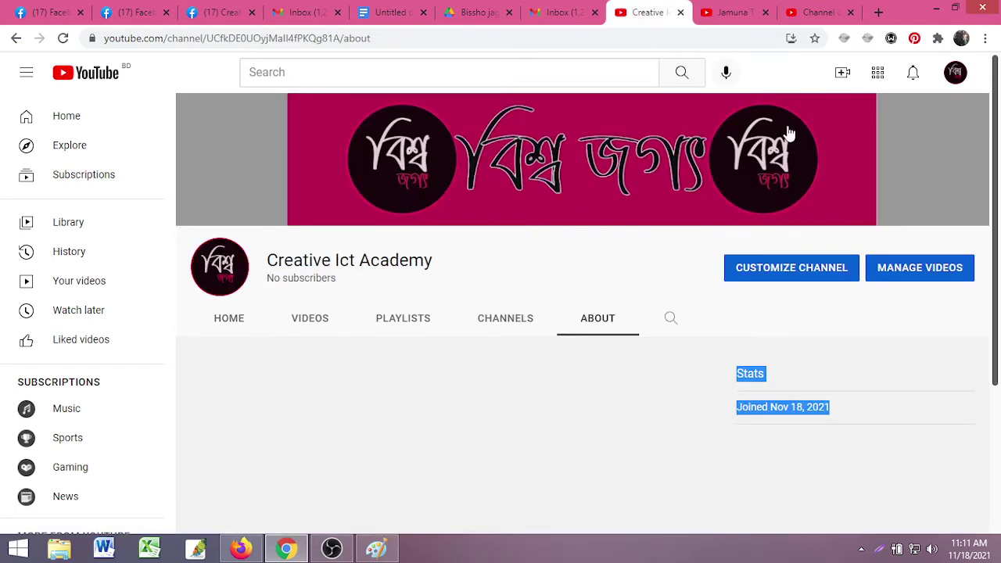
left_click(820, 9)
Step: Add a blank link entry in the Basic info Links section, then go to the Facebook pages
left_click(764, 11)
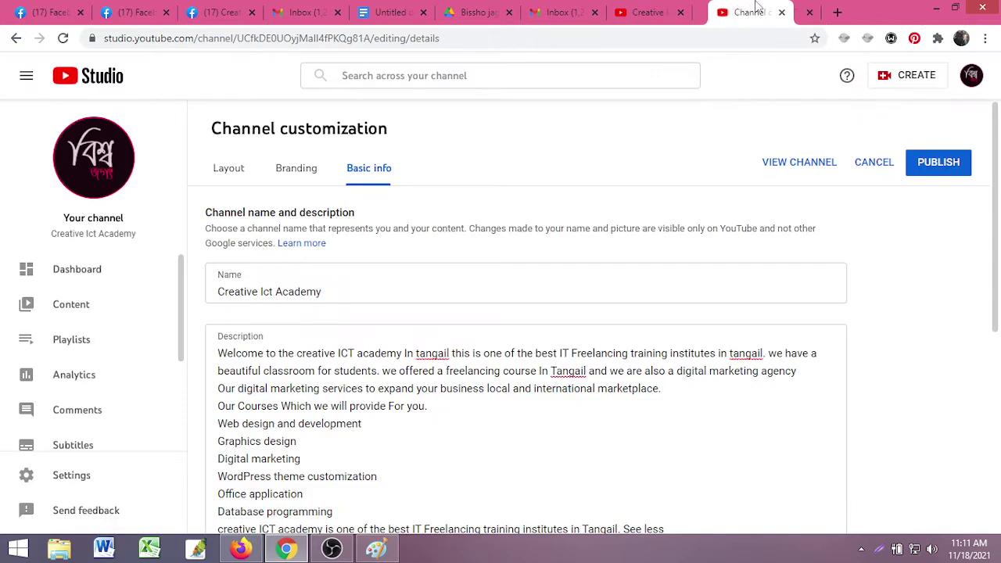
scroll(418, 340, "down", 1)
scroll(391, 297, "up", 1)
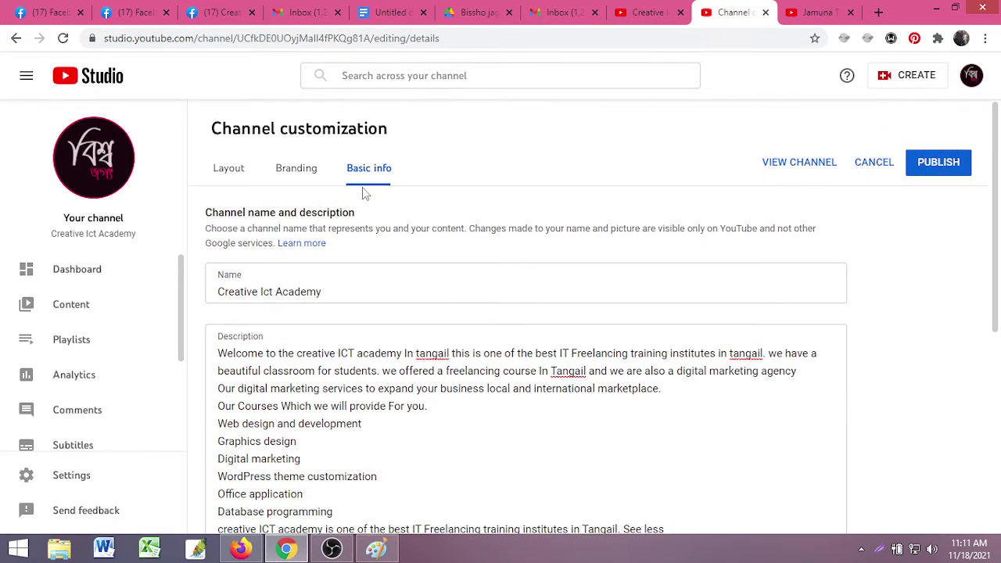
scroll(395, 348, "down", 5)
left_click(261, 391)
scroll(469, 399, "down", 1)
scroll(535, 405, "down", 2)
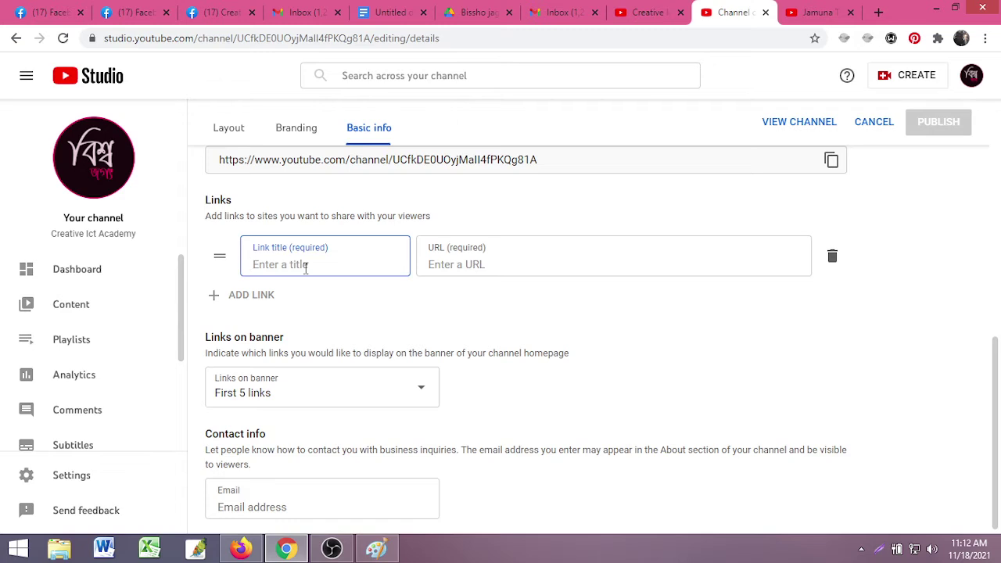
left_click(330, 305)
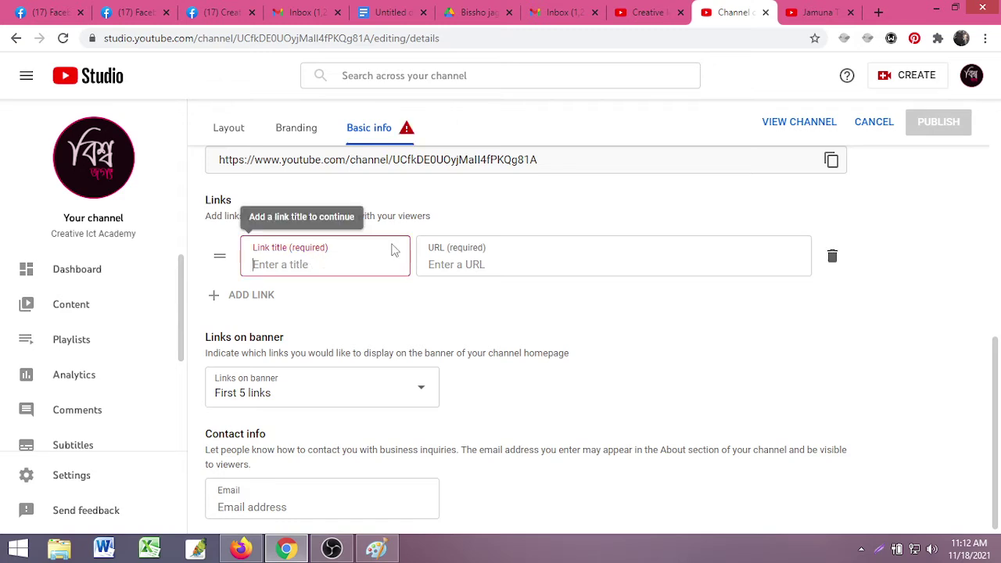
left_click(137, 12)
Step: Copy the Creative Ict Academy Facebook page address and return to the YouTube Studio links form
left_click(223, 12)
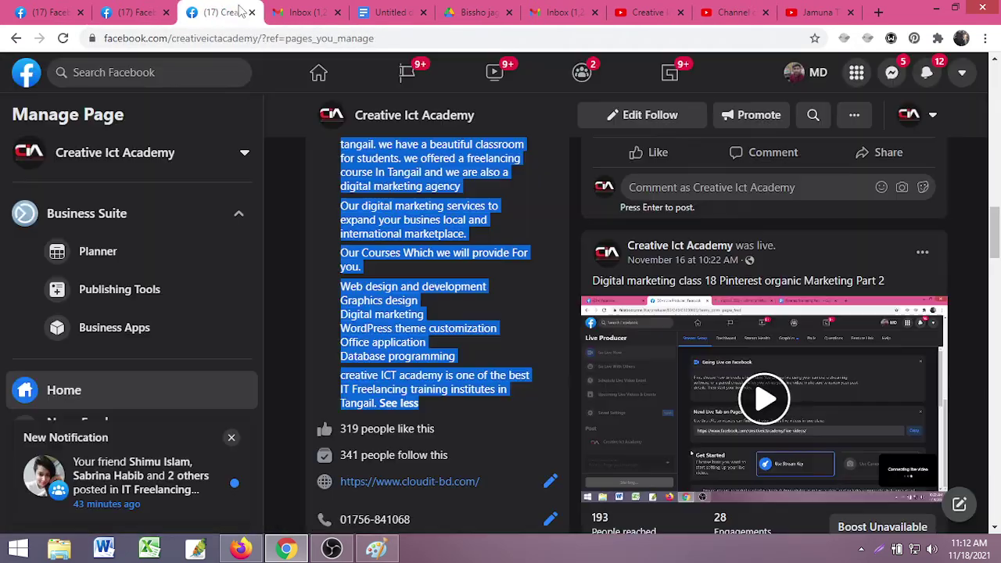
left_click(240, 38)
left_click(289, 38)
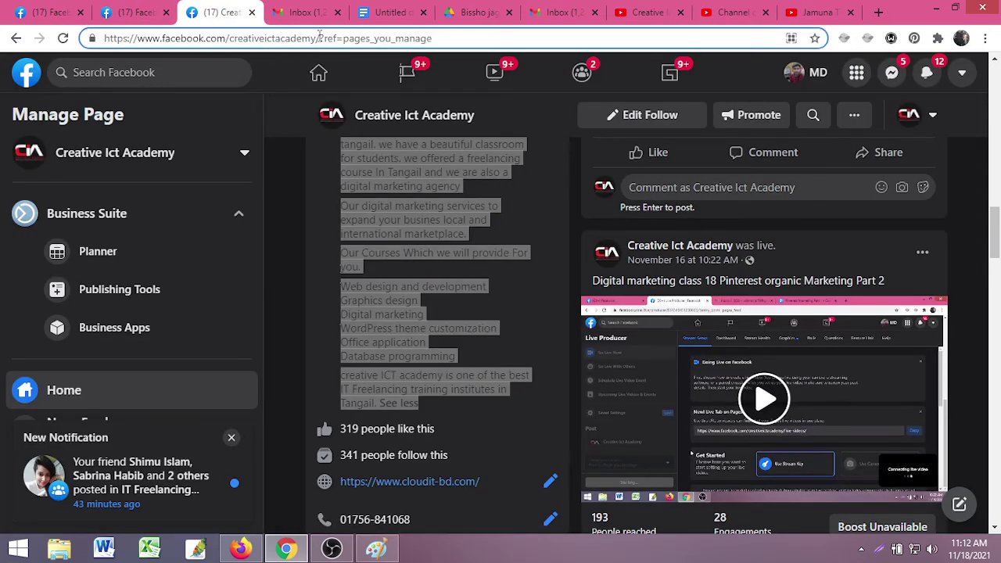
left_click_drag(317, 38, 97, 41)
key("ctrl+c")
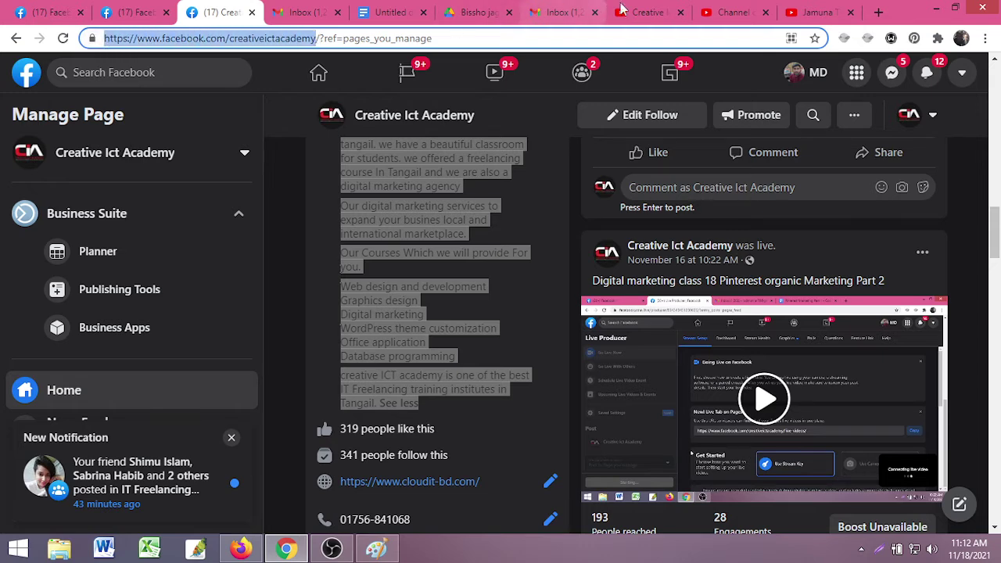
left_click(780, 15)
left_click(748, 13)
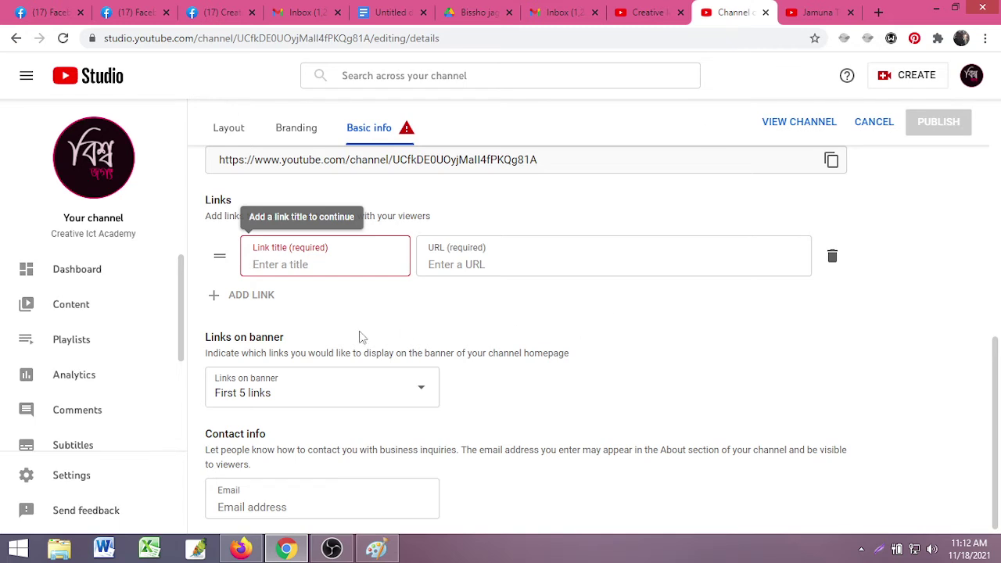
left_click(493, 266)
key("ctrl+v")
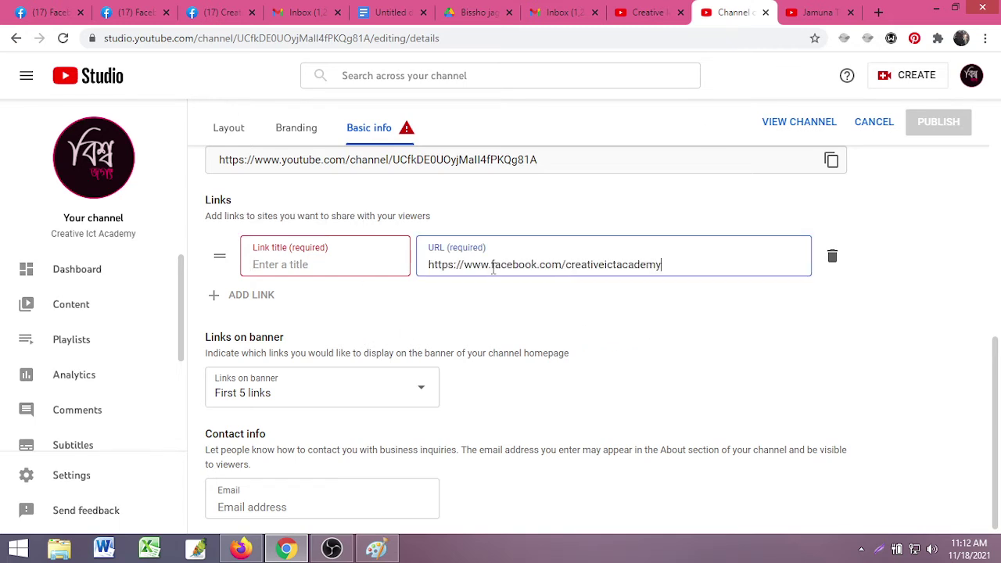
left_click_drag(534, 266, 495, 268)
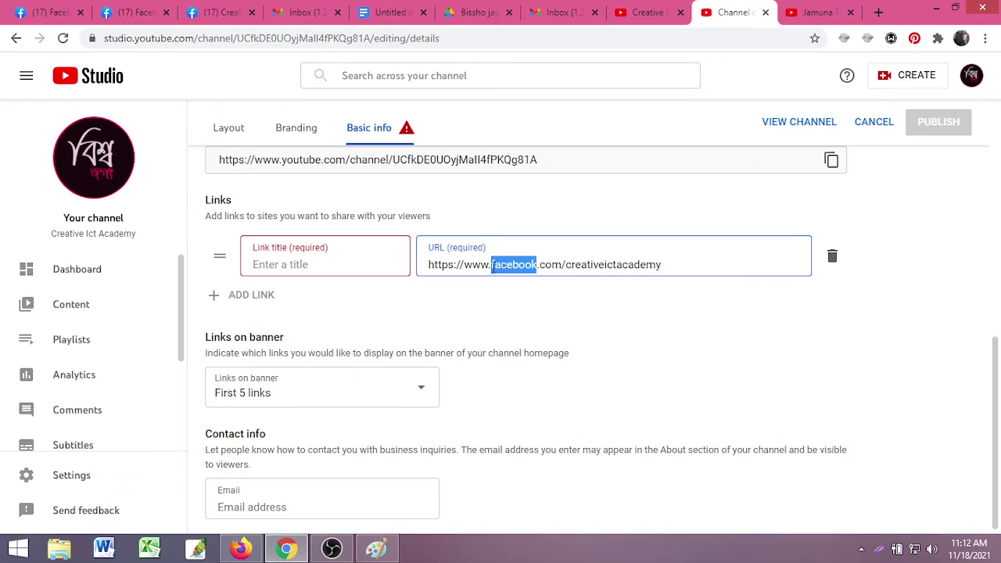
left_click(332, 264)
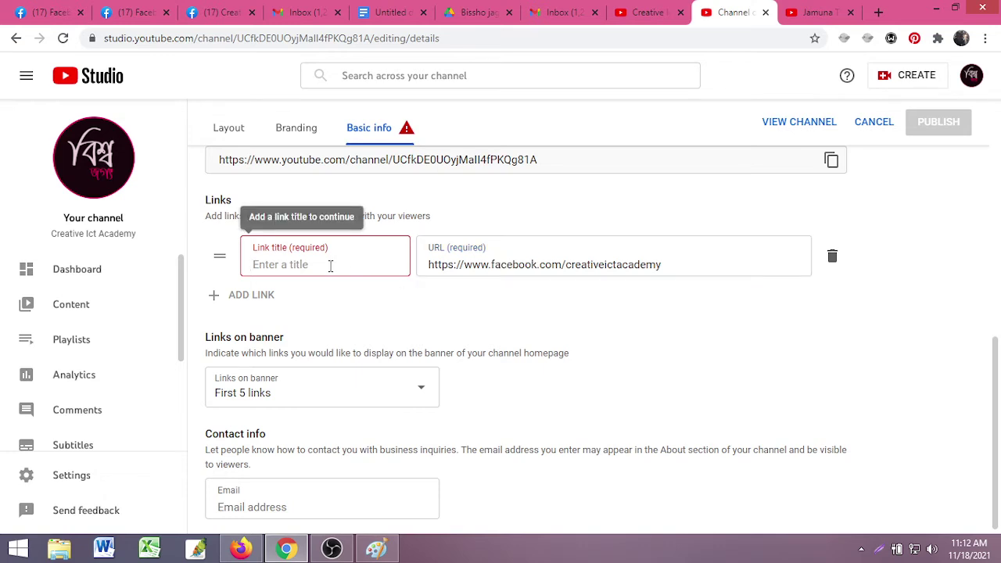
type("facebook")
left_click(405, 308)
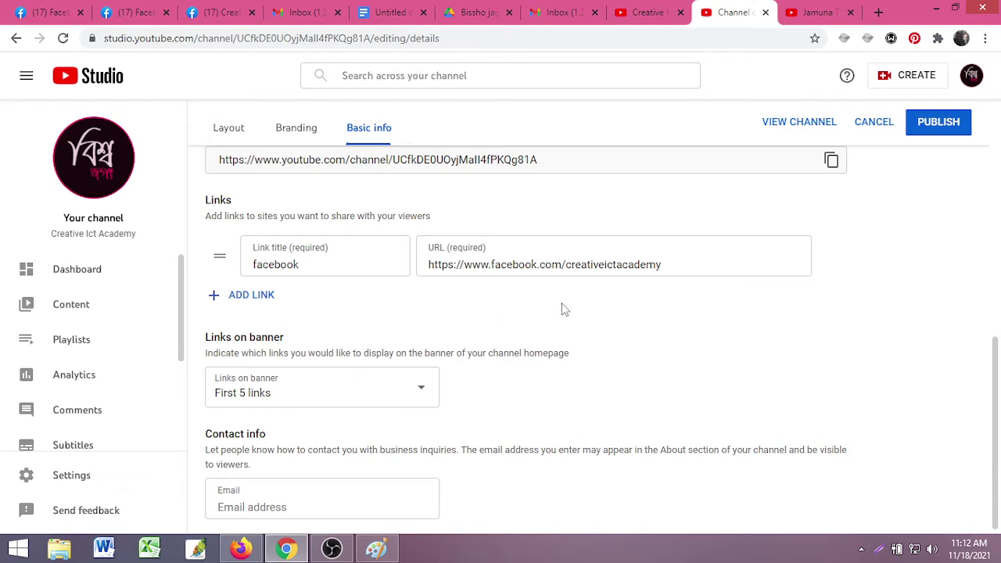
left_click(241, 295)
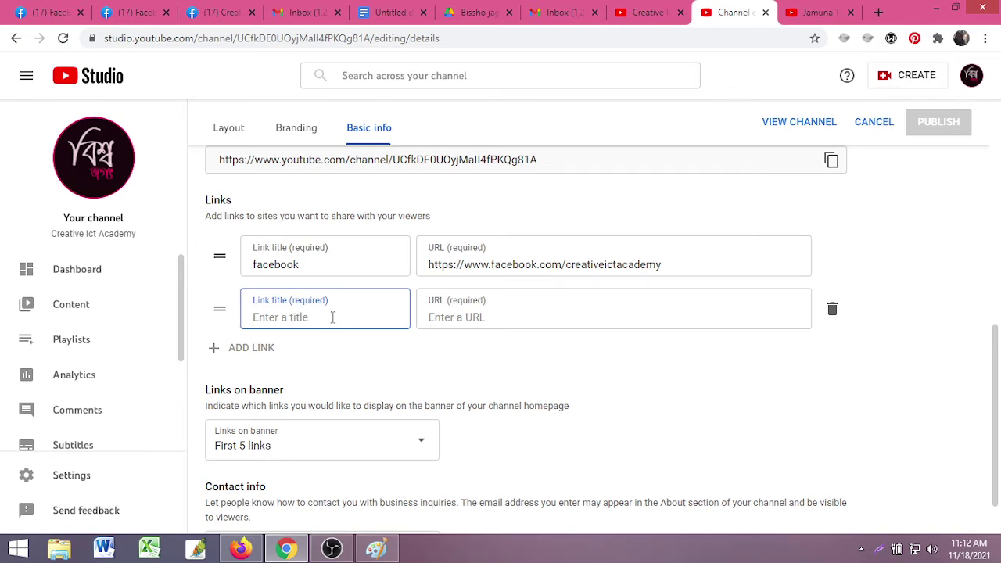
left_click_drag(699, 265, 430, 266)
key("ctrl+c")
left_click(452, 319)
key("ctrl+v")
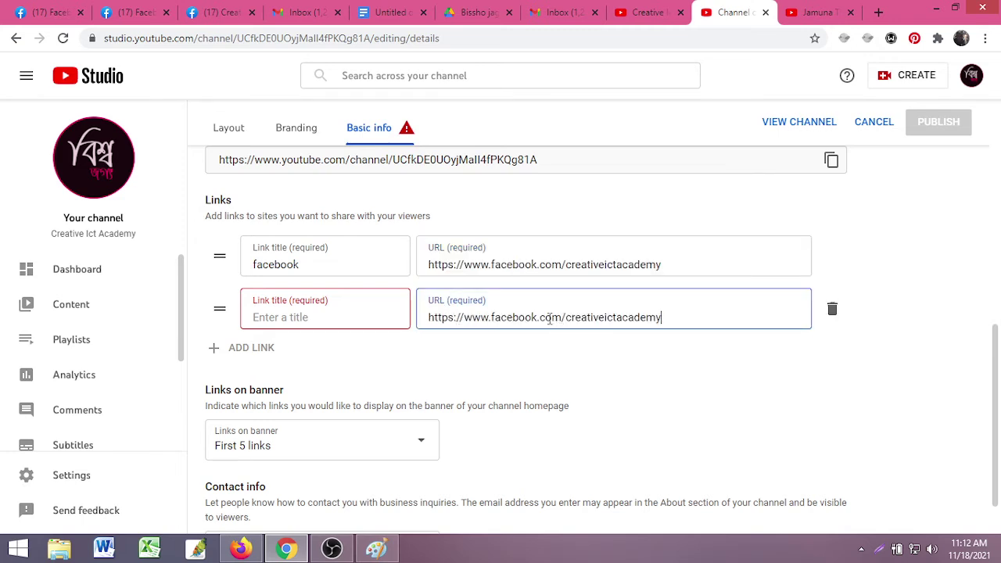
left_click_drag(538, 317, 490, 317)
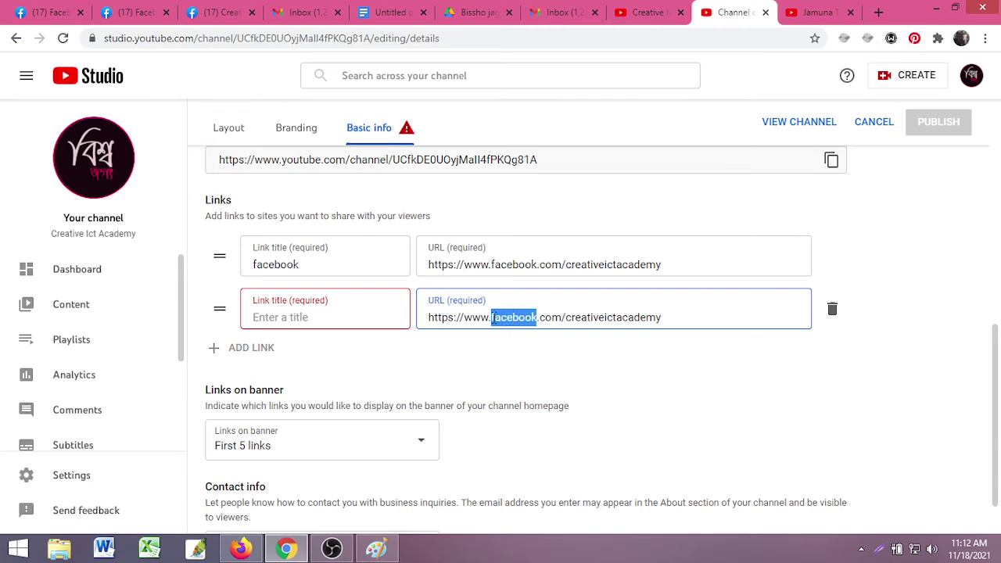
type("instagram")
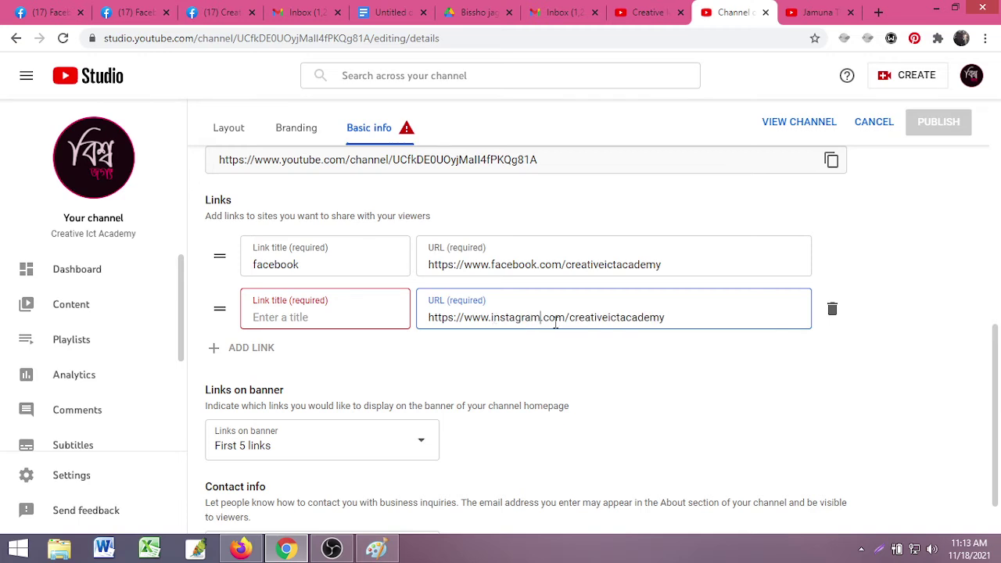
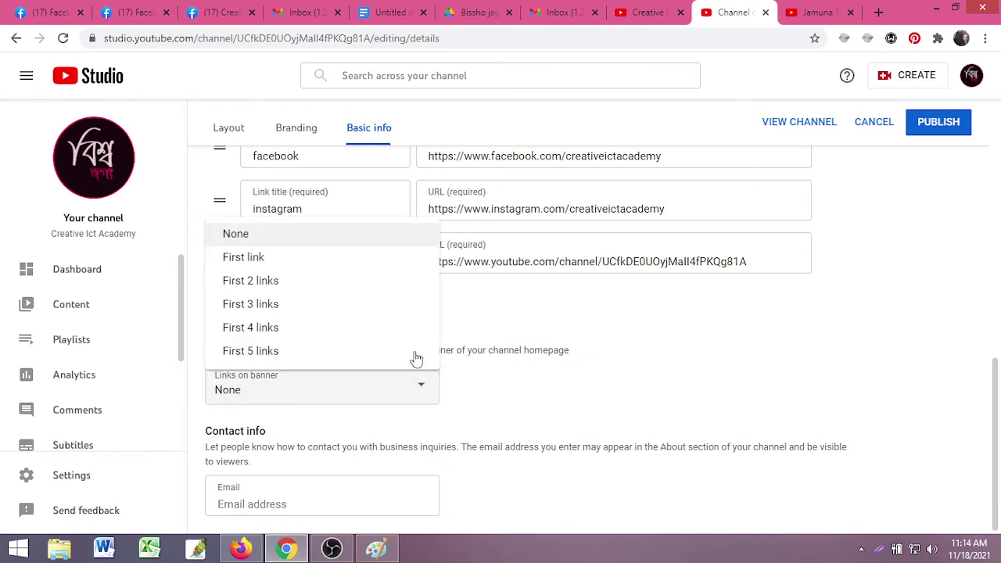
Step: Show the first 5 banner links, start typing the contact e-mail, then switch to Jamuna TV's page
left_click(293, 356)
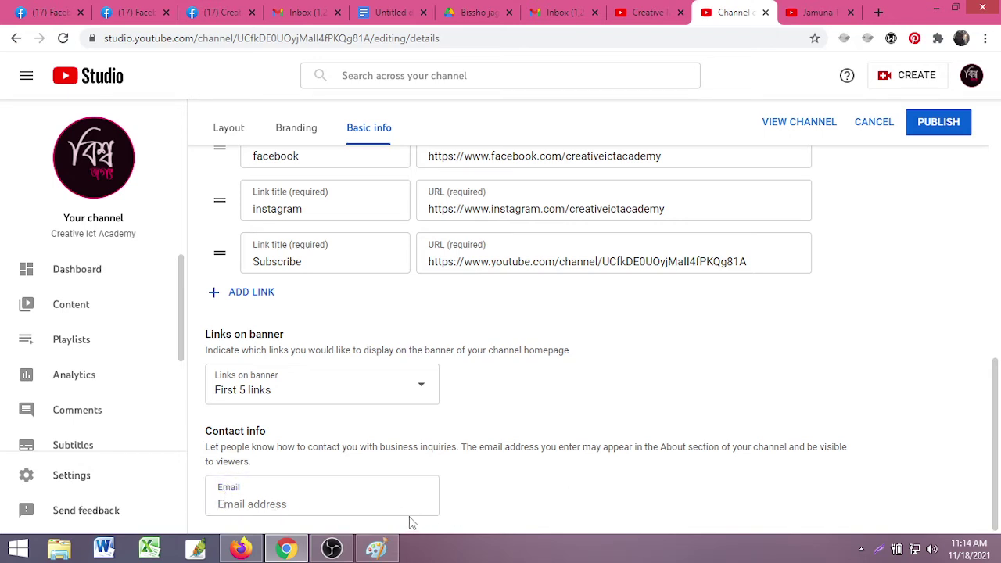
left_click(341, 501)
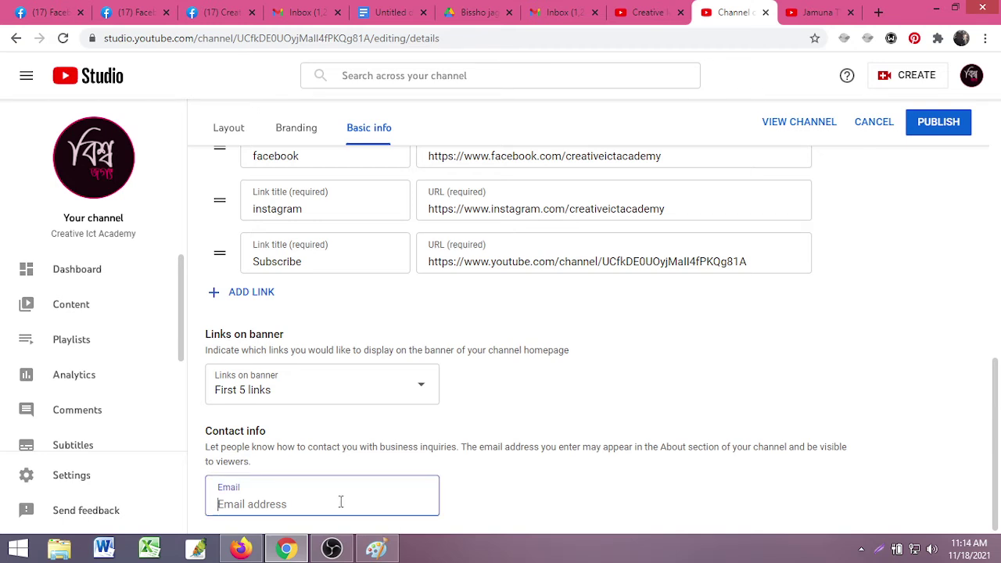
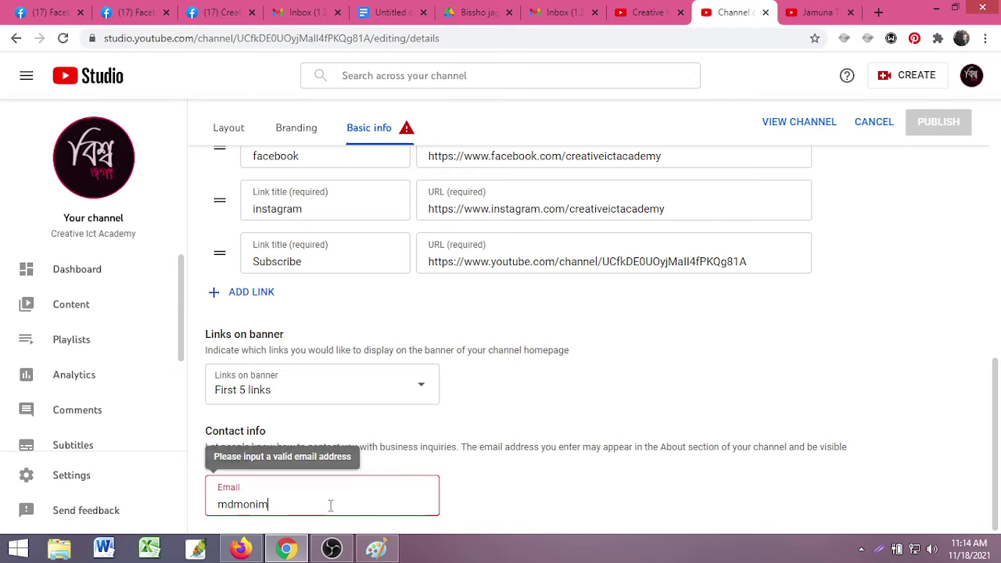
left_click(817, 12)
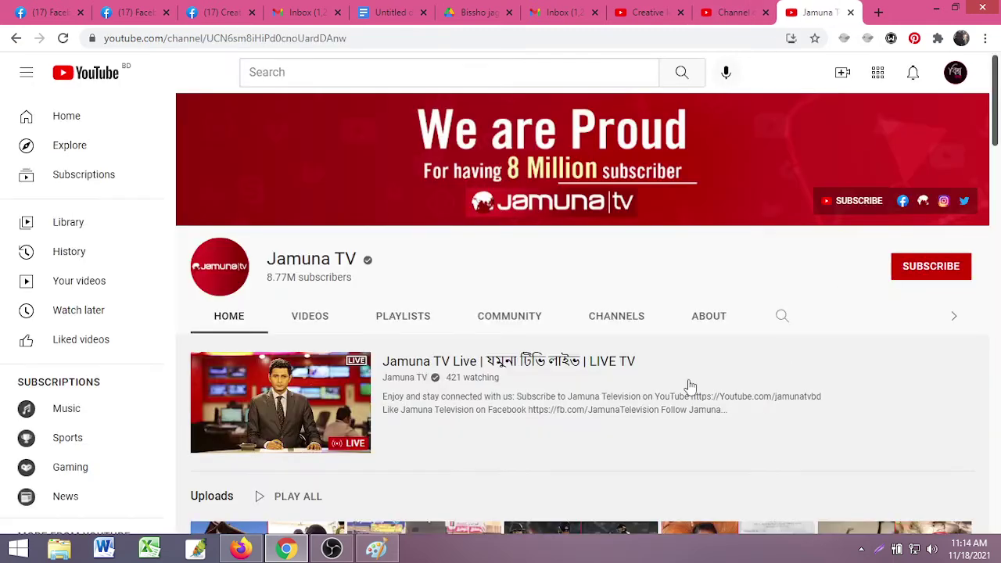
Step: Open Jamuna TV's About page and scroll through its description
left_click(708, 316)
scroll(485, 367, "down", 4)
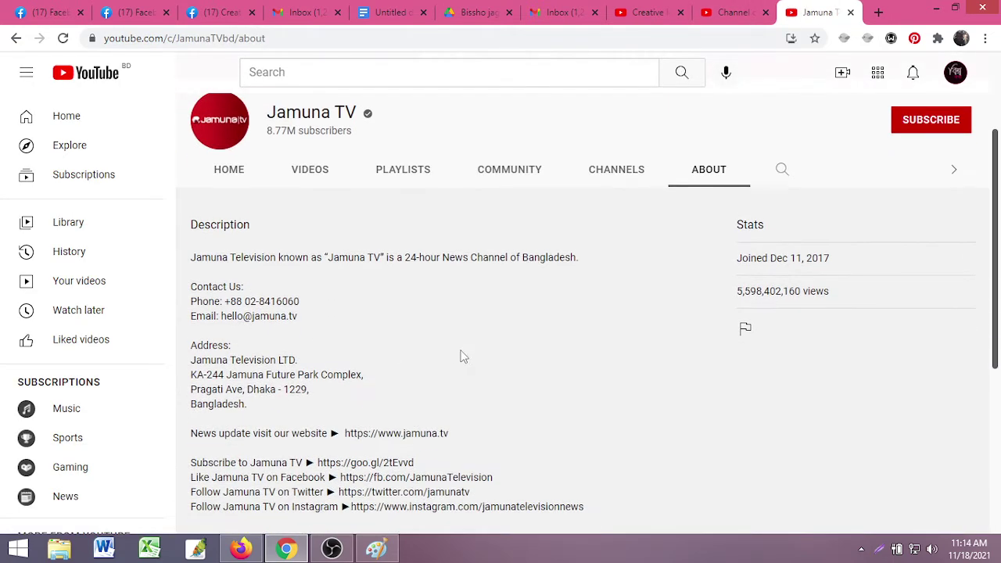
scroll(813, 228, "up", 2)
scroll(735, 305, "down", 2)
scroll(739, 258, "up", 1)
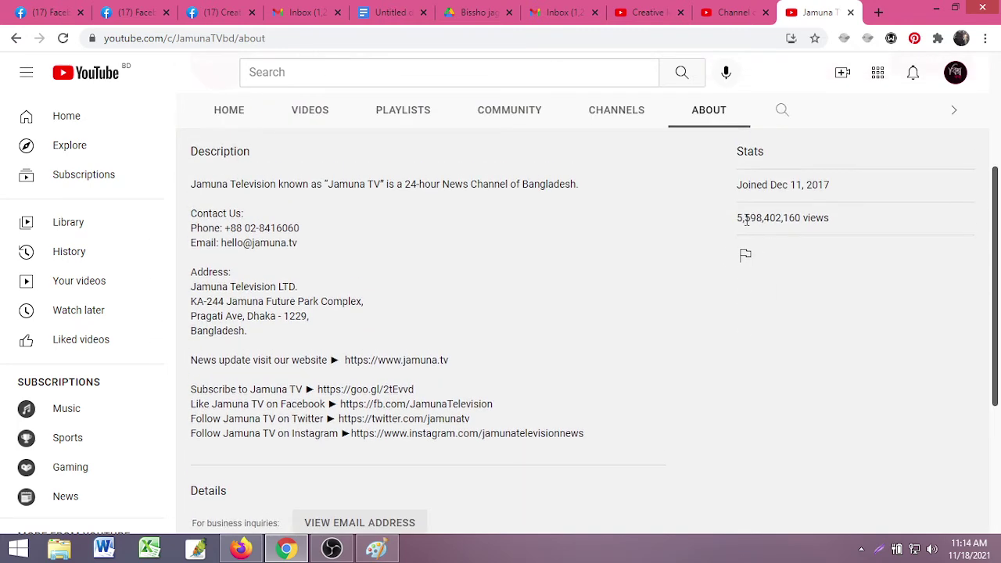
scroll(704, 266, "down", 2)
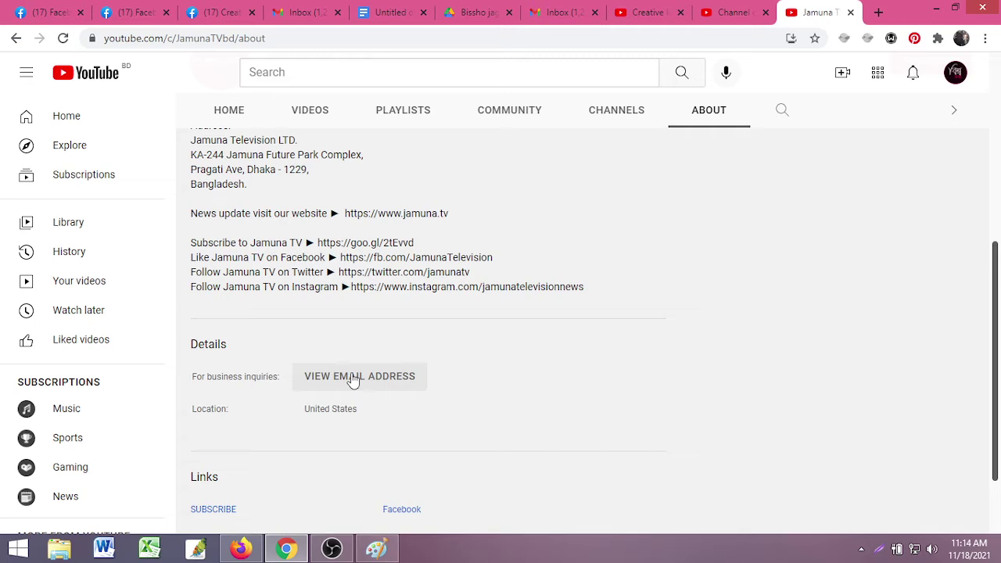
Step: Reveal Jamuna TV's business inquiries e-mail by passing the reCAPTCHA, then return to YouTube Studio
left_click(354, 380)
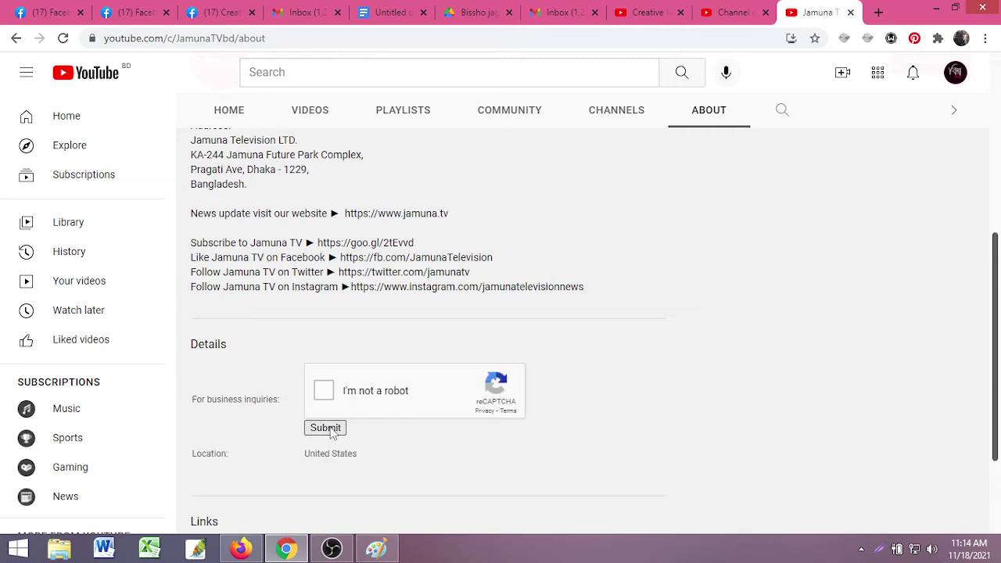
left_click(324, 390)
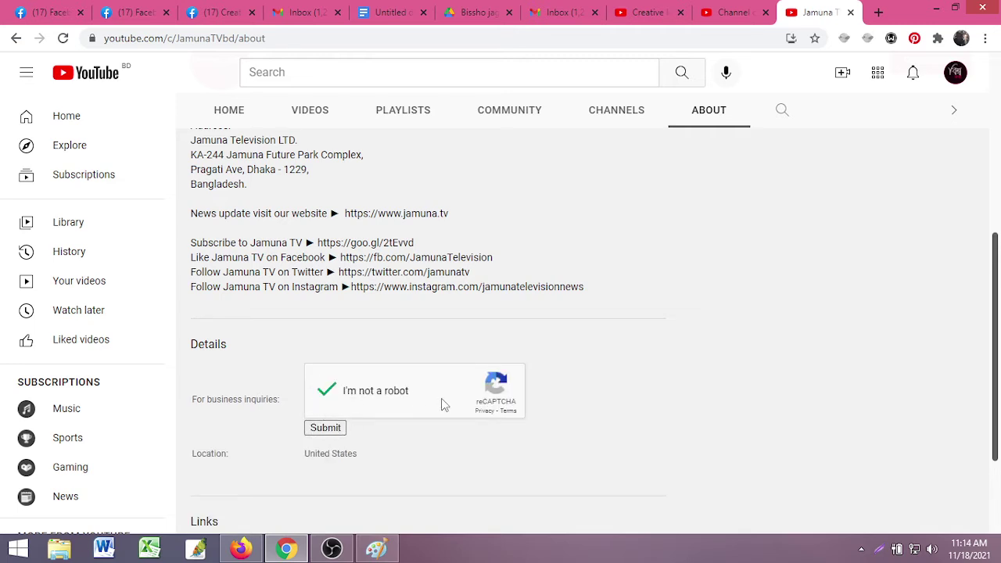
left_click(325, 428)
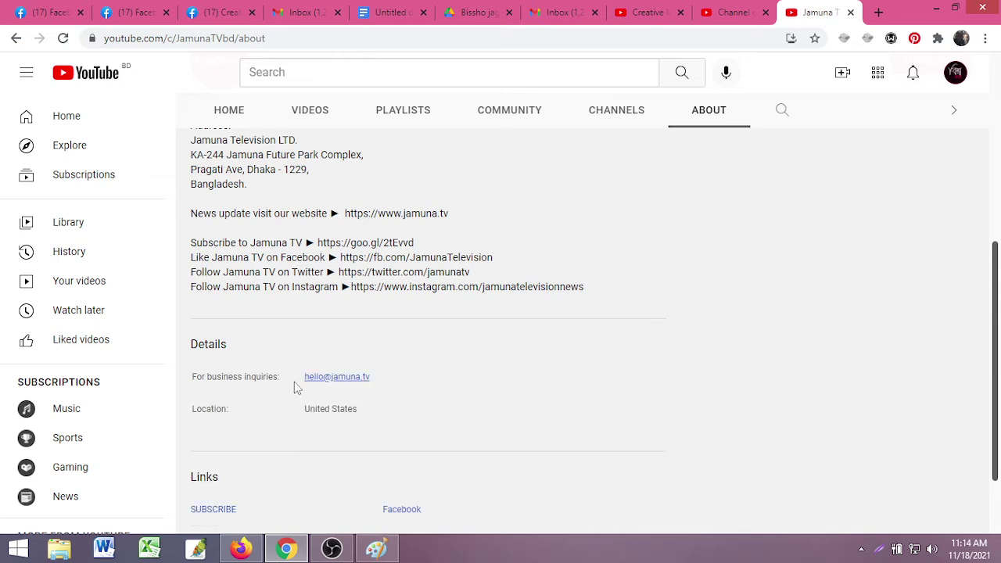
left_click_drag(306, 383, 440, 393)
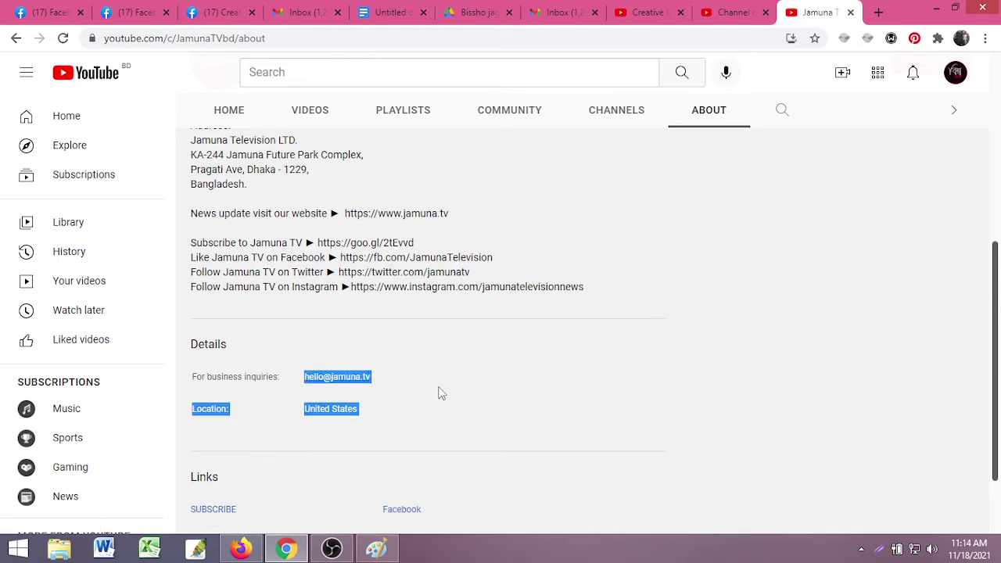
left_click(393, 392)
scroll(395, 395, "down", 1)
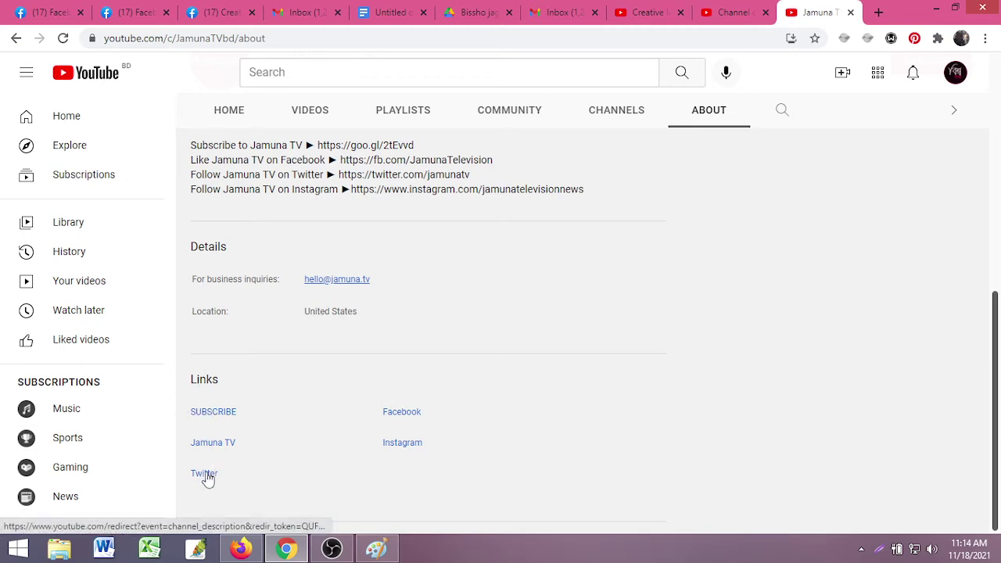
left_click(731, 11)
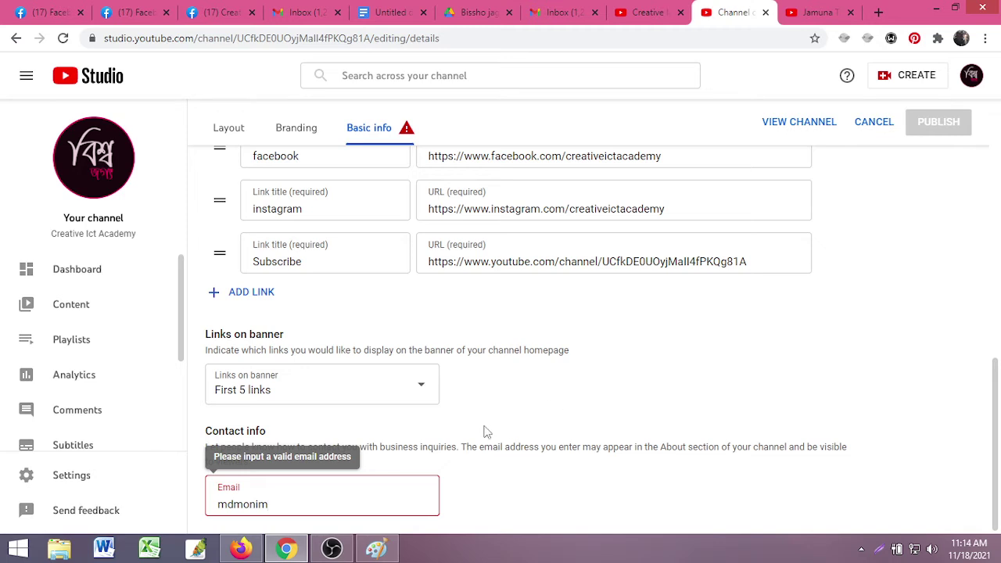
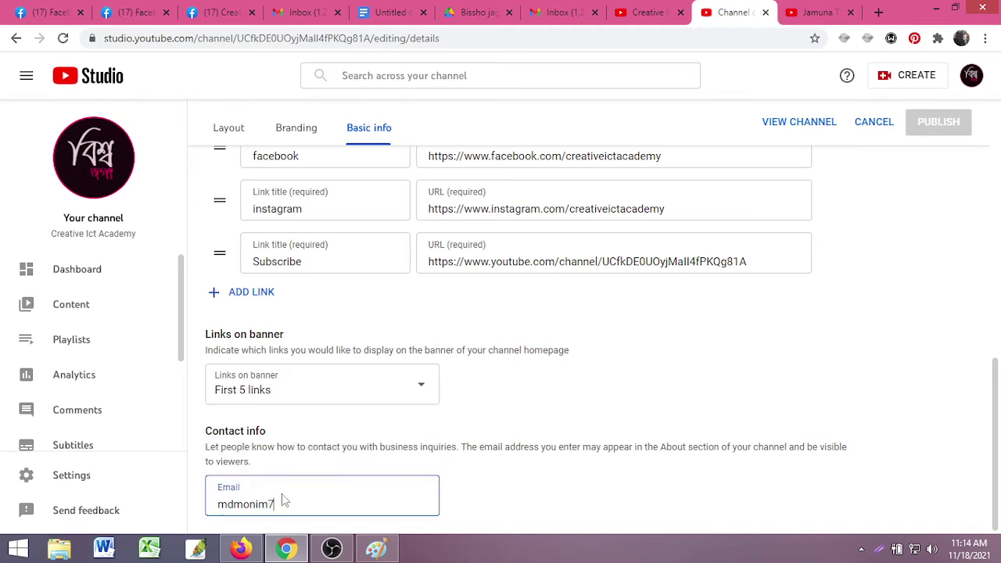
Step: Finish the Gmail contact address, publish the basic-info changes, and view the channel in its new tab
left_click(564, 489)
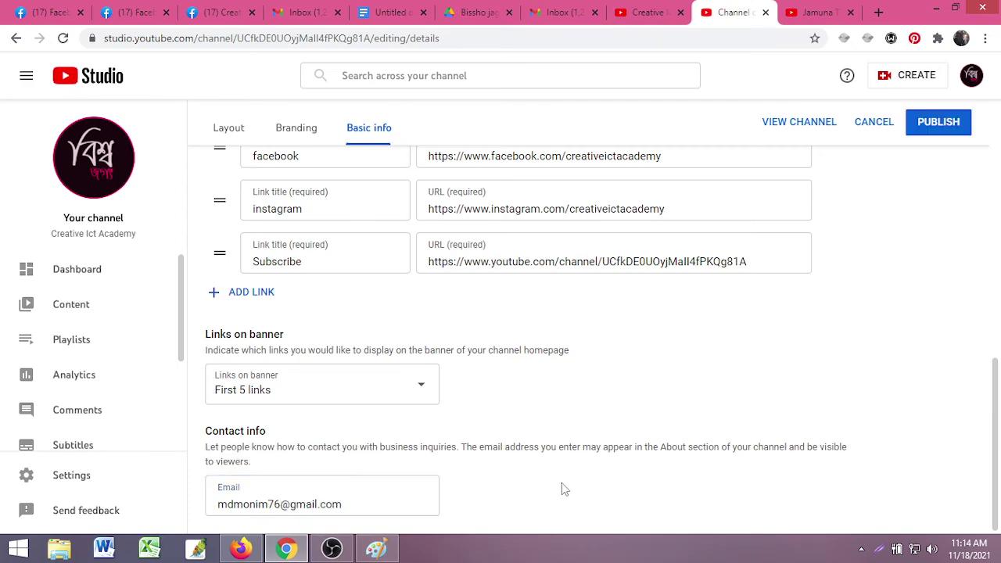
scroll(831, 346, "up", 10)
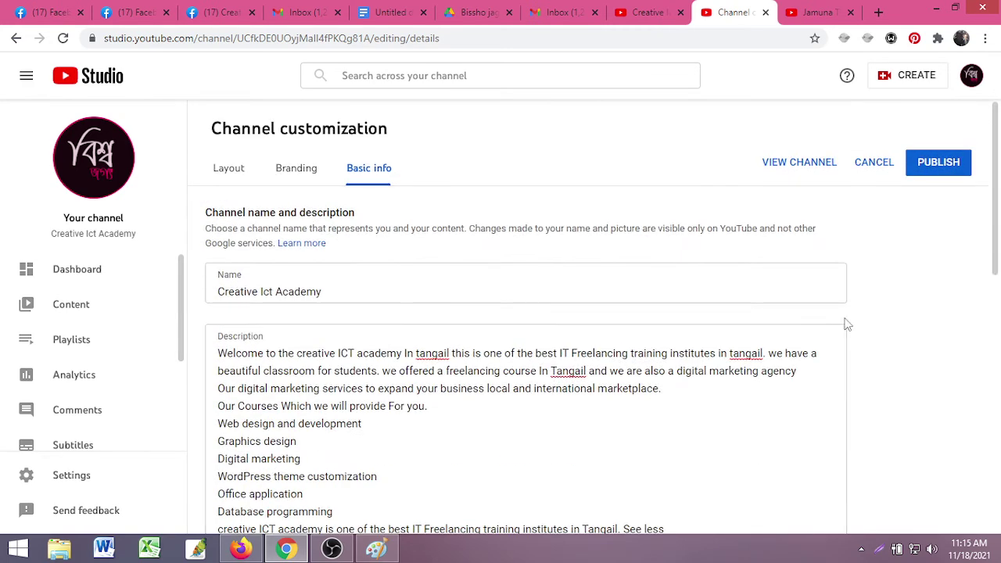
left_click(937, 166)
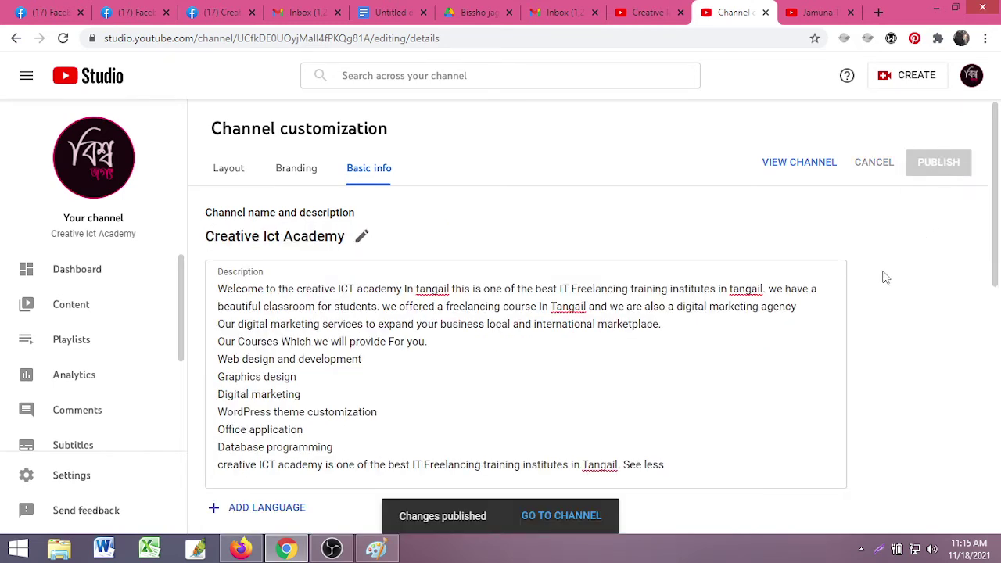
left_click(560, 518)
left_click(746, 12)
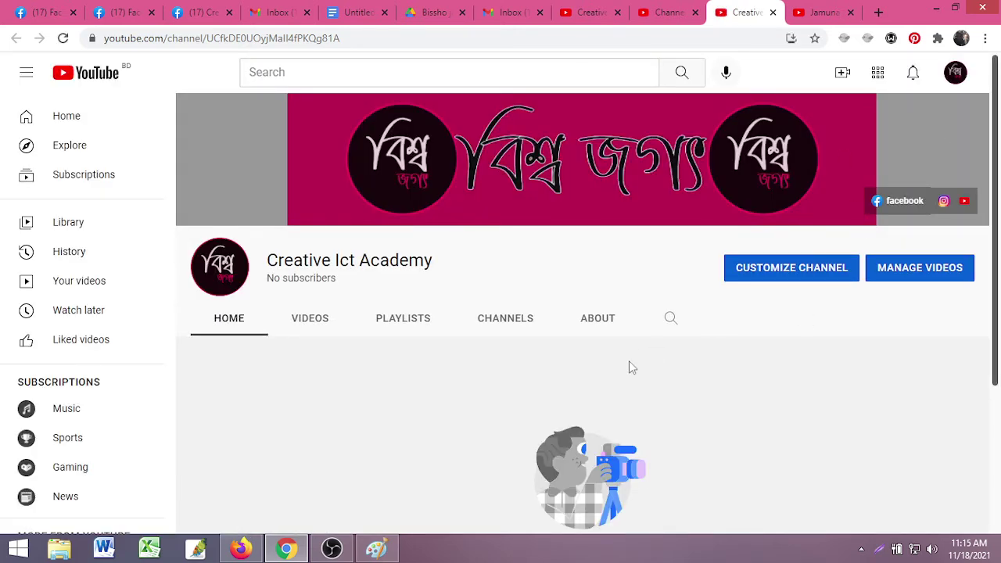
Step: Open Creative Ict Academy's About page and reveal its business e-mail
scroll(637, 356, "down", 2)
scroll(637, 352, "up", 2)
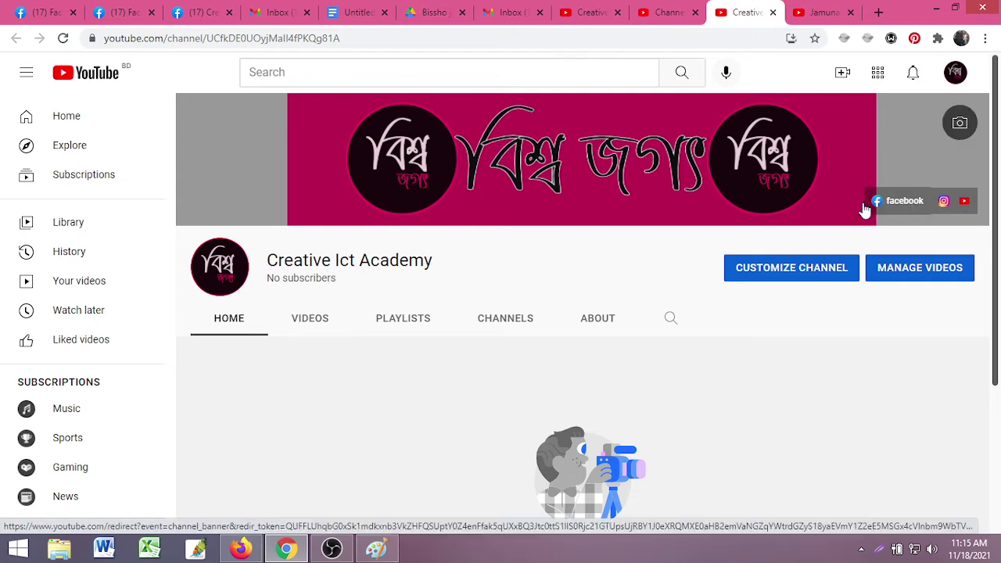
left_click(602, 325)
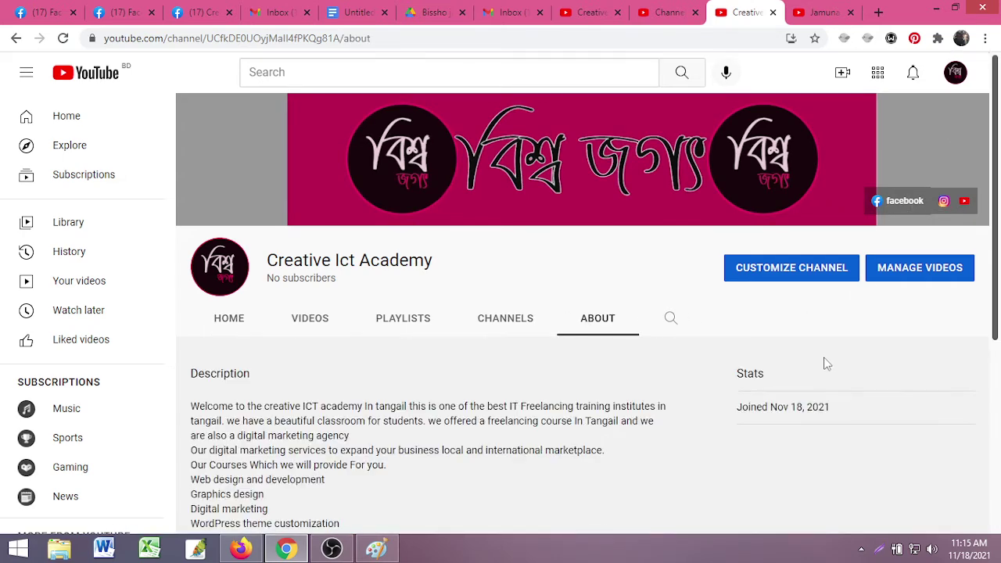
scroll(226, 328, "down", 2)
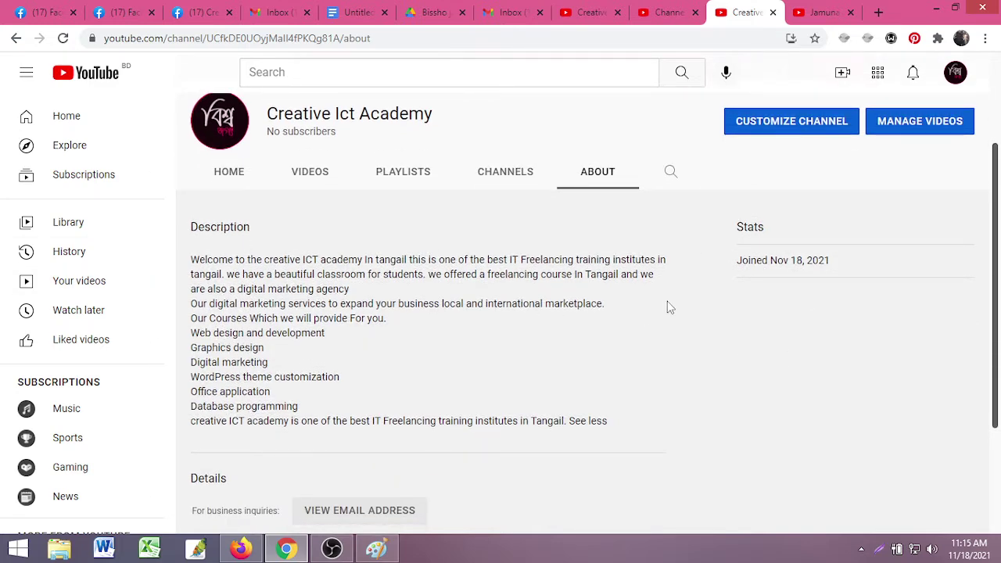
scroll(747, 326, "down", 2)
left_click(344, 364)
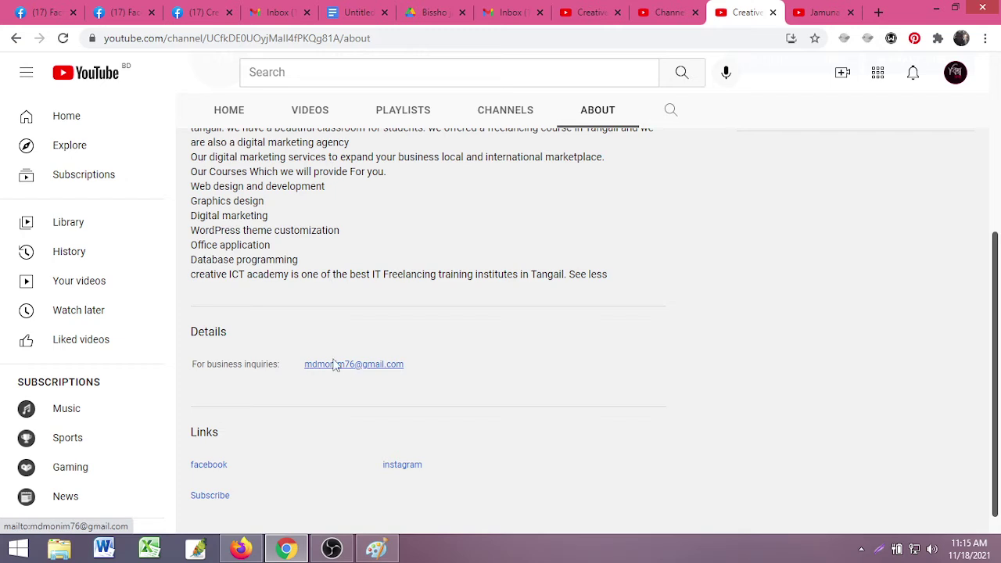
Step: Scroll through the About page's Details and Links sections
scroll(440, 315, "down", 1)
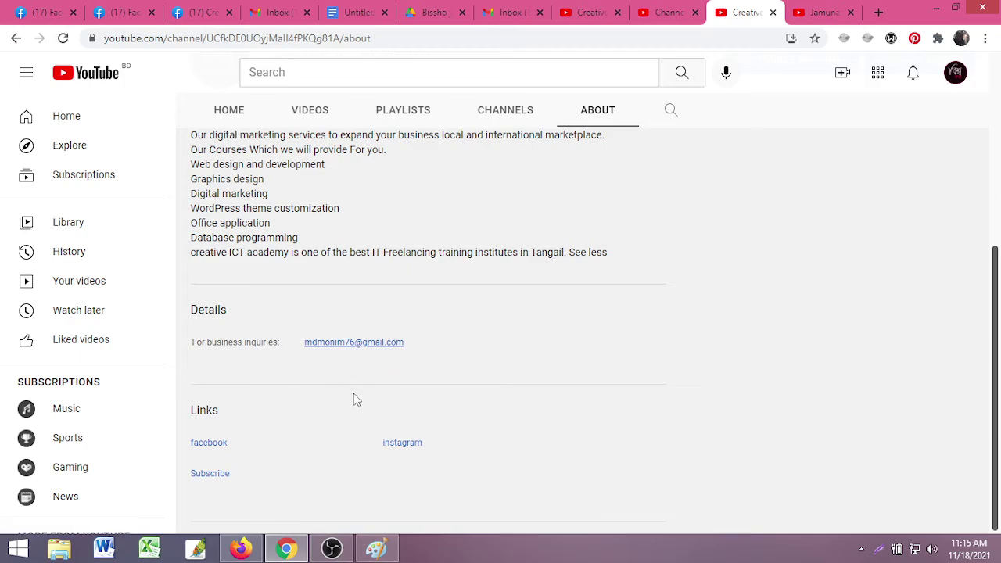
scroll(438, 464, "up", 4)
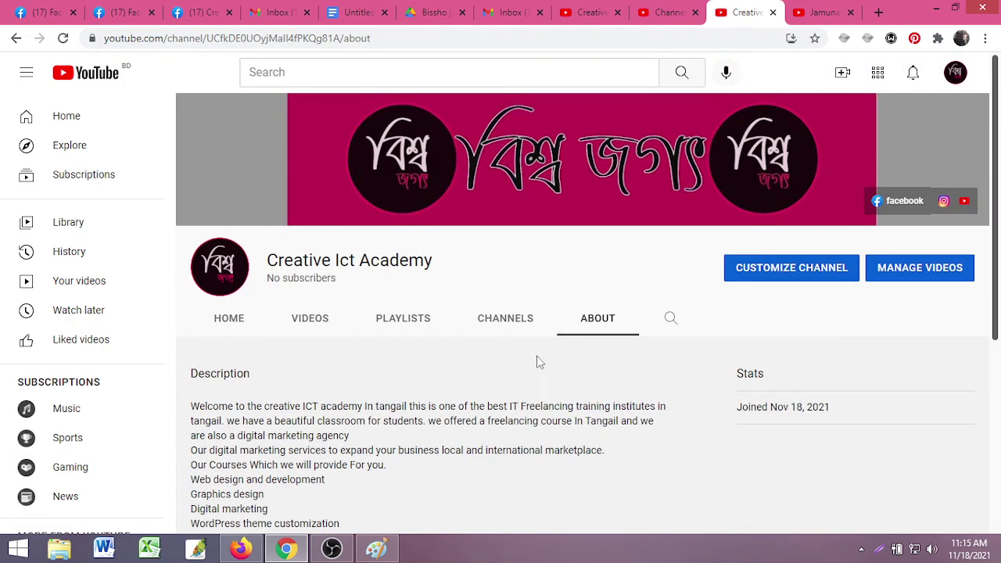
scroll(526, 353, "down", 4)
scroll(498, 371, "up", 4)
scroll(498, 370, "down", 3)
scroll(478, 379, "up", 3)
Step: Switch between the channel's Home and About tabs, then go to the YouTube home page
left_click(247, 331)
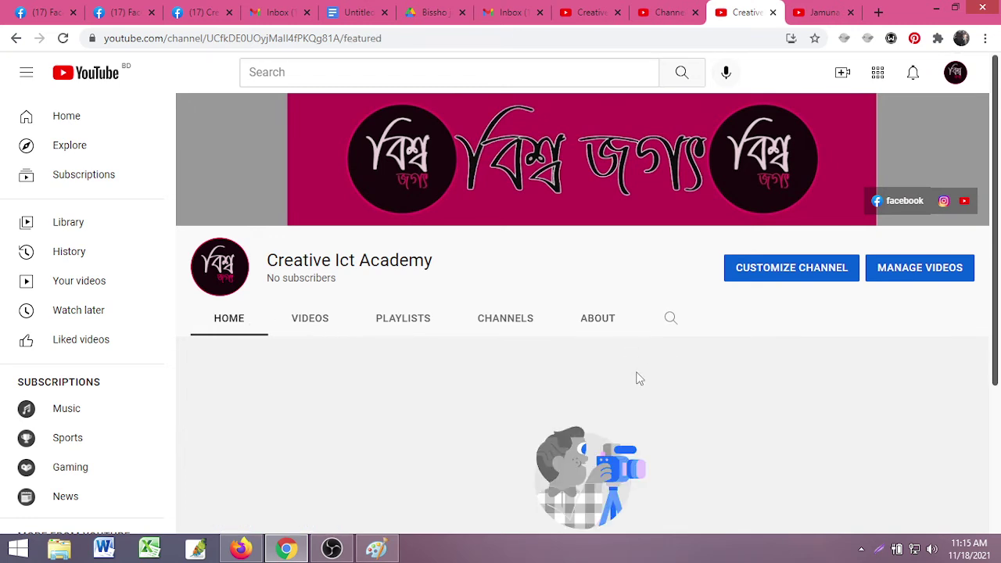
left_click(615, 324)
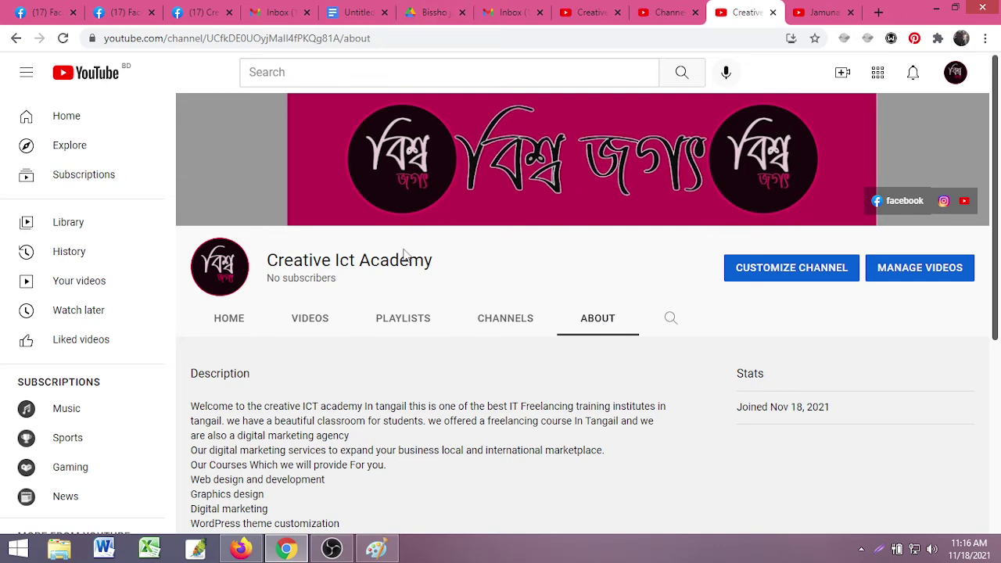
left_click(955, 74)
left_click(211, 79)
left_click(112, 89)
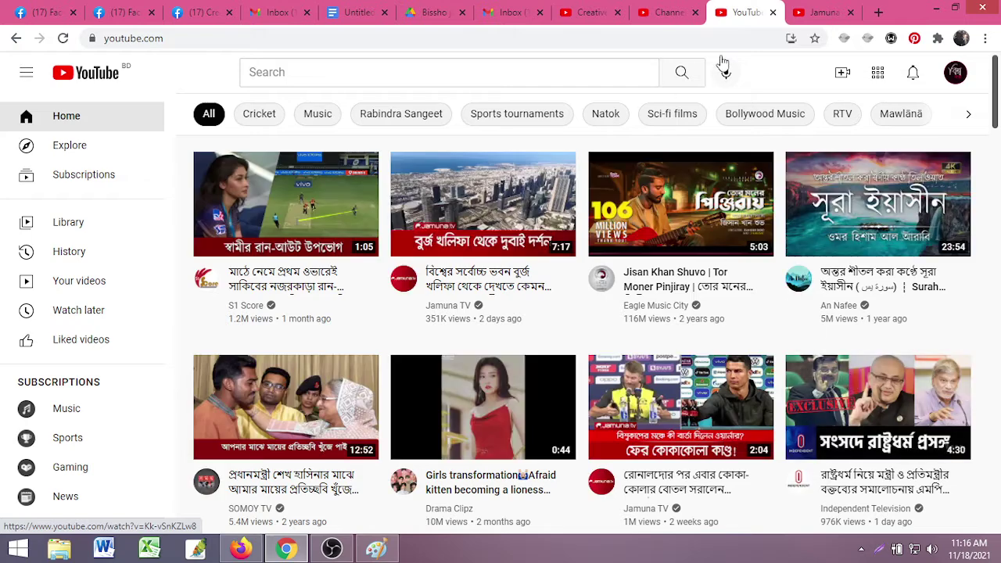
Step: Close the Jamuna TV and extra Creative Ict Academy channel tabs
left_click(850, 11)
left_click(734, 10)
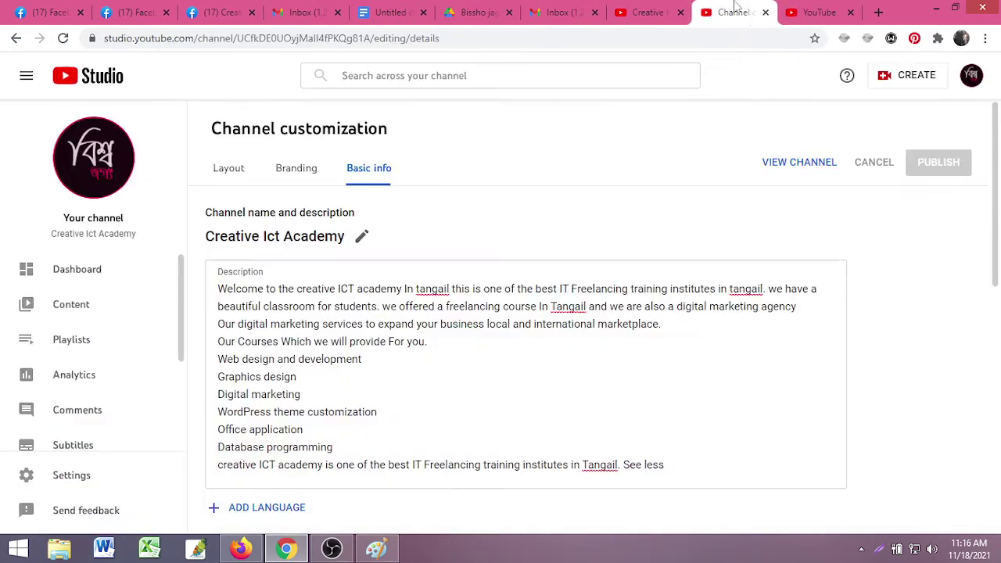
left_click(764, 12)
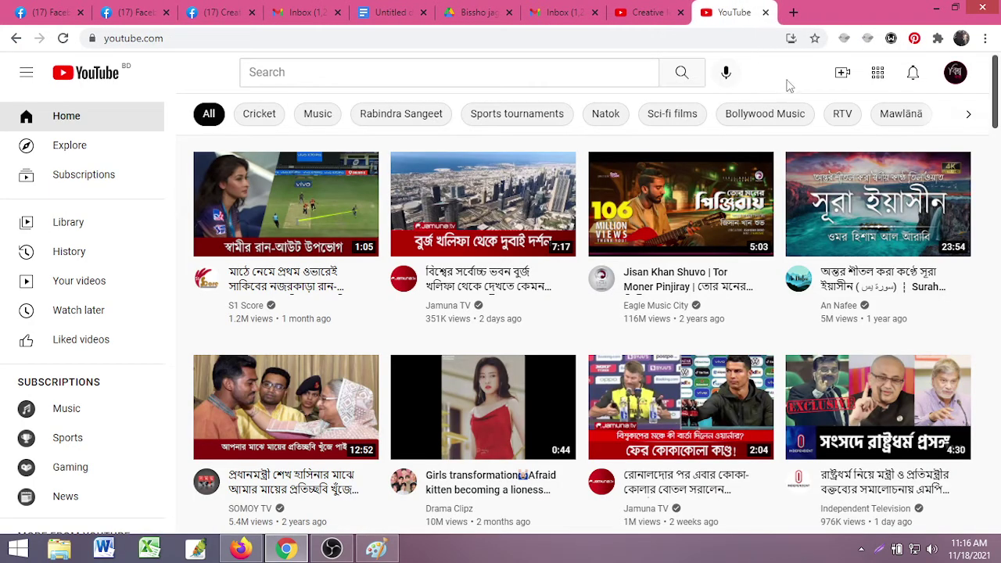
left_click(731, 10)
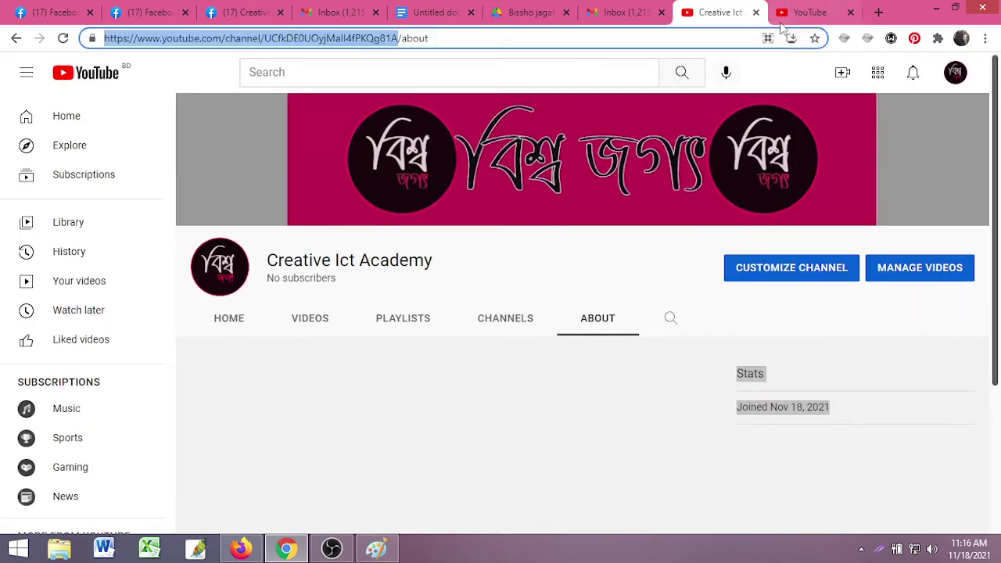
left_click(801, 11)
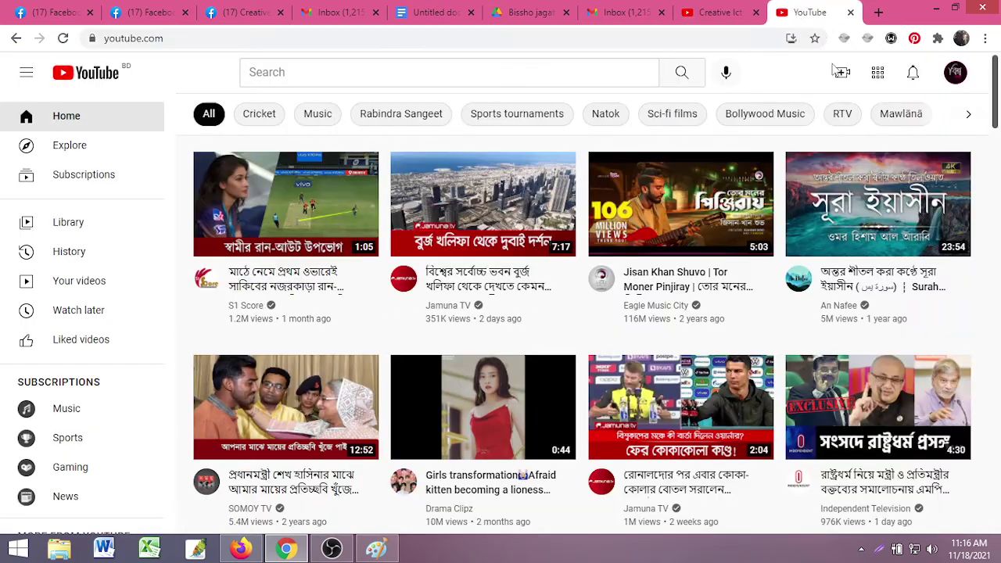
left_click(755, 13)
Step: Open YouTube's Notifications settings from the account menu
left_click(954, 73)
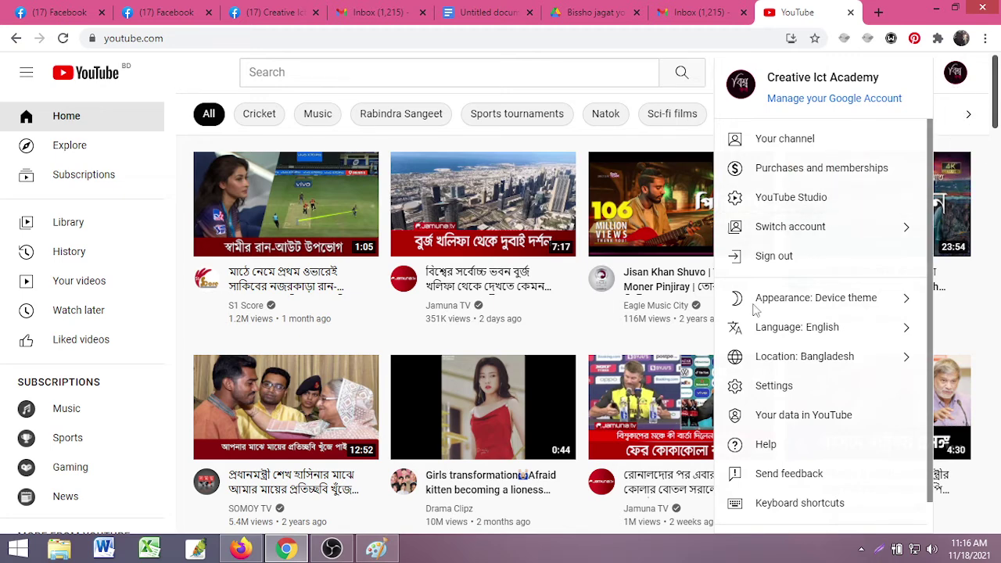
left_click(770, 387)
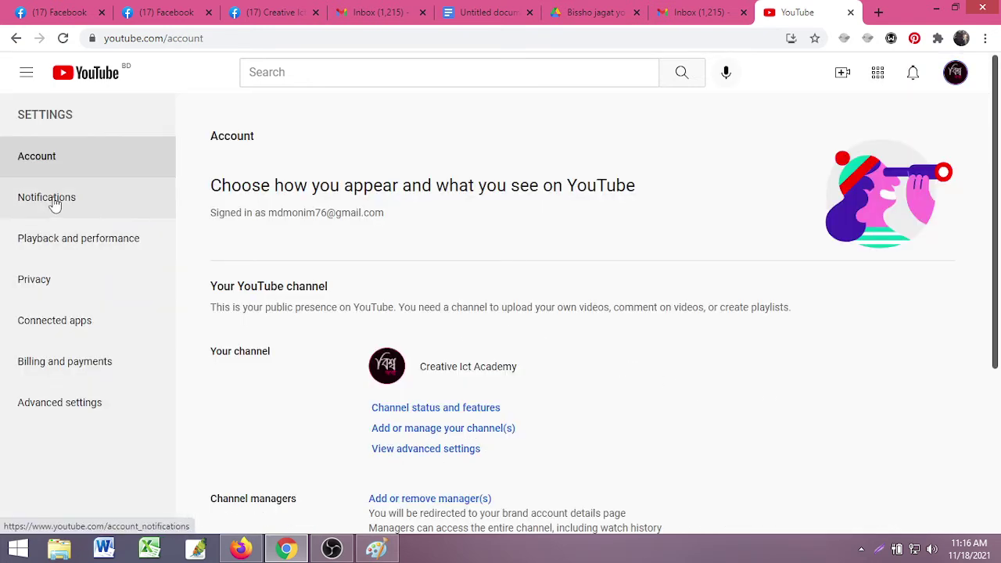
left_click(114, 206)
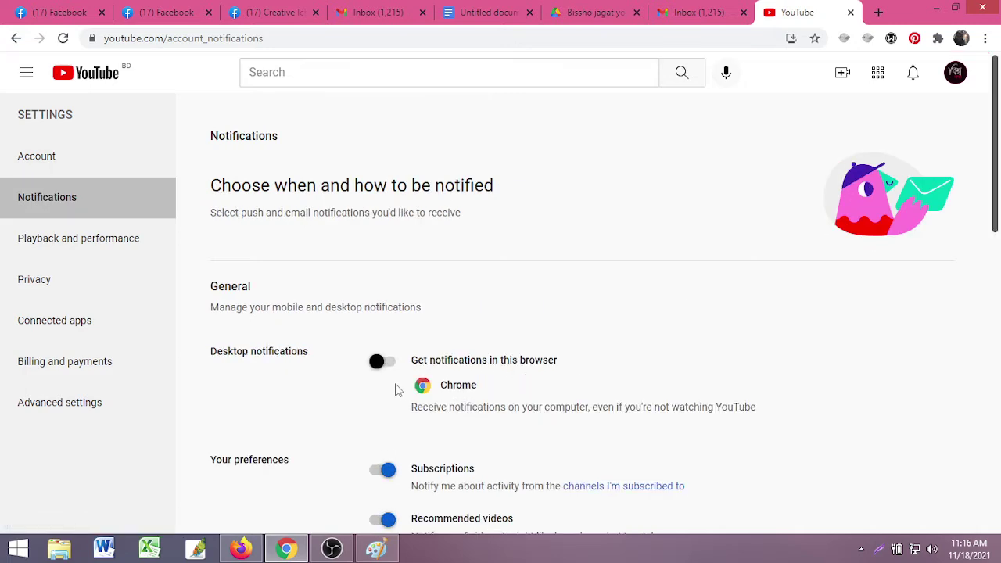
scroll(266, 312, "down", 1)
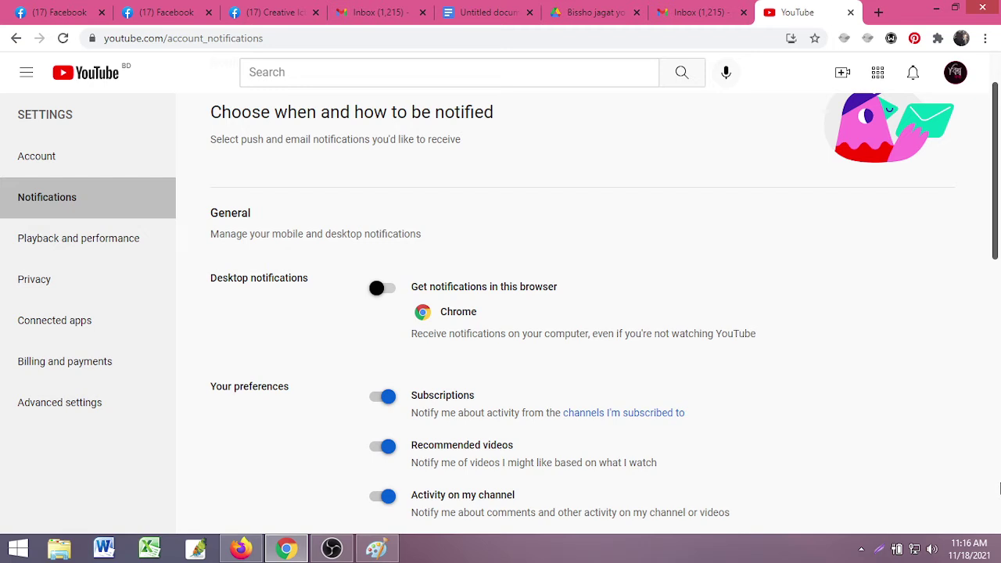
Step: Toggle 'Get notifications in this browser' on and back off, then review the remaining alerts
left_click(376, 289)
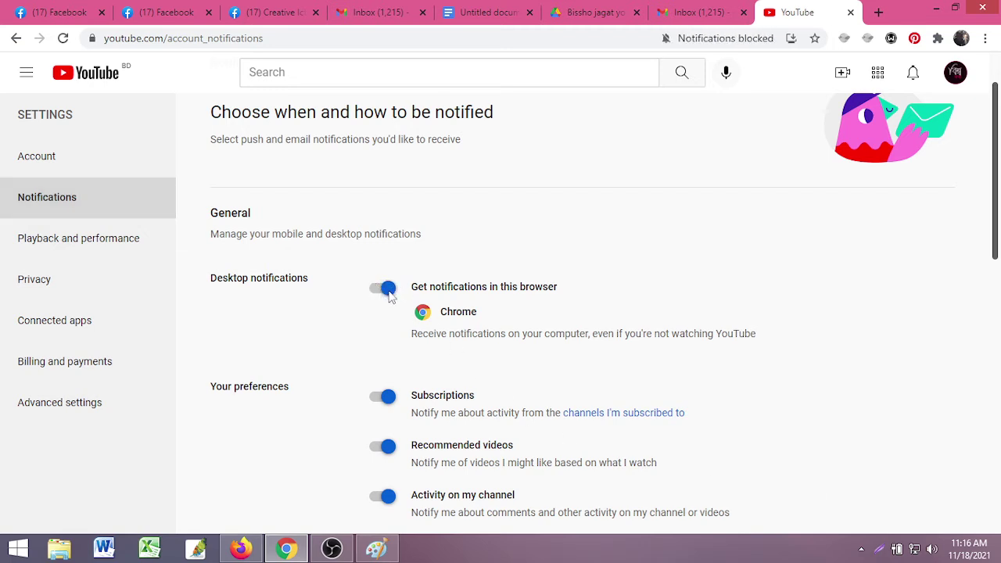
left_click(390, 289)
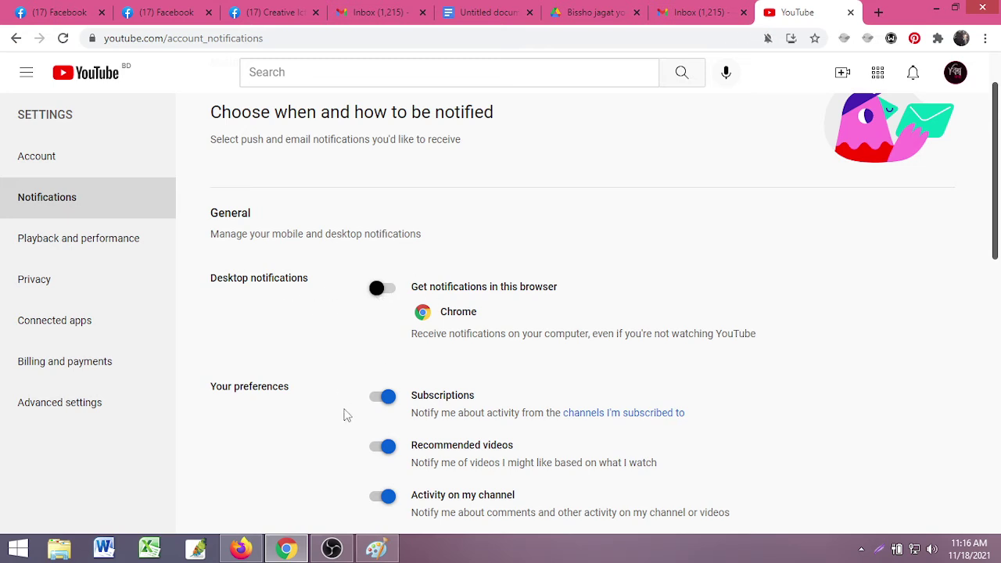
scroll(346, 414, "down", 2)
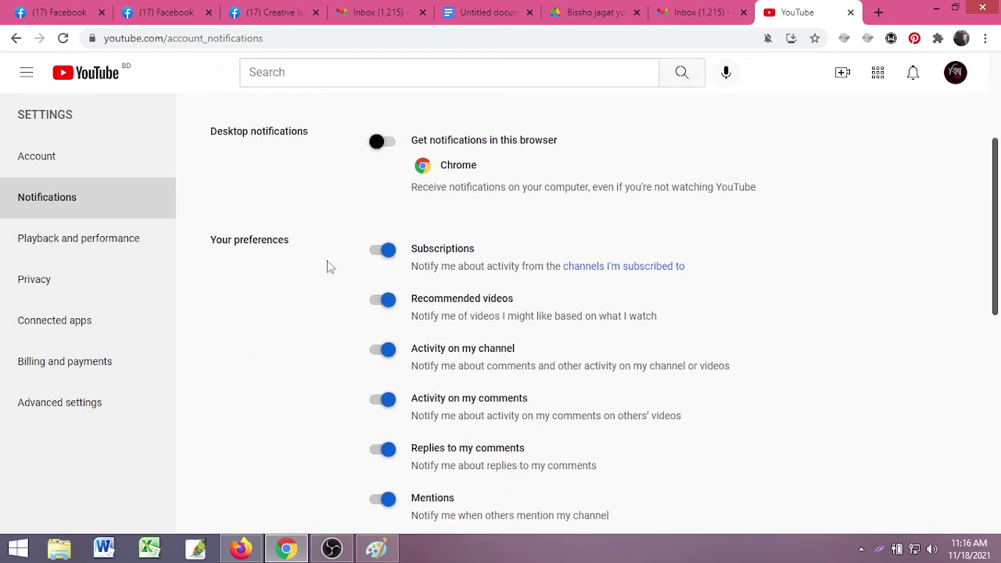
scroll(405, 330, "down", 5)
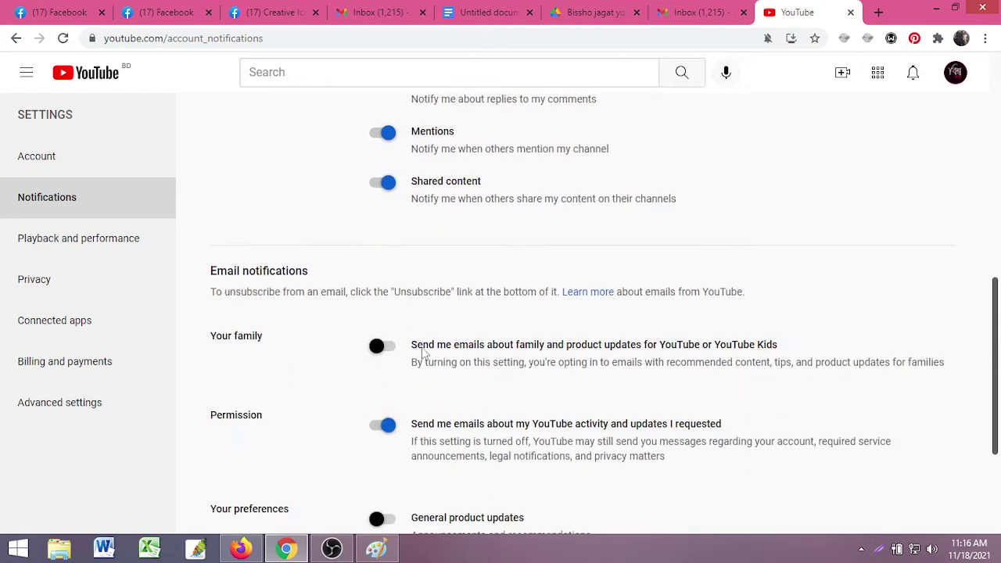
scroll(396, 341, "down", 2)
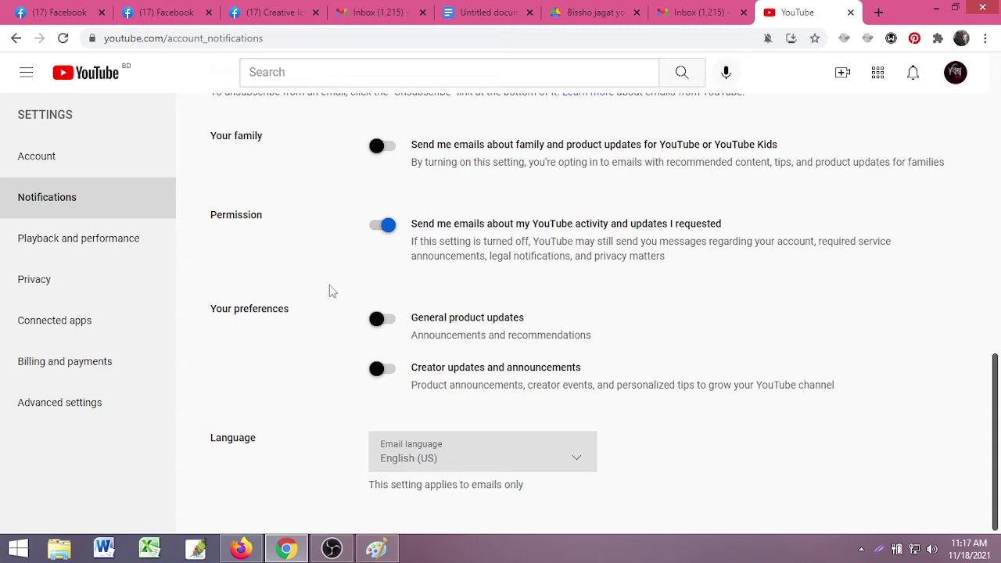
scroll(329, 285, "up", 7)
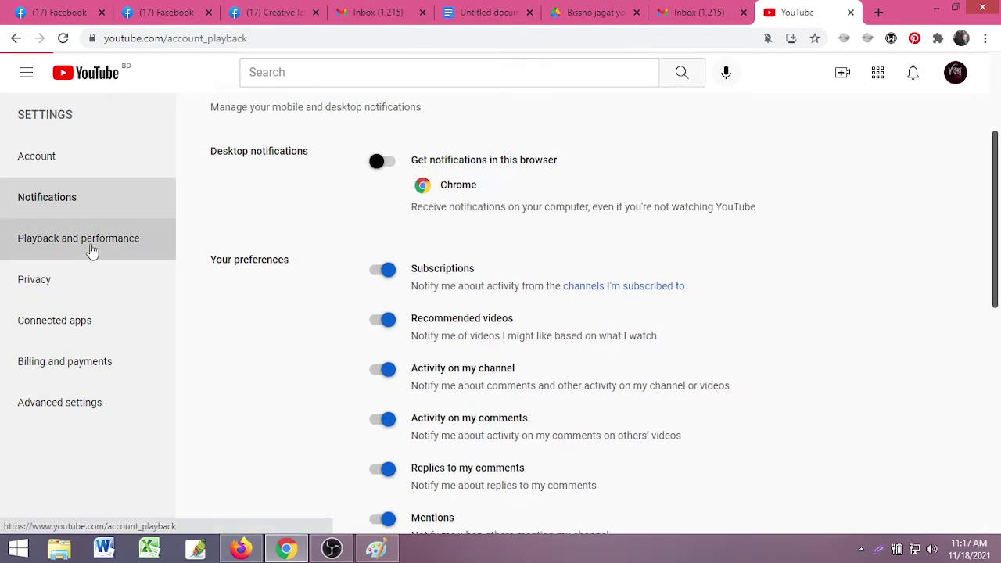
Step: Browse the Playback and performance, Privacy and Connected apps pages, ending on Billing and payments
left_click(93, 251)
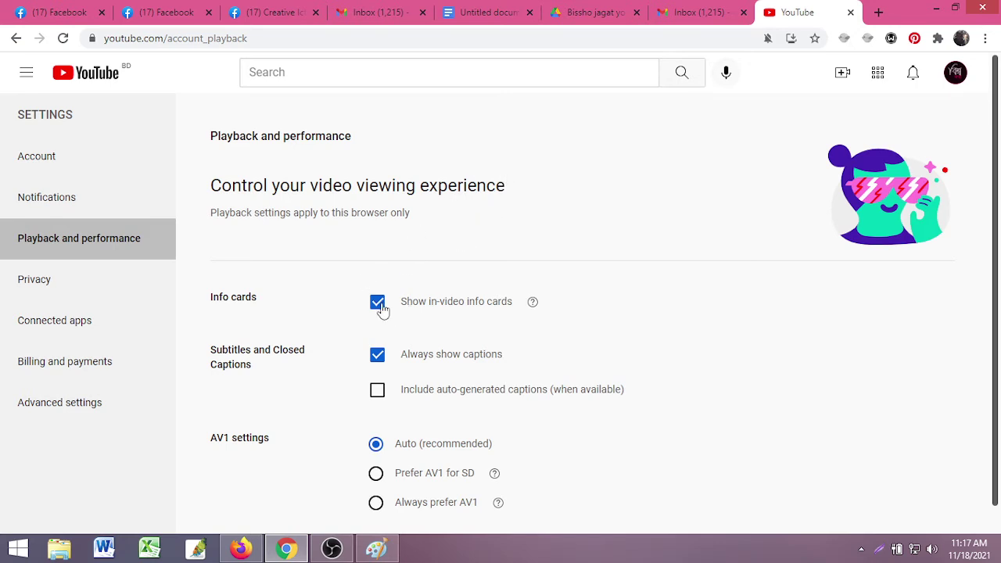
scroll(381, 313, "down", 1)
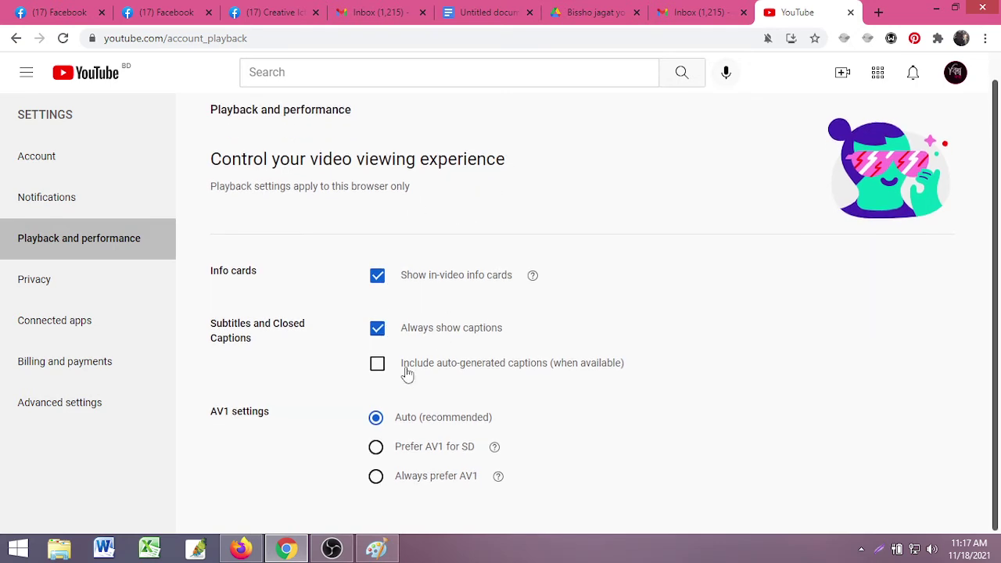
left_click(52, 294)
left_click(83, 332)
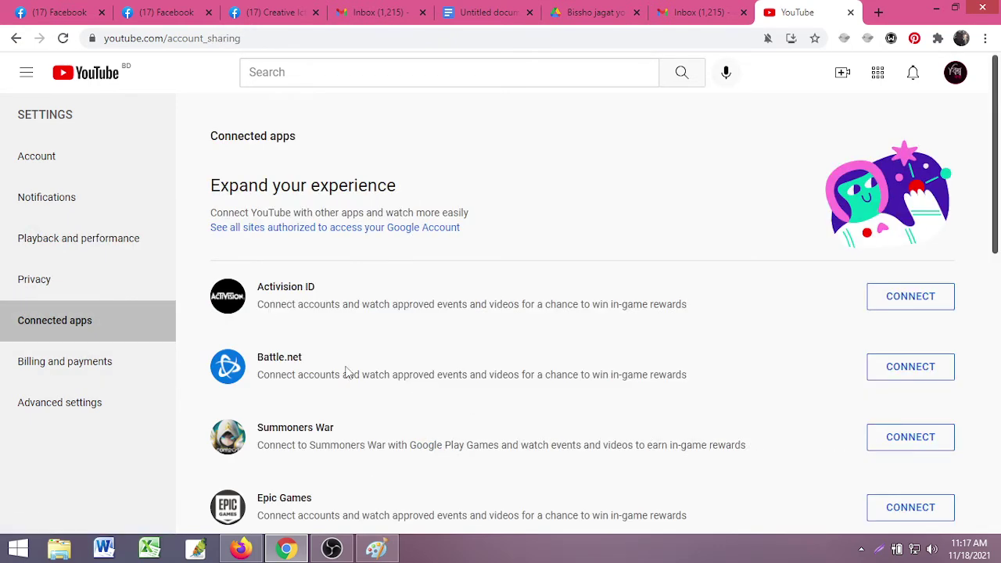
scroll(336, 366, "down", 1)
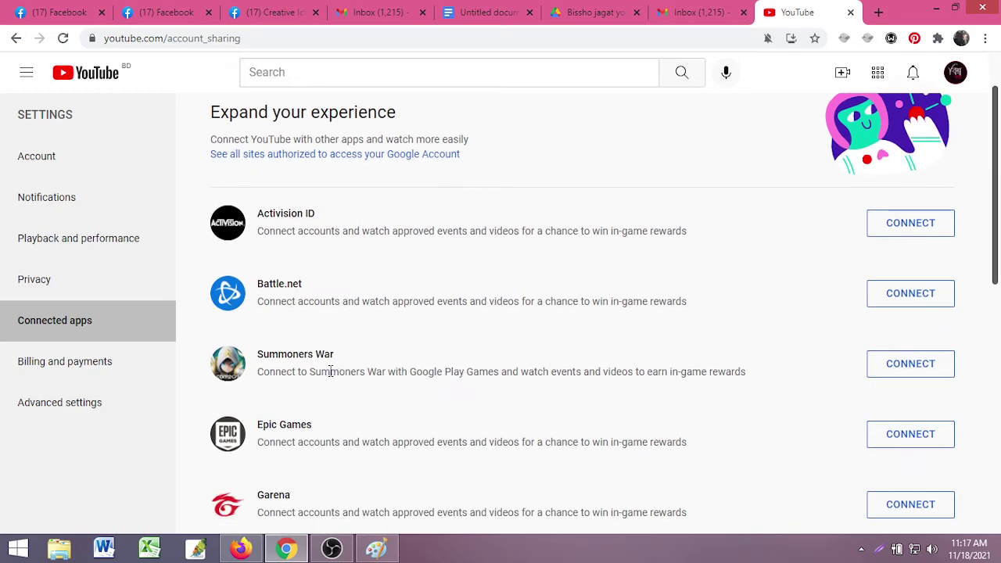
scroll(330, 374, "down", 3)
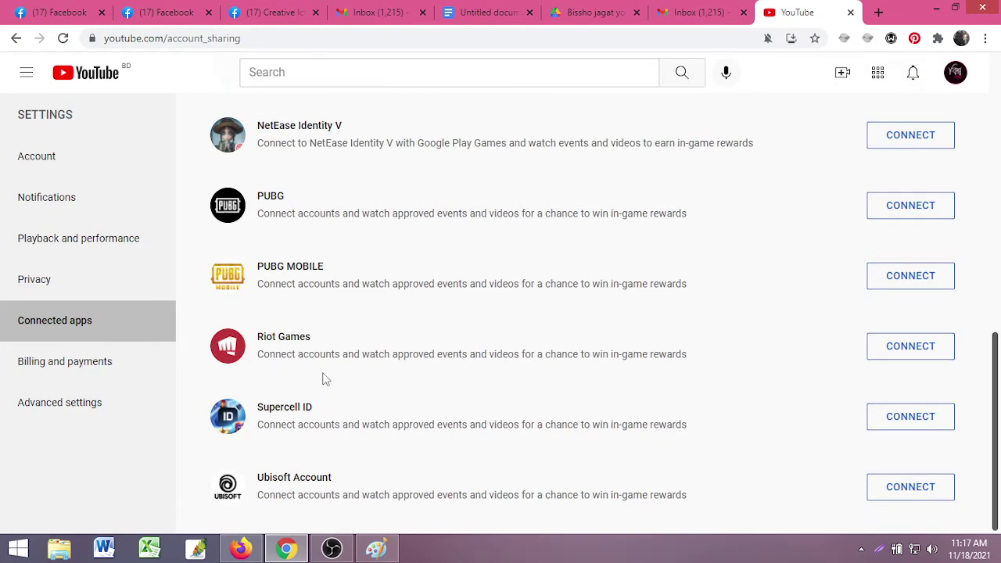
scroll(326, 379, "up", 10)
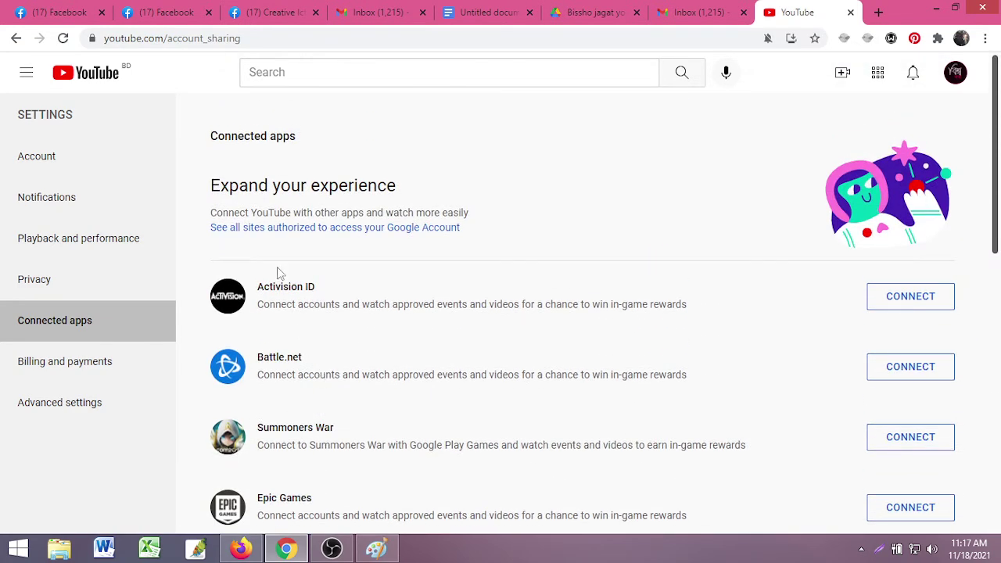
left_click(85, 360)
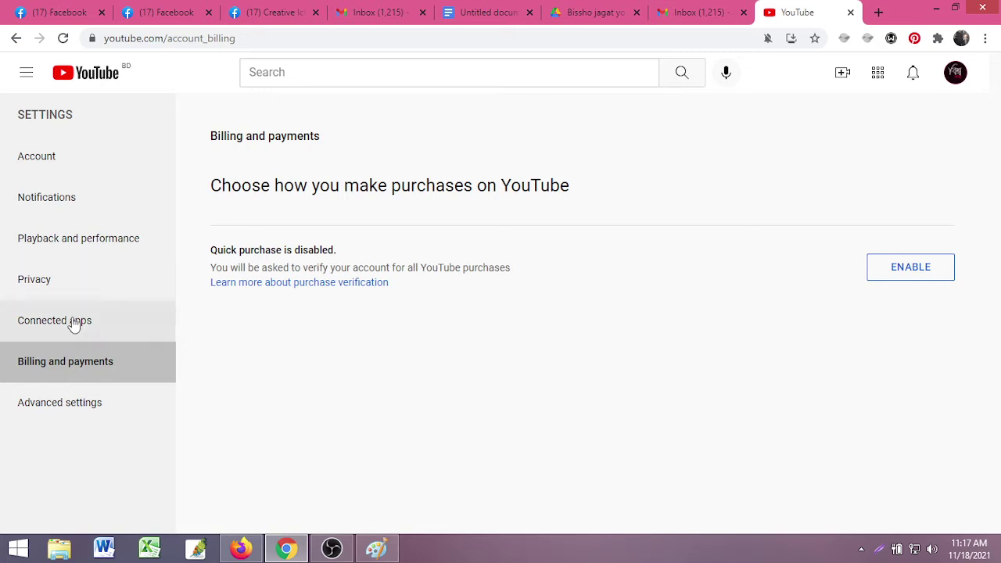
Step: Open Advanced settings to see the user and channel IDs, then check the Switch account list
left_click(43, 411)
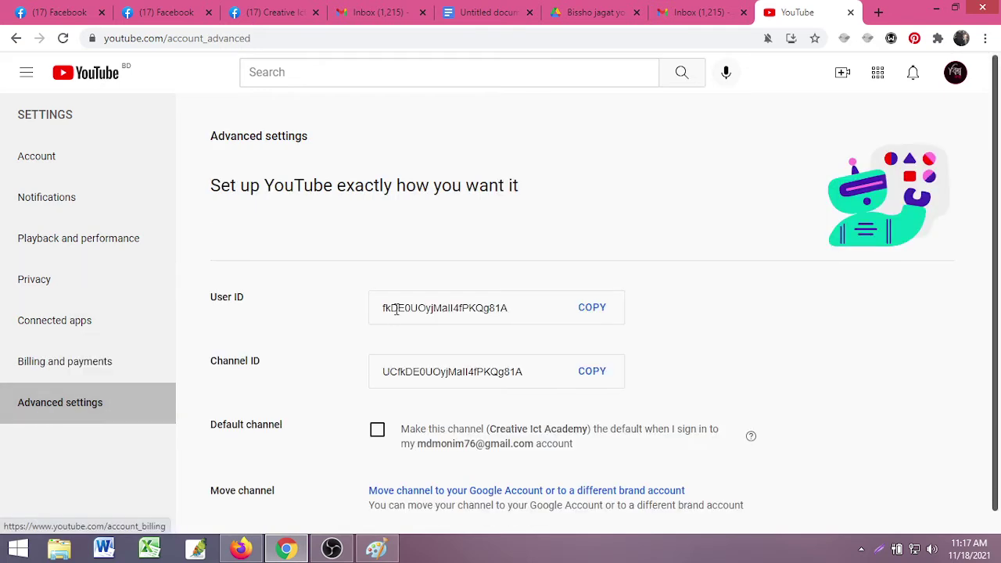
scroll(251, 347, "down", 1)
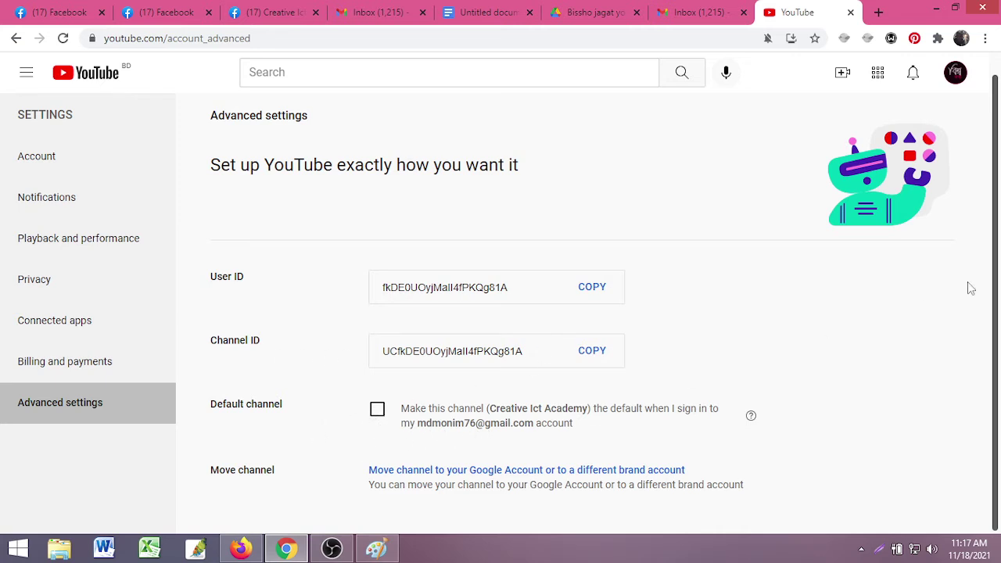
left_click(954, 72)
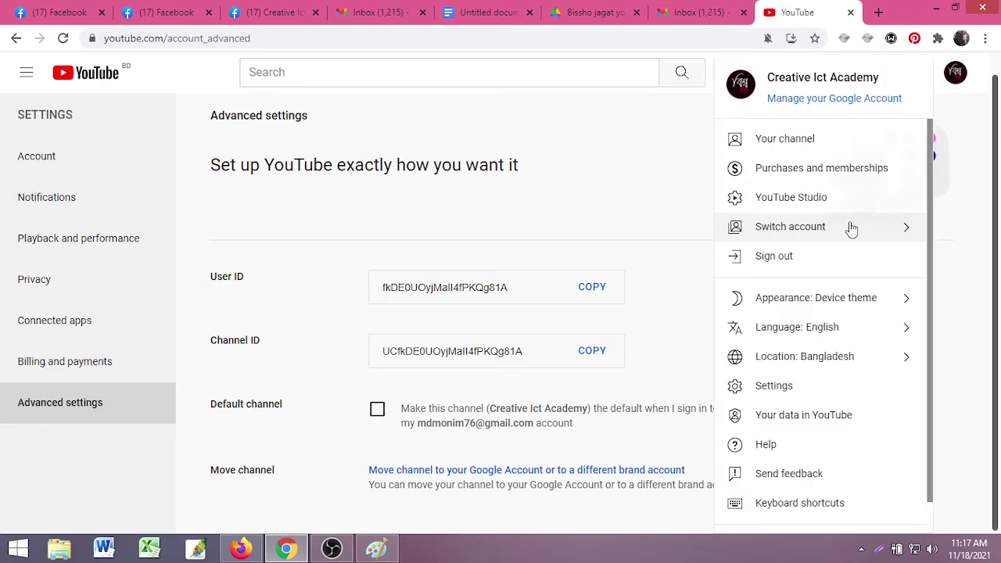
left_click(861, 229)
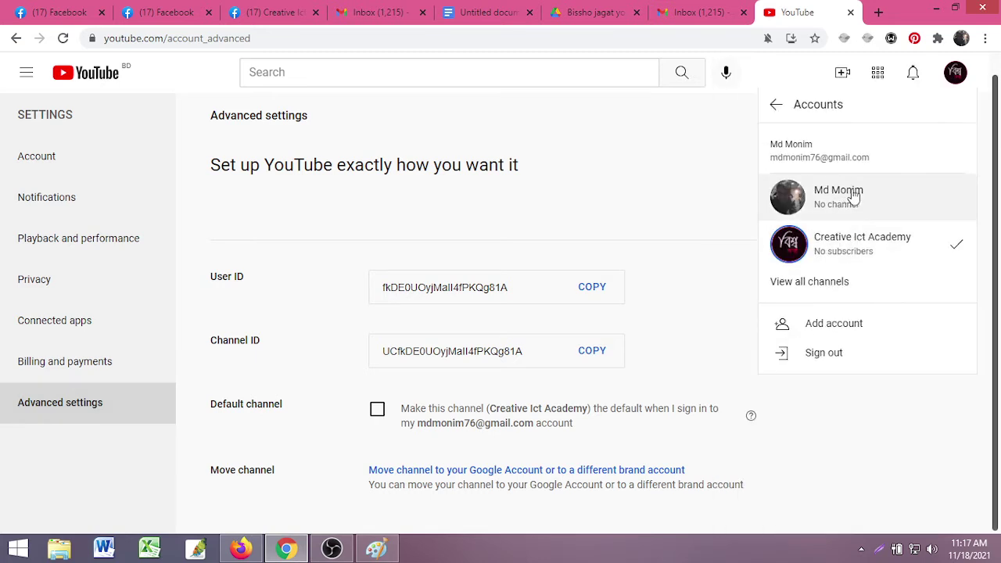
left_click(776, 107)
left_click(691, 342)
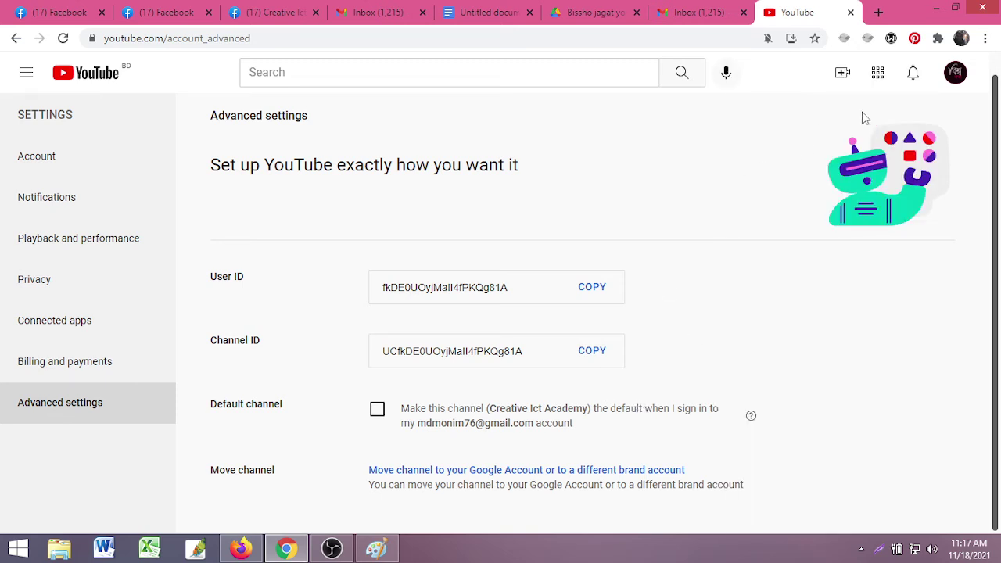
Step: Review the Switch account list in the account menu again, then close it
left_click(957, 83)
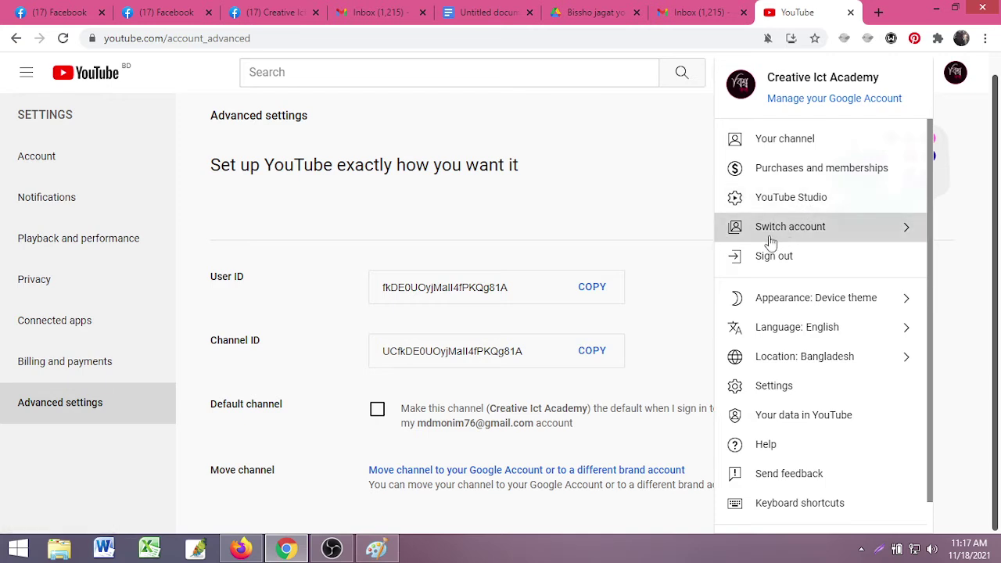
left_click(771, 238)
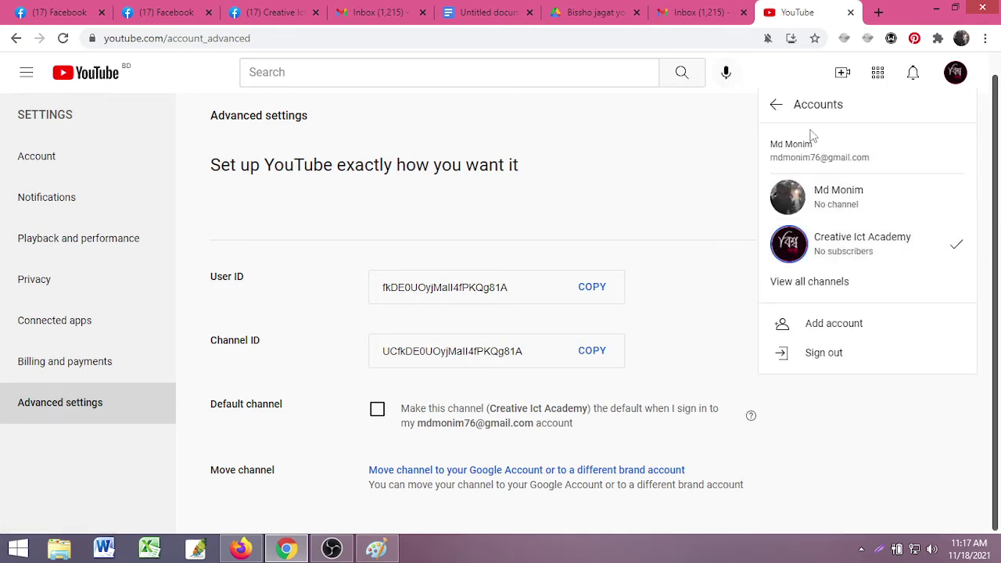
left_click(778, 114)
left_click(805, 227)
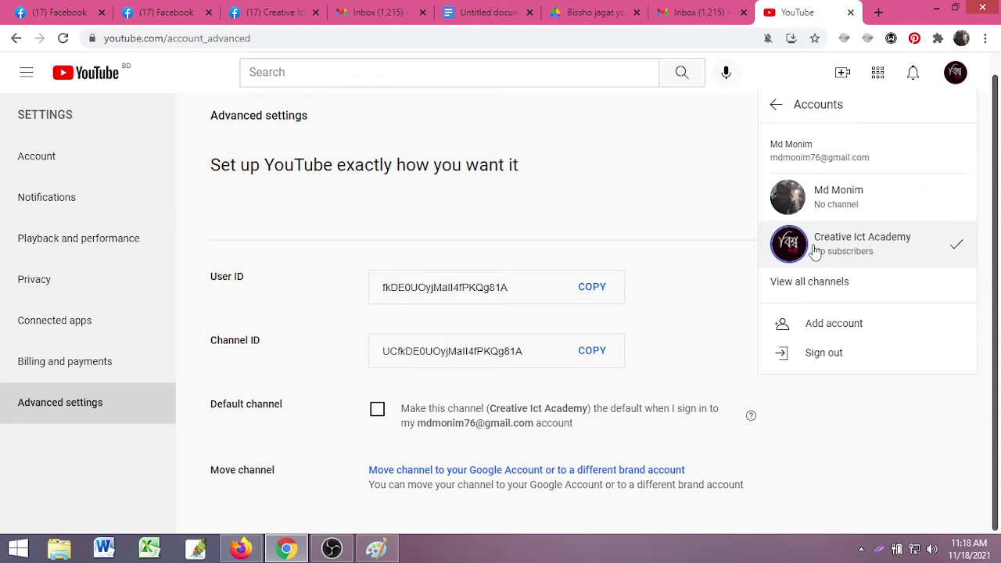
left_click(711, 236)
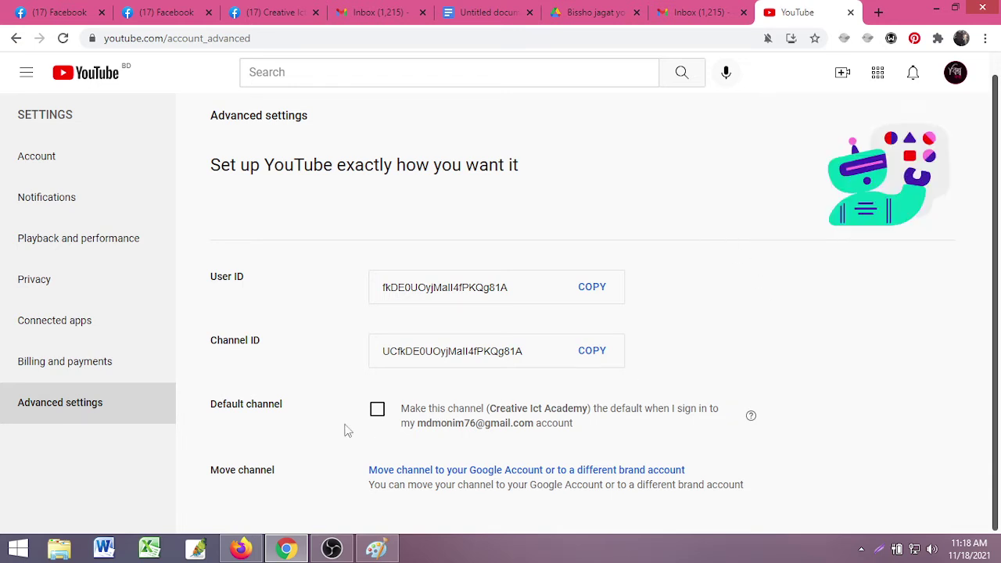
Step: Open Account settings and scroll down to the channel managers section
left_click(61, 162)
scroll(406, 400, "down", 2)
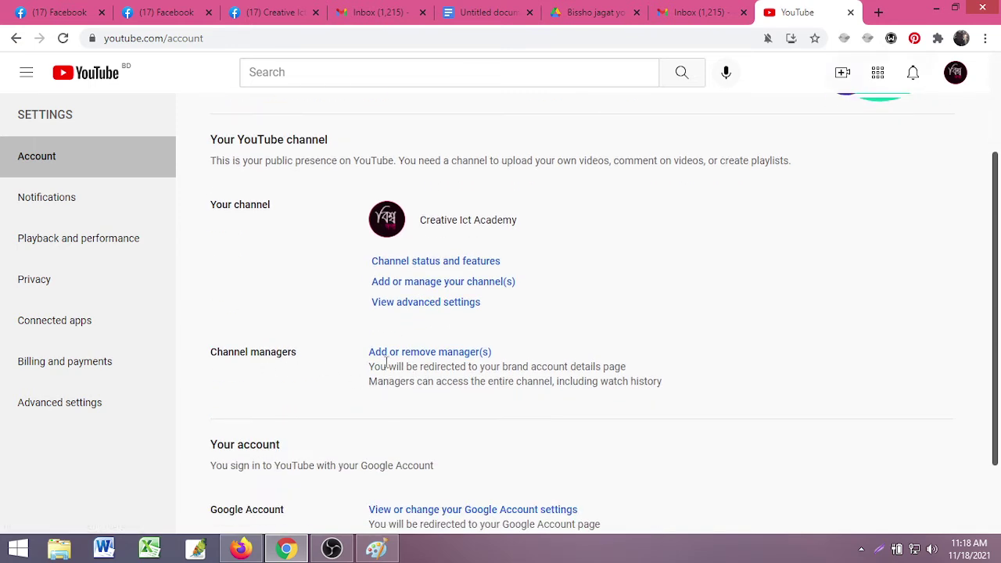
scroll(450, 376, "down", 2)
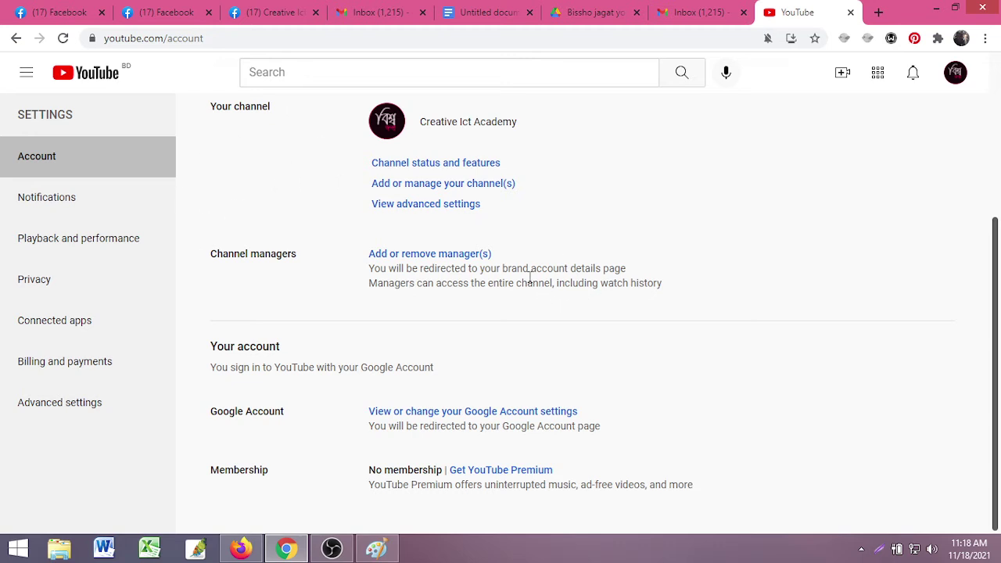
Step: Open Manage Permissions for the Creative Ict Academy Brand Account and confirm with the account password
left_click(424, 258)
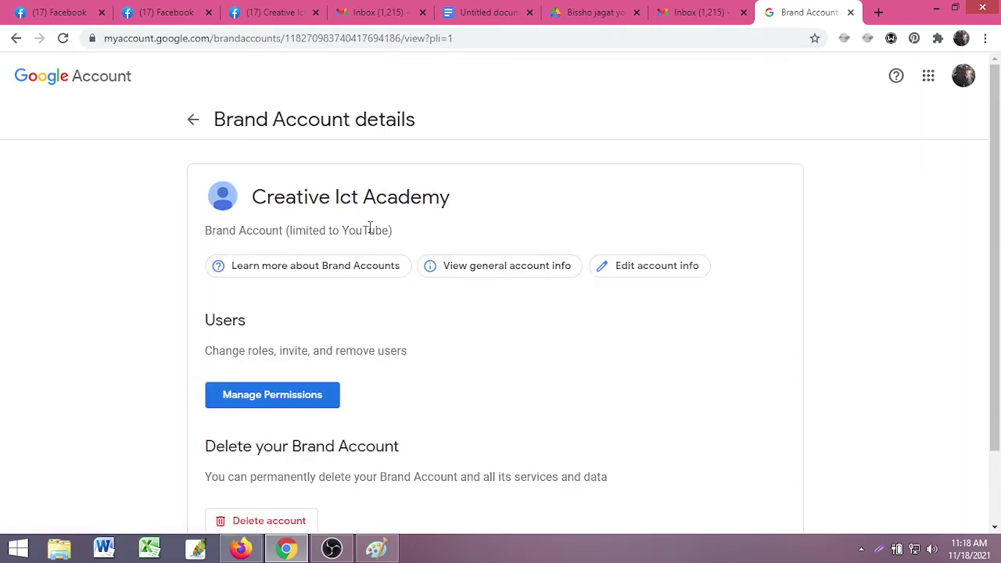
scroll(366, 382, "down", 2)
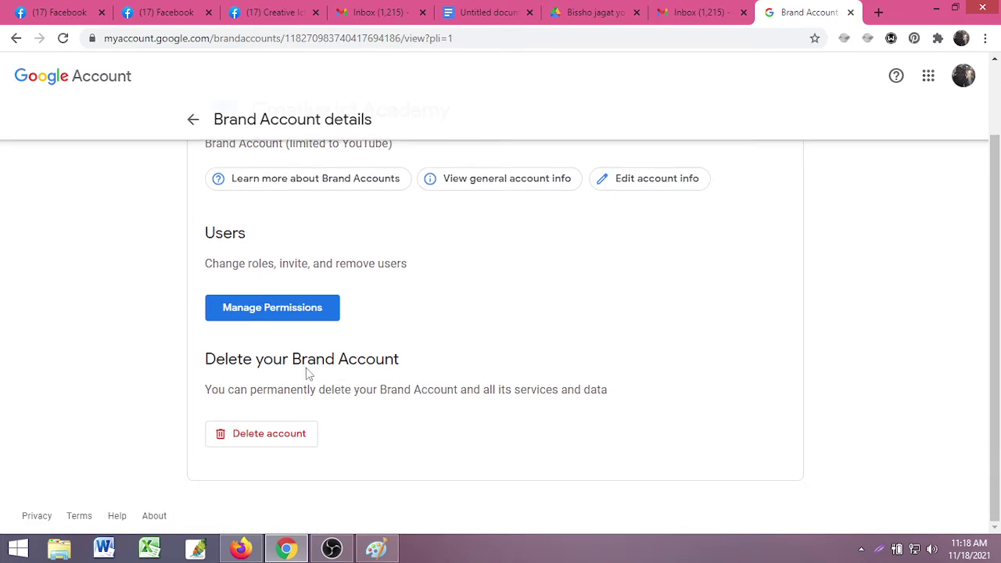
left_click(298, 317)
scroll(340, 420, "up", 1)
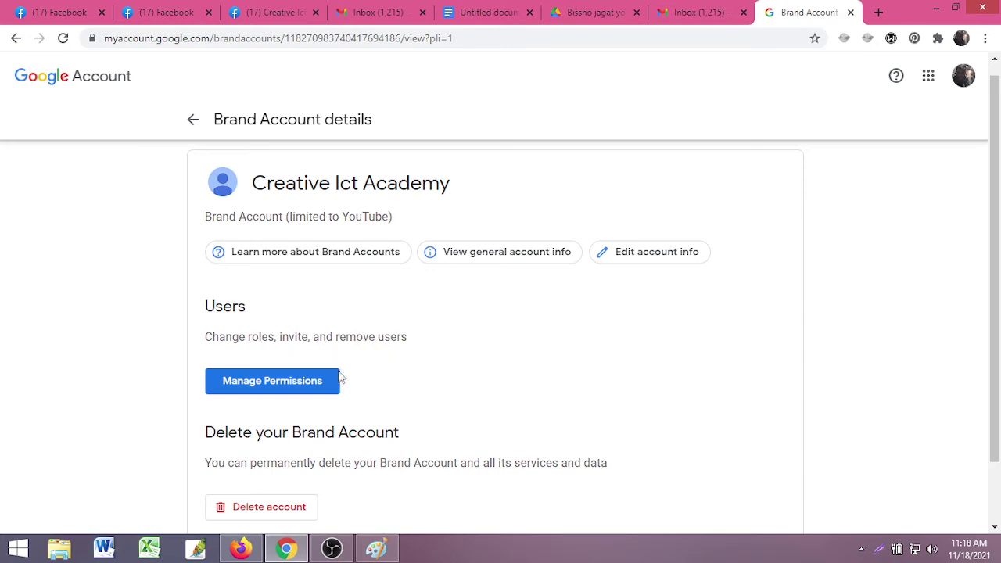
left_click(268, 383)
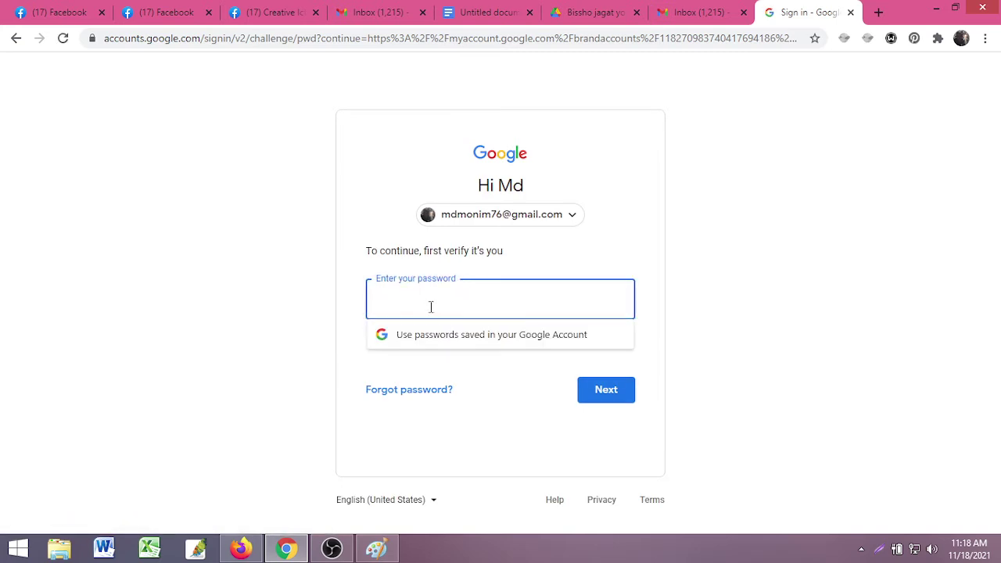
type("••")
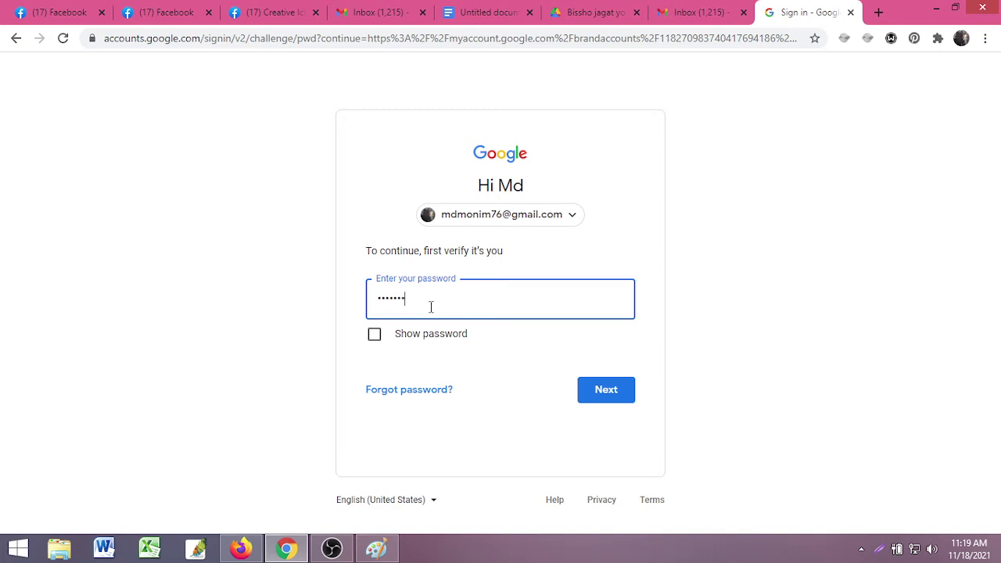
key("Return")
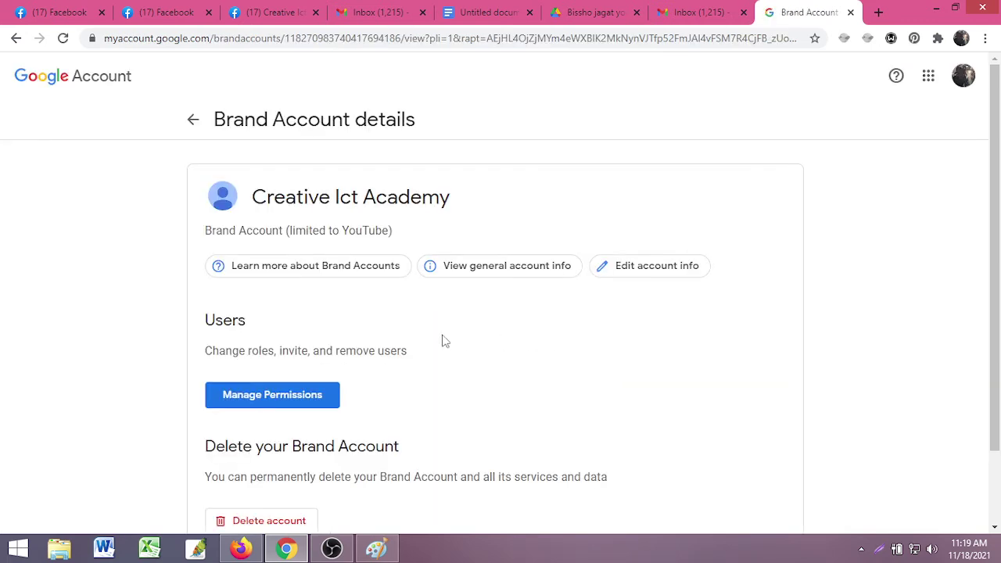
scroll(402, 373, "down", 2)
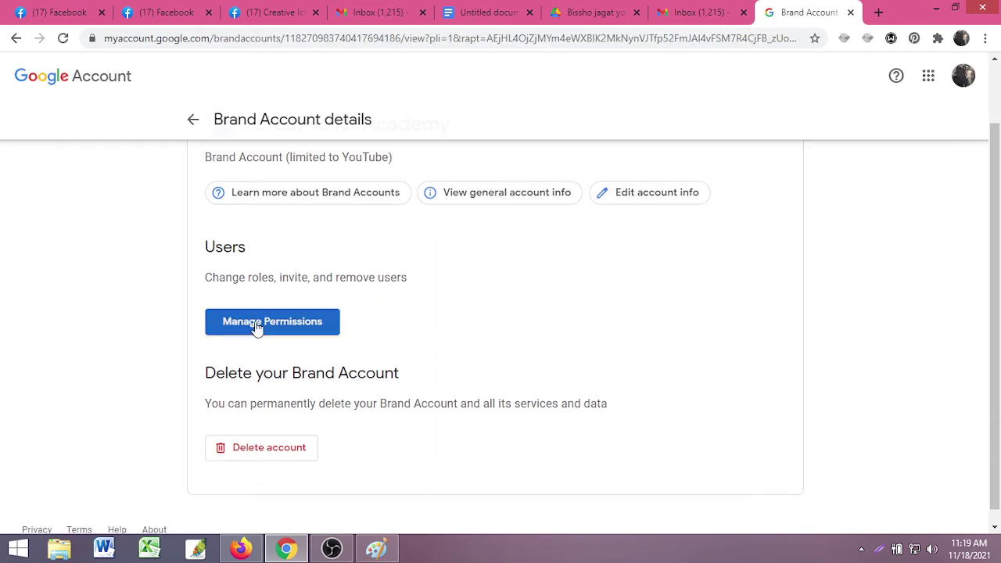
scroll(243, 303, "up", 2)
left_click(525, 277)
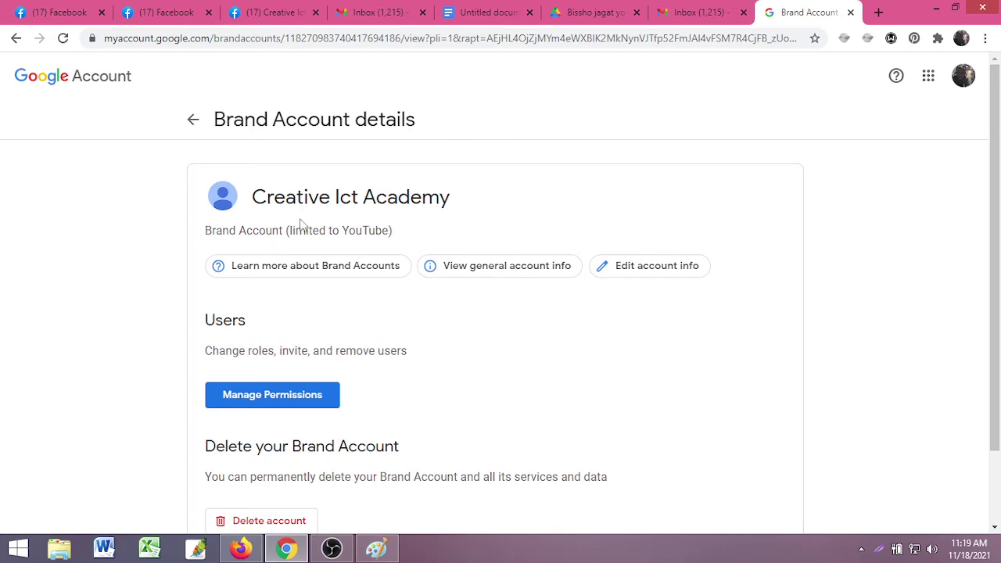
scroll(360, 349, "down", 2)
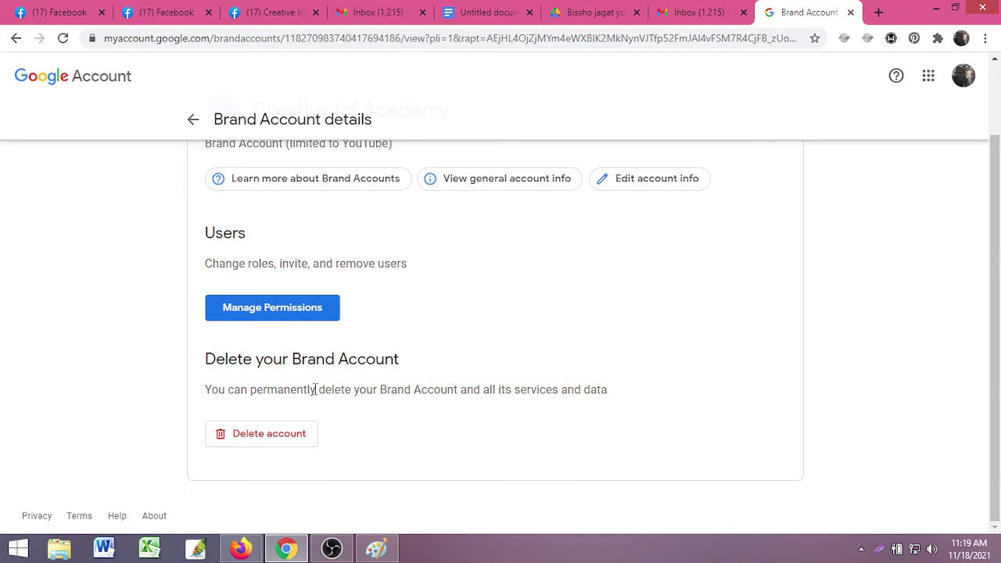
scroll(314, 388, "up", 2)
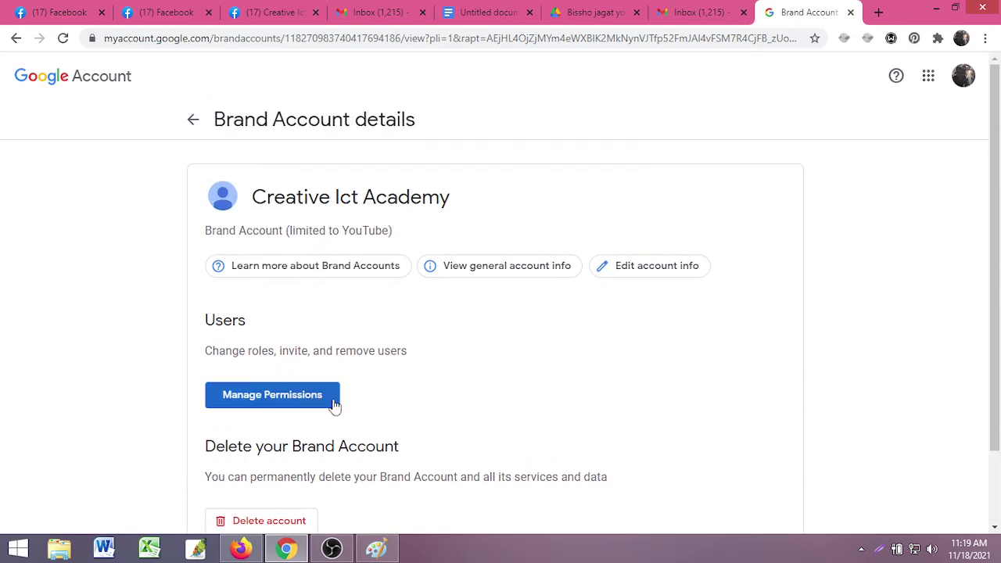
scroll(409, 424, "down", 2)
scroll(455, 386, "up", 2)
left_click(637, 267)
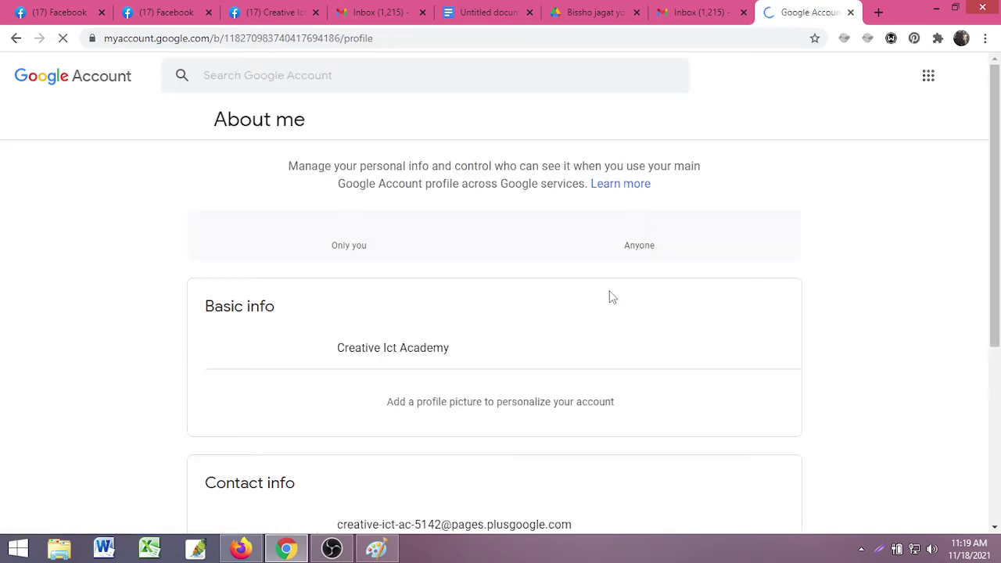
scroll(525, 352, "down", 3)
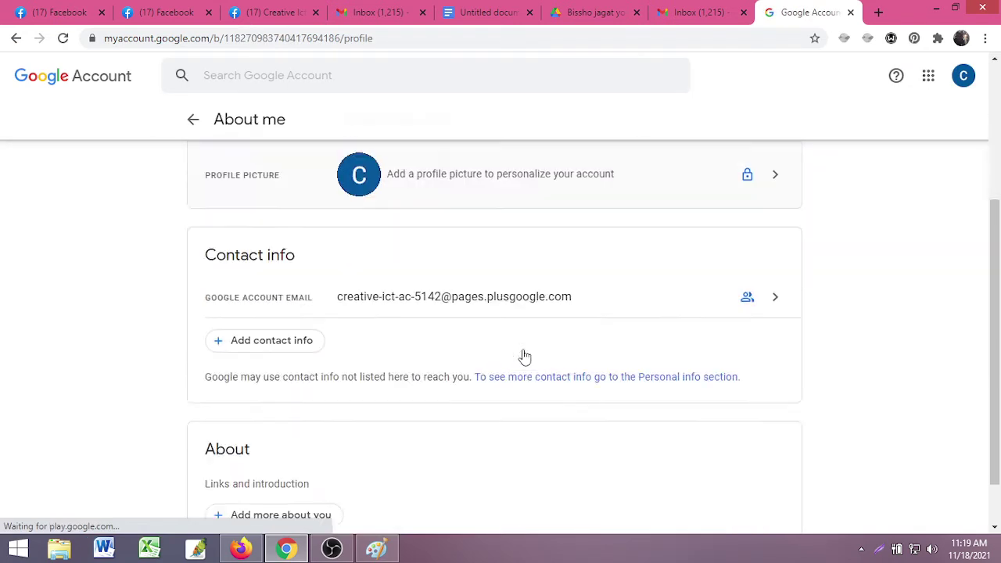
scroll(525, 357, "down", 1)
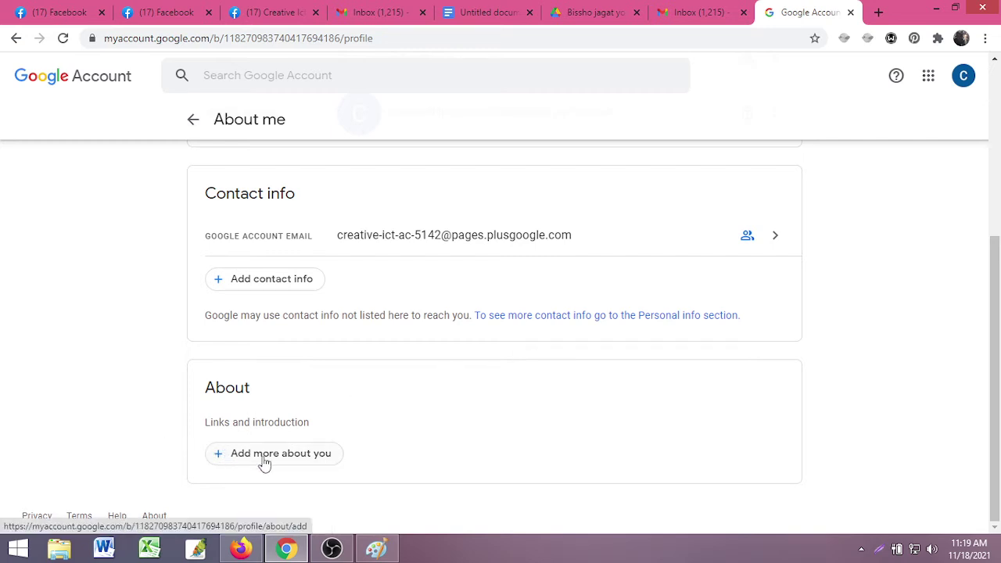
scroll(316, 461, "up", 2)
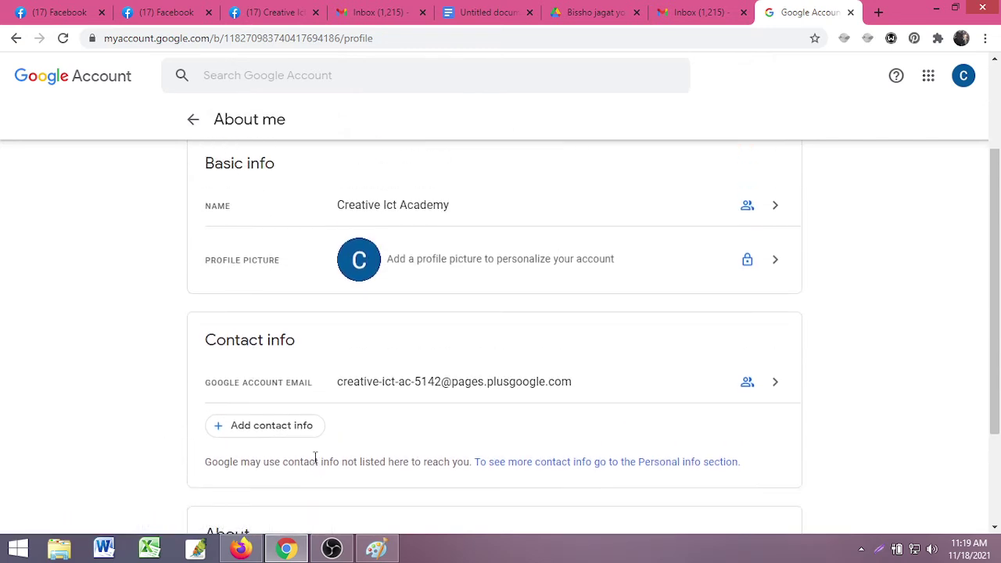
scroll(316, 462, "up", 2)
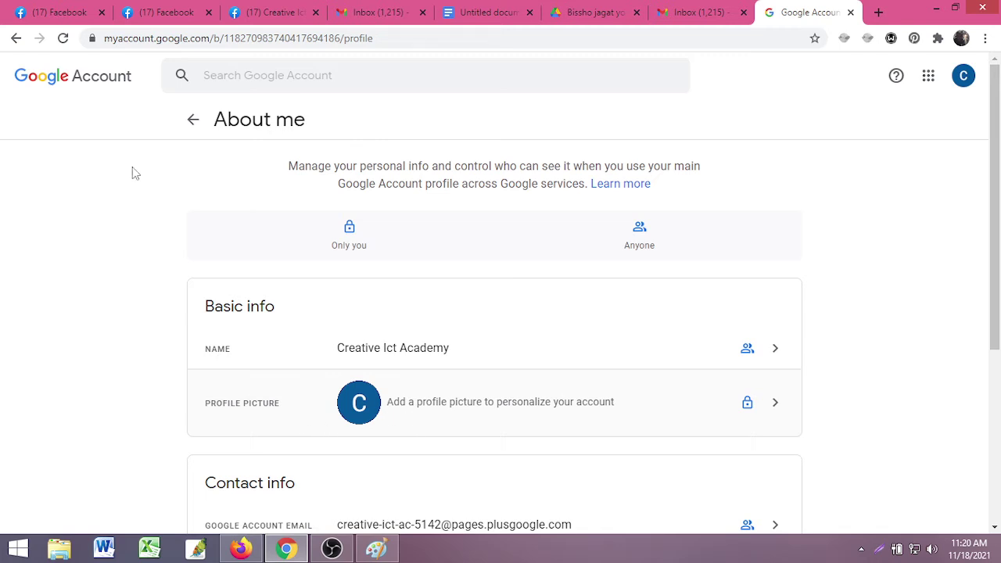
left_click(15, 37)
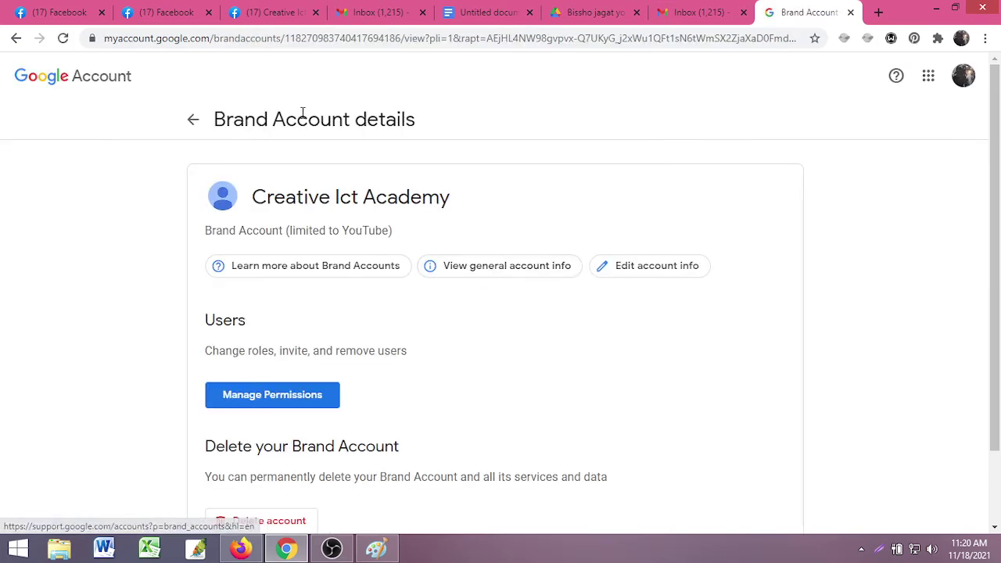
Step: Close the Brand Account tab, open YouTube in a new tab, and show the account menu
left_click(850, 13)
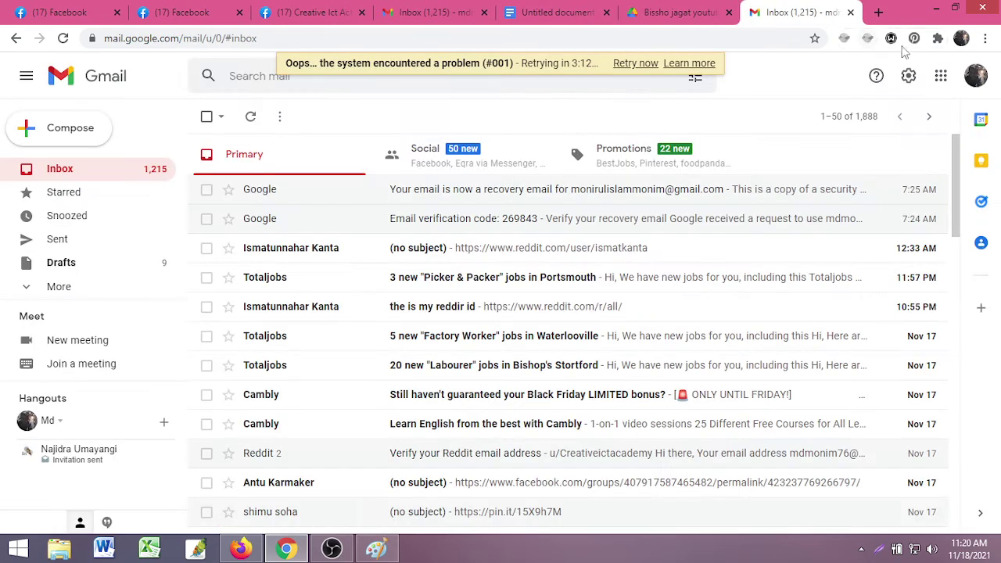
left_click(878, 12)
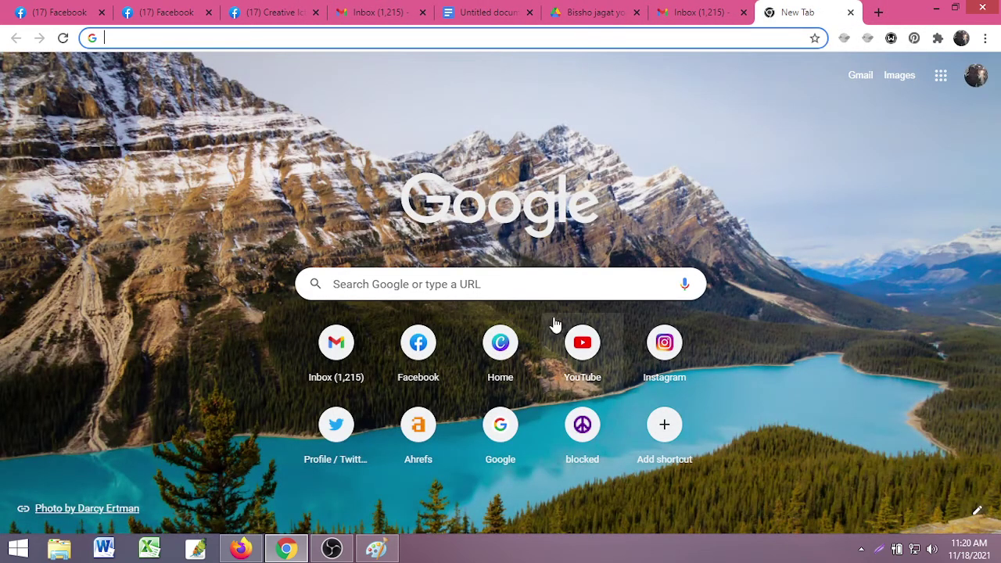
left_click(575, 332)
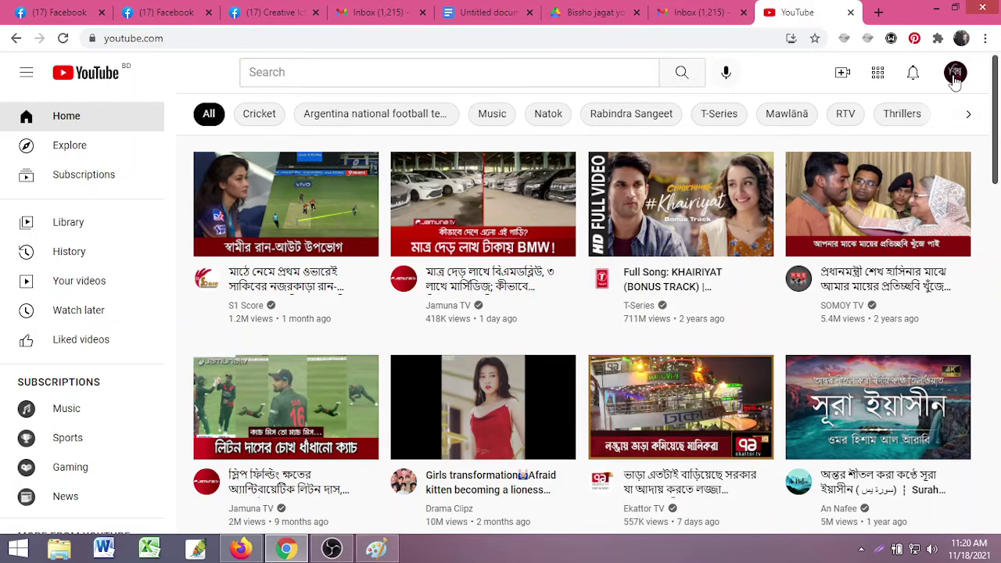
left_click(955, 73)
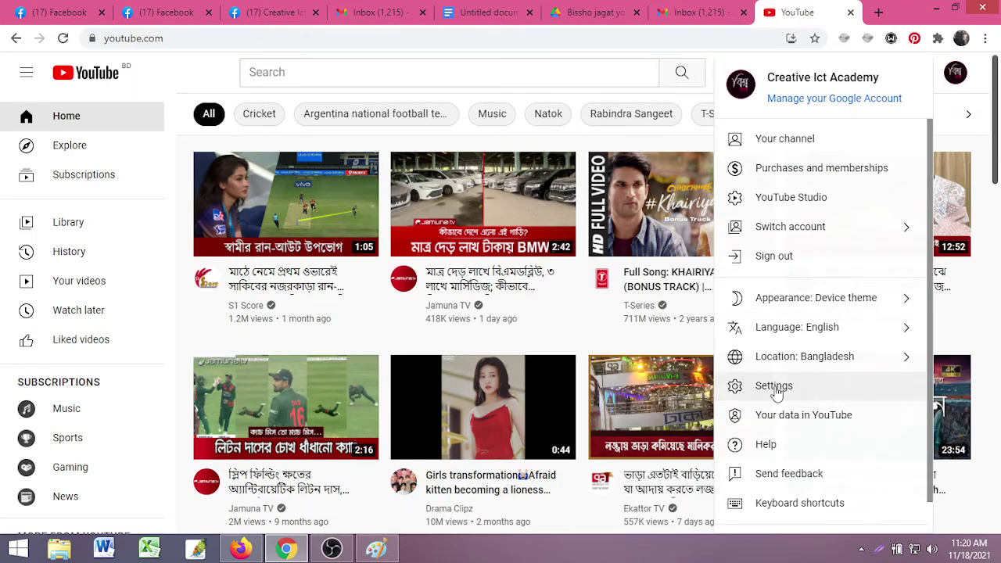
Step: From YouTube account Settings, go to Channel managers' Add or remove manager(s) for Creative Ict Academy
left_click(777, 387)
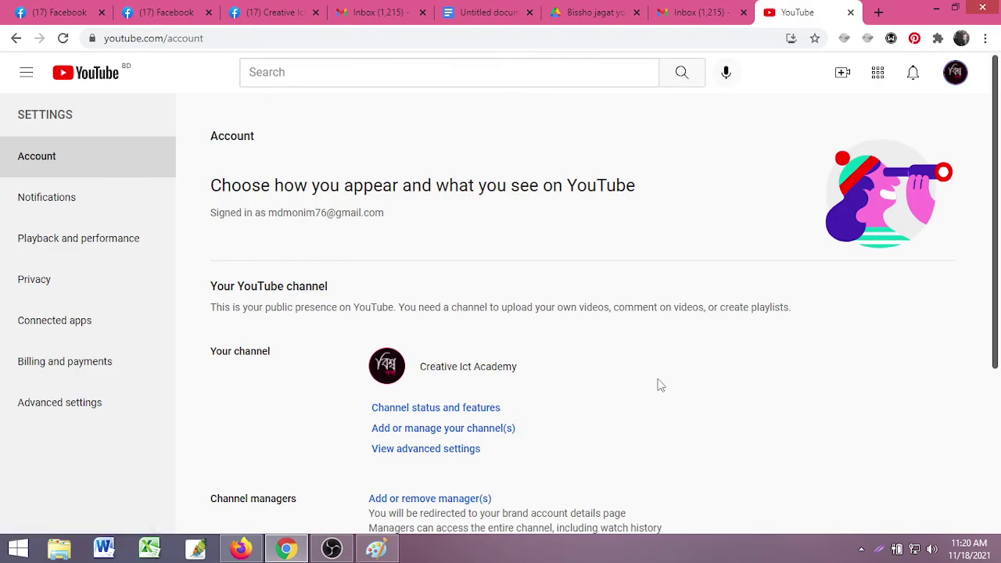
scroll(412, 384, "down", 2)
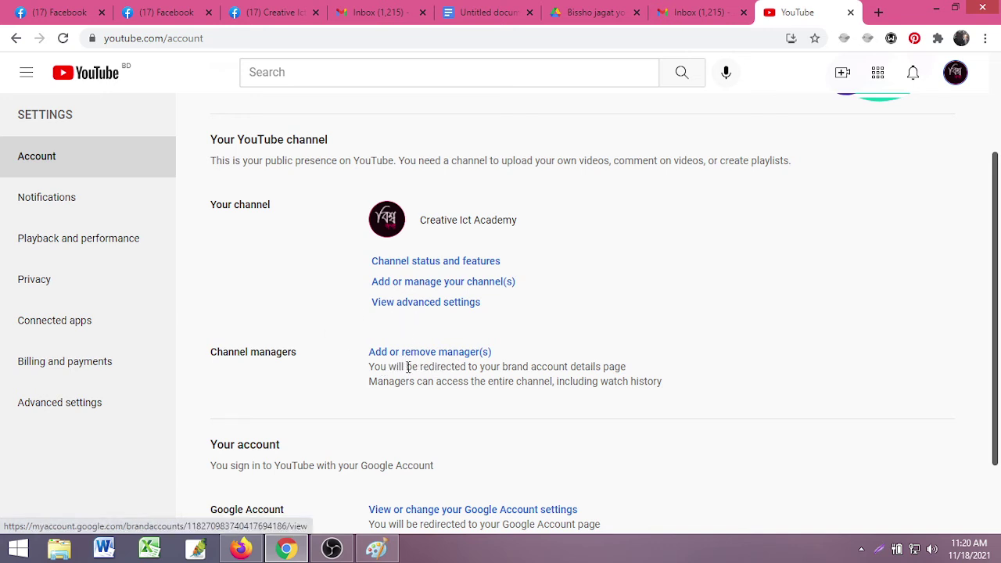
left_click(462, 353)
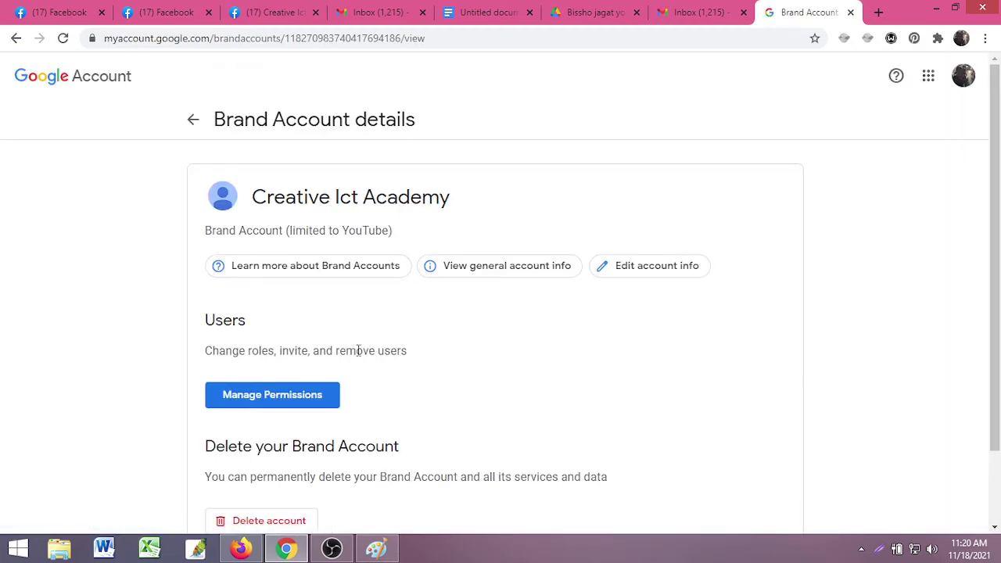
Step: Scroll through the Creative Ict Academy Brand Account details, then go back to youtube.com/account
scroll(357, 350, "down", 2)
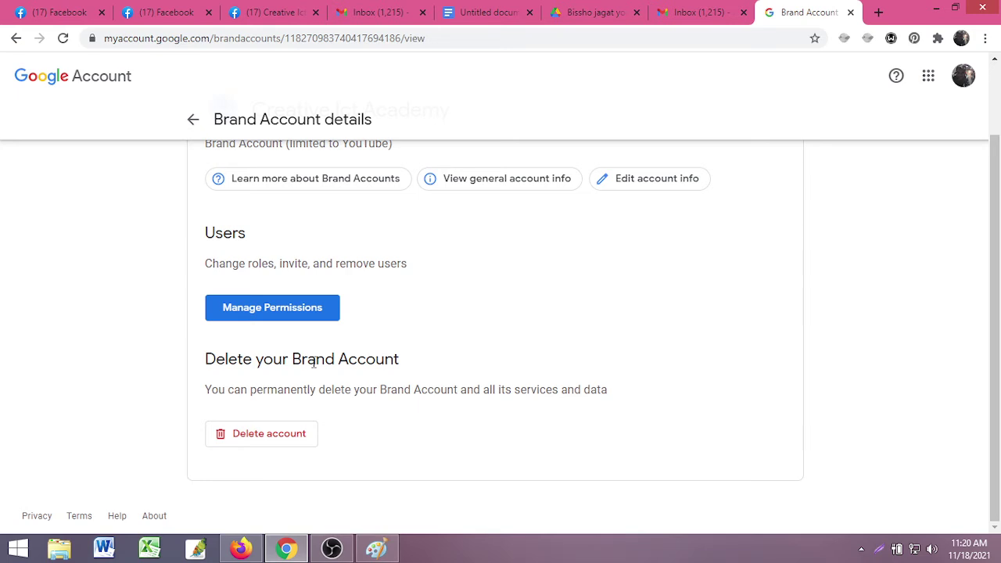
scroll(313, 362, "up", 2)
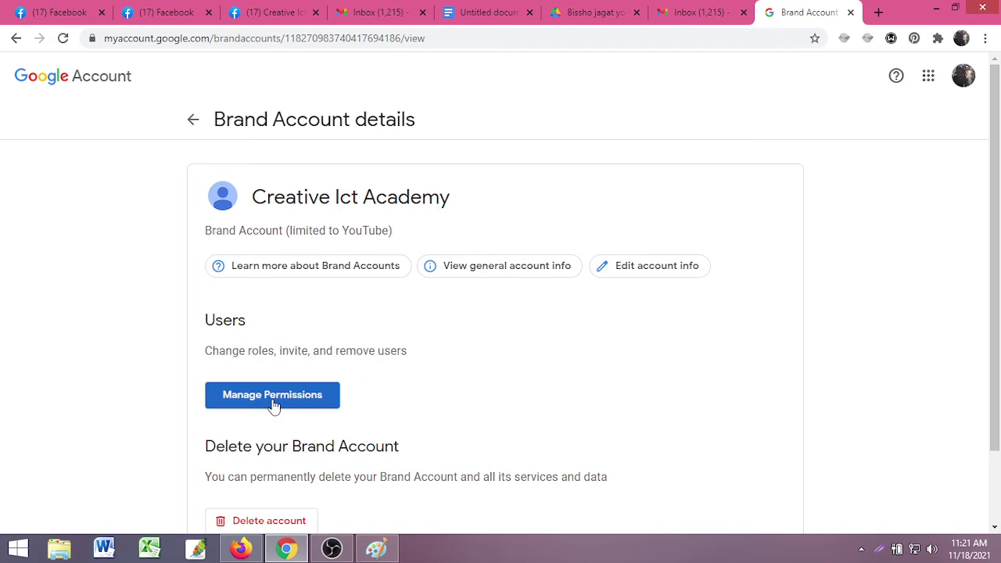
scroll(416, 357, "down", 1)
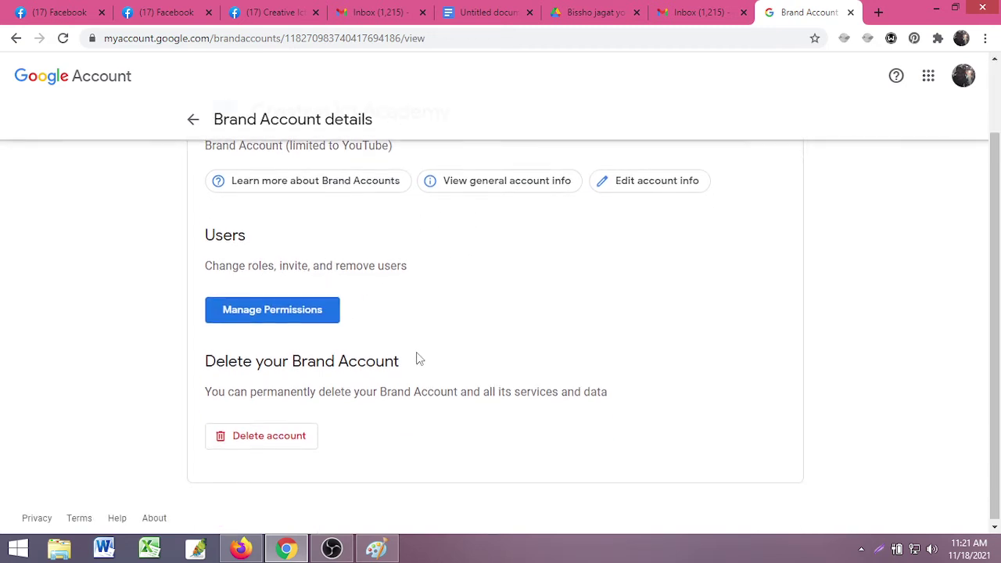
scroll(411, 356, "up", 1)
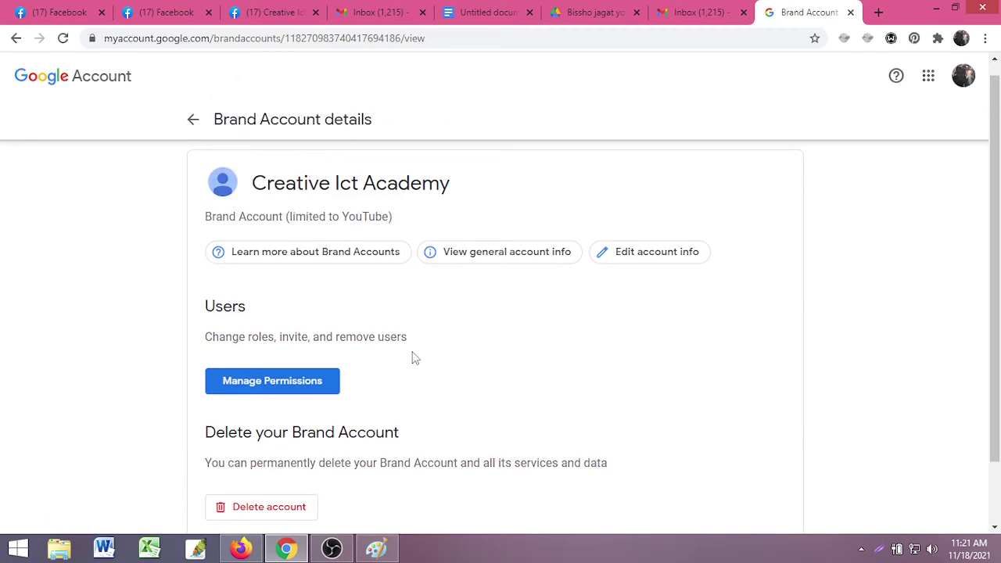
scroll(415, 357, "up", 1)
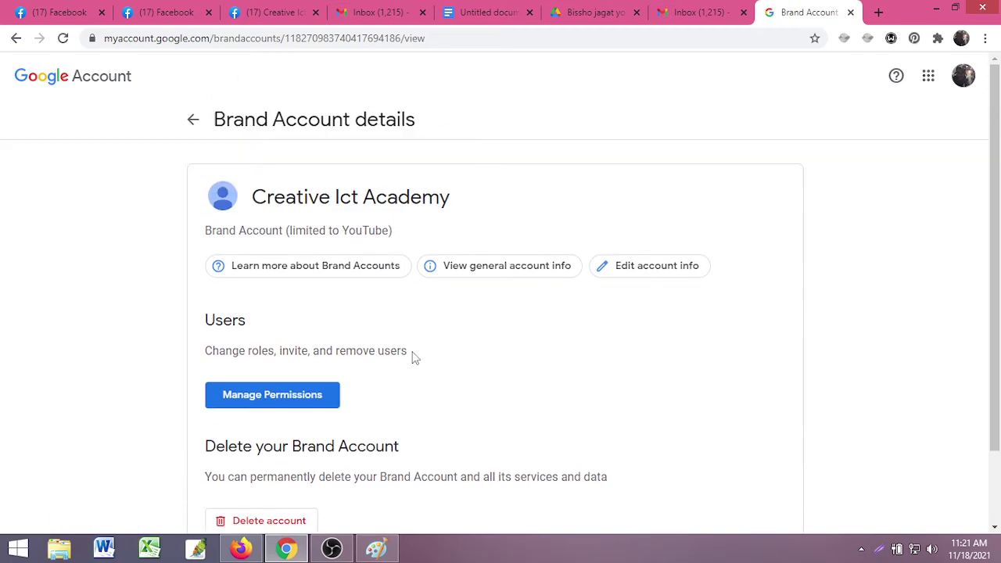
left_click(16, 37)
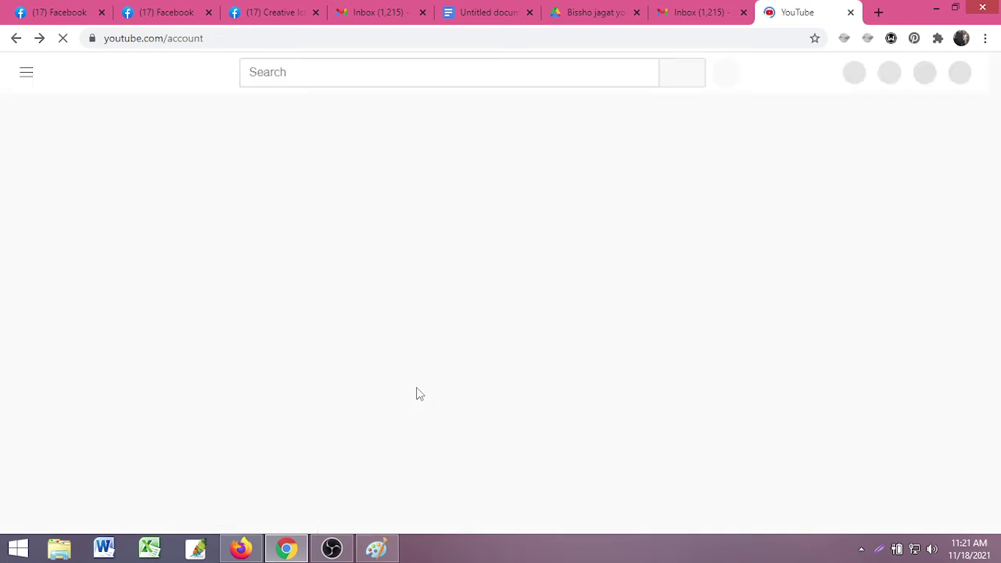
scroll(429, 400, "down", 2)
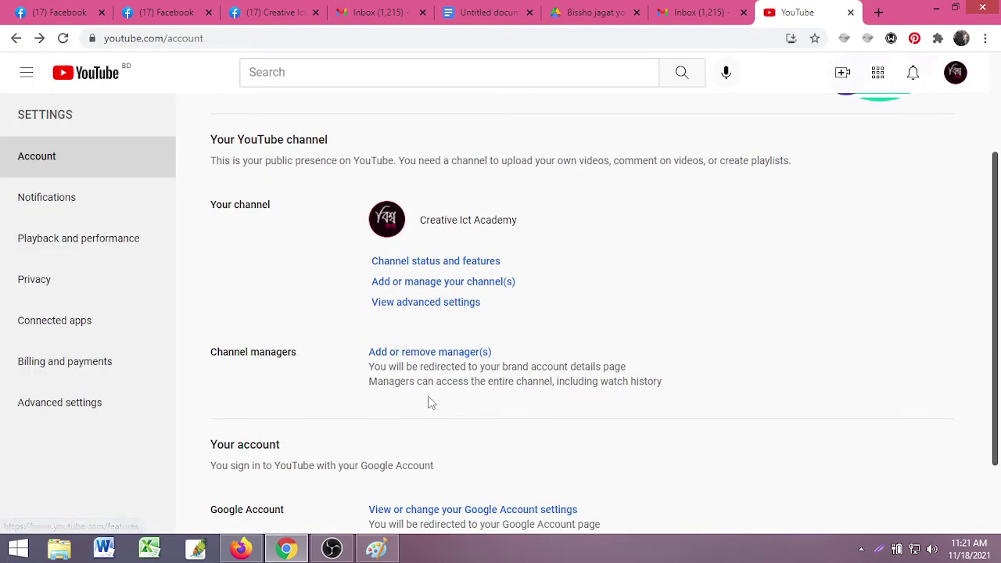
scroll(429, 402, "down", 1)
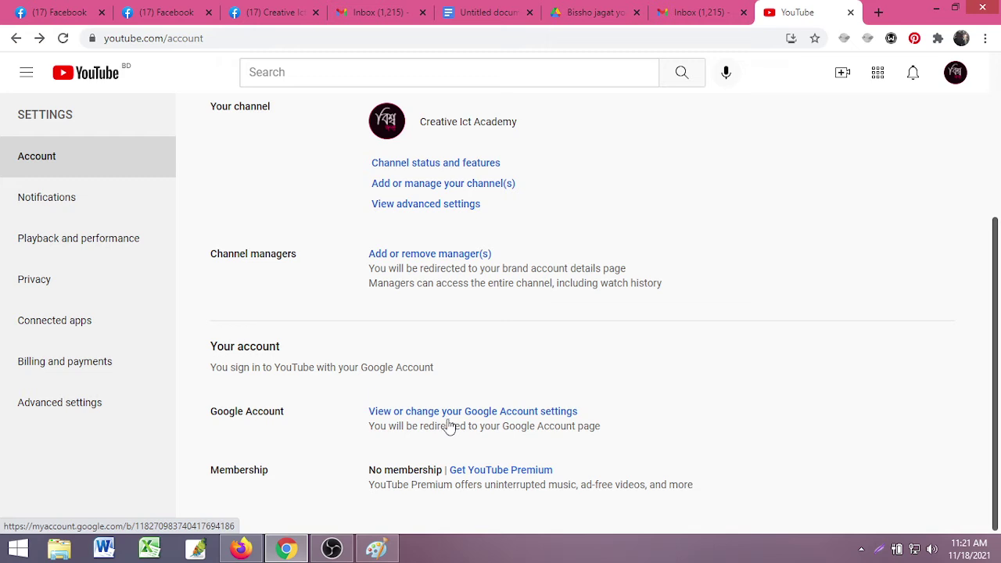
scroll(441, 425, "up", 2)
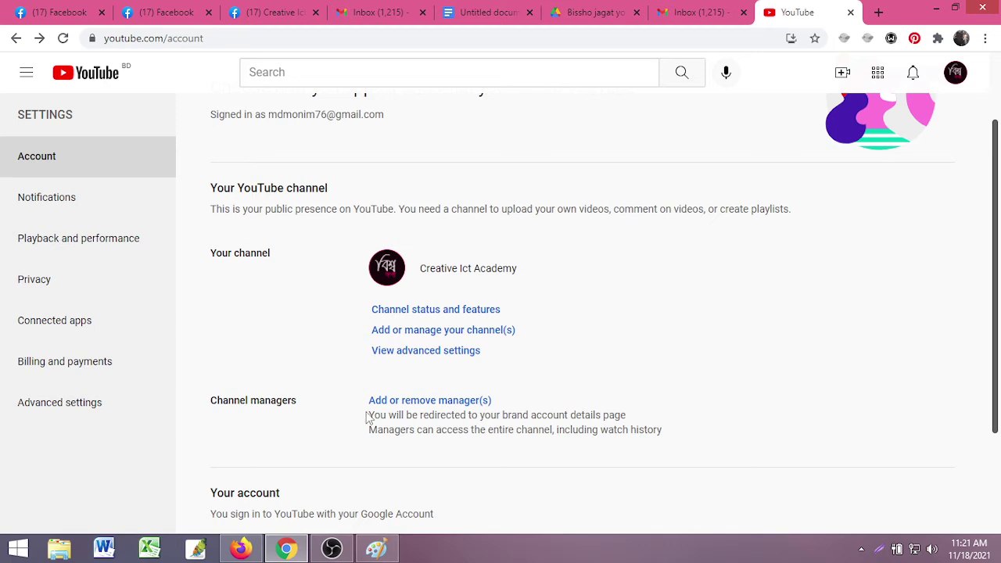
left_click_drag(348, 389, 678, 459)
left_click(685, 452)
left_click_drag(560, 447, 375, 397)
left_click(698, 456)
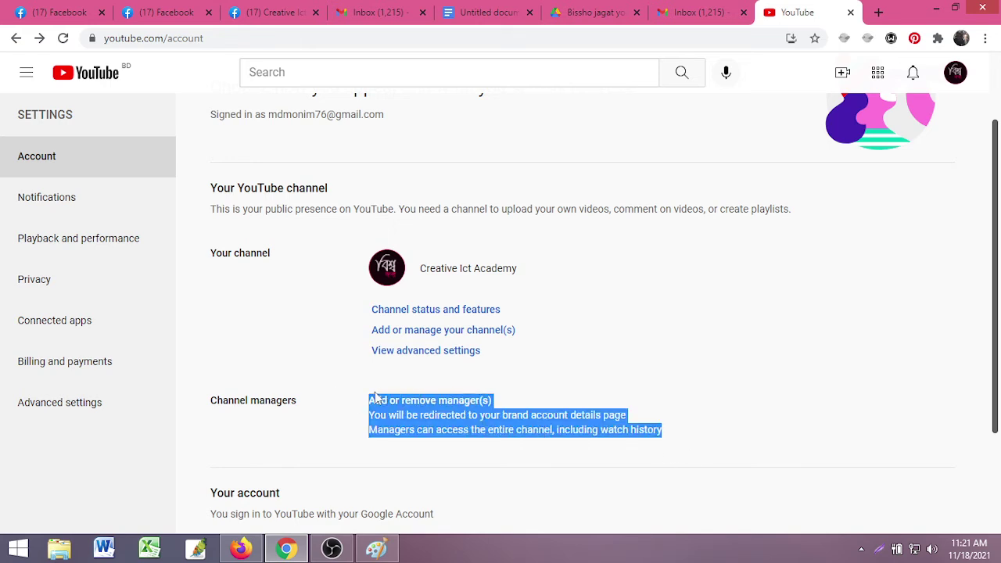
left_click(323, 408)
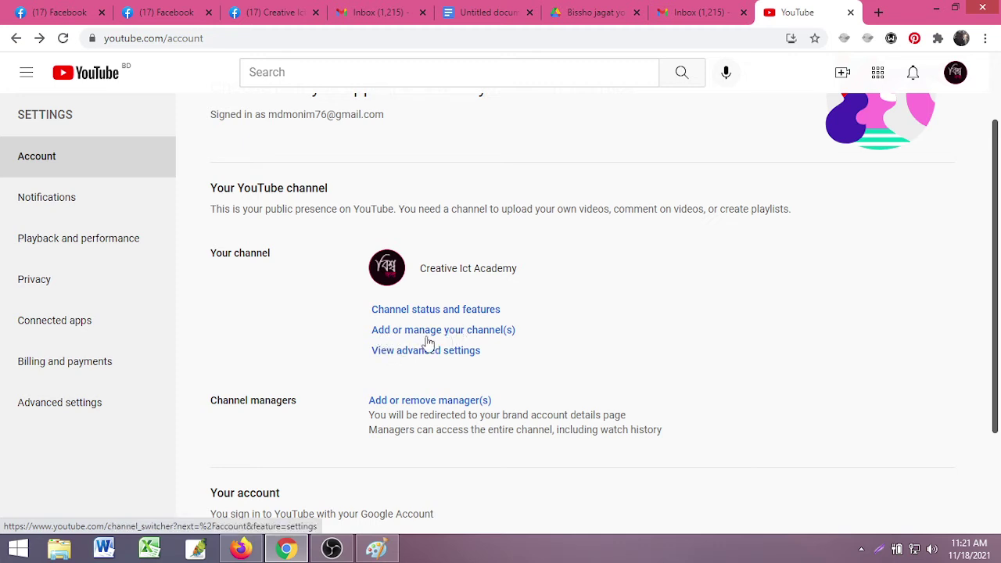
left_click(439, 332)
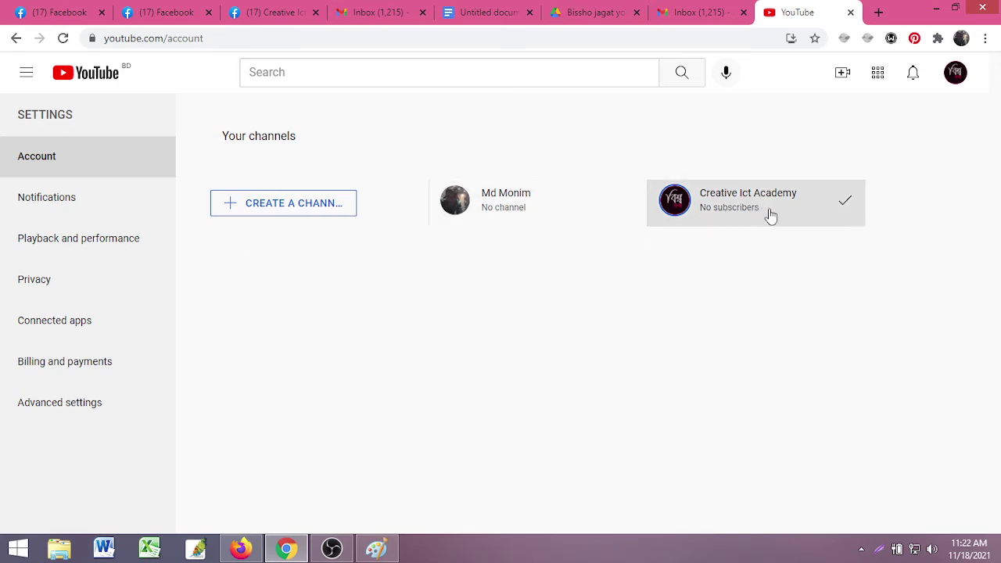
left_click(17, 38)
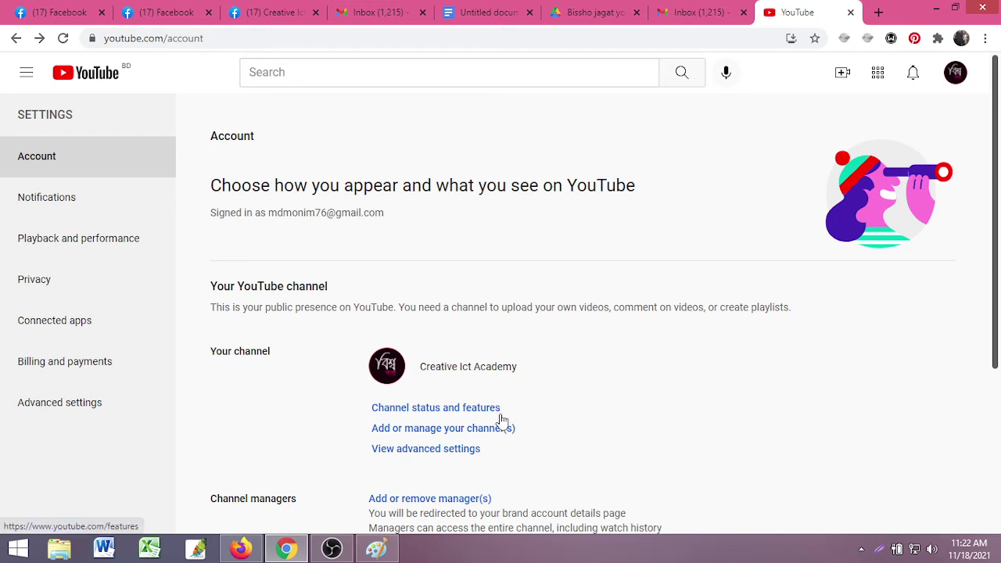
scroll(464, 448, "down", 1)
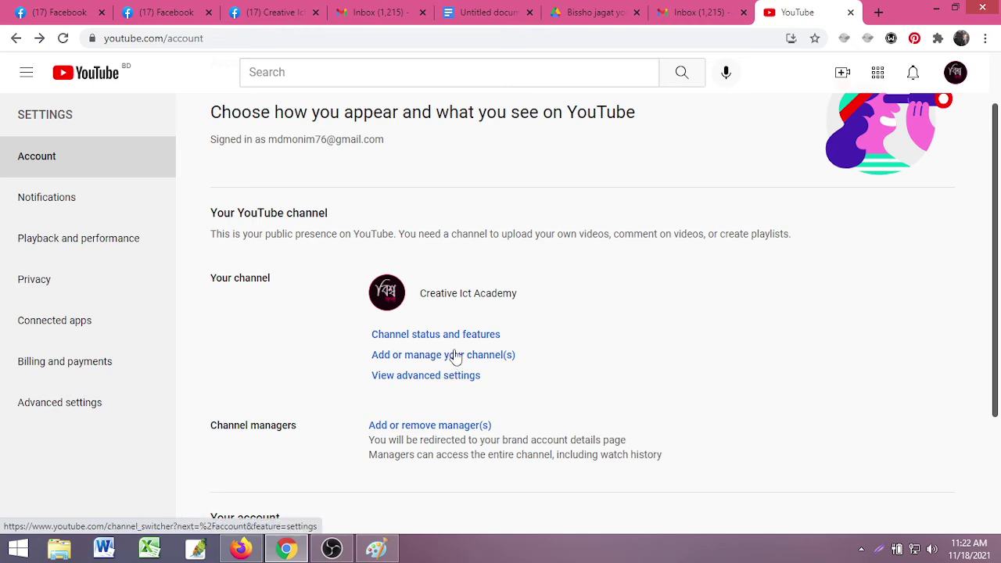
Step: Switch back and forth between Advanced settings and the Account settings page
left_click(421, 379)
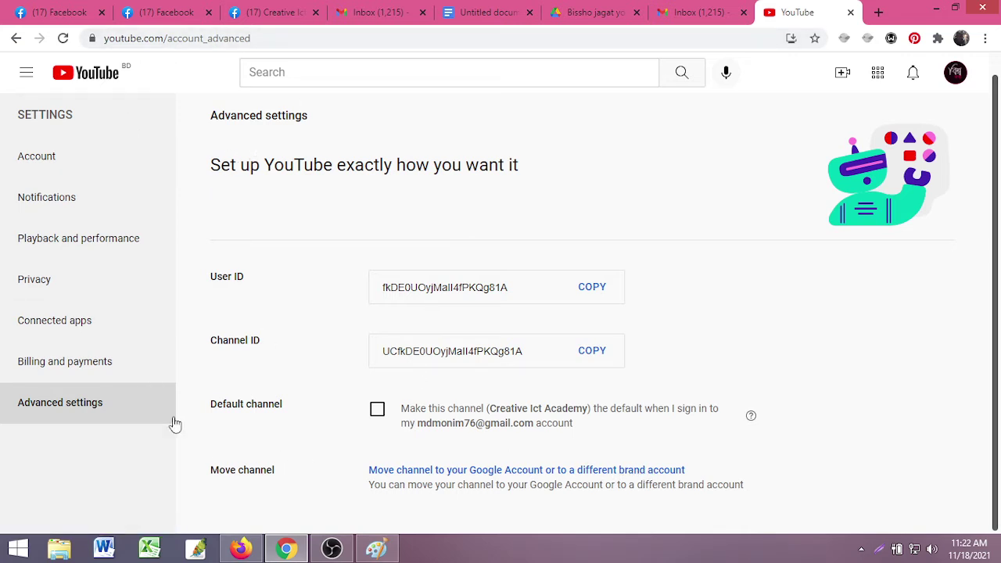
left_click(79, 166)
scroll(428, 397, "down", 1)
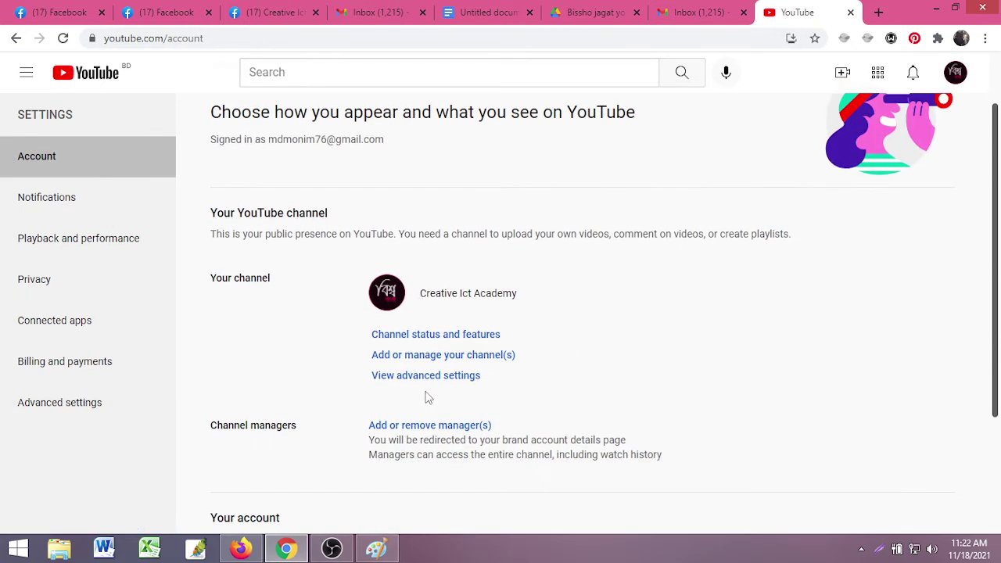
left_click(377, 377)
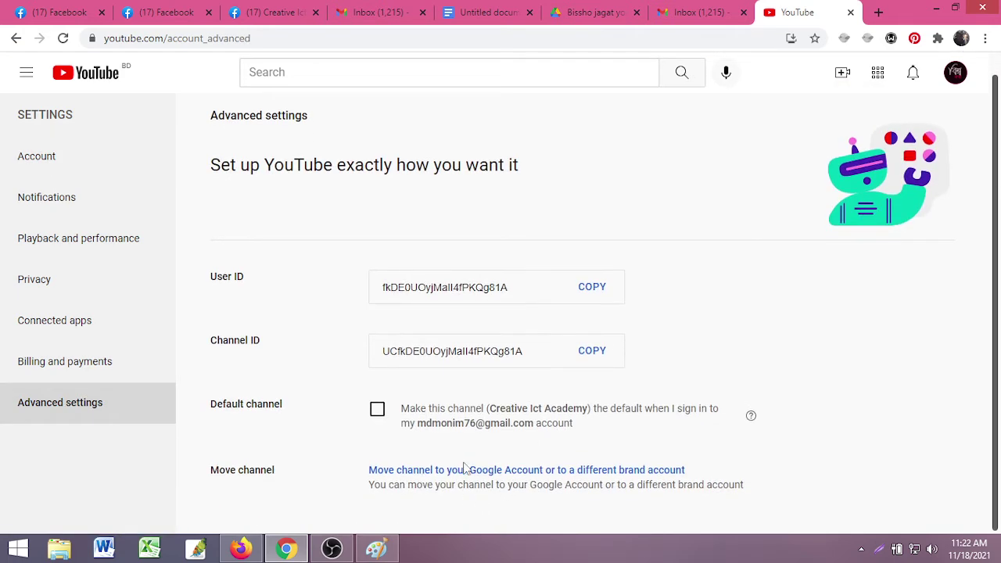
left_click(66, 158)
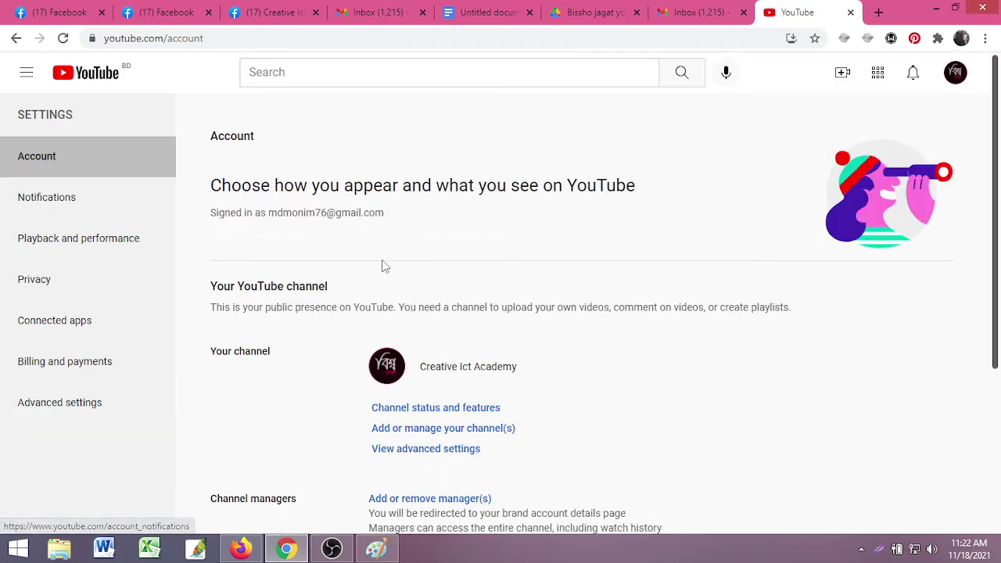
Step: Open 'Channel status and features' to show Studio's Feature eligibility tab
scroll(439, 350, "down", 3)
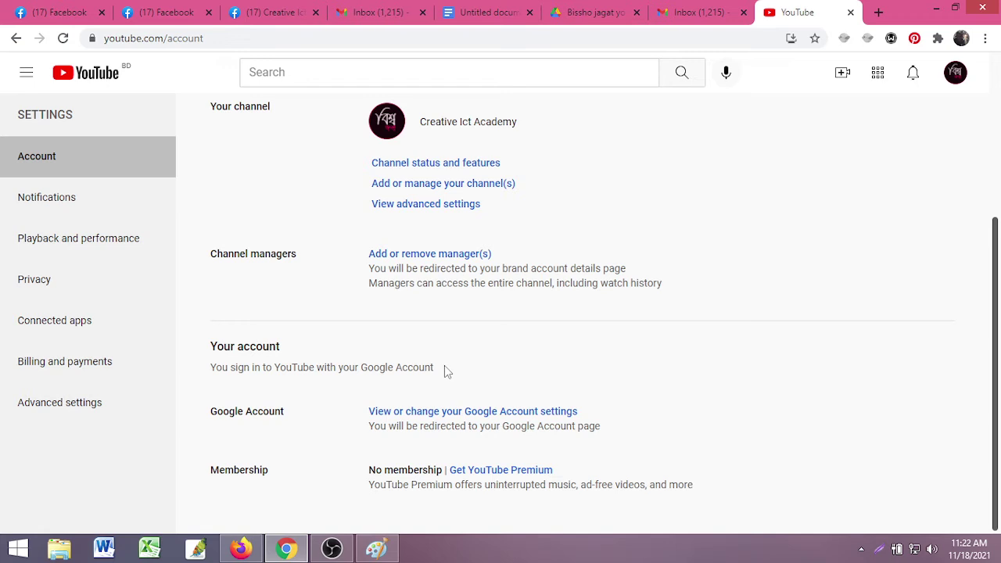
scroll(410, 438, "up", 1)
scroll(411, 422, "up", 1)
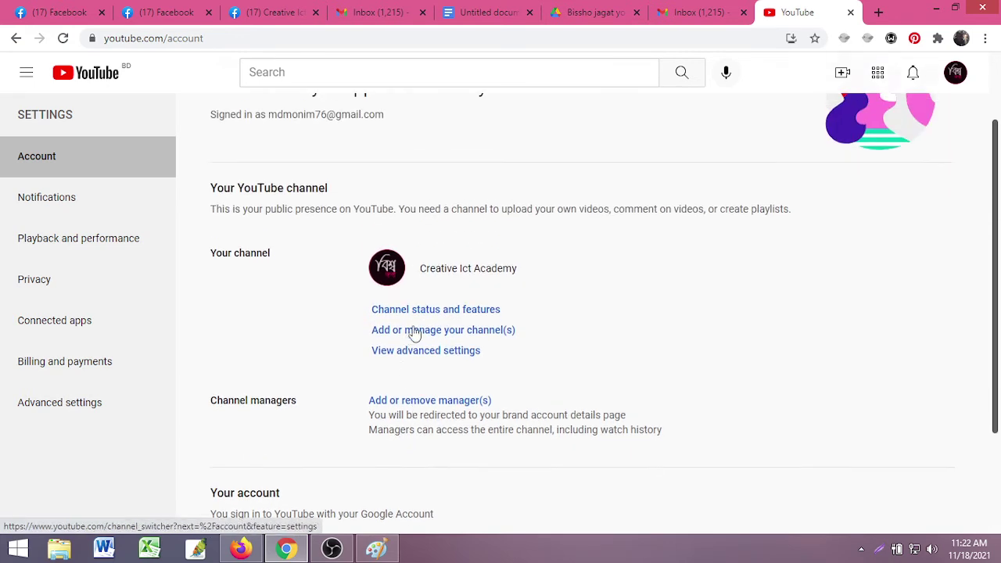
left_click(434, 313)
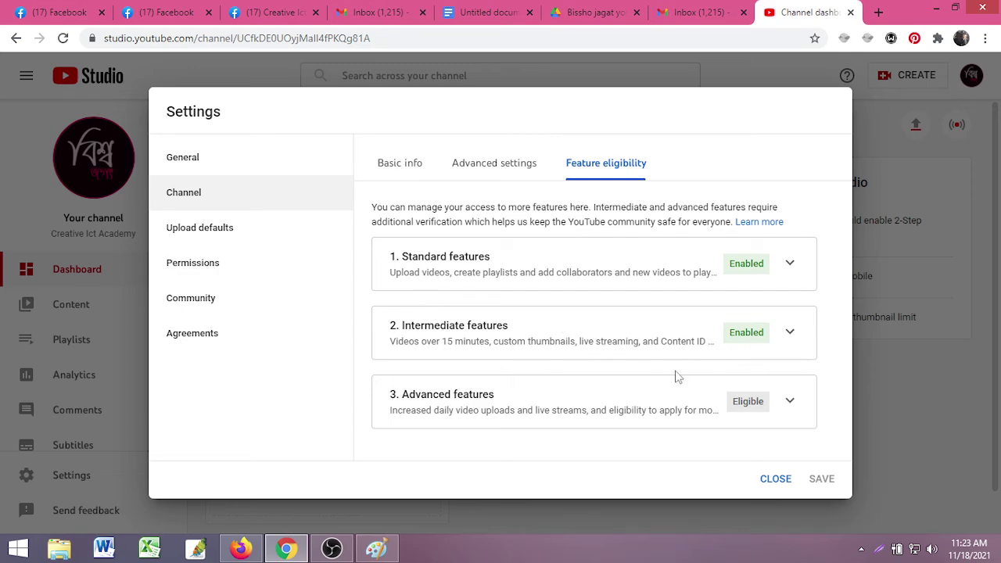
Step: Show the channel's Advanced settings and read the made-for-kids audience question
left_click(493, 166)
scroll(470, 358, "down", 3)
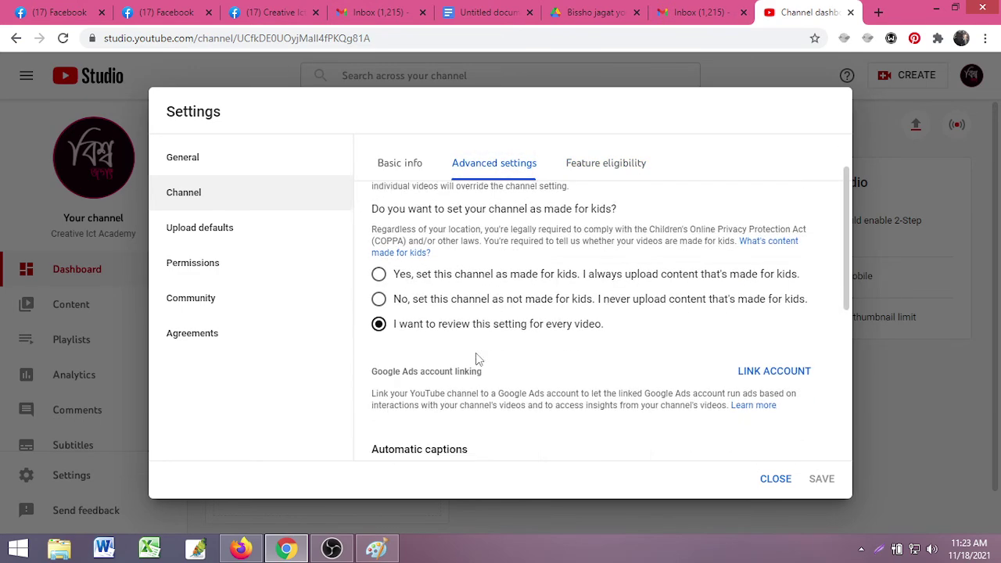
scroll(483, 305, "up", 3)
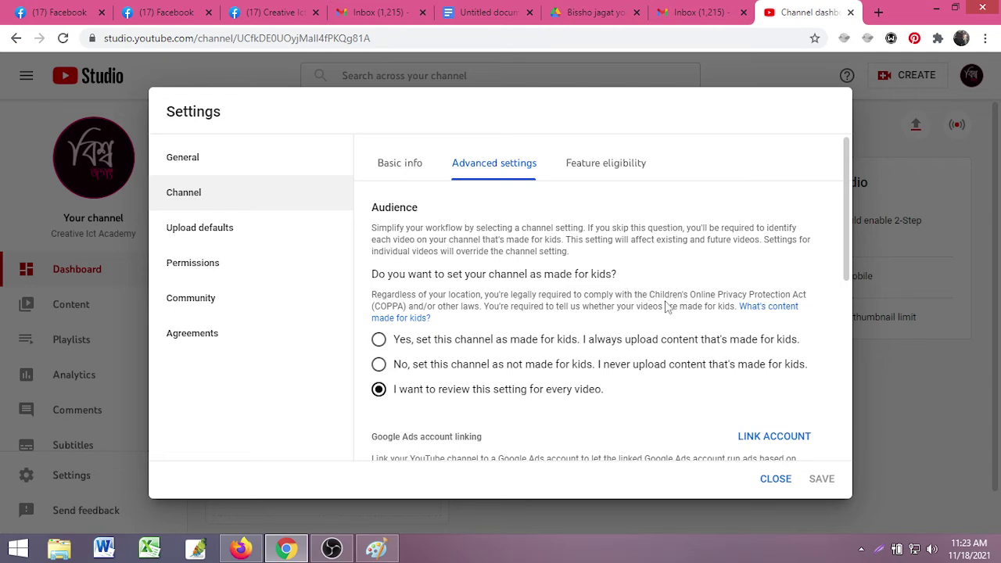
left_click_drag(373, 275, 607, 276)
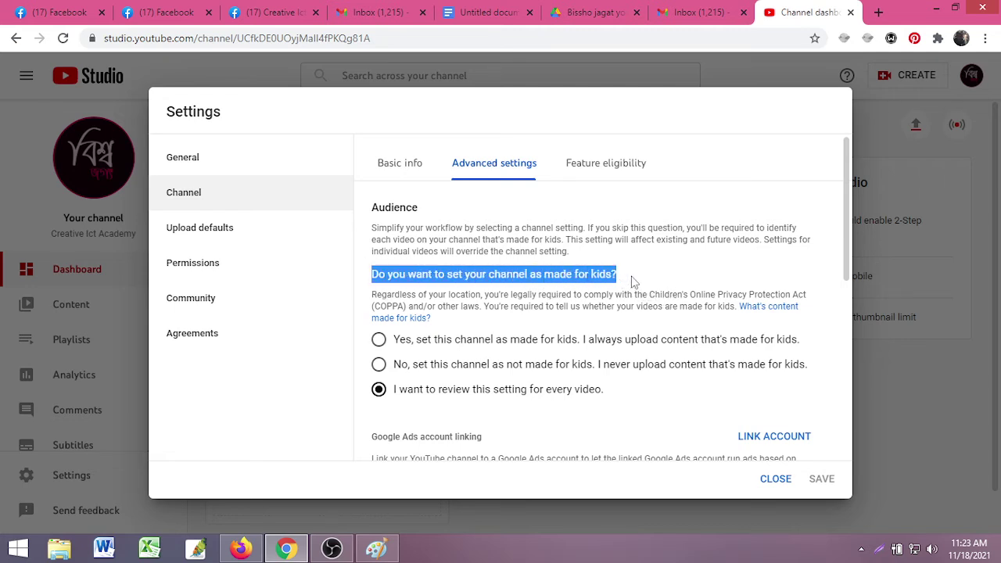
left_click(636, 291)
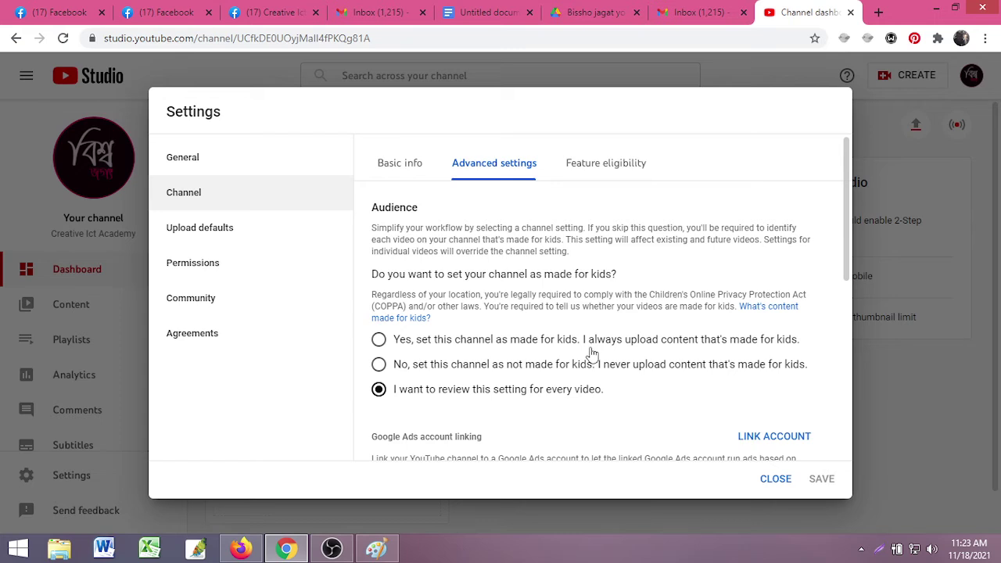
scroll(411, 379, "down", 1)
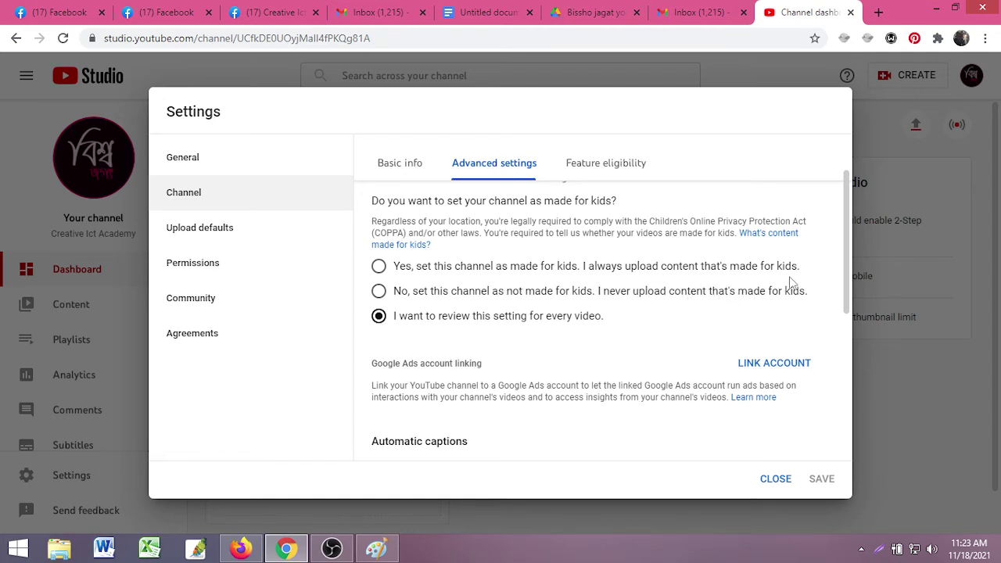
Step: Try 'Yes, made for kids', then revert to 'I want to review this setting for every video'
left_click_drag(797, 267, 383, 269)
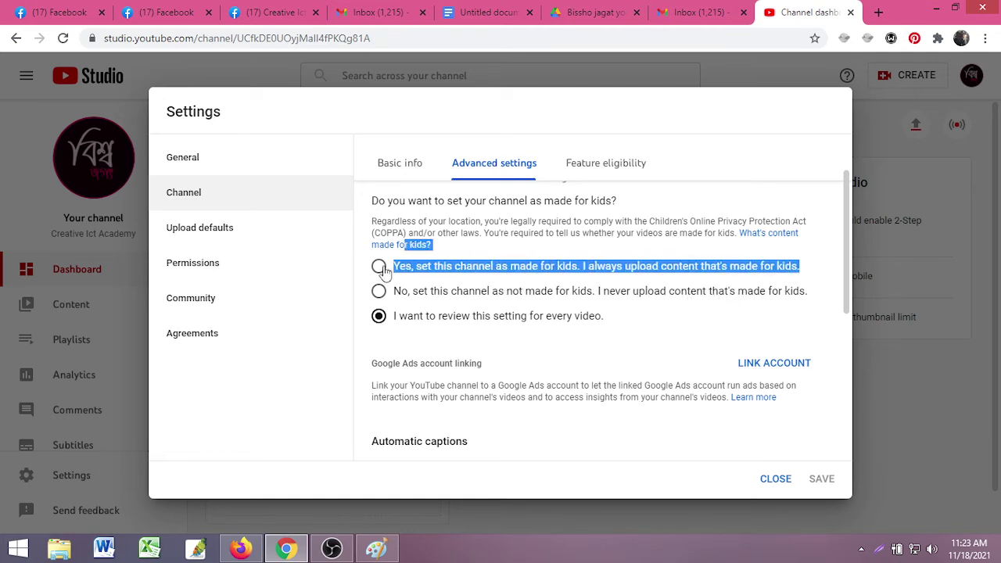
left_click(382, 267)
left_click(495, 174)
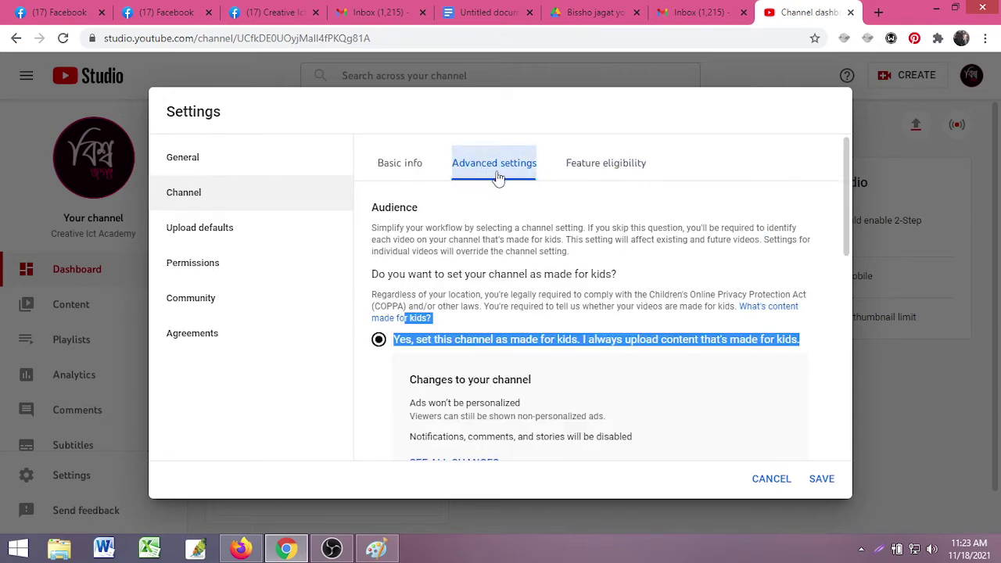
scroll(414, 352, "down", 2)
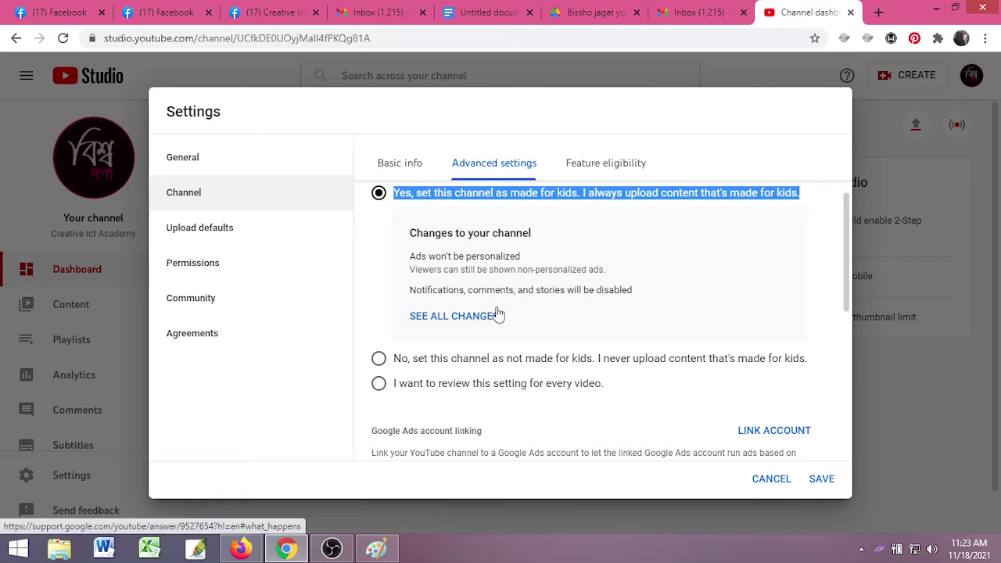
left_click(379, 383)
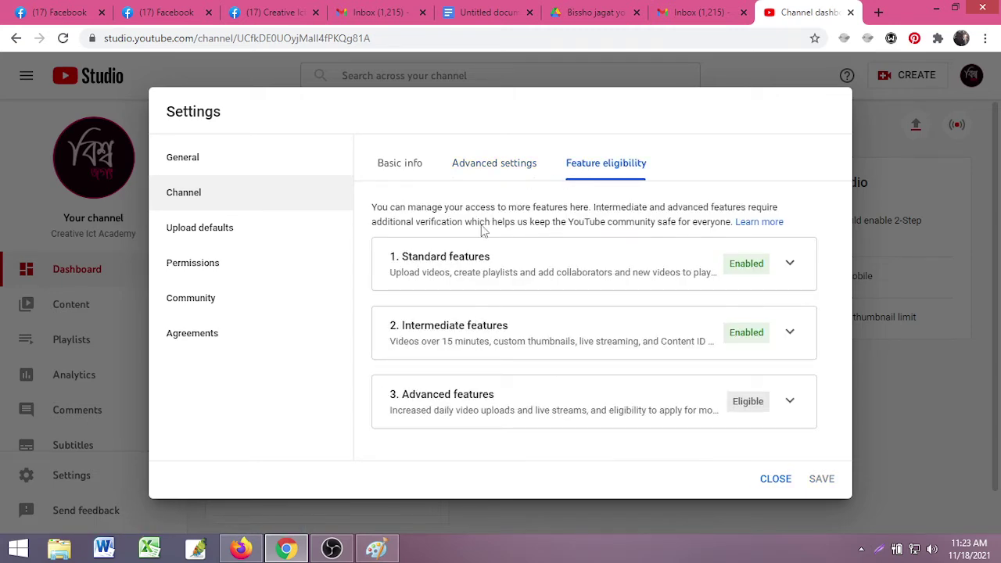
left_click(500, 162)
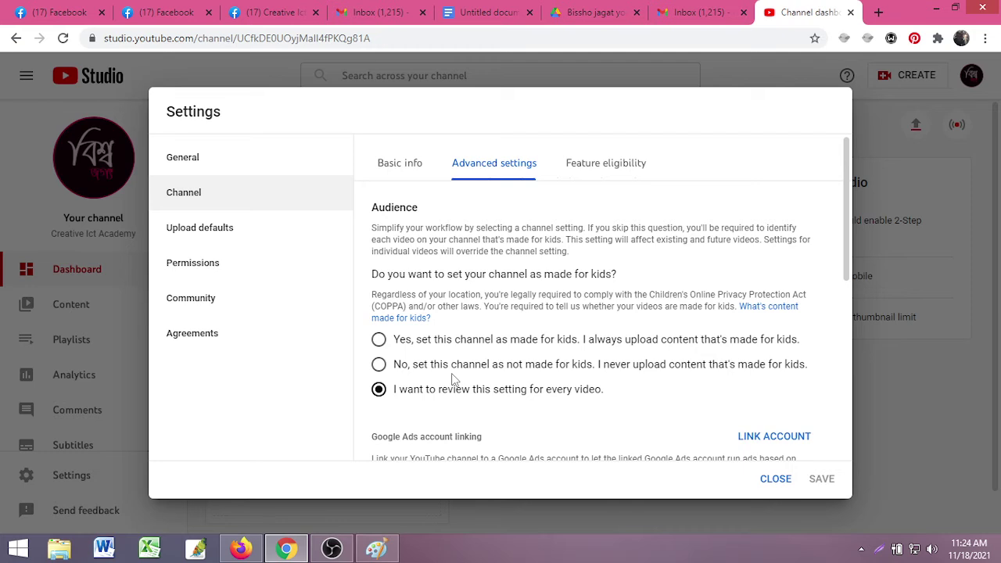
scroll(477, 387, "down", 2)
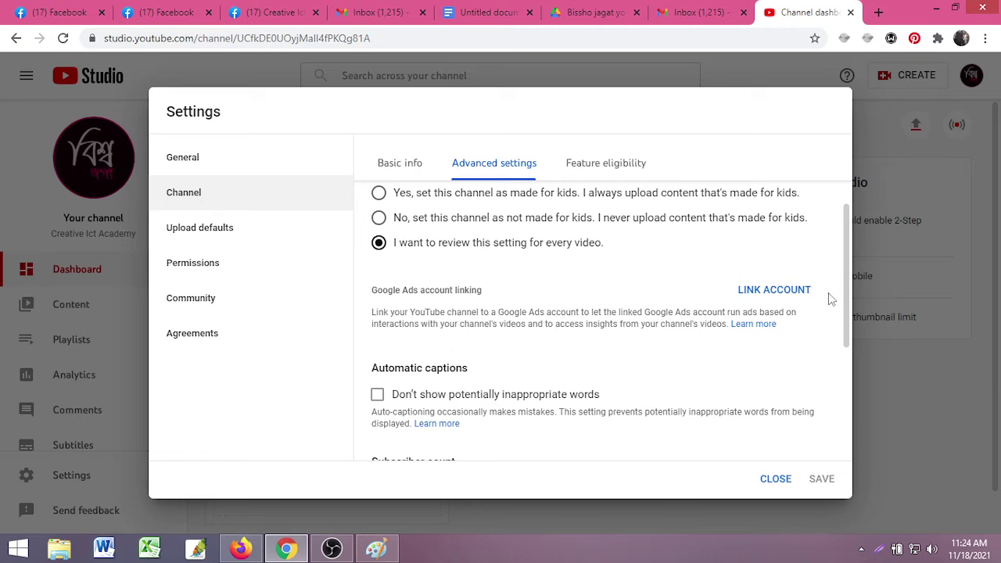
scroll(572, 391, "down", 2)
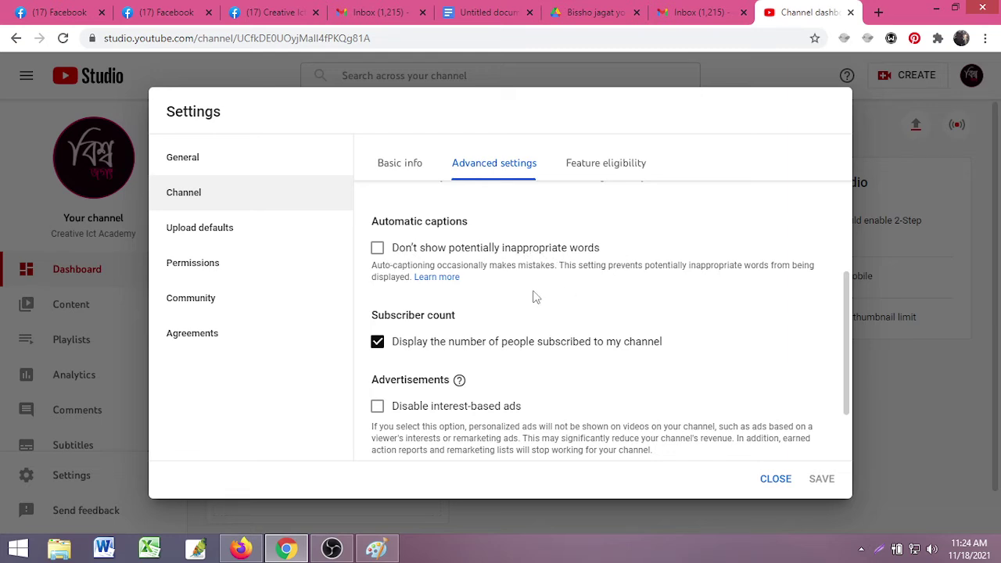
scroll(505, 308, "down", 1)
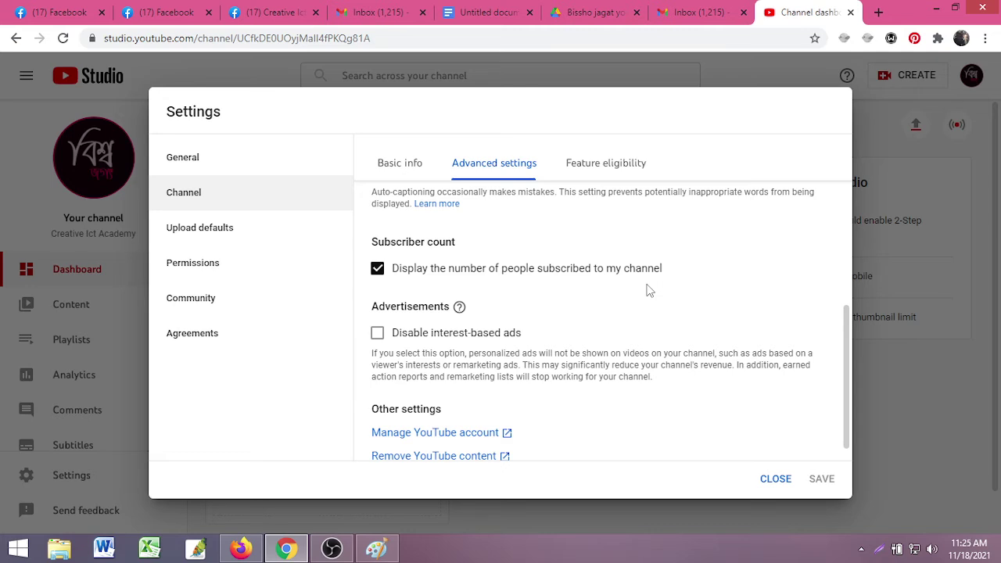
left_click(876, 13)
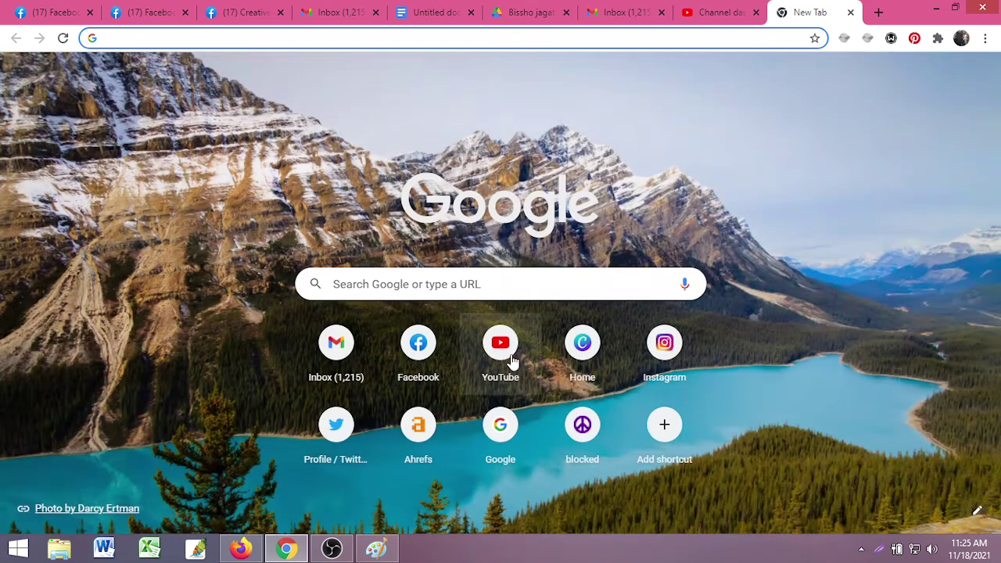
Step: Open YouTube in the new tab and play the first recommended video
left_click(512, 361)
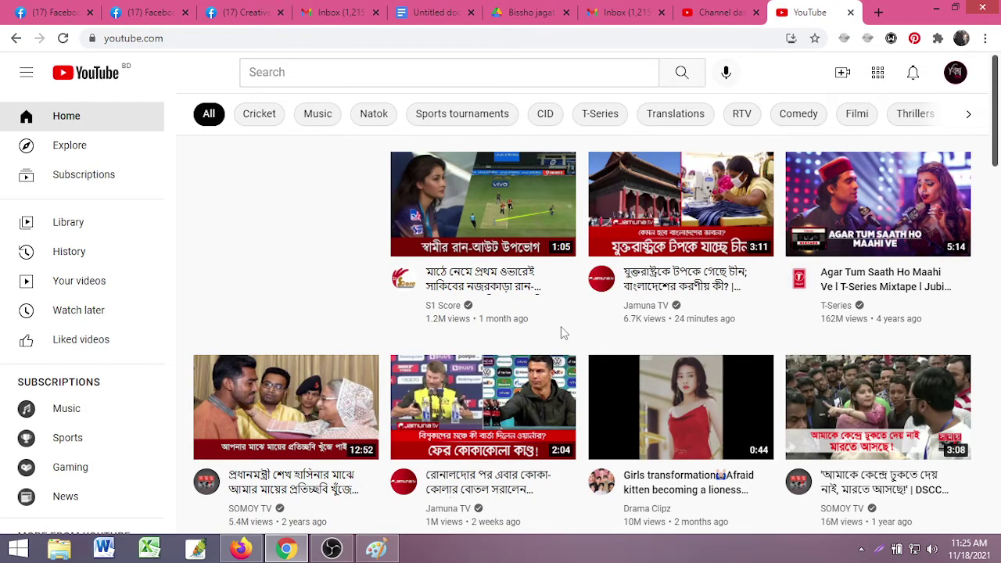
mouse_move(558, 326)
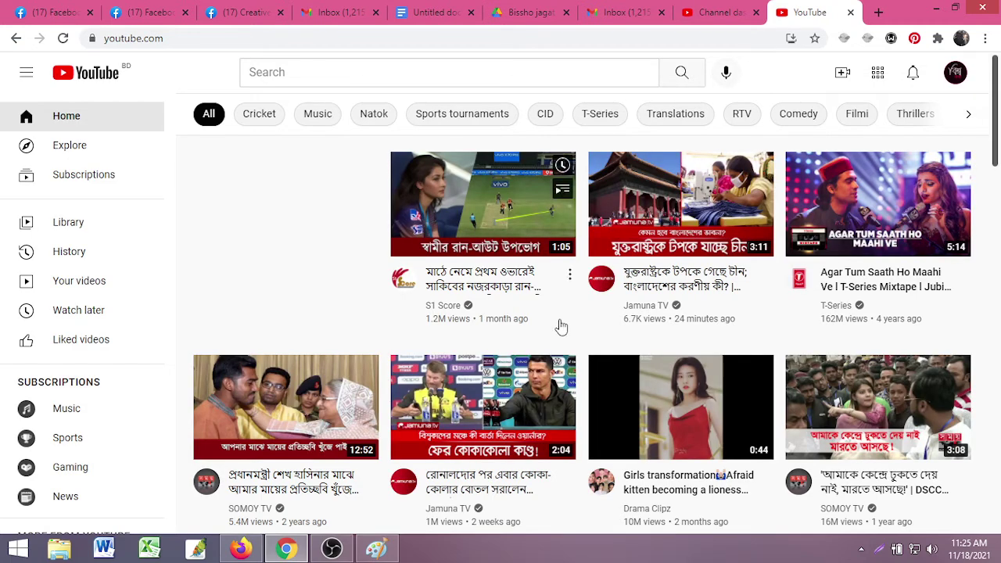
left_click(517, 281)
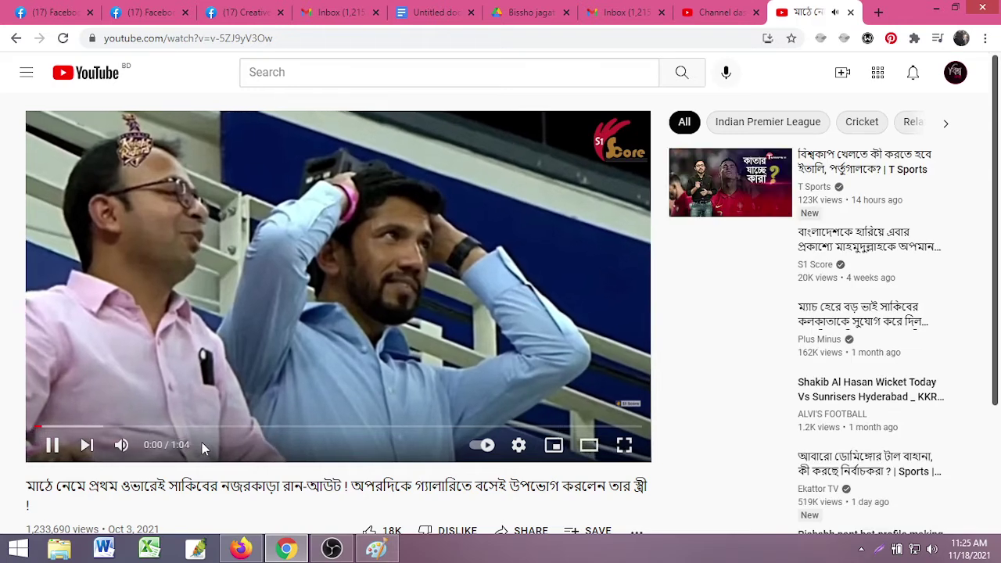
scroll(202, 448, "down", 4)
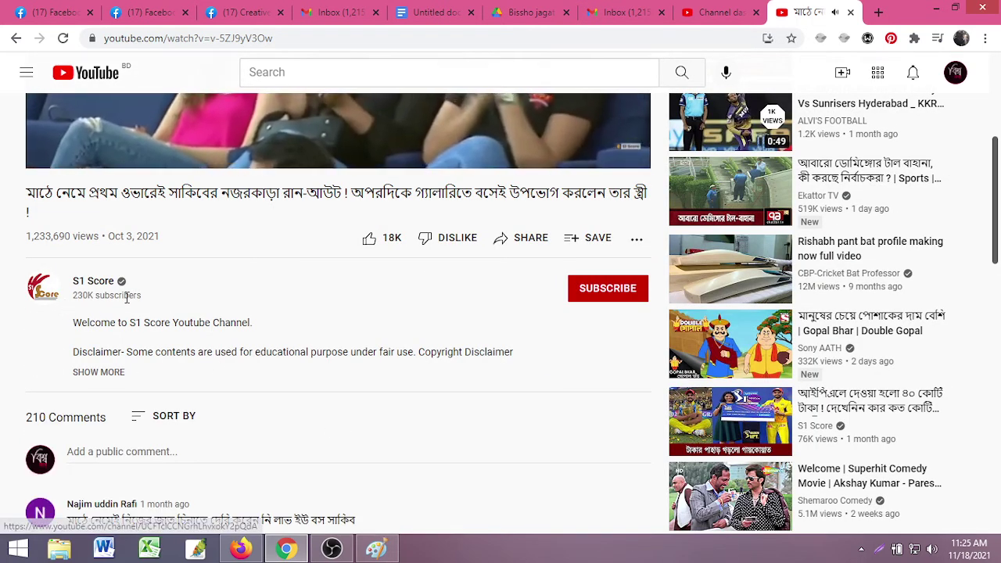
Step: Highlight the S1 Score channel name and subscriber count, then return to the Channel dashboard tab
left_click_drag(127, 297, 67, 304)
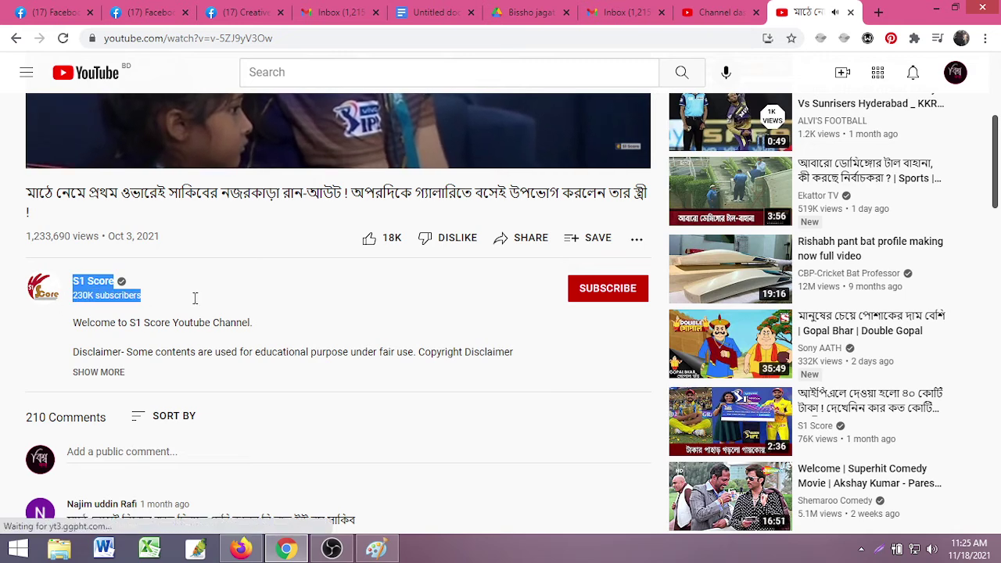
left_click(250, 318)
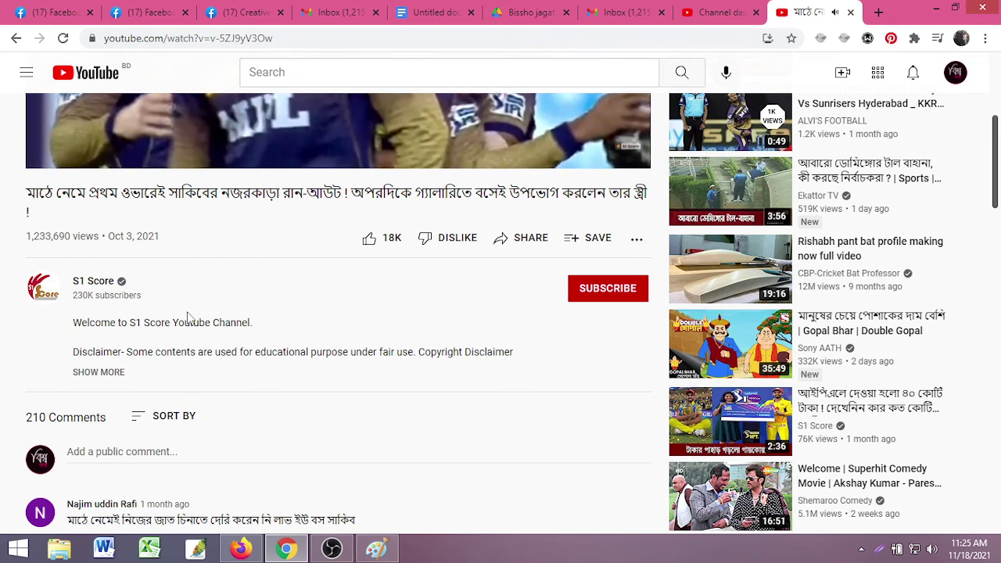
left_click_drag(174, 311, 148, 302)
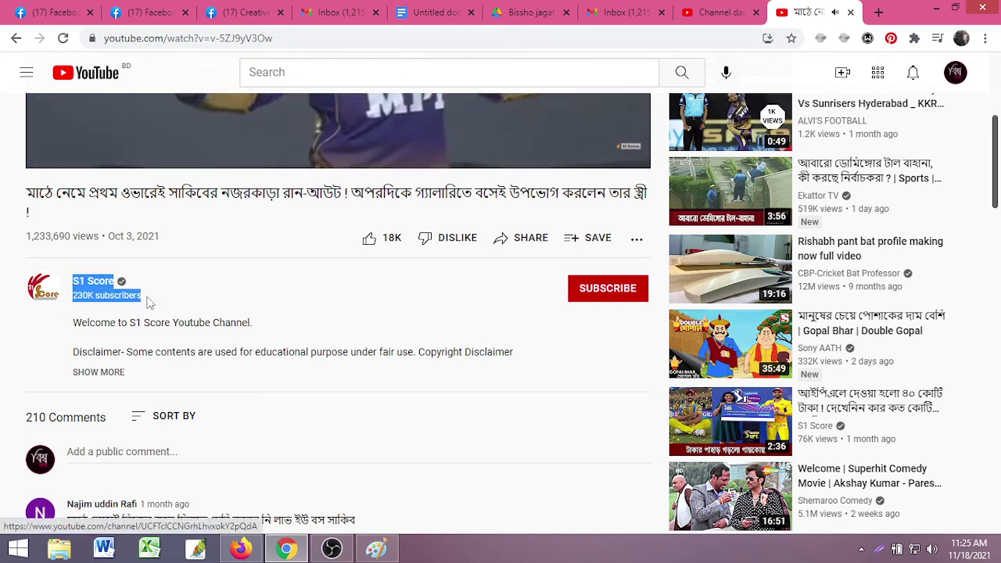
left_click(156, 306)
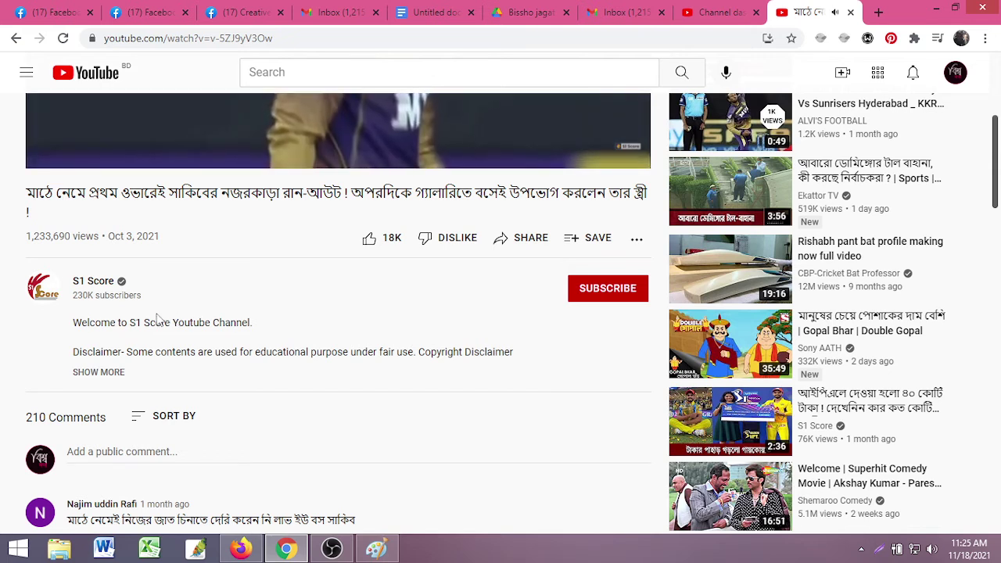
left_click_drag(160, 308, 184, 309)
left_click(184, 309)
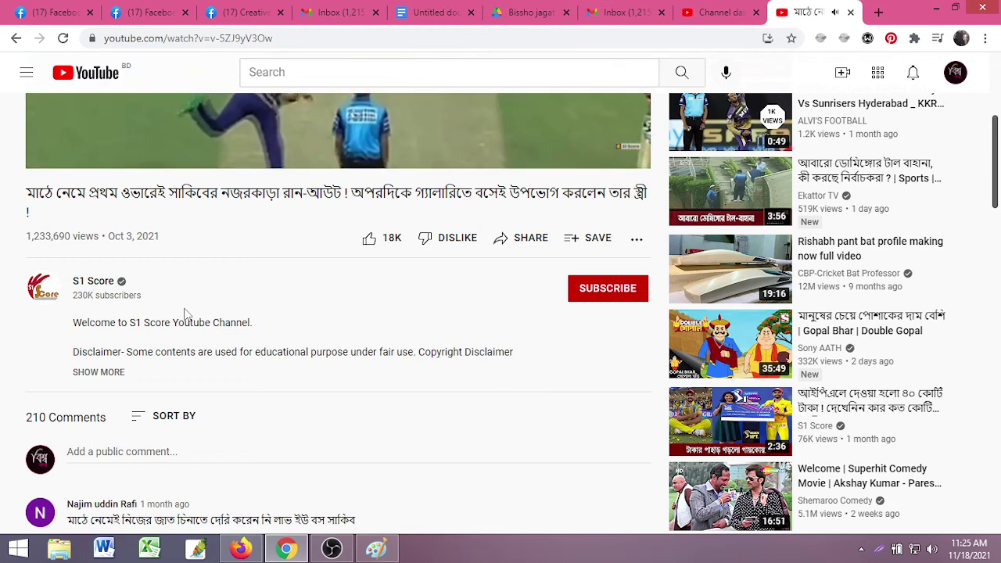
left_click(715, 12)
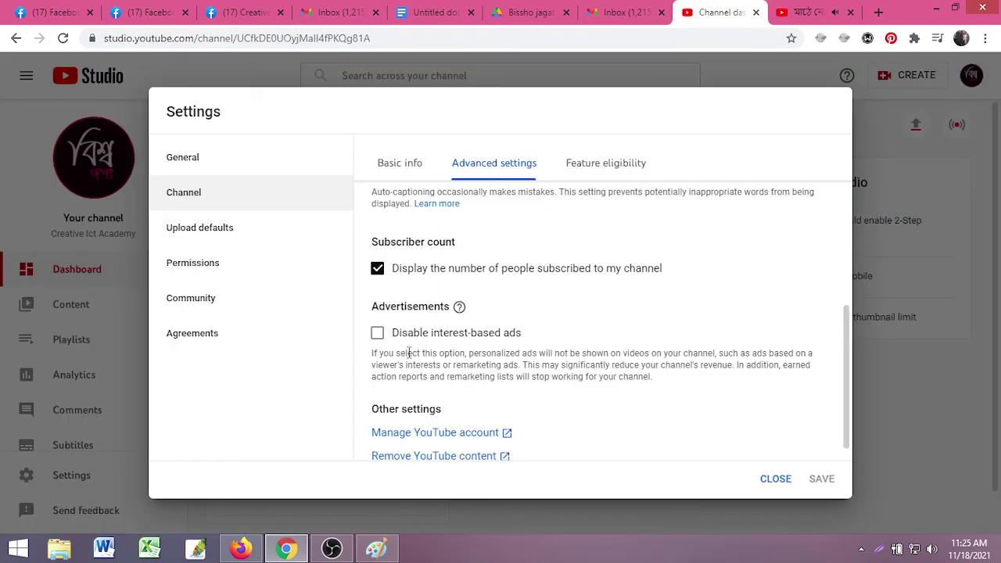
left_click(605, 162)
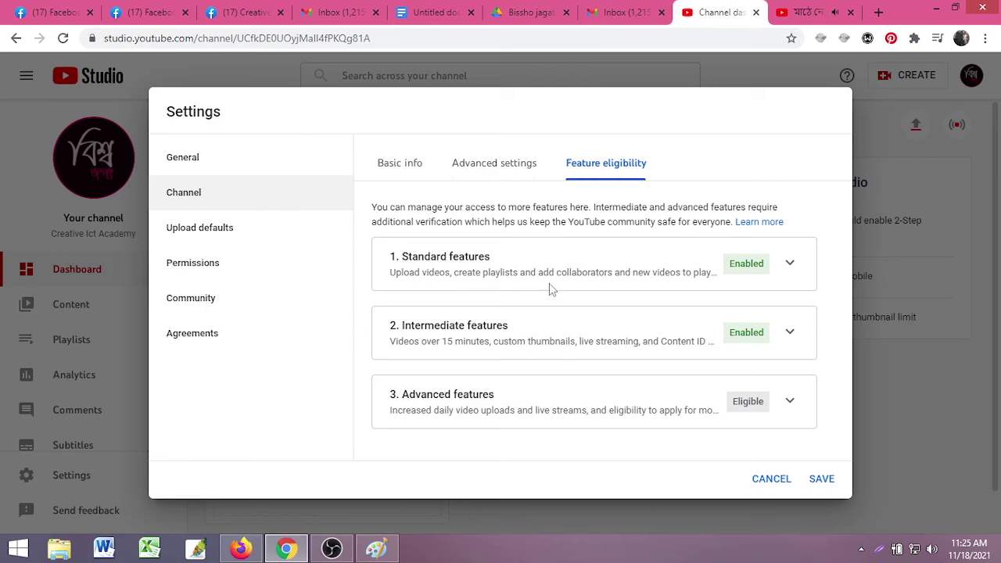
left_click(518, 167)
scroll(414, 364, "down", 4)
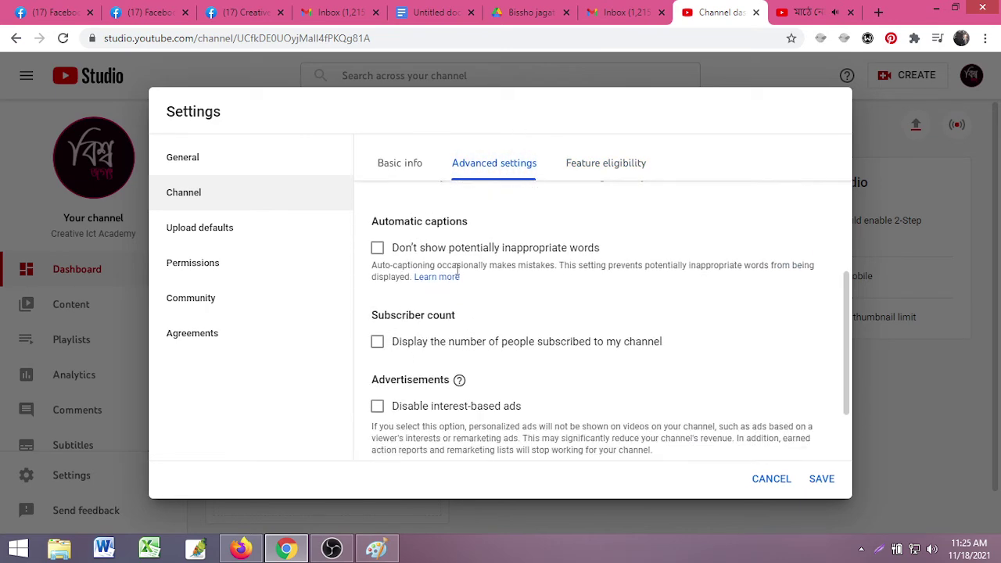
scroll(437, 363, "down", 1)
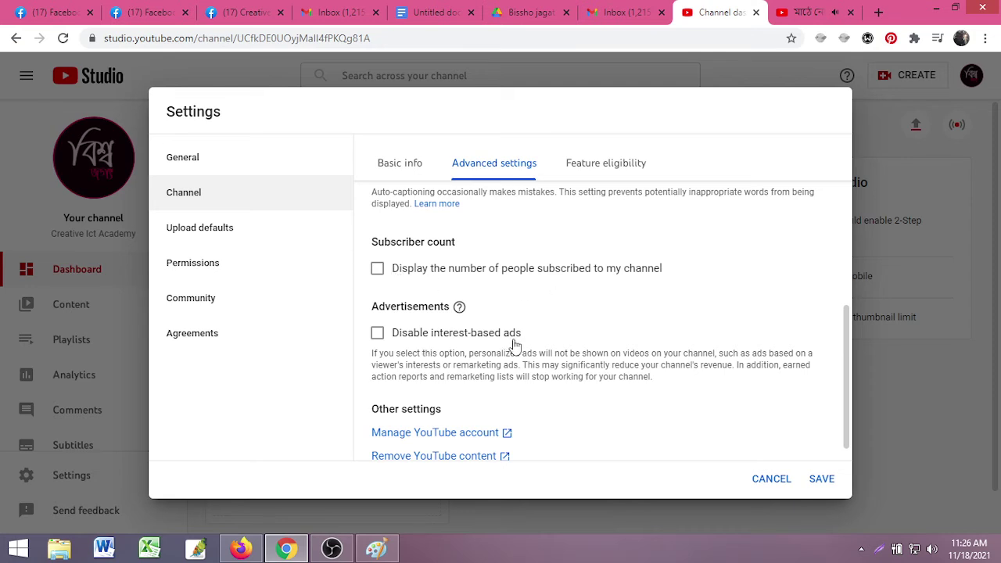
scroll(514, 347, "down", 1)
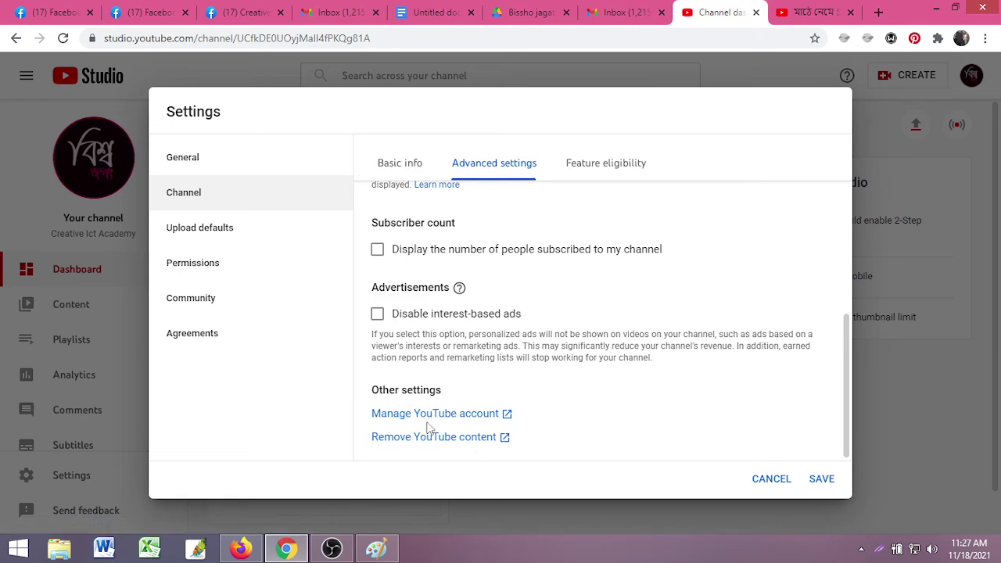
left_click(472, 416)
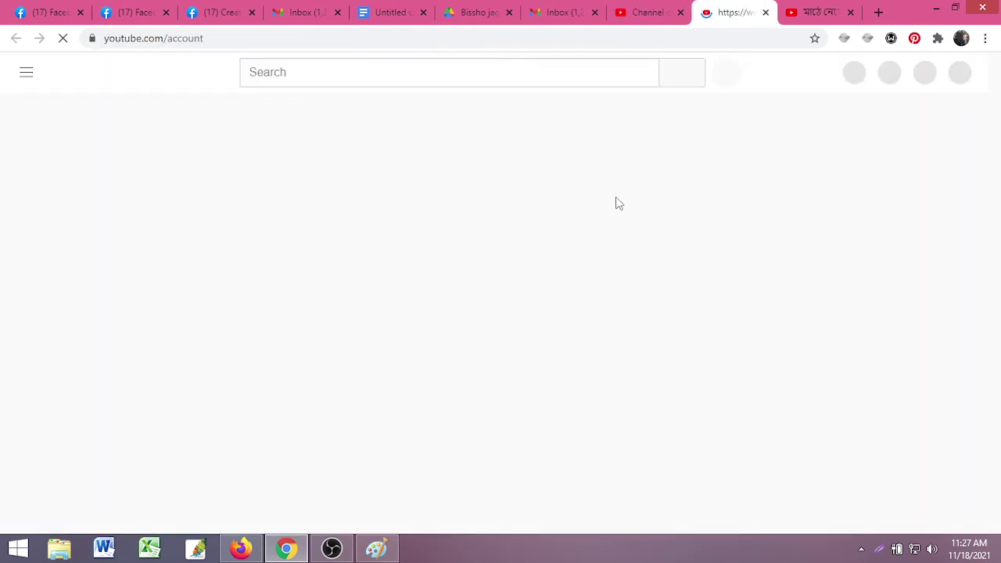
scroll(481, 301, "down", 3)
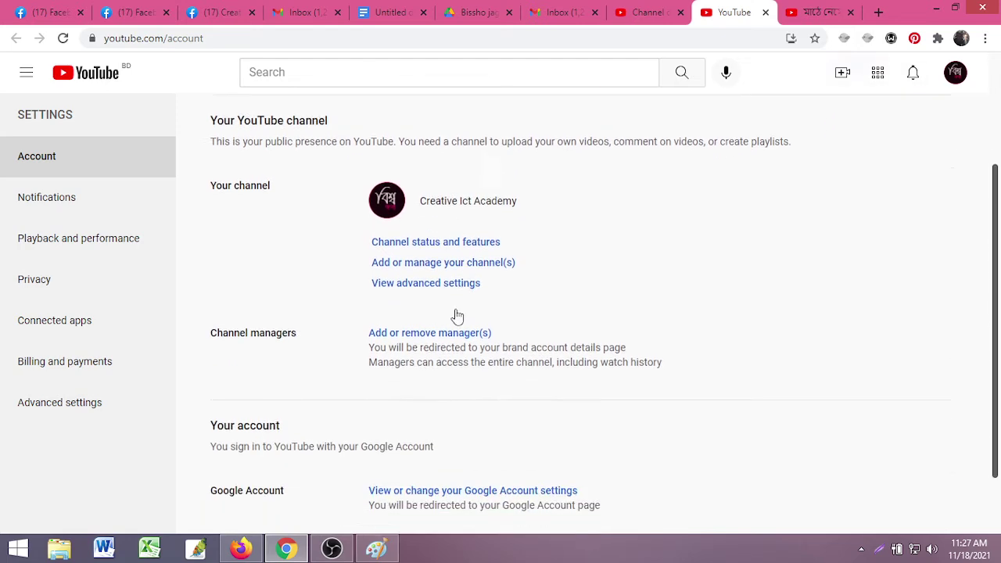
scroll(312, 316, "up", 3)
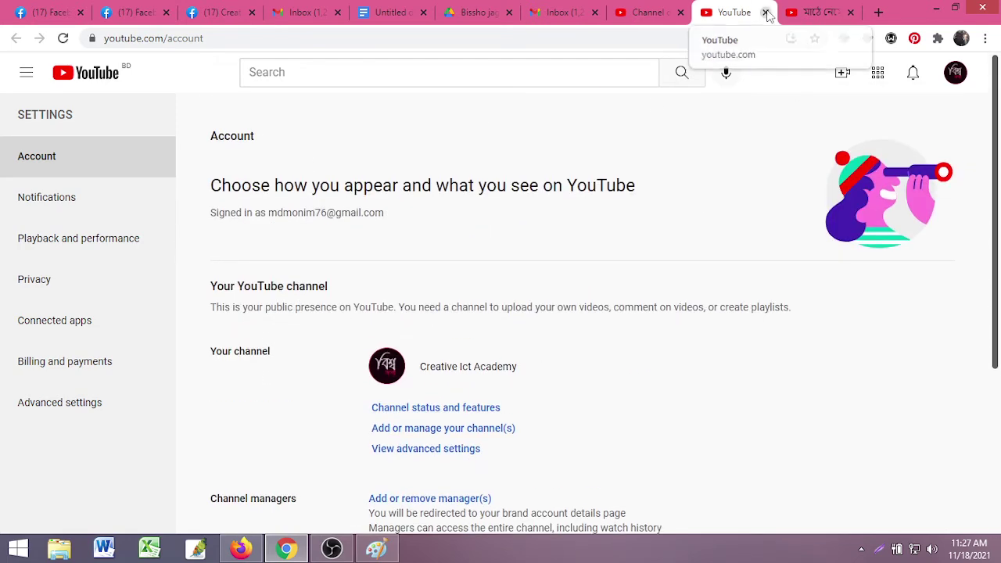
key("ctrl+w")
Step: Open Basic info, browse the Country of residence list without choosing, then view Feature eligibility
scroll(472, 274, "up", 5)
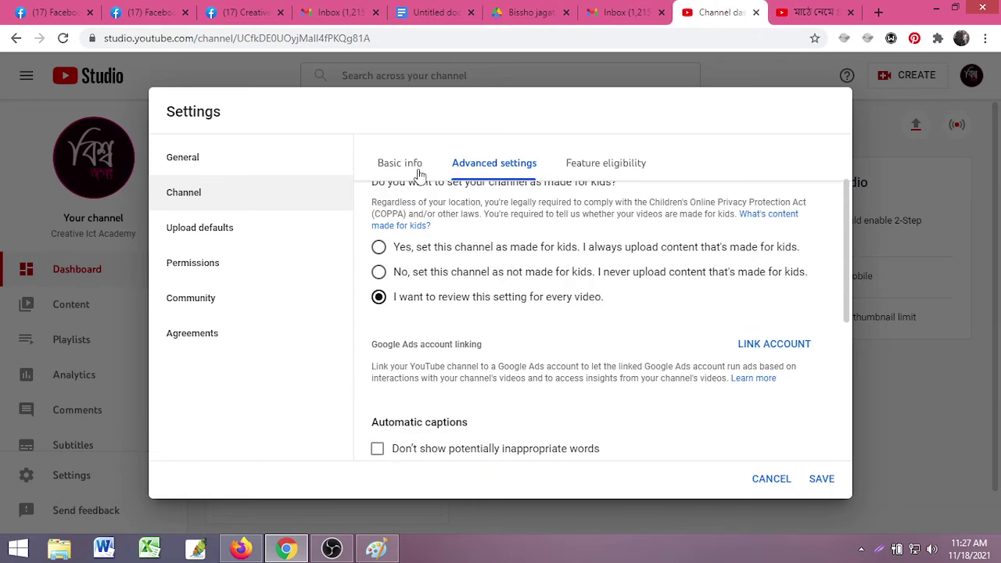
left_click(401, 165)
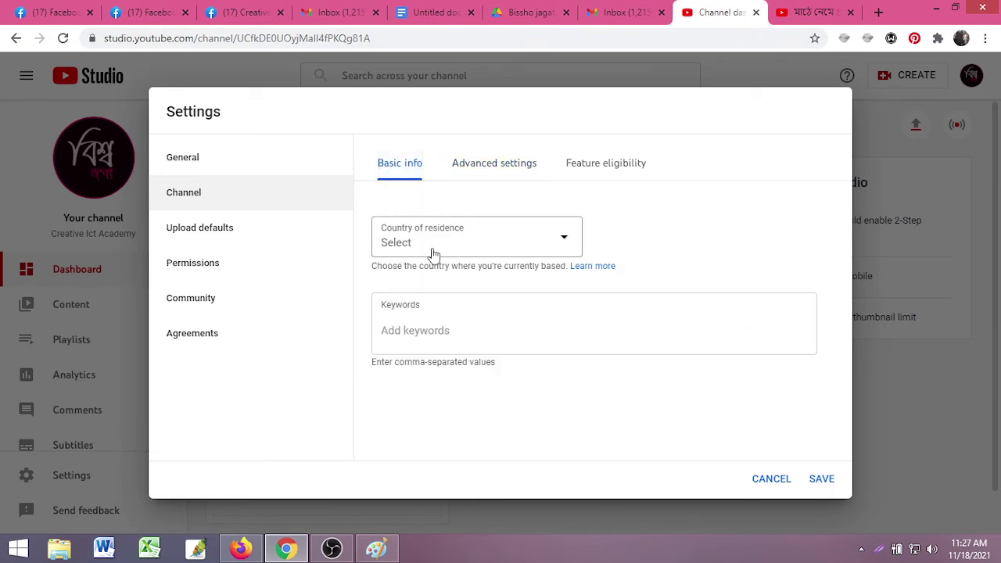
left_click(555, 246)
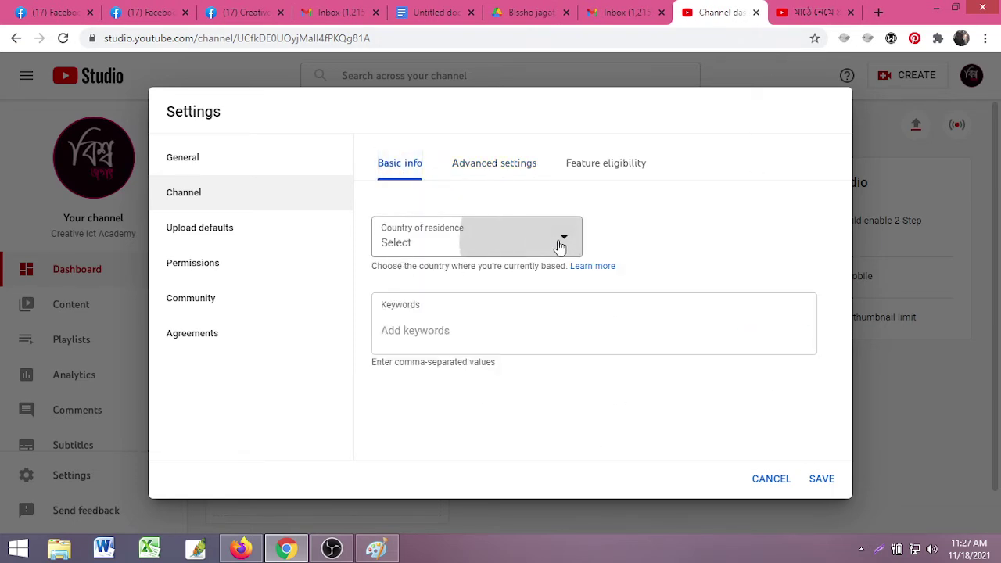
left_click(708, 233)
left_click(561, 244)
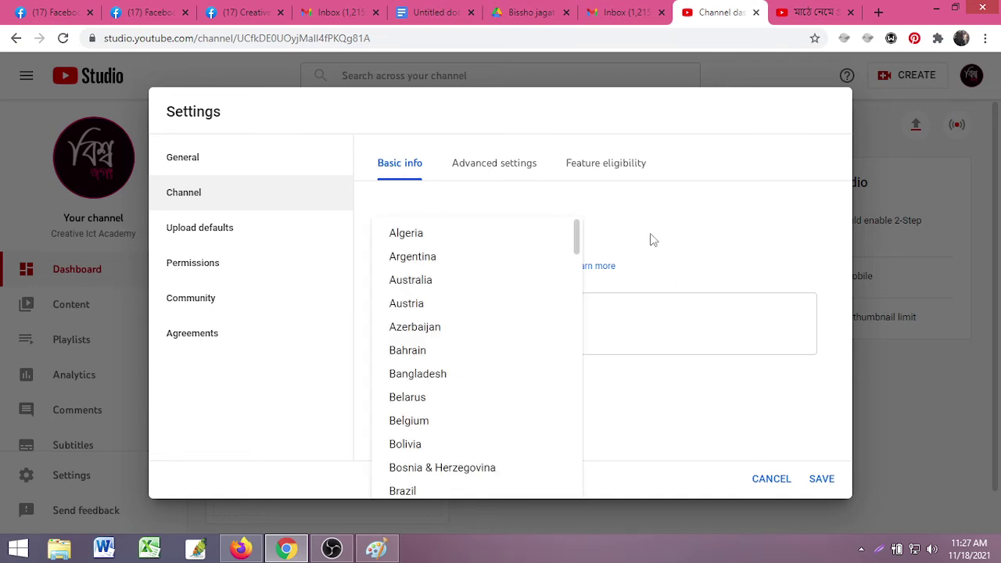
left_click(621, 219)
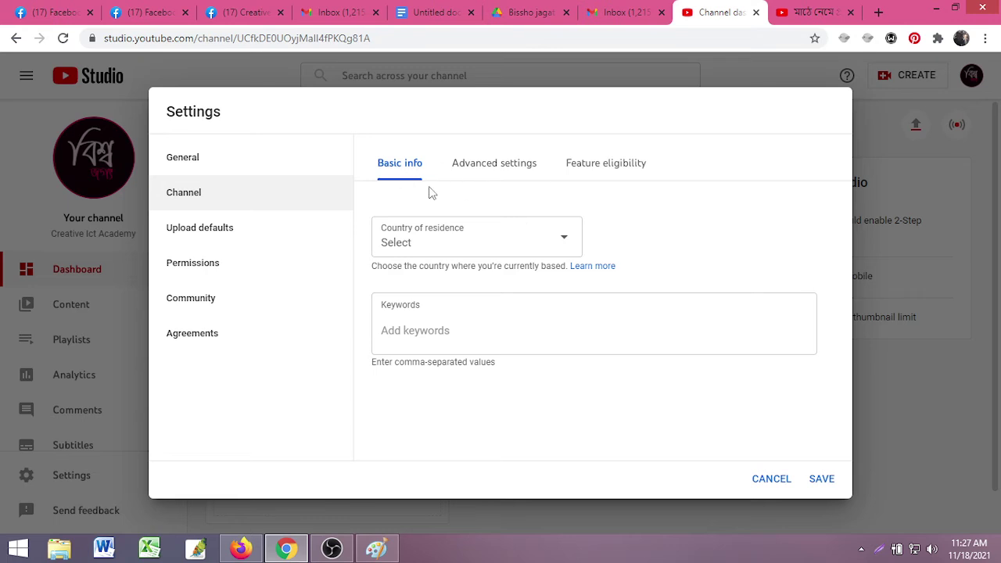
left_click(558, 240)
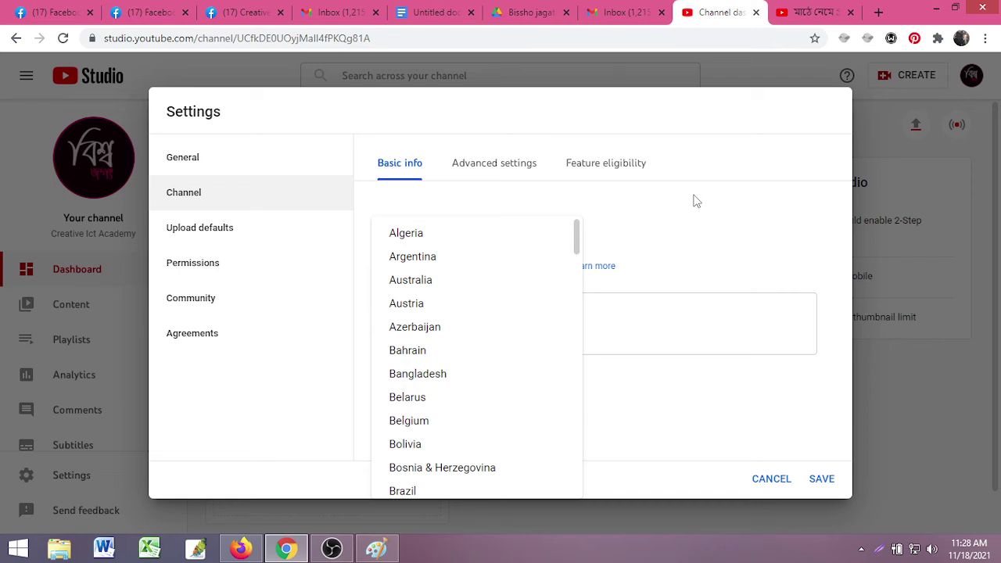
left_click(631, 164)
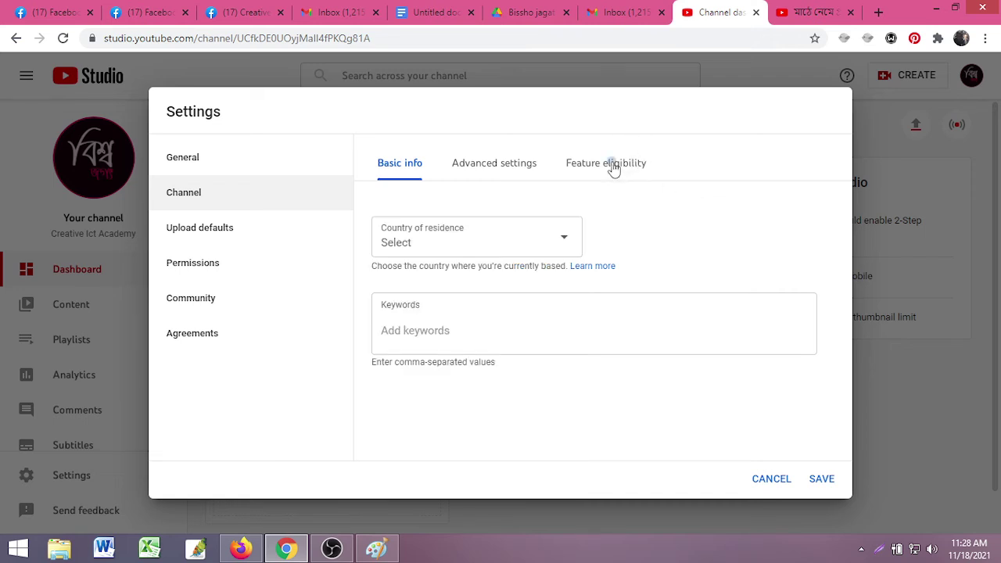
left_click(614, 163)
Step: Expand and collapse Intermediate features, then return to Basic info via Advanced settings
left_click(788, 333)
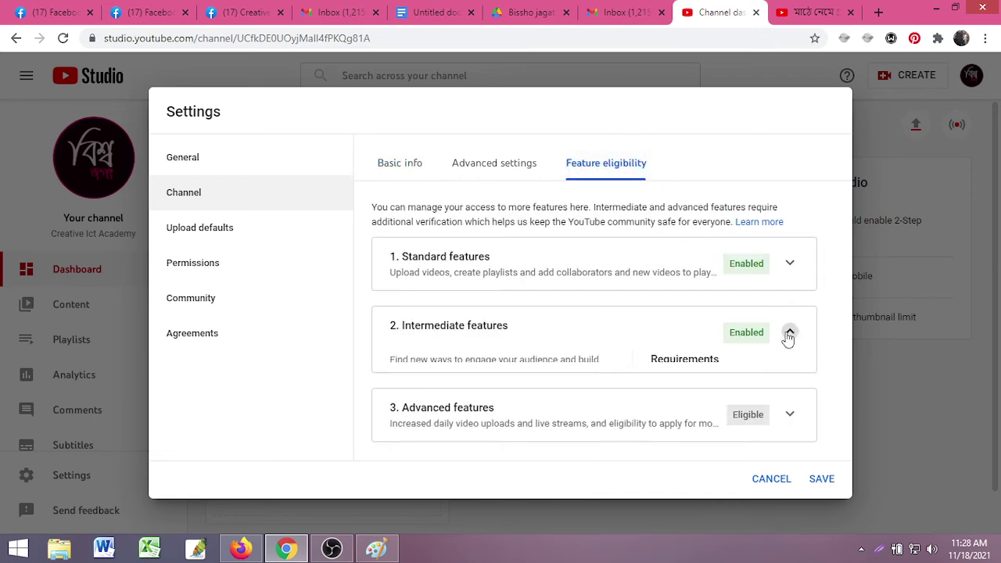
scroll(623, 375, "down", 2)
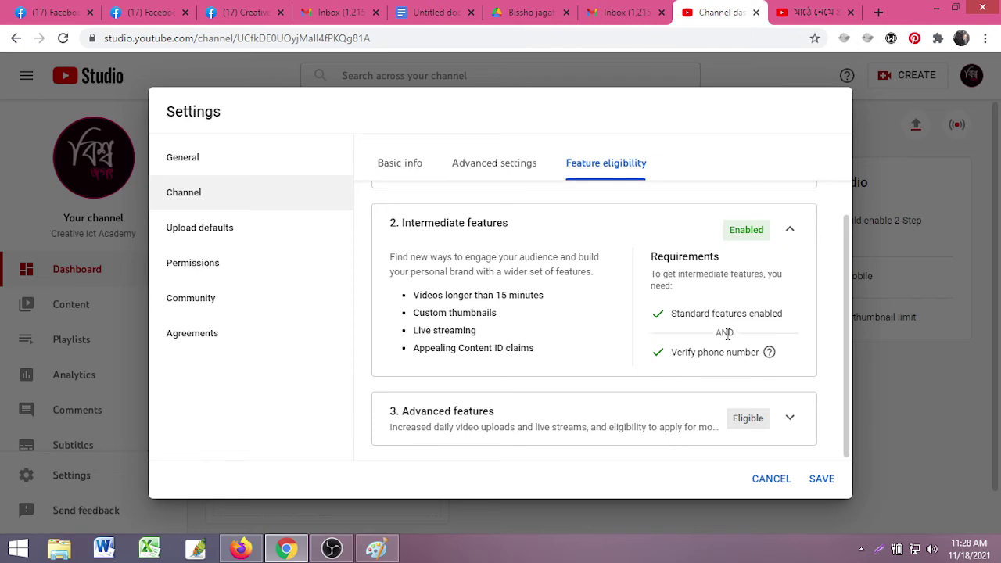
left_click(789, 229)
left_click(495, 163)
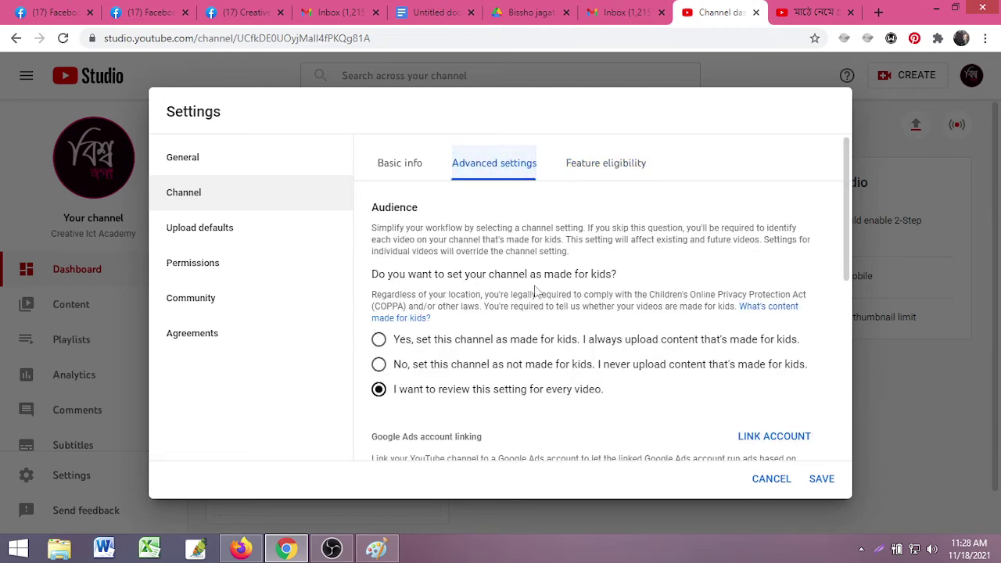
left_click(400, 163)
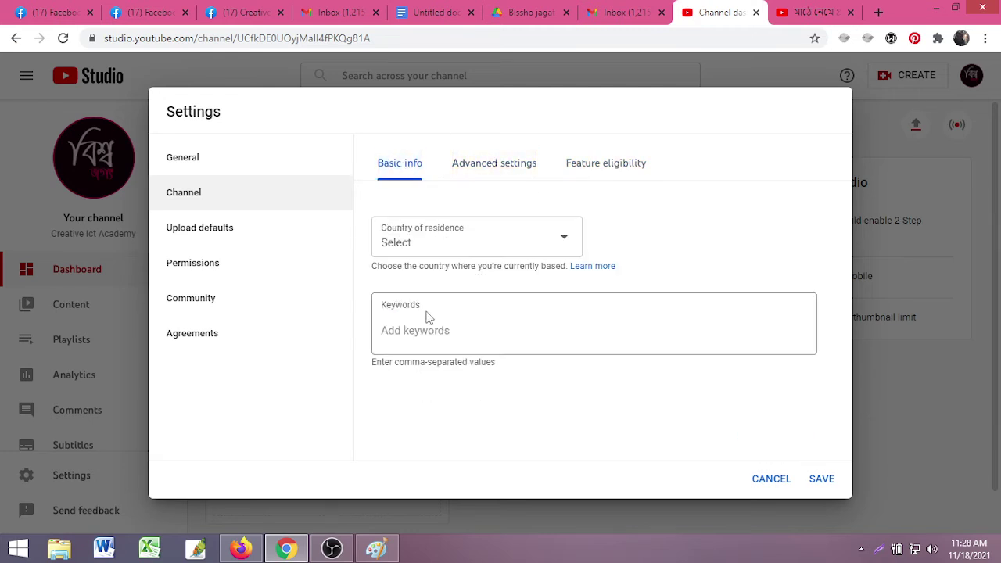
Step: Choose United States as country of residence and focus the Keywords field
left_click(547, 246)
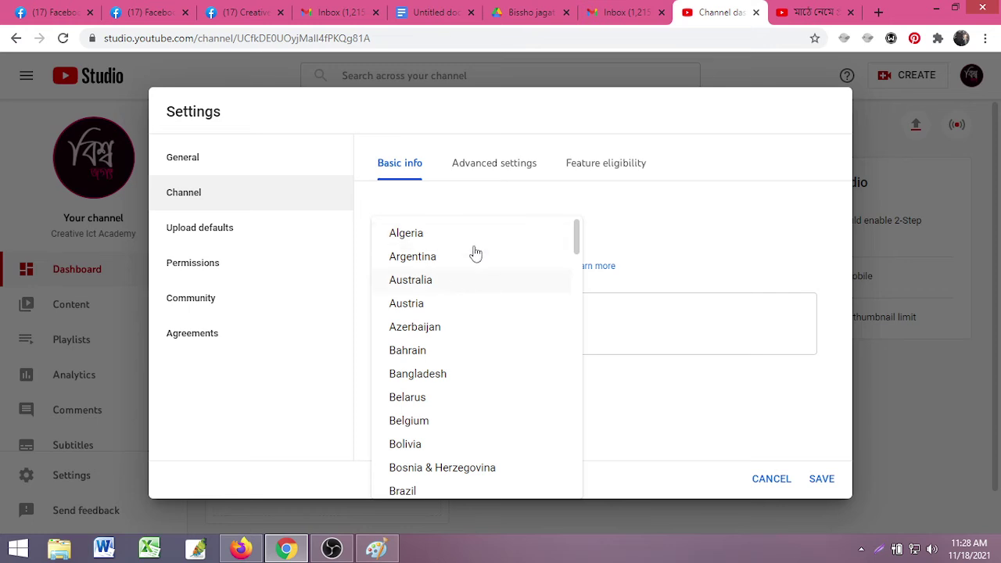
scroll(442, 372, "down", 7)
scroll(426, 408, "down", 10)
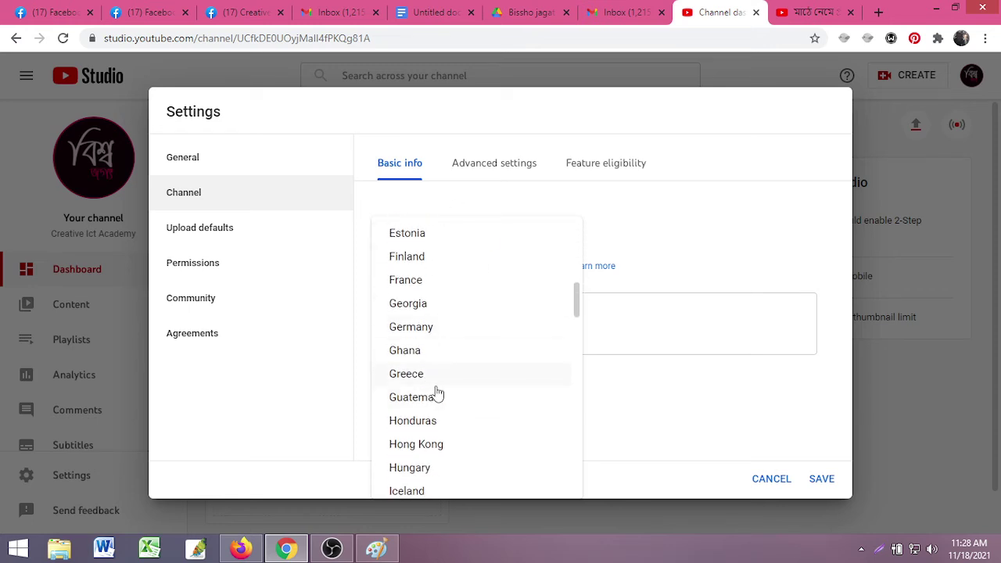
scroll(429, 397, "down", 10)
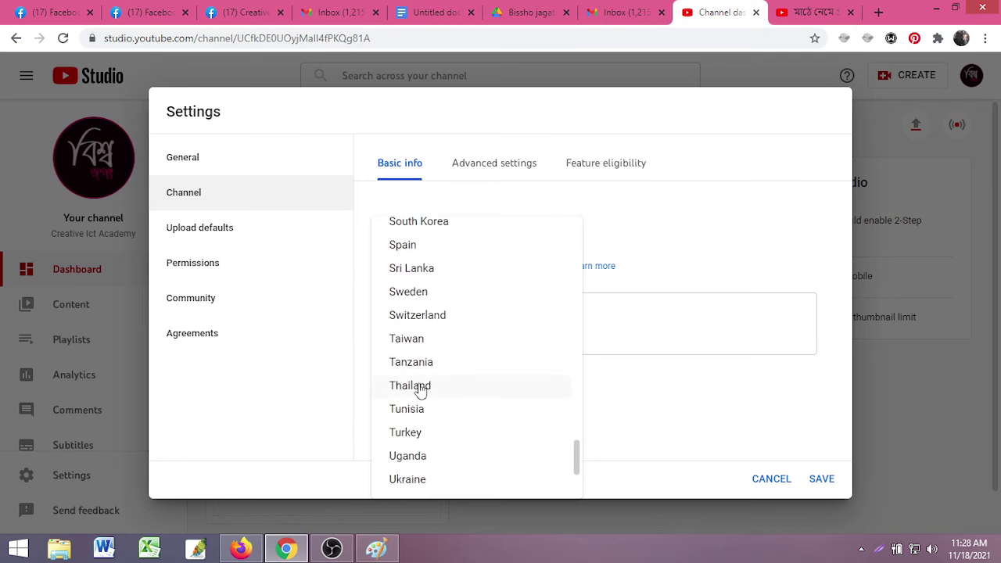
scroll(415, 426, "down", 2)
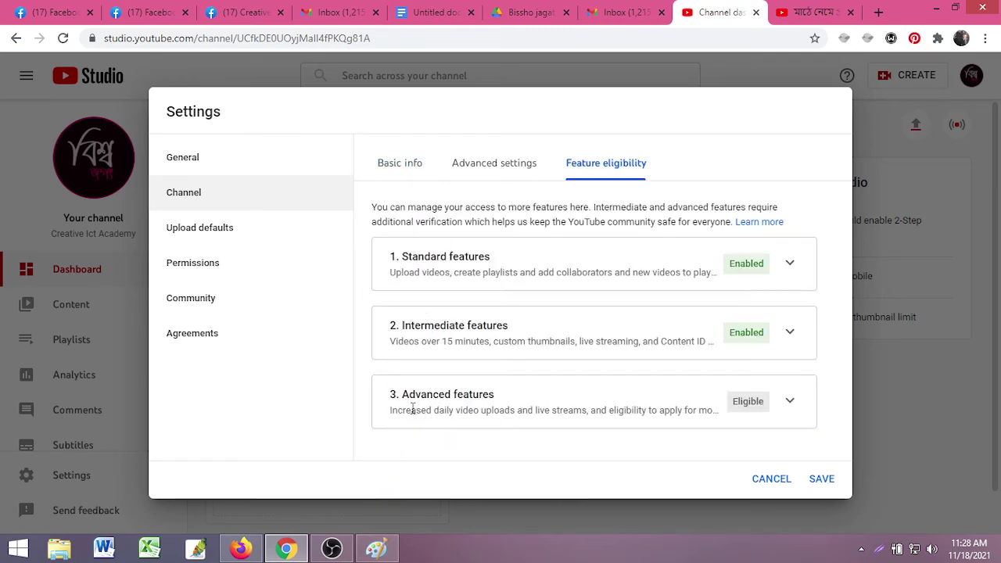
left_click(415, 163)
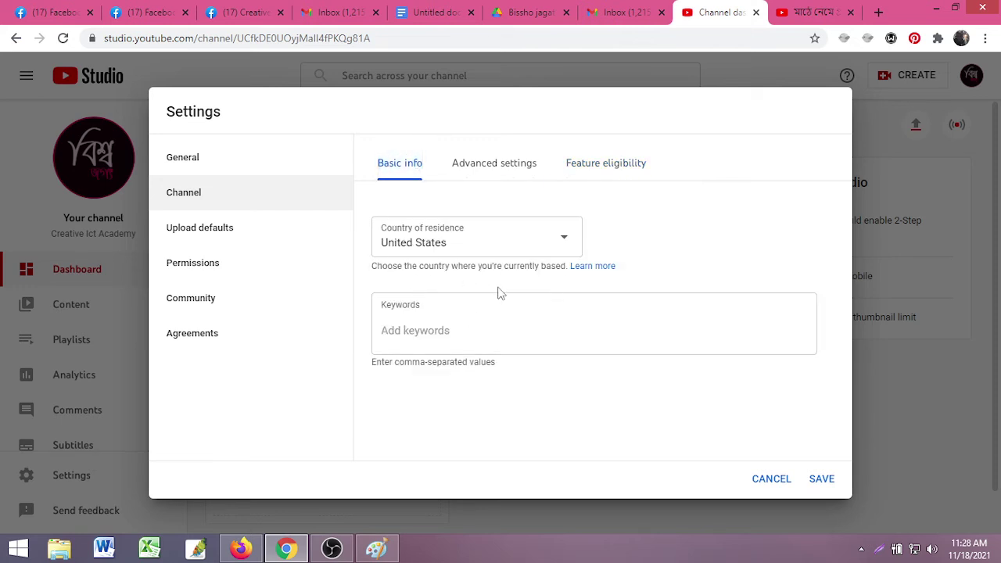
left_click(408, 330)
Step: Focus the Keywords field, look over Advanced settings and Feature eligibility, then open Upload defaults
left_click(459, 402)
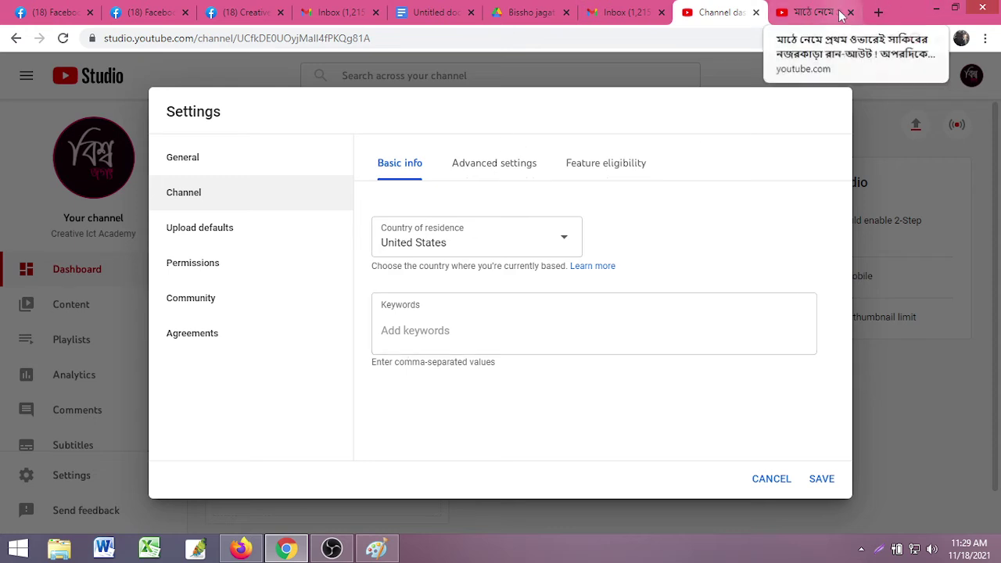
left_click(439, 332)
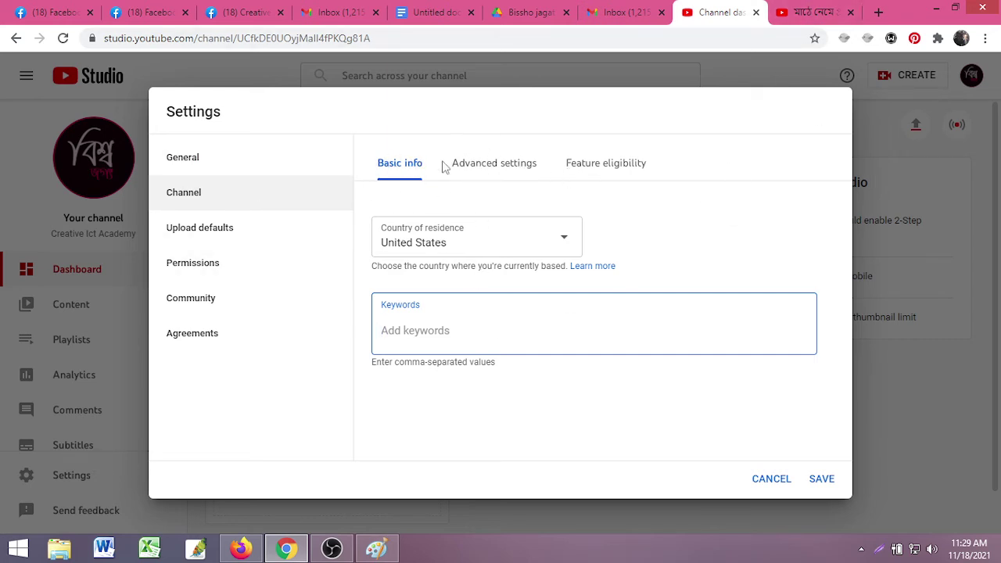
left_click(524, 167)
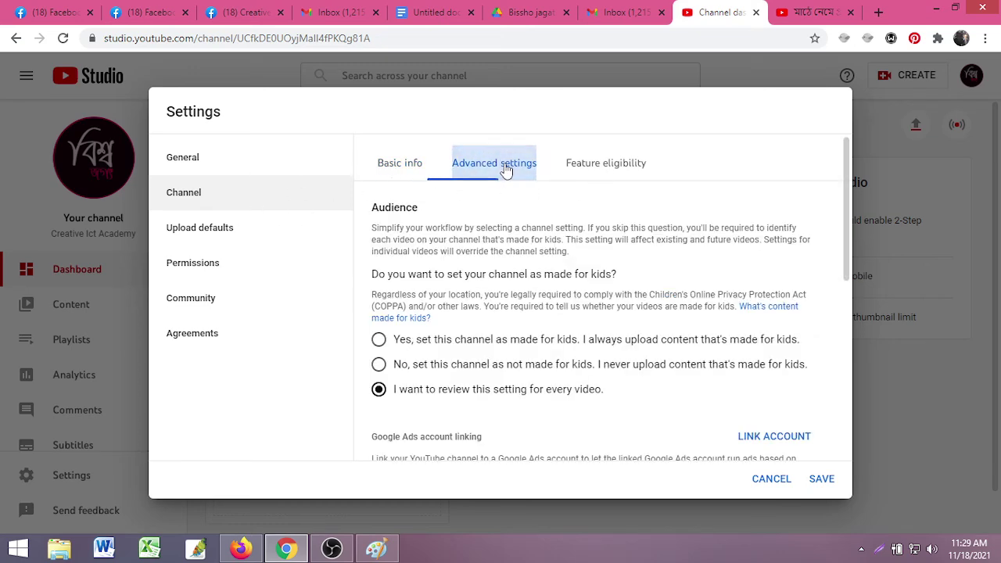
scroll(440, 362, "down", 5)
left_click(630, 170)
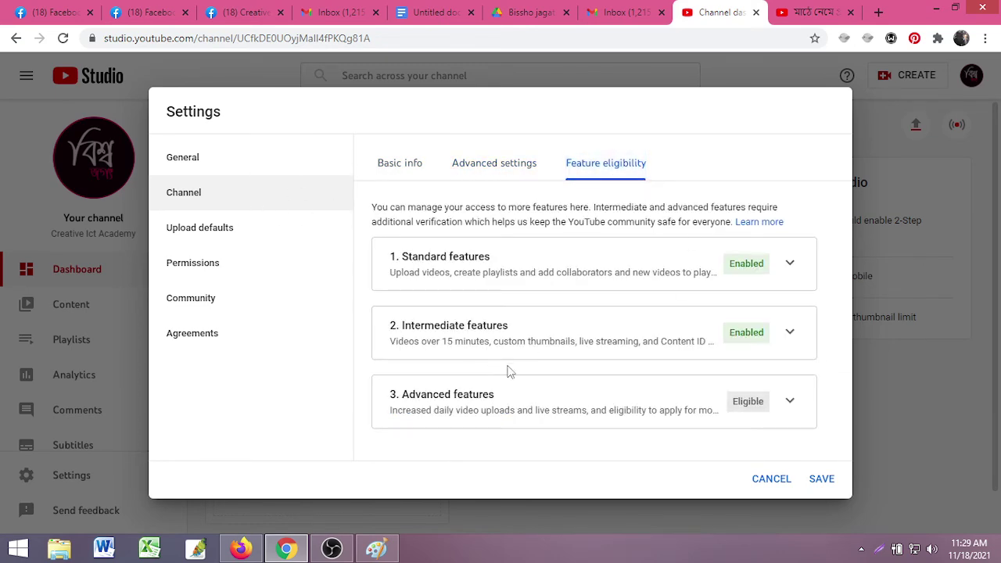
left_click(529, 177)
scroll(473, 363, "down", 5)
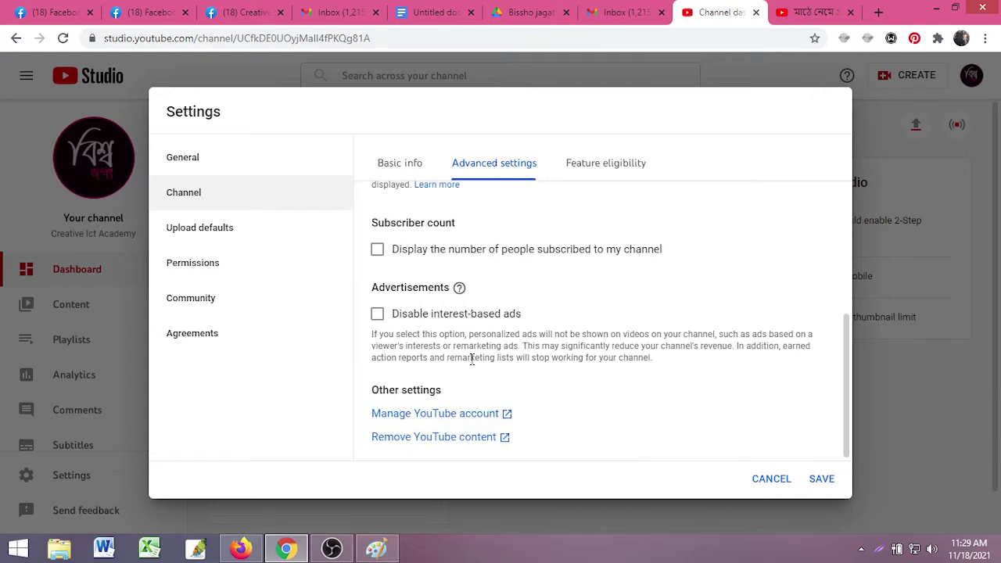
left_click(408, 179)
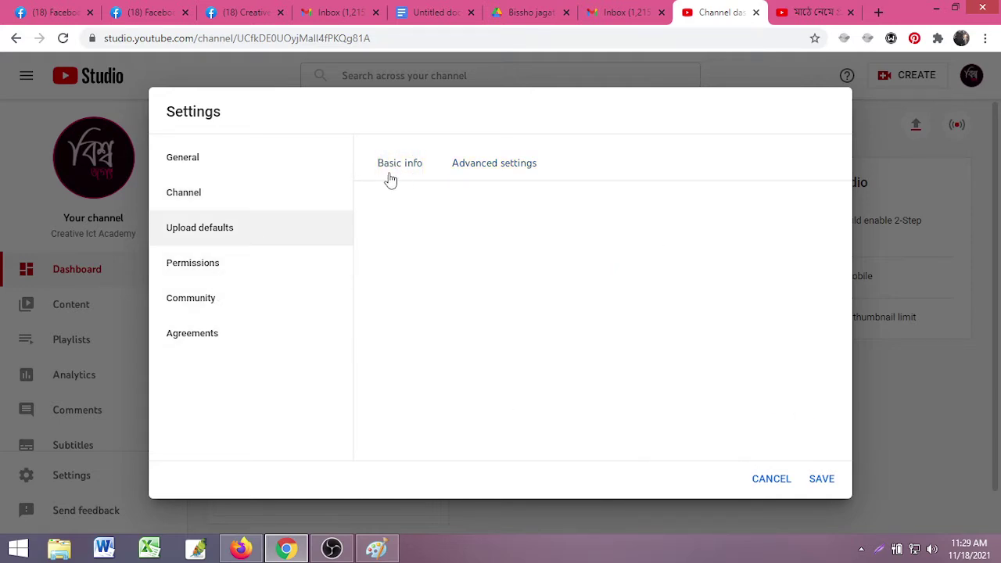
Step: Cancel the settings dialog and confirm discarding the unsaved changes
left_click(771, 478)
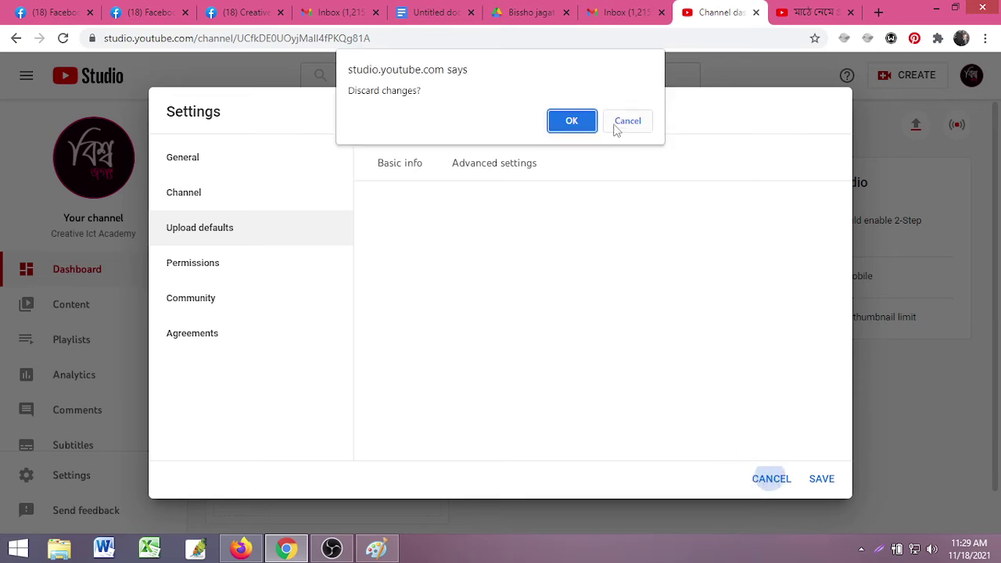
left_click(579, 122)
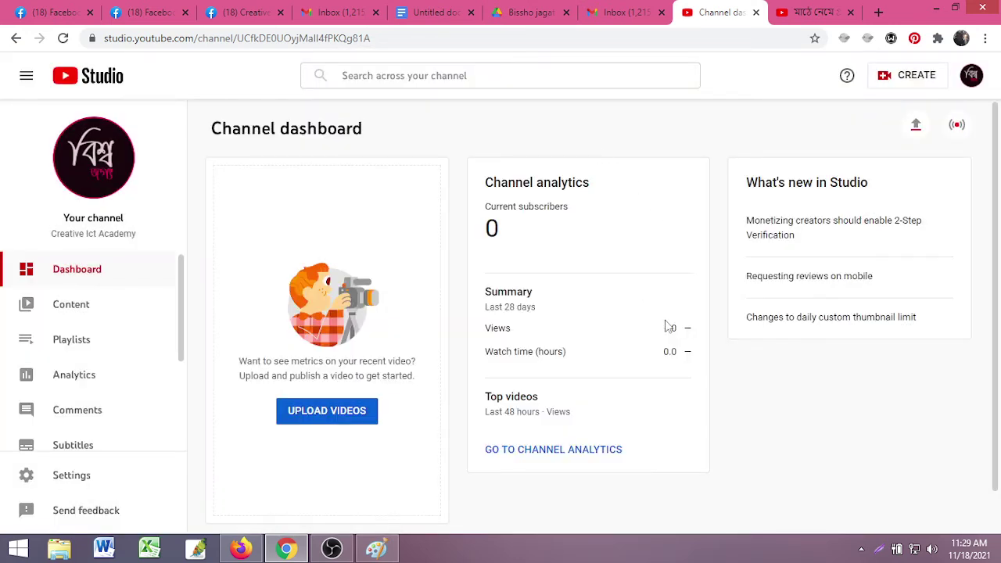
scroll(587, 315, "down", 1)
scroll(580, 317, "up", 1)
Step: Go to Your channel from the avatar menu and open its ABOUT page
left_click(970, 75)
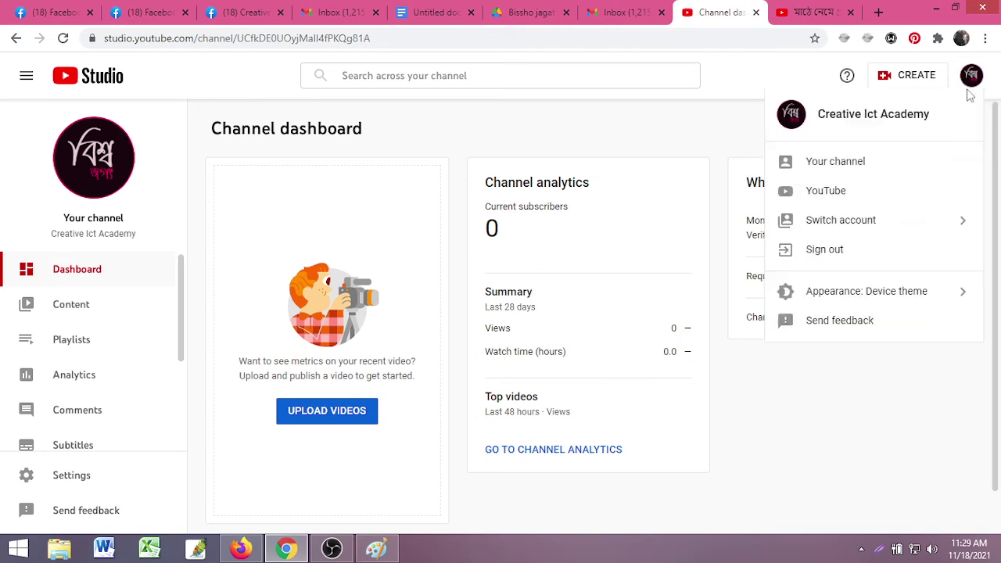
left_click(858, 163)
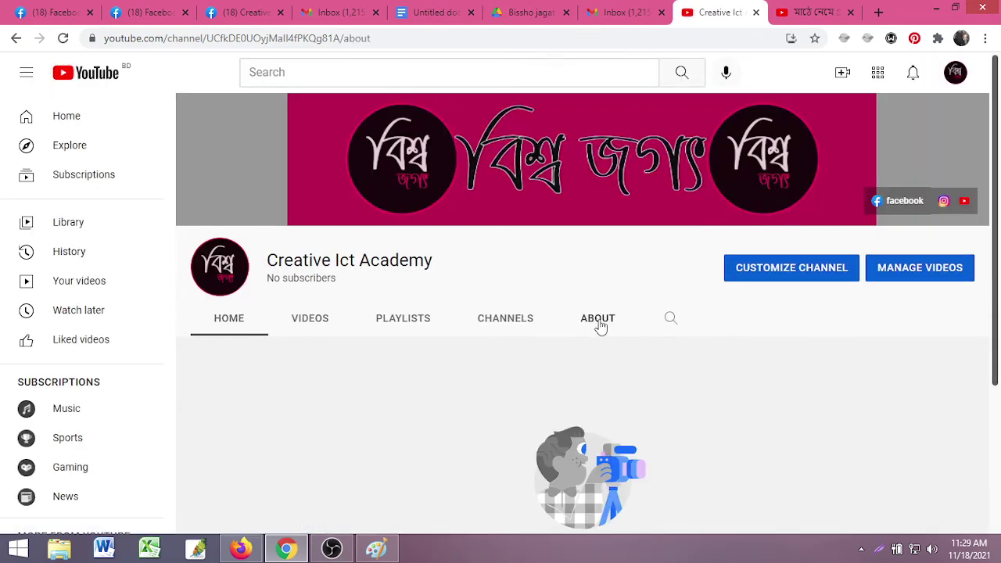
left_click(599, 322)
scroll(586, 331, "down", 2)
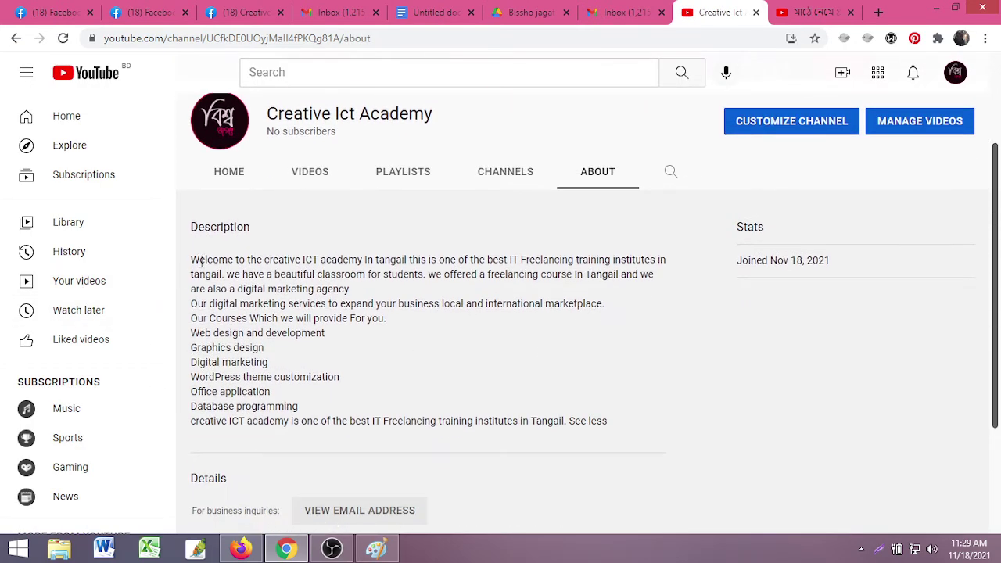
Step: Highlight parts of the channel description, notably 'Freelancing training institutes'
left_click_drag(199, 256, 361, 385)
left_click(362, 382)
left_click_drag(194, 261, 365, 260)
left_click(315, 289)
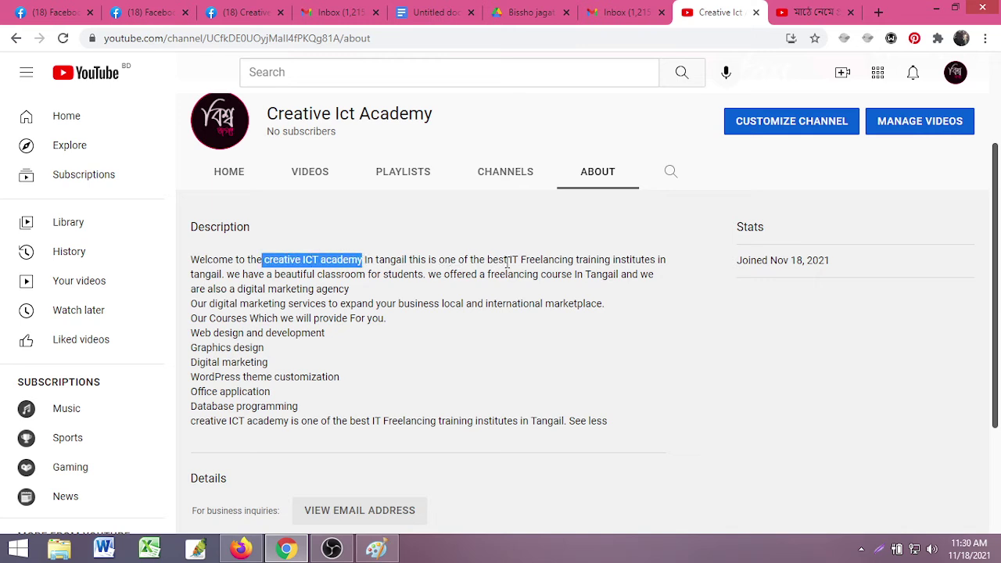
left_click_drag(509, 262, 657, 261)
left_click(610, 340)
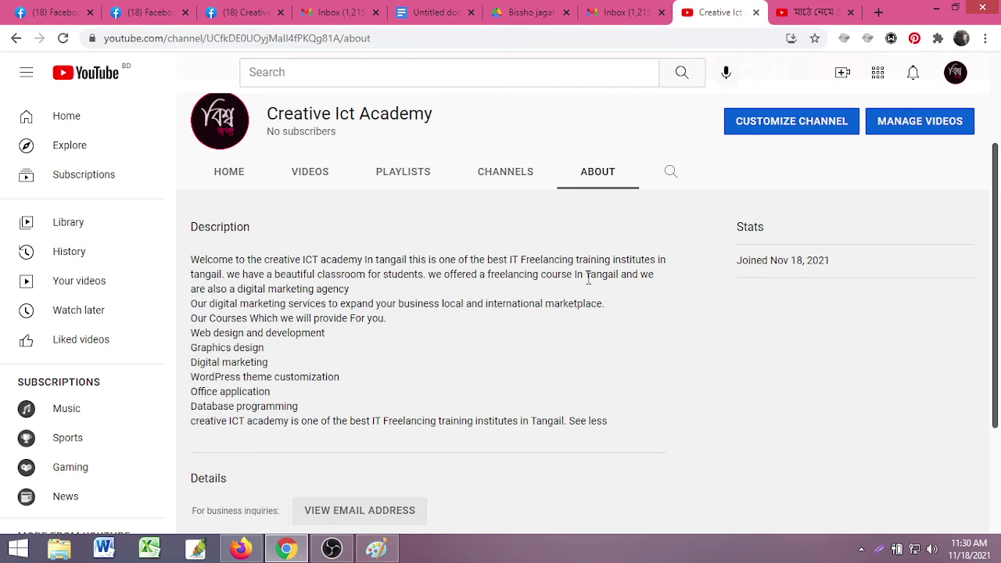
left_click_drag(656, 259, 519, 255)
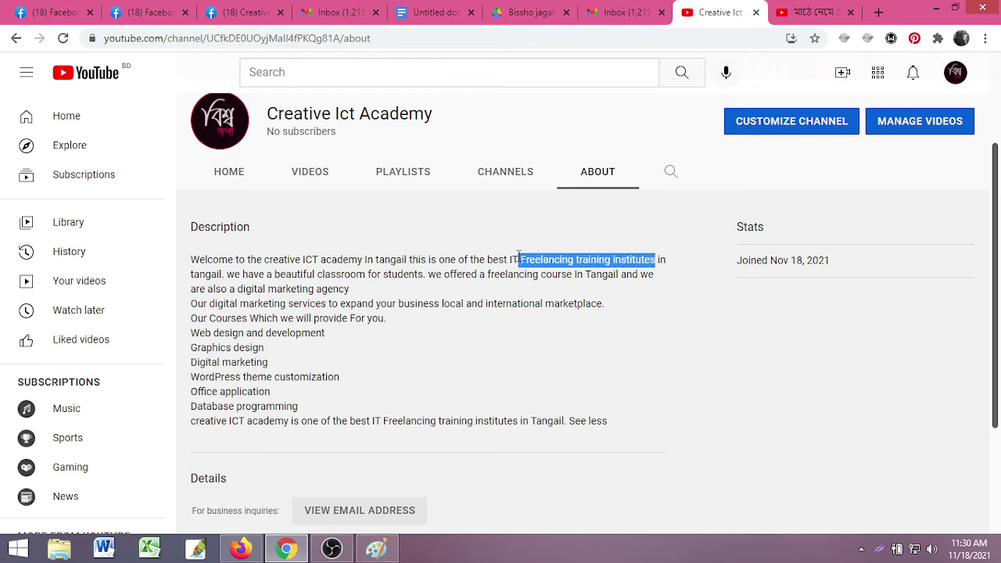
left_click(557, 278)
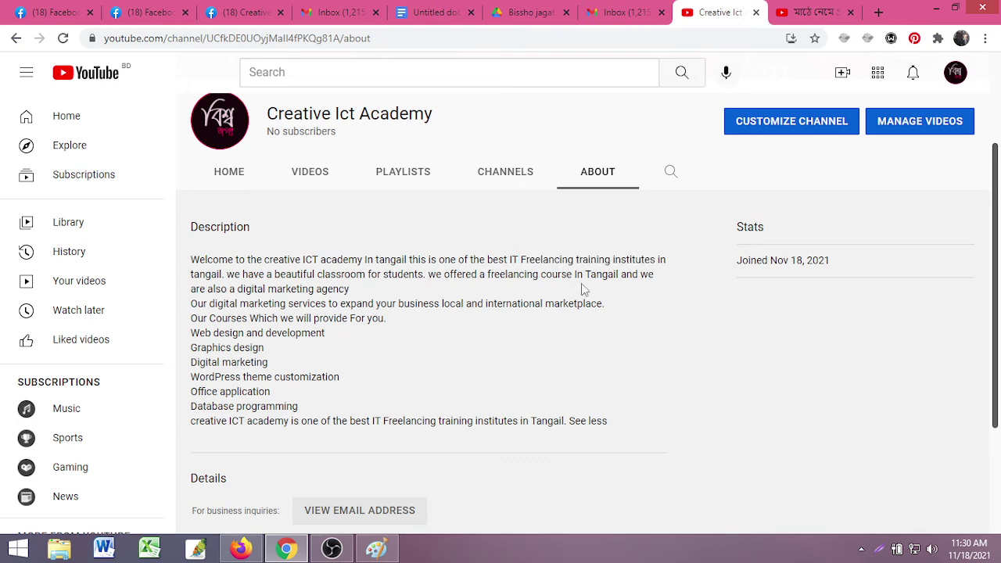
left_click_drag(520, 260, 663, 261)
left_click(648, 287)
scroll(428, 312, "up", 2)
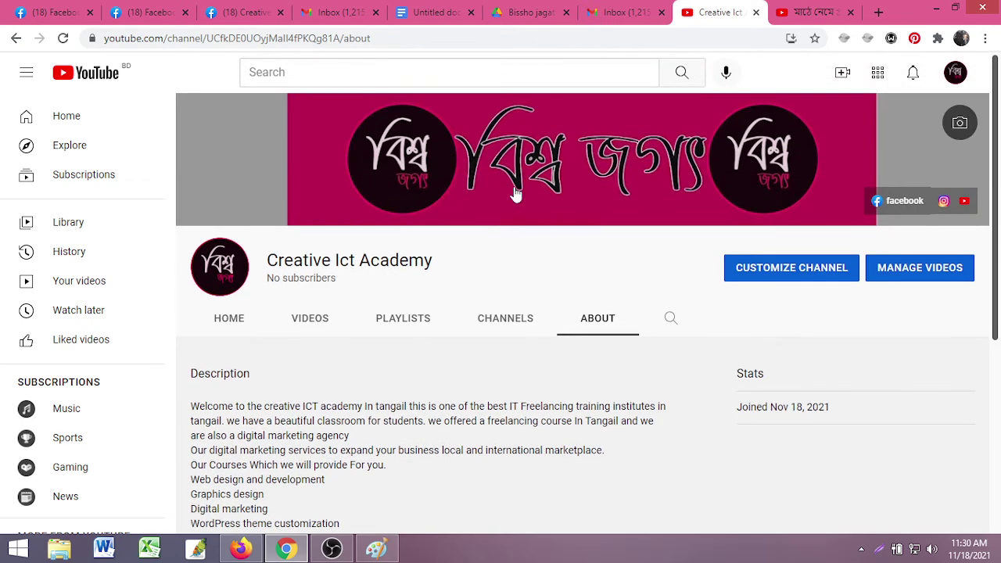
scroll(463, 316, "down", 4)
Step: Check the Gmail tab, close the extra YouTube video tab and open a new tab
left_click(619, 14)
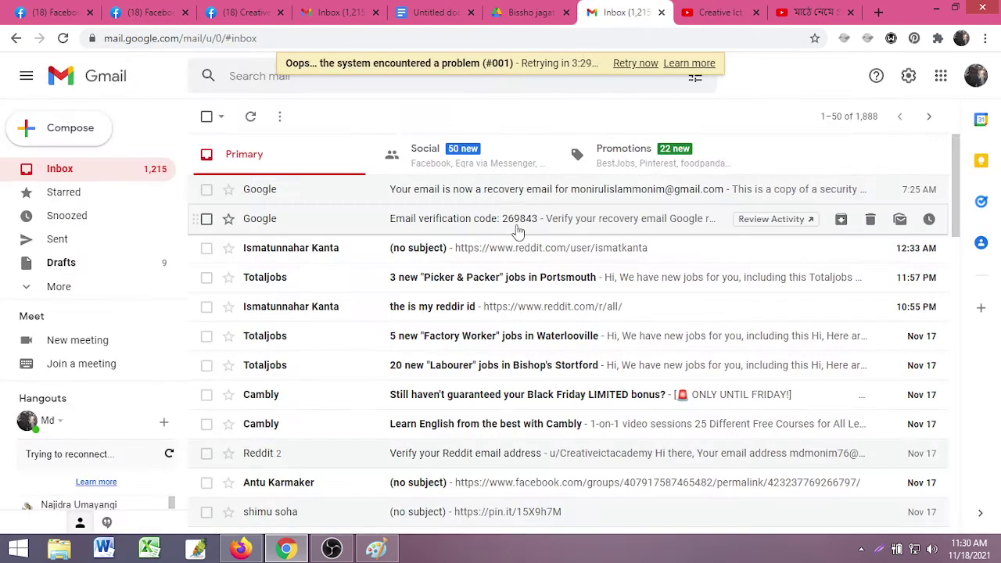
left_click(716, 13)
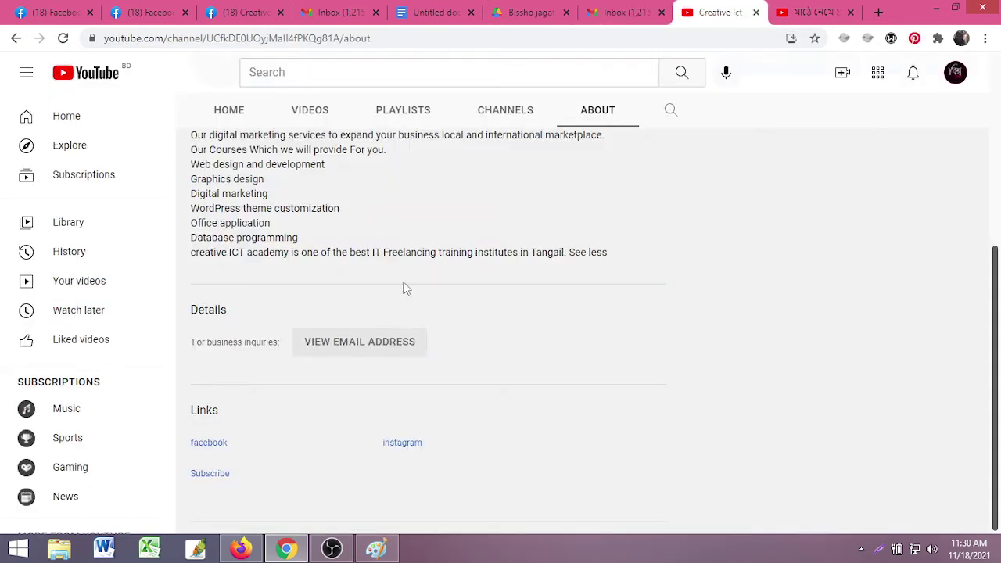
scroll(415, 313, "up", 3)
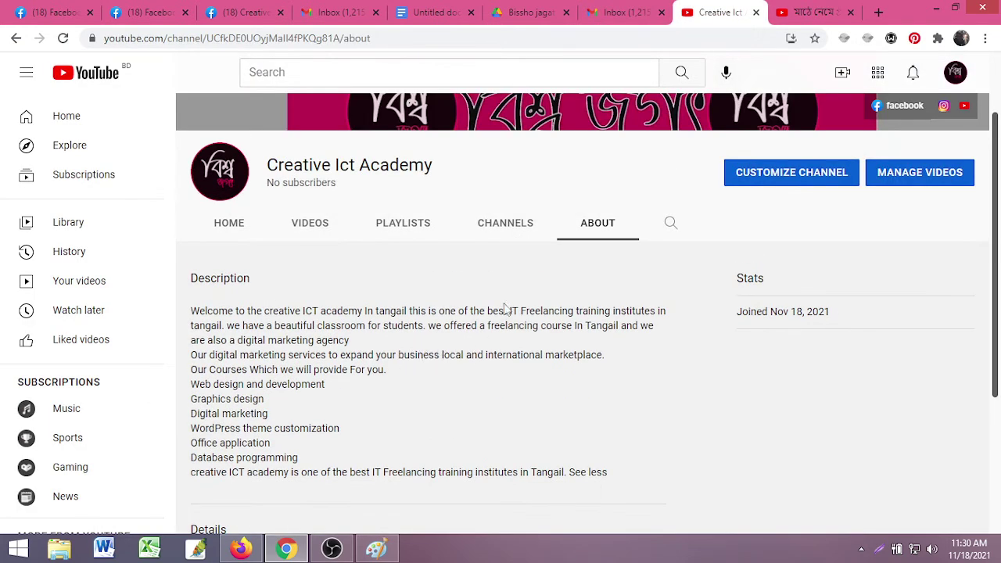
left_click(619, 13)
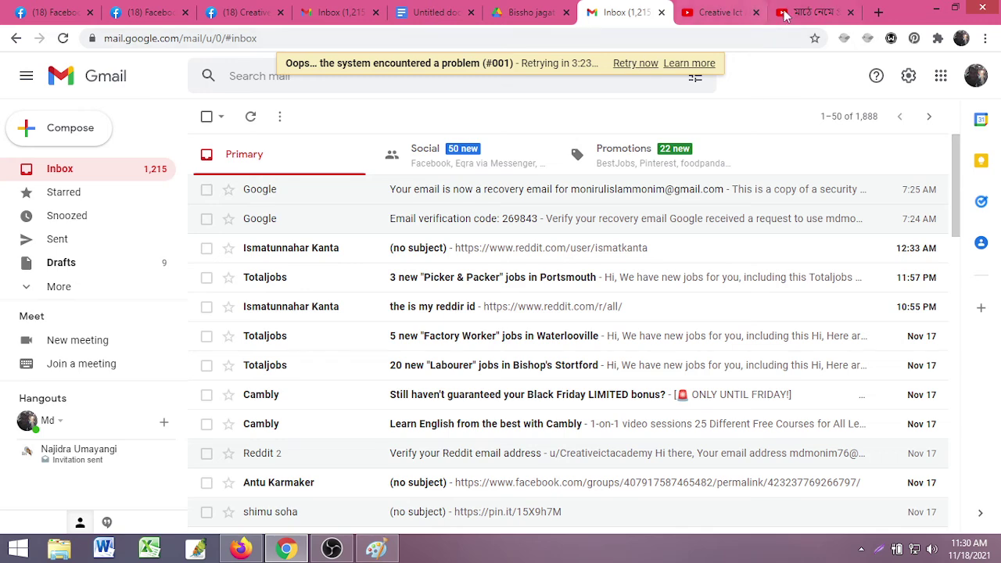
left_click(813, 13)
left_click(849, 12)
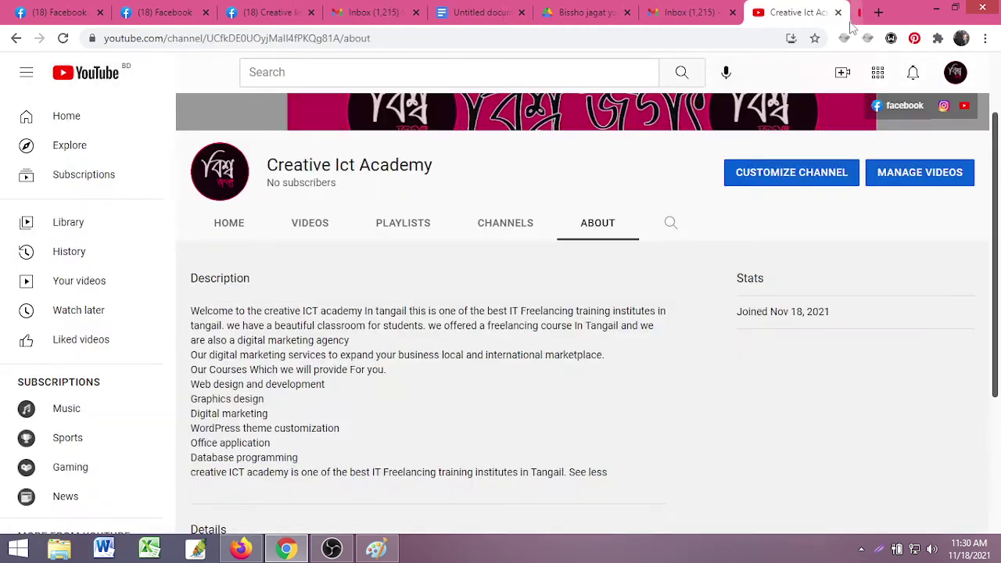
left_click(874, 13)
Step: Search 'youtube channel keyword research' from the address bar and open 'YouTube Keyword Tool - Ahrefs'
left_click(587, 36)
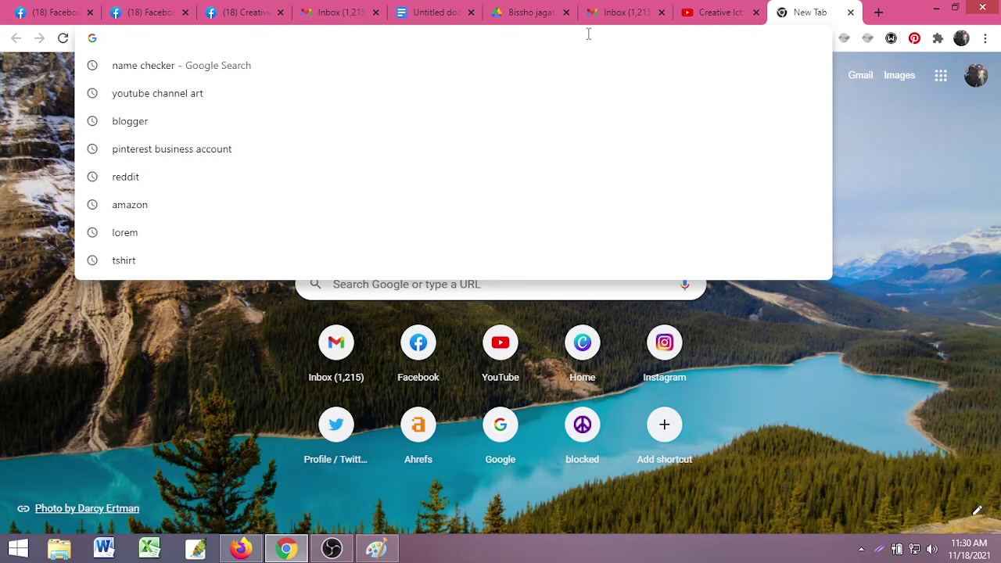
type("youtube")
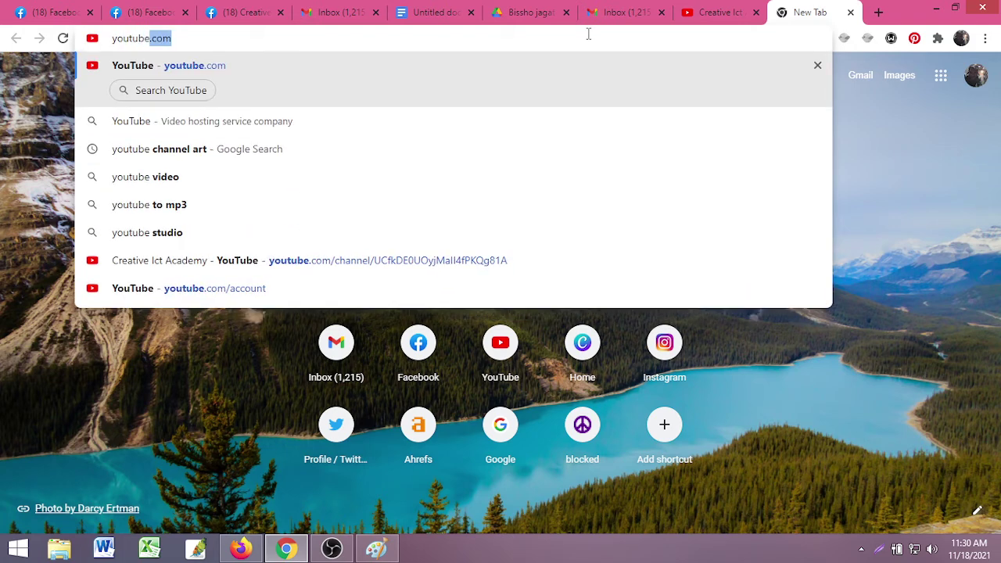
key("BackSpace")
key("BackSpace")
key("BackSpace")
key("BackSpace")
key("BackSpace")
key("BackSpace")
key("BackSpace")
key("BackSpace")
type("y")
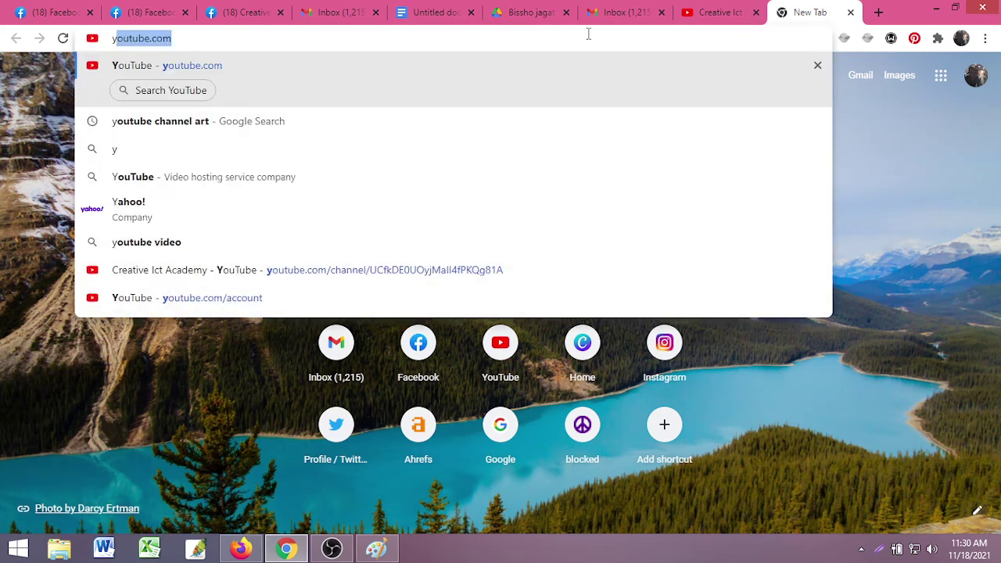
type("outube channe")
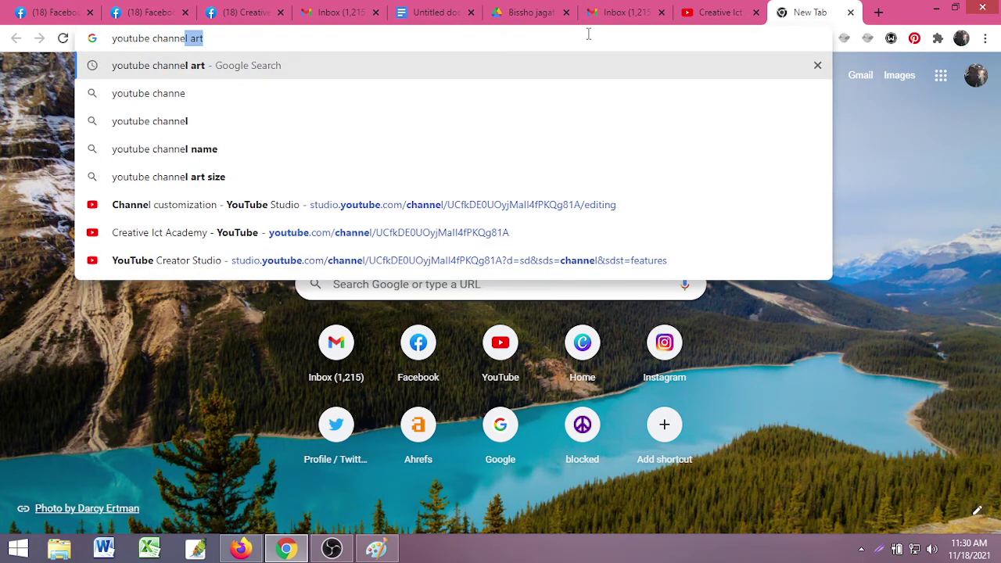
type("l has")
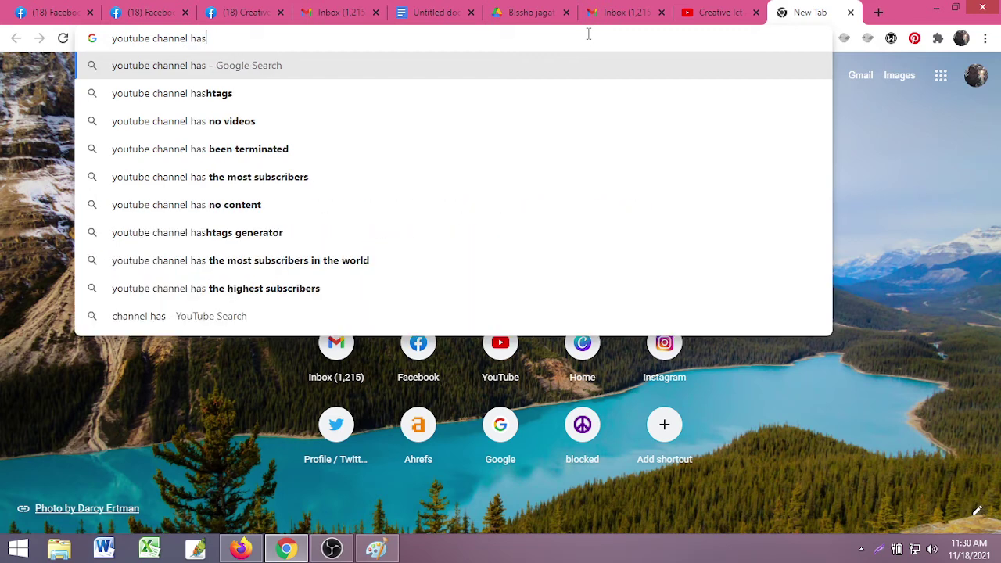
key("BackSpace")
key("BackSpace")
key("BackSpace")
type("ke")
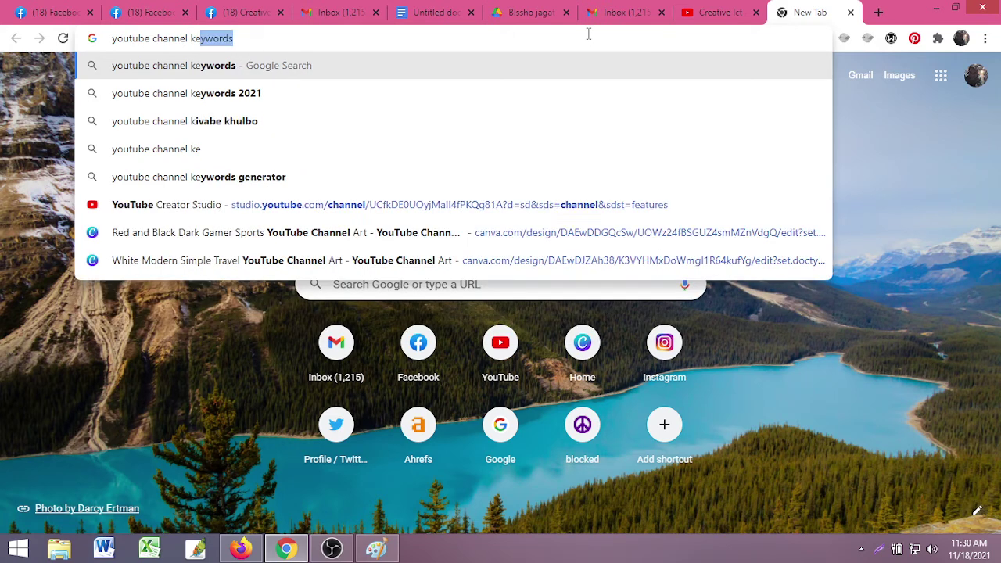
type("yword")
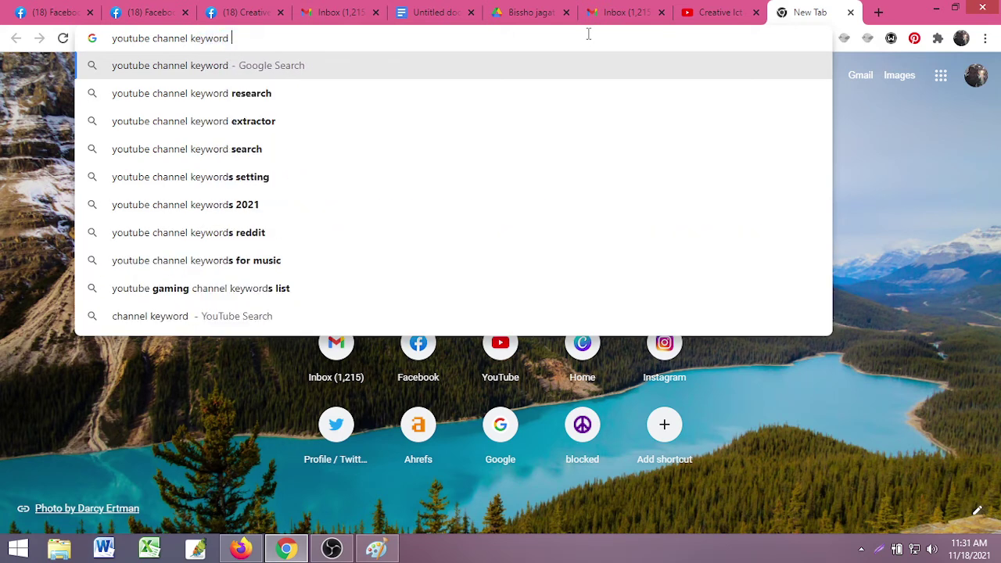
key("Down")
key("Return")
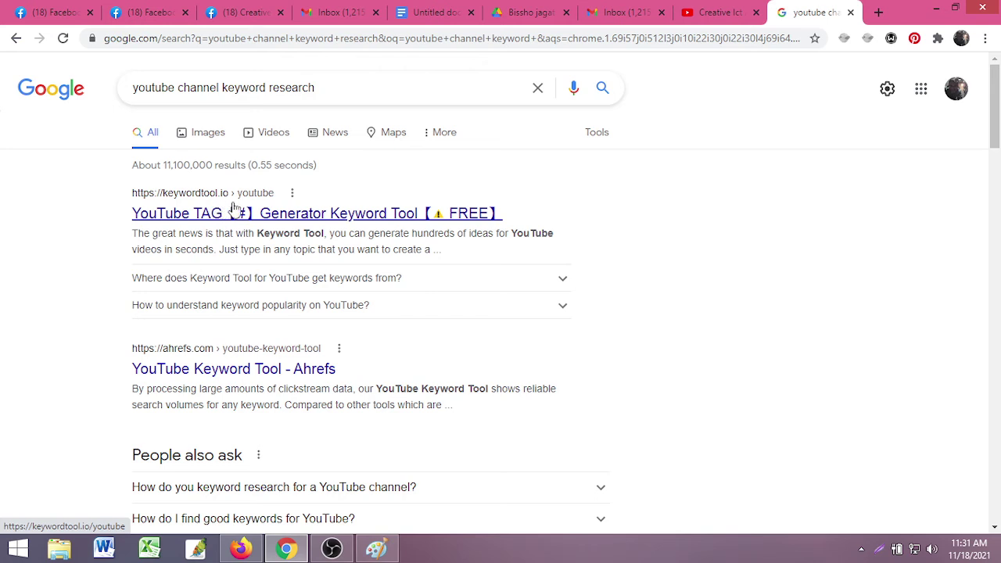
scroll(304, 291, "down", 2)
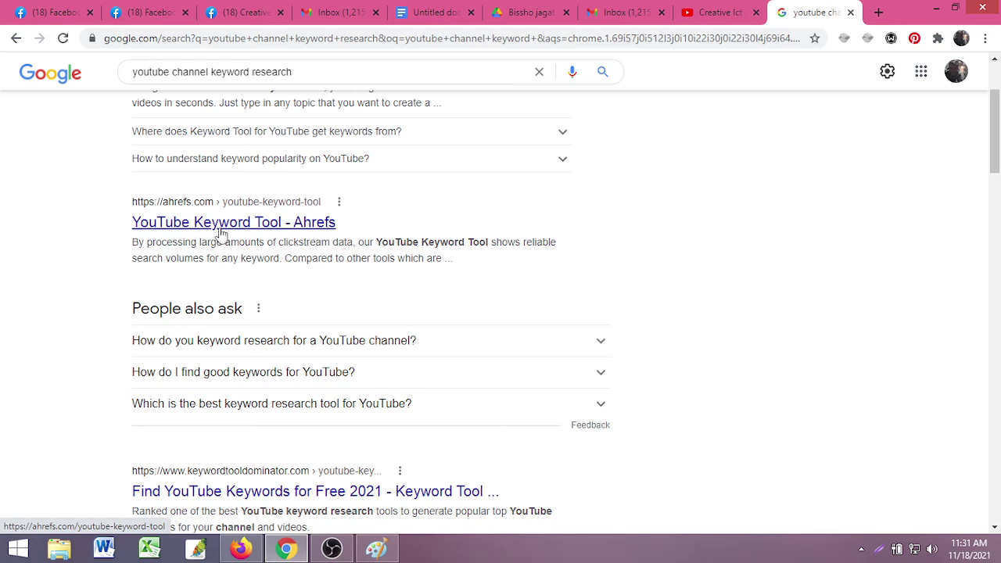
left_click(232, 227)
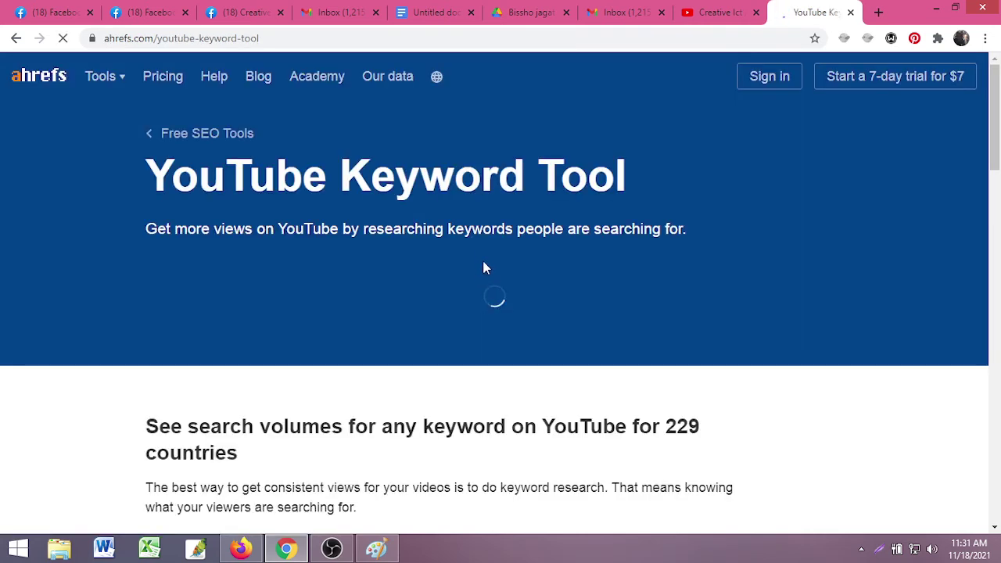
Step: Change the Ahrefs YouTube keyword country from United States to Bangladesh by searching 'ban'
scroll(483, 365, "down", 2)
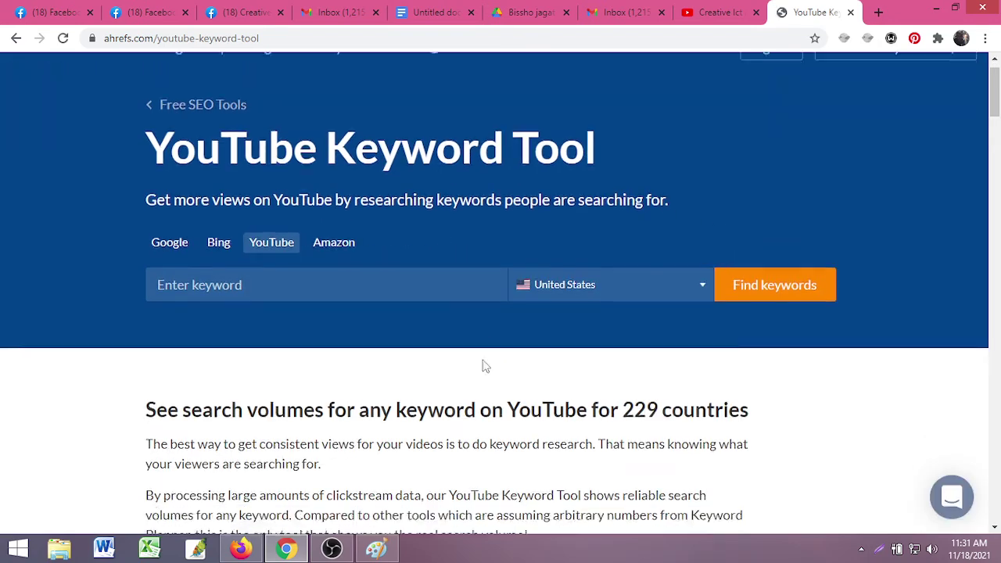
scroll(483, 364, "up", 1)
scroll(482, 365, "down", 5)
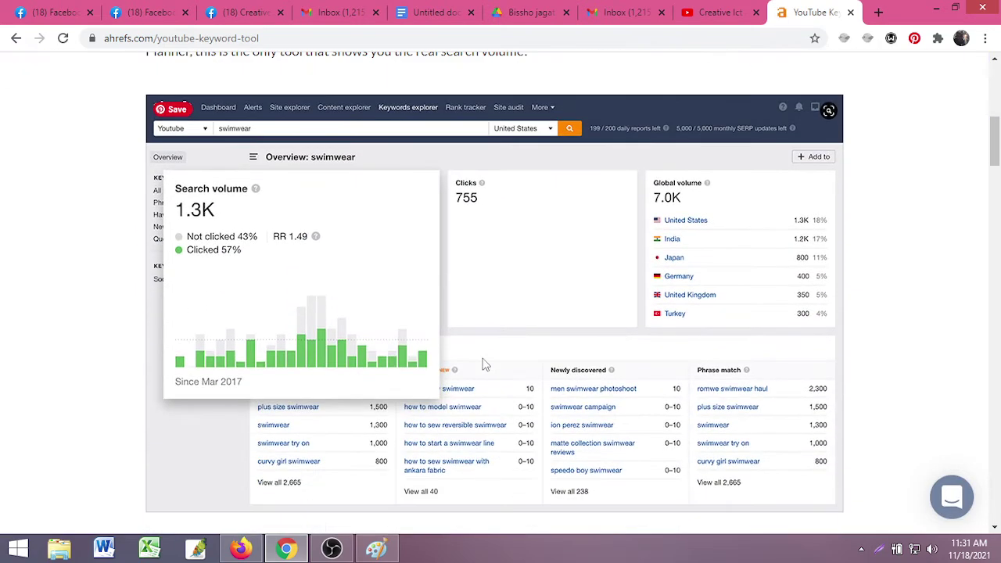
scroll(483, 364, "up", 5)
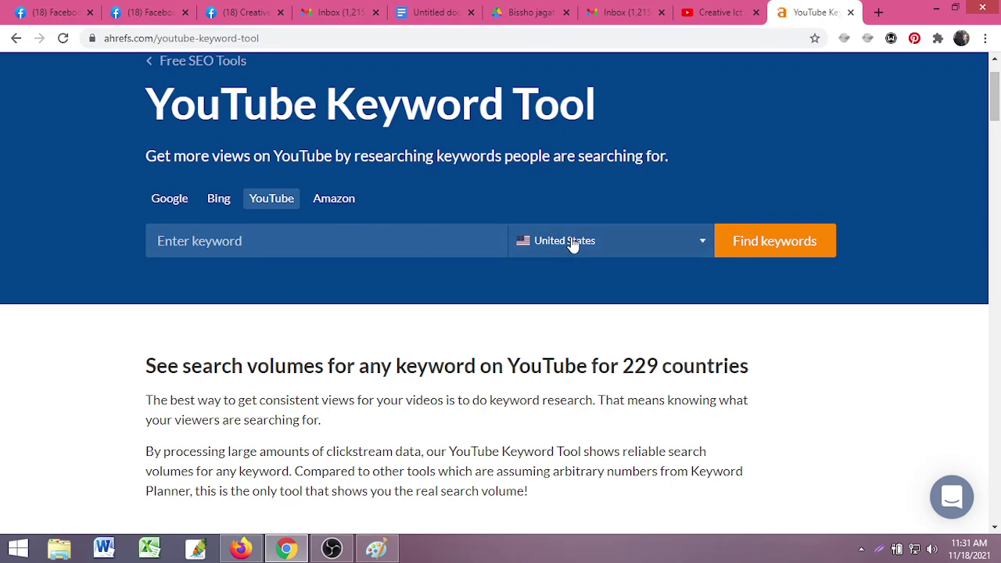
left_click(687, 243)
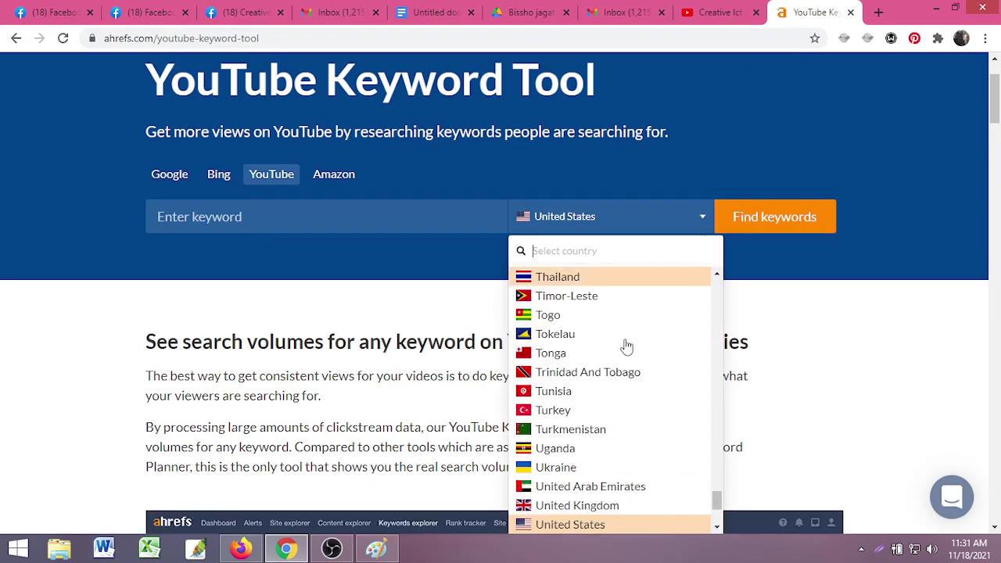
type("bb")
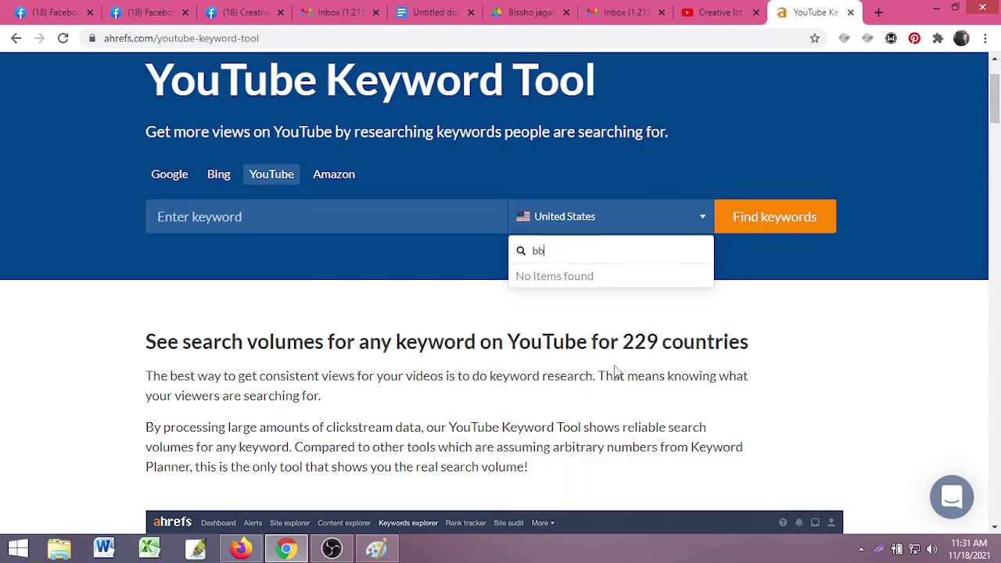
key("BackSpace")
type("an")
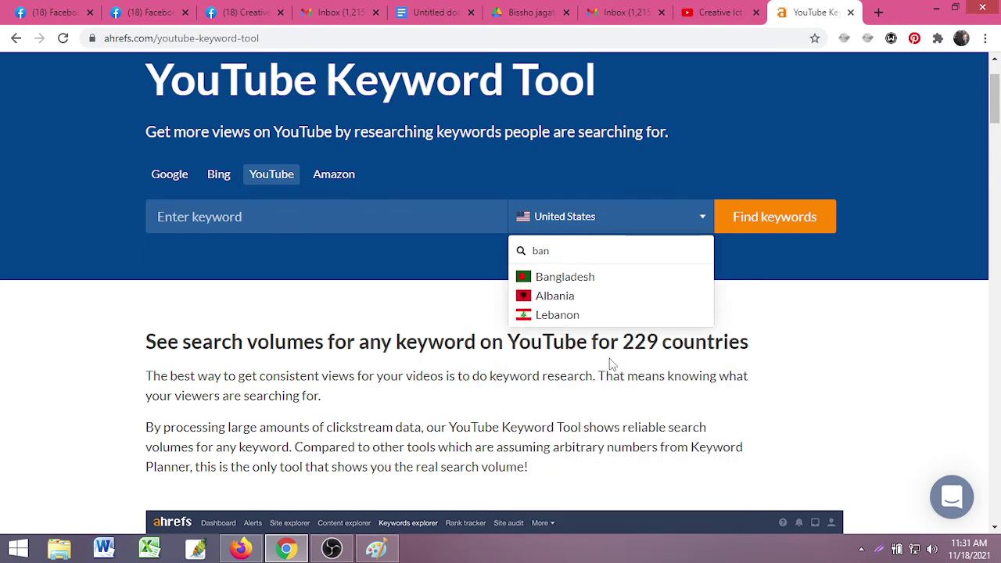
left_click(575, 277)
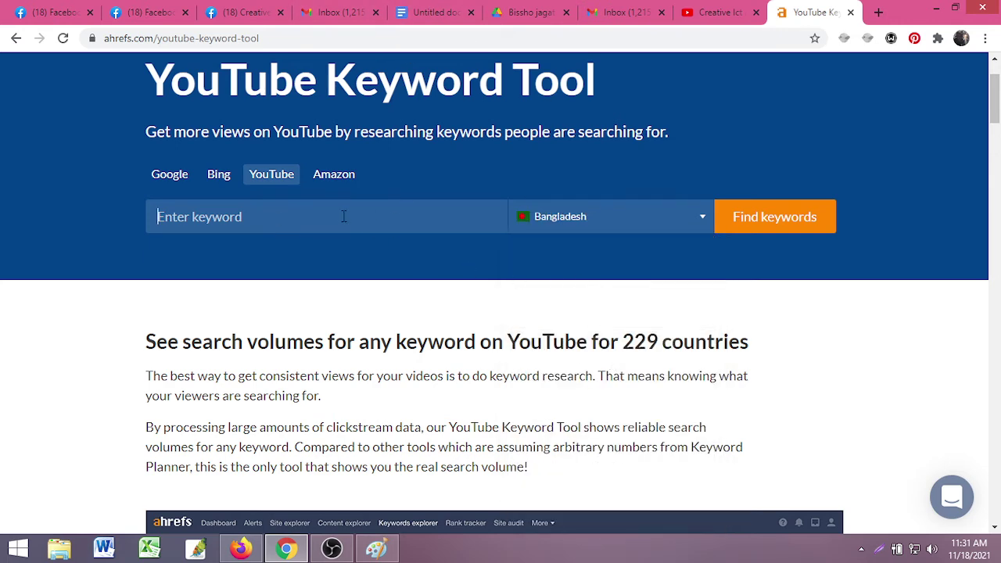
left_click(715, 12)
Step: Copy 'Freelancing training' from the channel About description, search it in Ahrefs, and pass reCAPTCHA
left_click(614, 9)
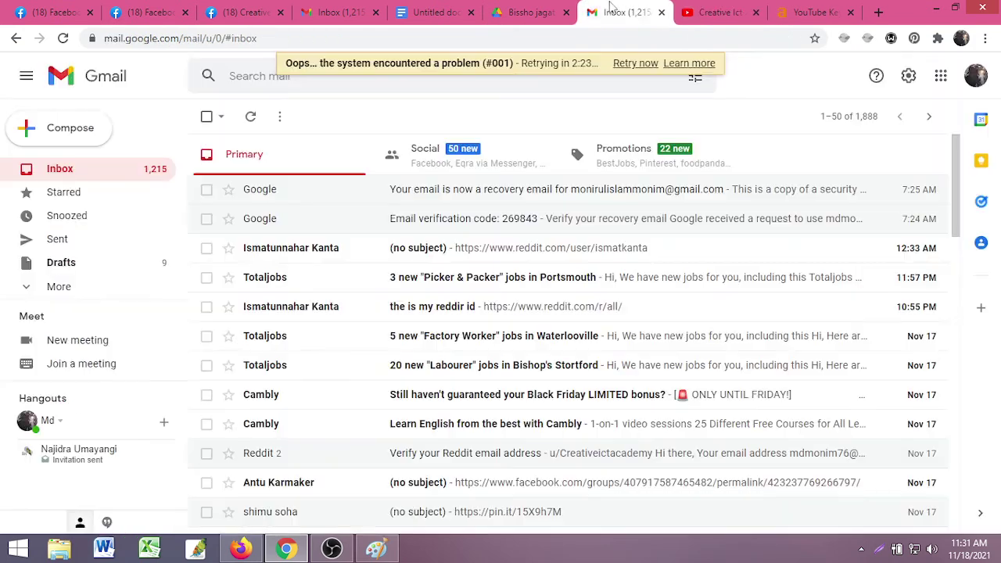
left_click(687, 9)
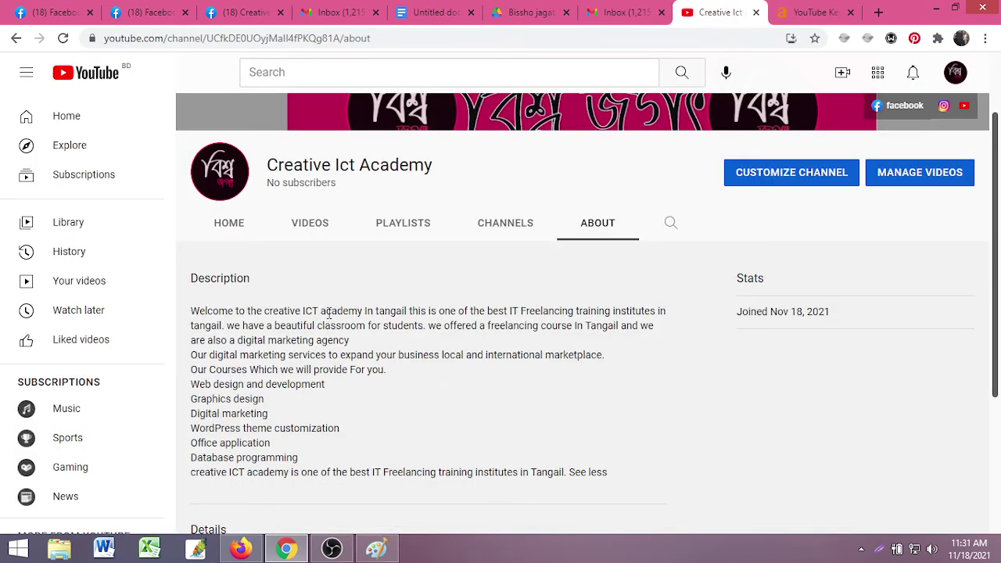
left_click_drag(265, 311, 367, 317)
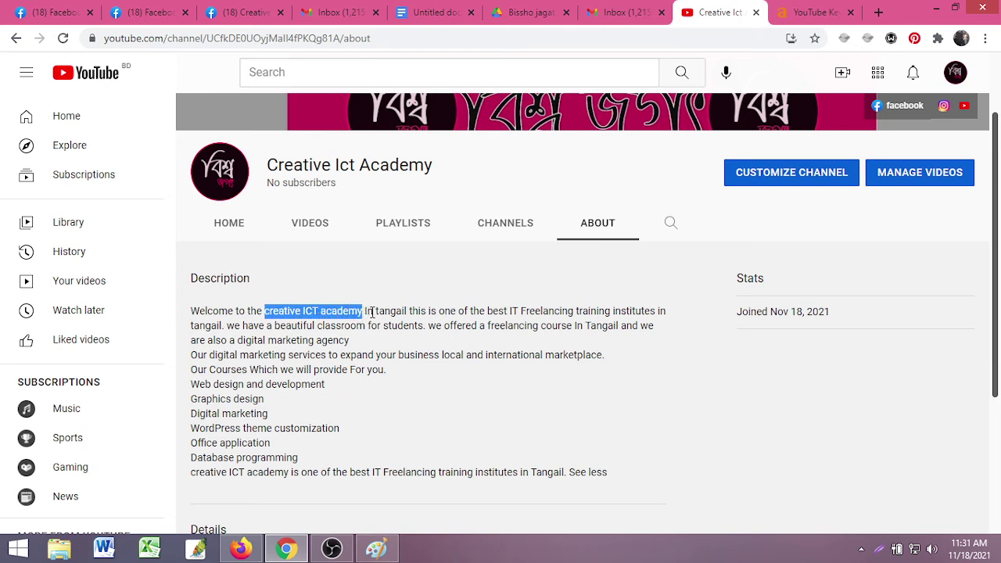
left_click_drag(521, 311, 608, 311)
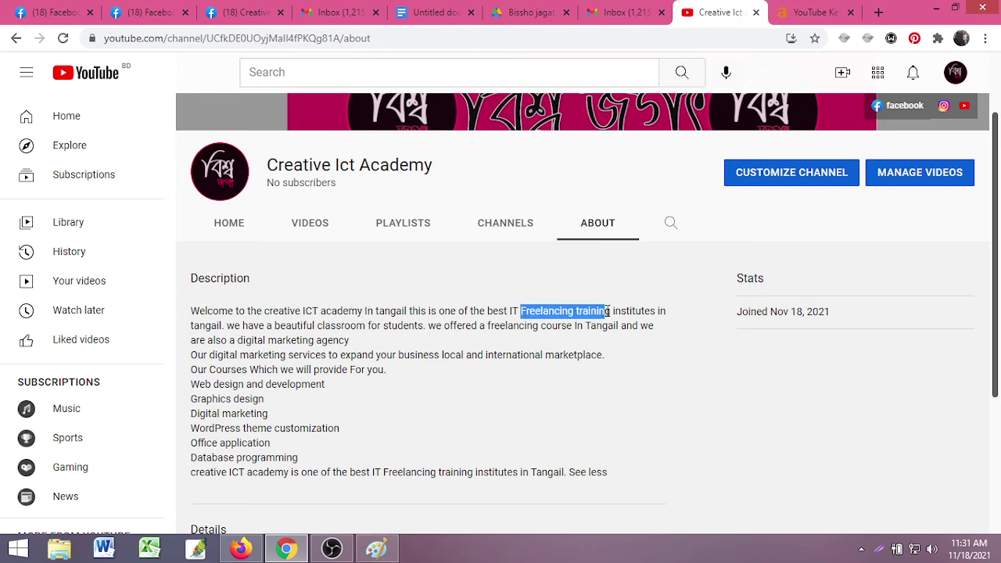
left_click(813, 11)
type("Freelancing training")
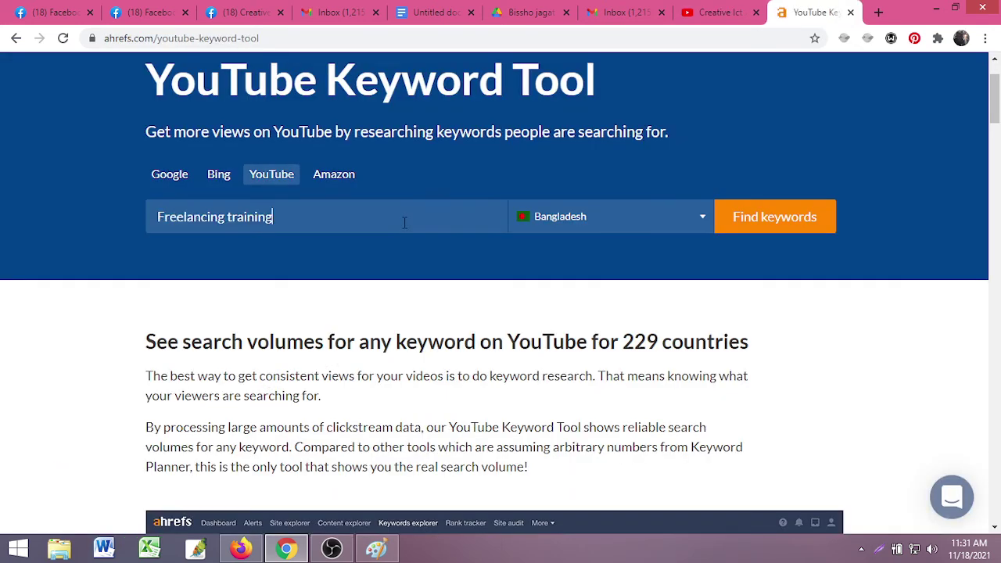
left_click(774, 223)
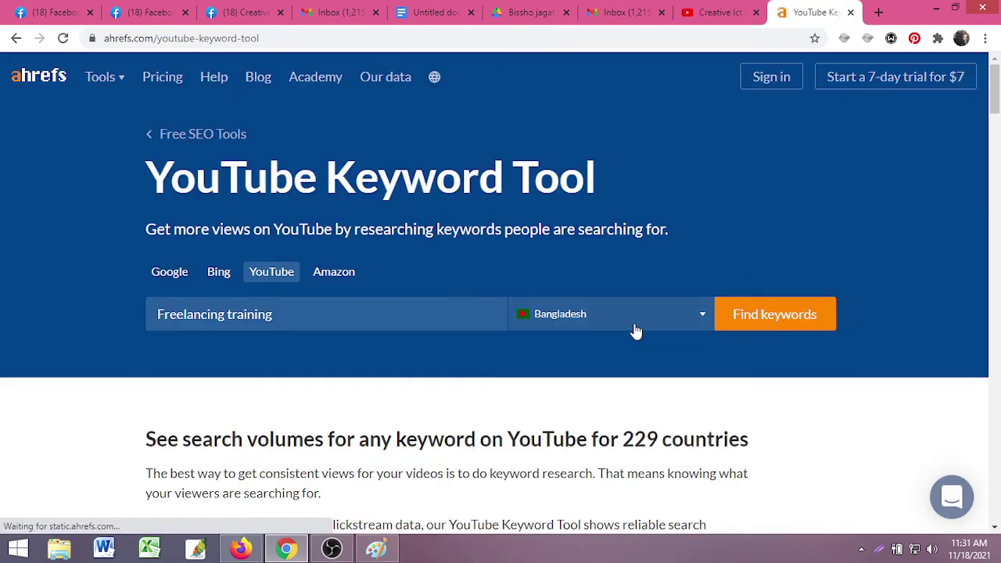
left_click(635, 268)
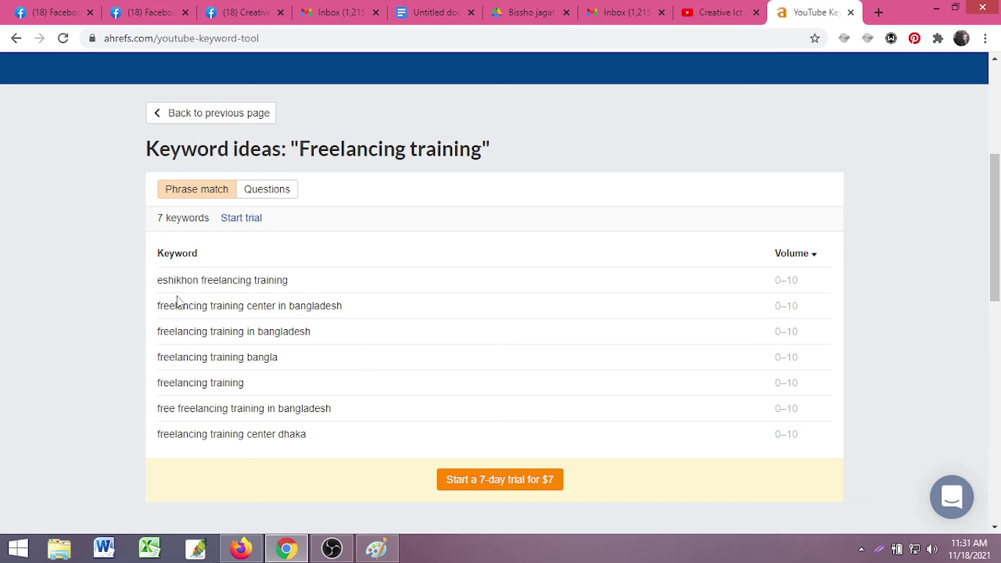
Step: Review the returned keyword ideas, then open the channel's Customize Channel page
left_click_drag(200, 281, 147, 283)
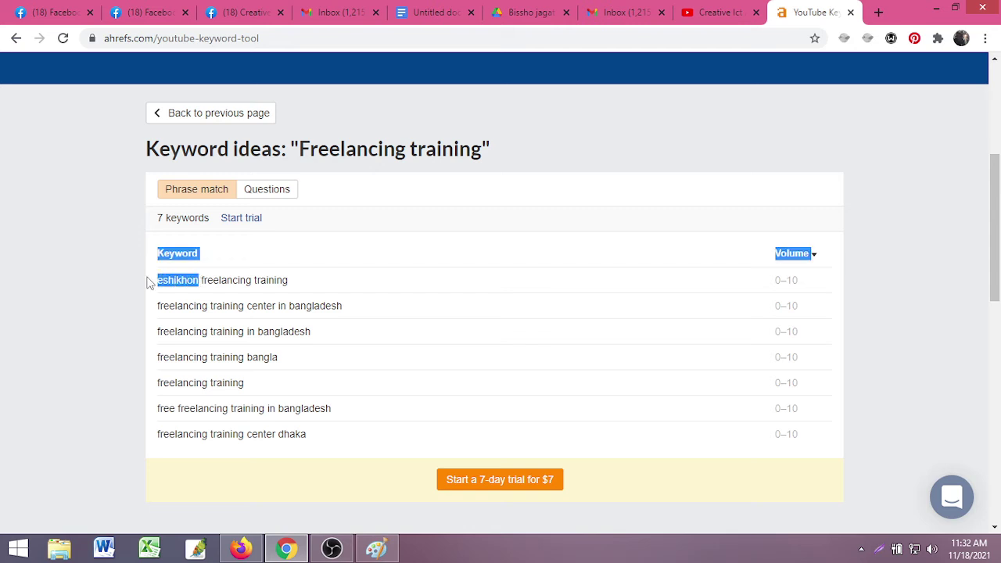
left_click(327, 287)
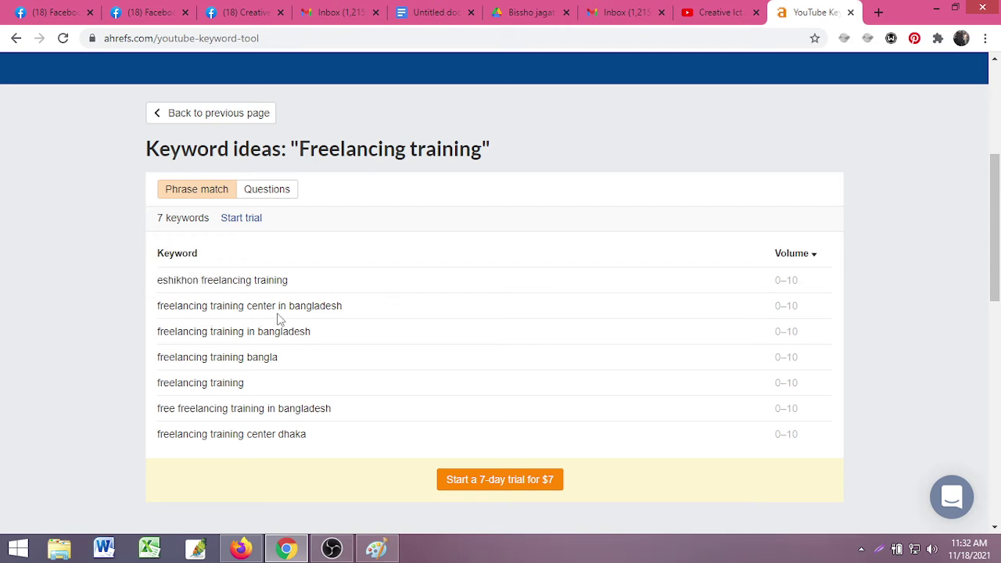
left_click_drag(344, 310, 156, 311)
left_click(256, 346)
left_click_drag(321, 337, 178, 335)
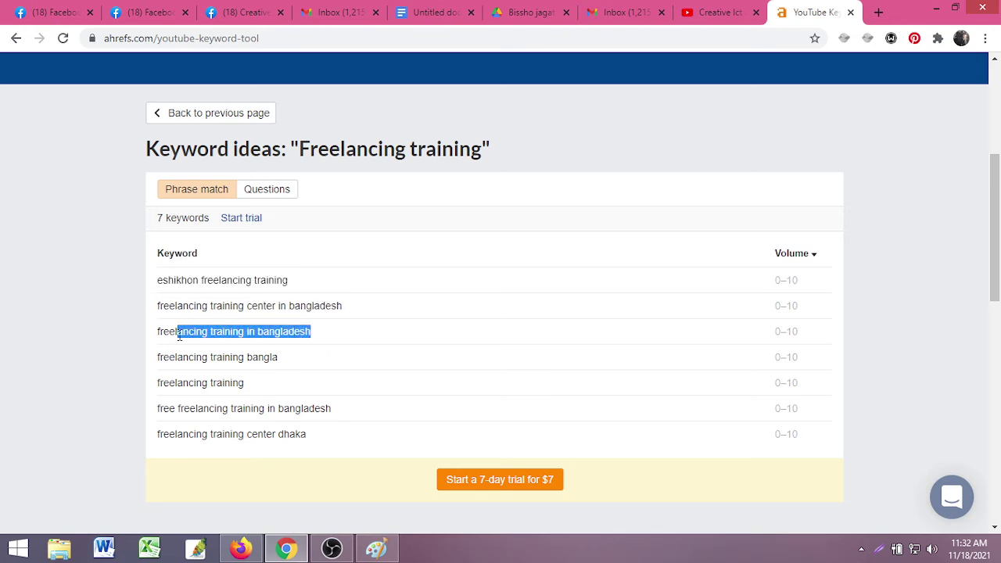
left_click(186, 376)
left_click_drag(279, 384, 135, 387)
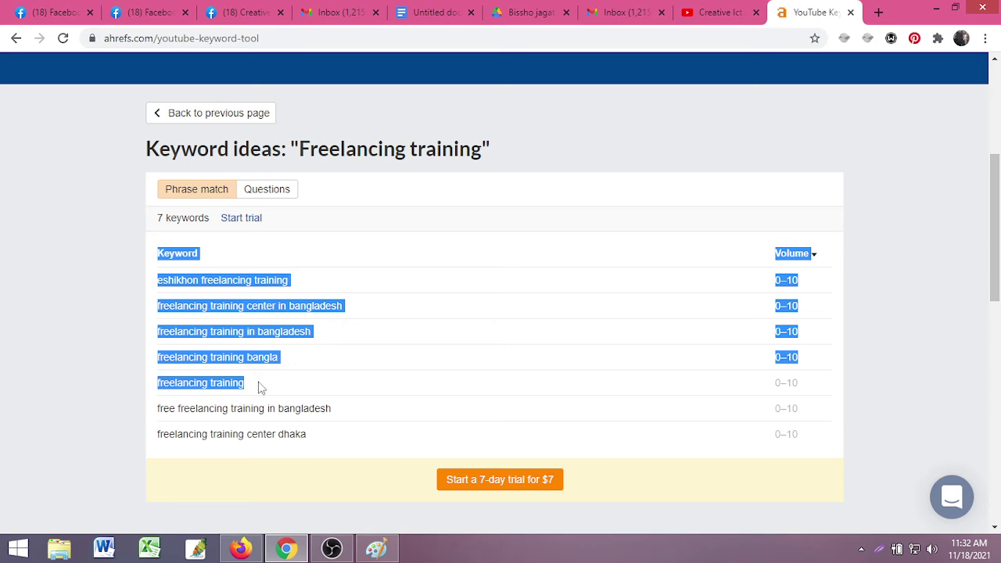
left_click(313, 435)
scroll(333, 440, "down", 3)
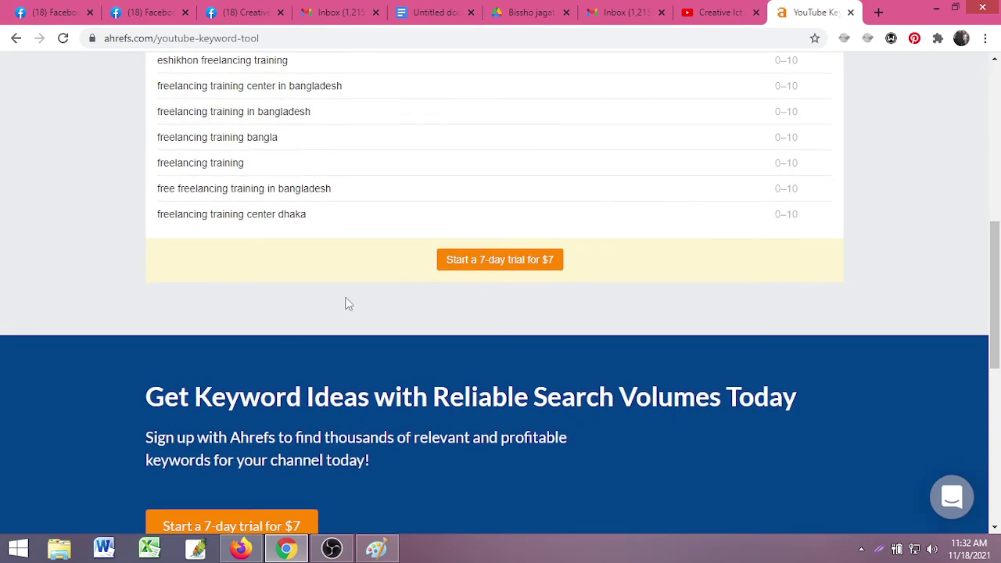
scroll(346, 302, "up", 3)
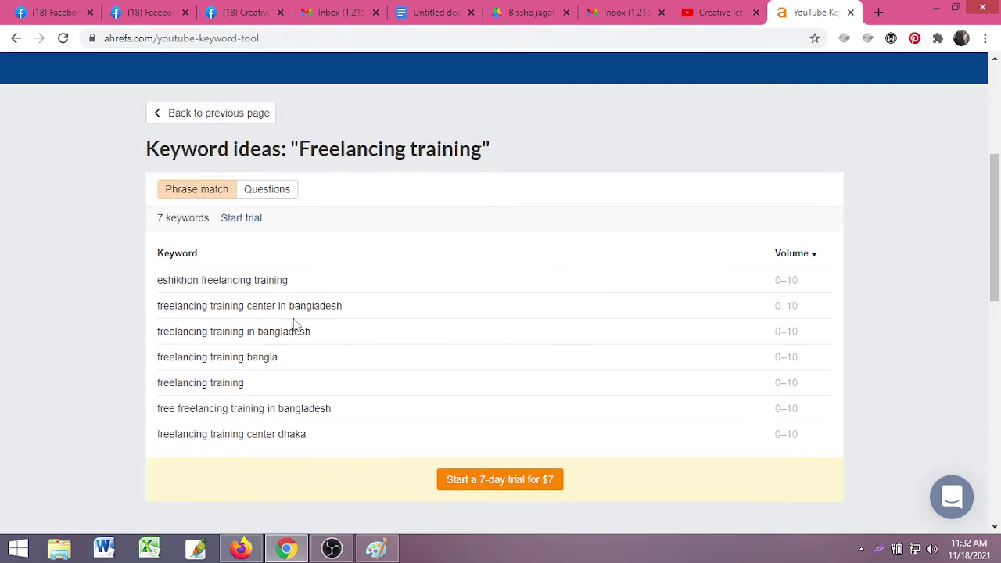
left_click_drag(344, 410, 131, 320)
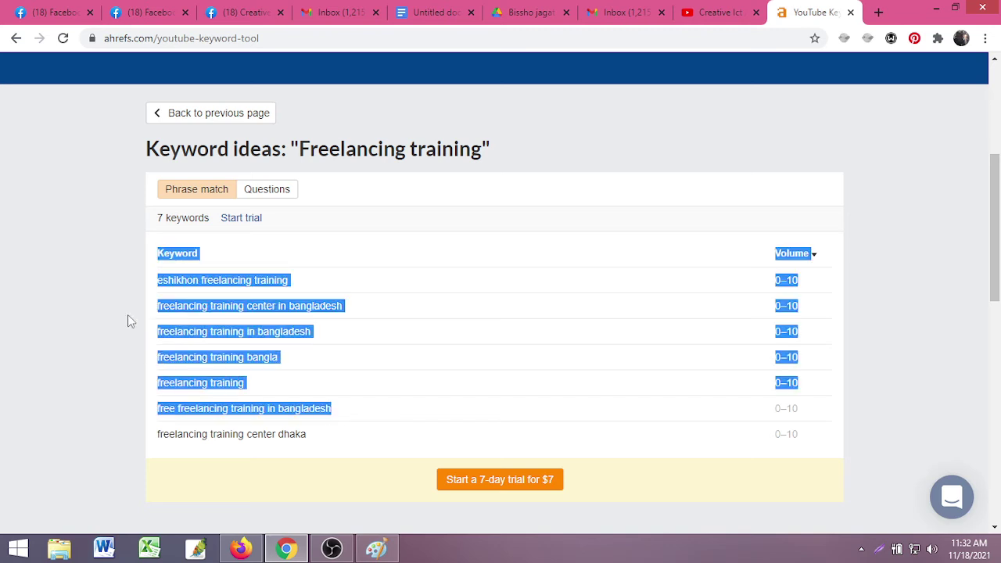
left_click(718, 12)
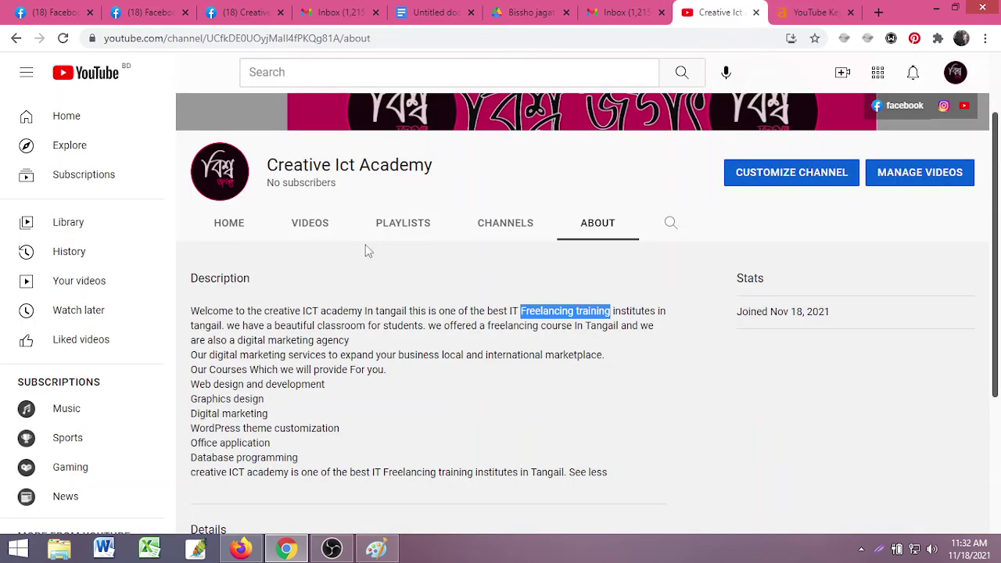
left_click(780, 190)
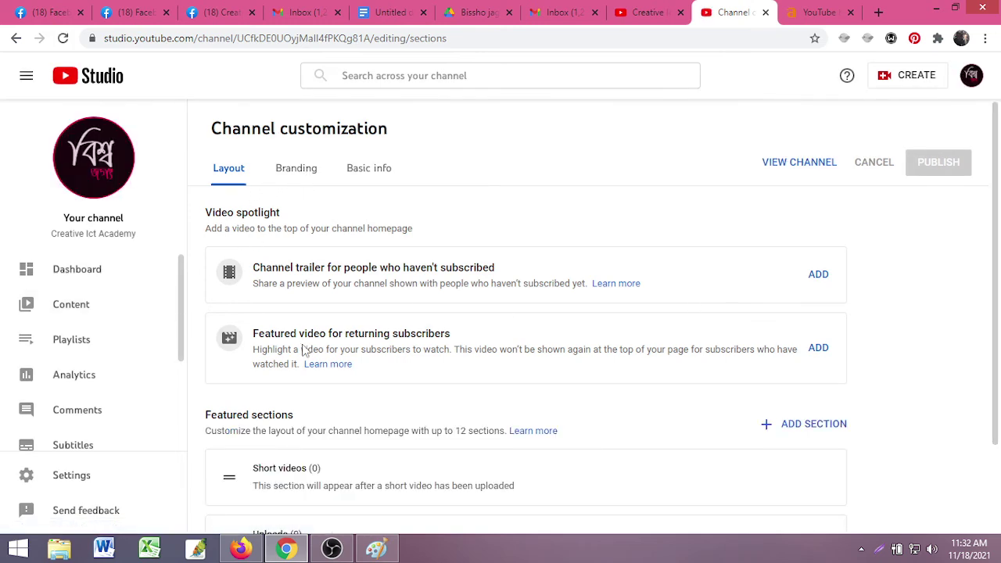
Step: Look through the Basic info, Layout and Branding tabs of Channel customization
left_click(368, 170)
scroll(313, 419, "down", 5)
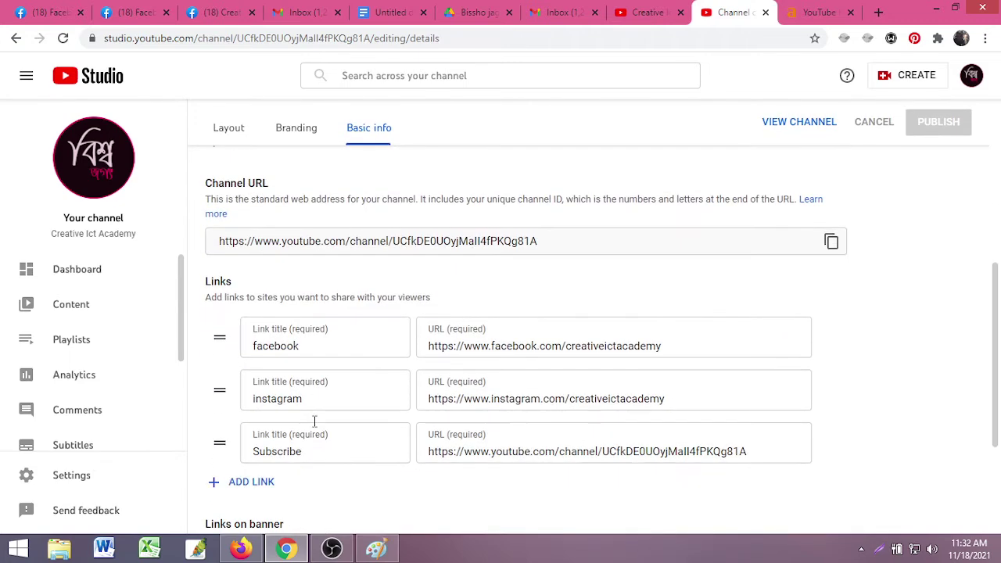
scroll(314, 422, "down", 2)
scroll(123, 431, "down", 2)
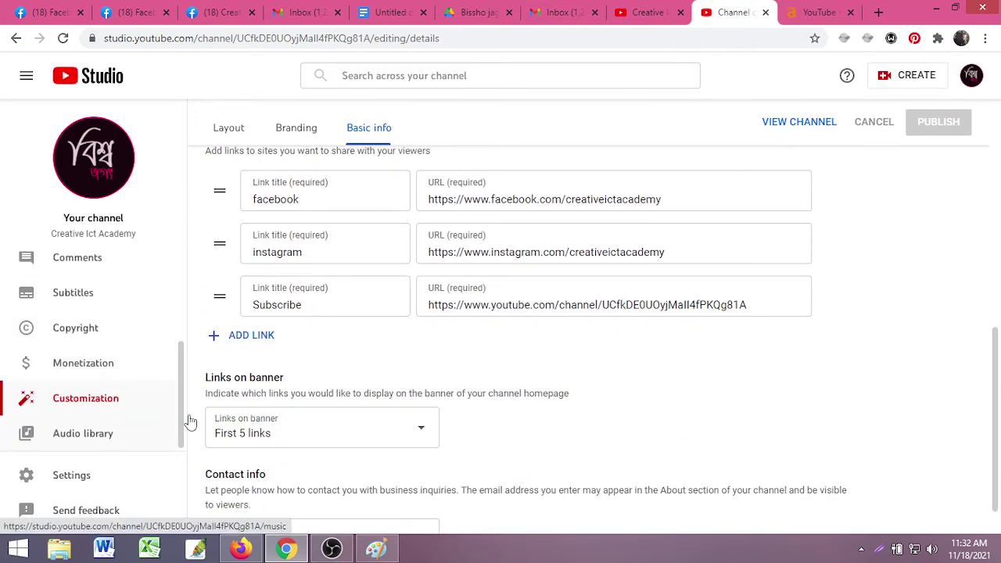
scroll(480, 391, "up", 7)
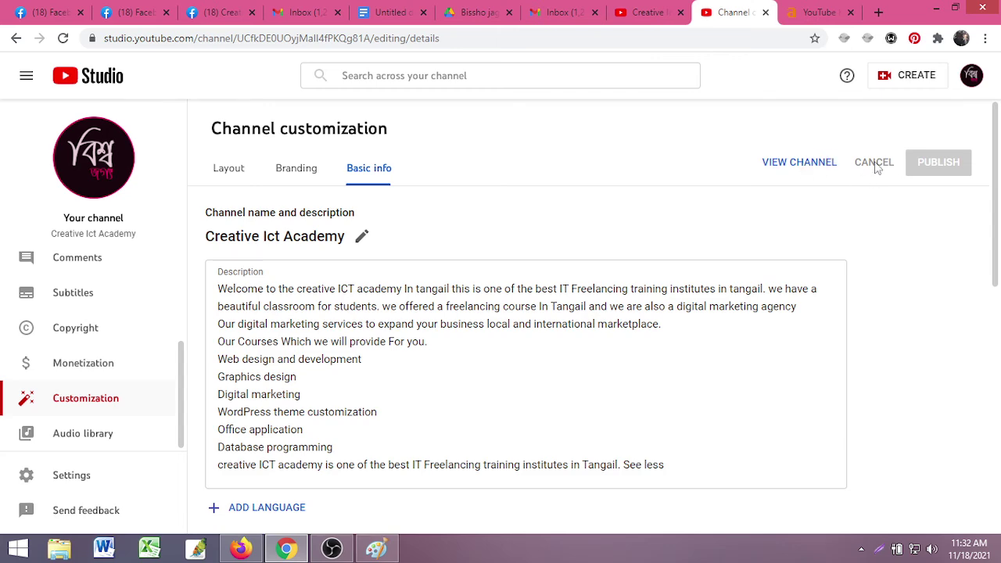
left_click(225, 173)
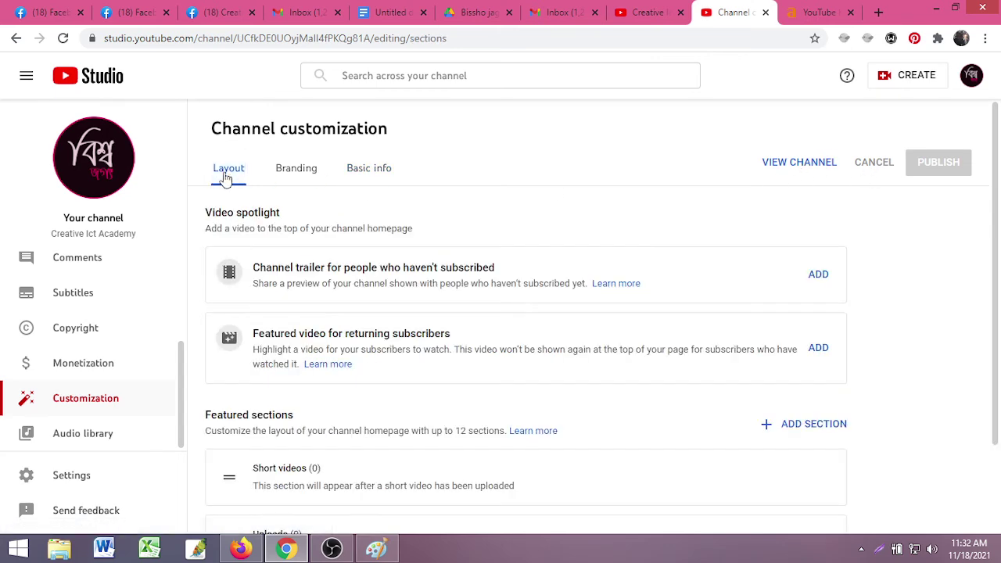
left_click(298, 177)
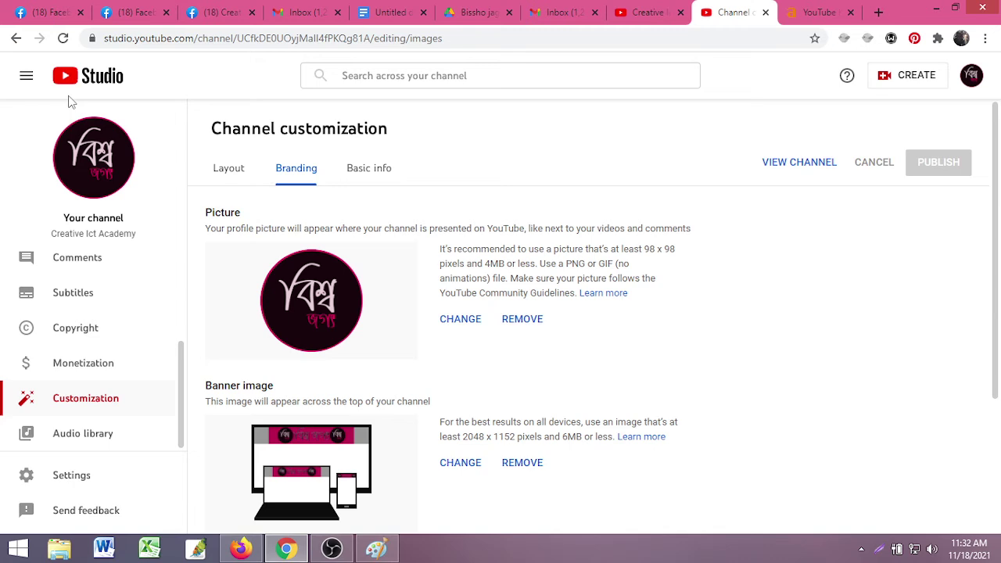
left_click(16, 37)
left_click(971, 78)
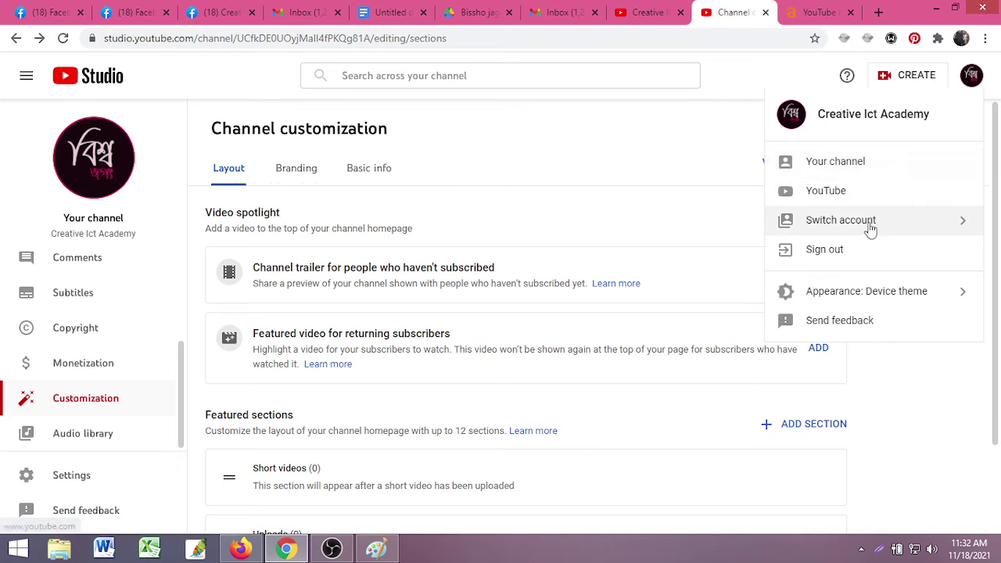
left_click(899, 399)
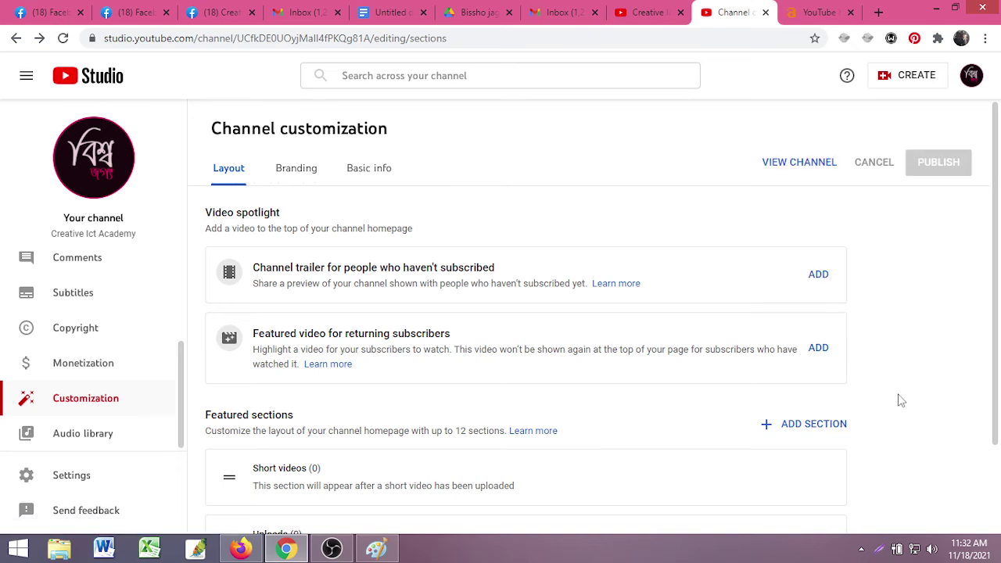
Step: Return to Basic info and open Settings, showing General with USD — US Dollar currency
scroll(312, 172, "down", 2)
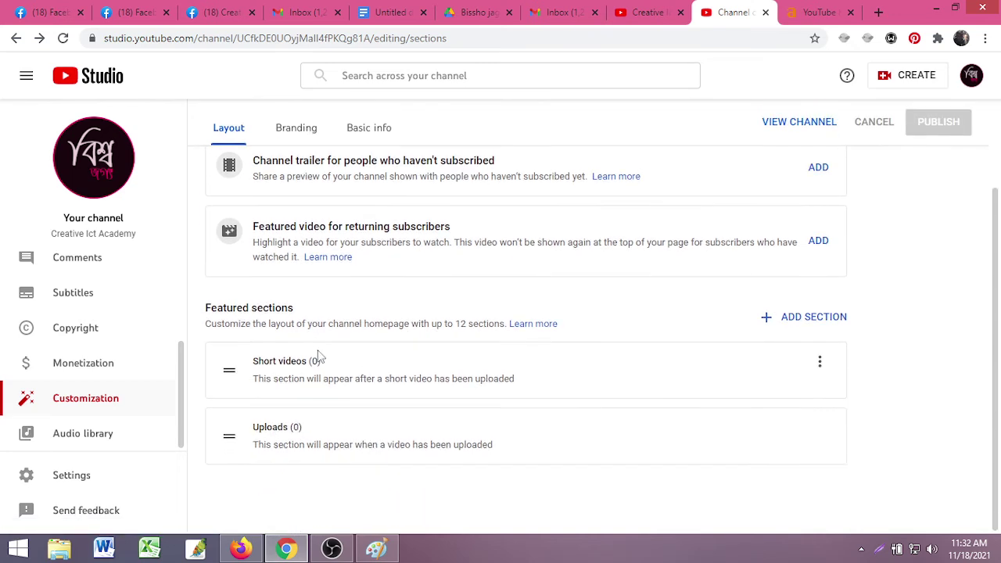
left_click(309, 131)
left_click(374, 129)
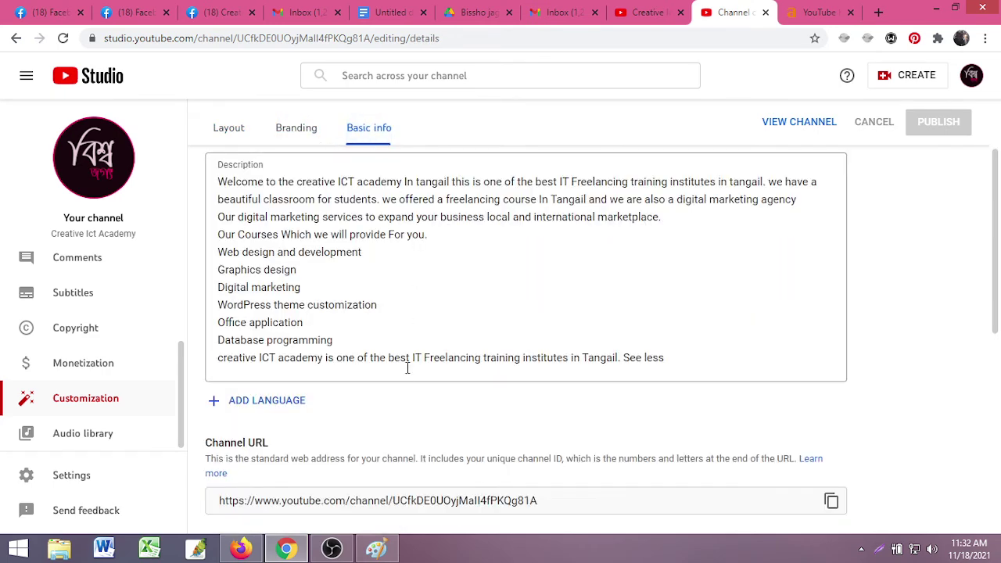
scroll(403, 368, "down", 3)
scroll(399, 384, "down", 3)
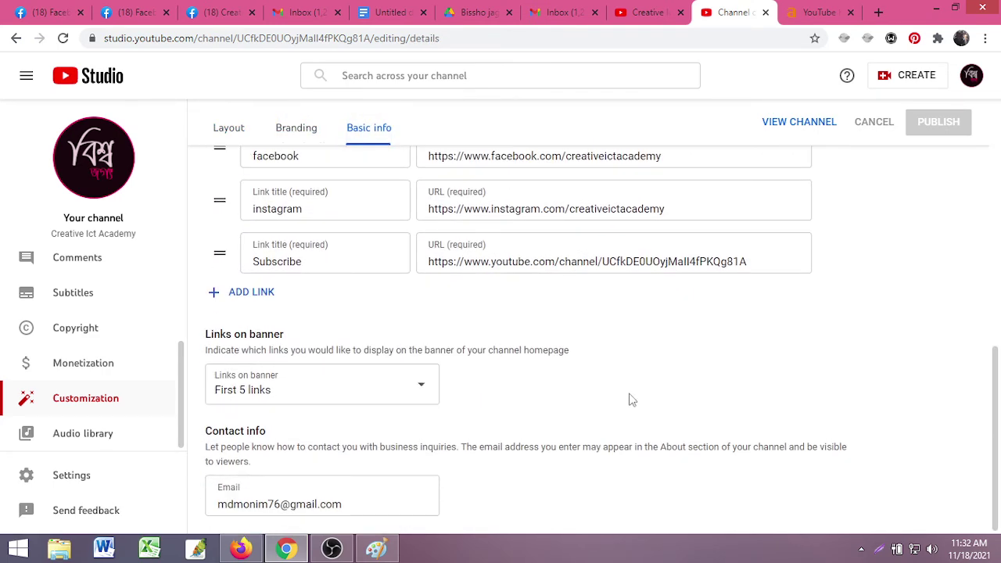
scroll(630, 399, "up", 5)
left_click(72, 475)
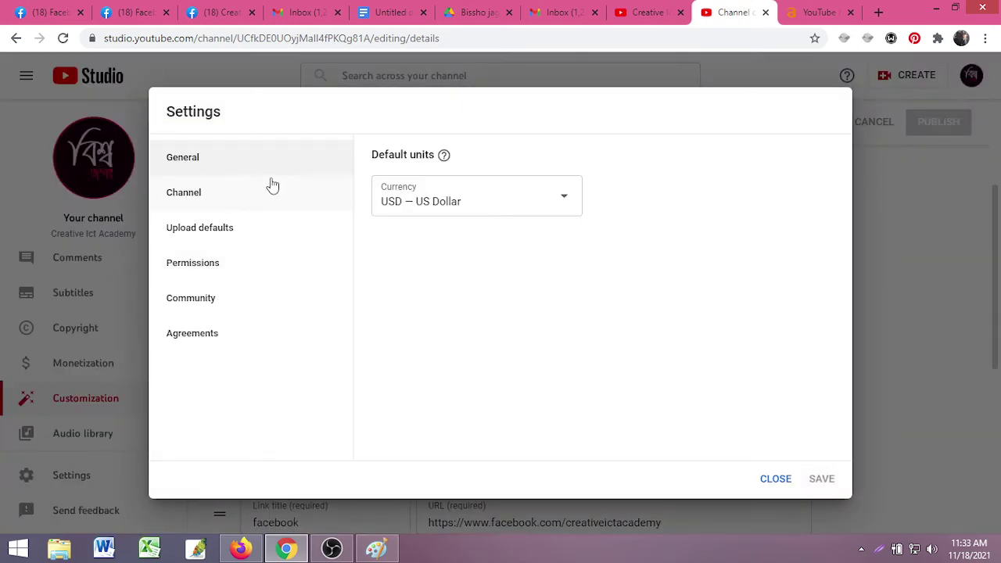
Step: Open the Channel Keywords field and copy 'freelancing training center in bangladesh' from Ahrefs
left_click(245, 204)
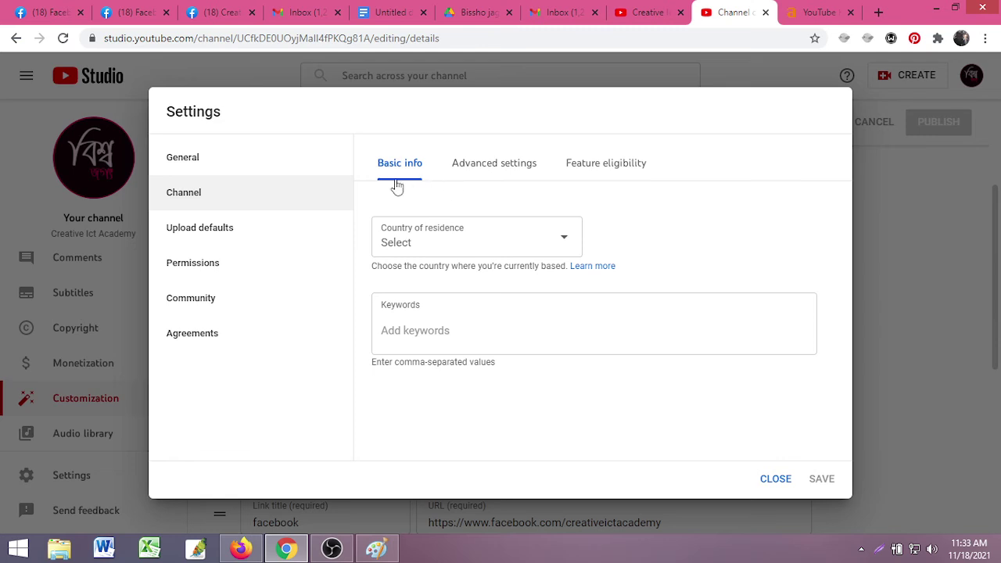
left_click(403, 334)
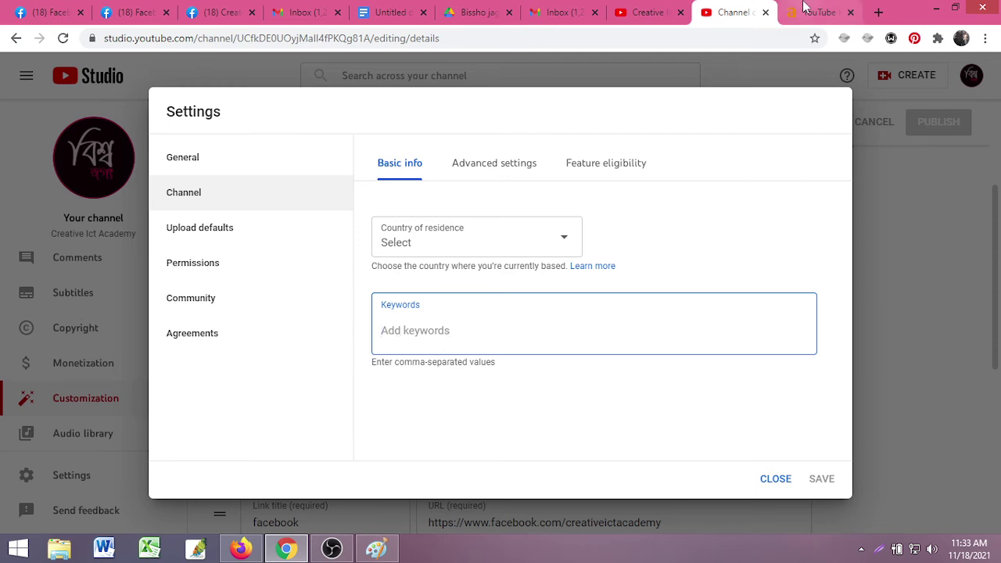
left_click(819, 12)
left_click(232, 293)
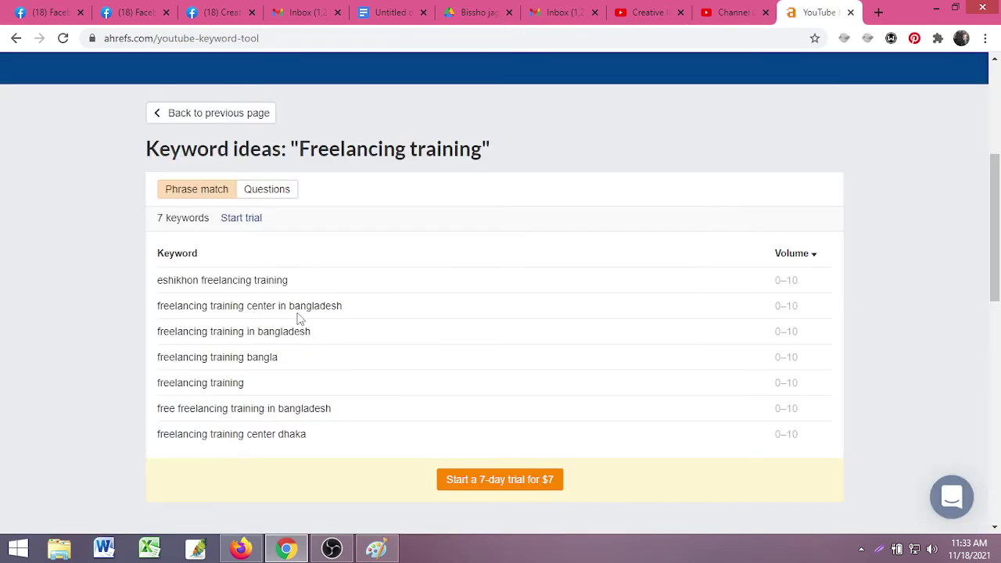
left_click(728, 12)
left_click(817, 13)
left_click_drag(304, 291, 168, 280)
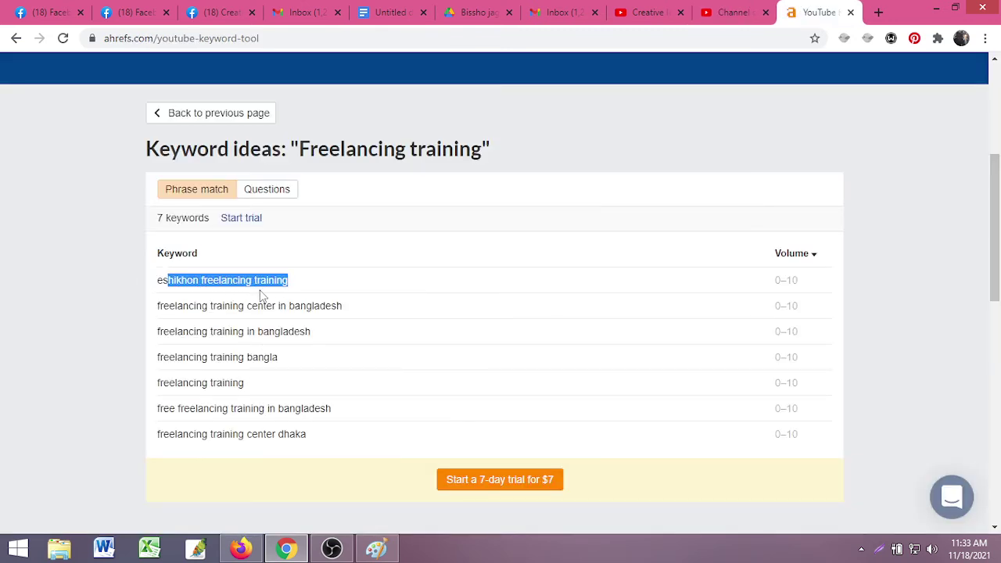
left_click_drag(349, 305, 155, 320)
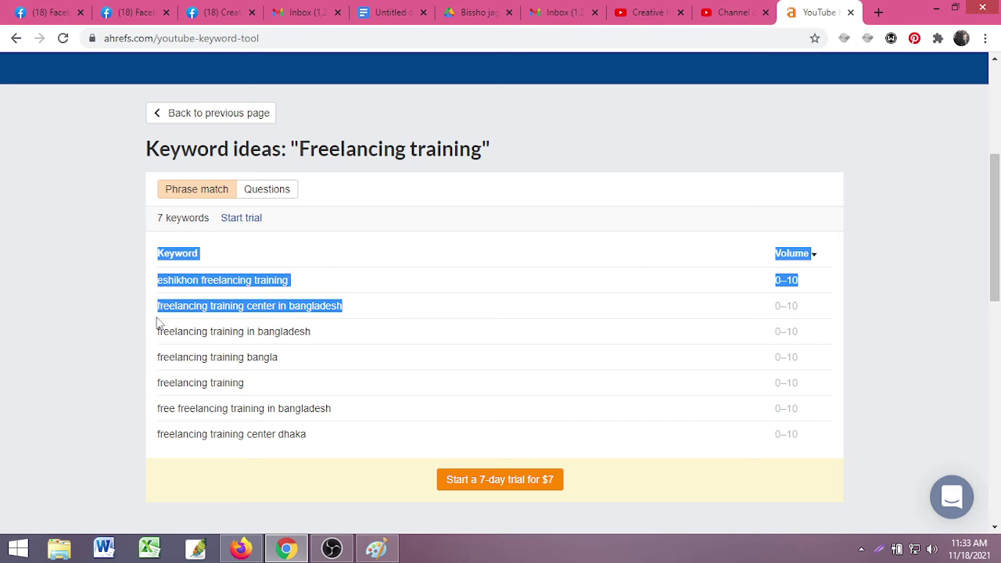
Step: Paste it as a keyword chip, trim the extra text, then select the whole Ahrefs keyword table
left_click(731, 13)
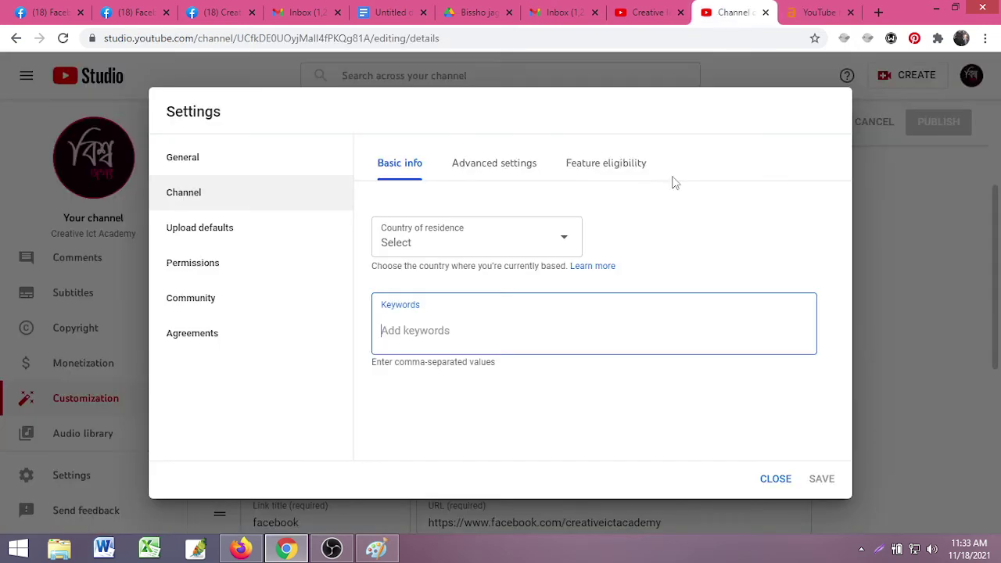
key("ctrl+v")
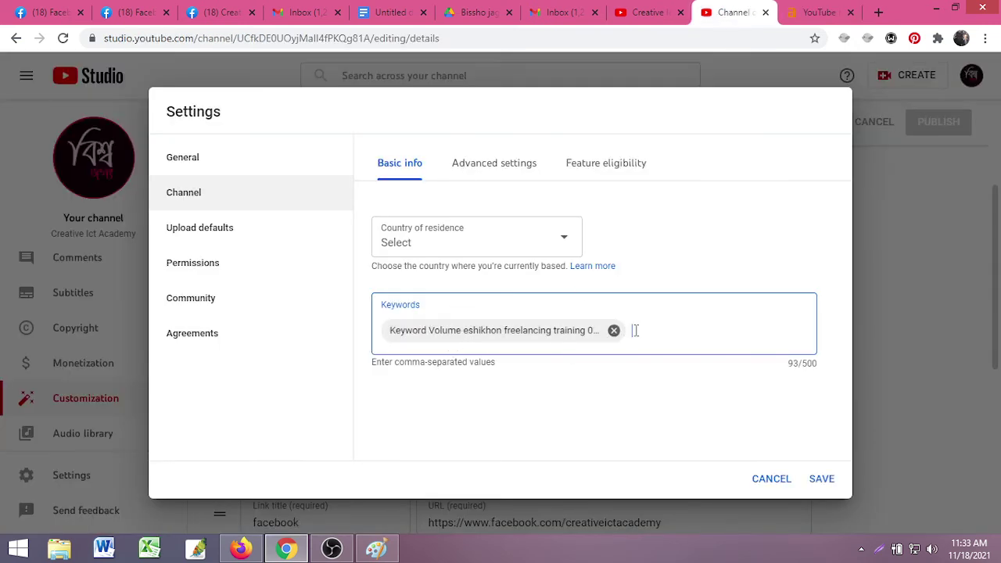
left_click(567, 331)
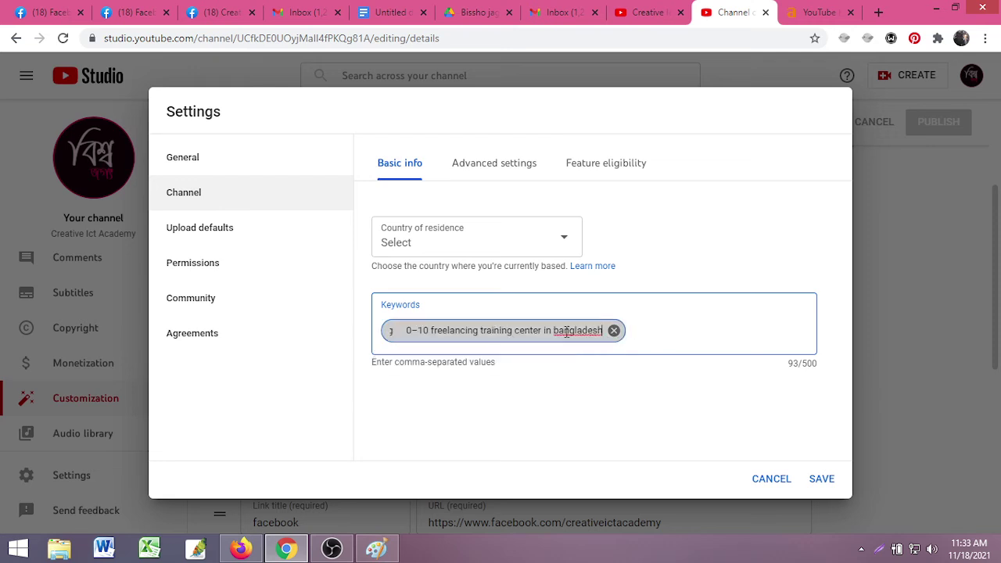
left_click_drag(432, 332, 351, 342)
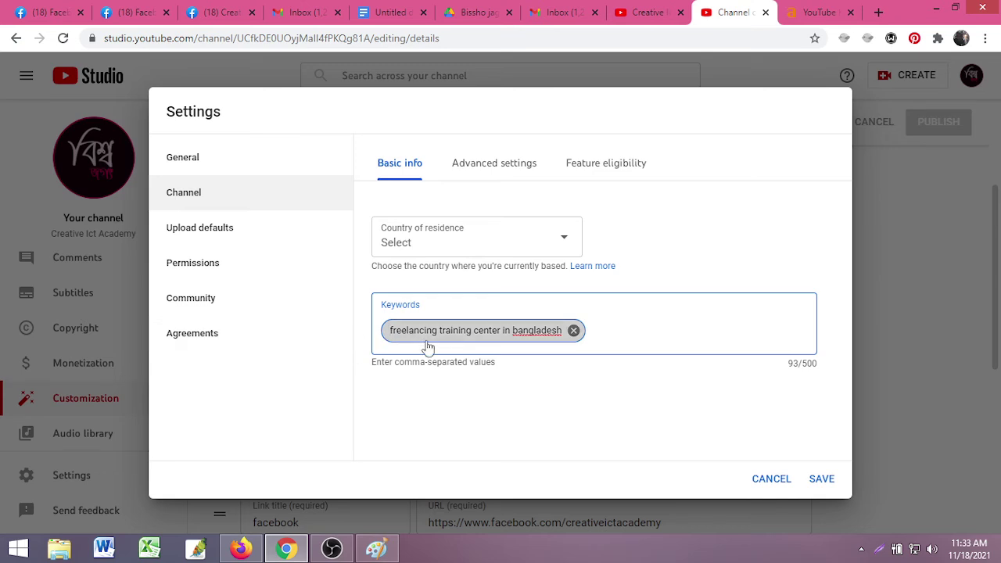
left_click(813, 10)
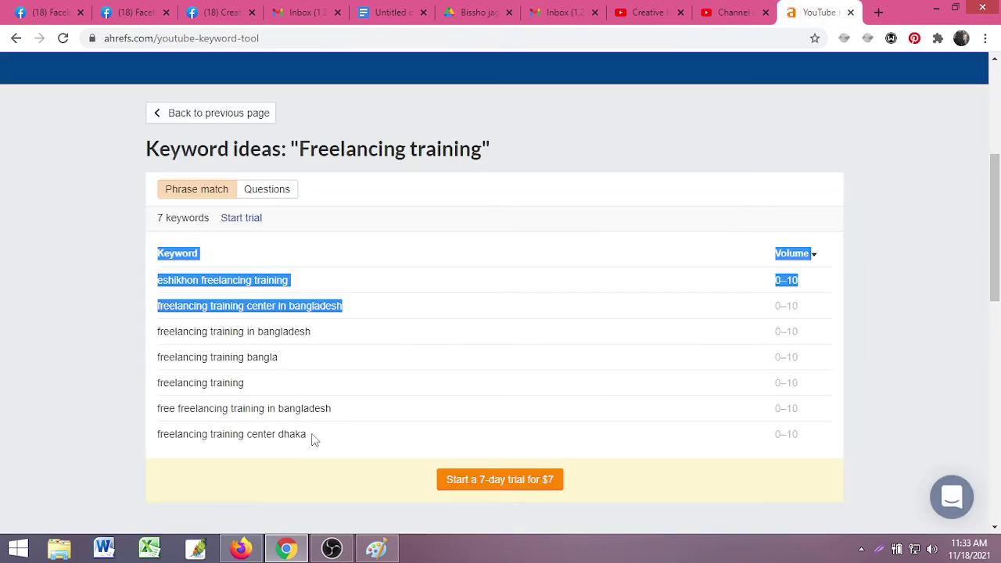
left_click_drag(312, 439, 156, 290)
key("ctrl+c")
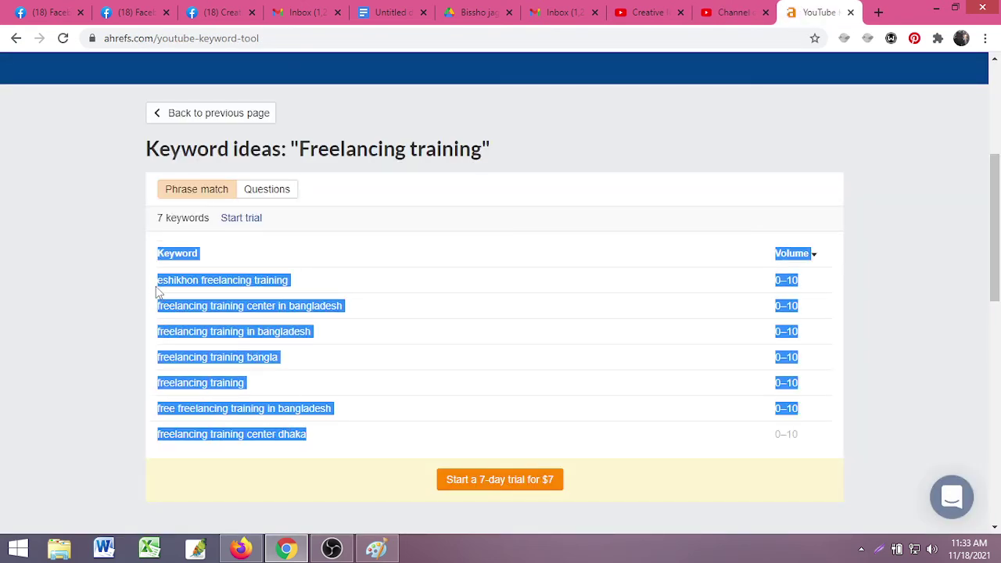
Step: Create a new text document on the desktop
left_click(936, 7)
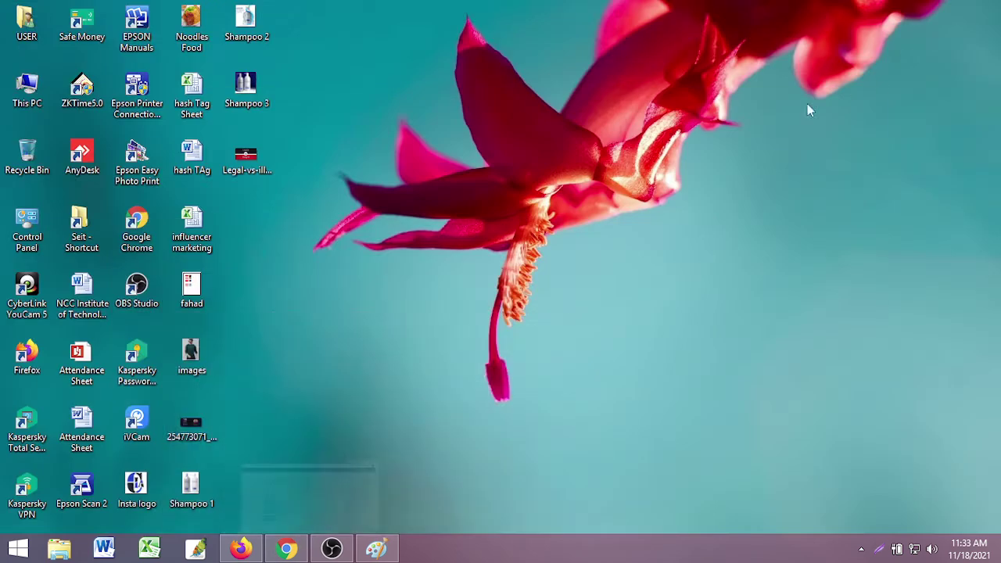
right_click(371, 171)
mouse_move(474, 316)
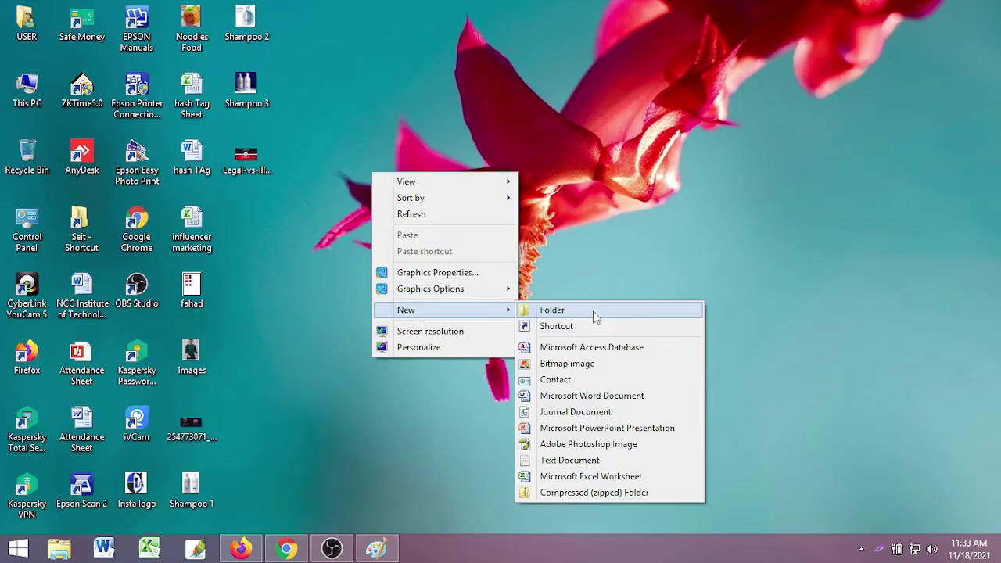
left_click(569, 461)
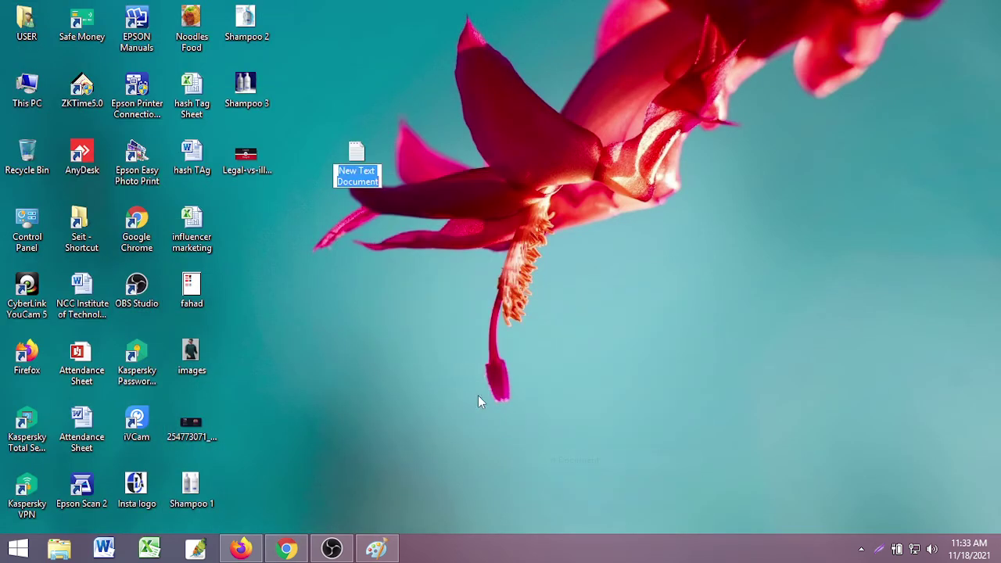
Step: Paste the Ahrefs keyword list into it and select the 'freelancing training center in bangladesh' line
double_click(369, 160)
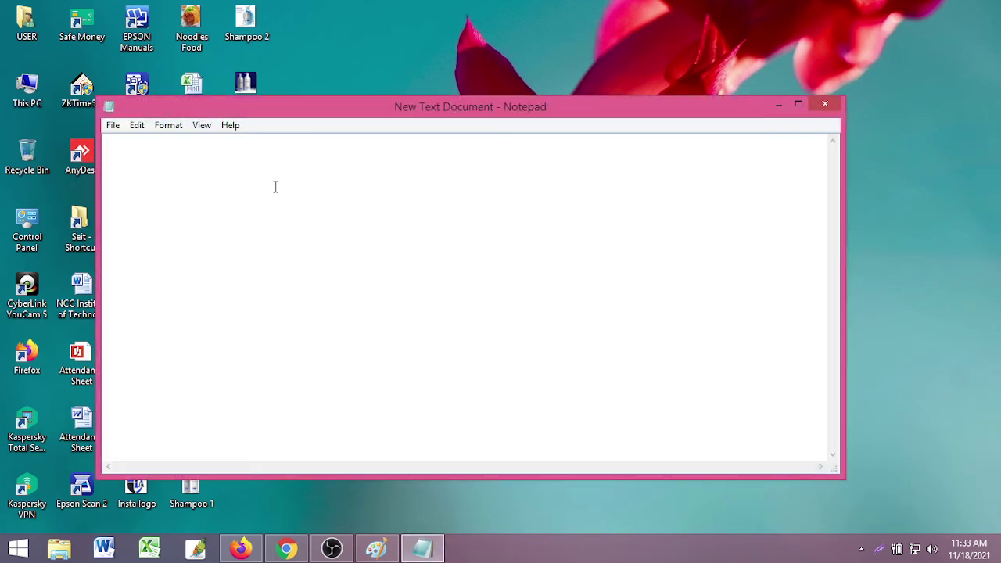
key("ctrl+v")
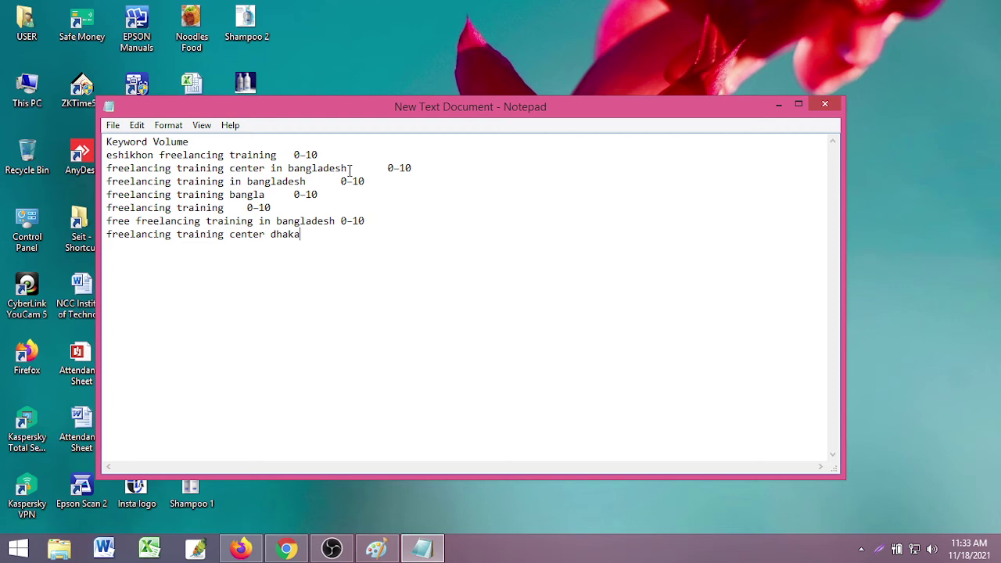
left_click_drag(352, 168, 98, 164)
key("ctrl+c")
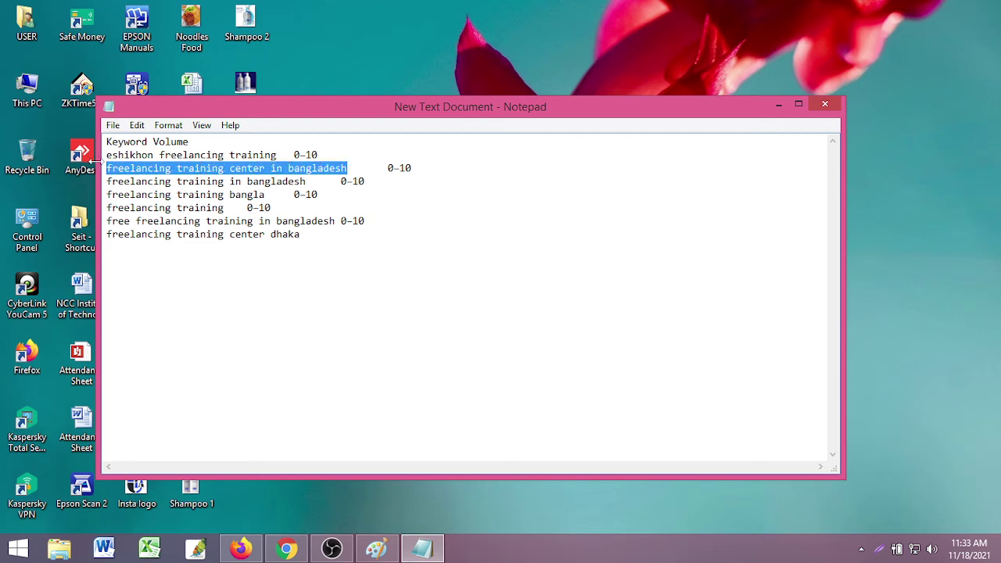
left_click(286, 548)
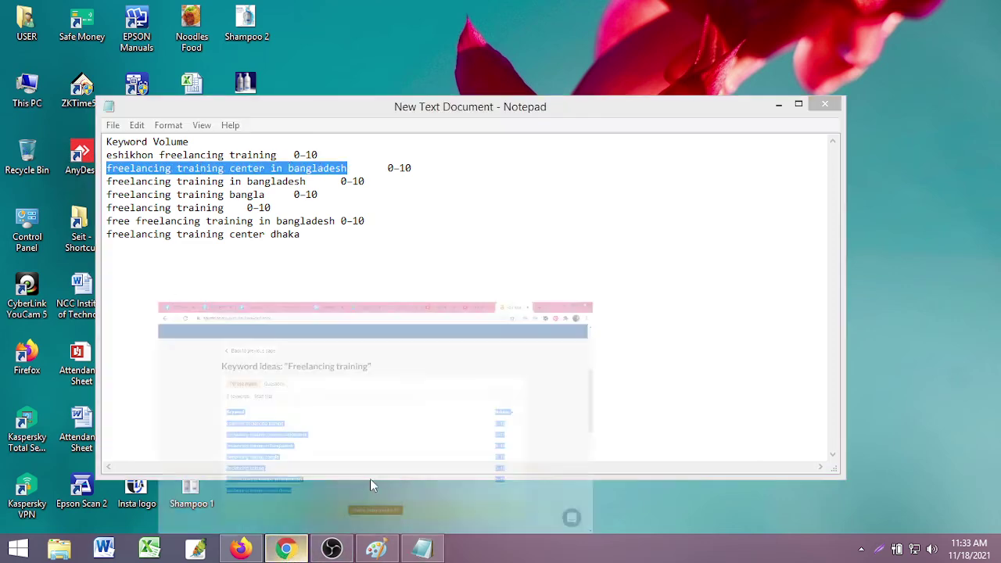
Step: Paste 'freelancing training center in bangladesh' as another channel keyword chip
left_click(731, 12)
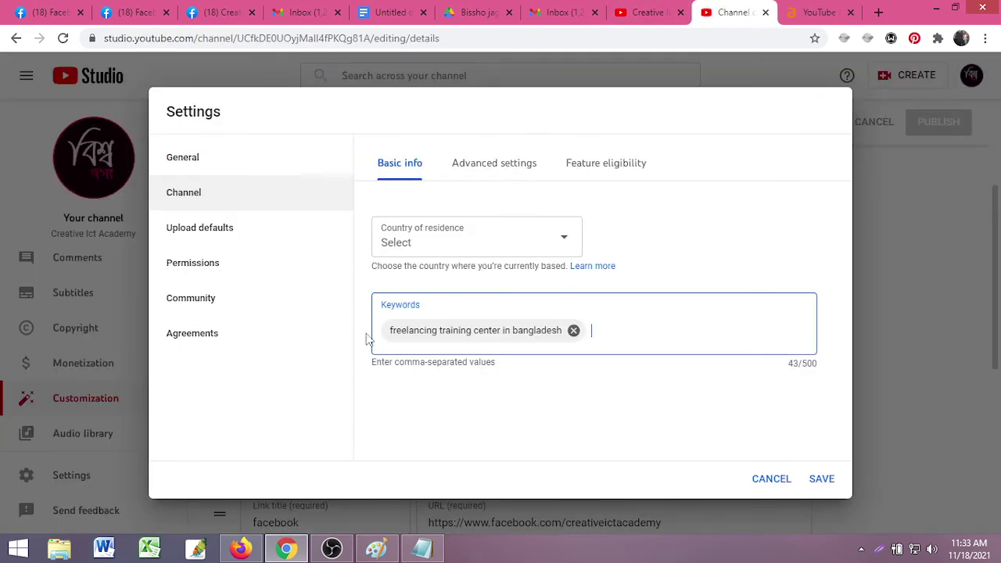
key("ctrl+v")
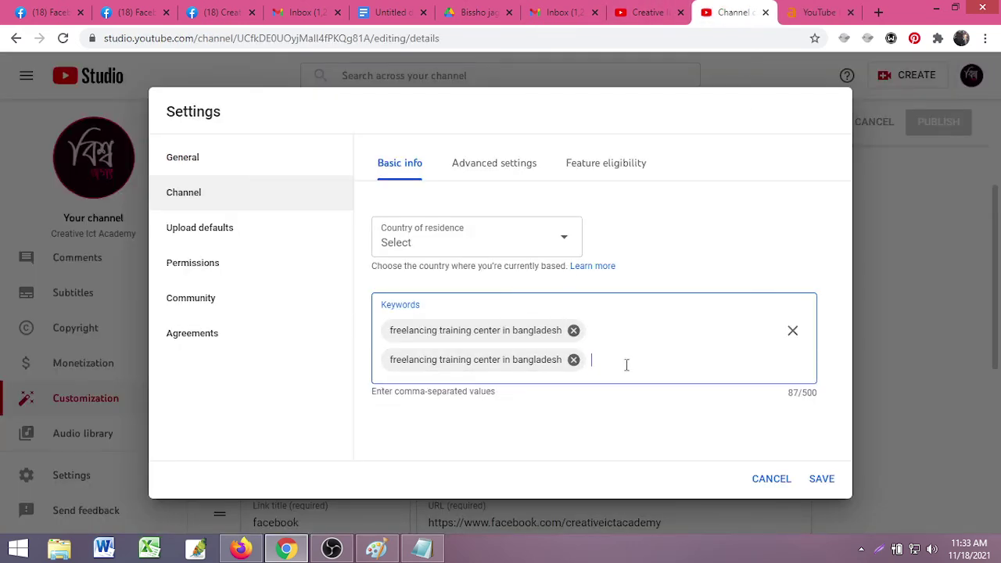
left_click(422, 549)
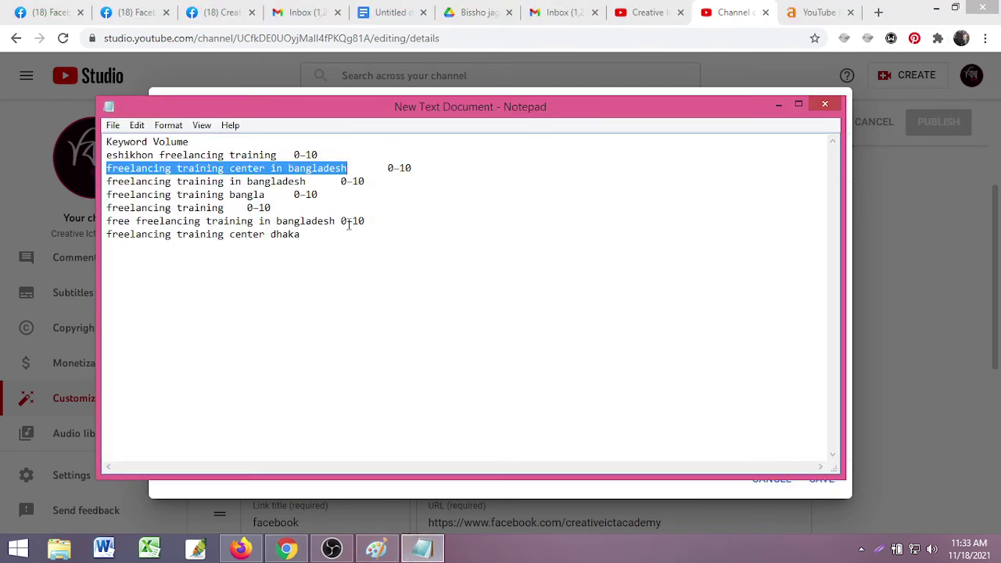
left_click(422, 549)
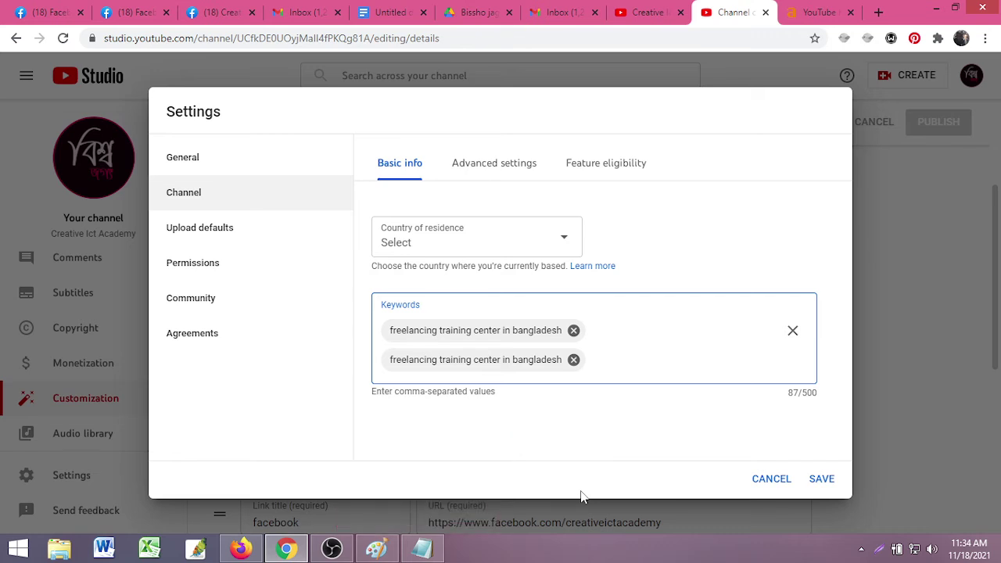
Step: Add 'Creative ict Academy' and 'Best it training in tangail' as keyword chips
type("reative ict Academy")
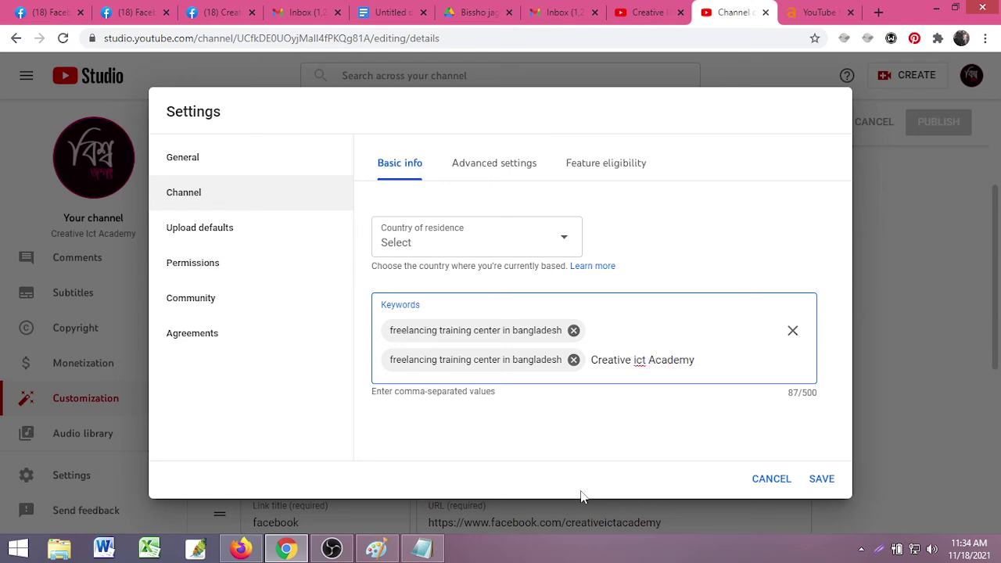
key("Return")
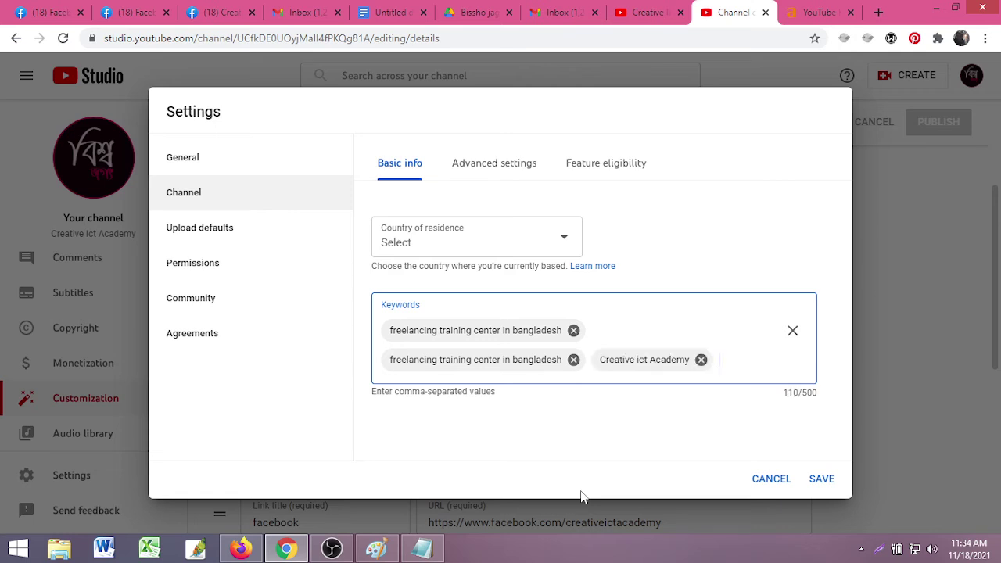
type("BEst ")
type("st")
type(" it training in")
type(" tangail")
key("Return")
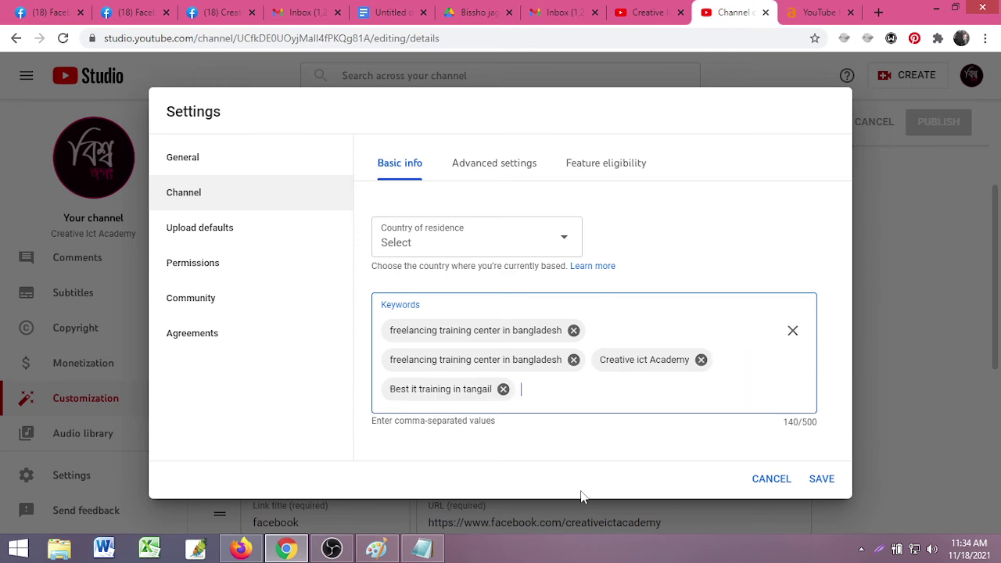
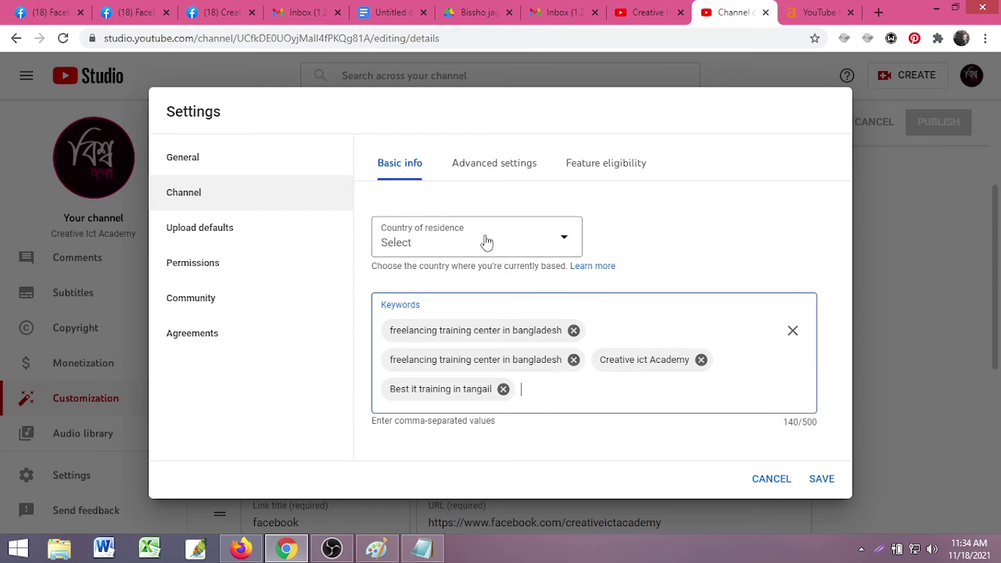
Step: Pick United States from the Country of residence dropdown in the channel's basic info
left_click(541, 243)
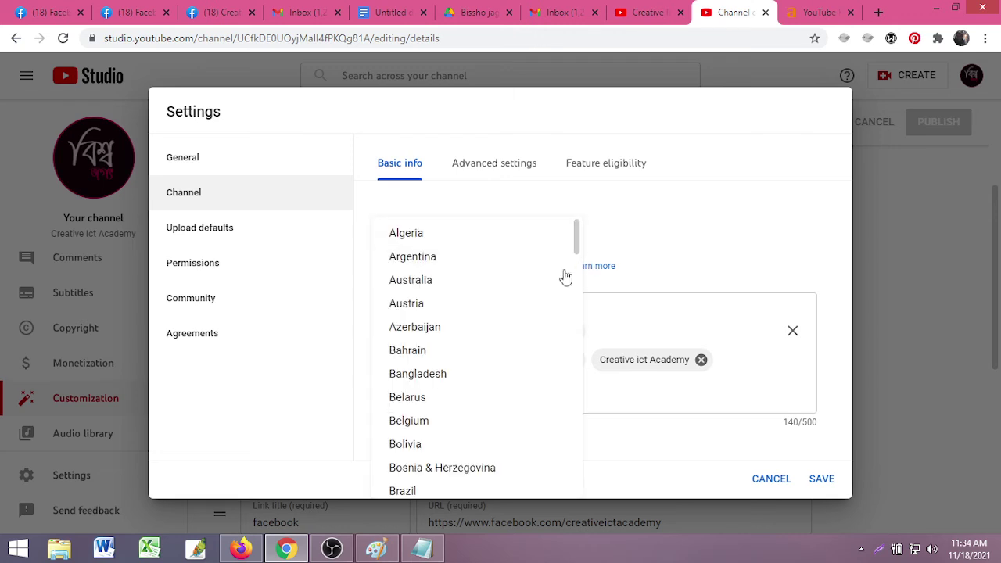
scroll(430, 435, "down", 7)
scroll(430, 435, "down", 3)
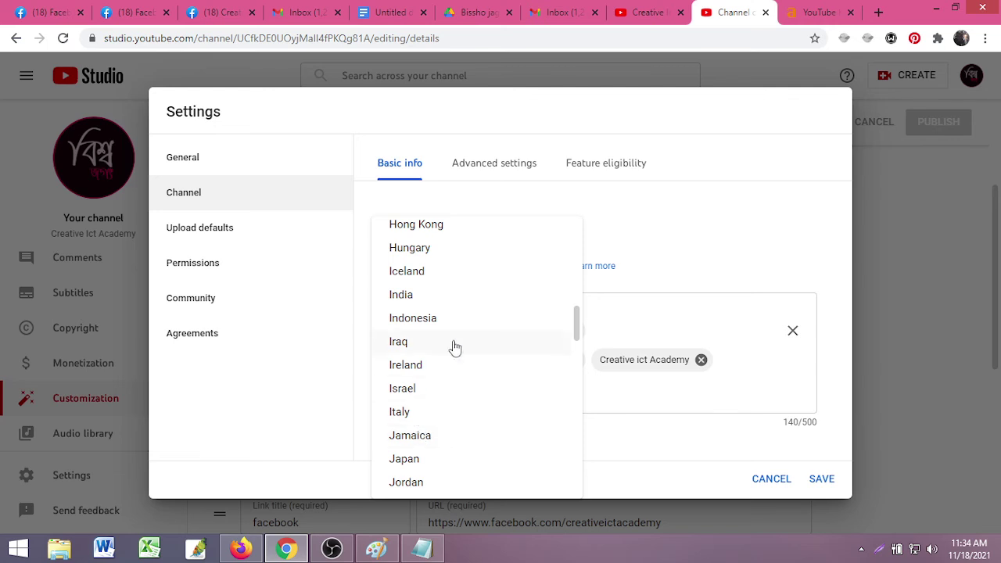
scroll(420, 370, "down", 1)
scroll(421, 372, "down", 8)
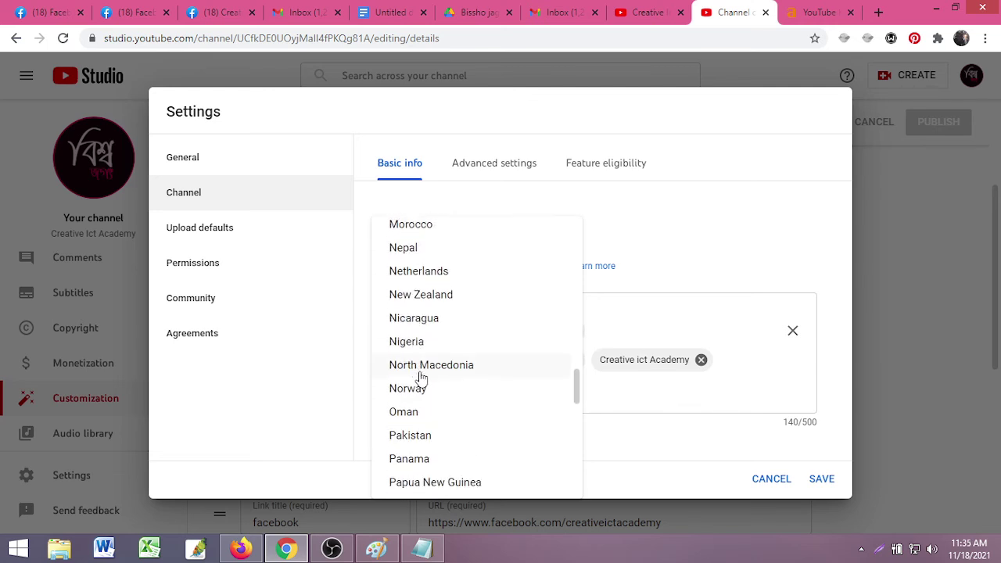
scroll(430, 418, "down", 6)
scroll(430, 413, "down", 2)
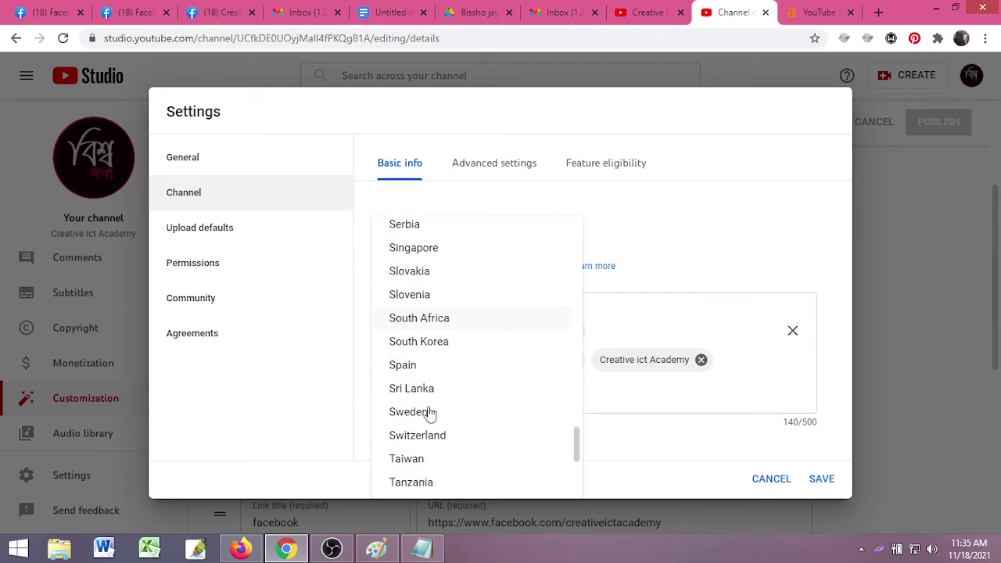
scroll(461, 375, "down", 1)
scroll(450, 383, "down", 4)
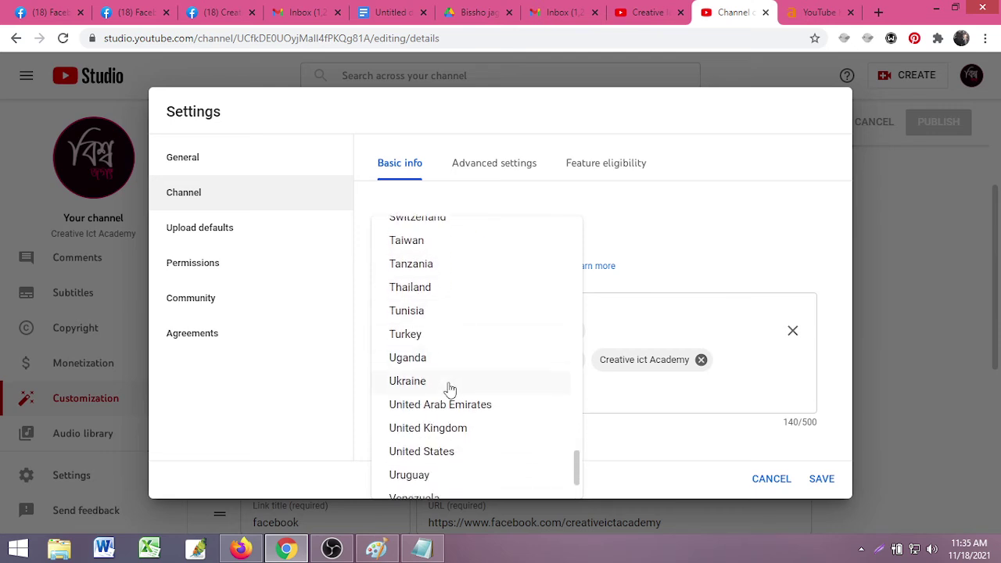
left_click(447, 364)
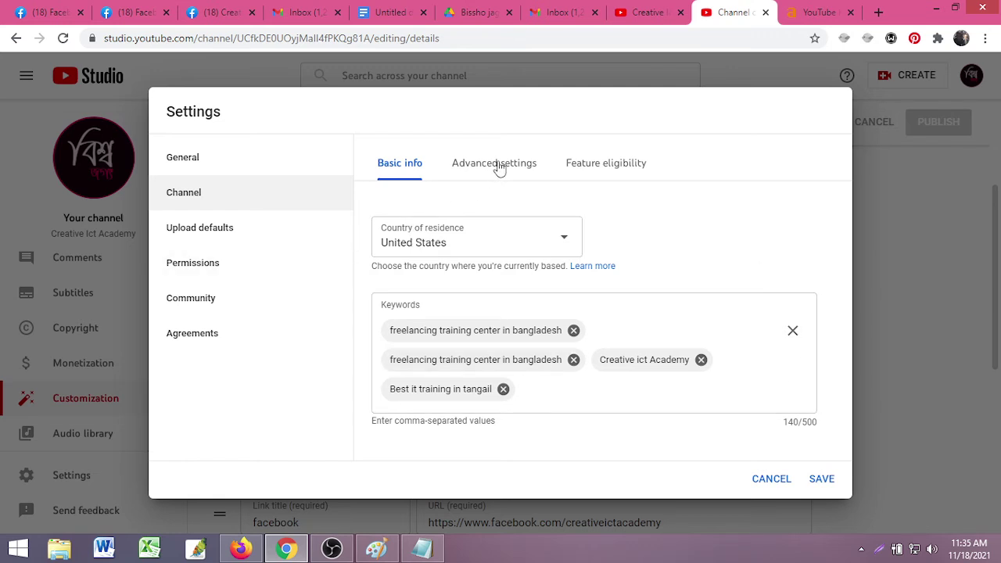
Step: Save the channel settings and reopen Settings at the Channel section
left_click(822, 478)
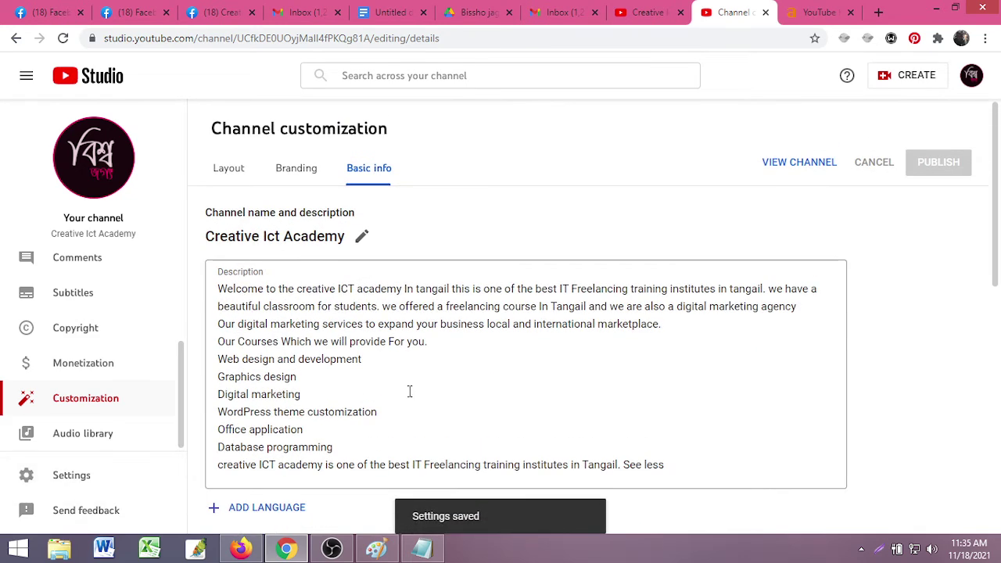
scroll(294, 474, "down", 5)
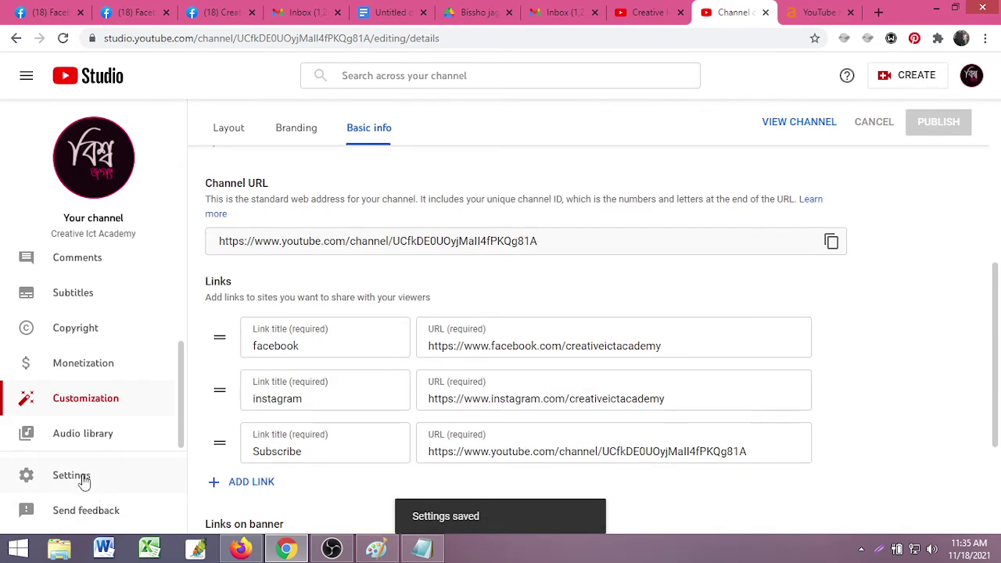
left_click(83, 476)
left_click(219, 199)
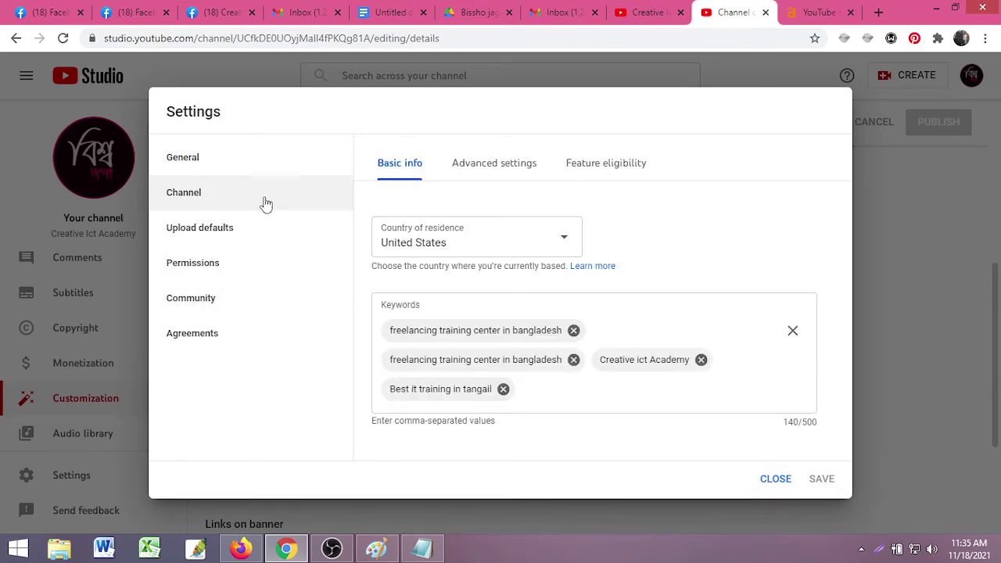
Step: Look through the Advanced settings and Feature eligibility tabs, then go to Upload defaults
left_click(507, 169)
scroll(493, 305, "down", 5)
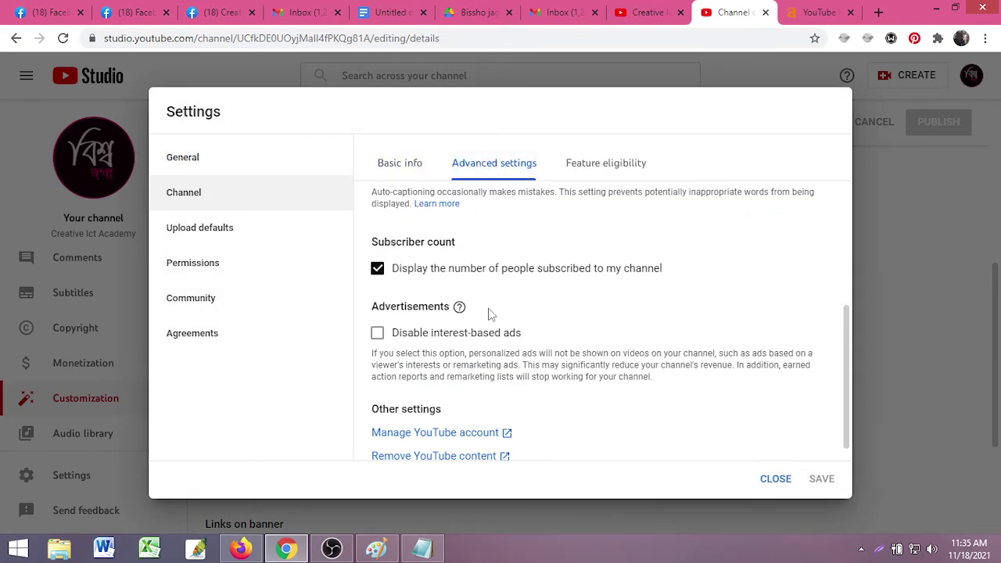
left_click(603, 163)
left_click(399, 164)
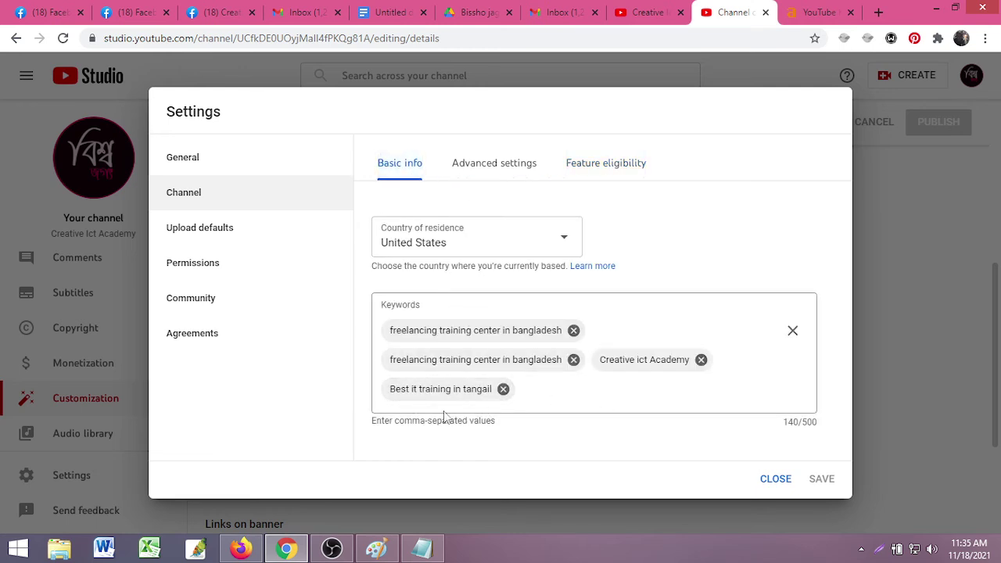
left_click(218, 229)
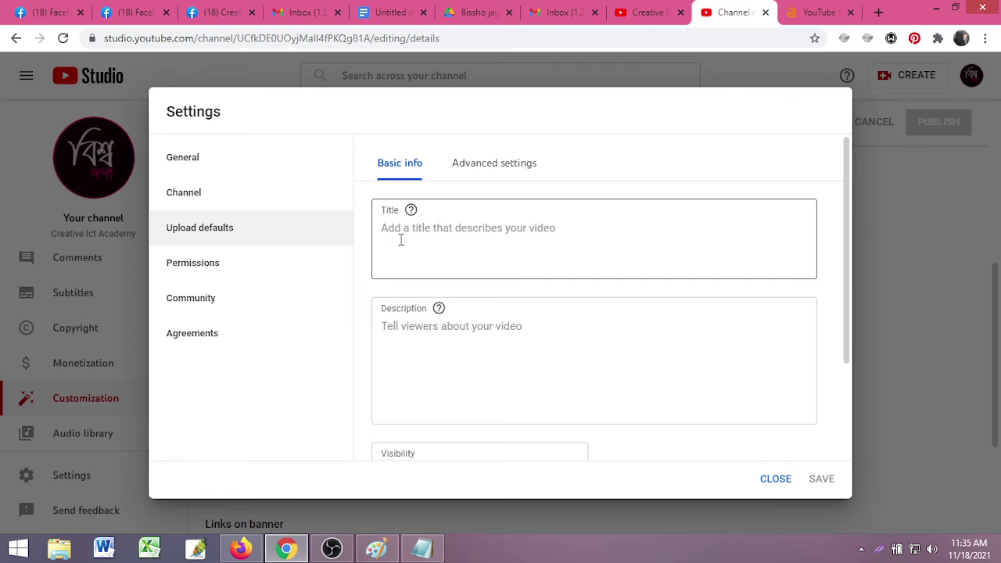
Step: Check the empty default video title and description fields in Upload defaults
left_click(444, 241)
left_click(582, 189)
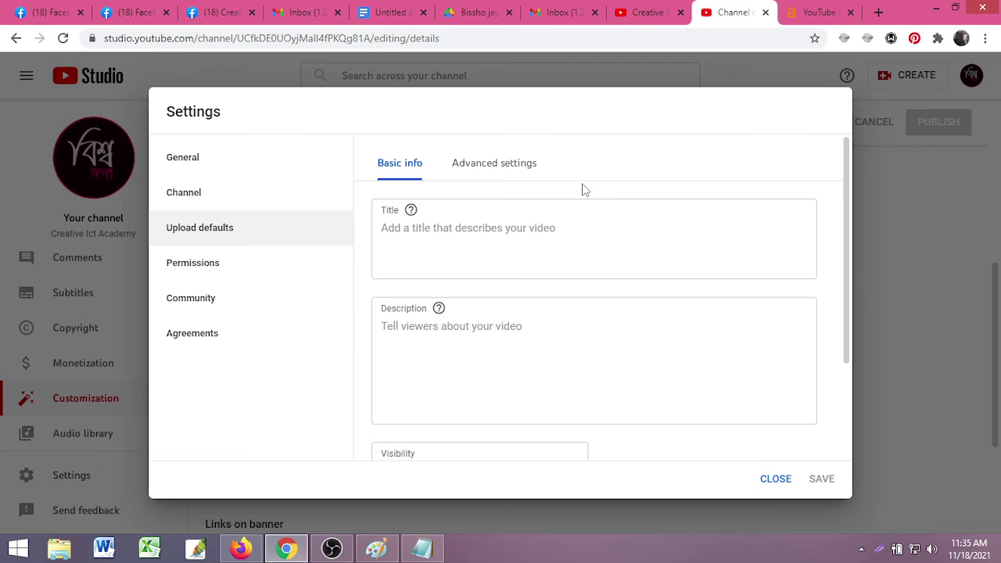
left_click(445, 242)
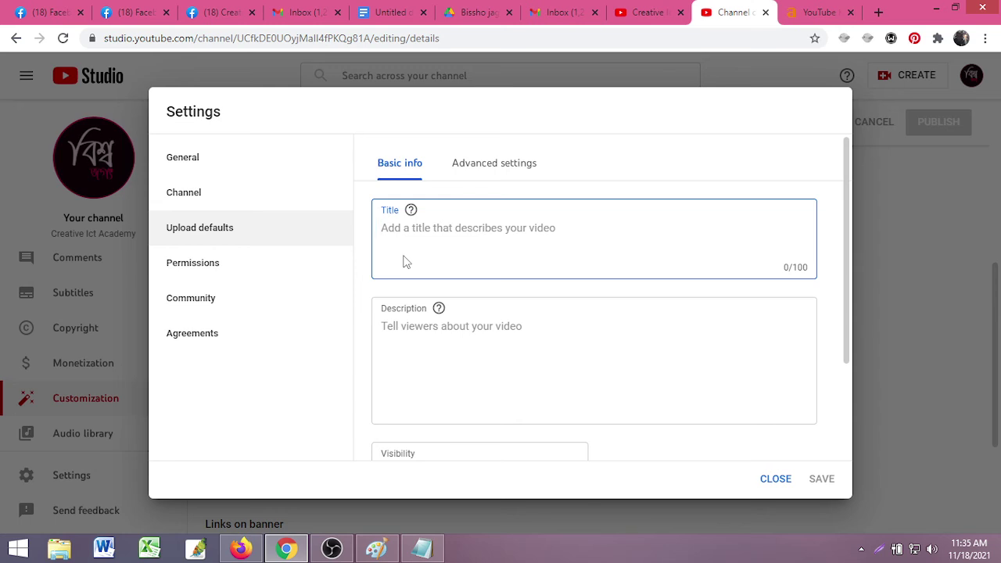
left_click(454, 357)
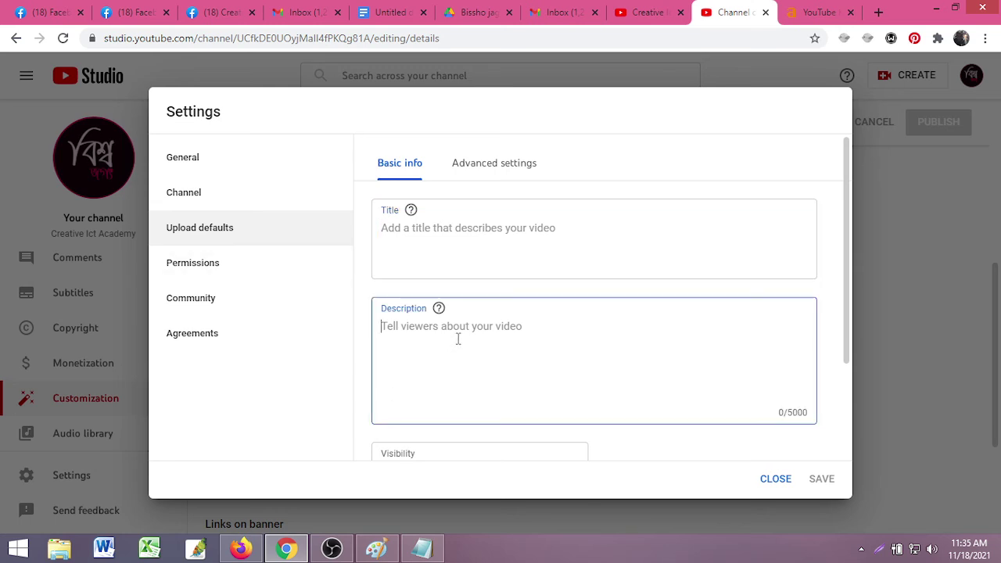
left_click(368, 351)
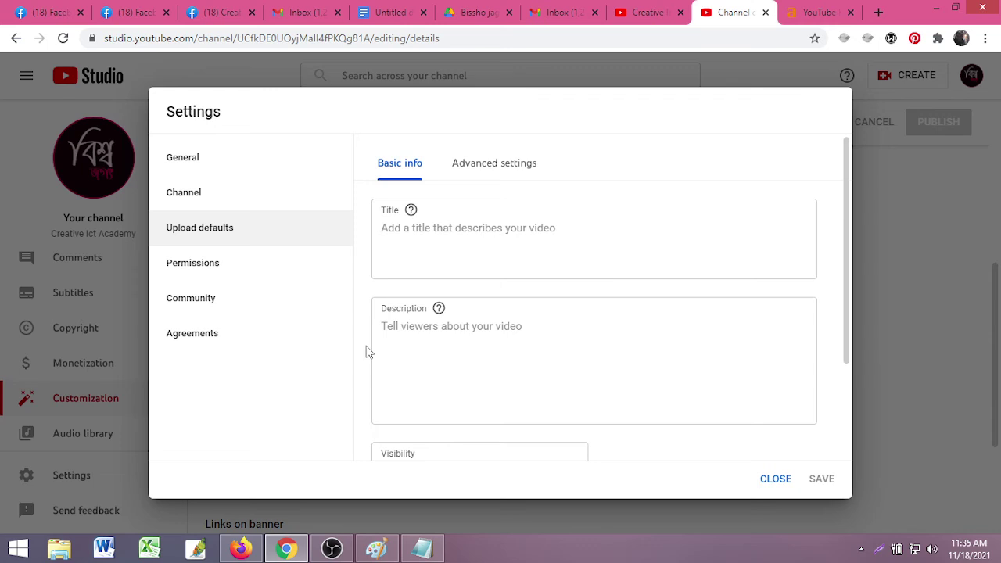
left_click(426, 267)
left_click(451, 351)
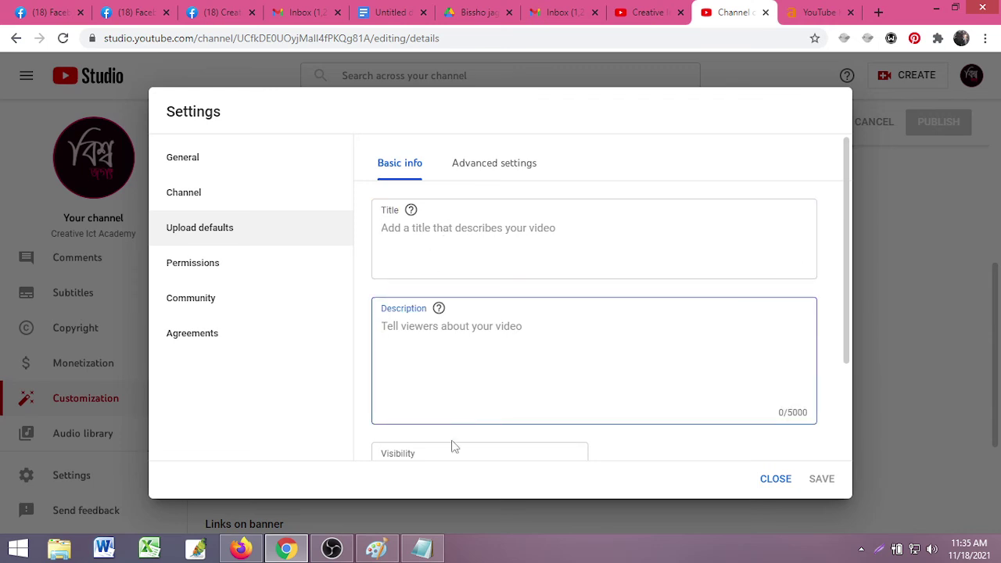
Step: Set the default upload visibility to Public
scroll(451, 446, "down", 3)
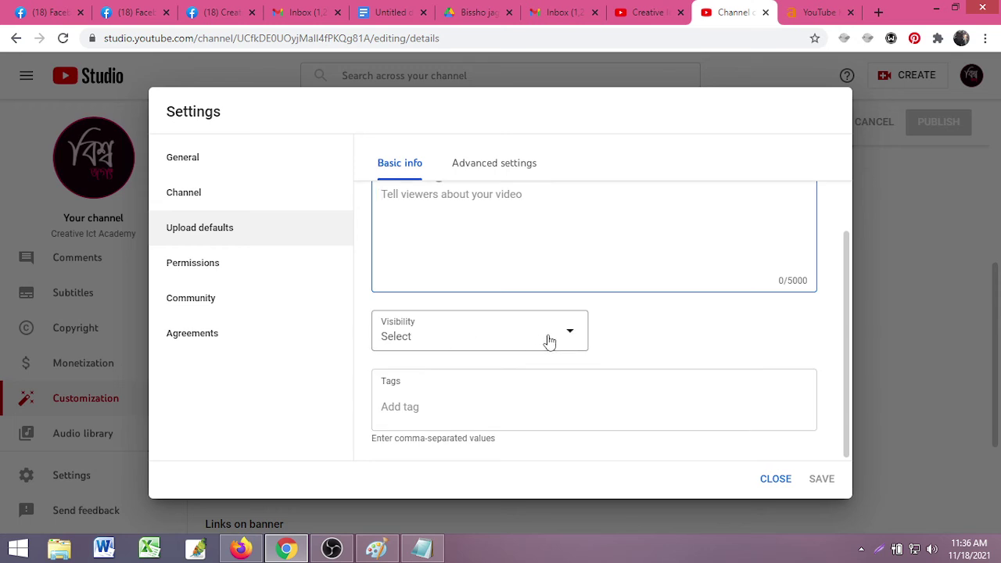
left_click(574, 340)
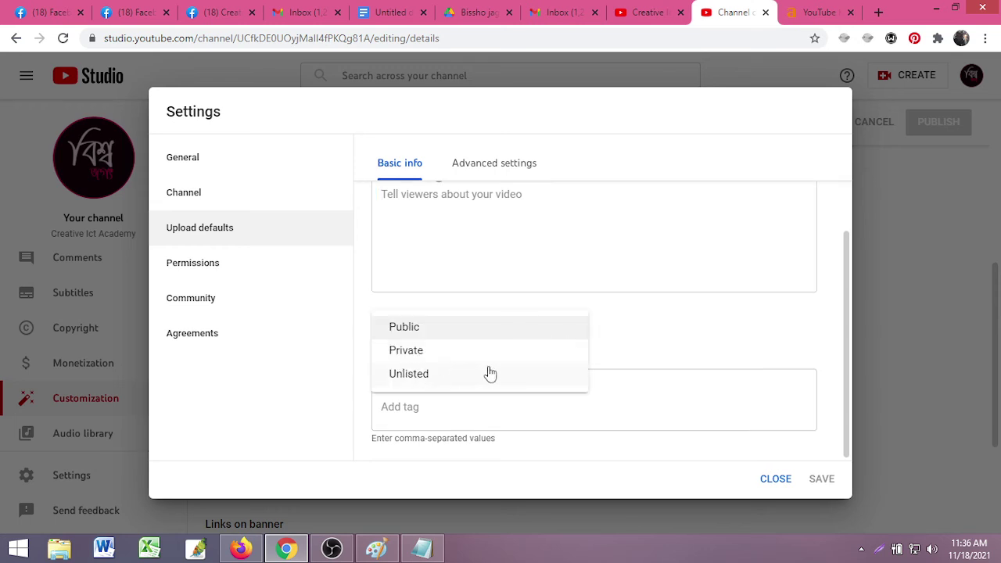
left_click(631, 356)
left_click(559, 344)
left_click(447, 334)
left_click(581, 341)
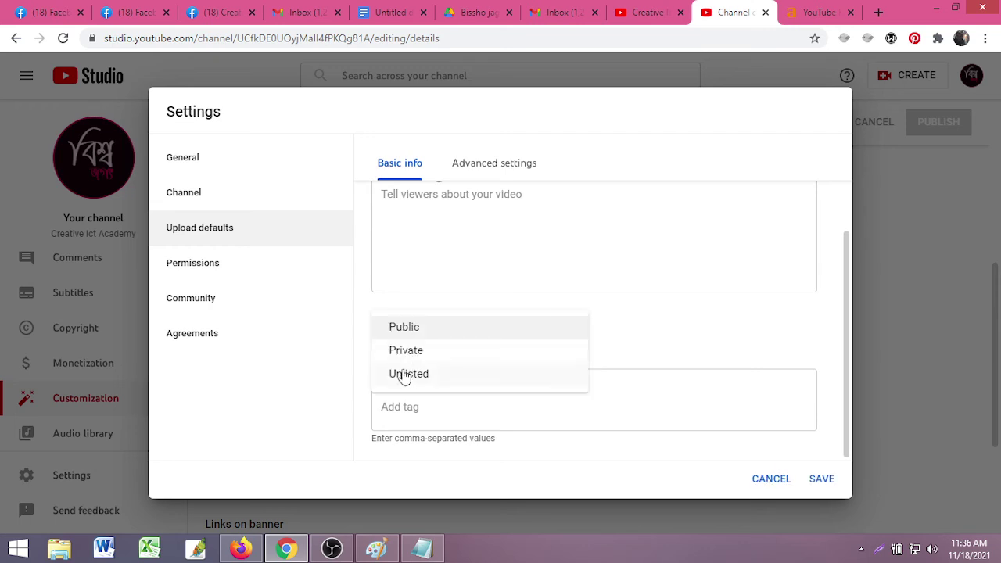
left_click(645, 352)
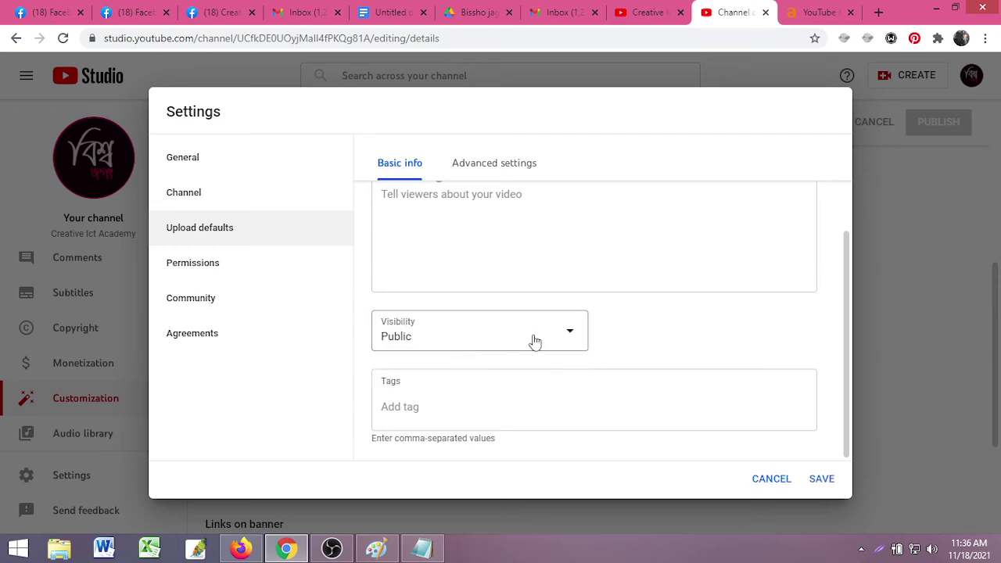
left_click(534, 342)
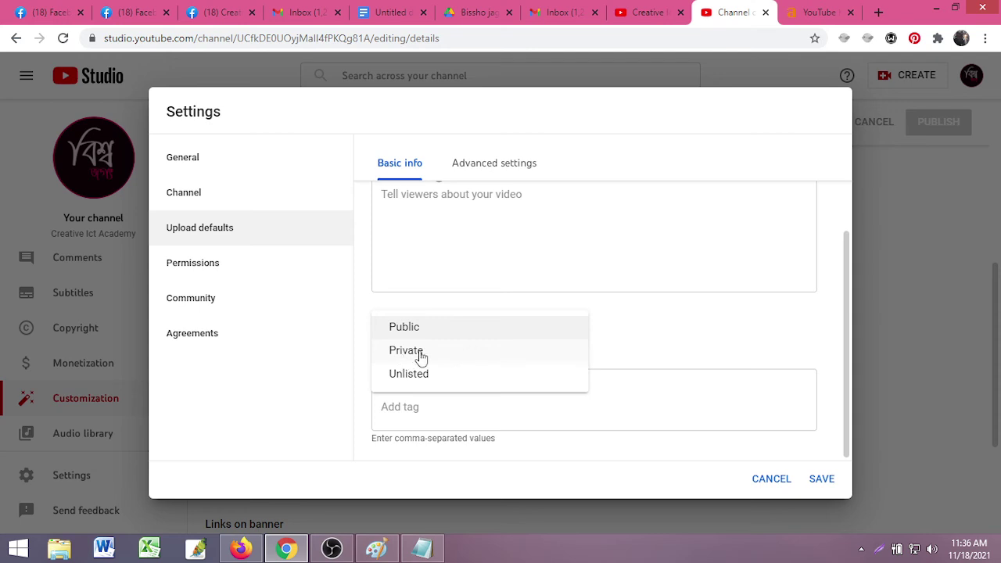
left_click(615, 355)
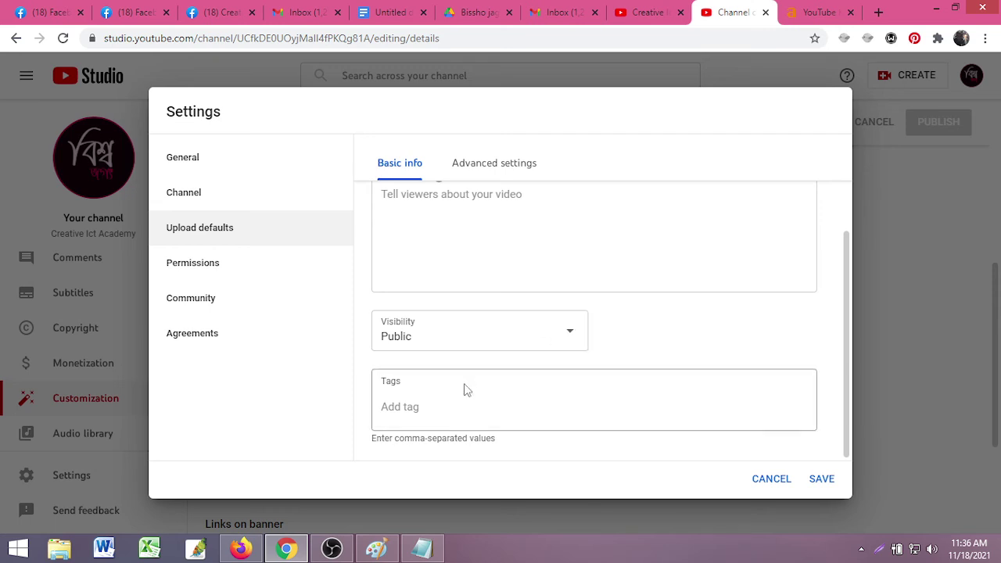
left_click(412, 409)
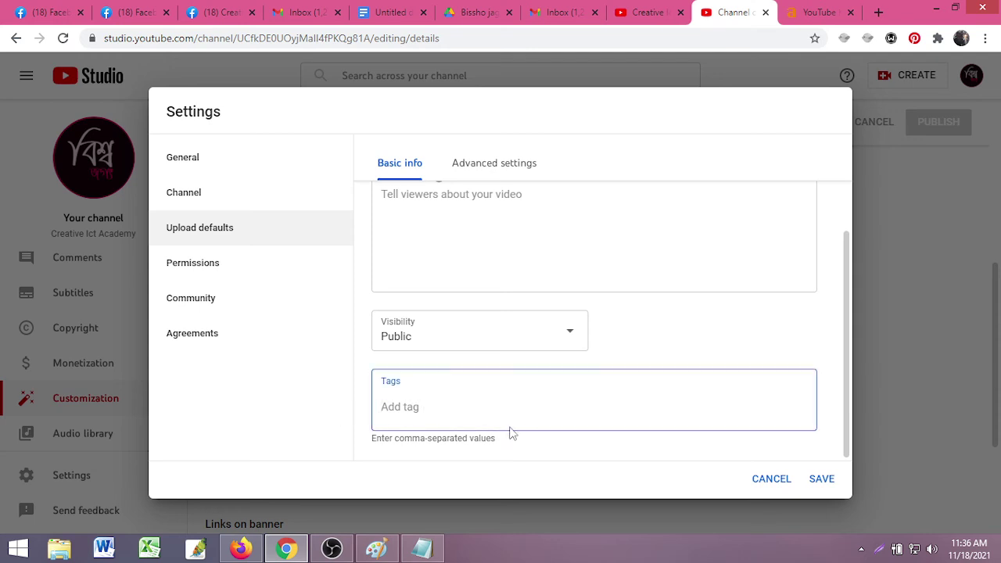
Step: Copy 'freelancing training' from the keyword notes and paste it as a default tag
scroll(492, 290, "up", 2)
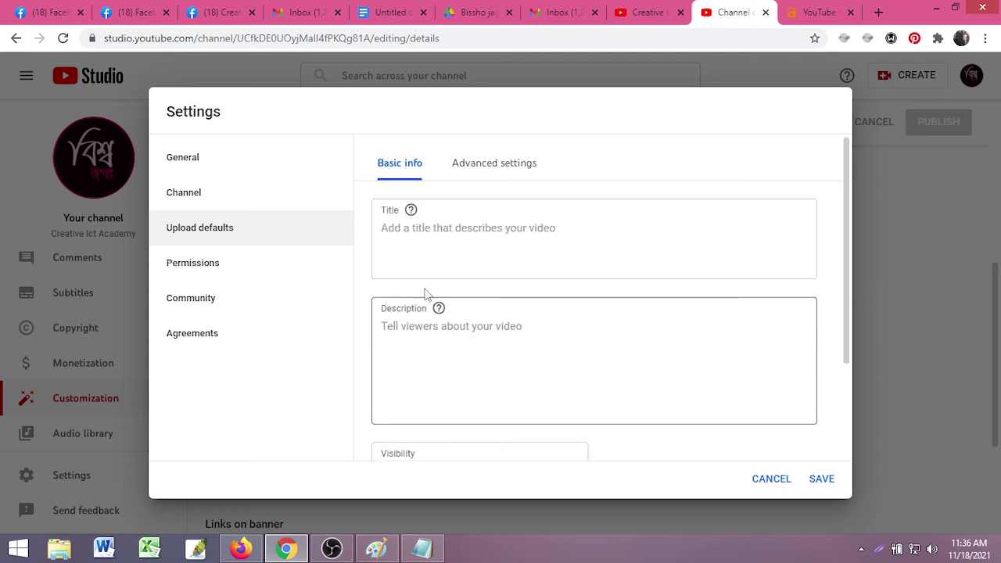
scroll(462, 413, "down", 2)
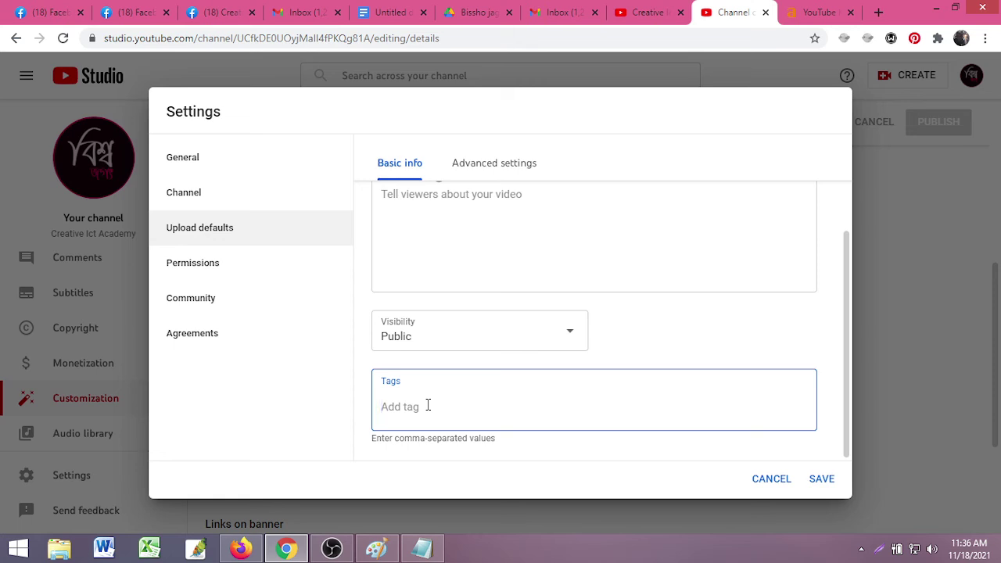
left_click(422, 549)
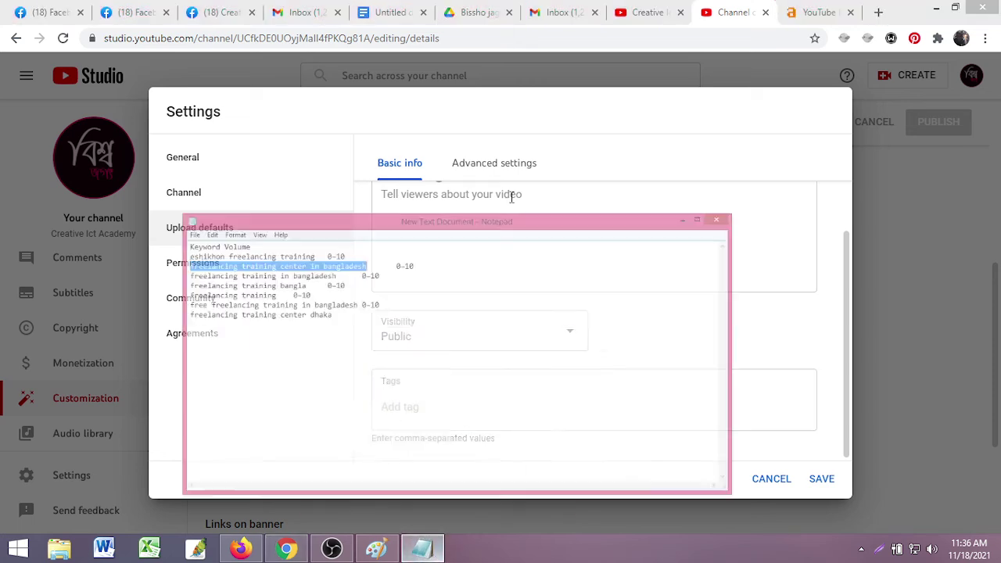
left_click_drag(276, 155, 161, 154)
key("ctrl+c")
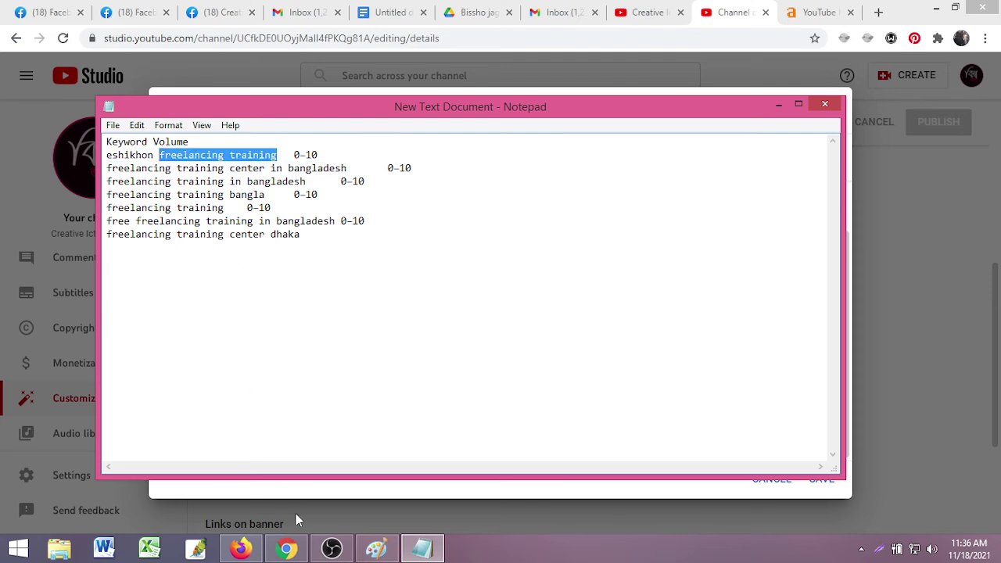
left_click(286, 549)
key("ctrl+v")
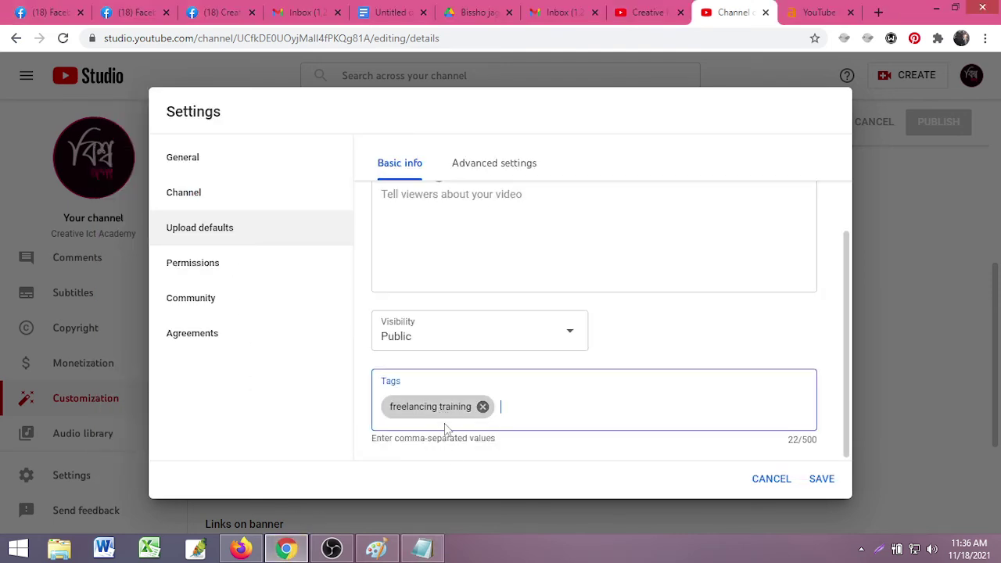
left_click(422, 549)
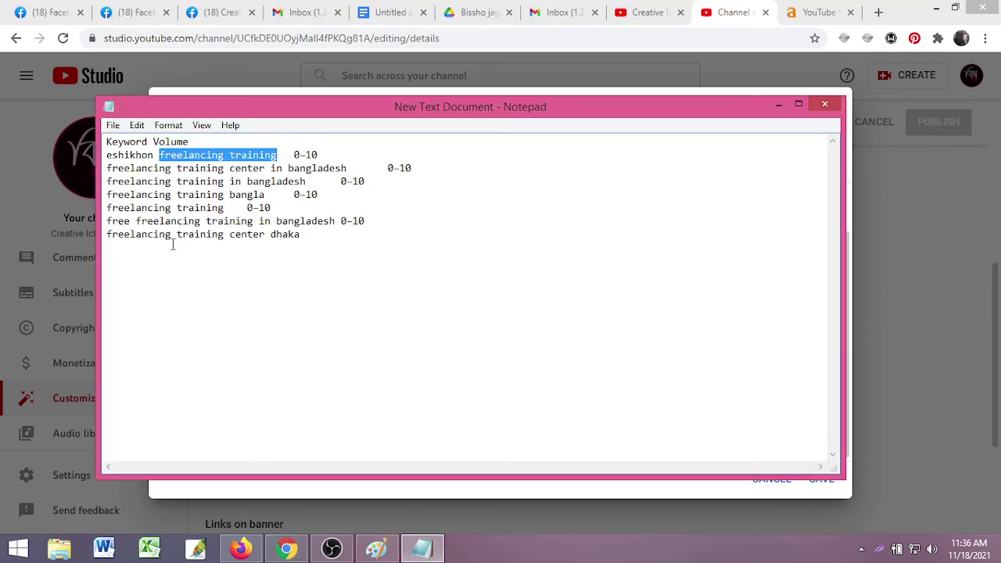
left_click(422, 549)
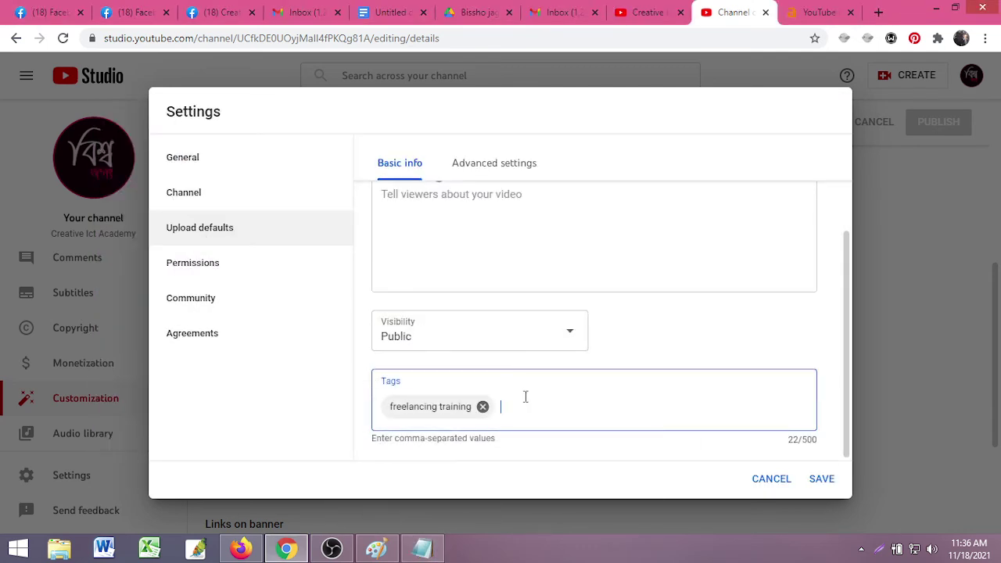
Step: Add the tag 'creative ict acadmy' and save the upload defaults
type("creative ict acadmu")
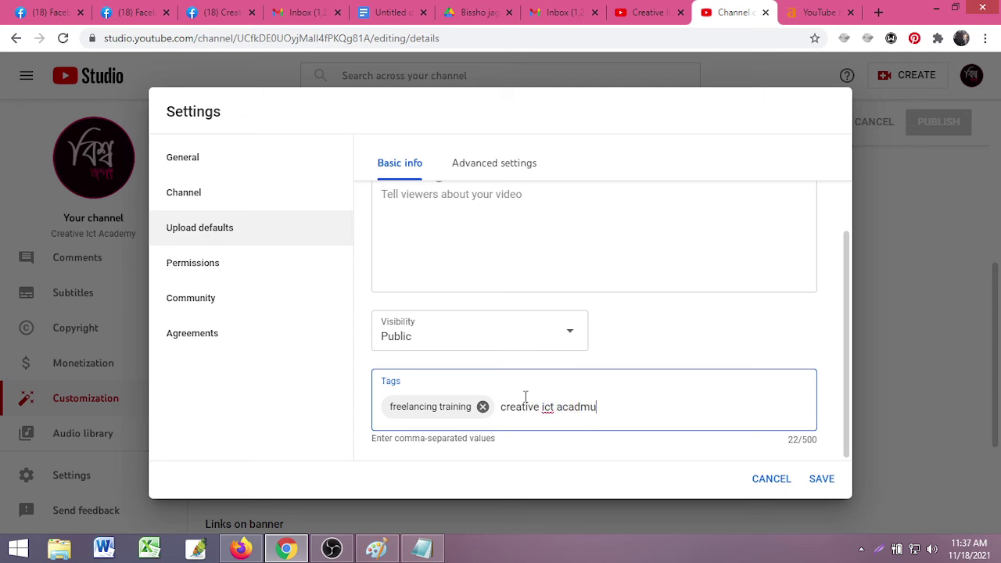
key("BackSpace")
type("y")
key("Return")
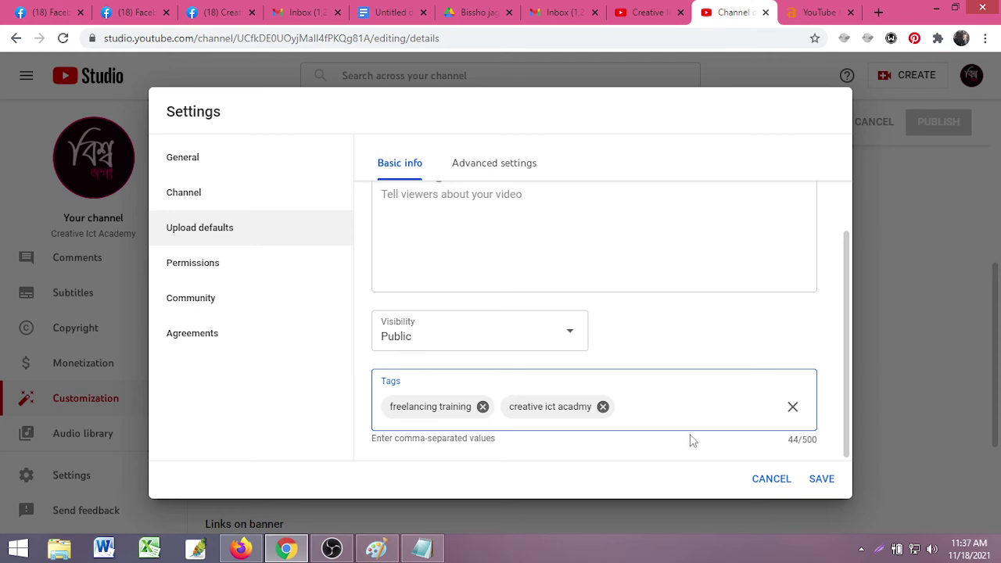
scroll(503, 351, "up", 2)
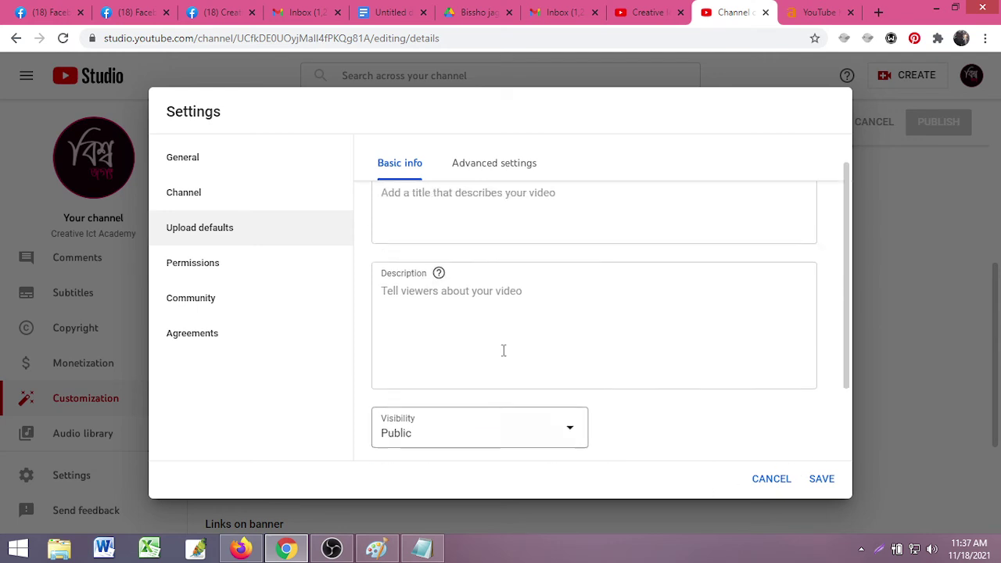
left_click(823, 481)
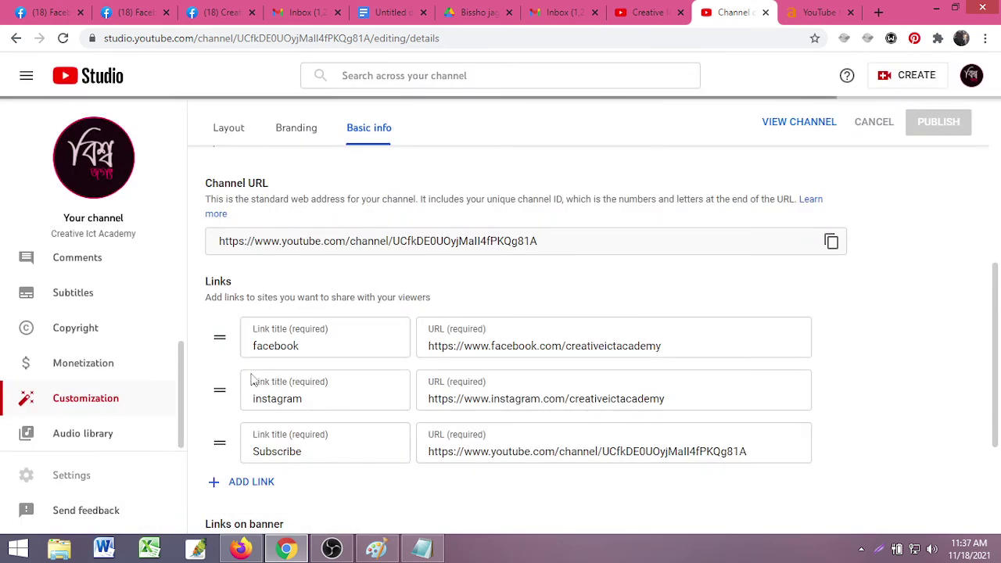
Step: Go to the Advanced settings of Upload defaults in Settings
left_click(88, 477)
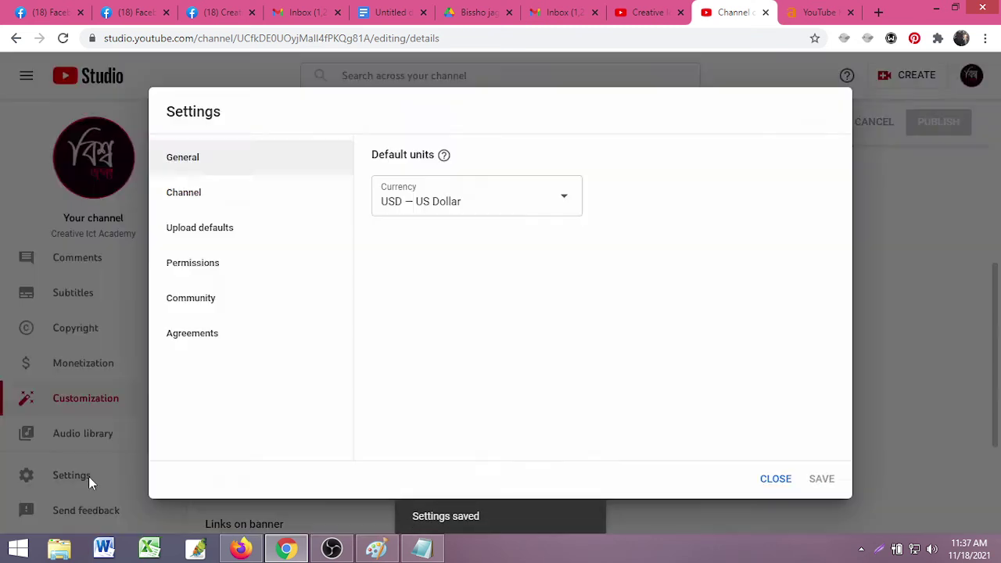
left_click(211, 202)
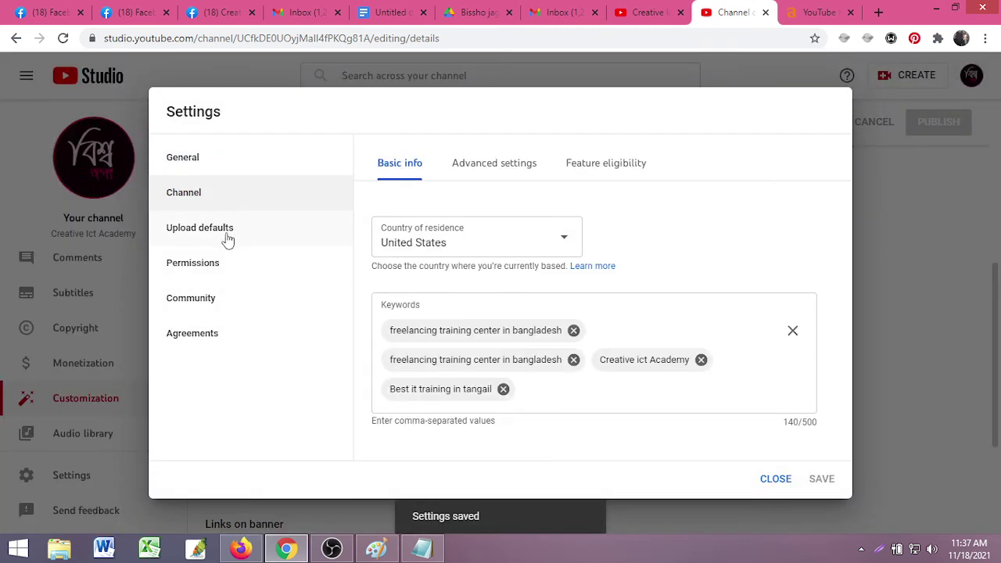
left_click(202, 234)
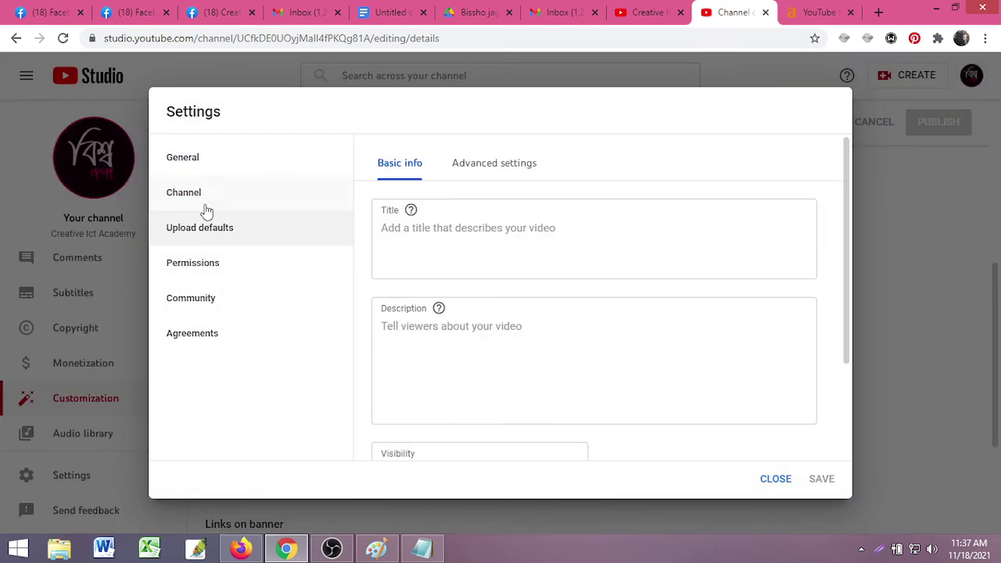
left_click(533, 174)
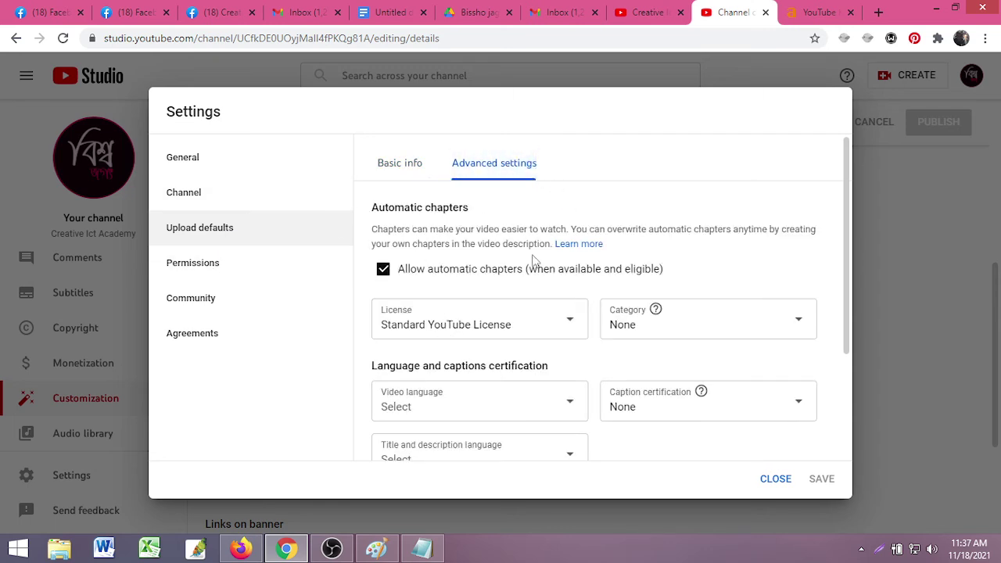
Step: Choose Creative Commons - Attribution as the default upload license
scroll(496, 310, "down", 1)
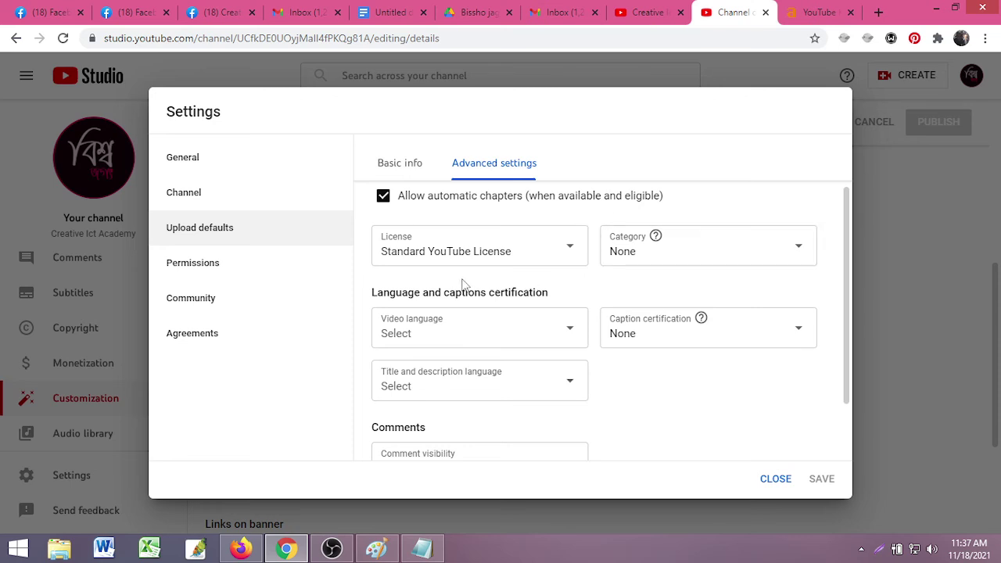
left_click(561, 258)
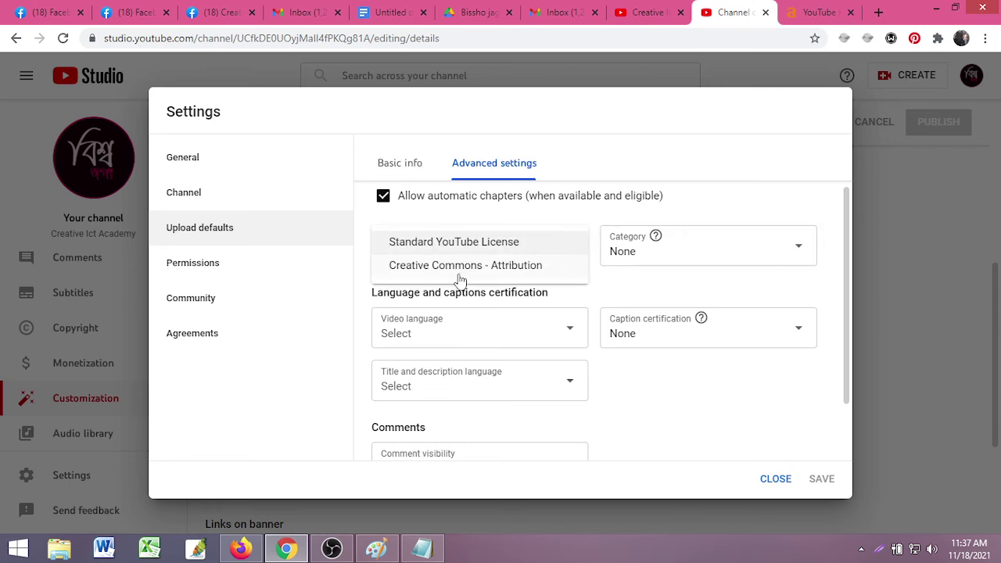
left_click(649, 297)
left_click(555, 255)
left_click(461, 270)
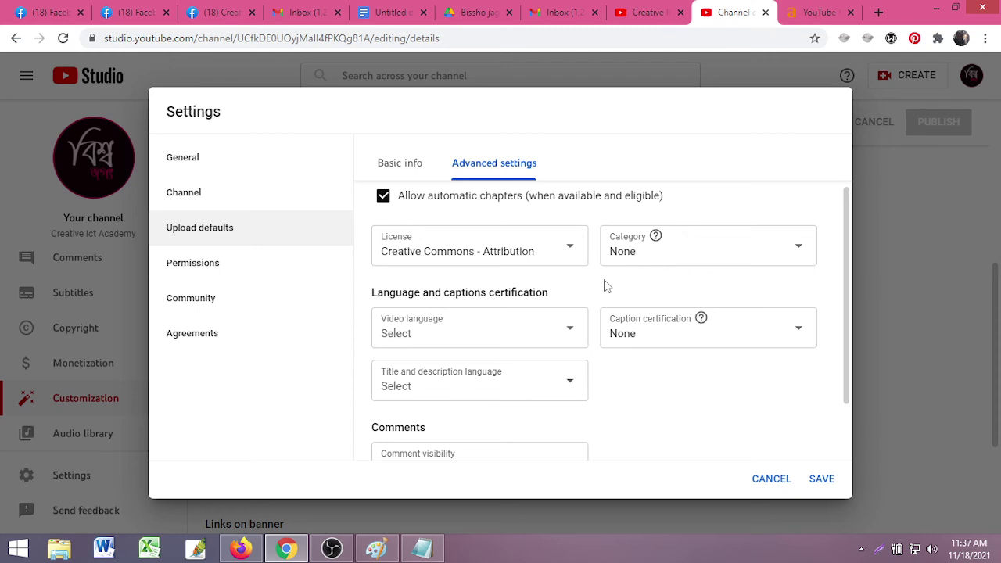
left_click(550, 253)
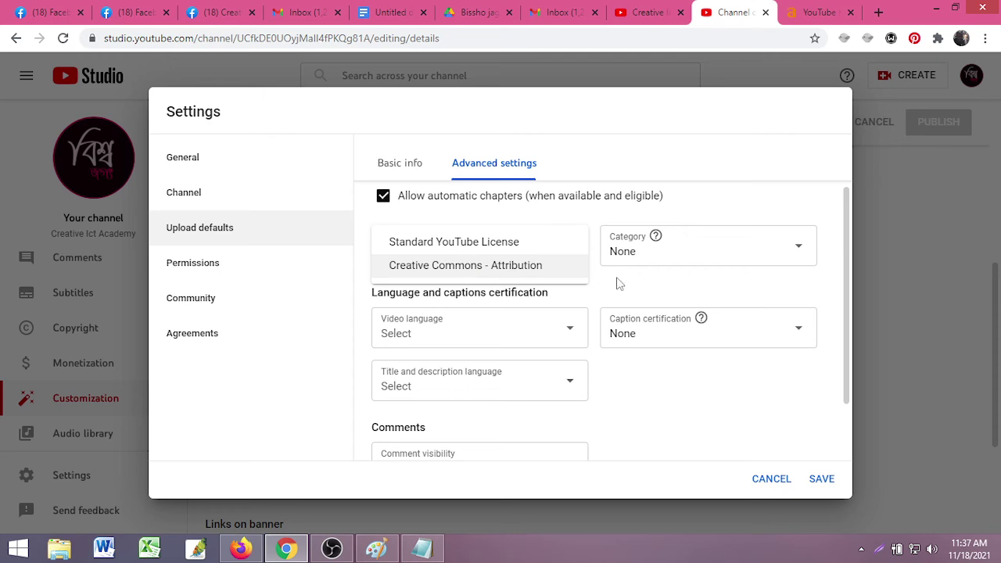
left_click(616, 246)
Step: Open youtube.com in a new browser tab
left_click(819, 12)
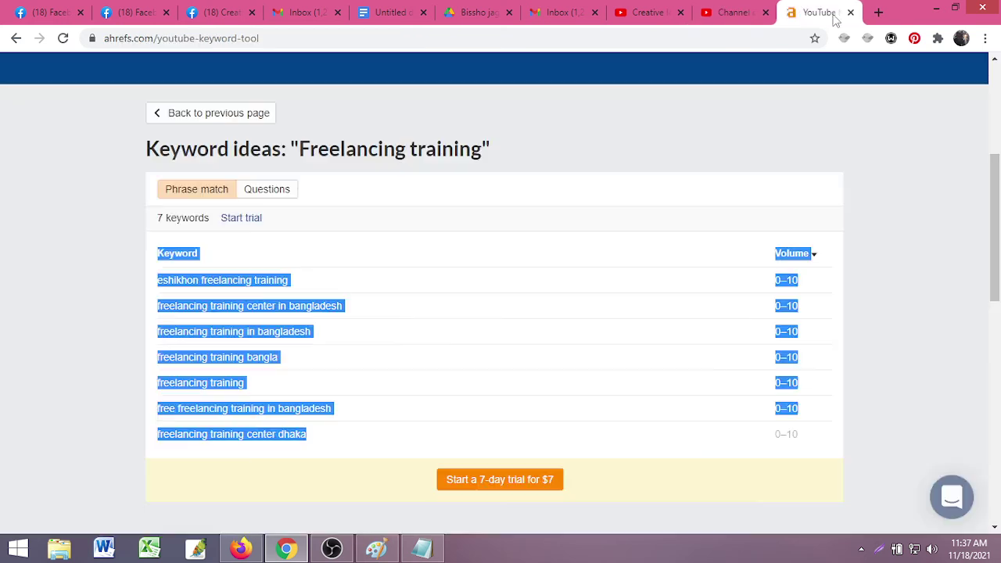
left_click(878, 13)
left_click(666, 38)
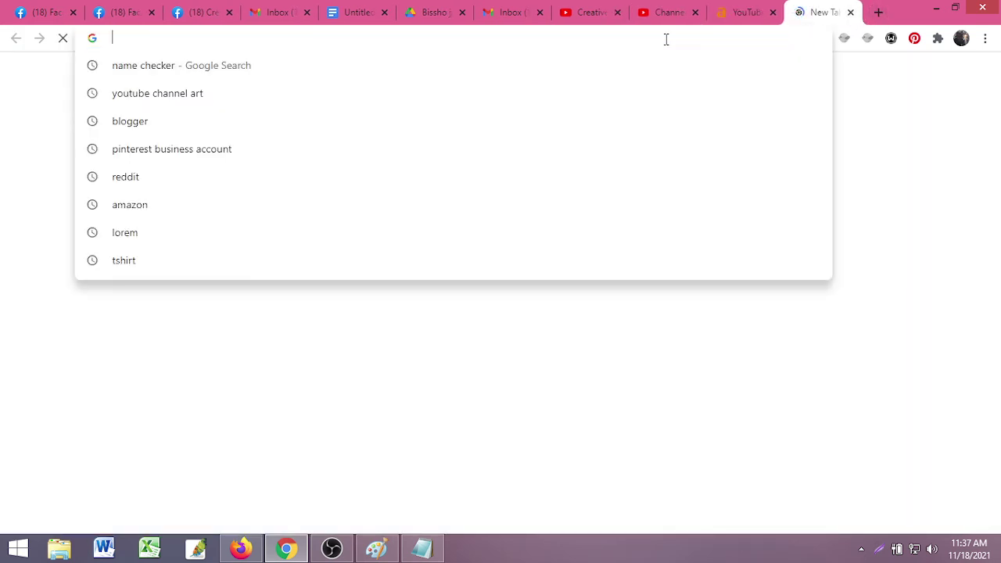
type("youtu")
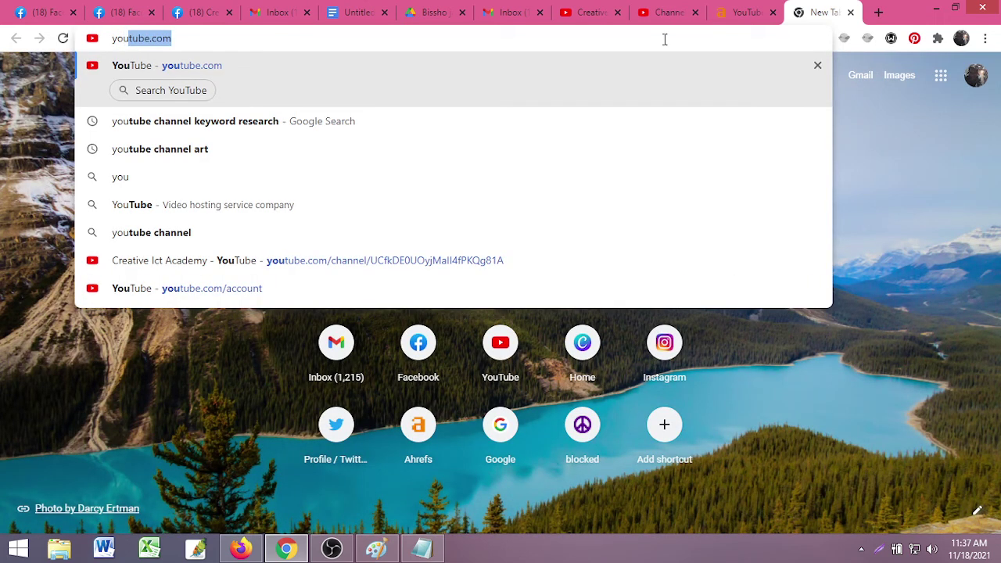
type("be.")
key("Return")
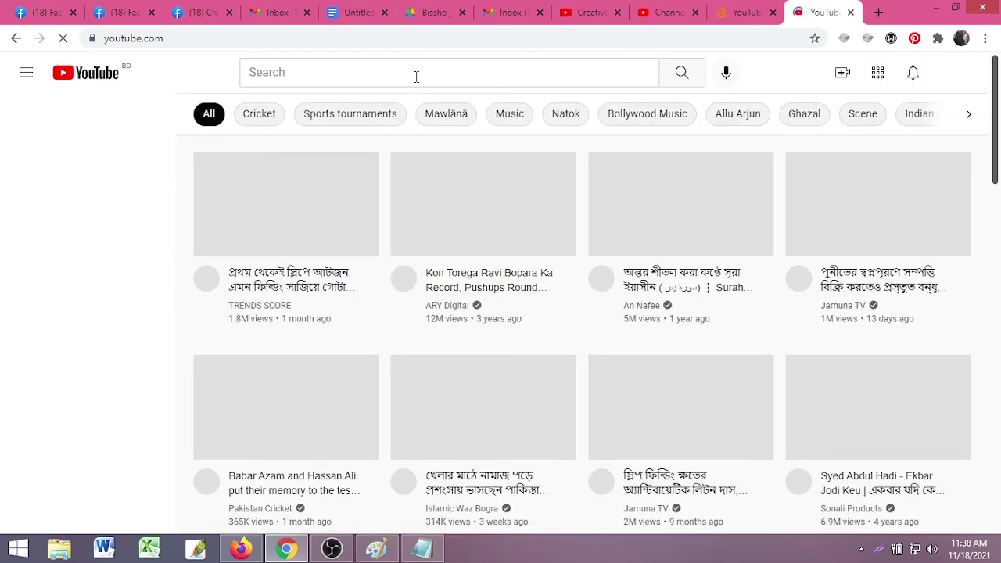
Step: Search 'creative commons videos on youtube' and play the Free HD videos playlist
left_click(415, 72)
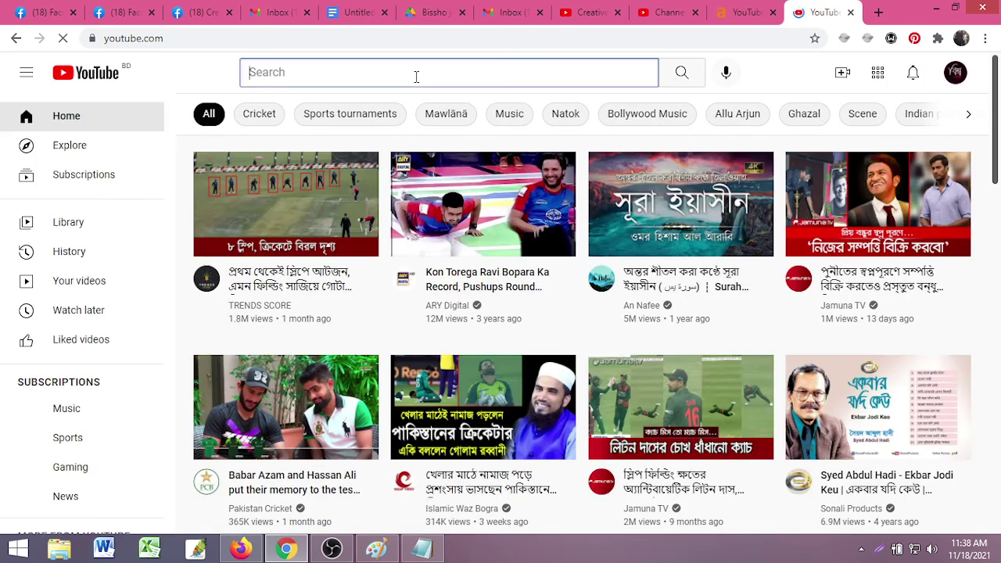
type("cr")
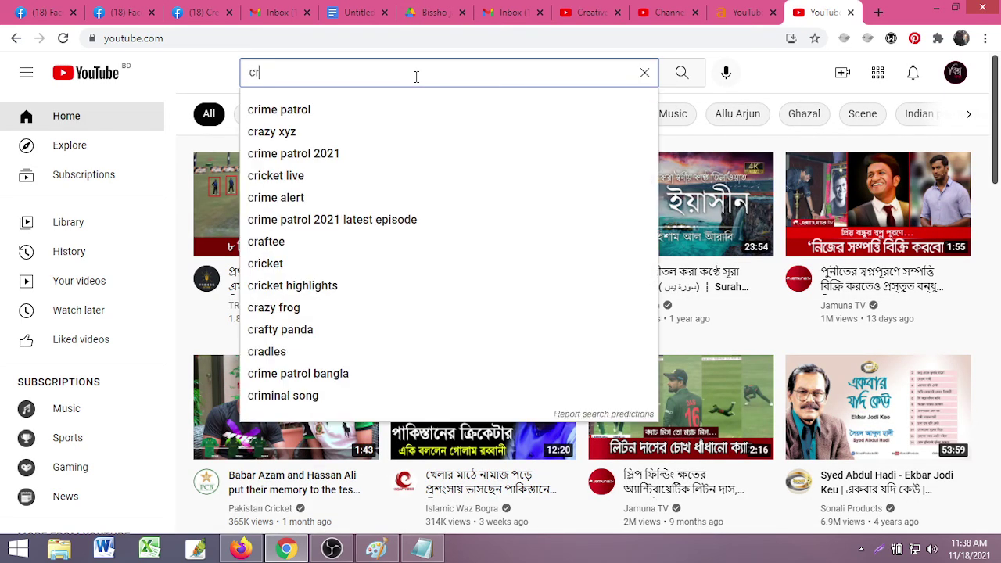
type("ea")
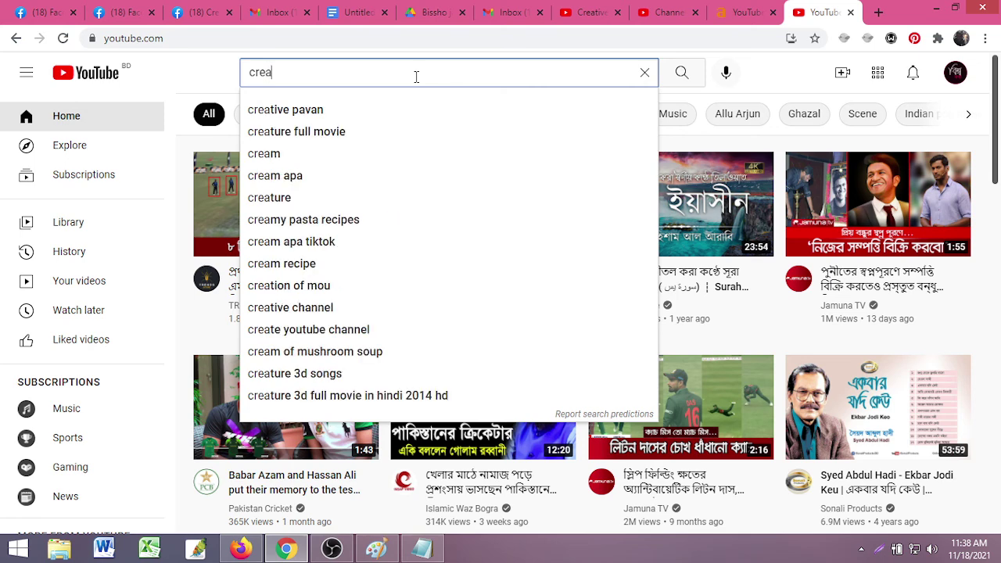
type("tive comm")
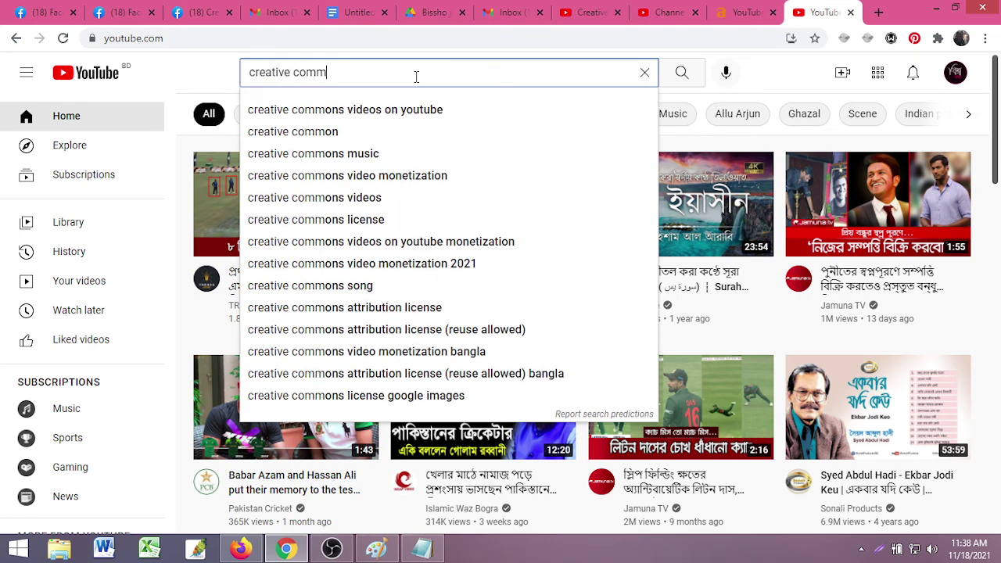
type("ns video")
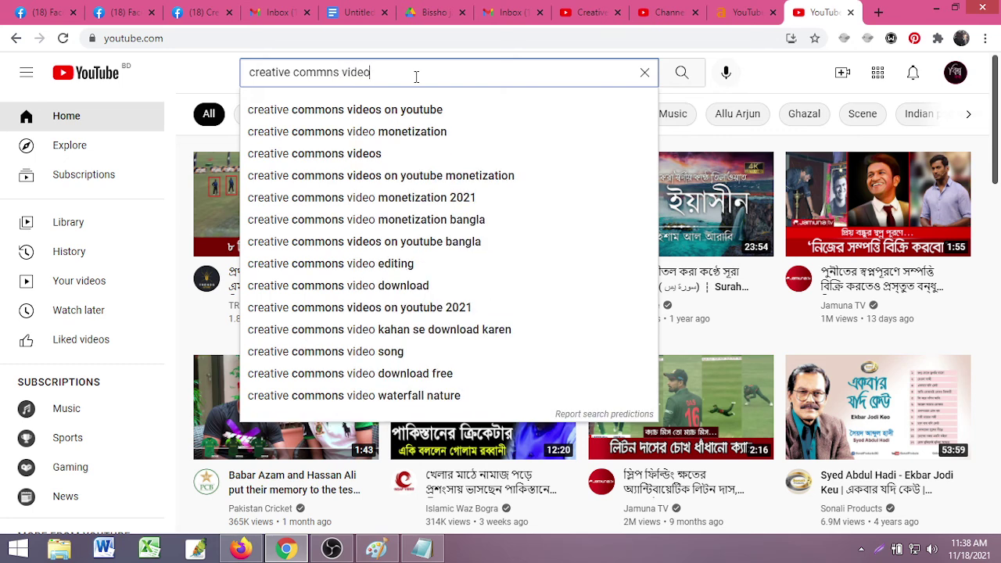
left_click(388, 110)
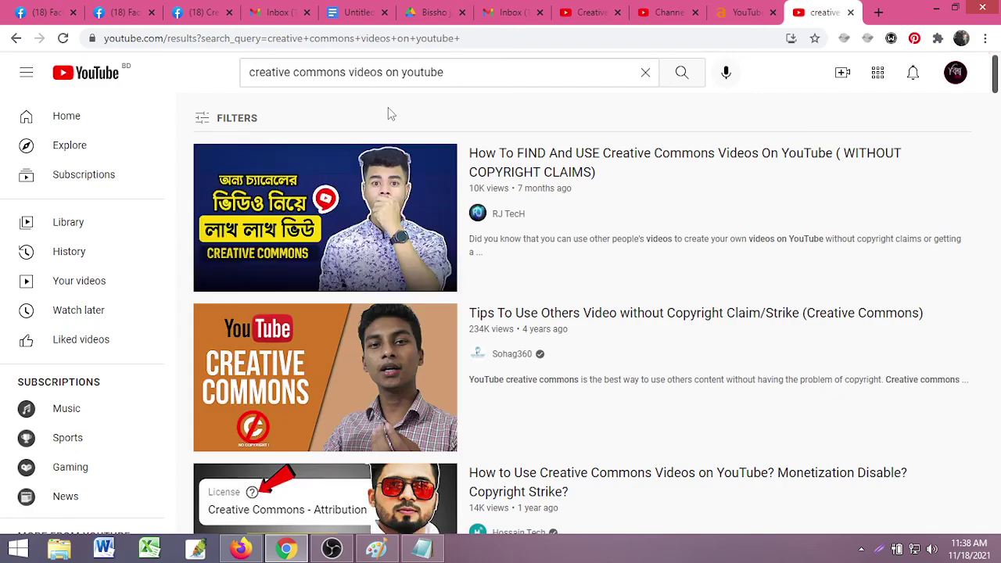
scroll(440, 372, "down", 1)
scroll(440, 372, "down", 9)
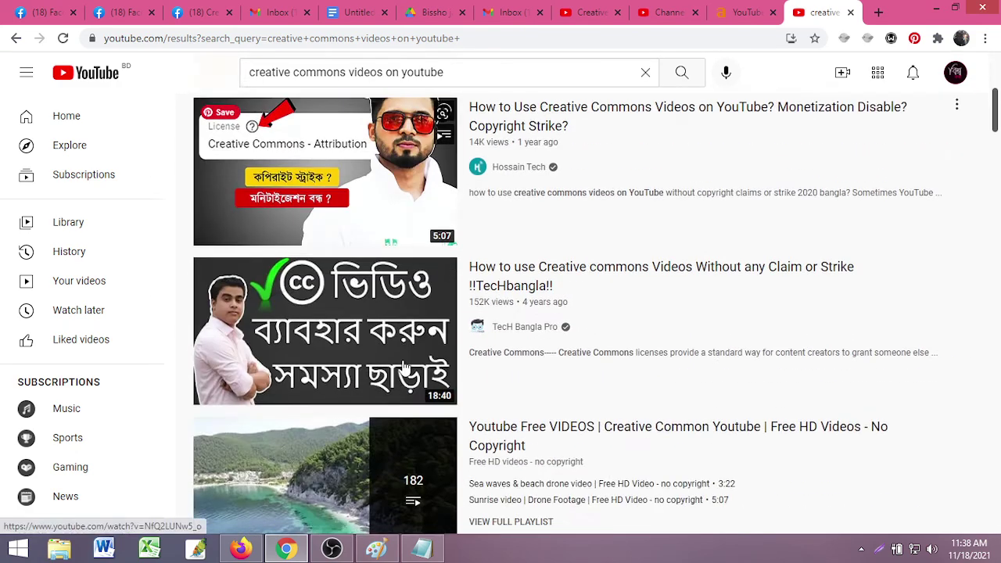
scroll(358, 273, "up", 3)
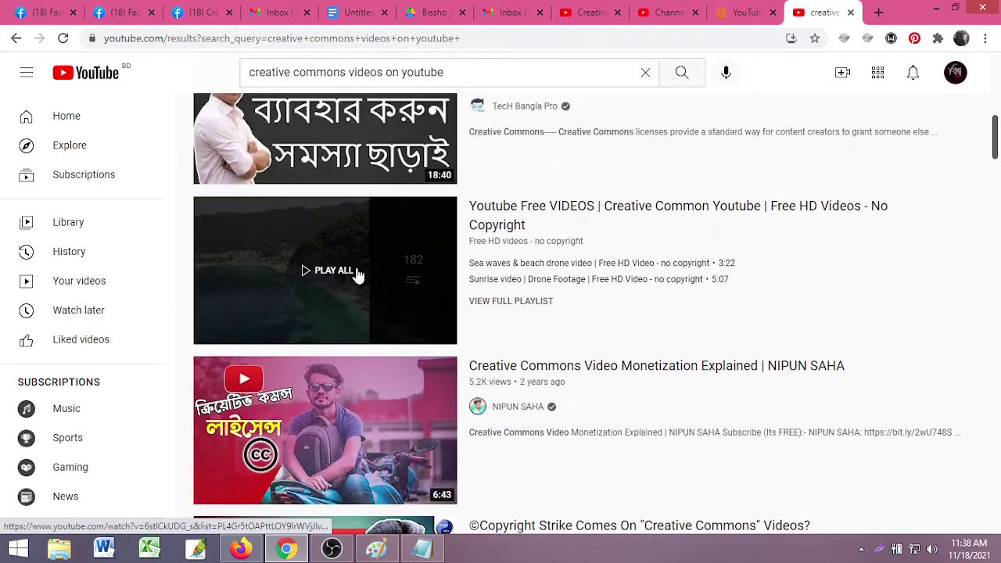
left_click(294, 305)
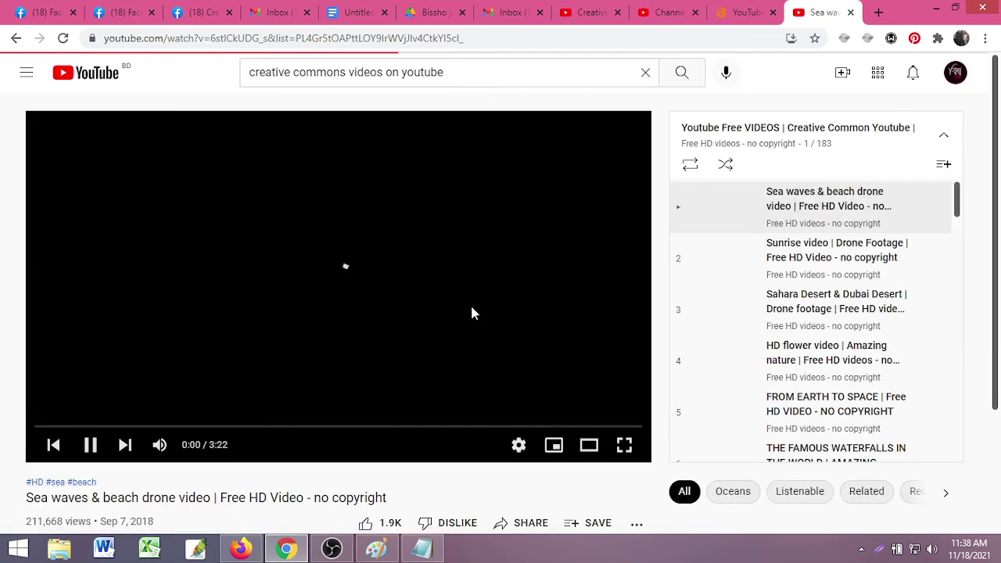
scroll(491, 314, "down", 3)
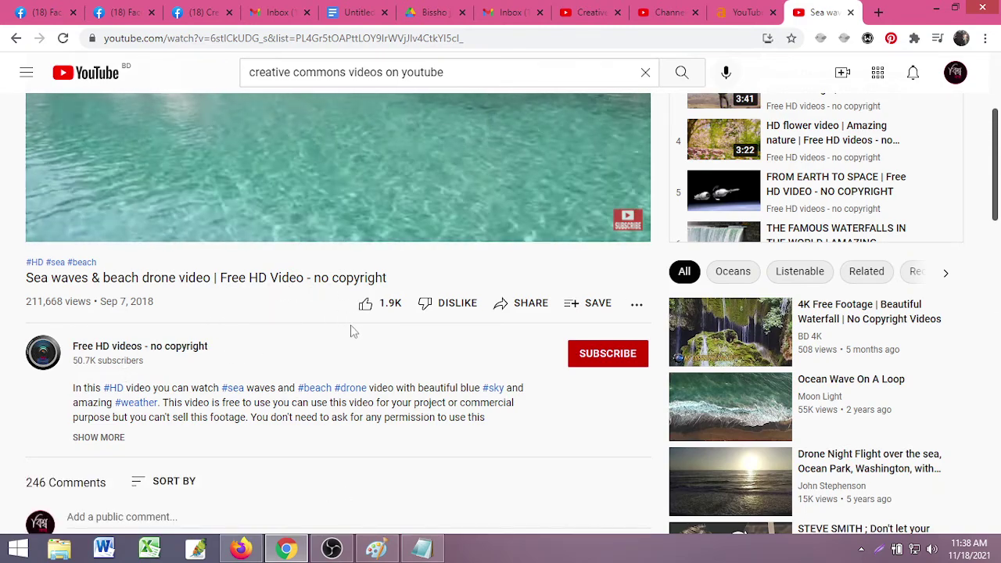
scroll(348, 329, "down", 2)
scroll(349, 329, "up", 5)
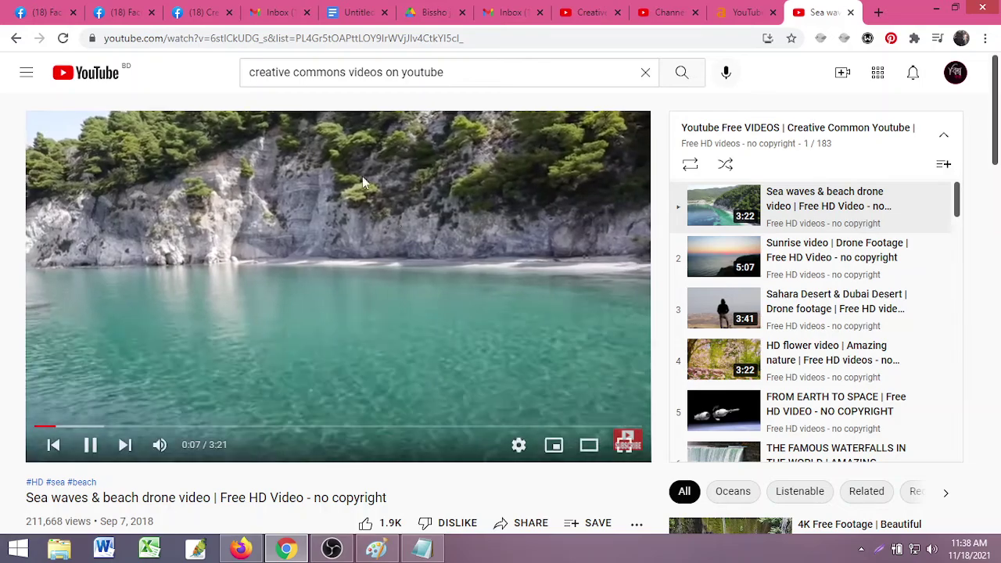
scroll(88, 408, "down", 4)
scroll(87, 407, "down", 3)
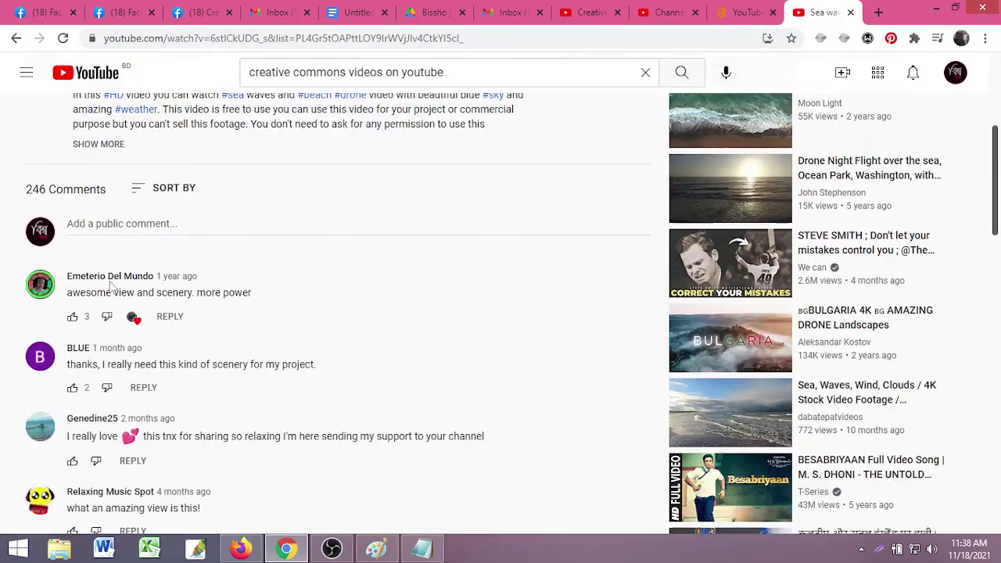
Step: Expand the drone video's description, which says the footage is free to use with credit
left_click(101, 145)
scroll(250, 352, "down", 7)
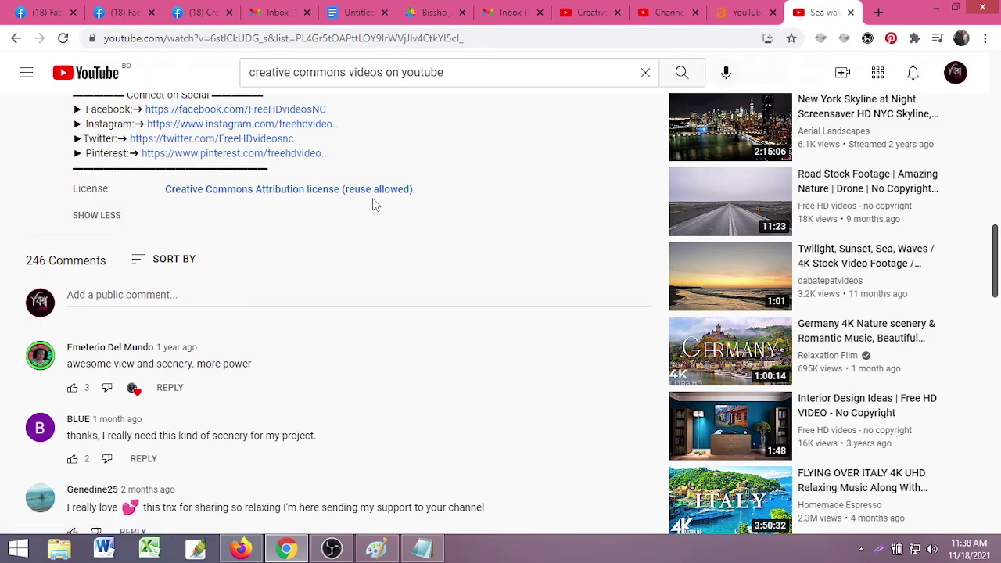
scroll(346, 250, "up", 10)
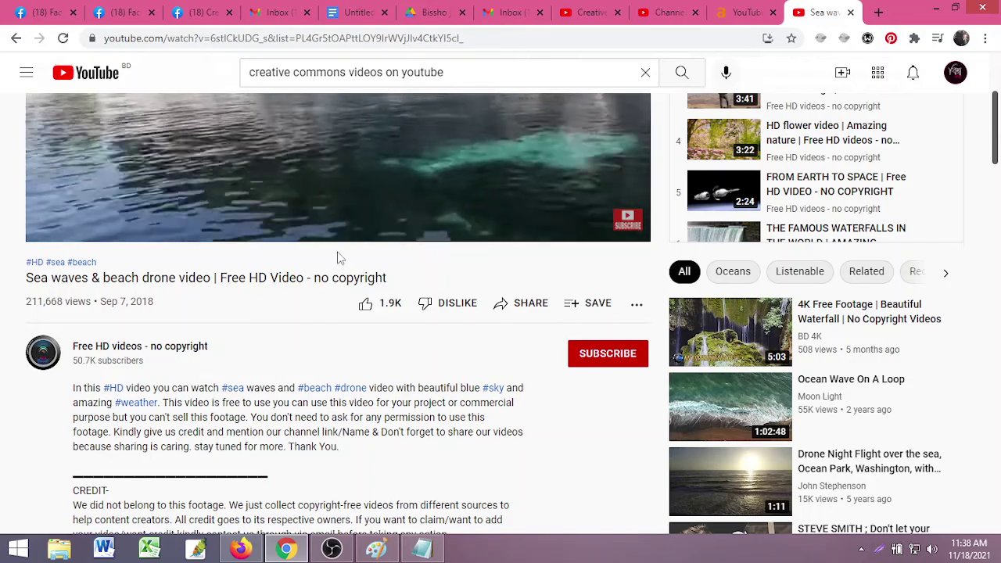
scroll(340, 256, "up", 3)
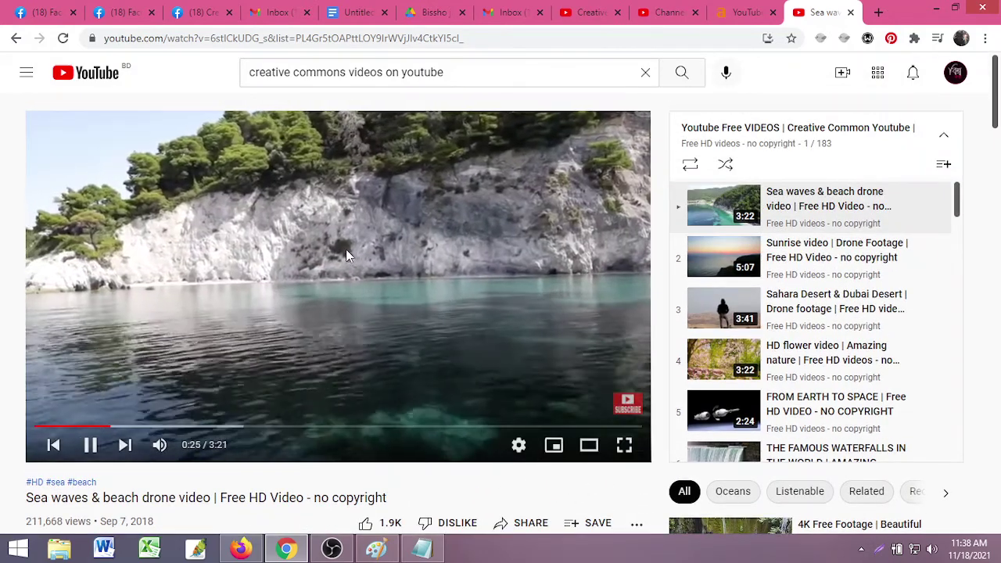
Step: Skip the video ahead to about one minute, then pause and resume it
left_click(224, 427)
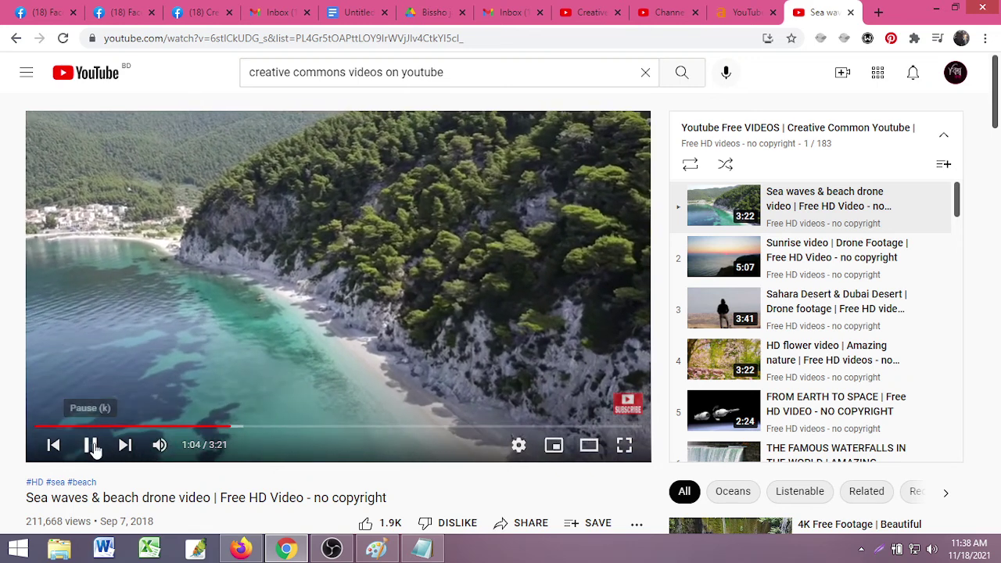
left_click(91, 445)
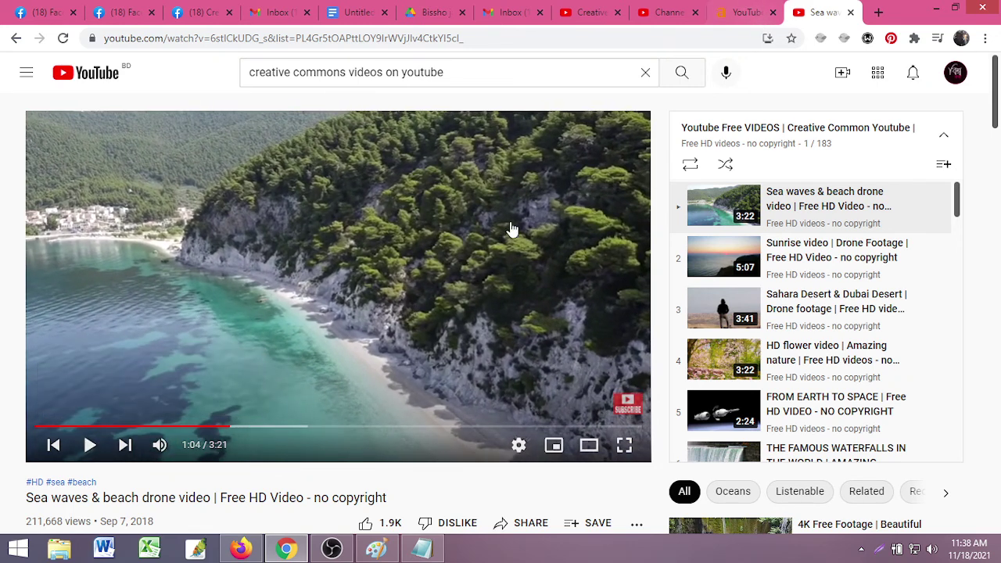
left_click(89, 445)
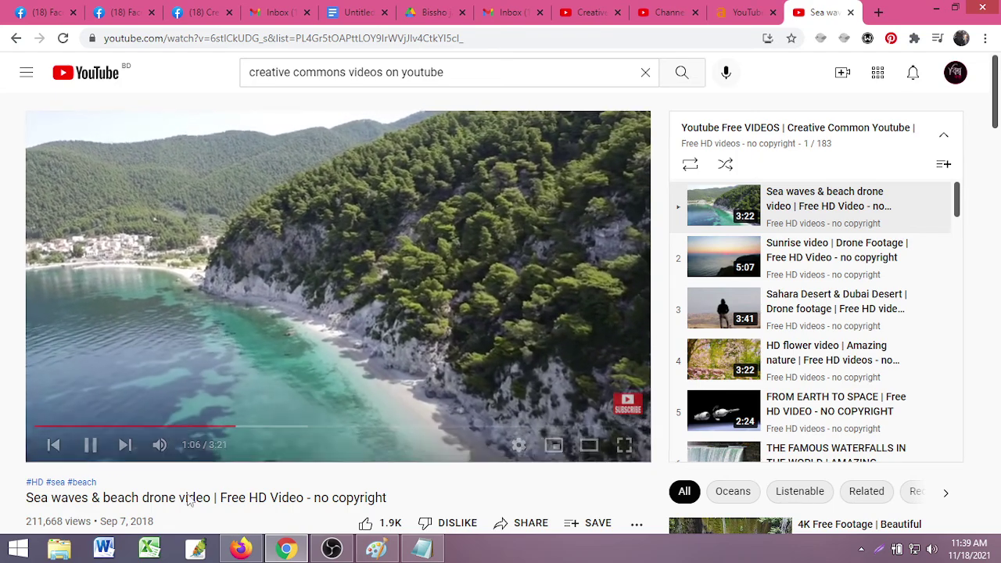
scroll(357, 373, "down", 3)
scroll(335, 413, "up", 3)
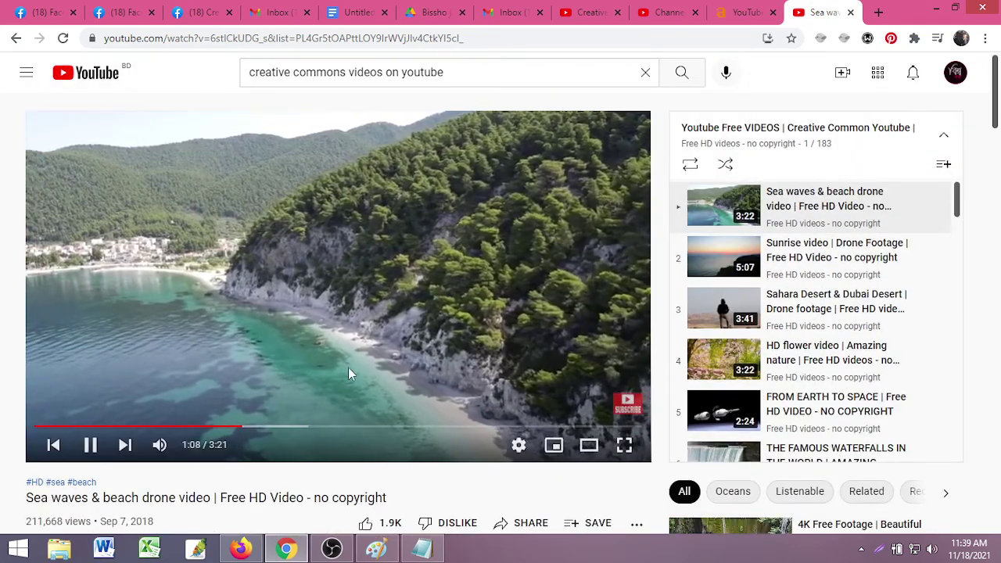
scroll(264, 381, "down", 3)
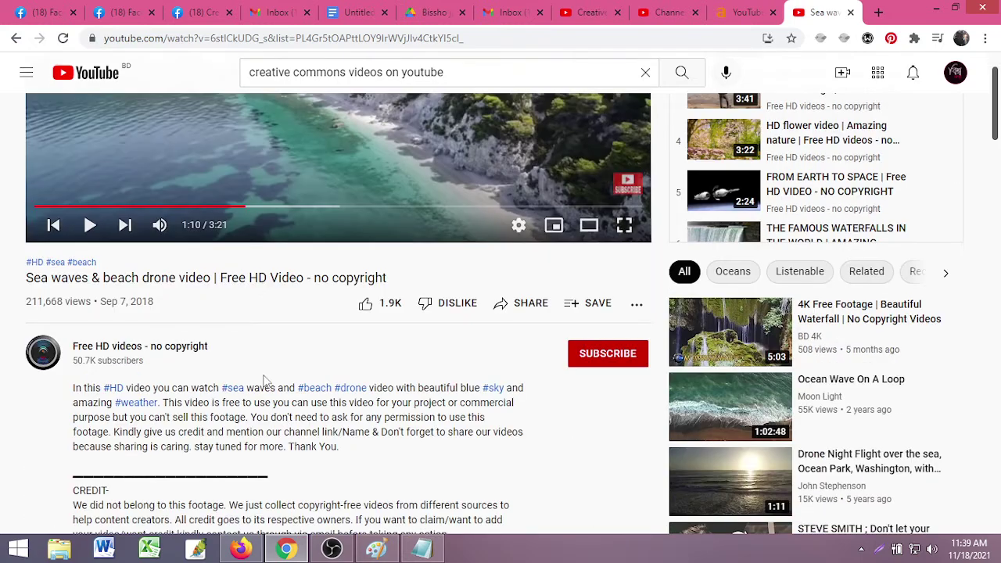
scroll(543, 380, "up", 3)
left_click(146, 39)
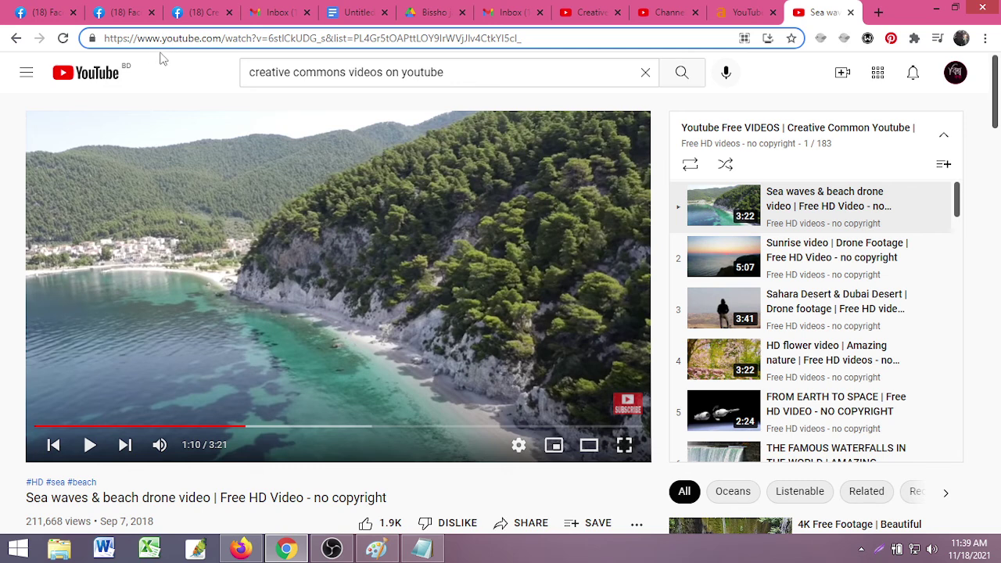
Step: Insert 'ss' before youtube.com in the URL to load the savefrom.net downloader
type("ss")
key("Return")
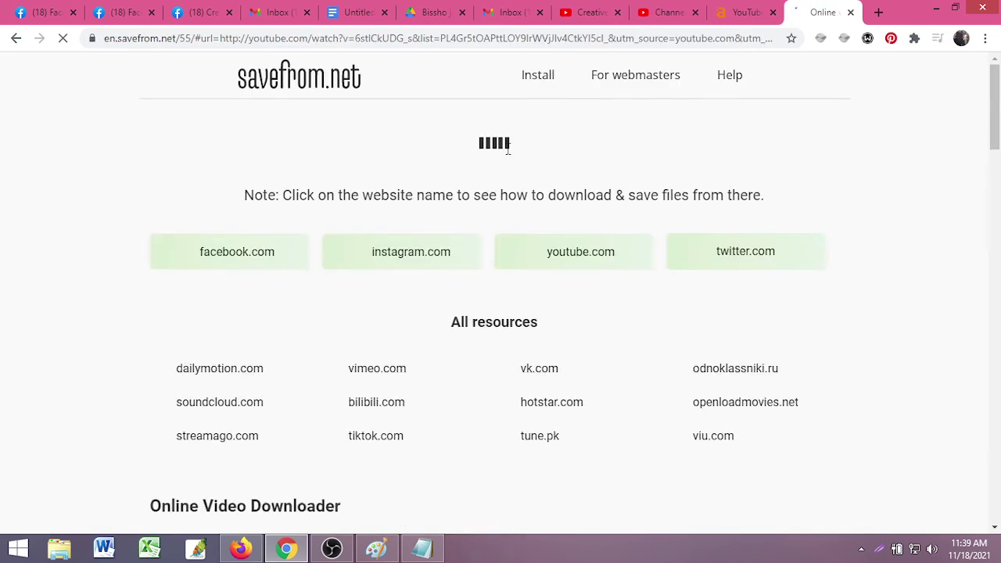
scroll(577, 328, "down", 3)
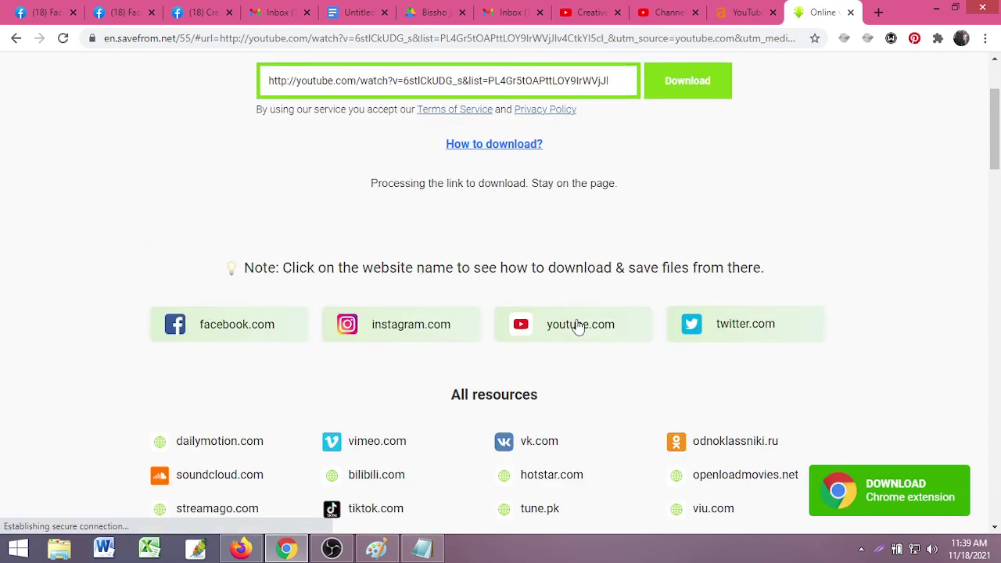
scroll(522, 344, "down", 3)
scroll(518, 341, "up", 6)
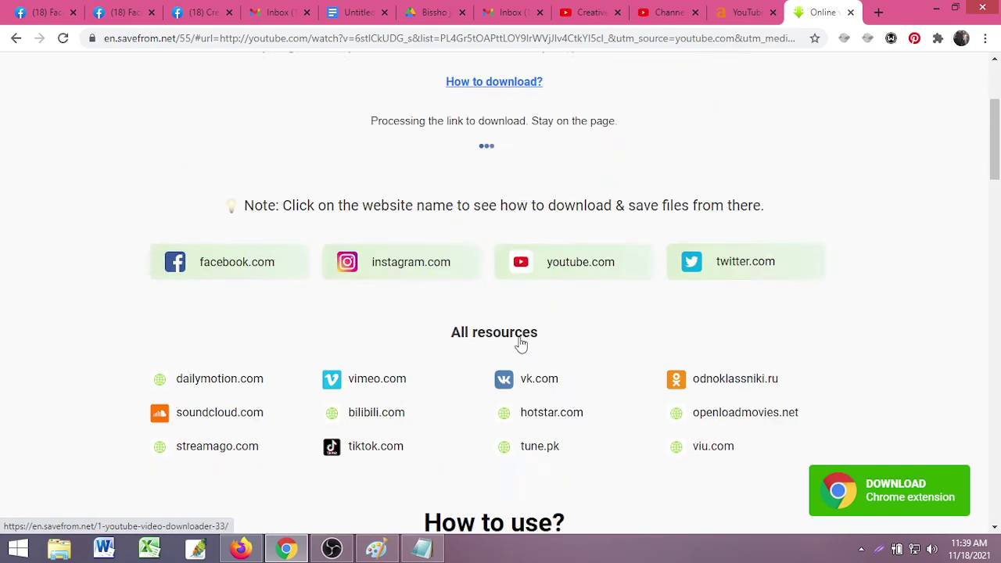
scroll(547, 379, "down", 2)
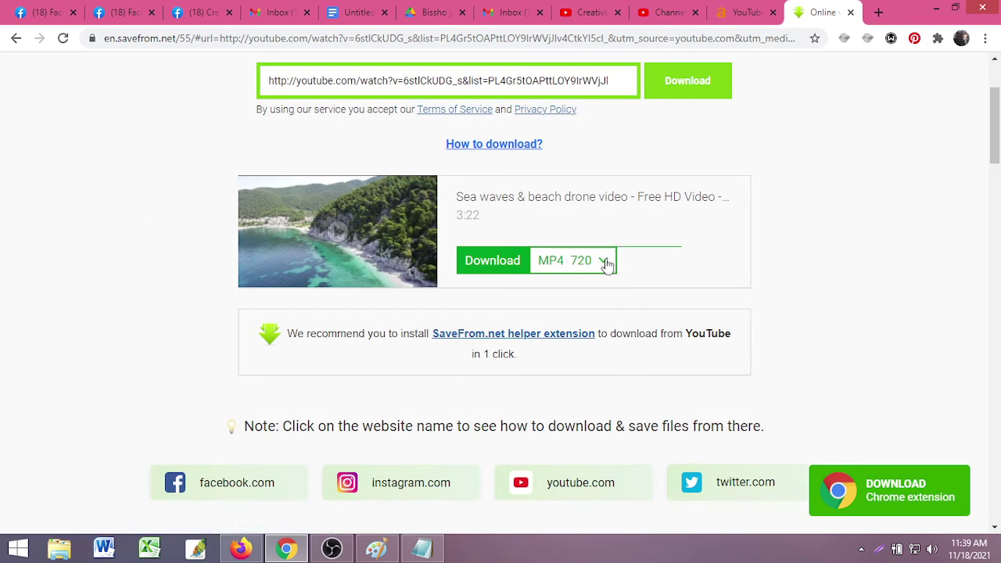
Step: Start an MP4 720 download of the video, then cancel it and close the downloads bar
left_click(600, 262)
left_click(574, 313)
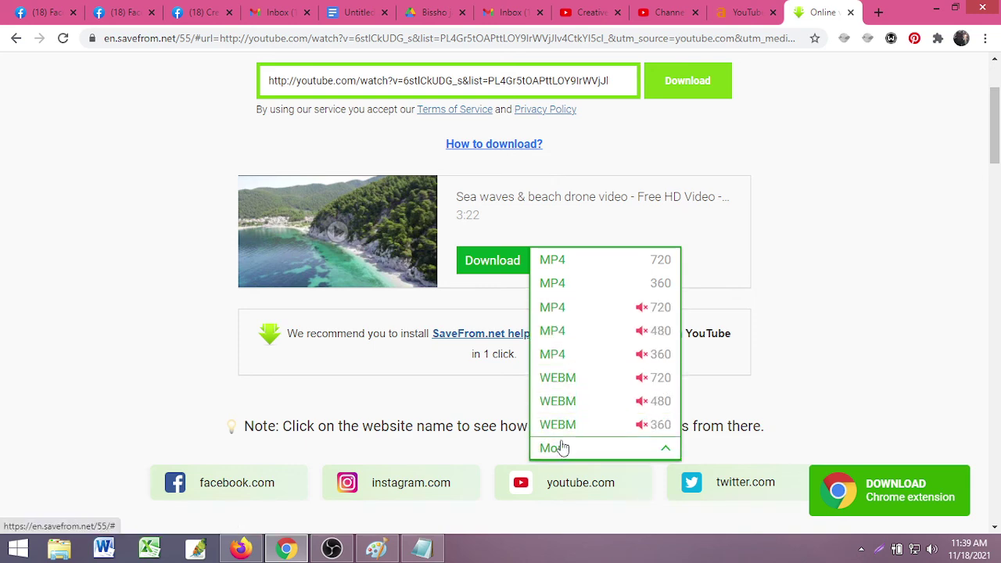
left_click(618, 263)
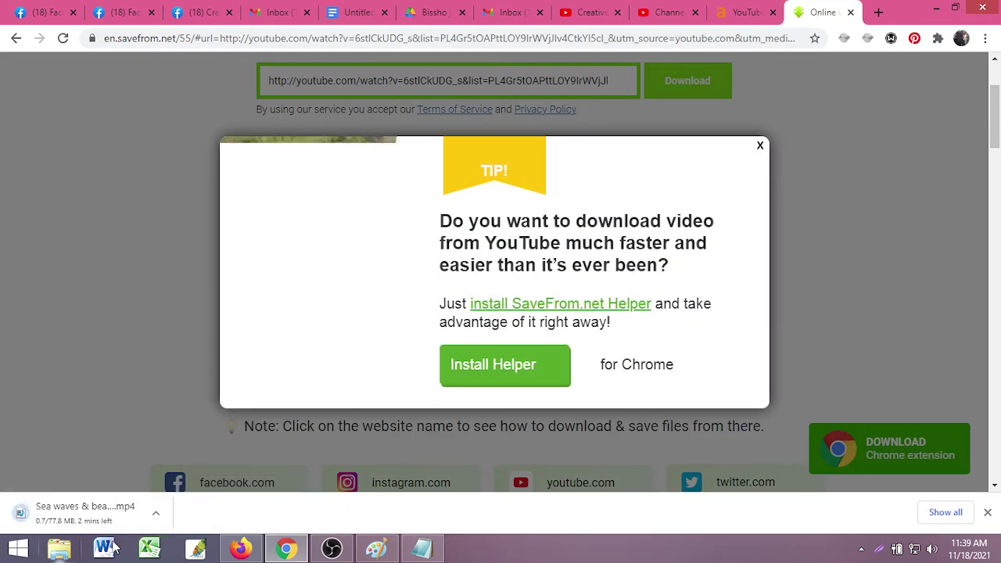
left_click(759, 146)
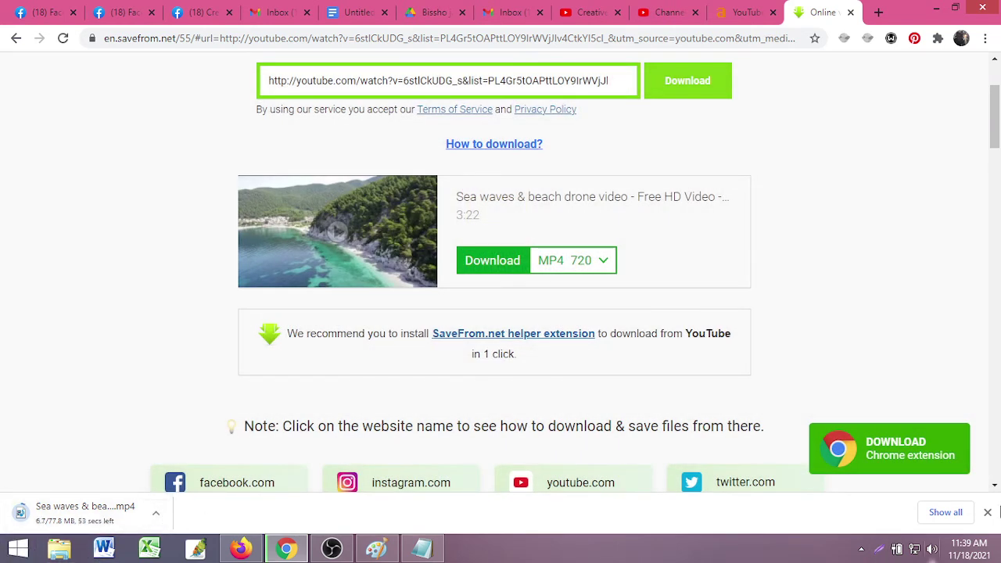
left_click(155, 514)
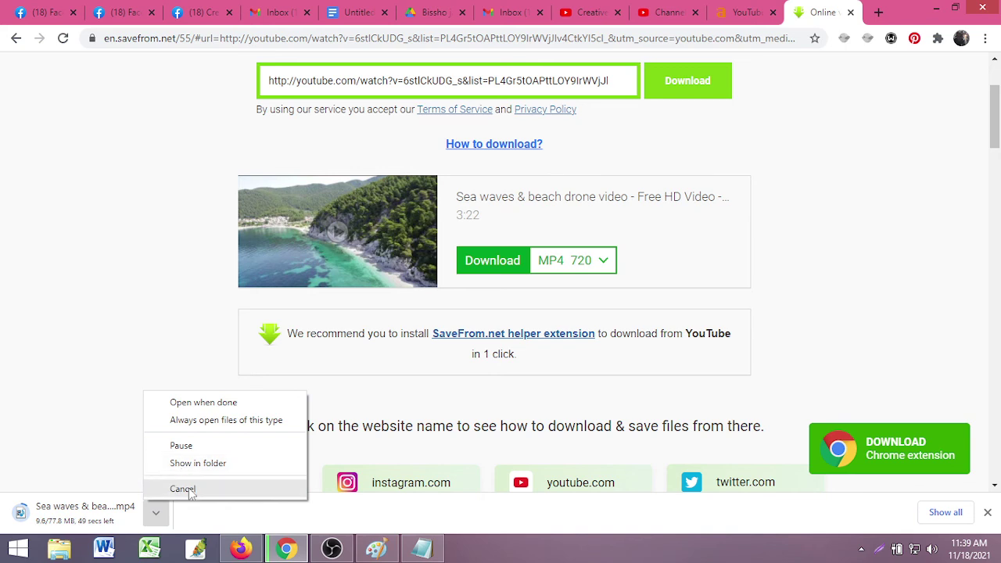
left_click(190, 498)
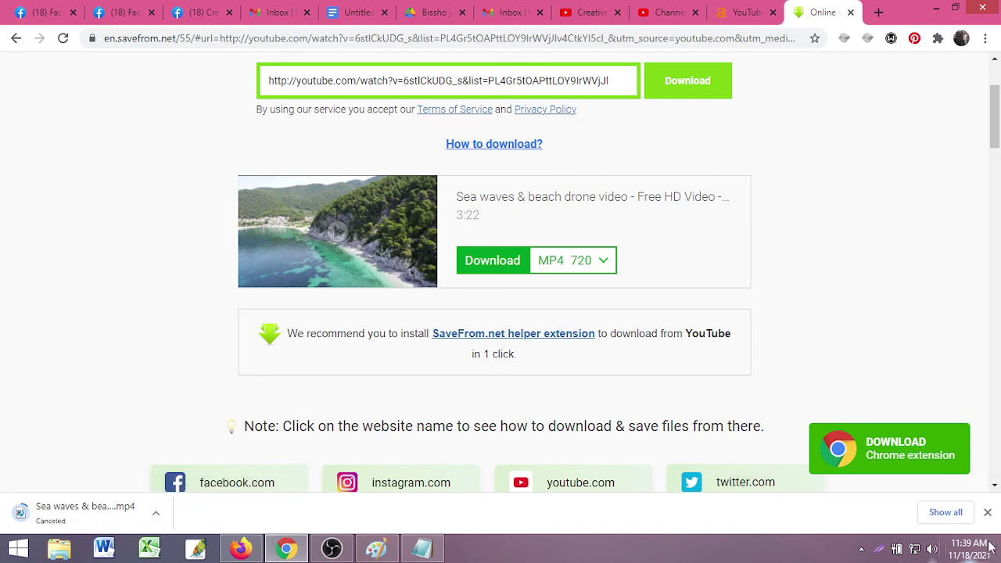
left_click(988, 512)
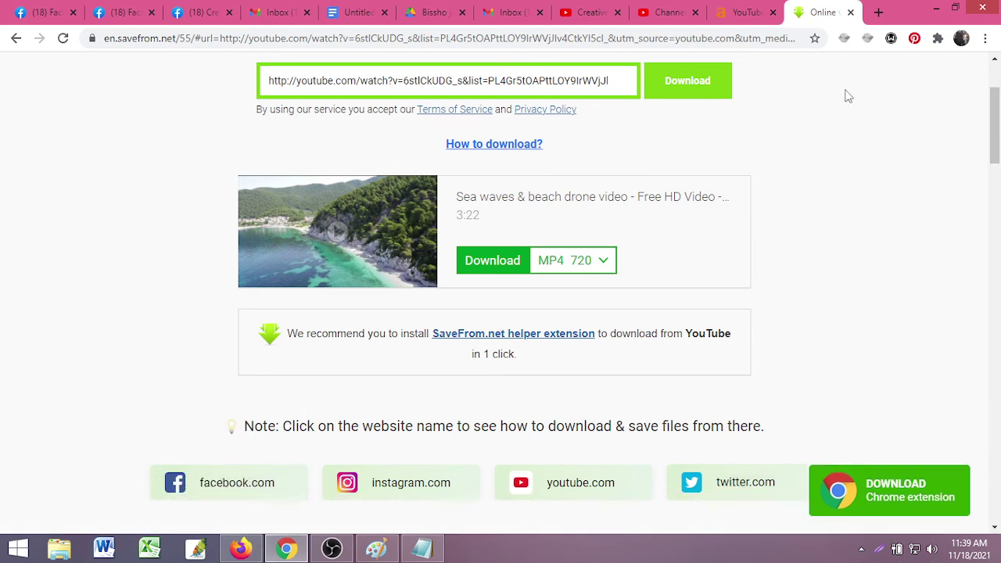
Step: Return to the YouTube drone video page and select its web address
left_click(15, 38)
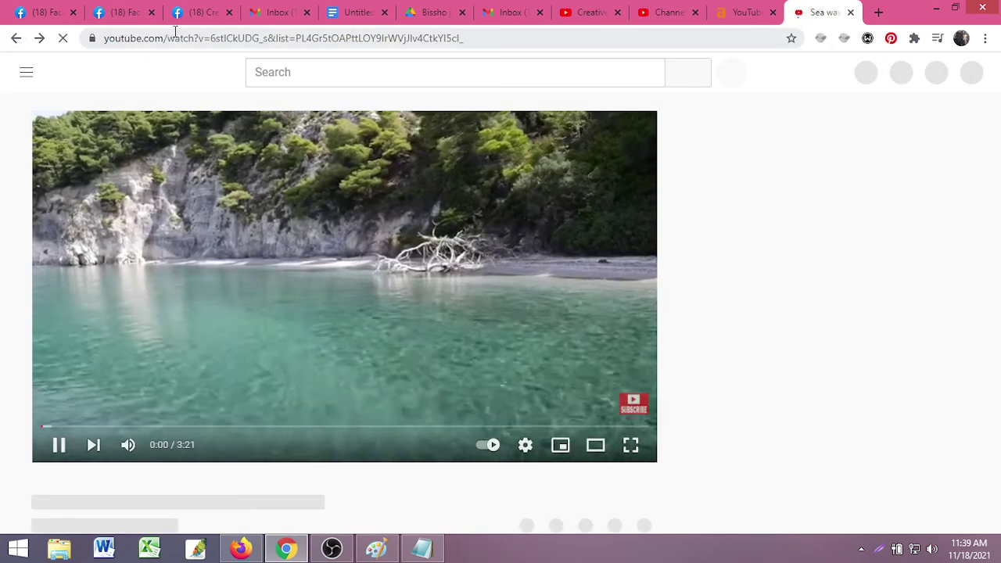
left_click(175, 34)
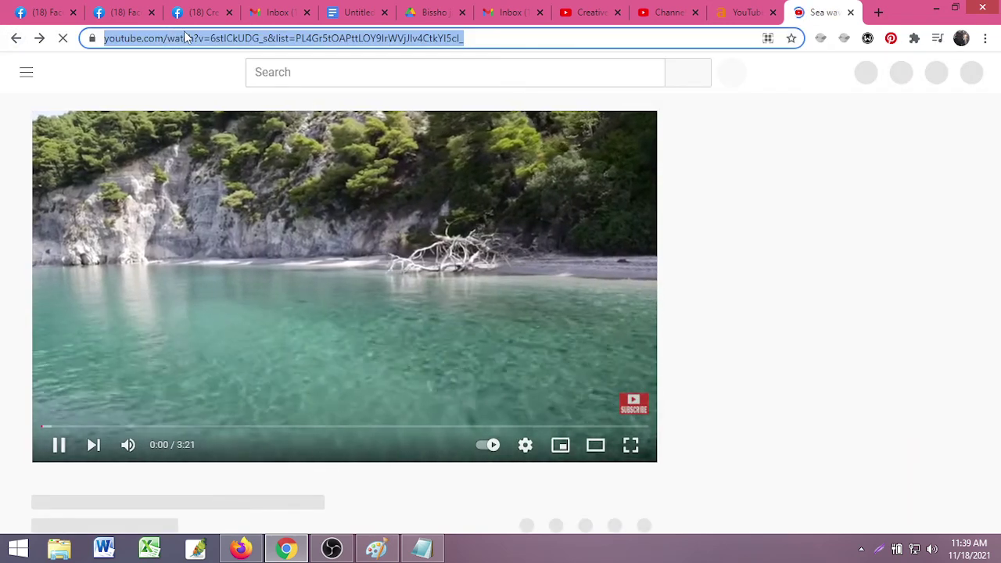
left_click(241, 38)
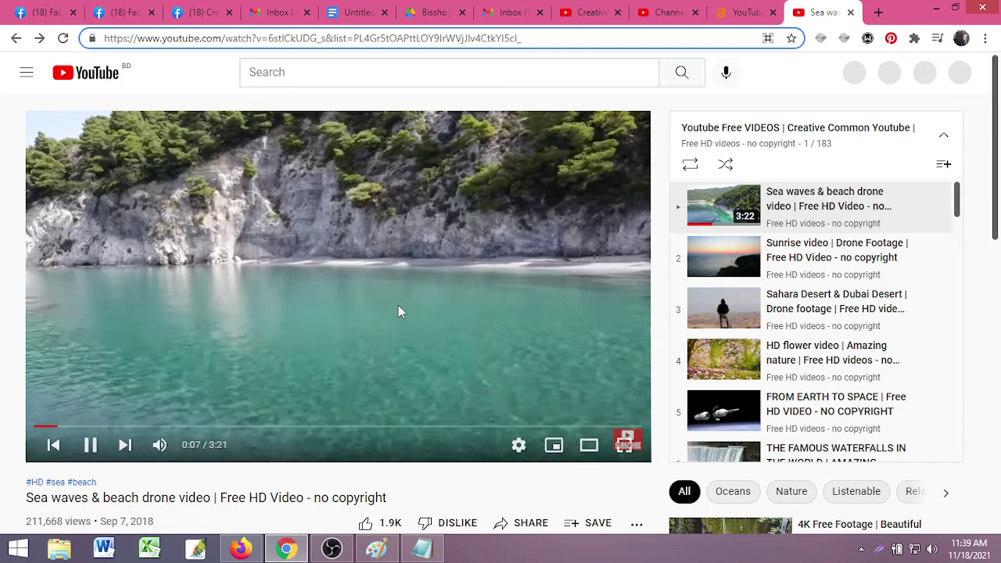
Step: Zoom the page out to 67%, in to 125%, then back to 90%
key("ctrl+minus")
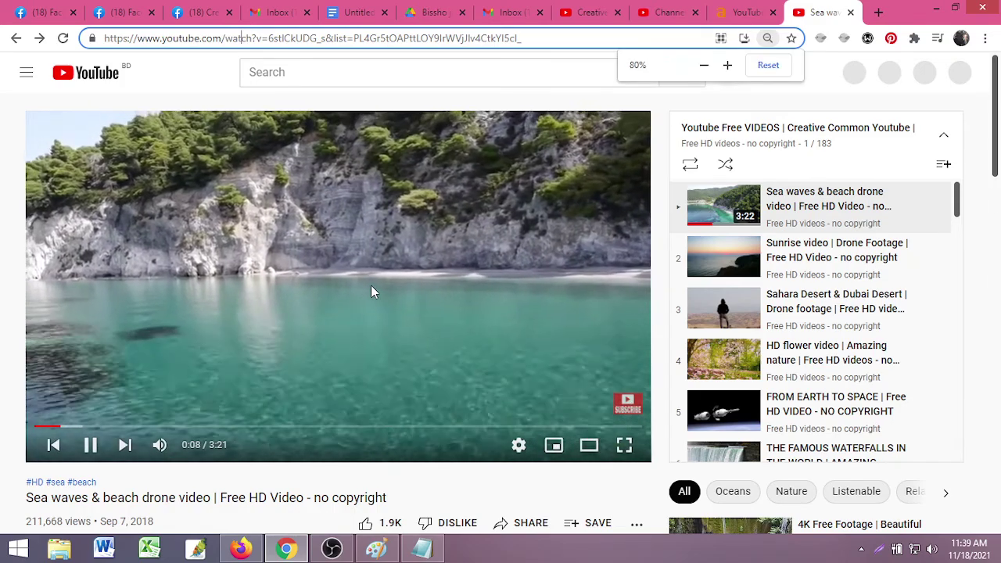
key("ctrl+minus")
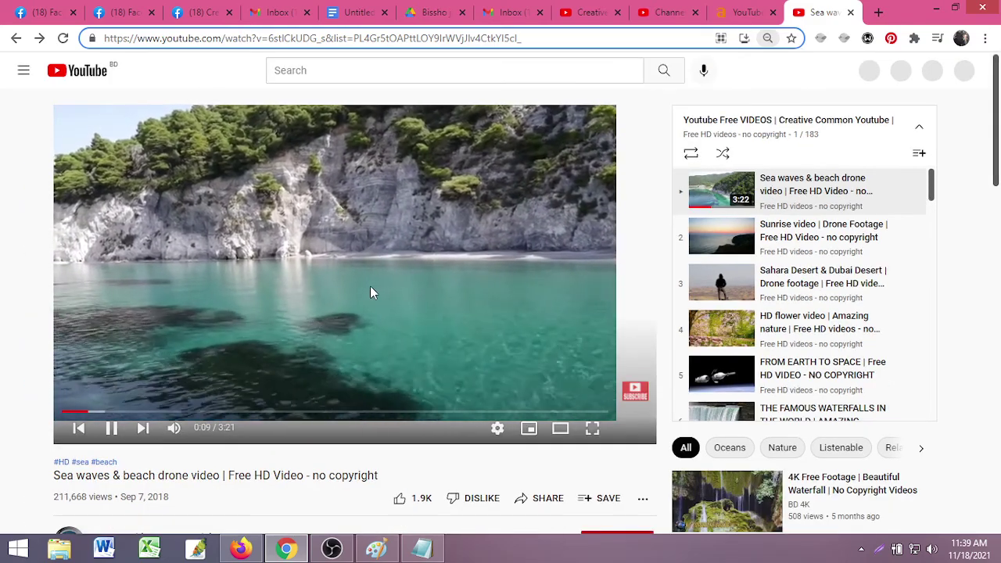
key("ctrl+minus")
key("ctrl+minus")
key("ctrl+plus")
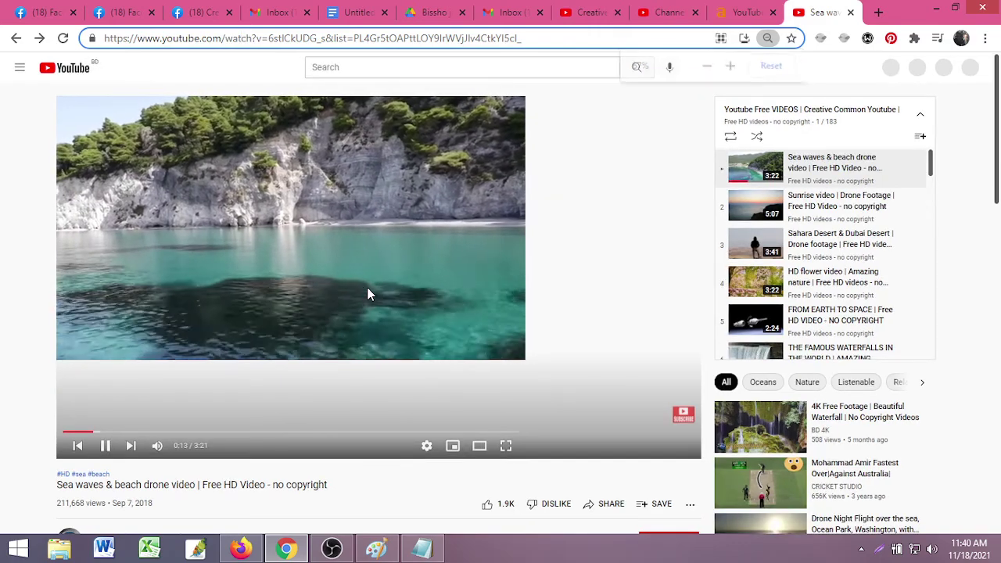
key("ctrl+plus")
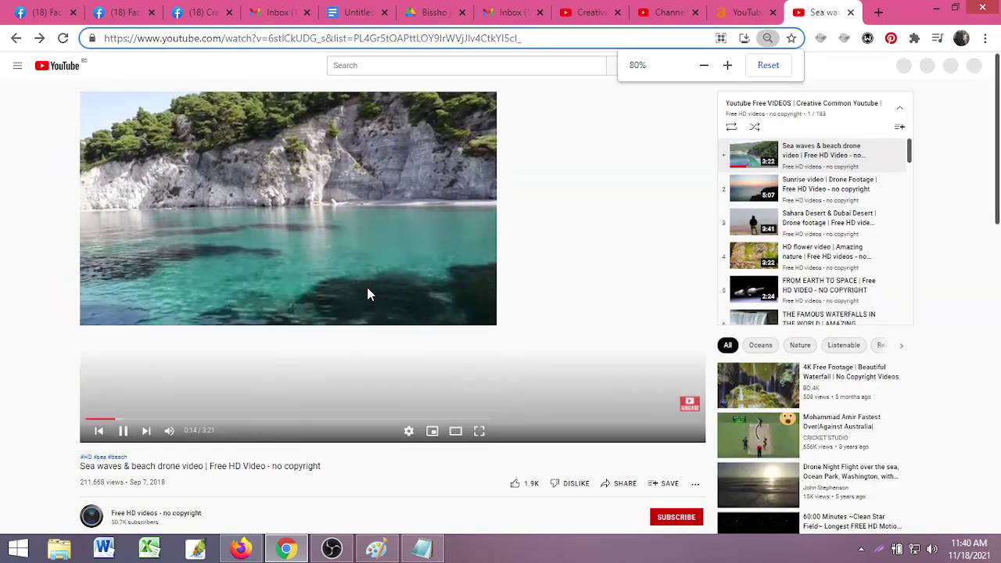
key("ctrl+plus")
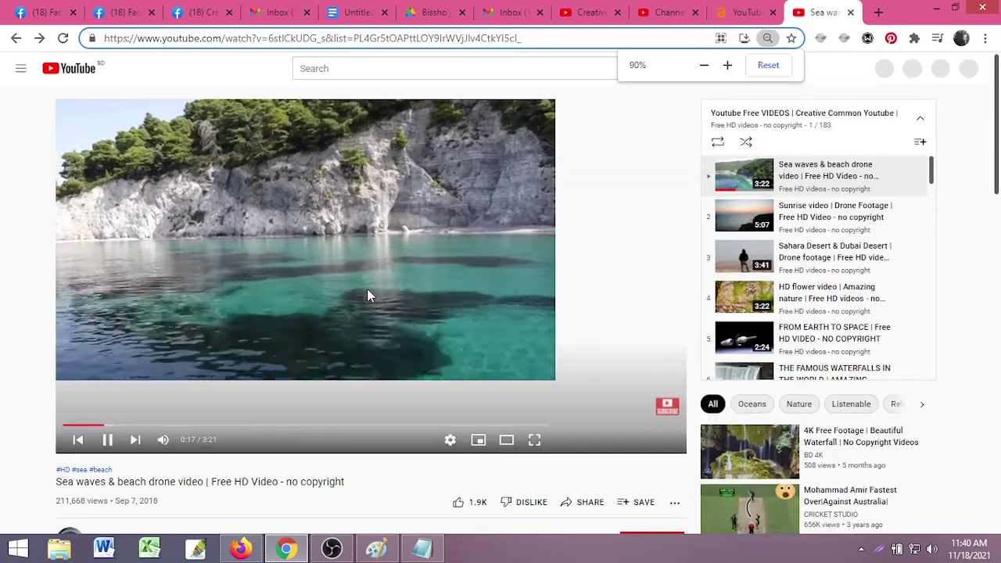
key("ctrl+plus")
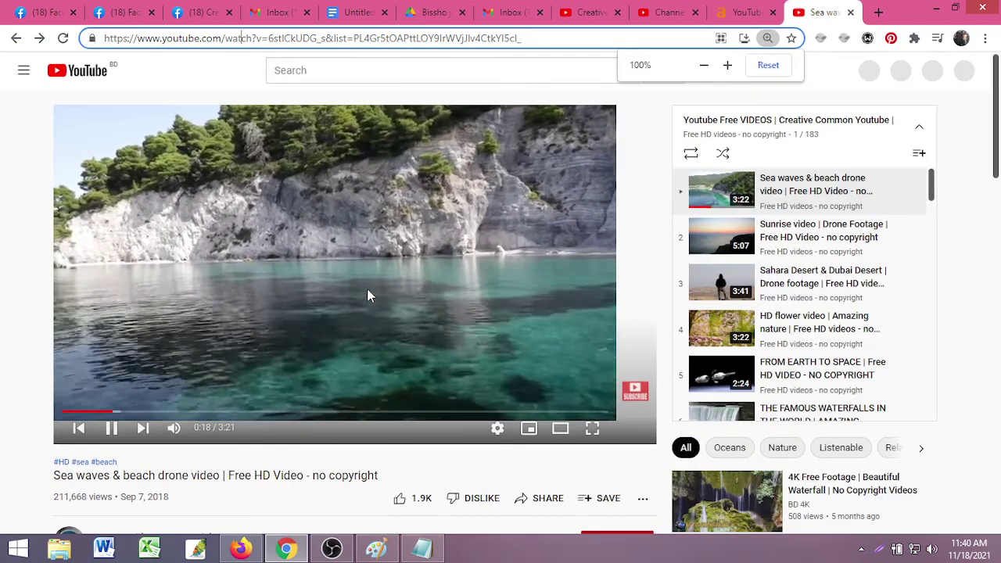
key("ctrl+plus")
key("ctrl+plus")
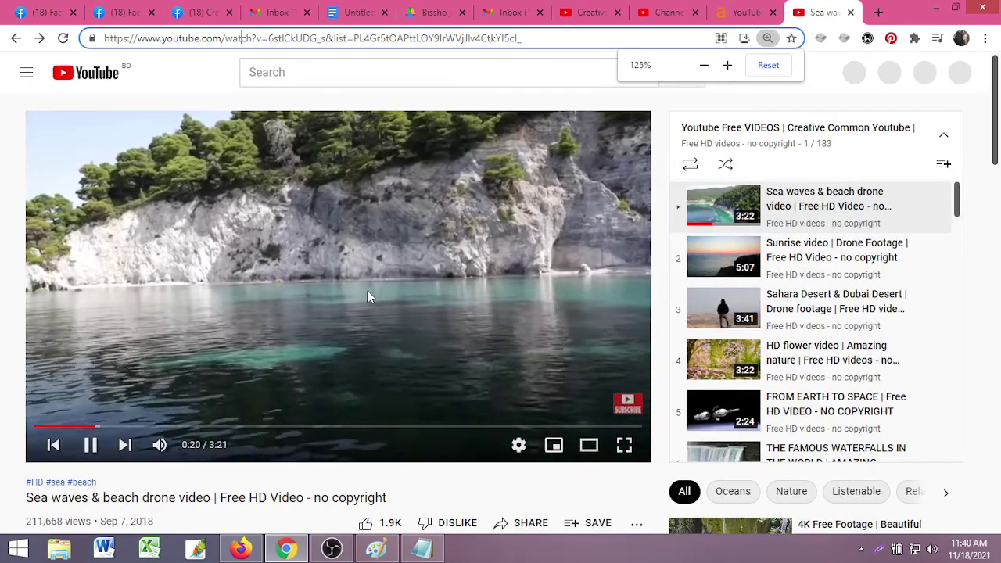
key("ctrl+plus")
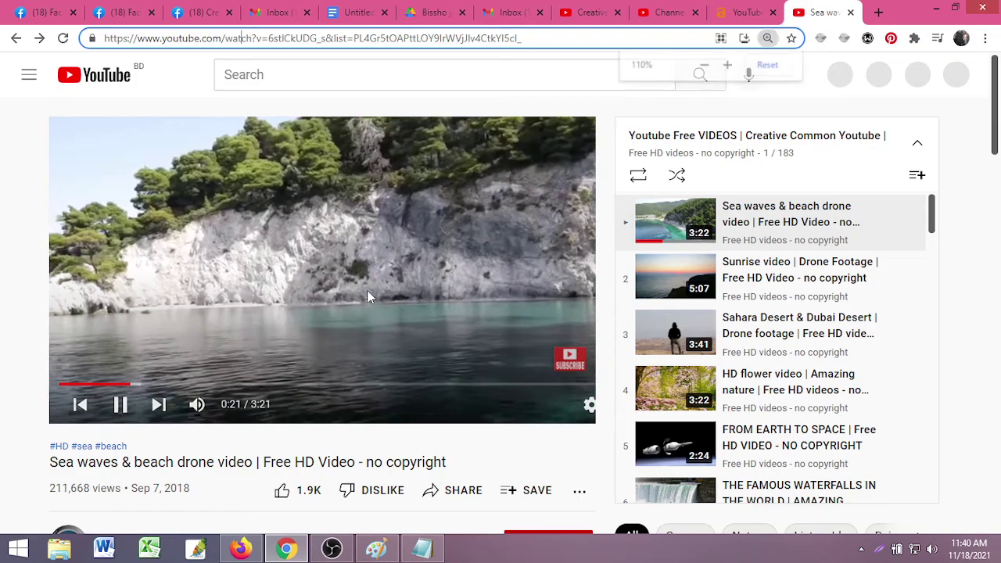
key("ctrl+minus")
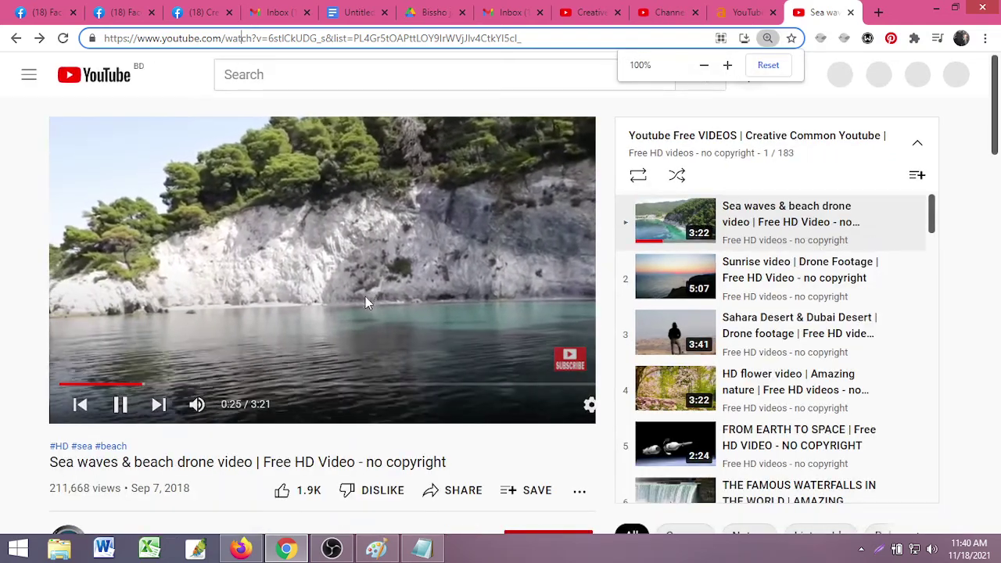
key("ctrl+minus")
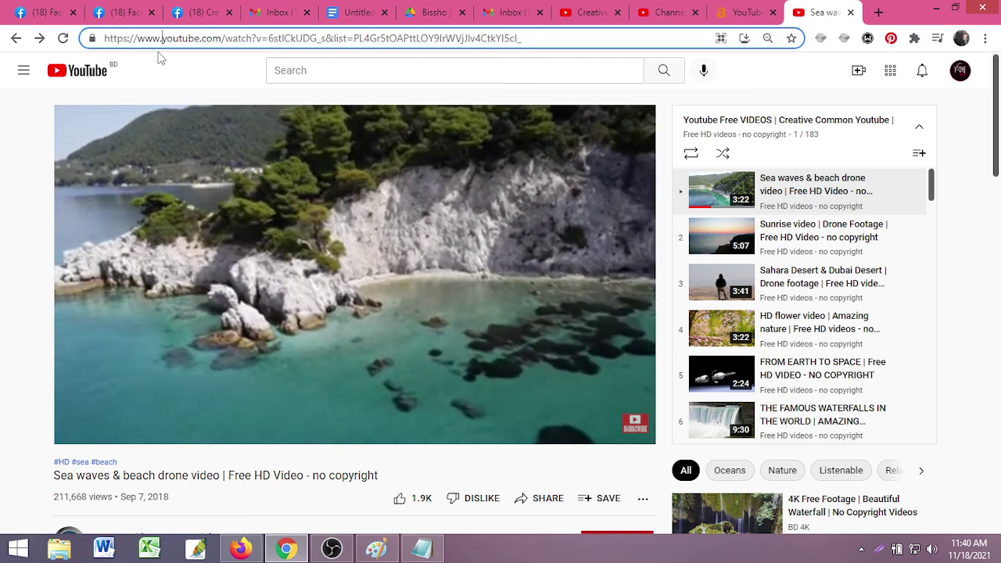
Step: Load the savefrom.net downloader again by adding 'ss' to the video URL
left_click(166, 37)
type("ss")
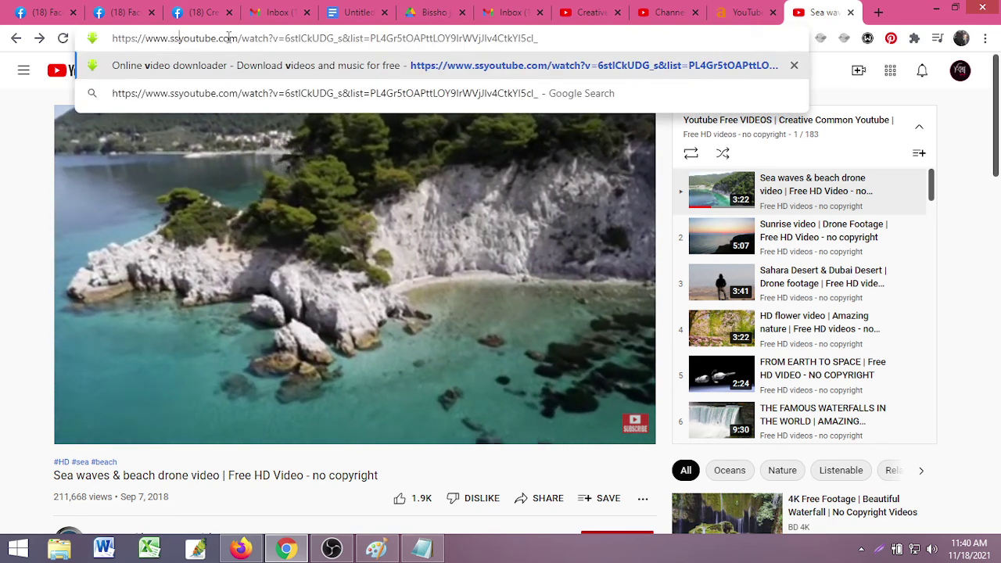
key("Return")
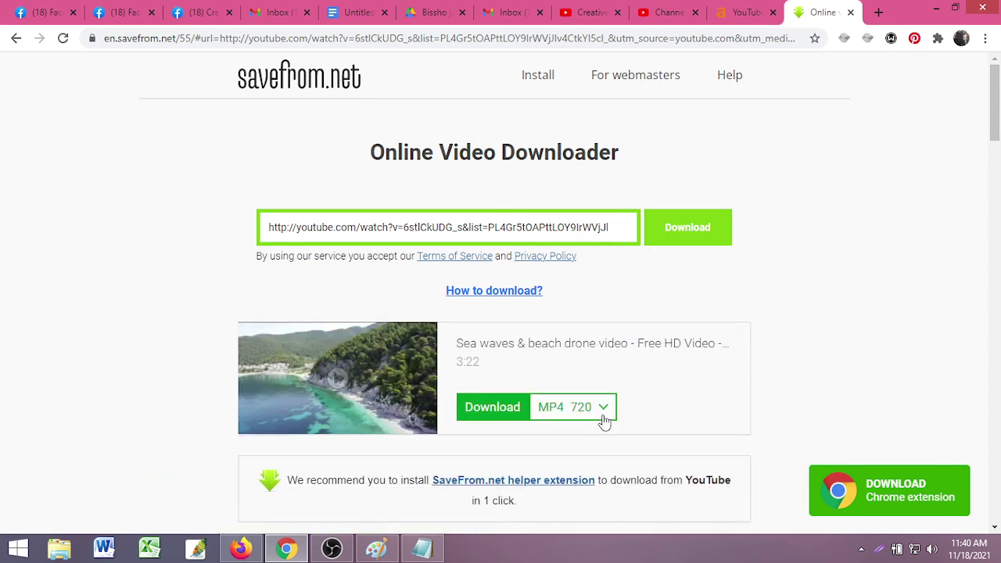
Step: Start and cancel an MP4 720 download, then go back to the YouTube video
left_click(509, 408)
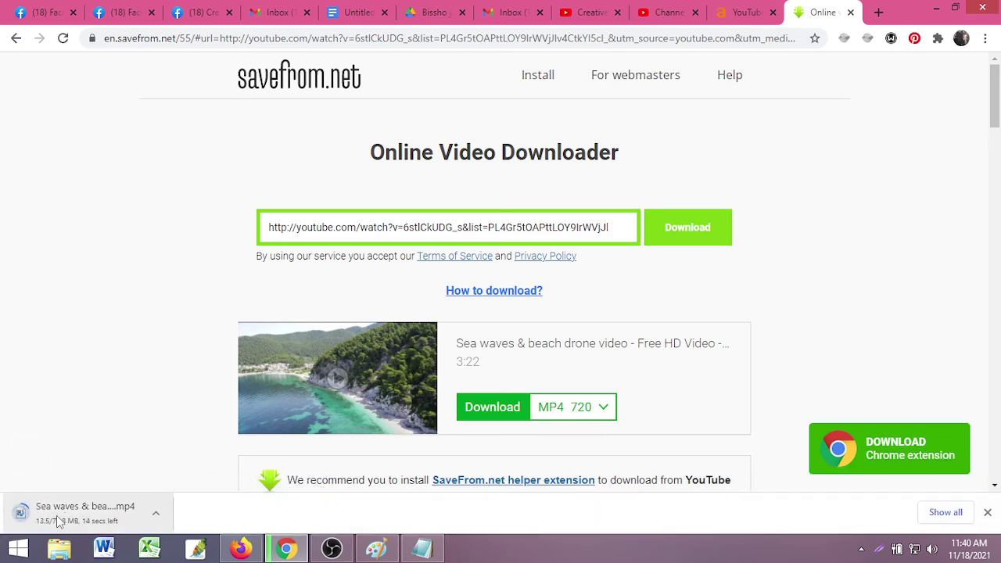
left_click(155, 516)
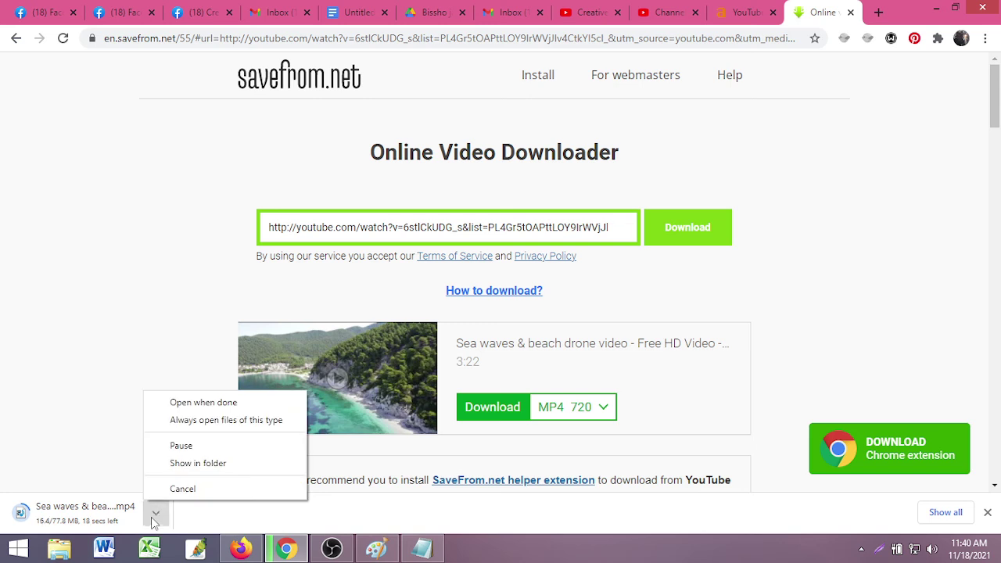
left_click(180, 488)
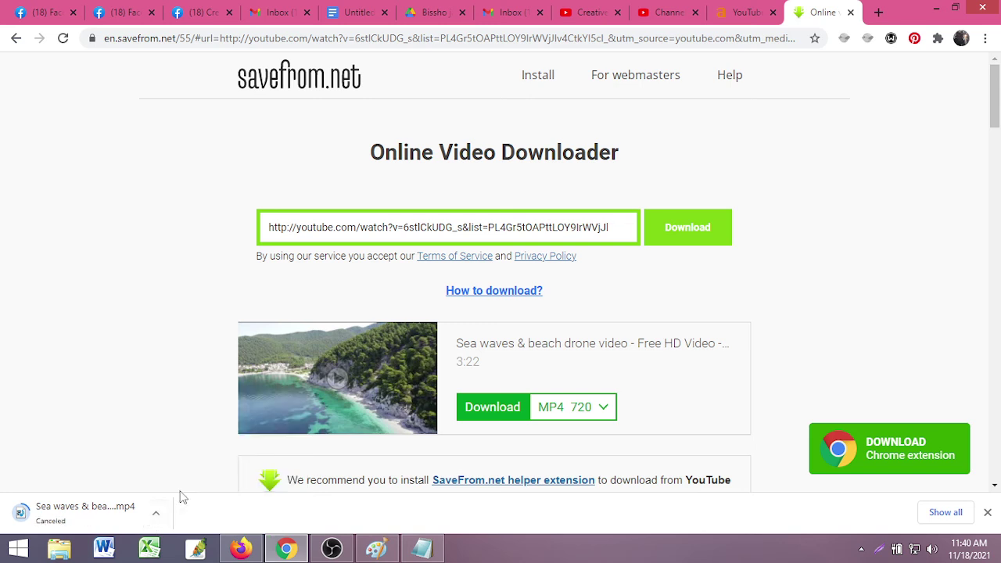
left_click(987, 512)
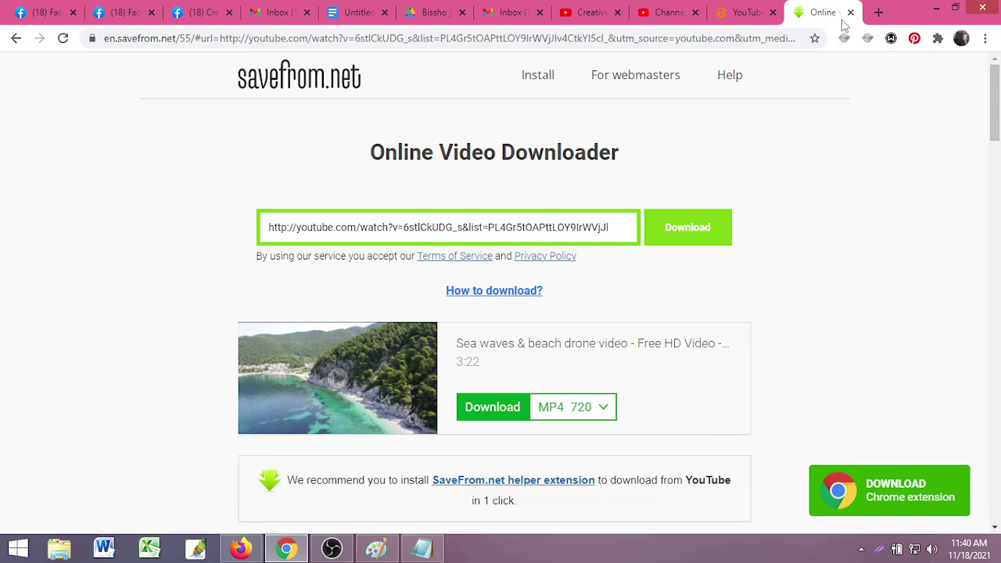
left_click(14, 39)
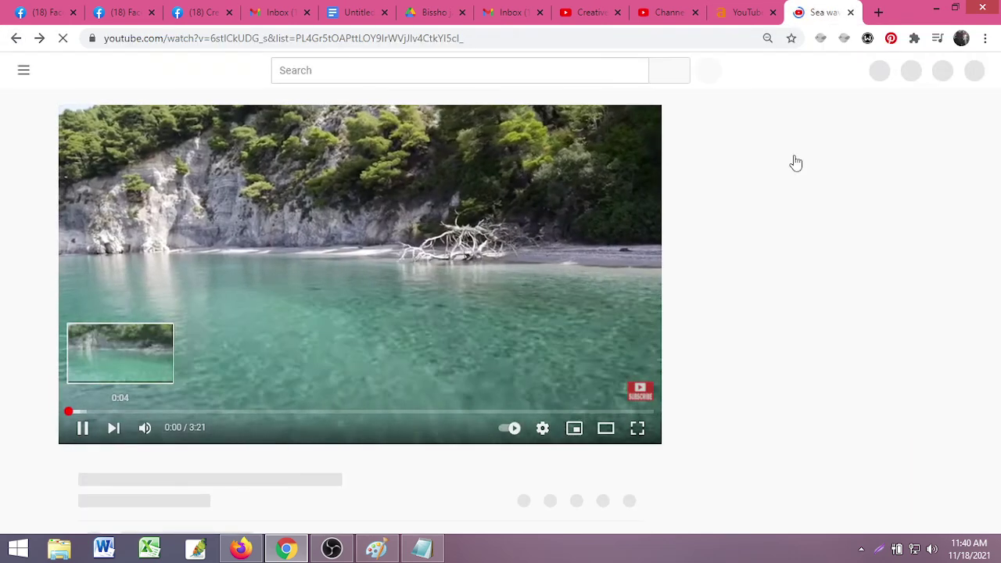
Step: Close the sea waves video and set the default upload license to Standard YouTube License
left_click(851, 12)
left_click(735, 14)
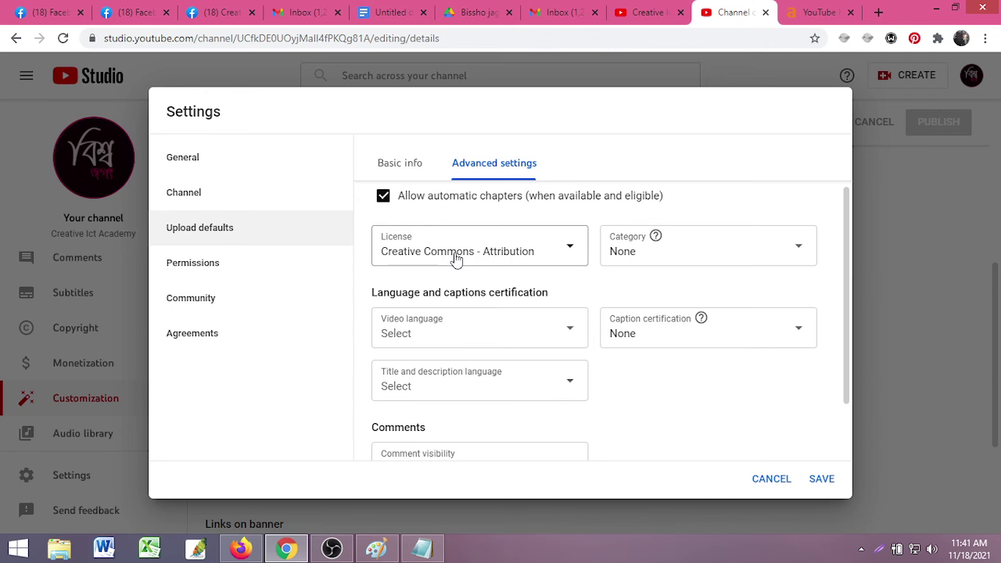
left_click(561, 258)
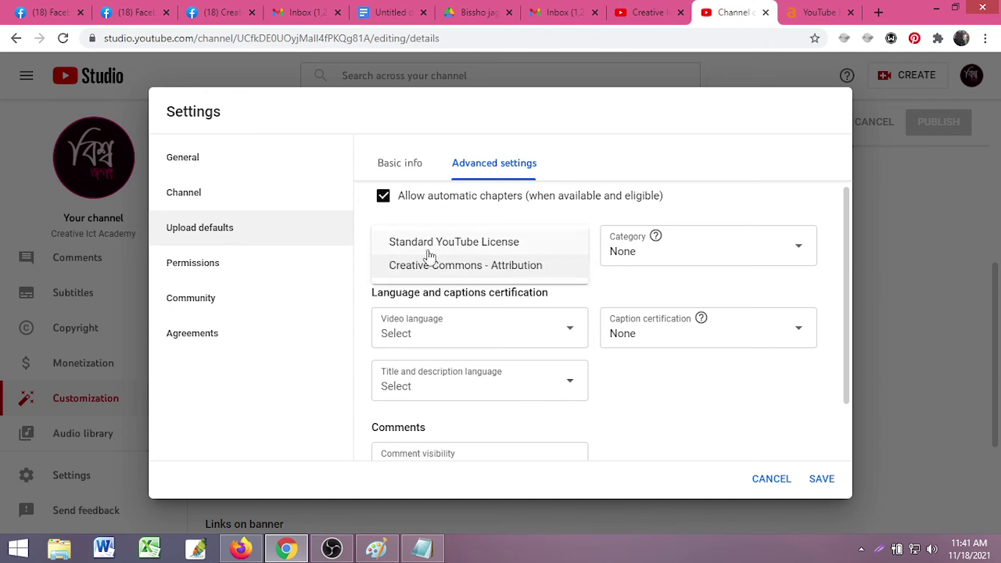
left_click(436, 244)
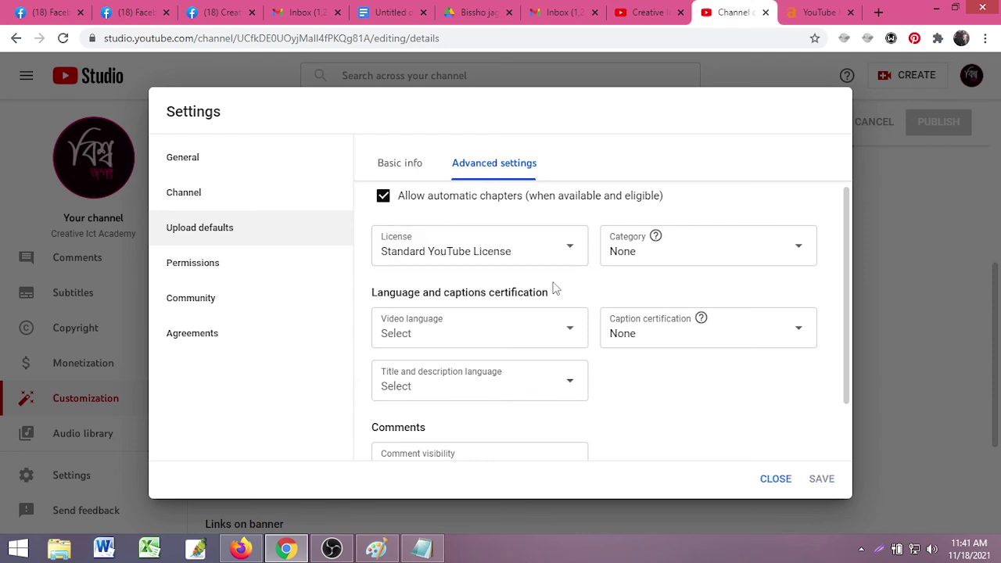
left_click(733, 250)
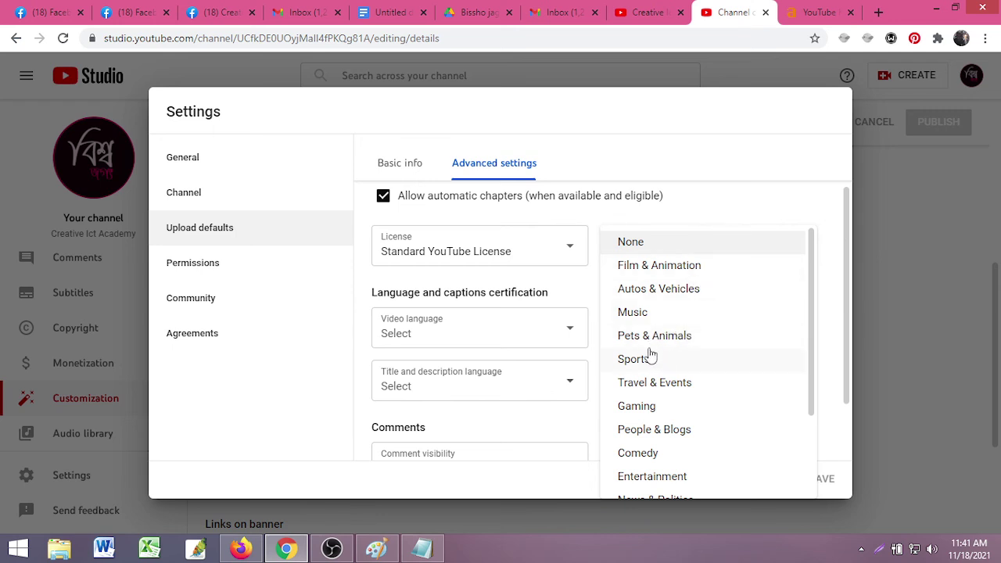
Step: Pick Education from the category list as the default upload category
scroll(655, 386, "down", 2)
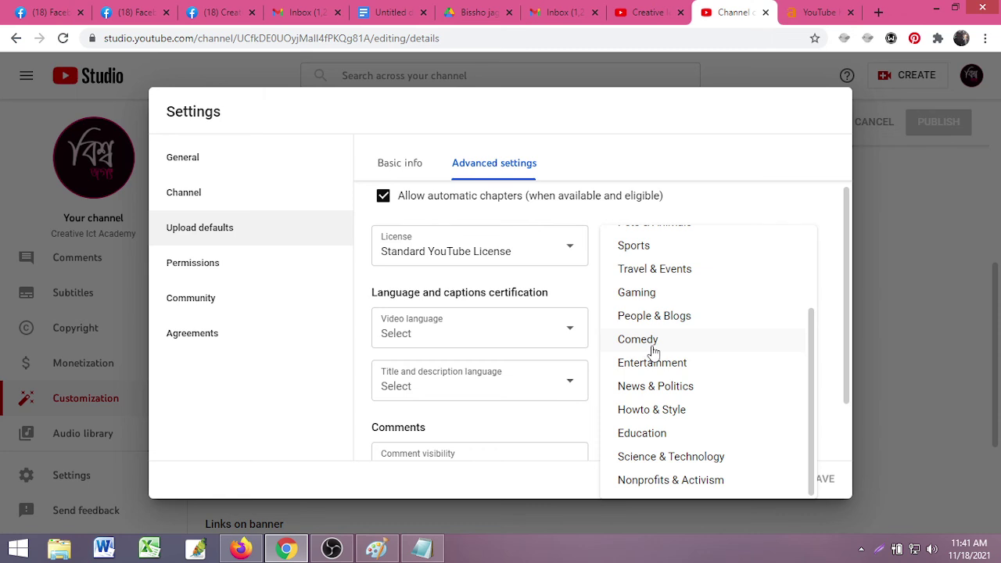
scroll(644, 368, "up", 3)
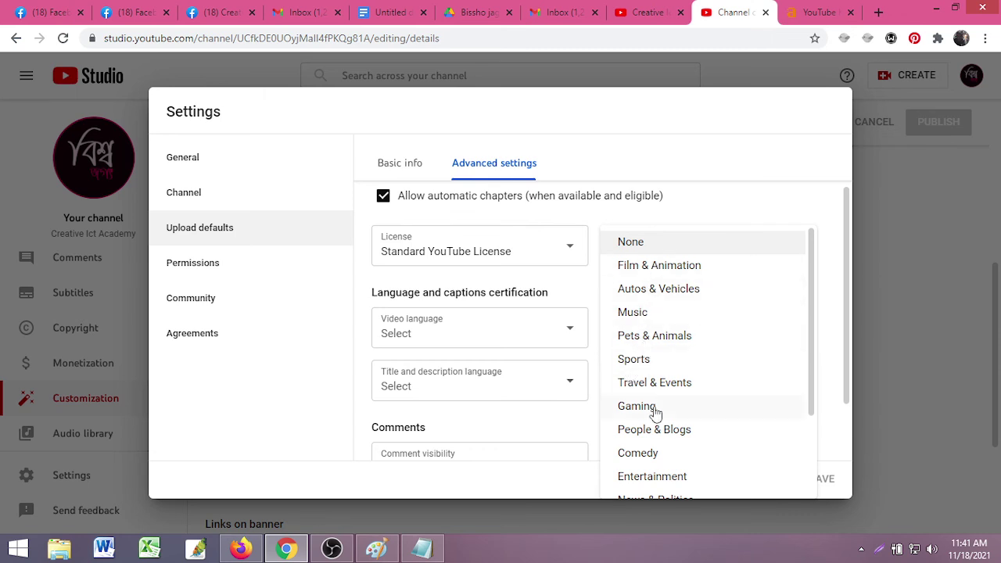
scroll(655, 422, "down", 2)
left_click(646, 435)
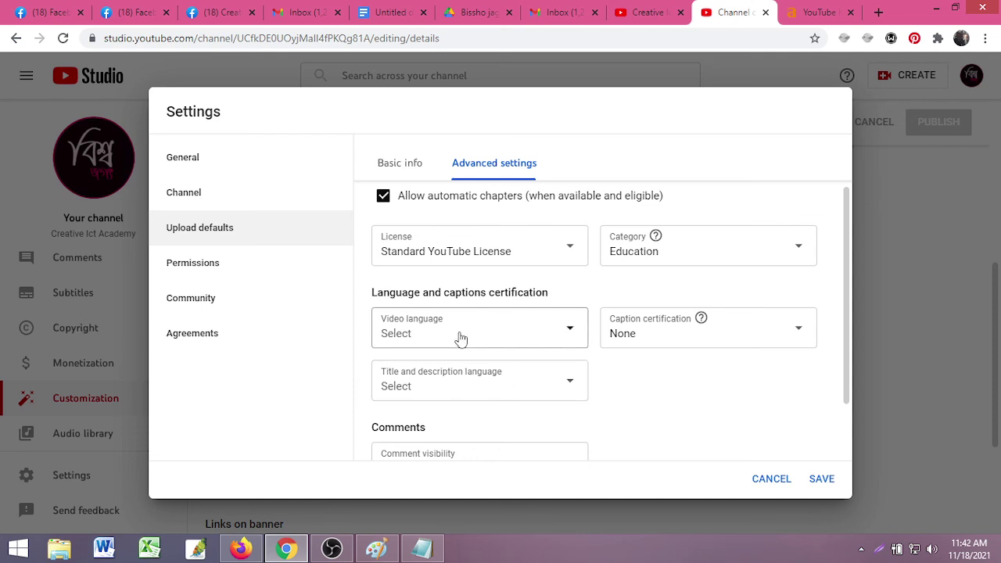
Step: Choose Bangla as the default video language in the upload defaults
left_click(573, 331)
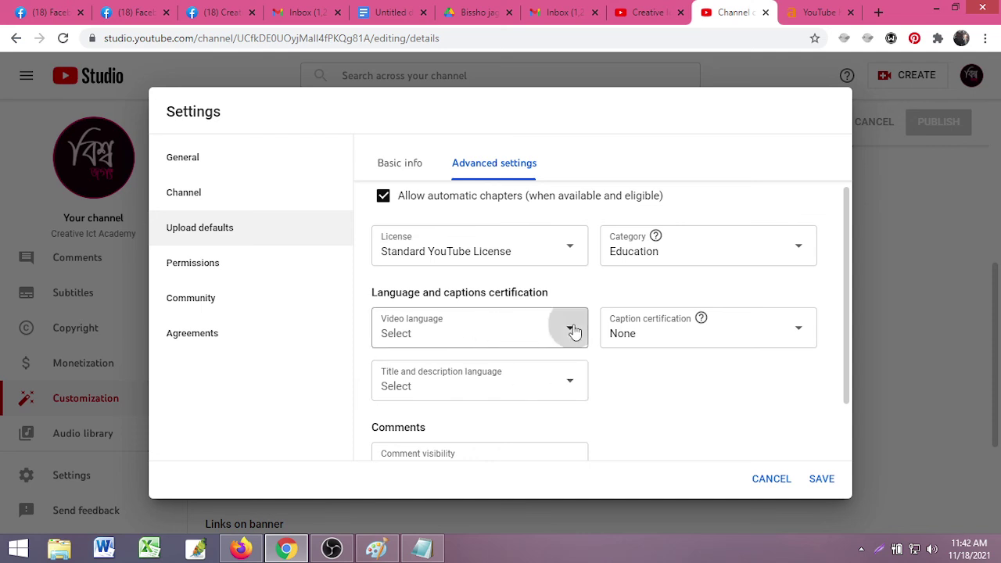
left_click(470, 339)
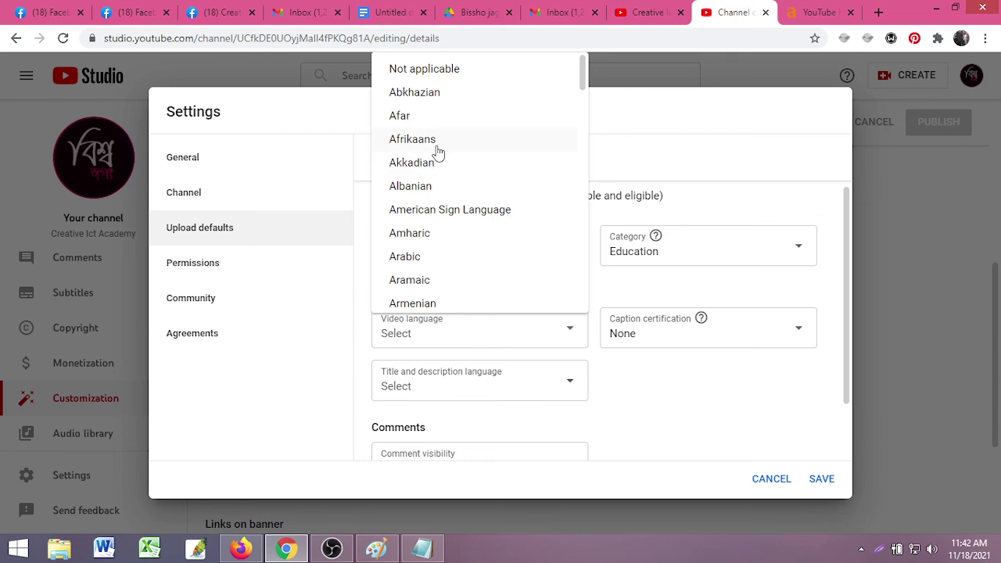
scroll(415, 269, "down", 3)
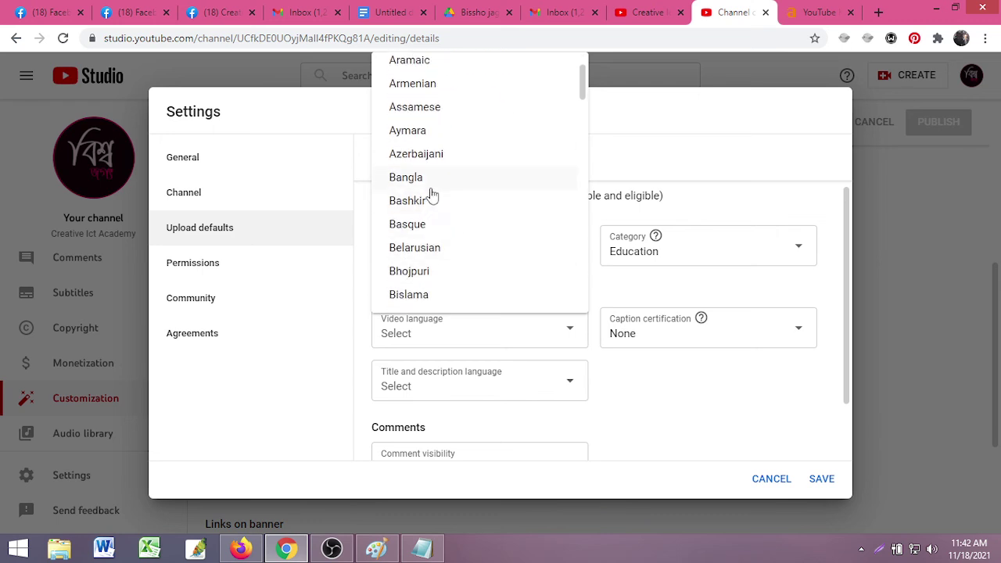
left_click(406, 177)
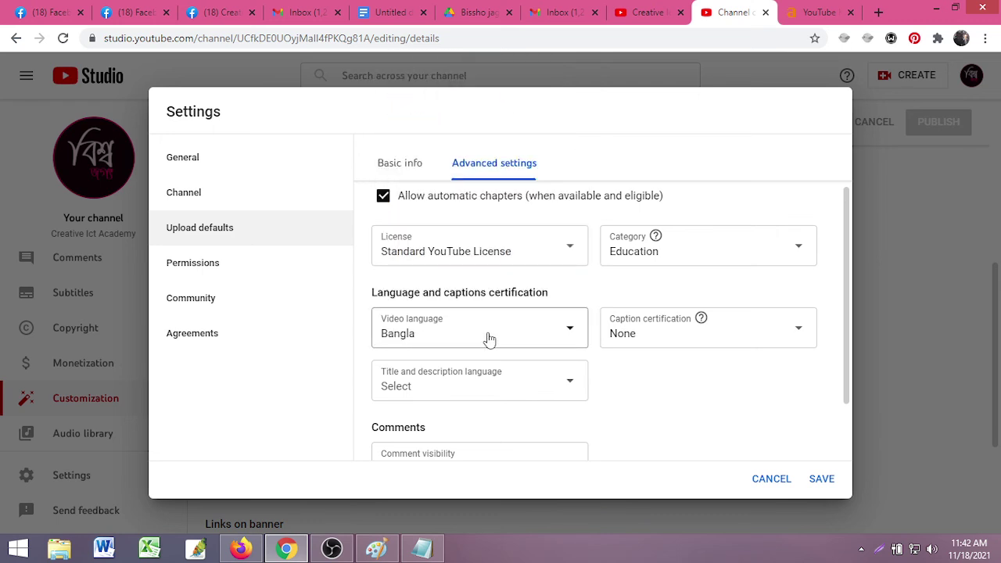
left_click(695, 341)
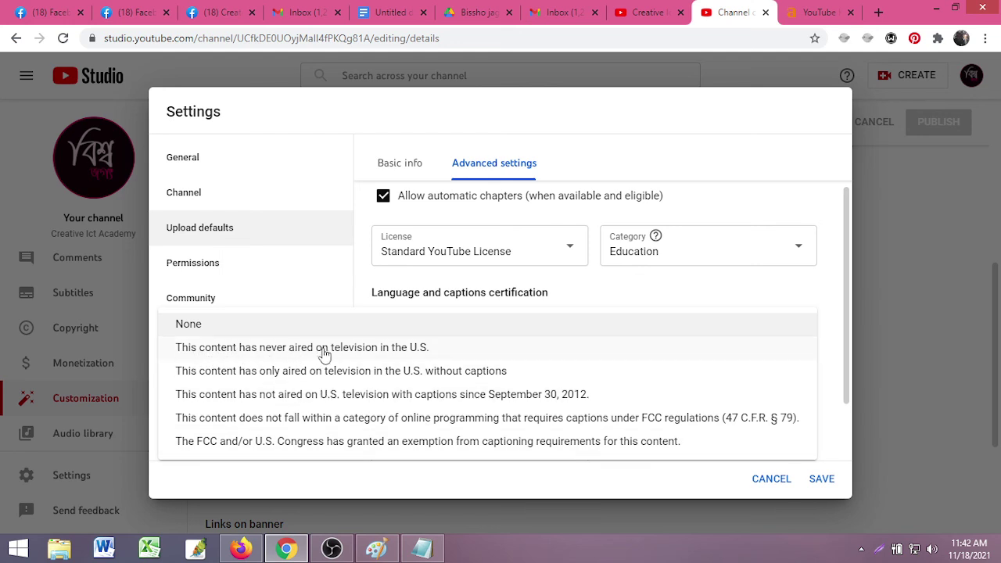
Step: Set caption certification to 'This content has never aired on television in the U.S.'
left_click(365, 353)
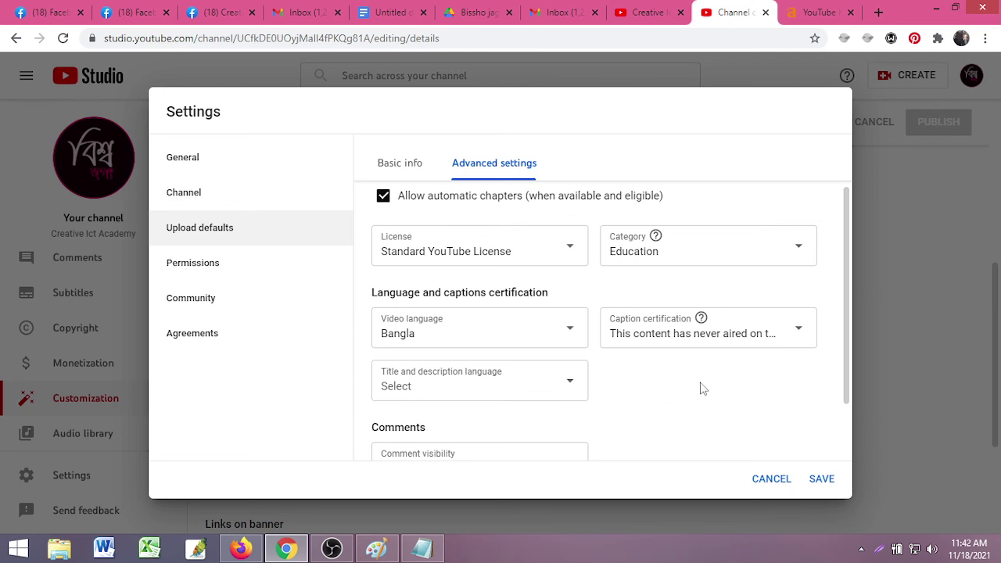
scroll(442, 422, "down", 2)
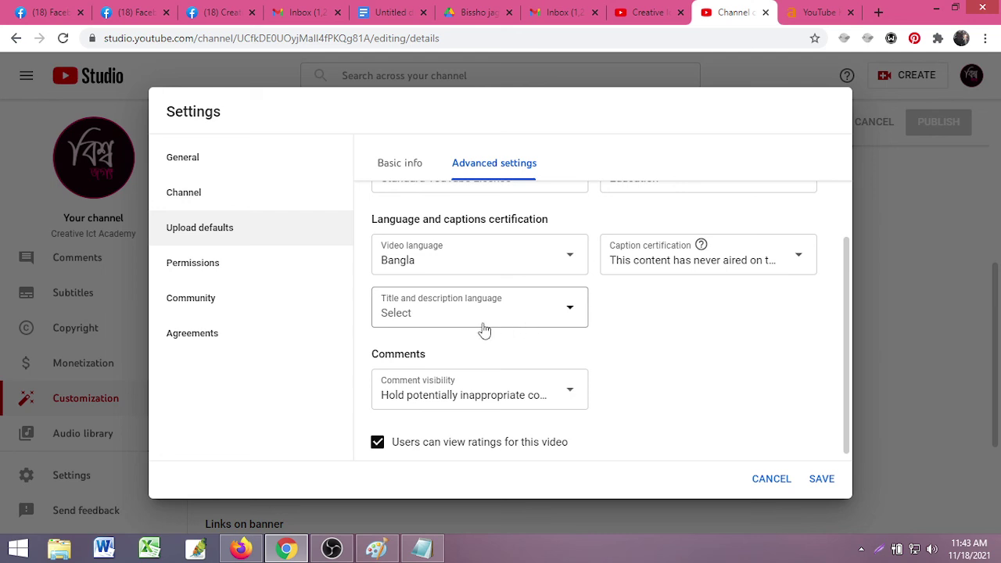
Step: Select English (United States) in the Title and description language list
left_click(548, 316)
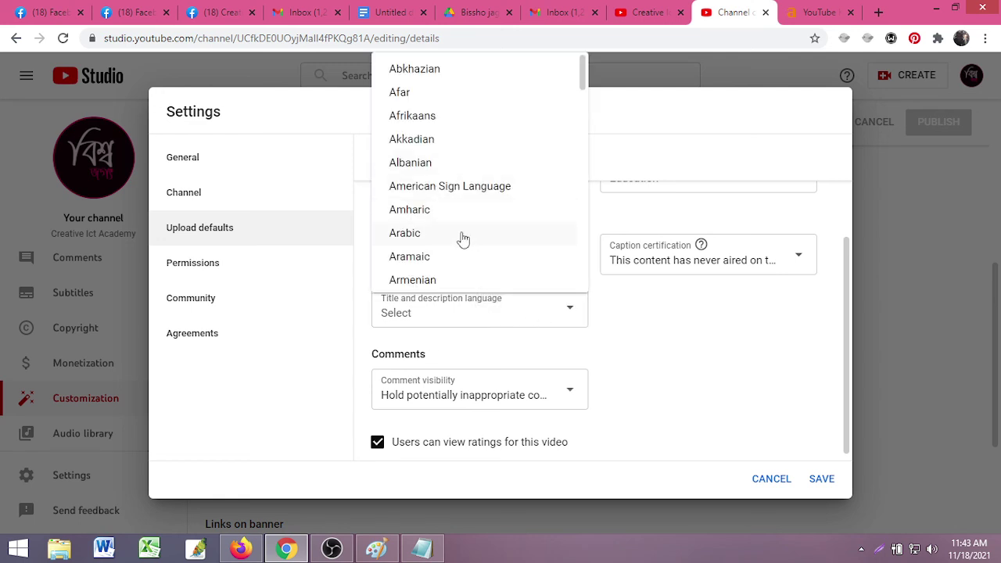
scroll(448, 245, "down", 9)
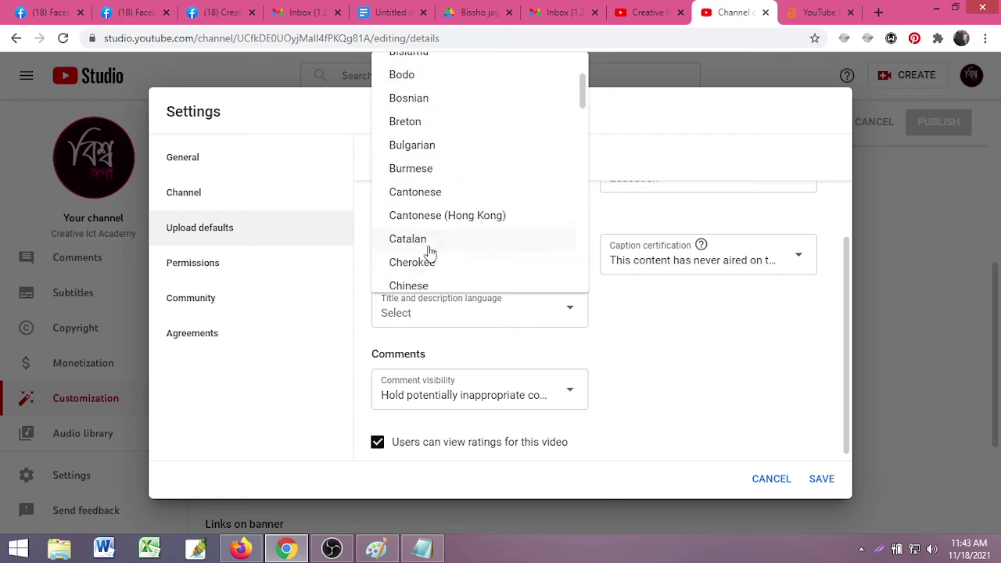
scroll(442, 258, "down", 4)
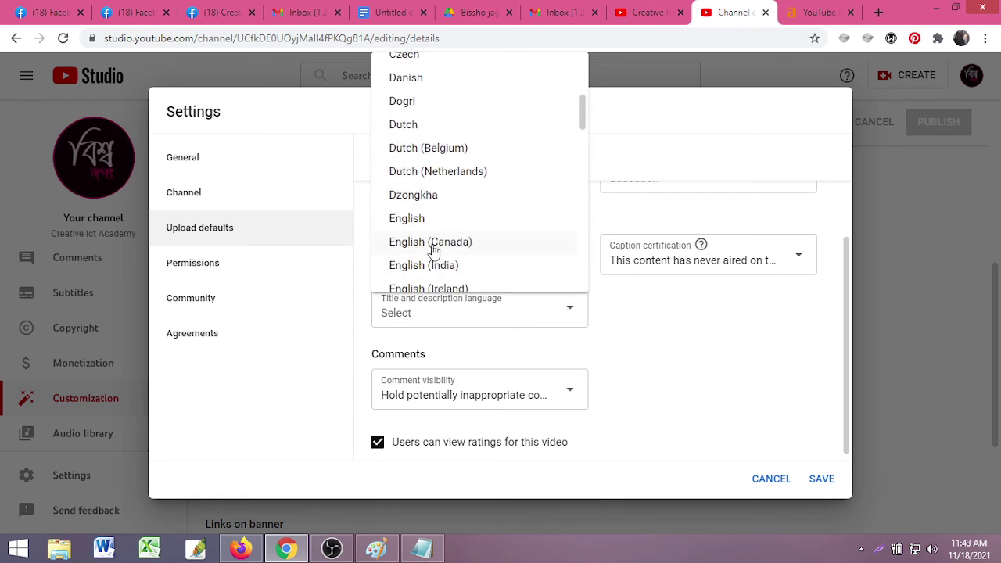
scroll(440, 252, "down", 1)
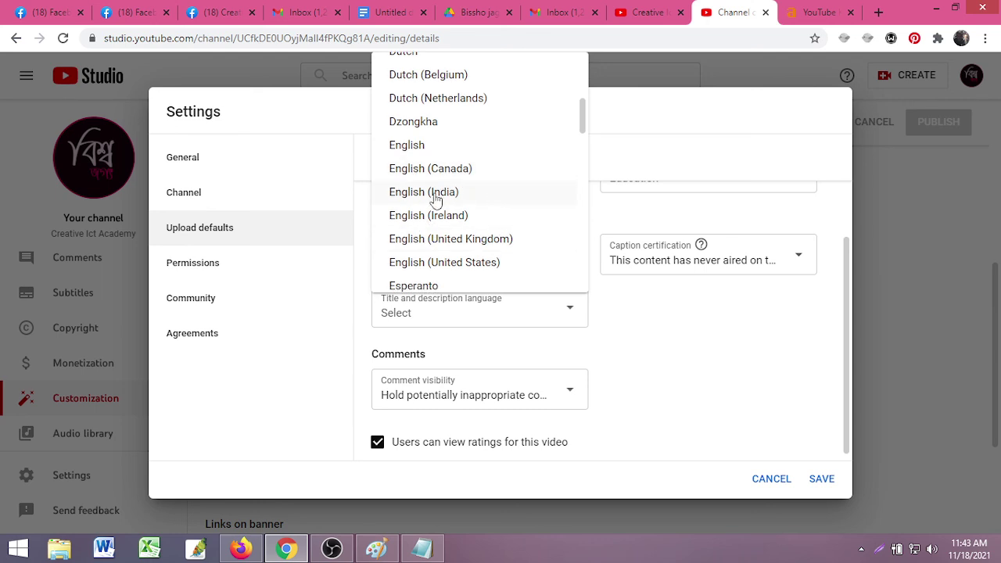
scroll(471, 268, "down", 1)
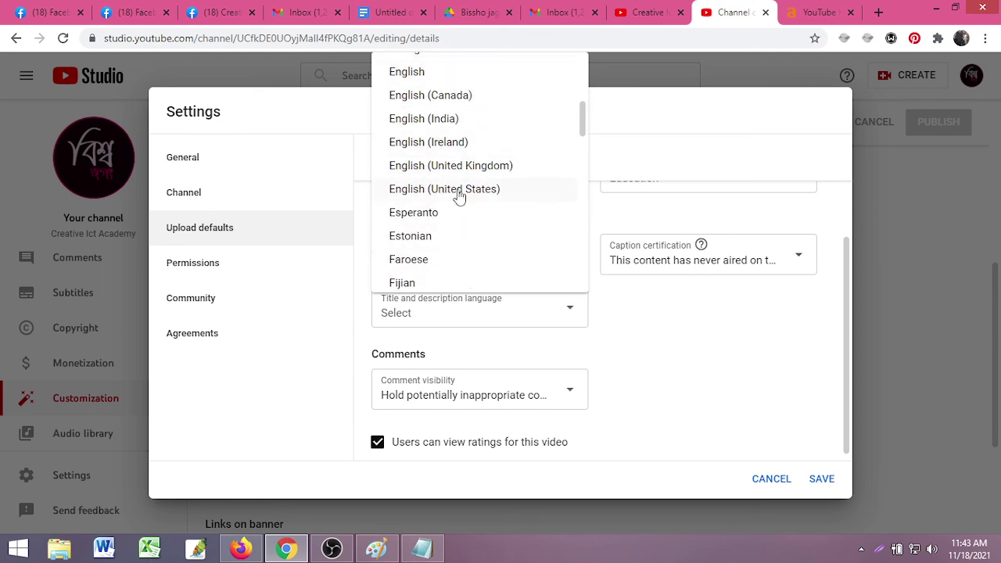
left_click(645, 319)
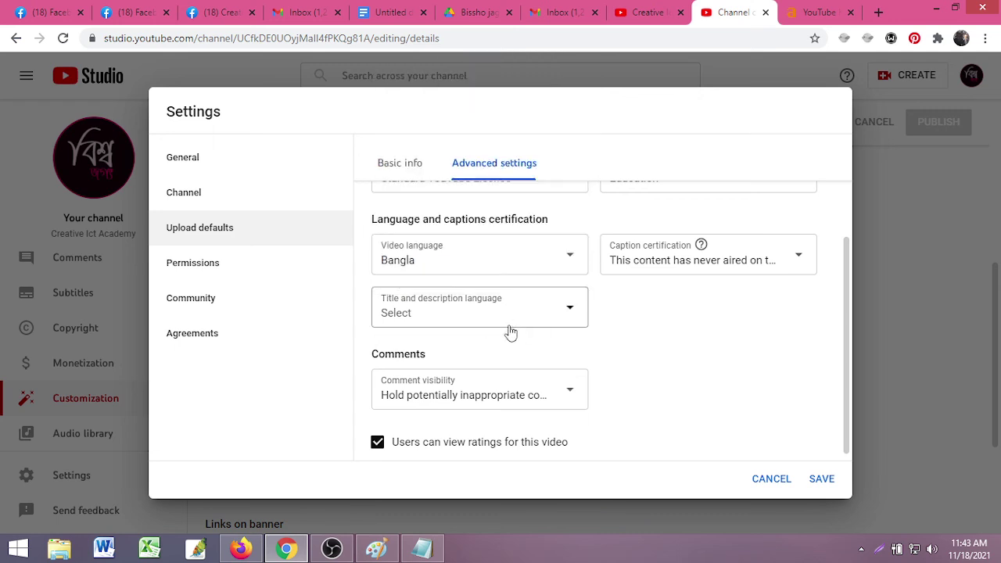
left_click(568, 326)
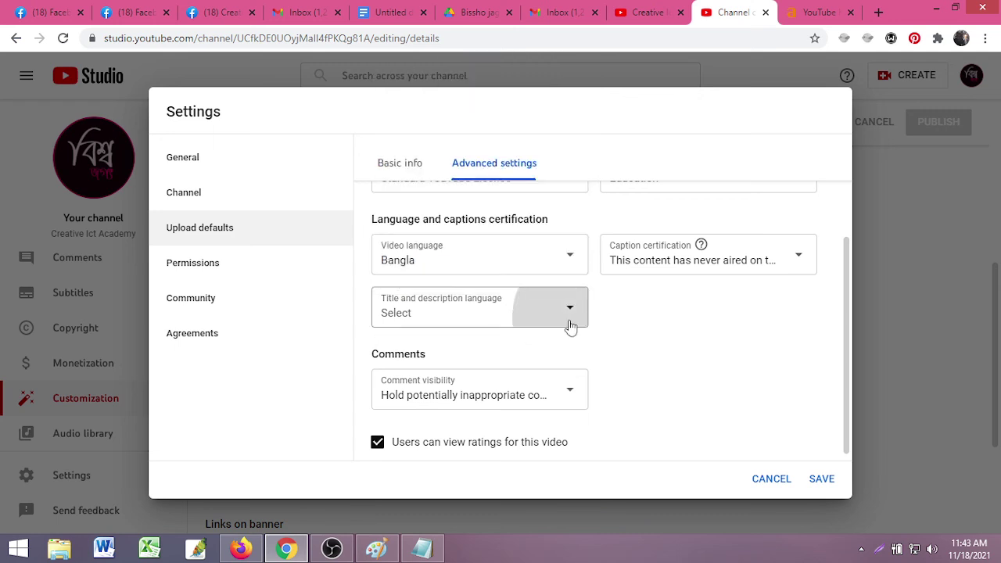
left_click(522, 297)
scroll(426, 265, "down", 1)
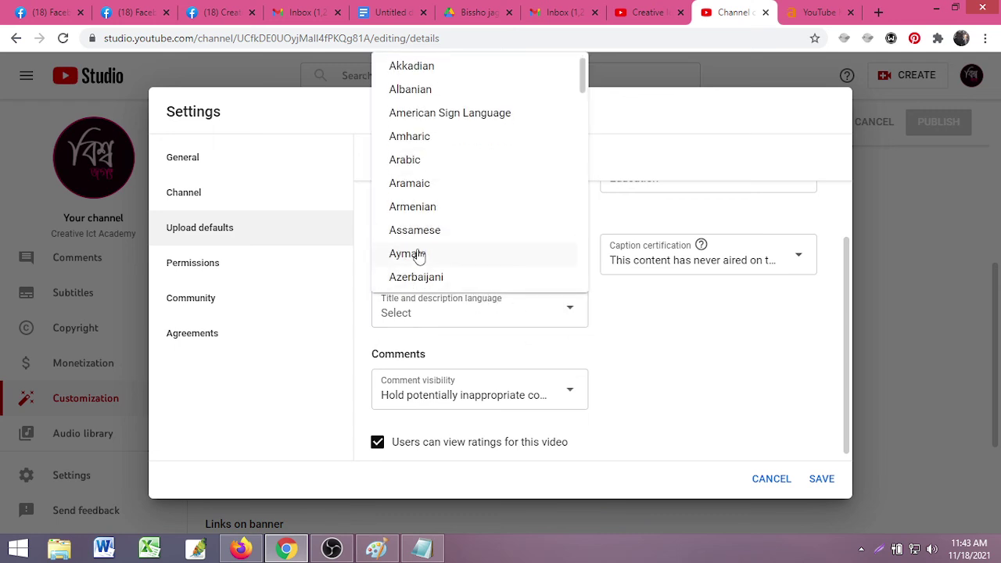
scroll(437, 270, "down", 1)
scroll(430, 262, "down", 10)
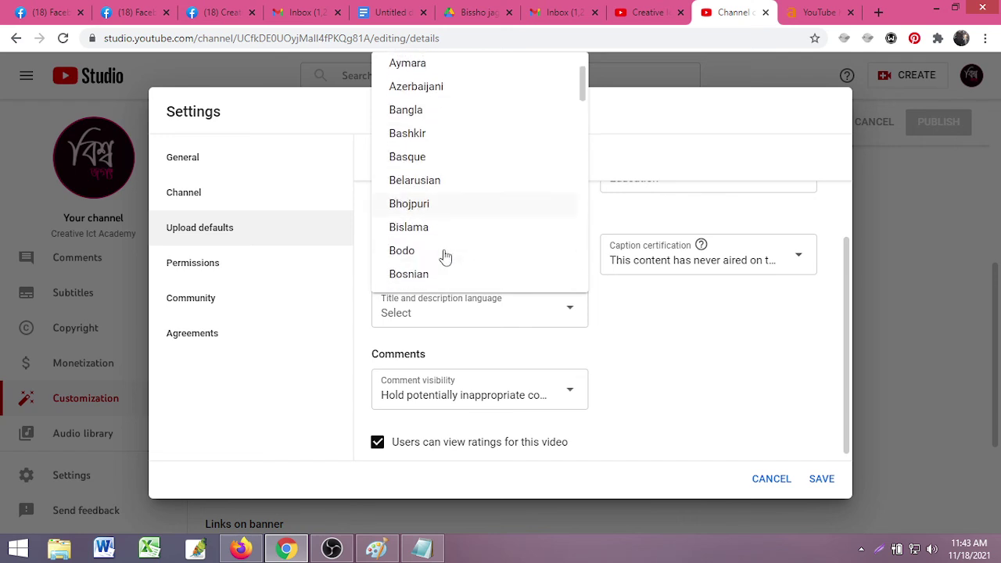
scroll(442, 254, "down", 5)
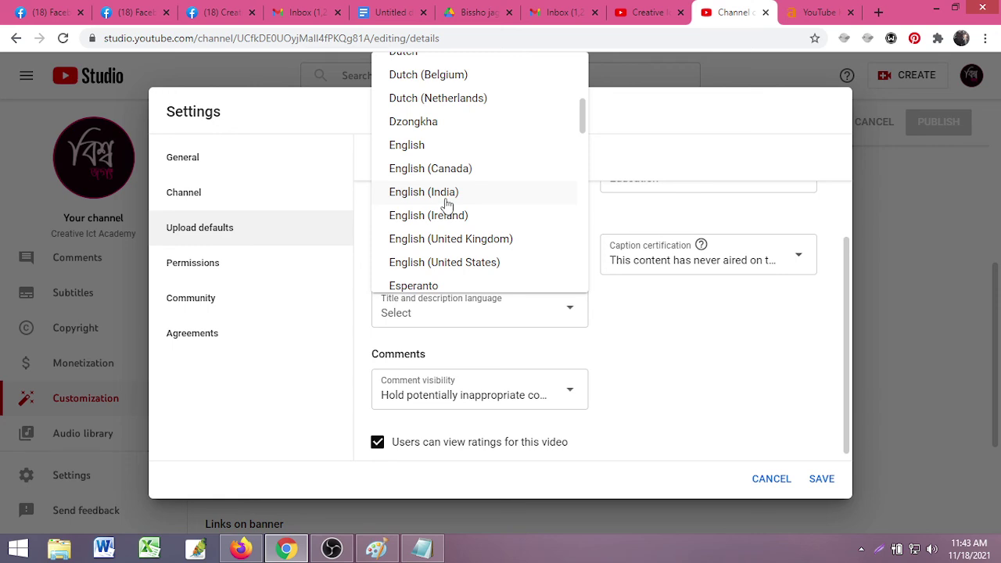
left_click(458, 263)
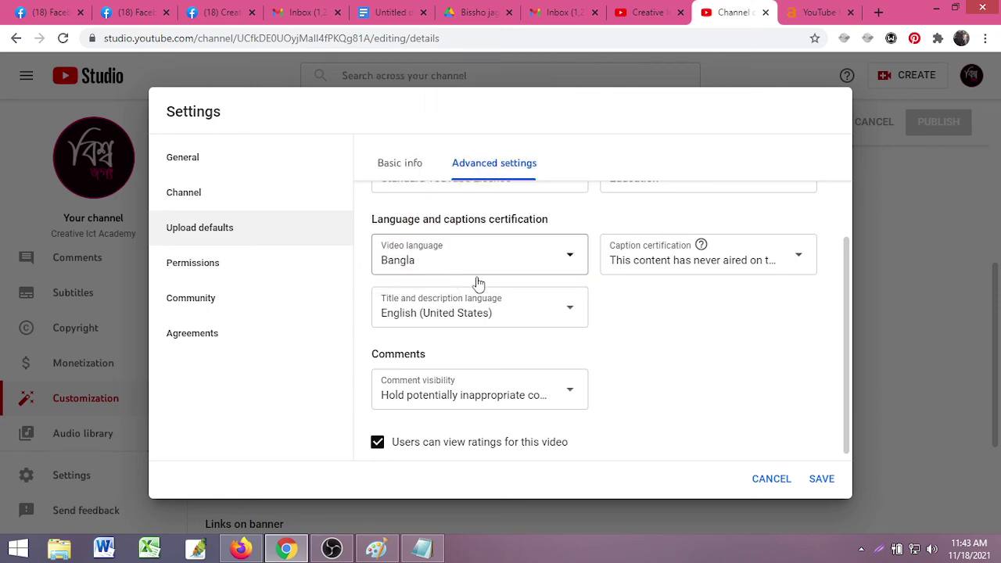
scroll(571, 344, "down", 1)
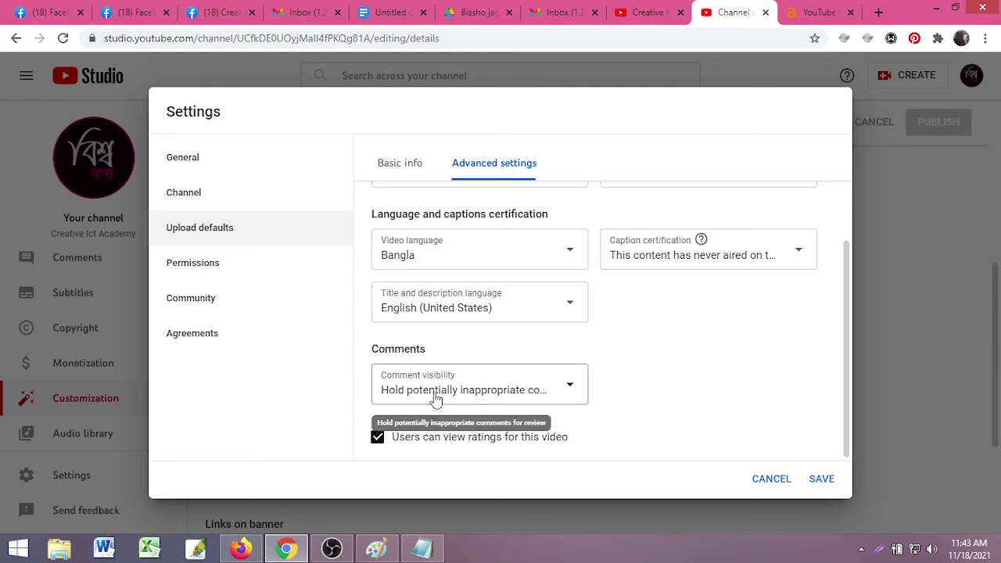
left_click(565, 396)
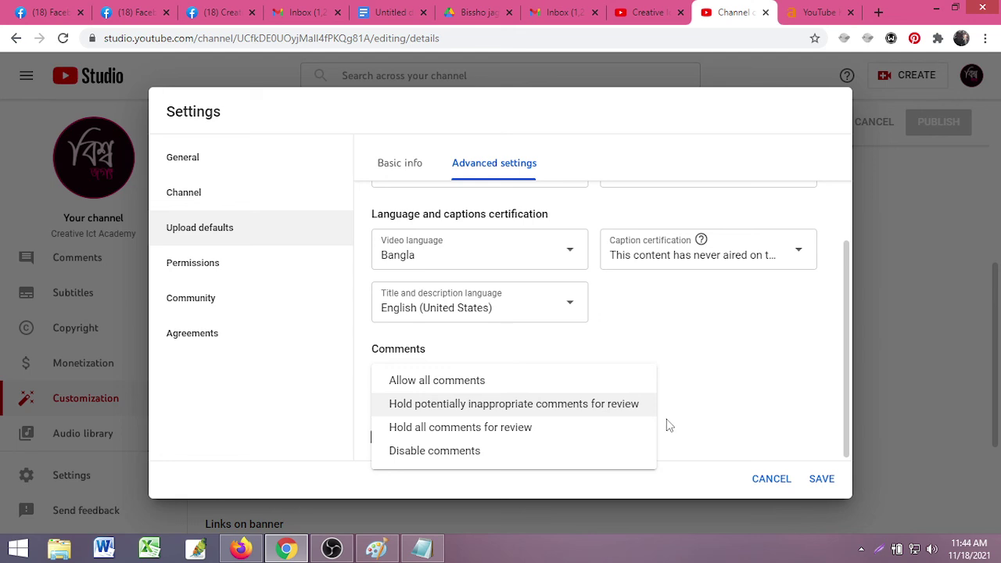
left_click(481, 407)
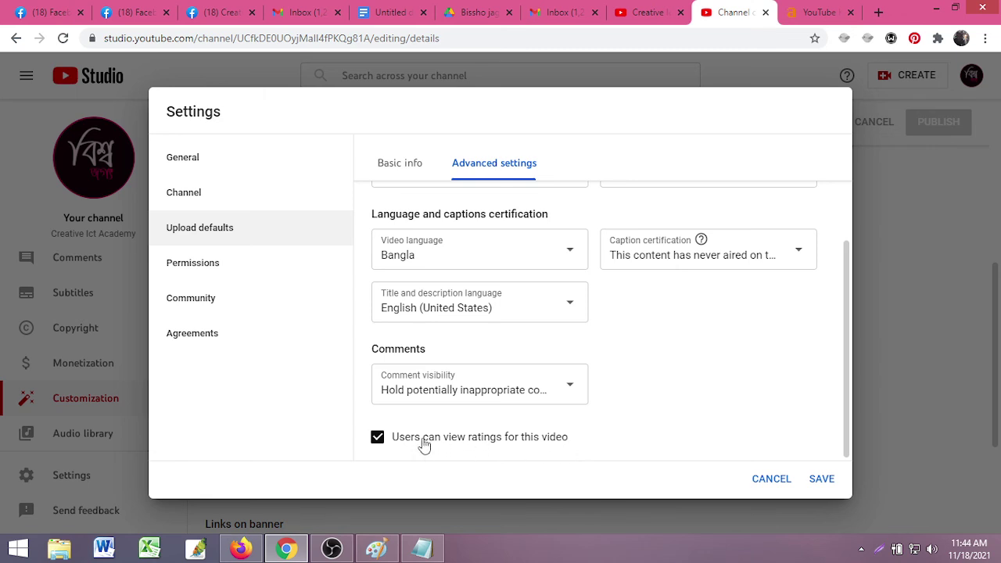
scroll(579, 409, "up", 3)
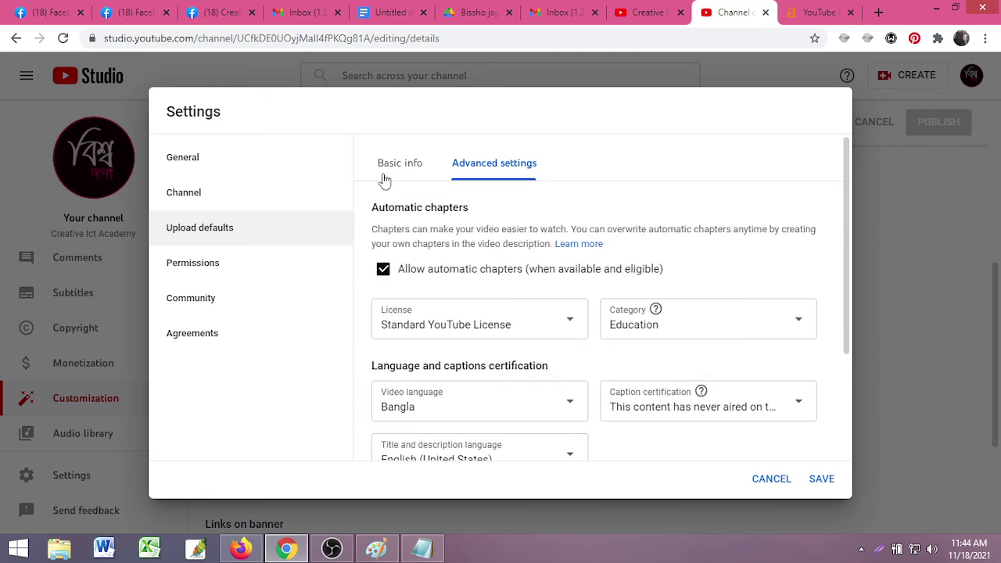
Step: Open Permissions settings and go to the Brand Account page through Manage Permissions
left_click(187, 274)
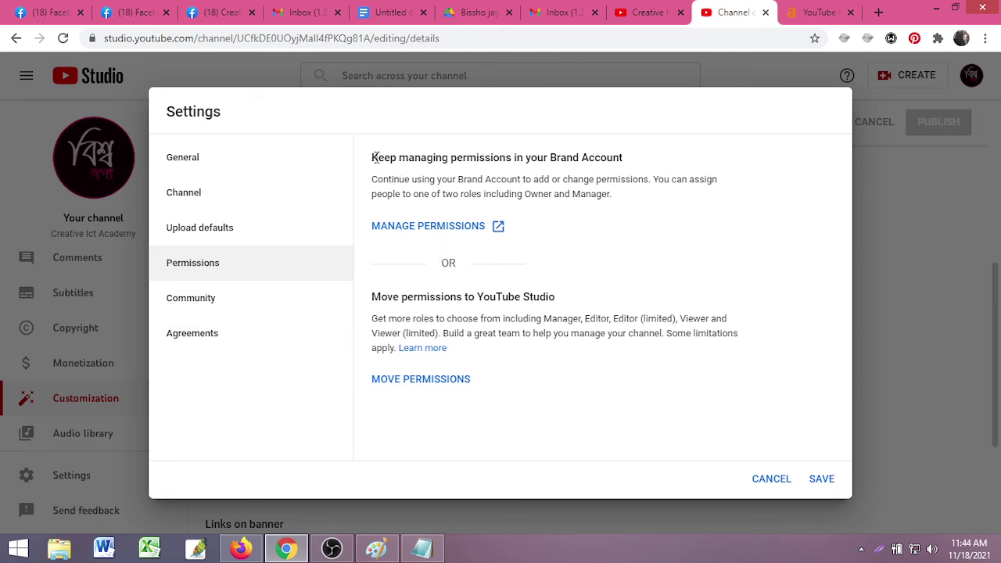
left_click_drag(375, 157, 628, 172)
left_click(644, 173)
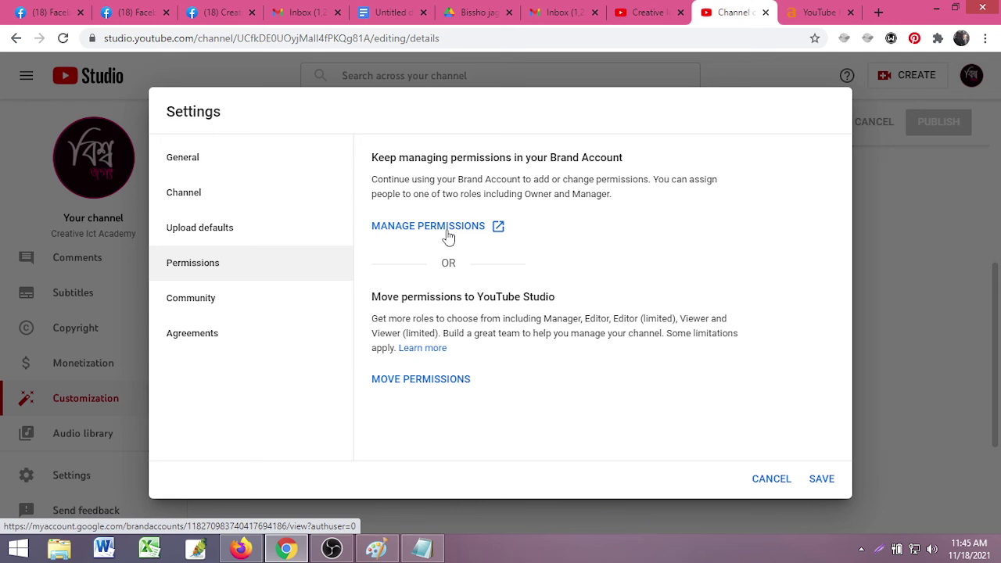
left_click(448, 234)
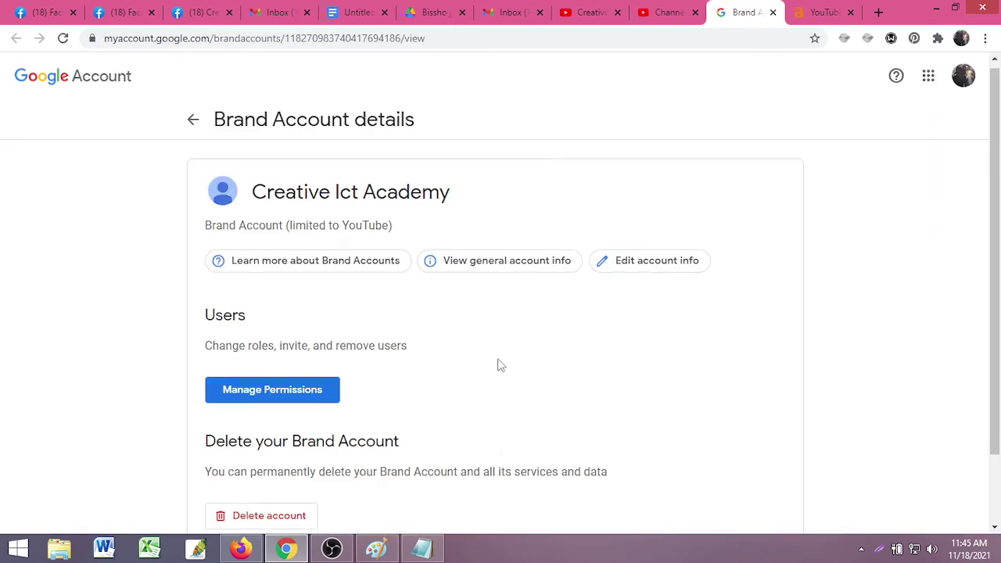
Step: Scroll through the Creative Ict Academy Brand Account details, then close that tab
scroll(500, 365, "down", 1)
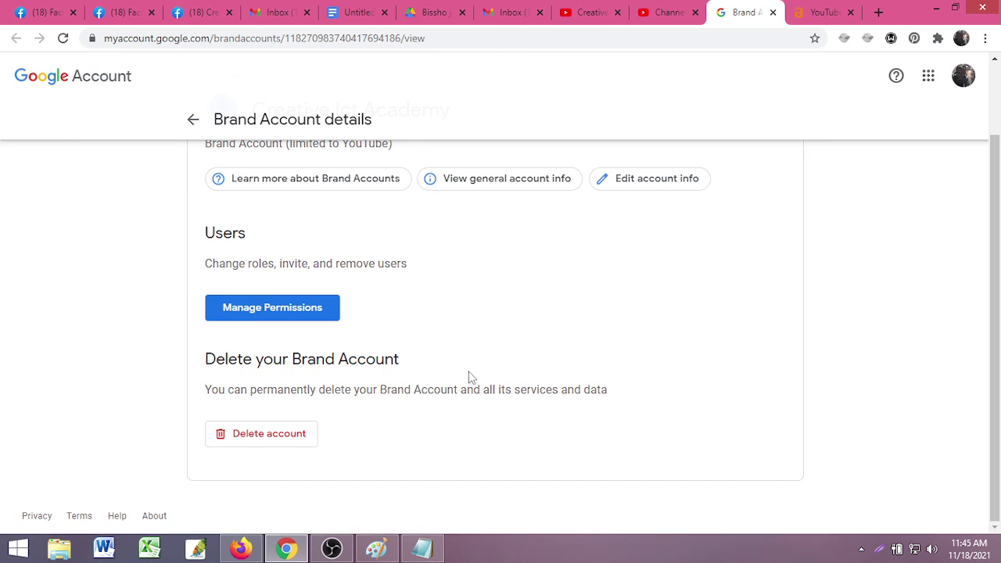
scroll(469, 367, "up", 1)
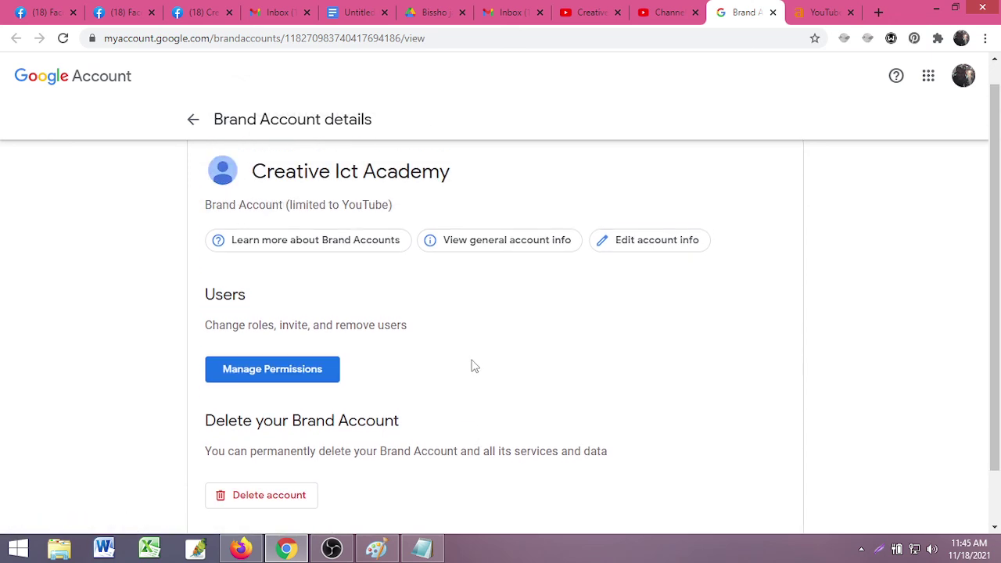
left_click(772, 13)
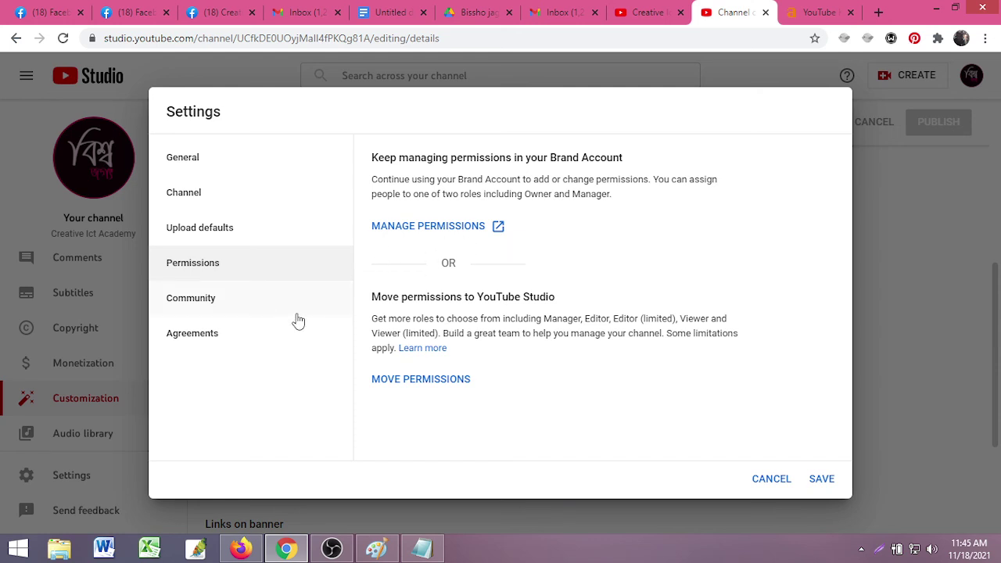
left_click_drag(377, 156, 675, 401)
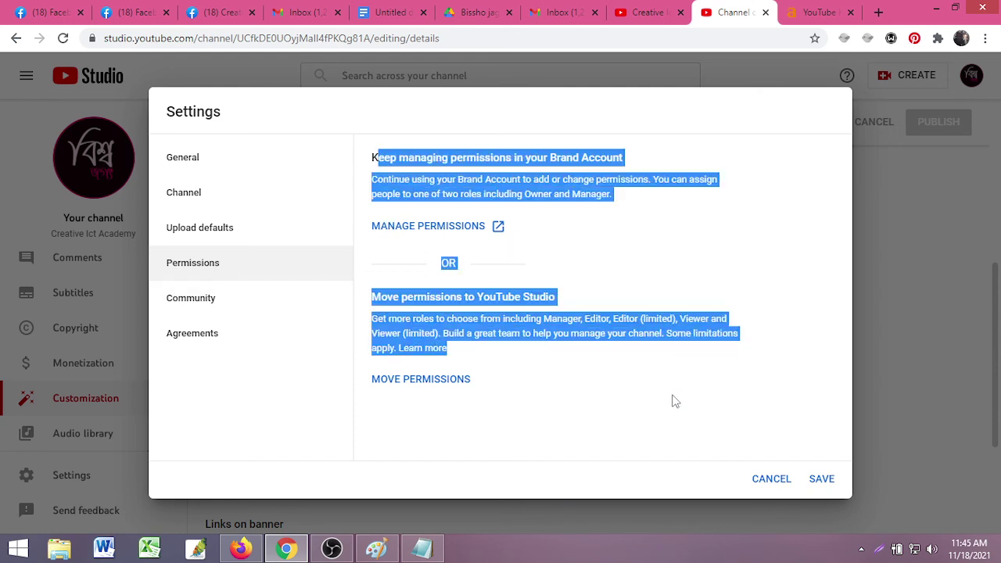
left_click(674, 401)
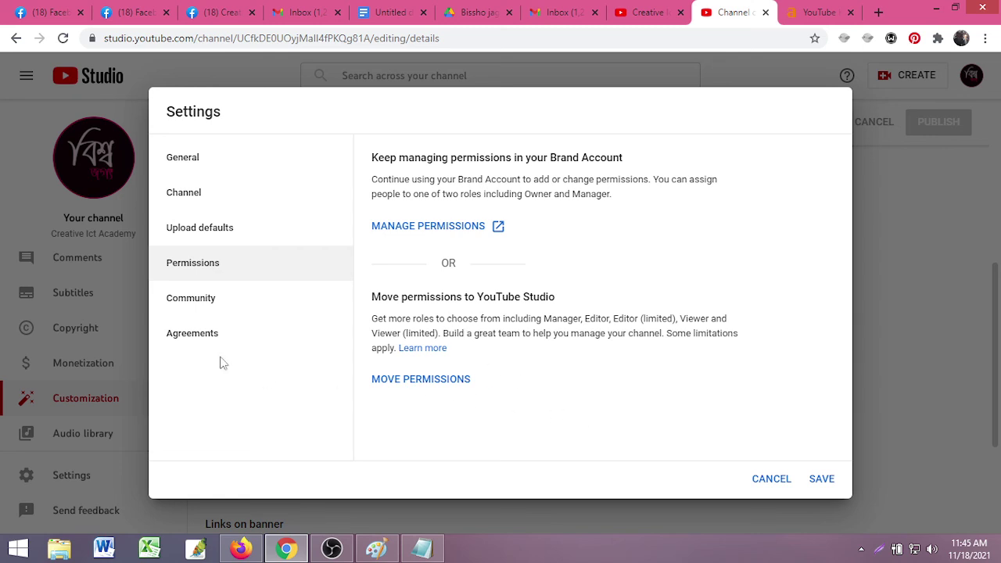
Step: Review Community automated filters and comment defaults, then show the Terms of Service agreement
left_click(207, 312)
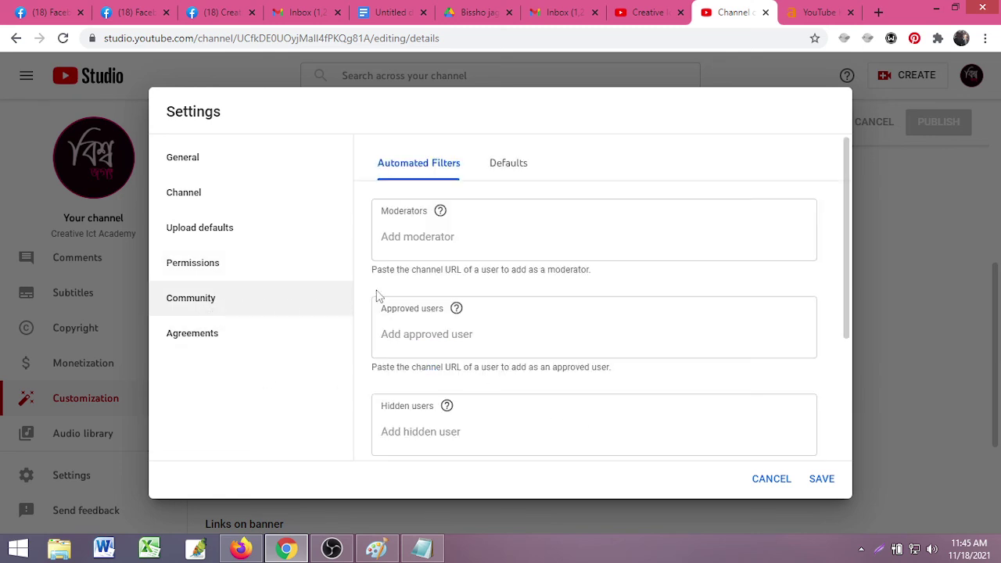
left_click(437, 246)
scroll(435, 328, "down", 1)
scroll(435, 329, "down", 2)
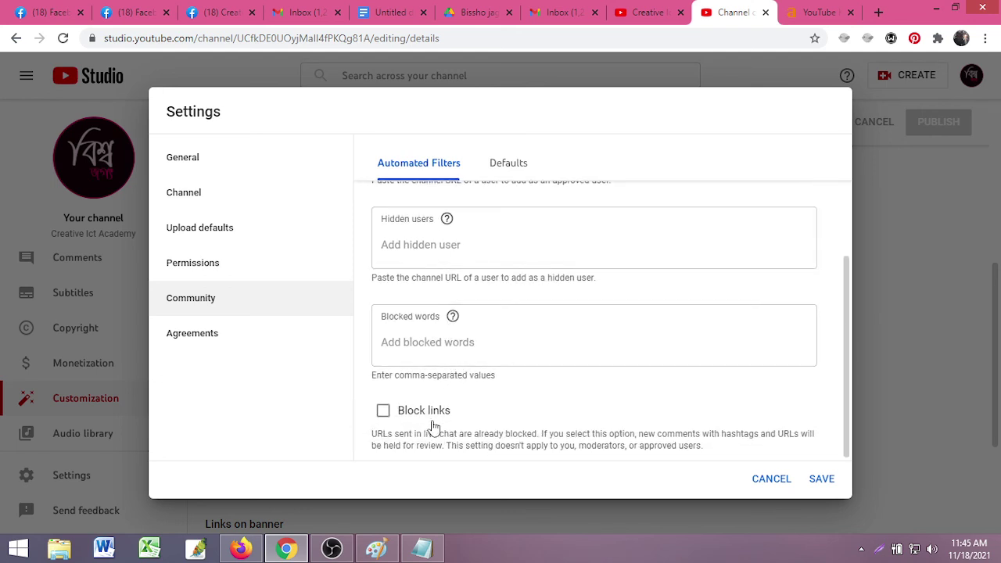
scroll(461, 363, "up", 3)
left_click(524, 168)
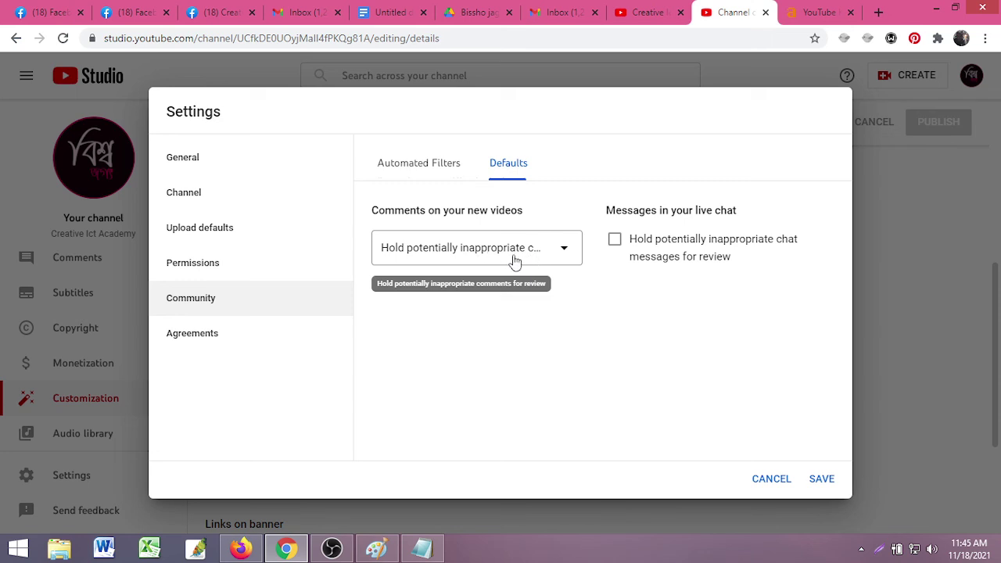
left_click(205, 341)
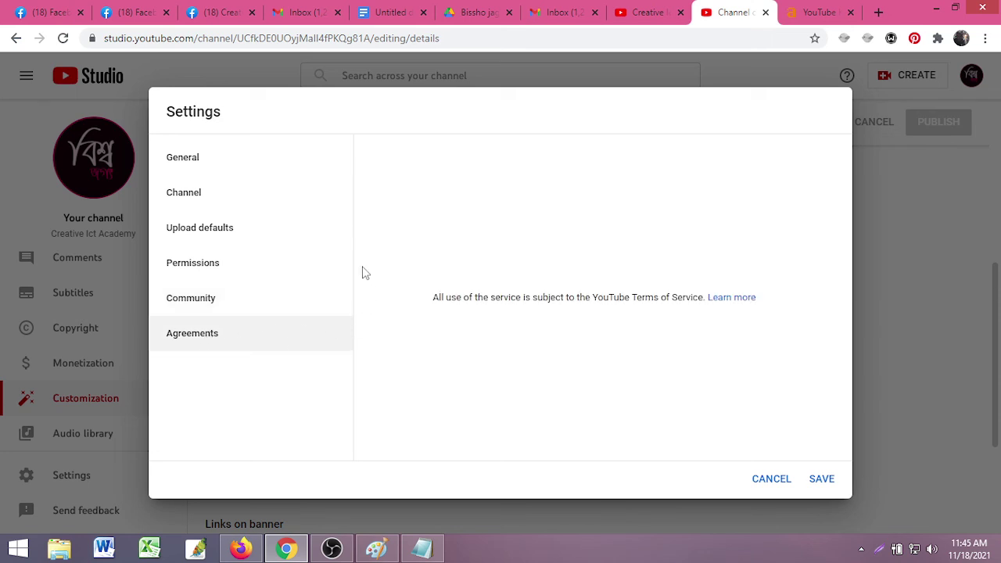
Step: Keep currency at USD — US Dollar after checking the channel's country and keywords
left_click(196, 166)
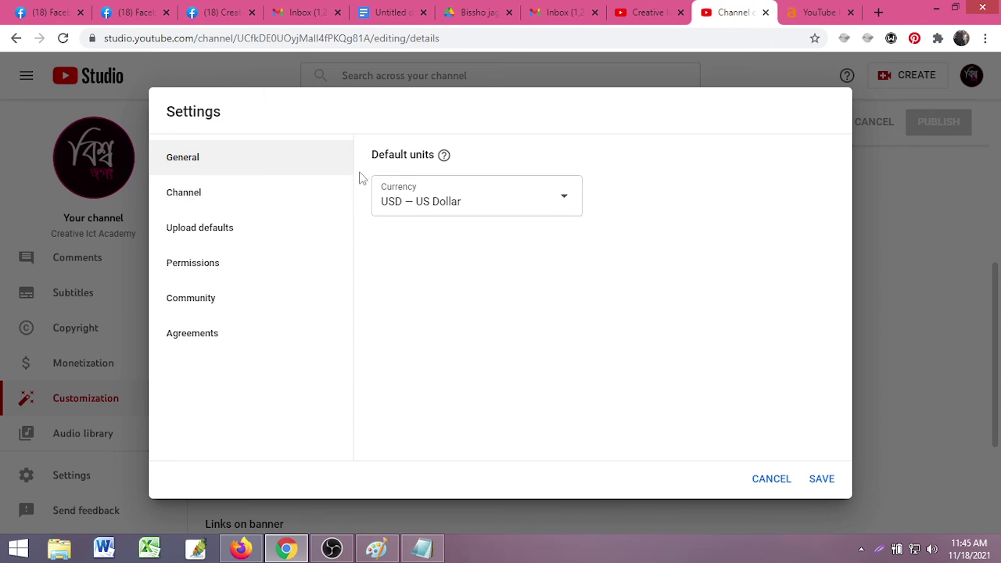
left_click(563, 205)
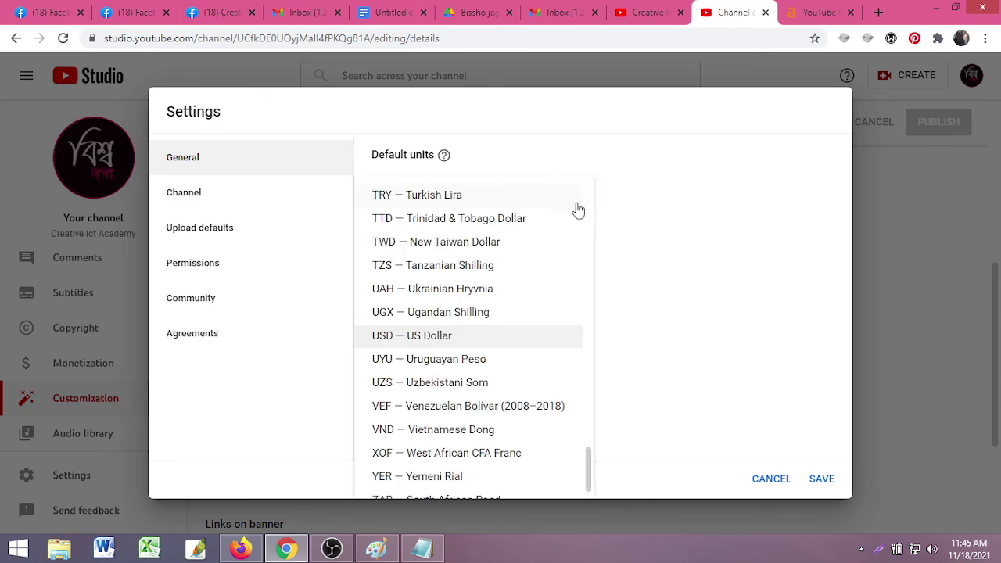
left_click(723, 320)
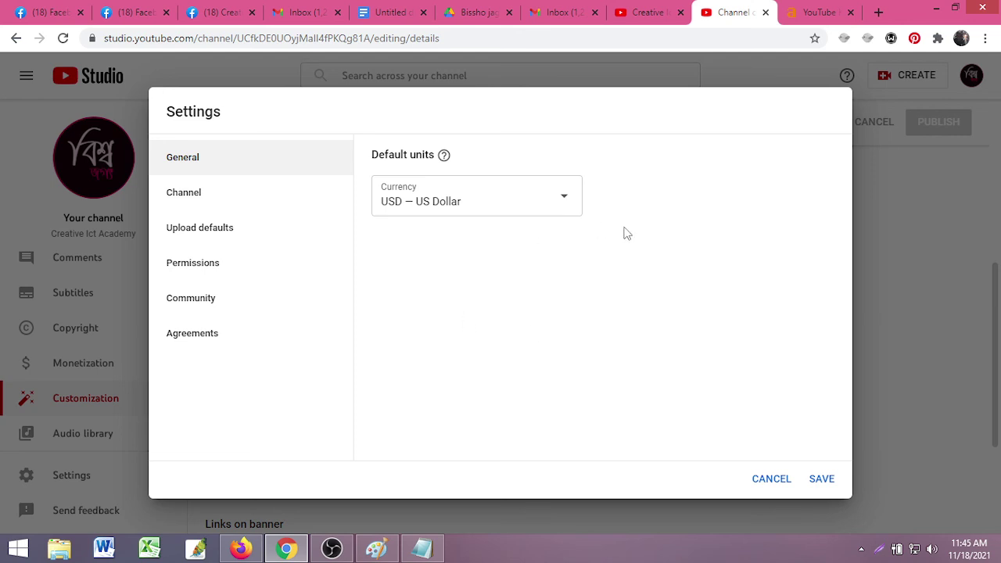
left_click(266, 193)
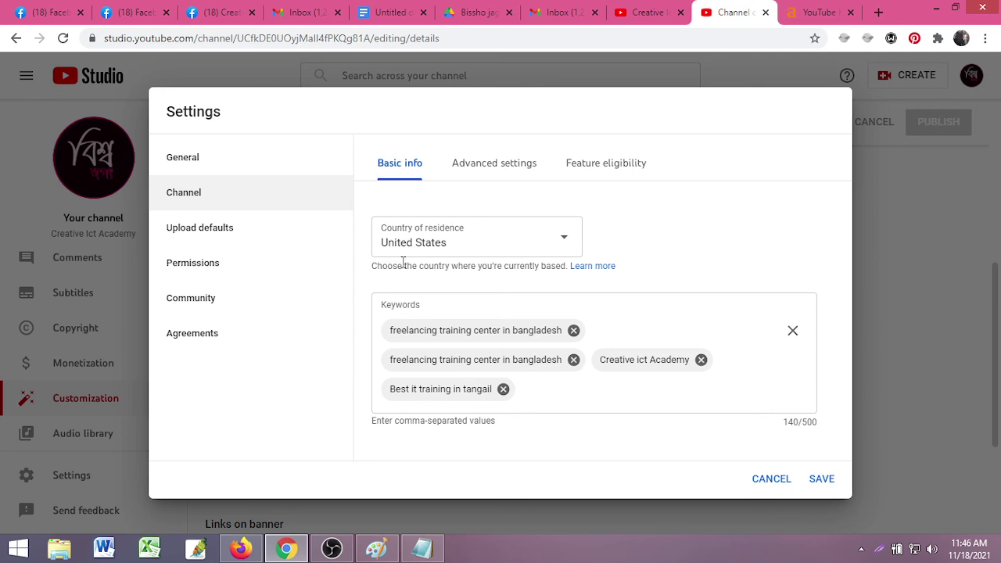
left_click(192, 162)
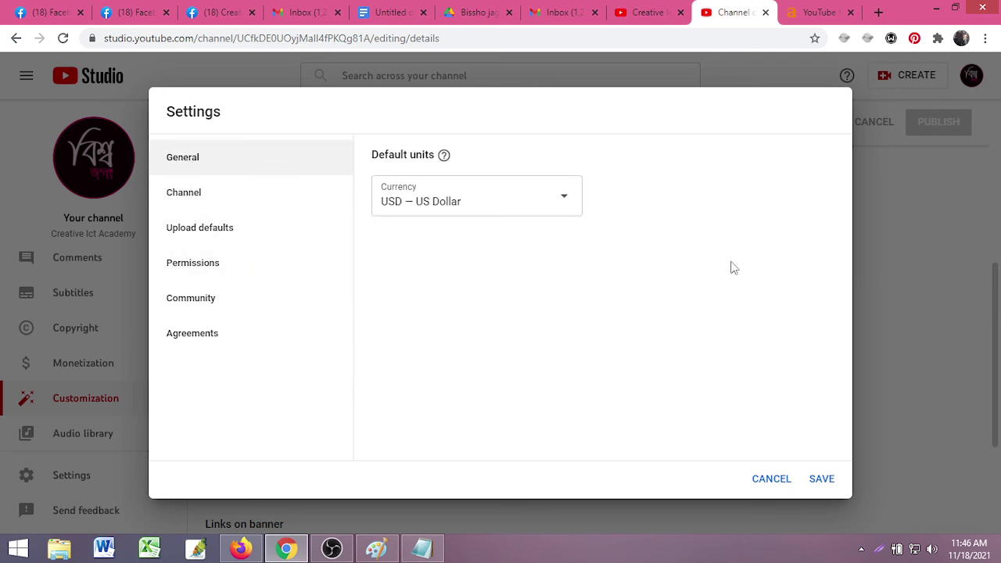
Step: Save the settings and open the Creative Ict Academy public channel page
left_click(823, 479)
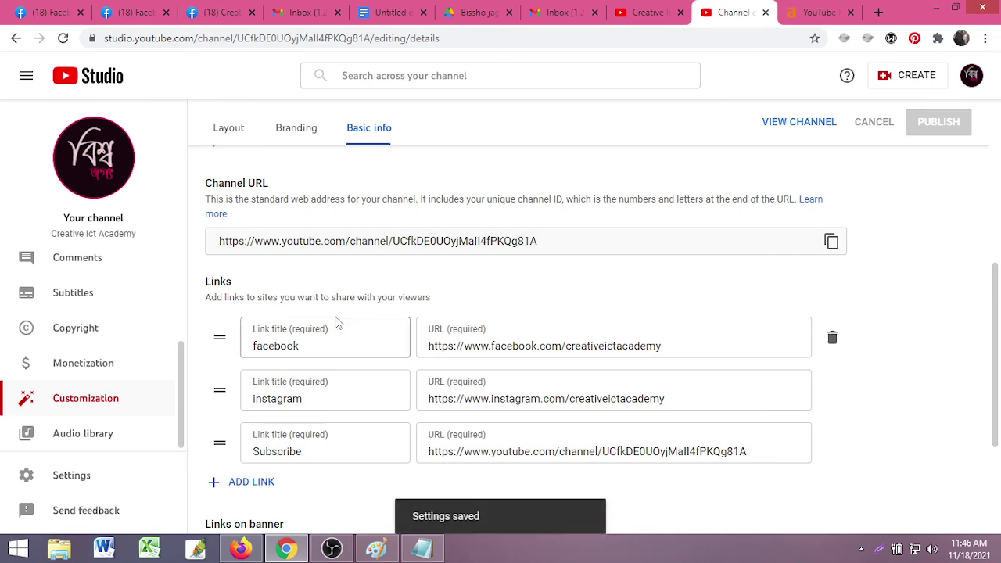
scroll(312, 336, "up", 5)
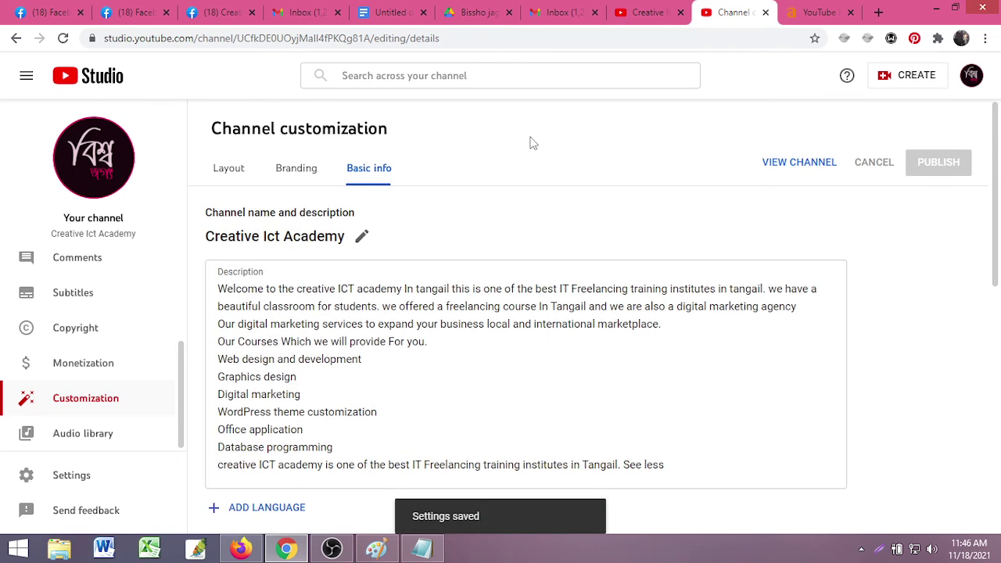
left_click(788, 161)
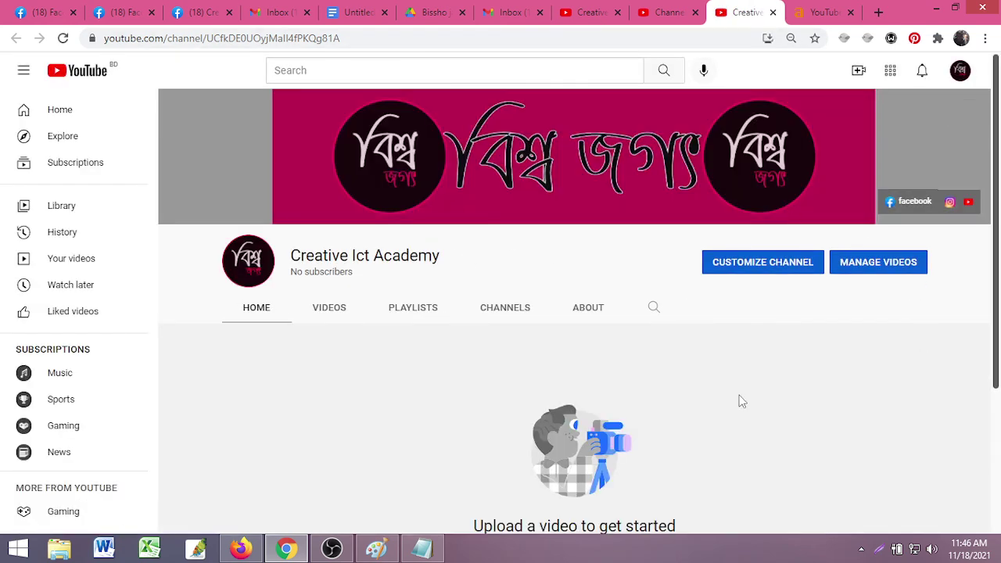
Step: Browse the Videos, Playlists and Channels tabs, then read the About description and Nov 18, 2021 join date
scroll(632, 423, "down", 3)
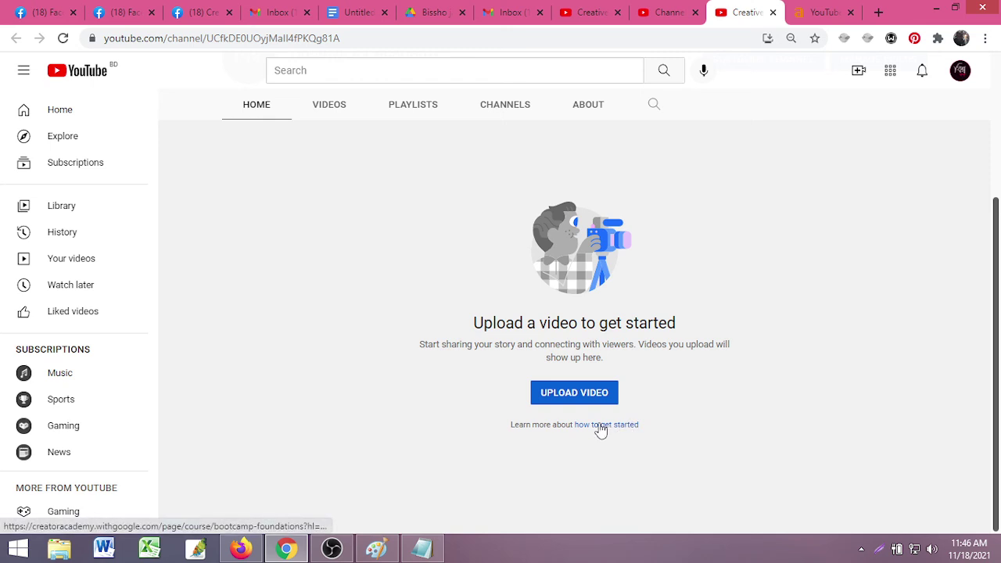
scroll(559, 423, "up", 3)
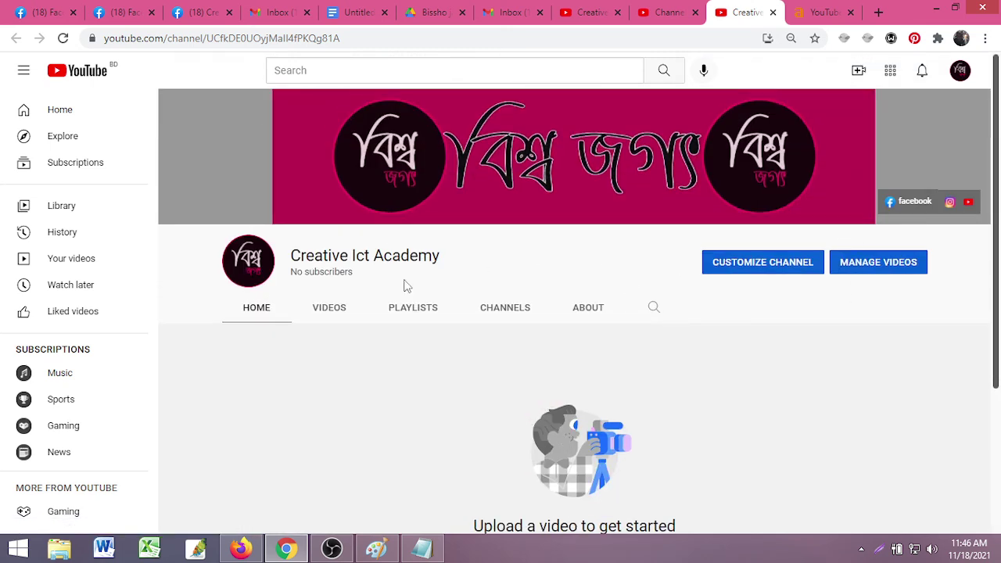
left_click(351, 321)
left_click(403, 319)
left_click(509, 317)
left_click(596, 317)
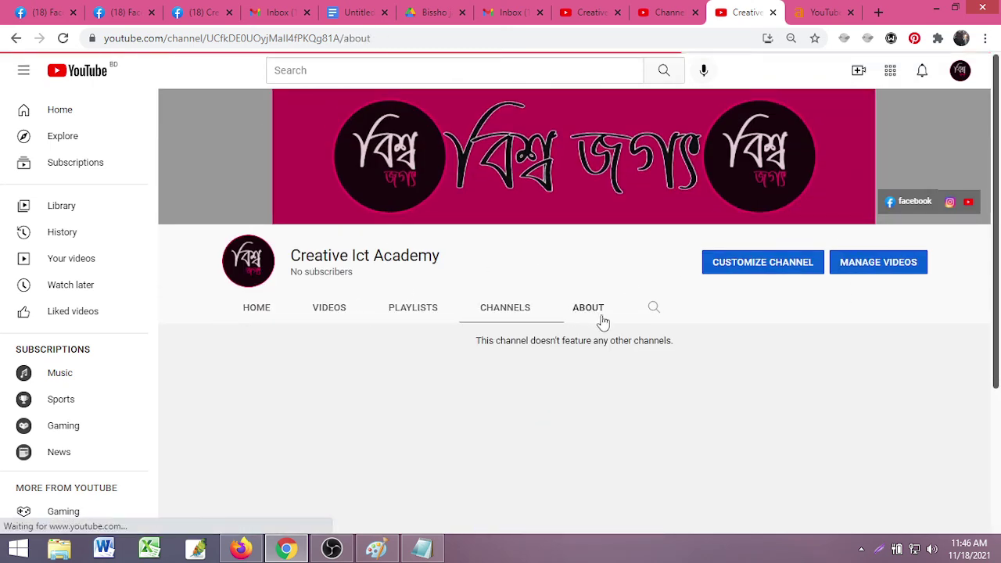
scroll(440, 418, "down", 3)
scroll(346, 384, "up", 3)
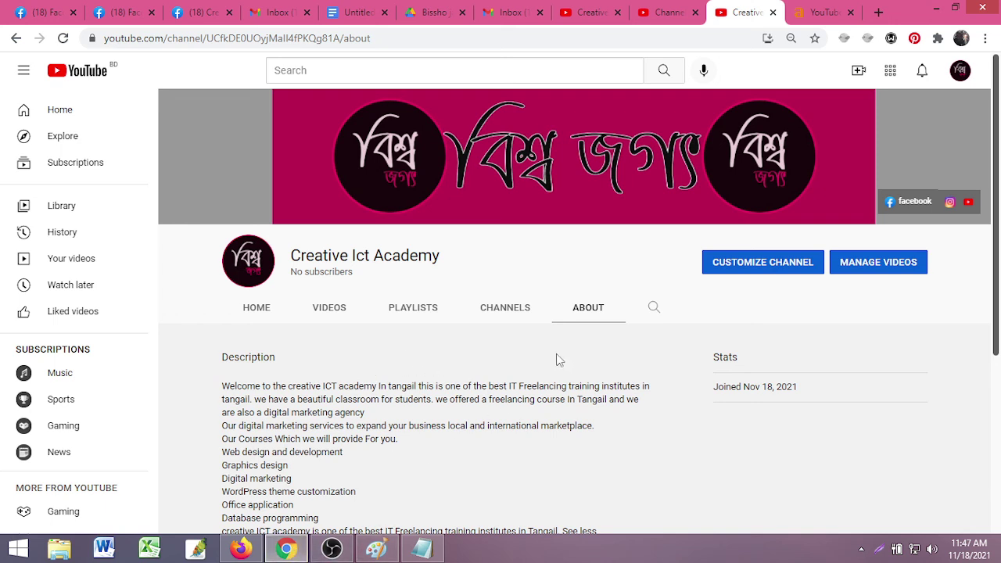
scroll(72, 504, "down", 3)
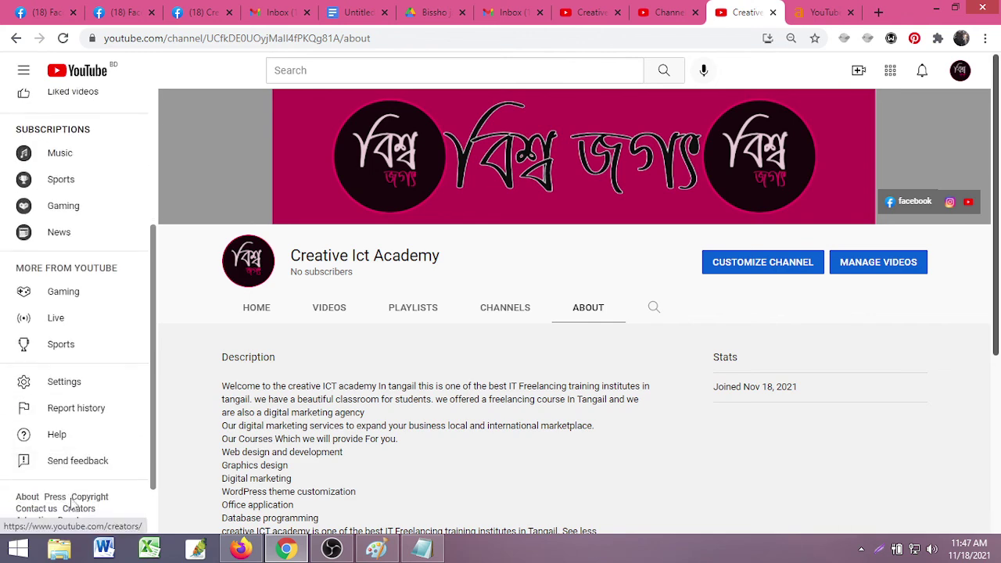
scroll(70, 493, "up", 3)
scroll(68, 480, "down", 4)
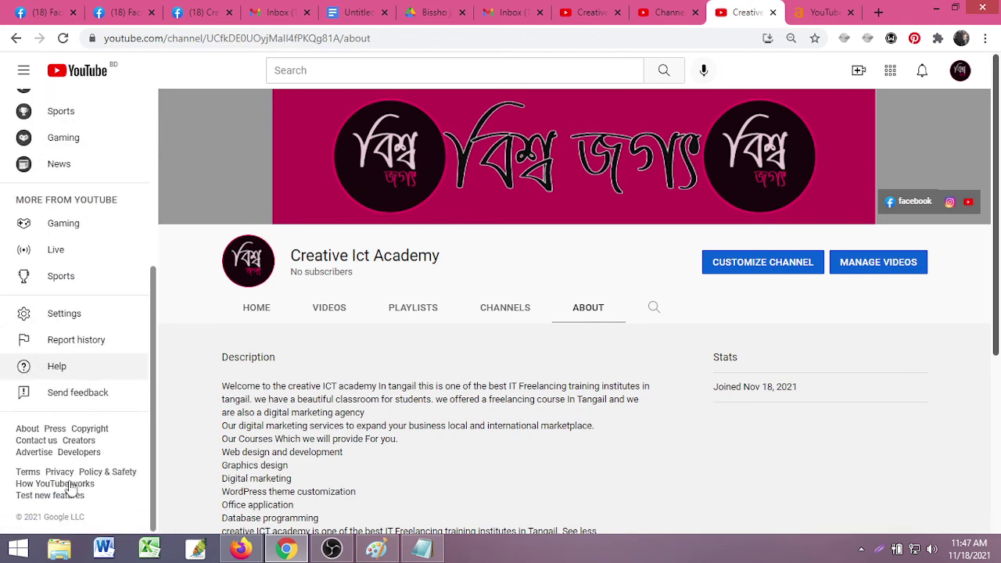
Step: Check the channel ID in advanced settings, then return to the Creative Ict Academy Account settings
left_click(63, 317)
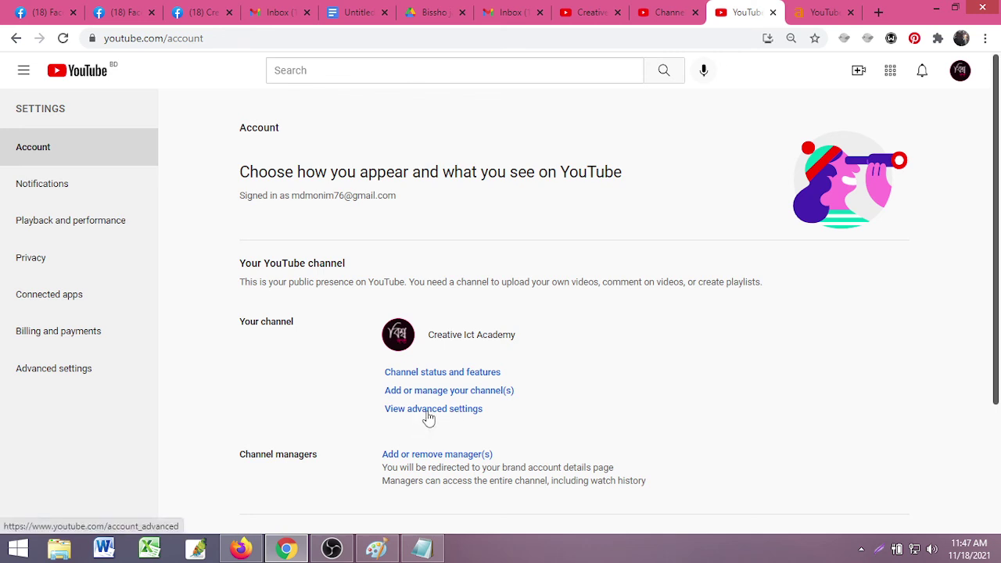
left_click(429, 409)
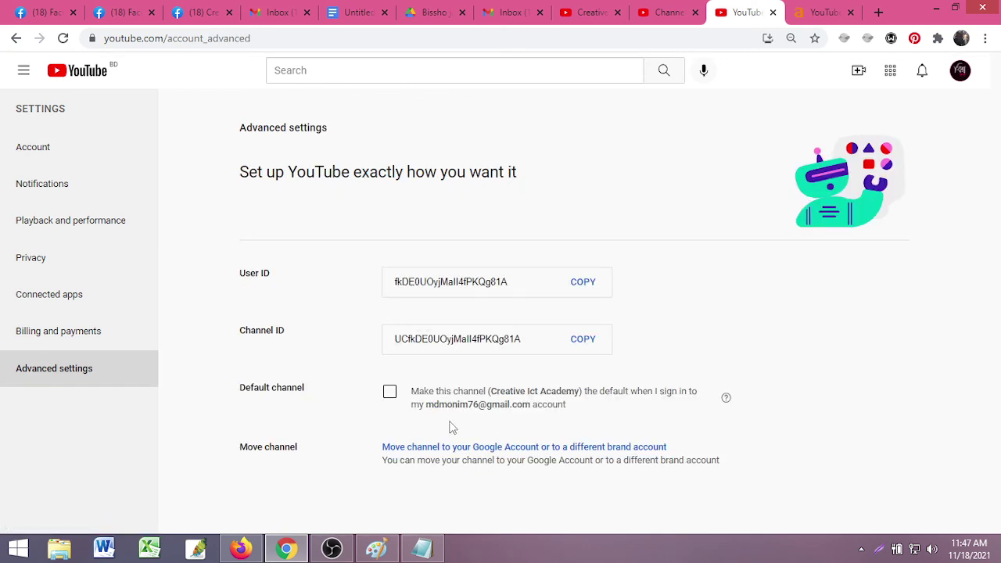
left_click(959, 71)
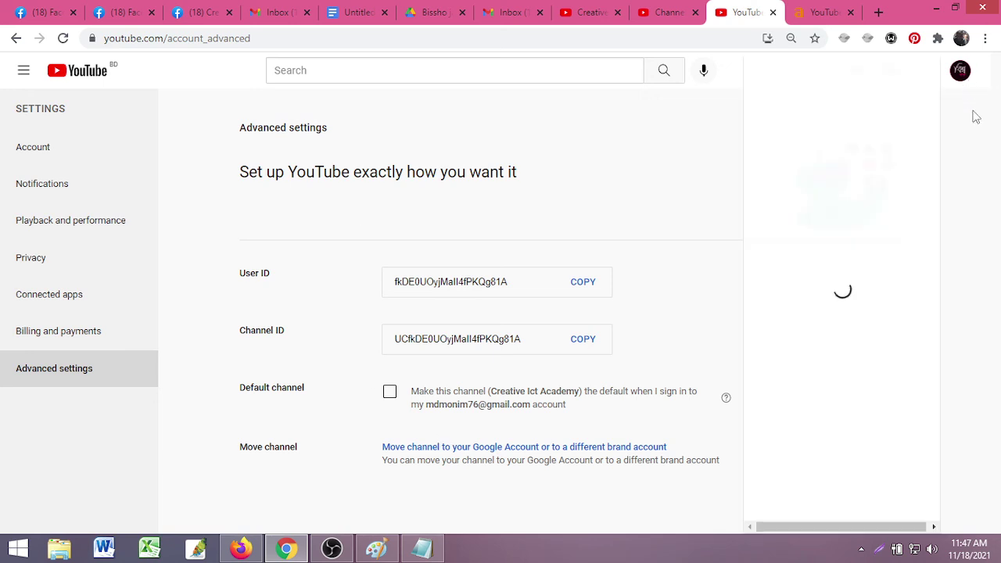
left_click(857, 354)
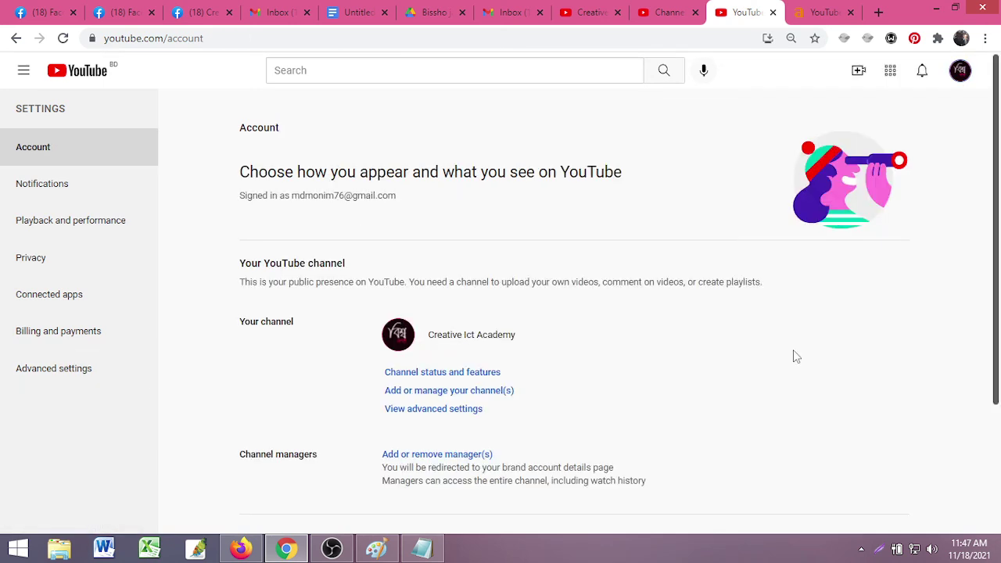